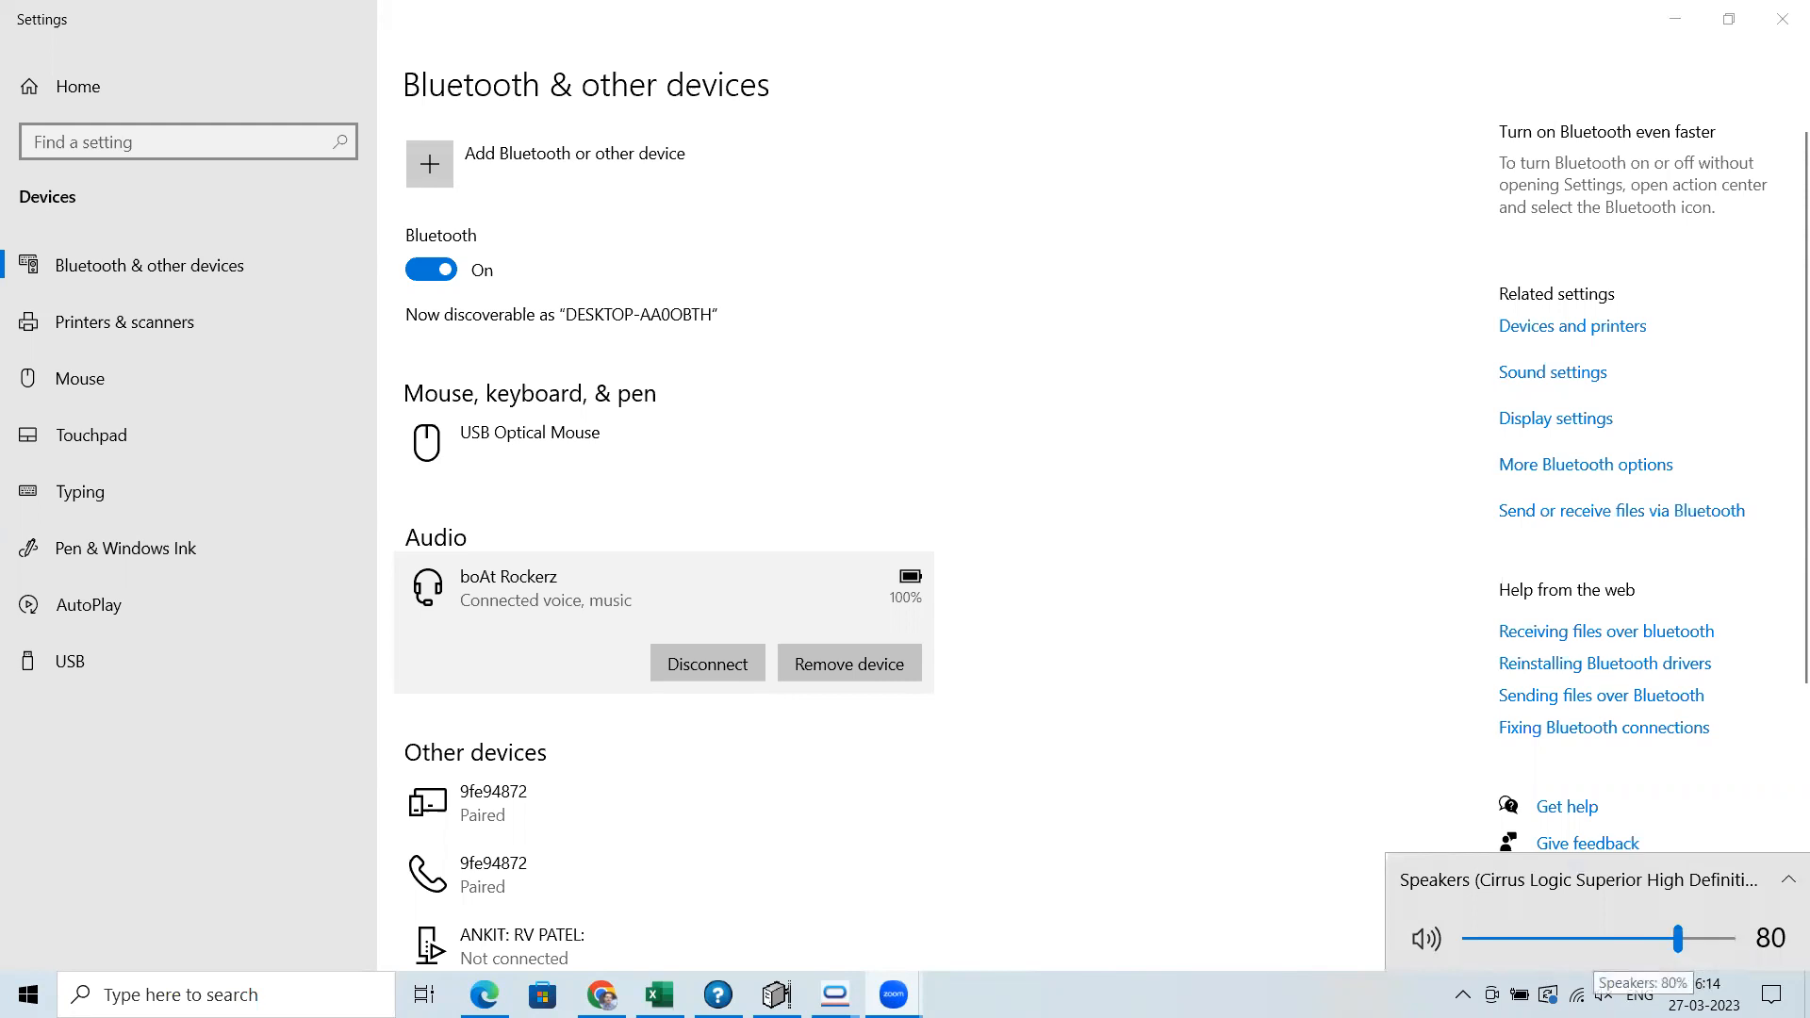
Switch to the ORNATE NX WEBINAR 2022-23 window and open the Exchange / Buy Back Policy Master list
click(1279, 918)
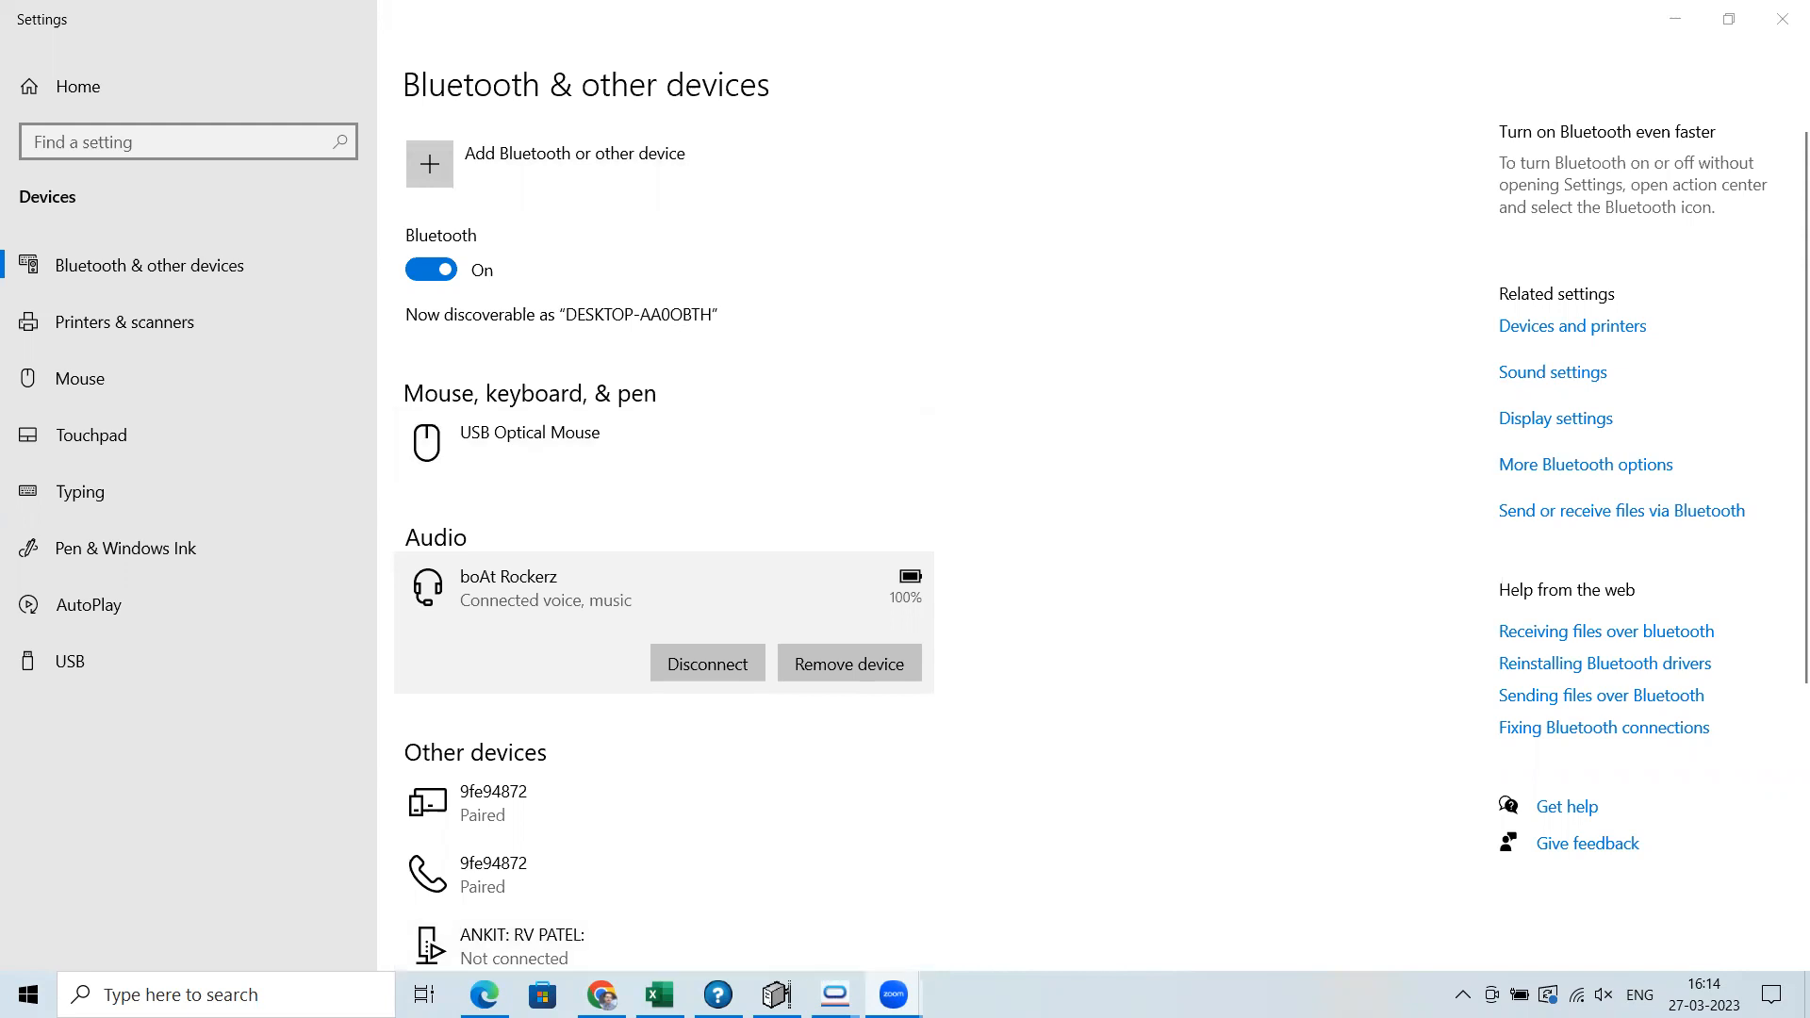
mouse_move(835, 994)
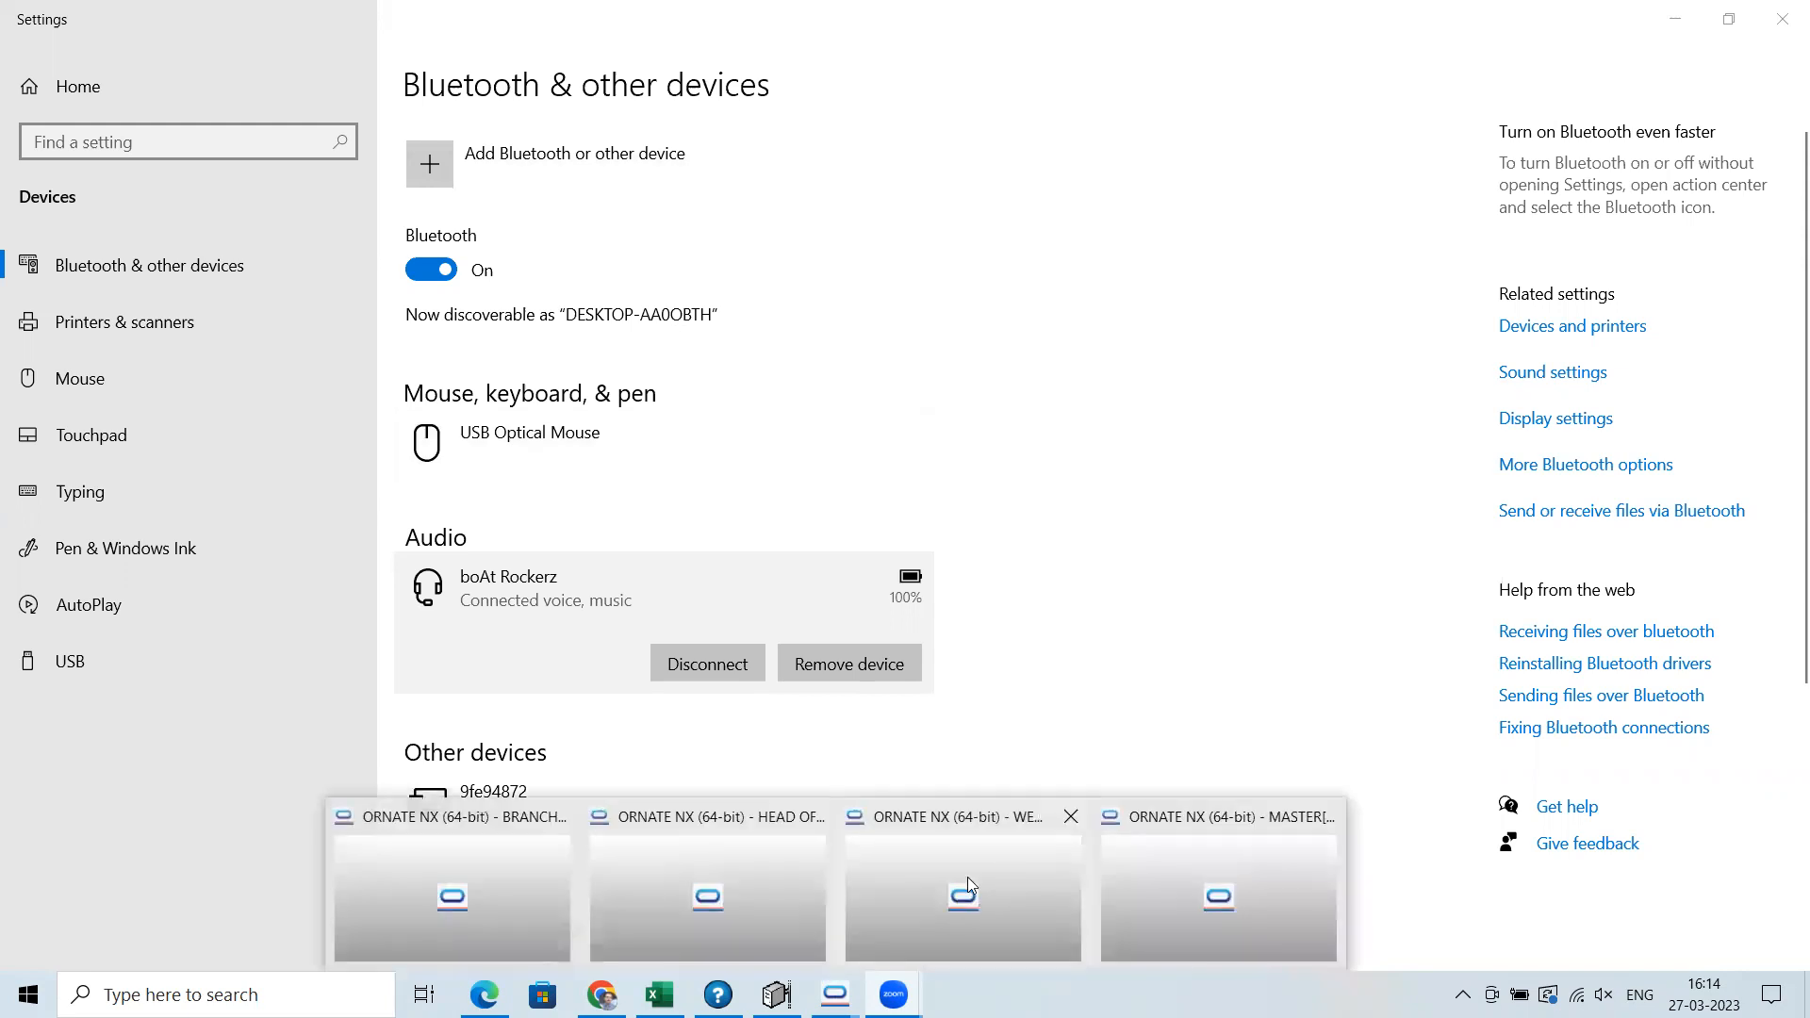
click(999, 866)
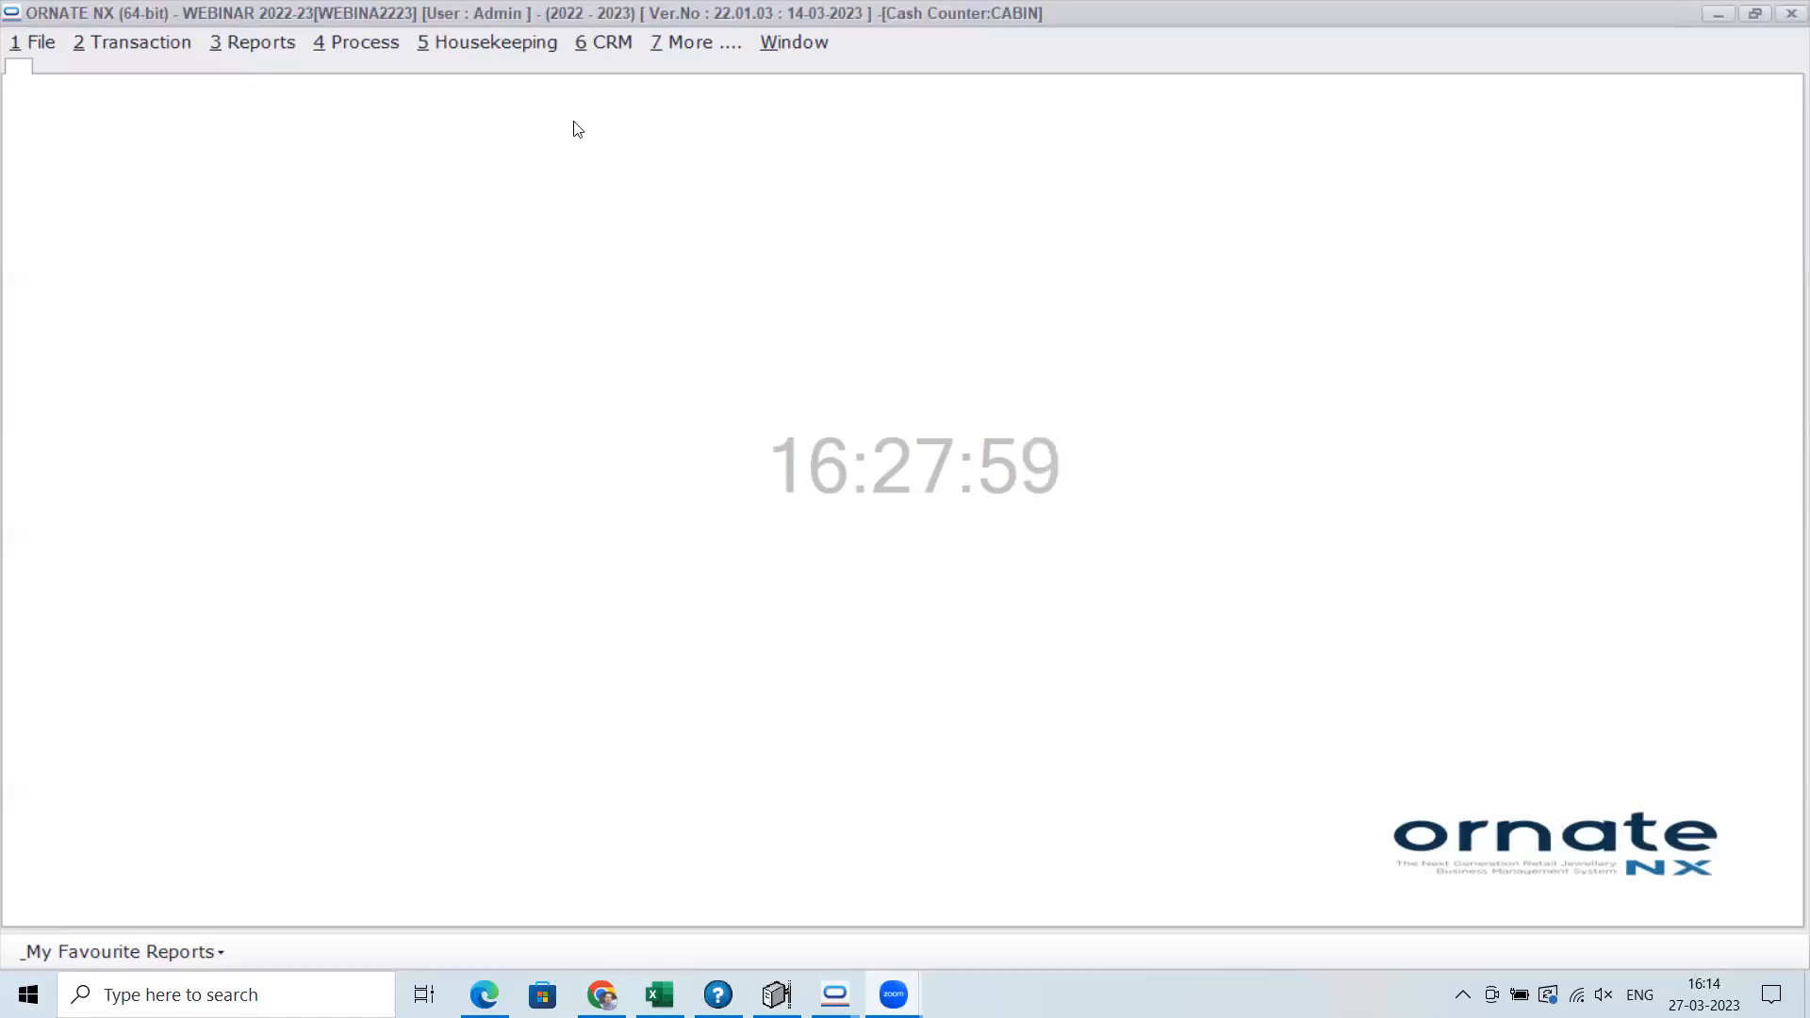
click(505, 45)
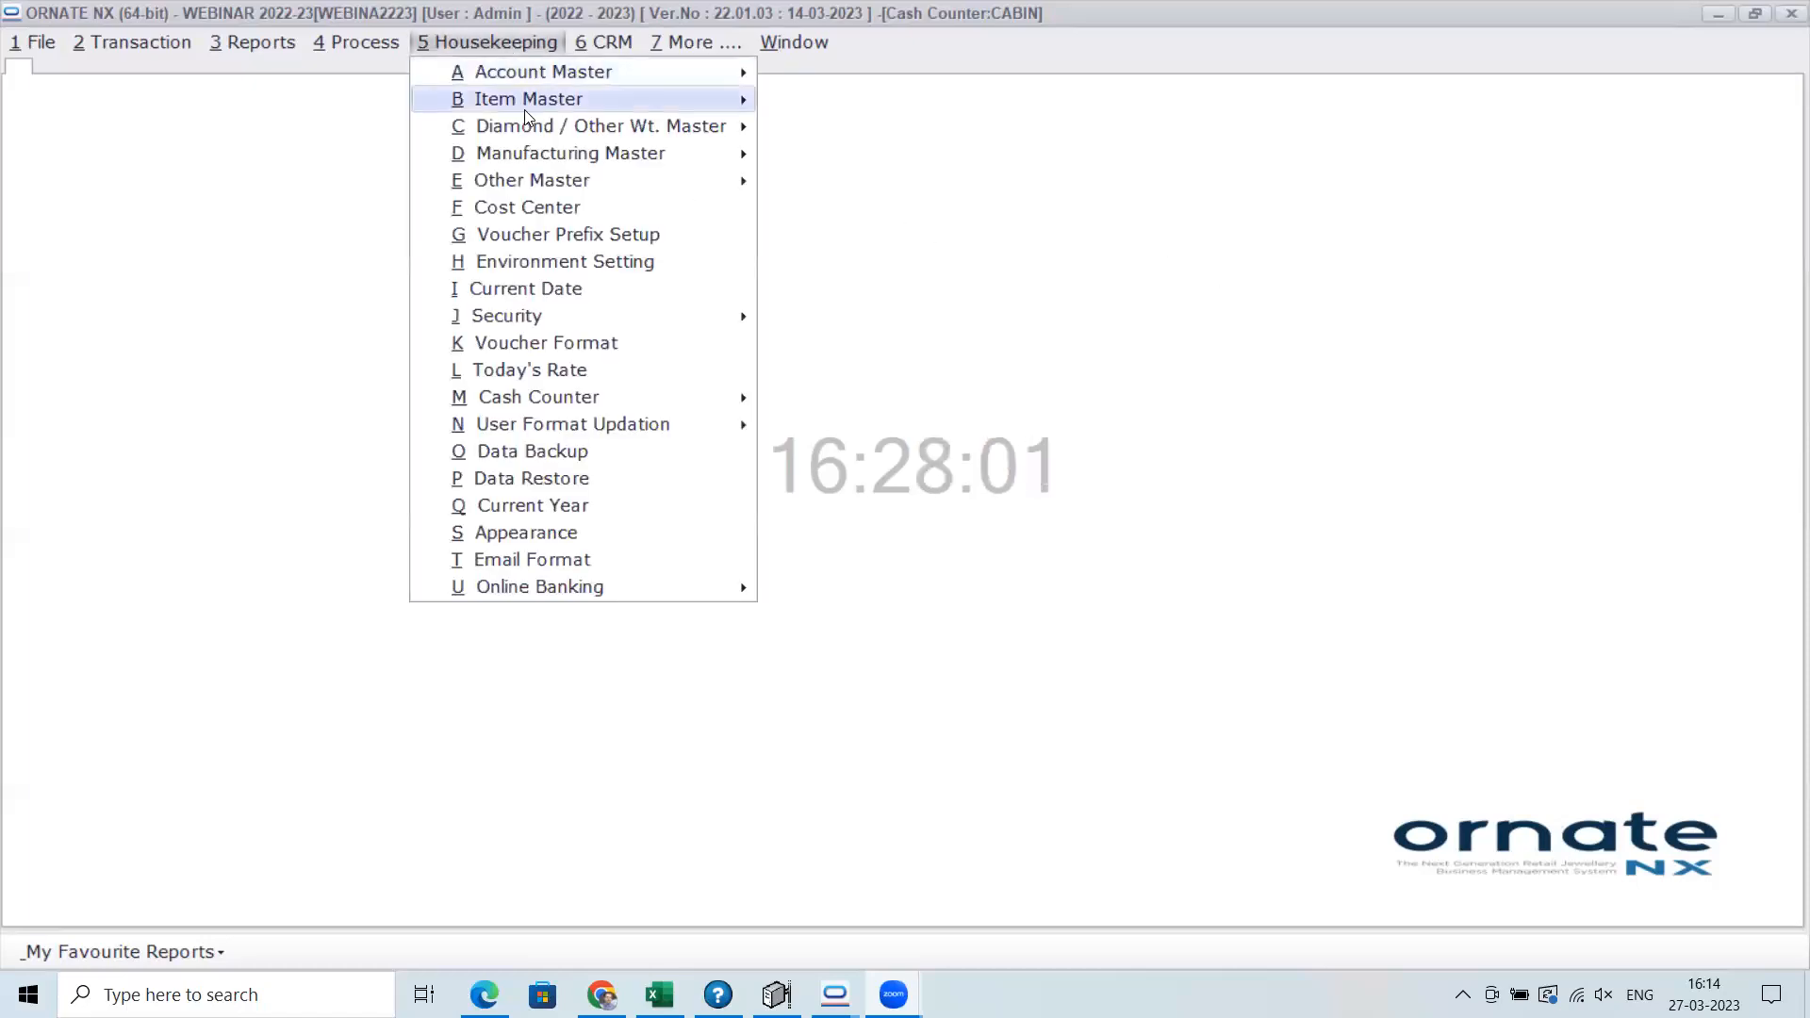
mouse_move(524, 109)
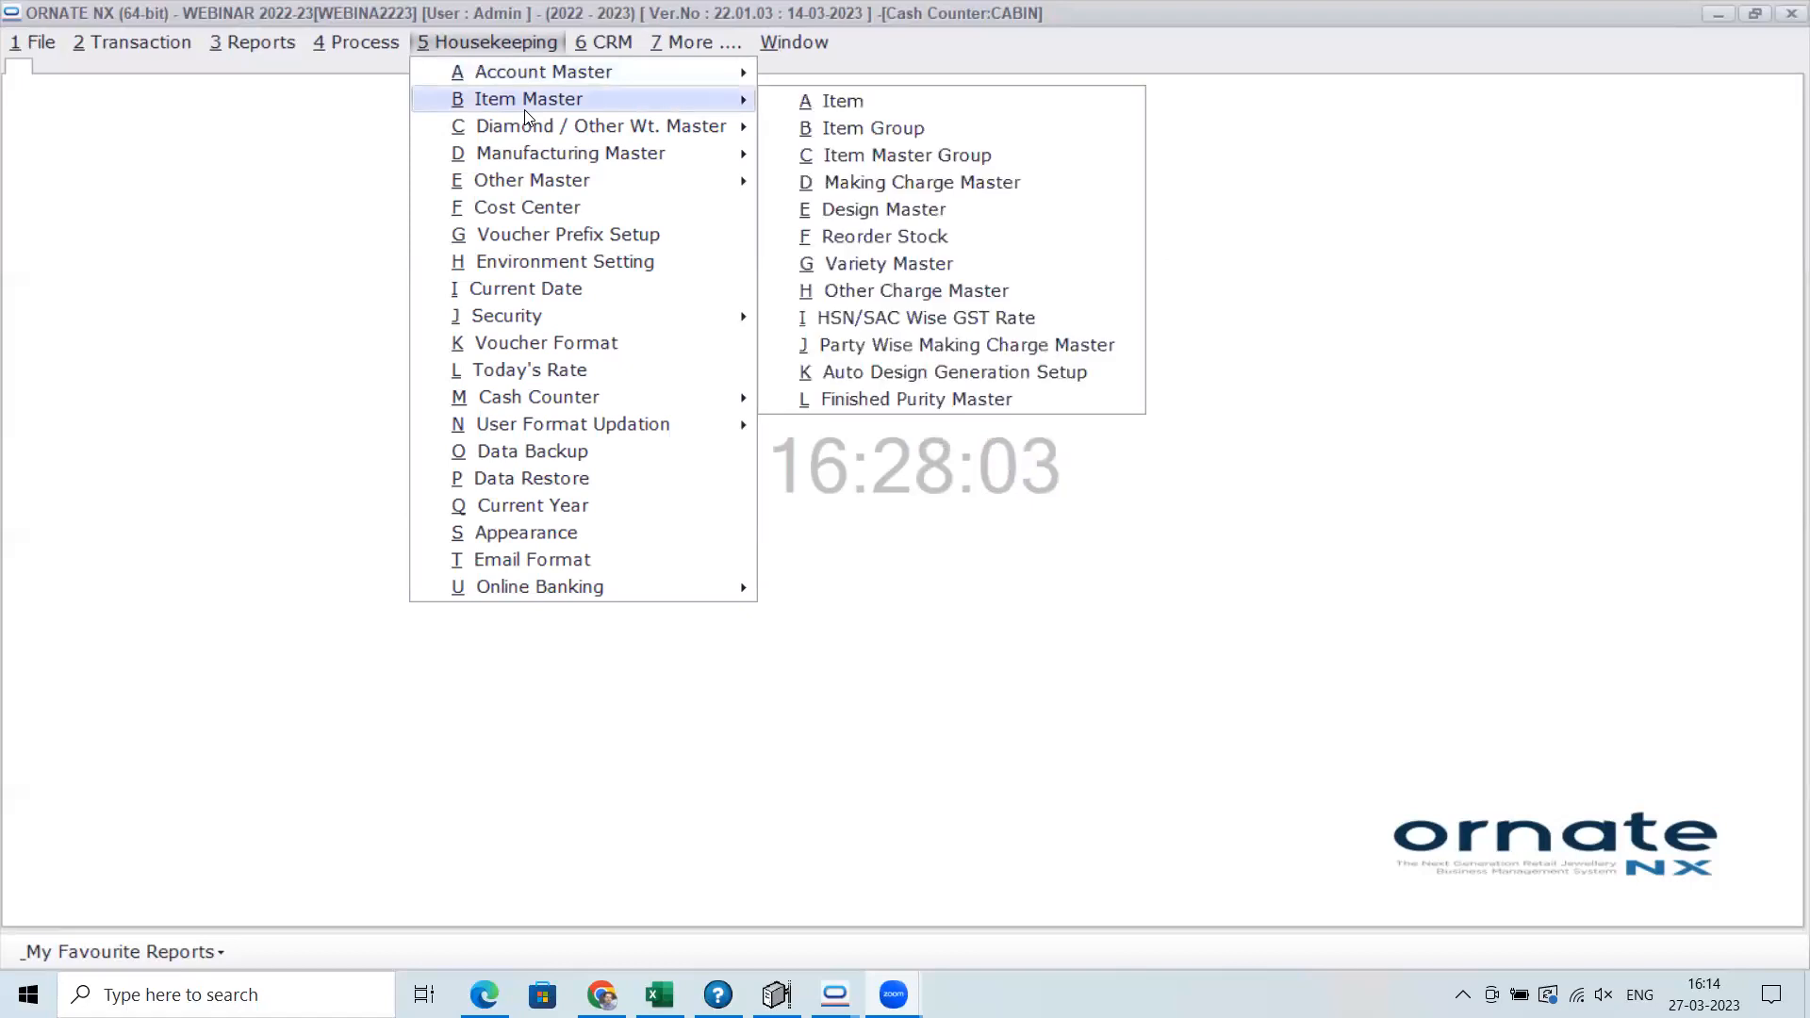
mouse_move(531, 171)
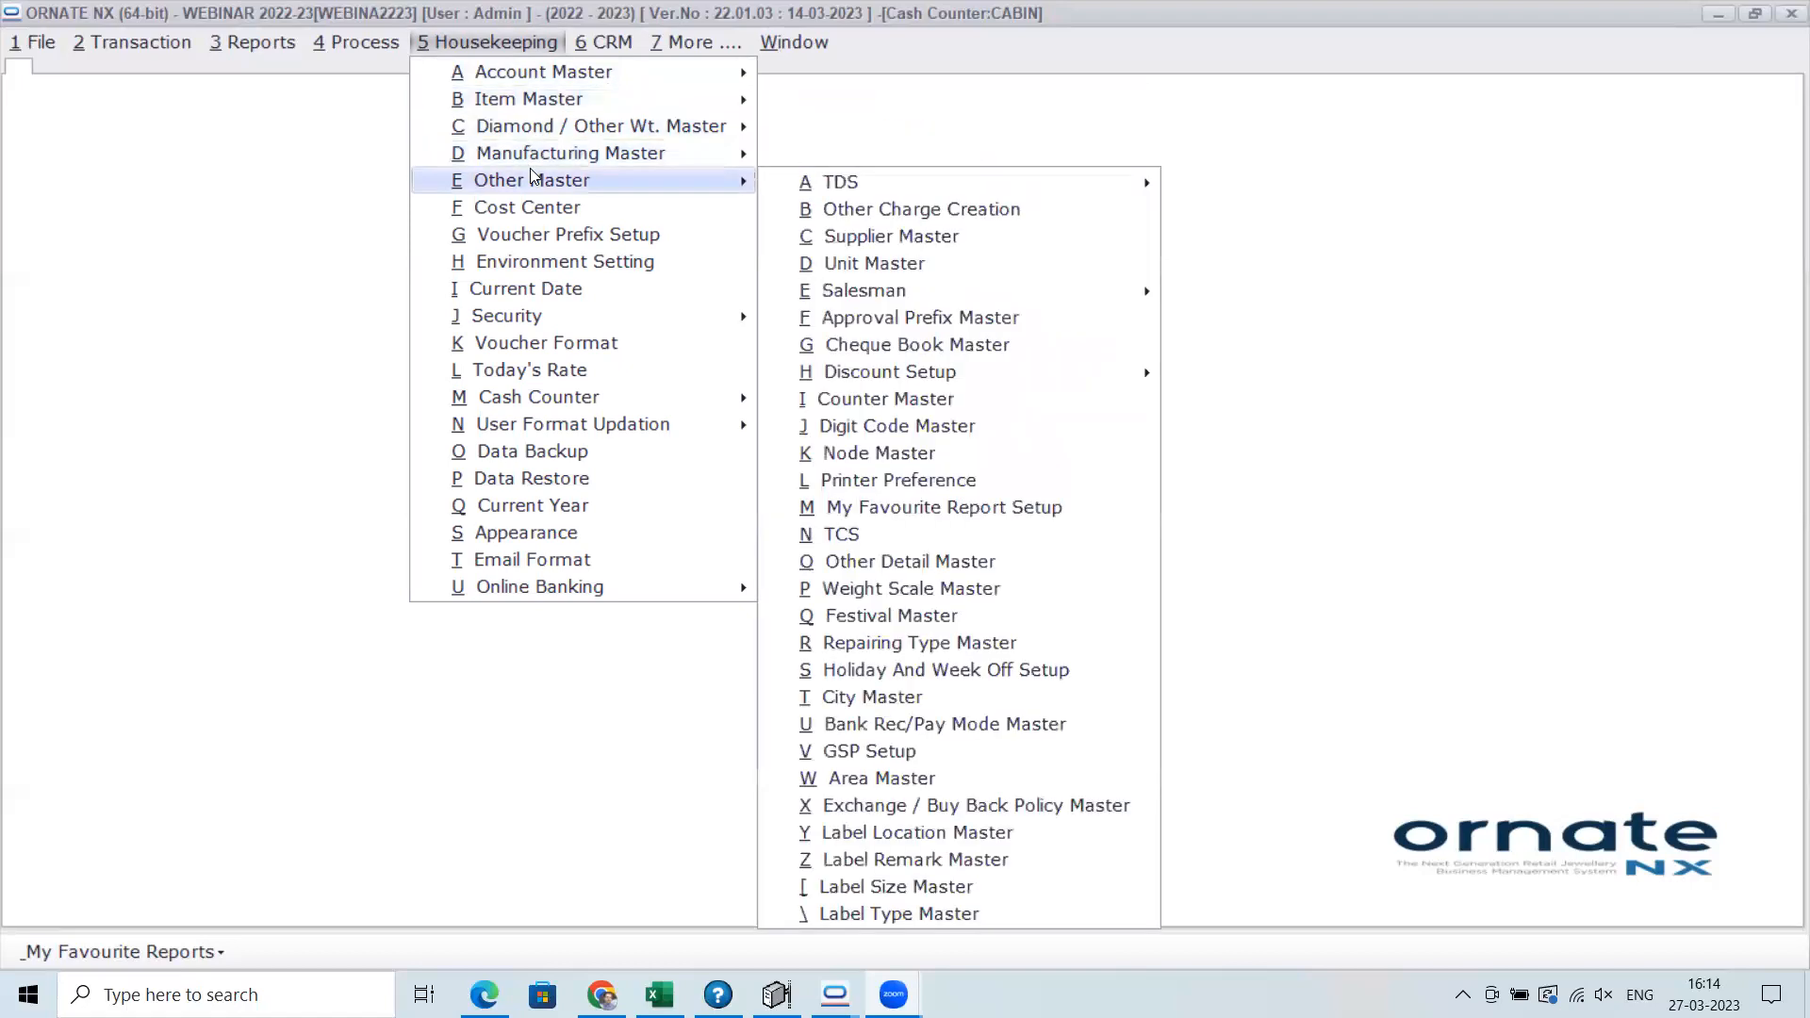
click(1070, 807)
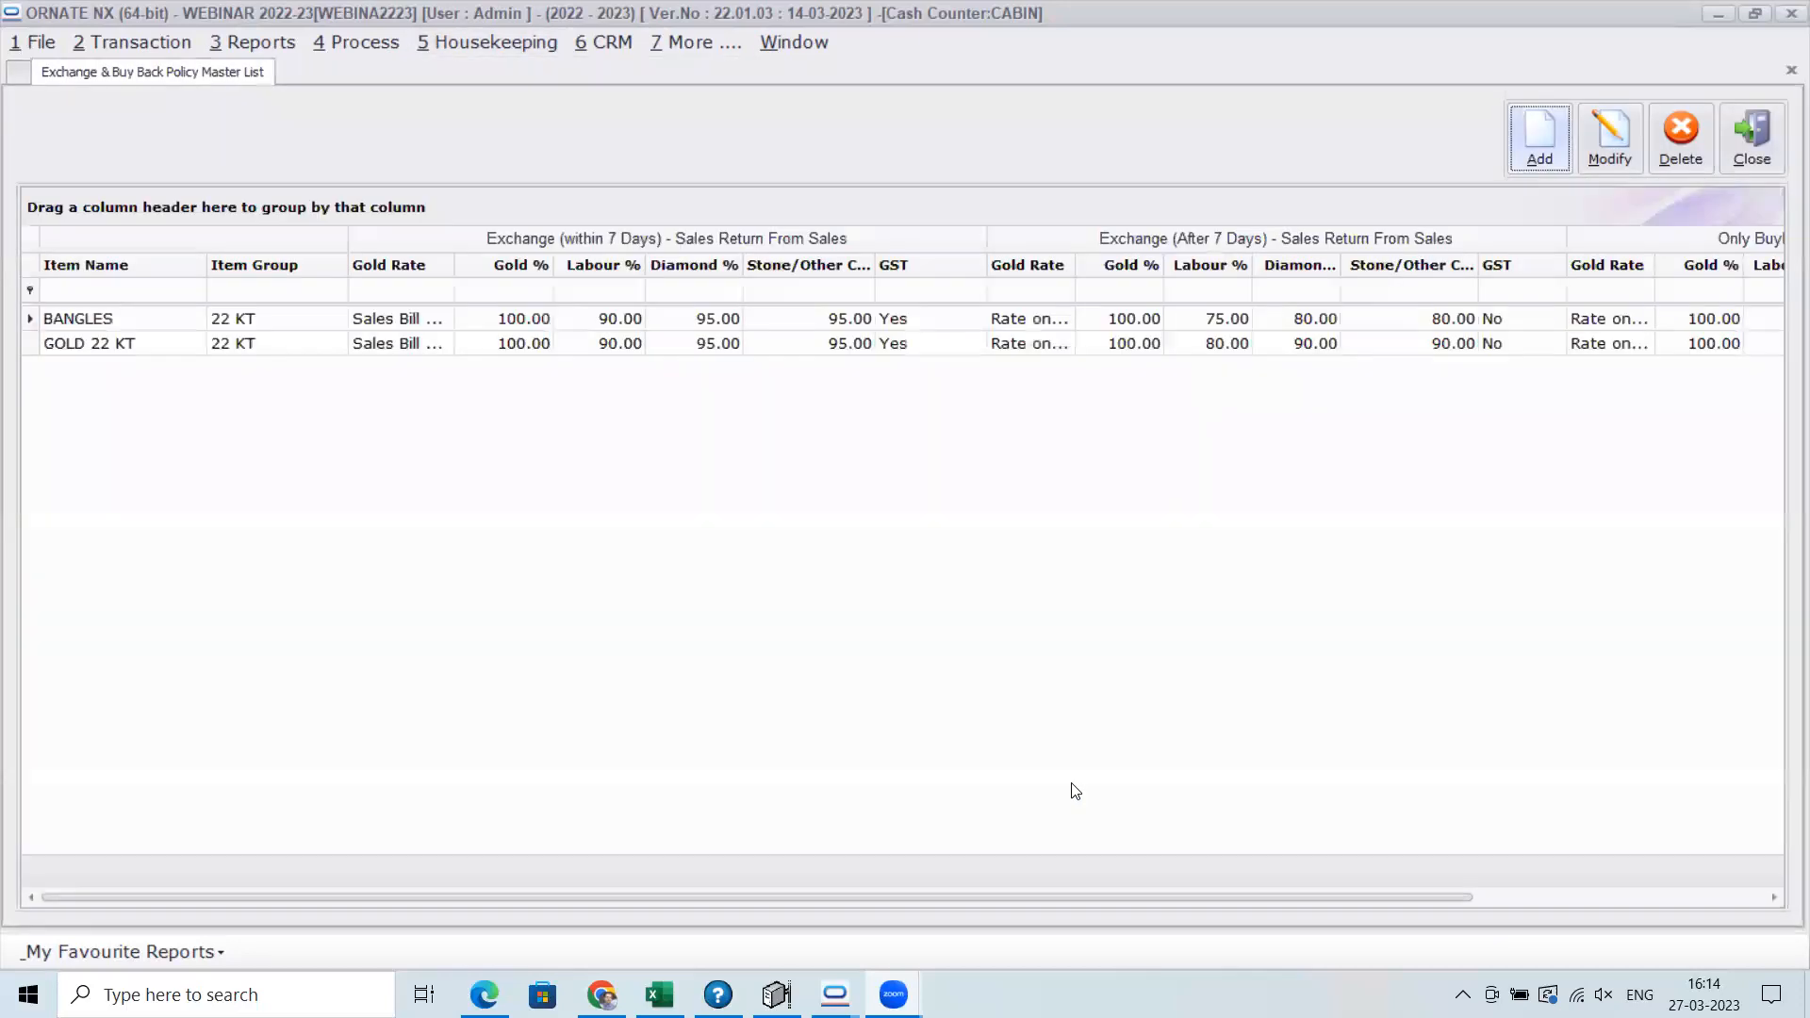
Examine the blank policy form, the gold rate options in the BANGLES policy, and the GOLD 22 KT policy without saving changes
click(1525, 171)
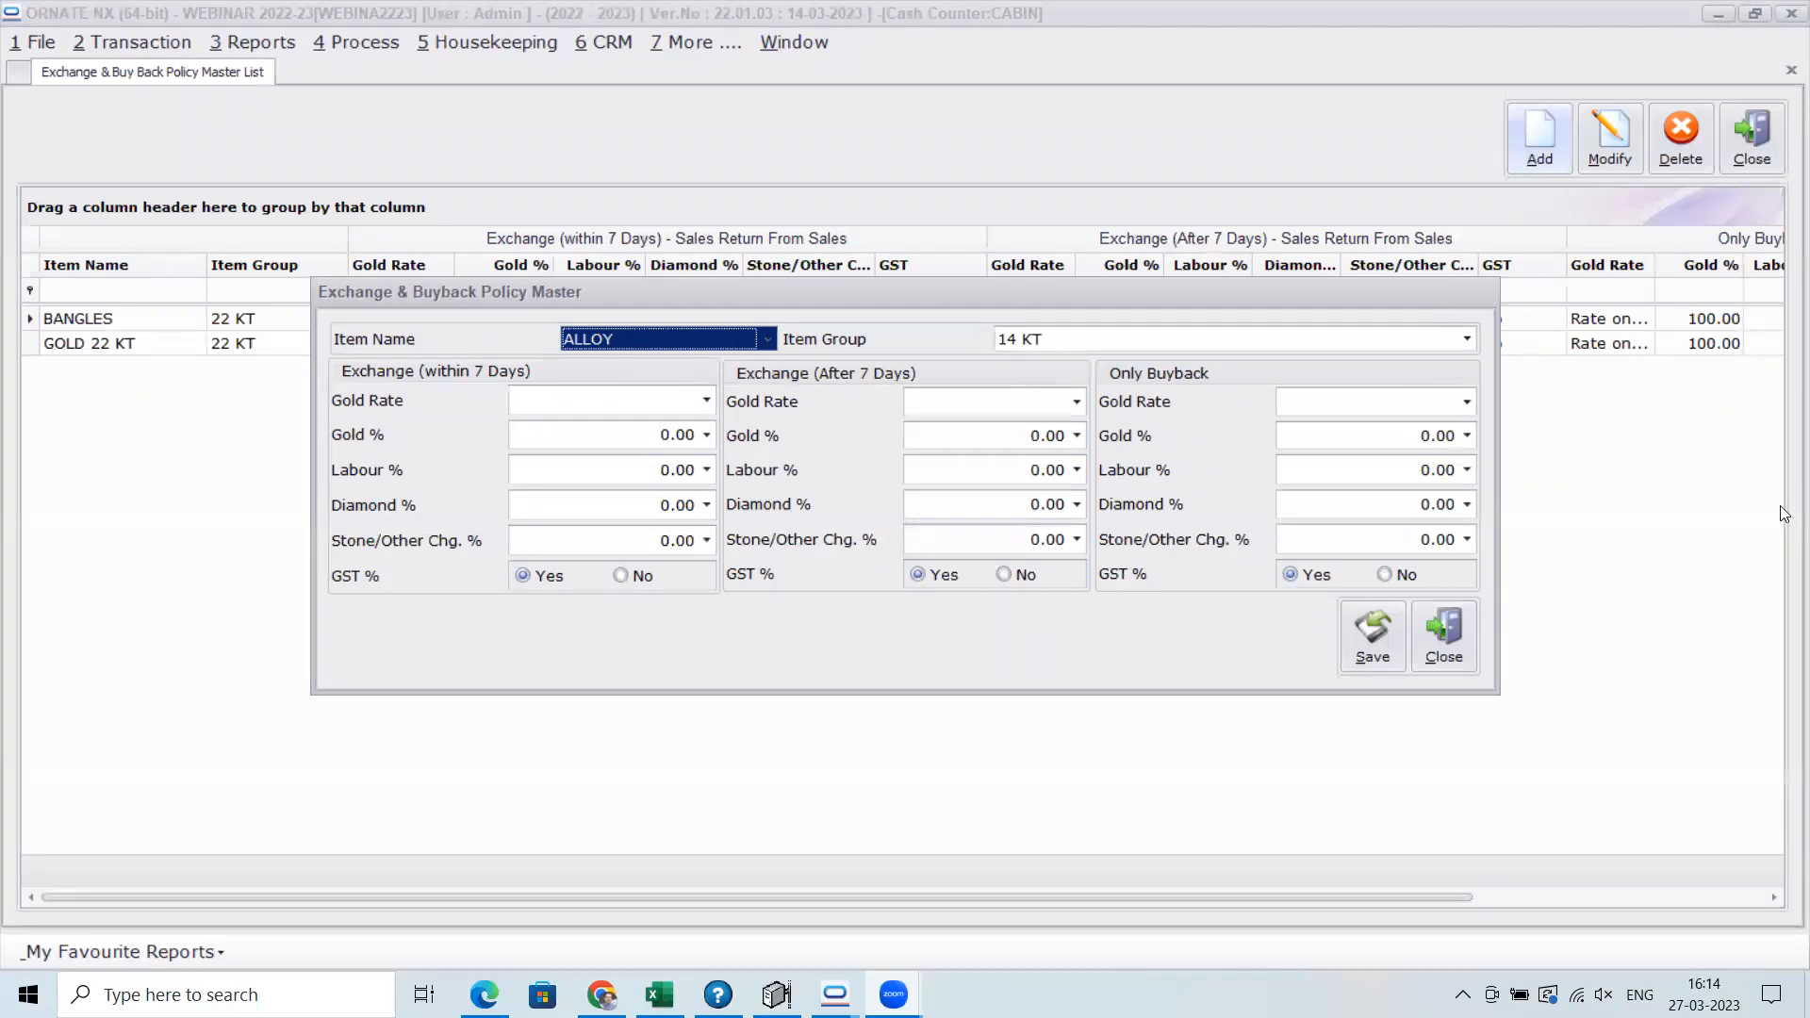
click(1439, 654)
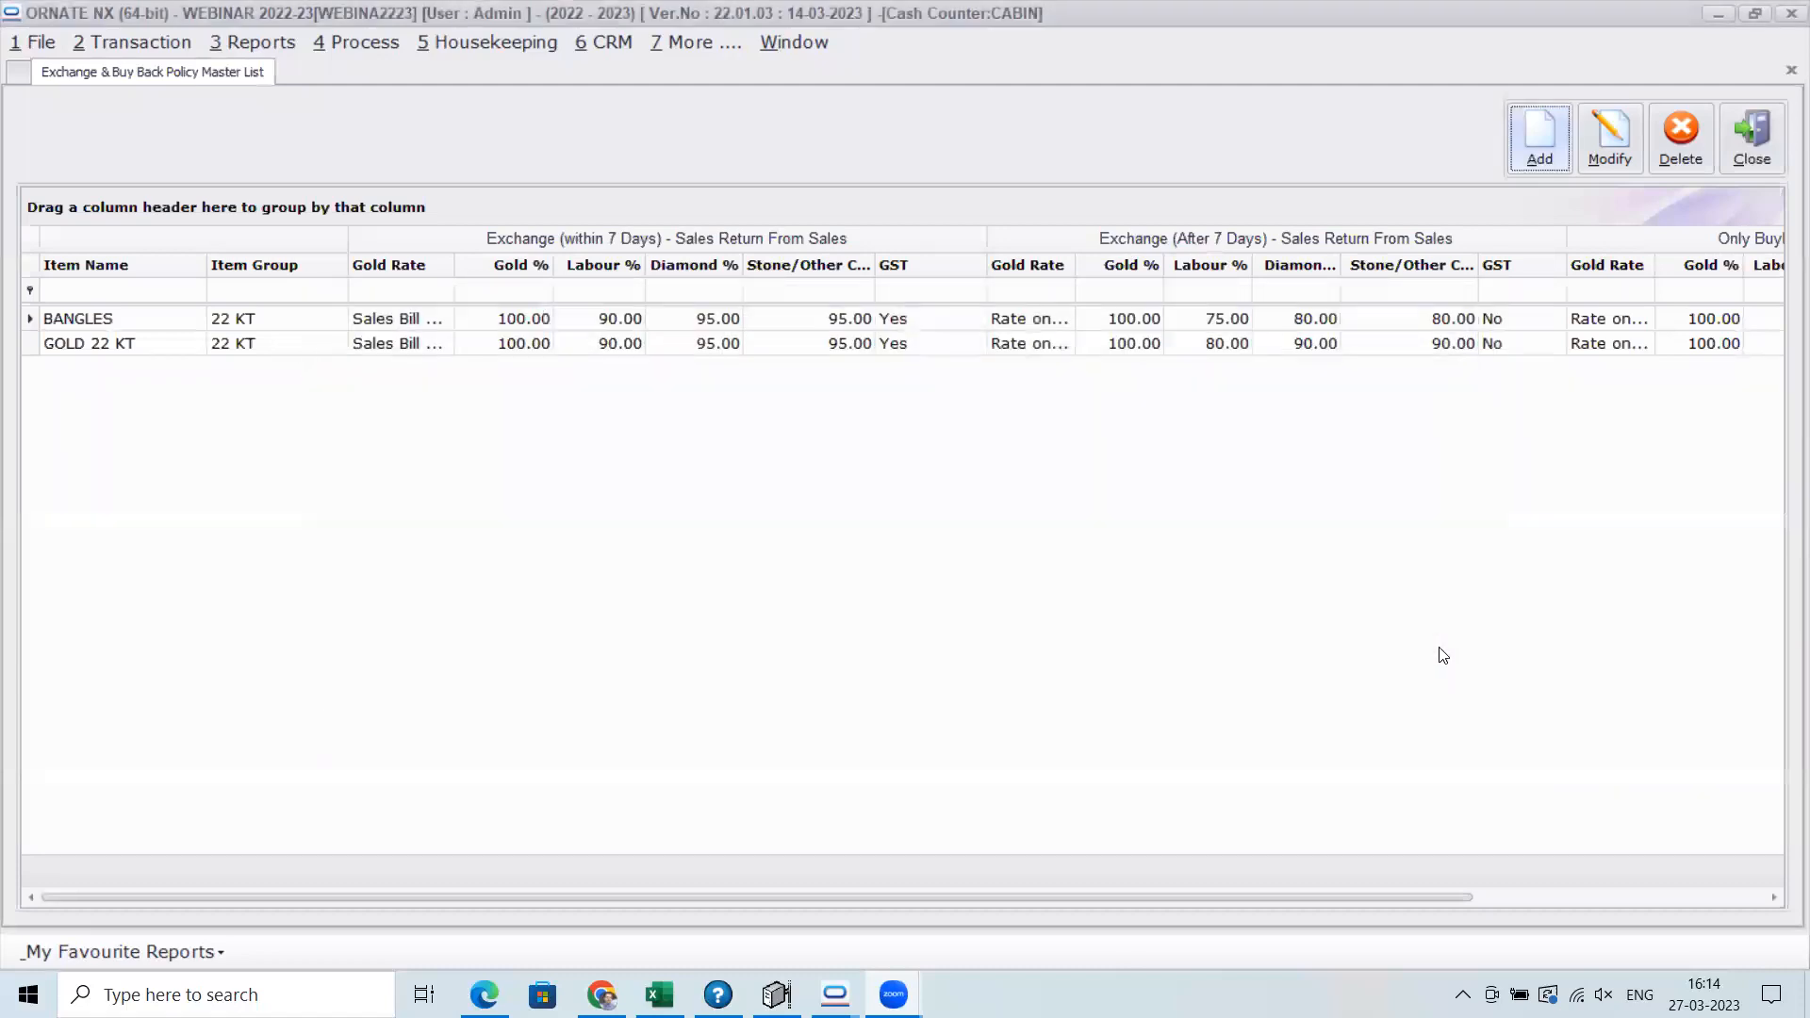
double_click(945, 316)
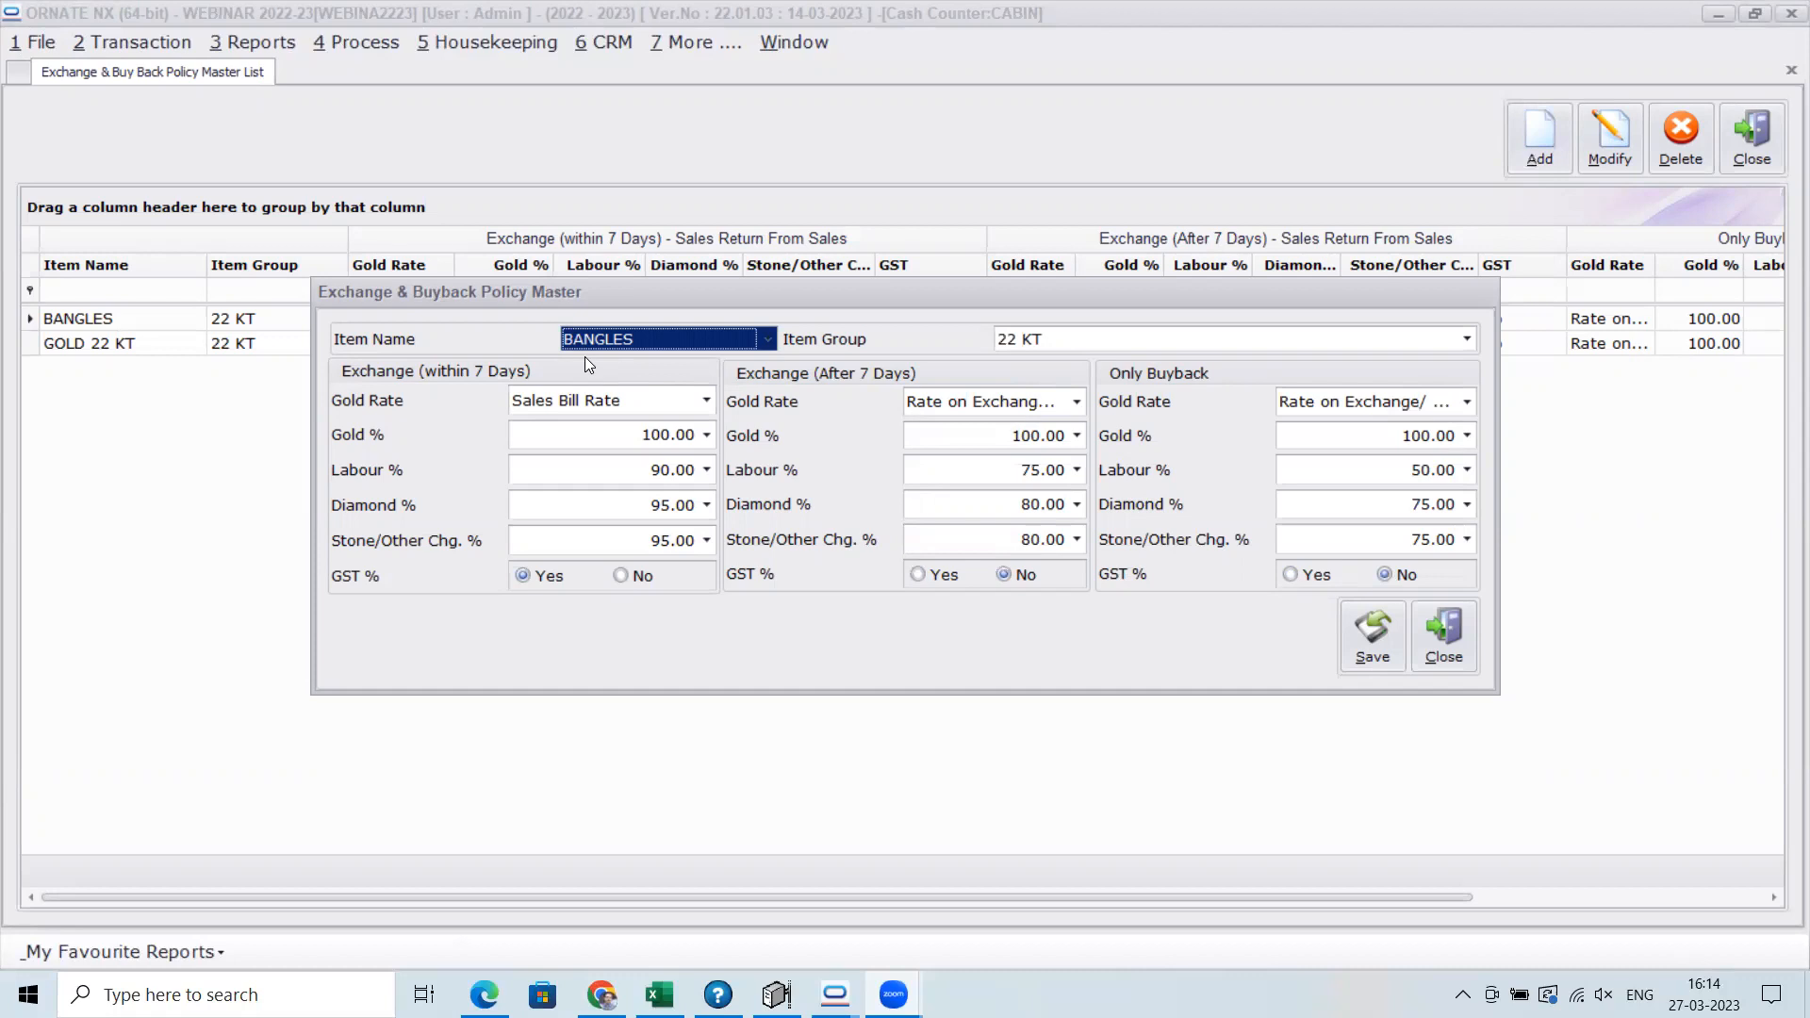
click(706, 401)
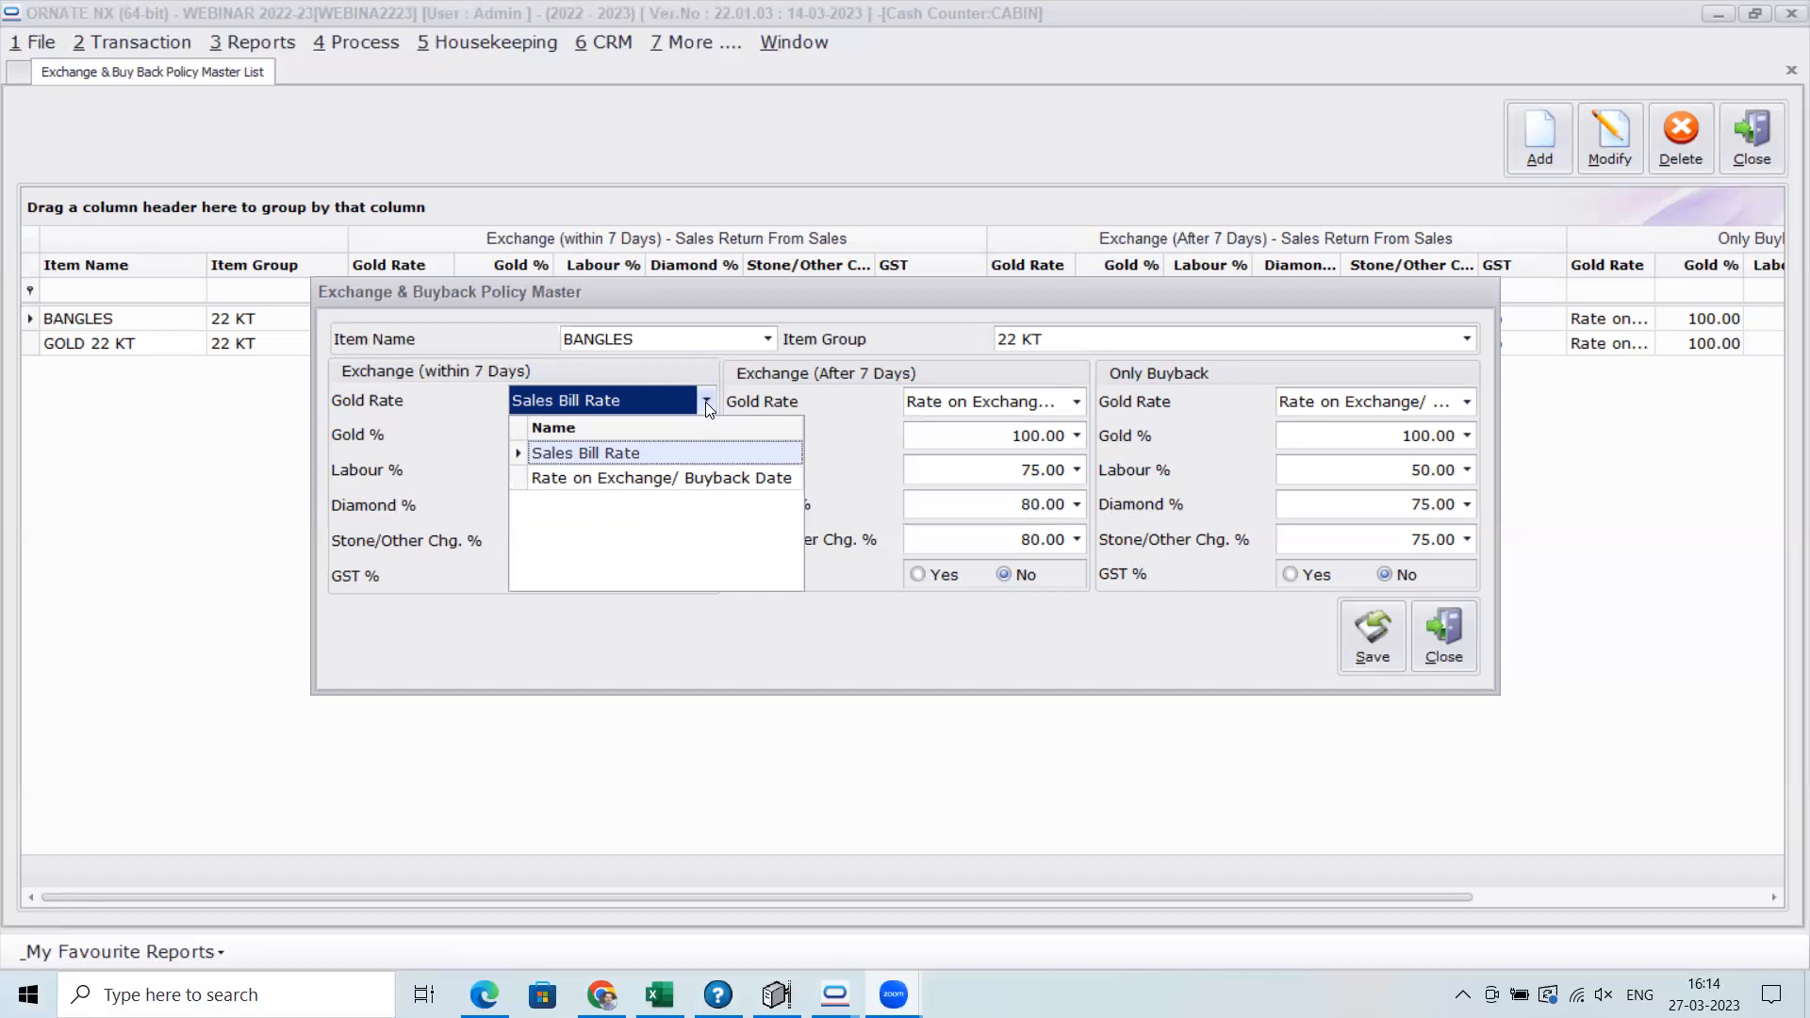
click(706, 402)
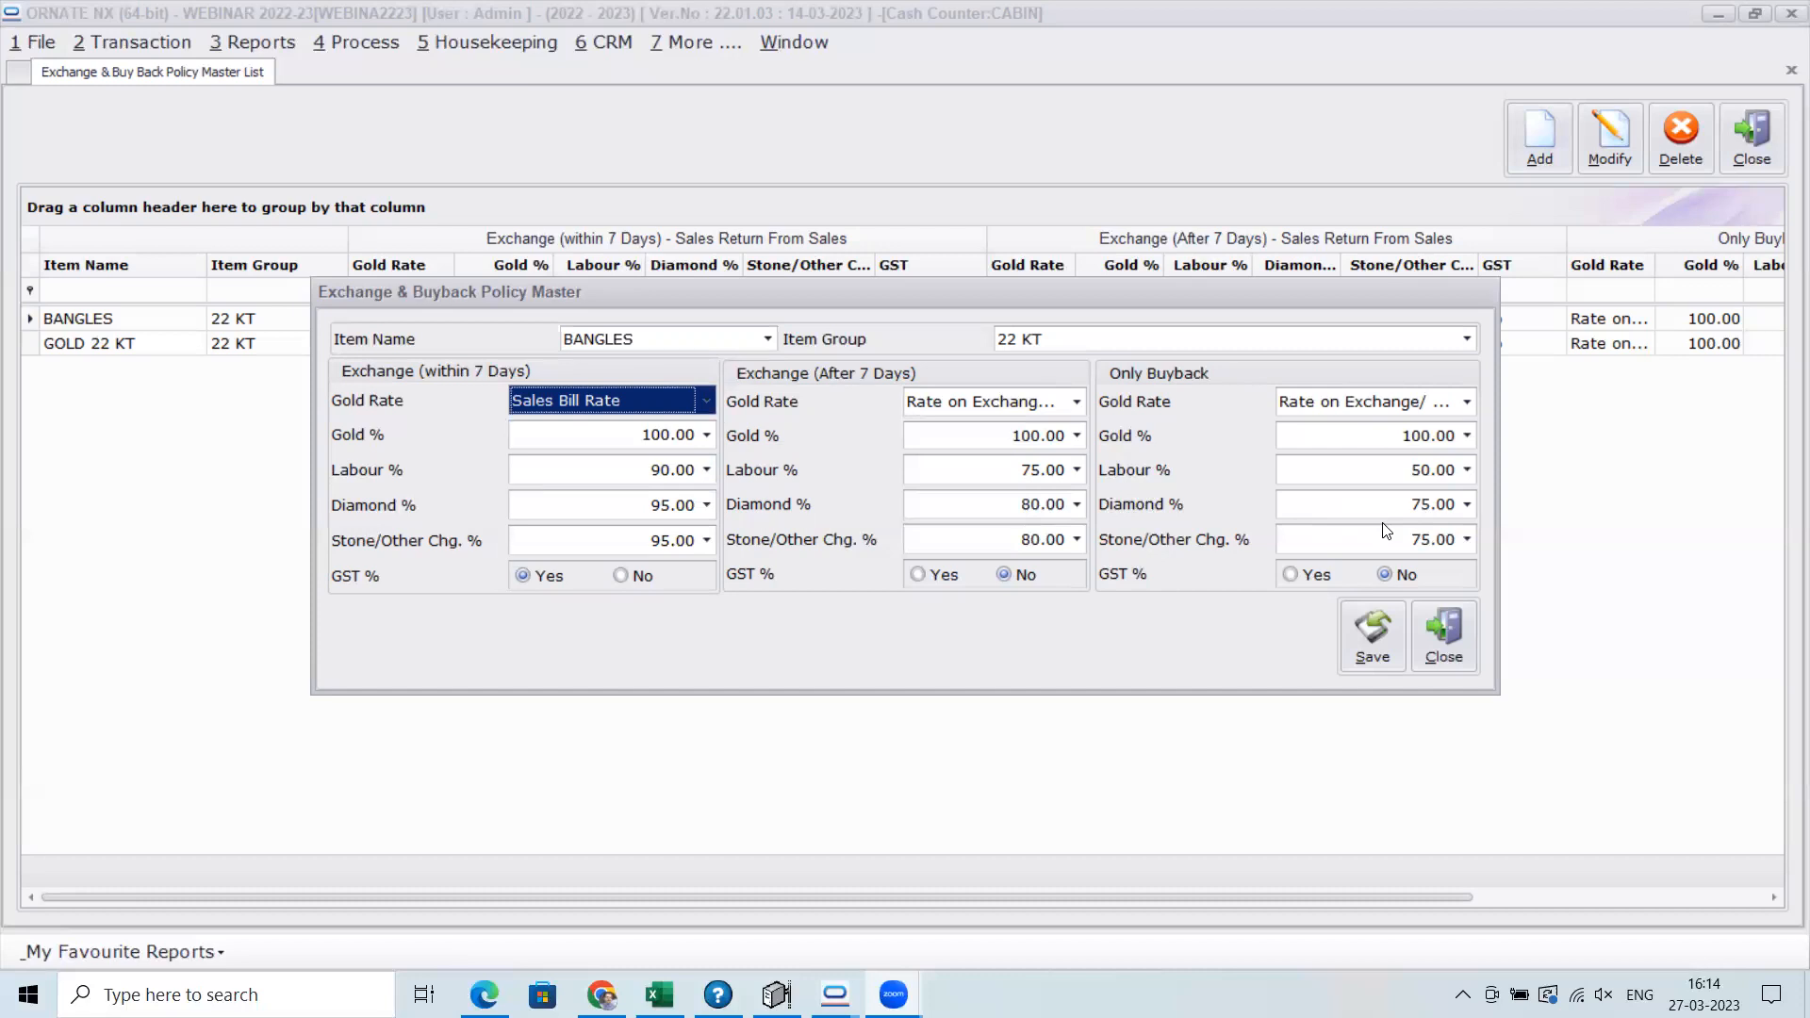
click(1443, 641)
double_click(867, 341)
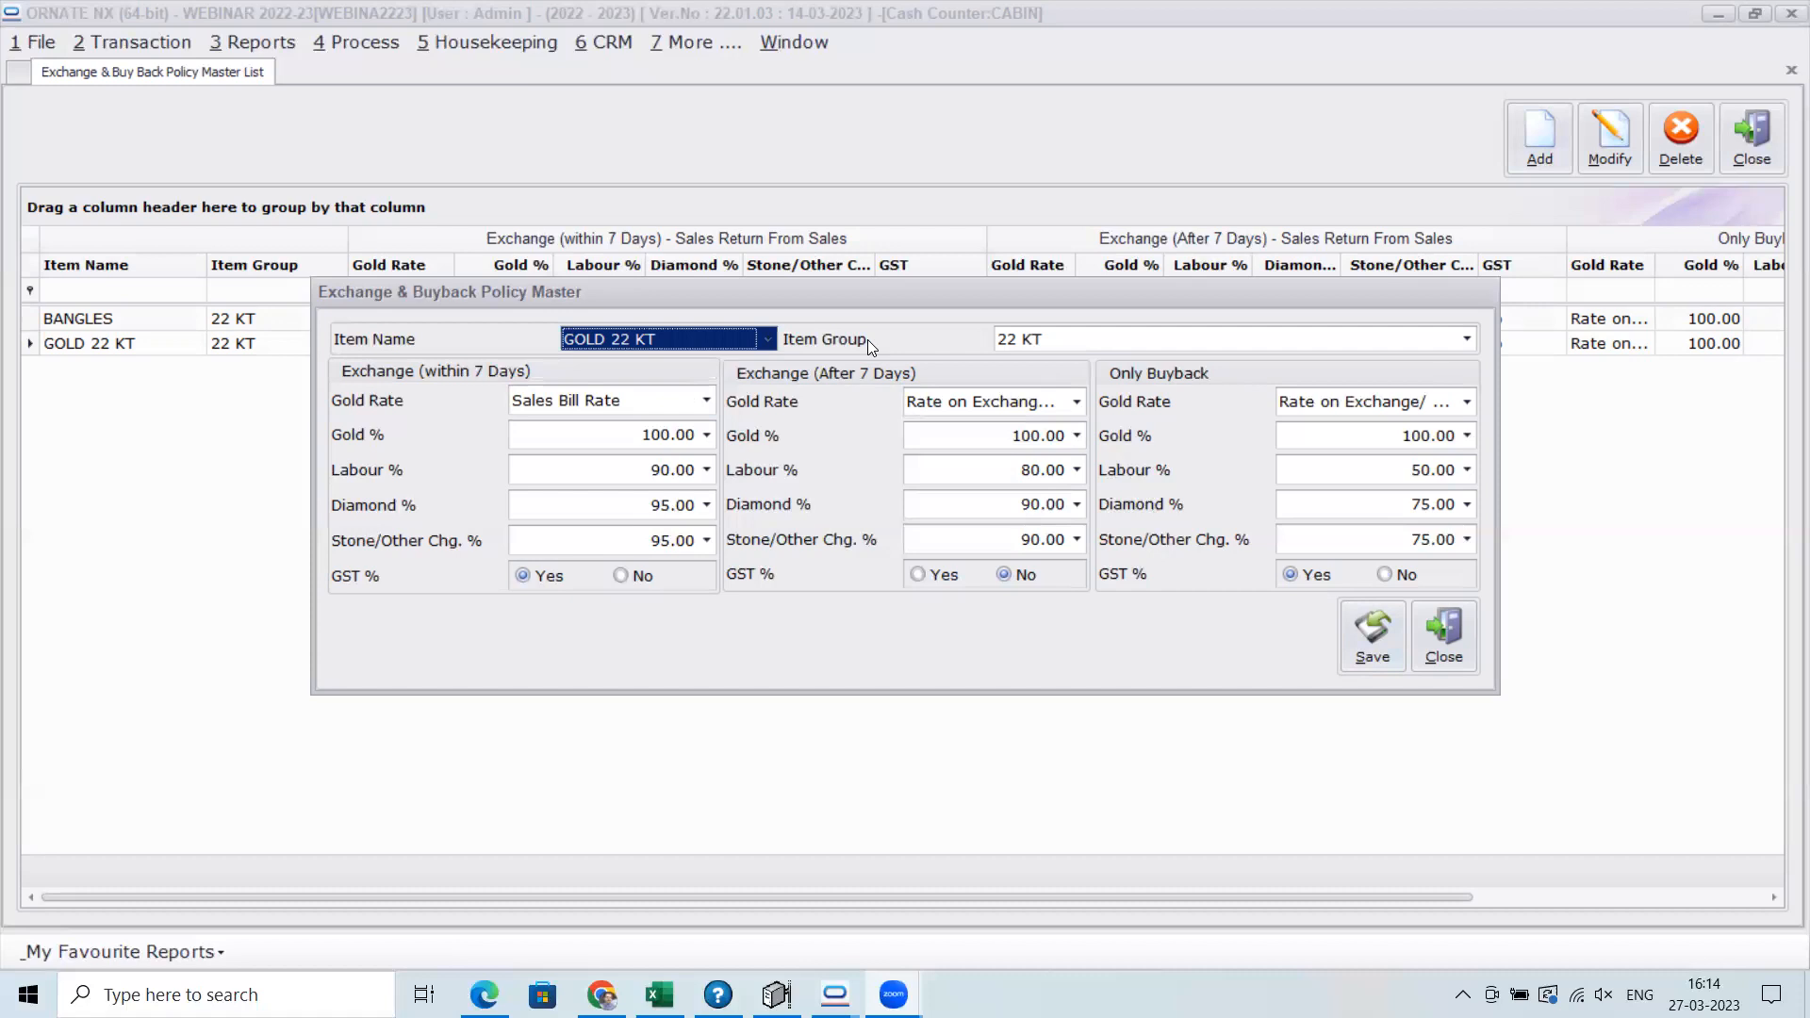
click(1444, 648)
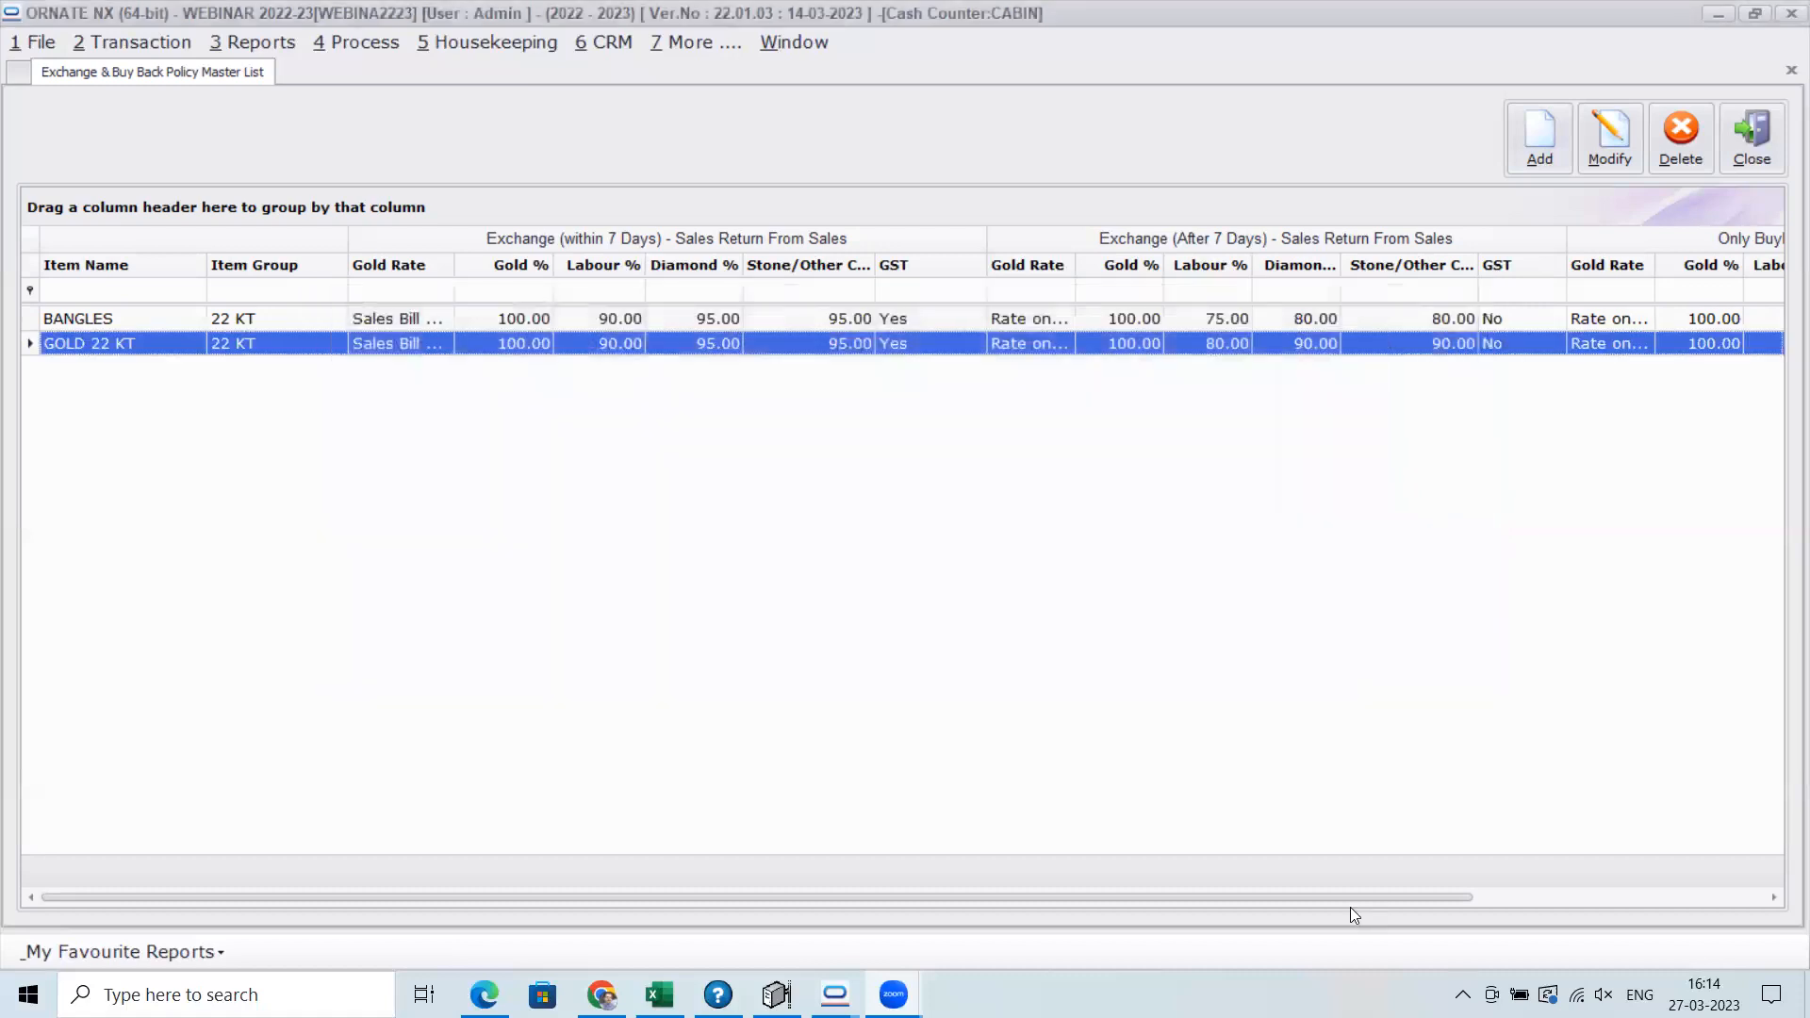
Open the Retail Sales Entry list for all customers and salesmen from 01/03/2023 to 27/03/2023
click(99, 42)
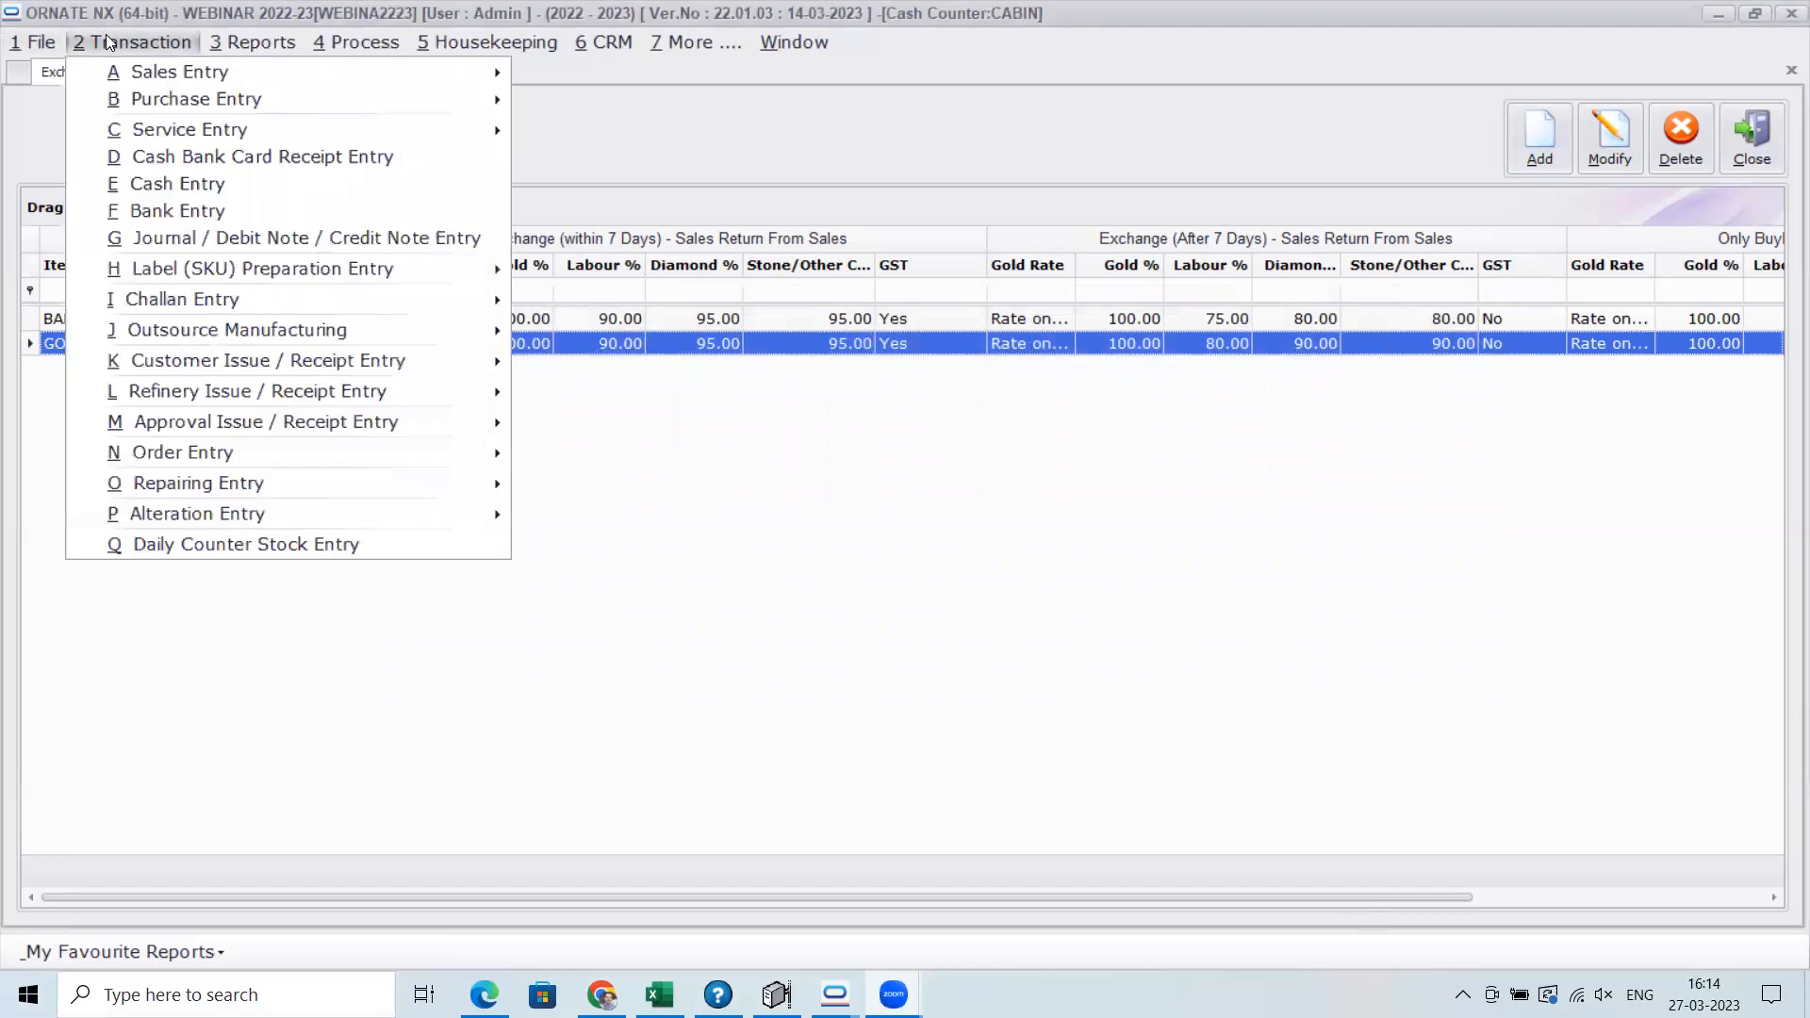
mouse_move(179, 72)
click(638, 74)
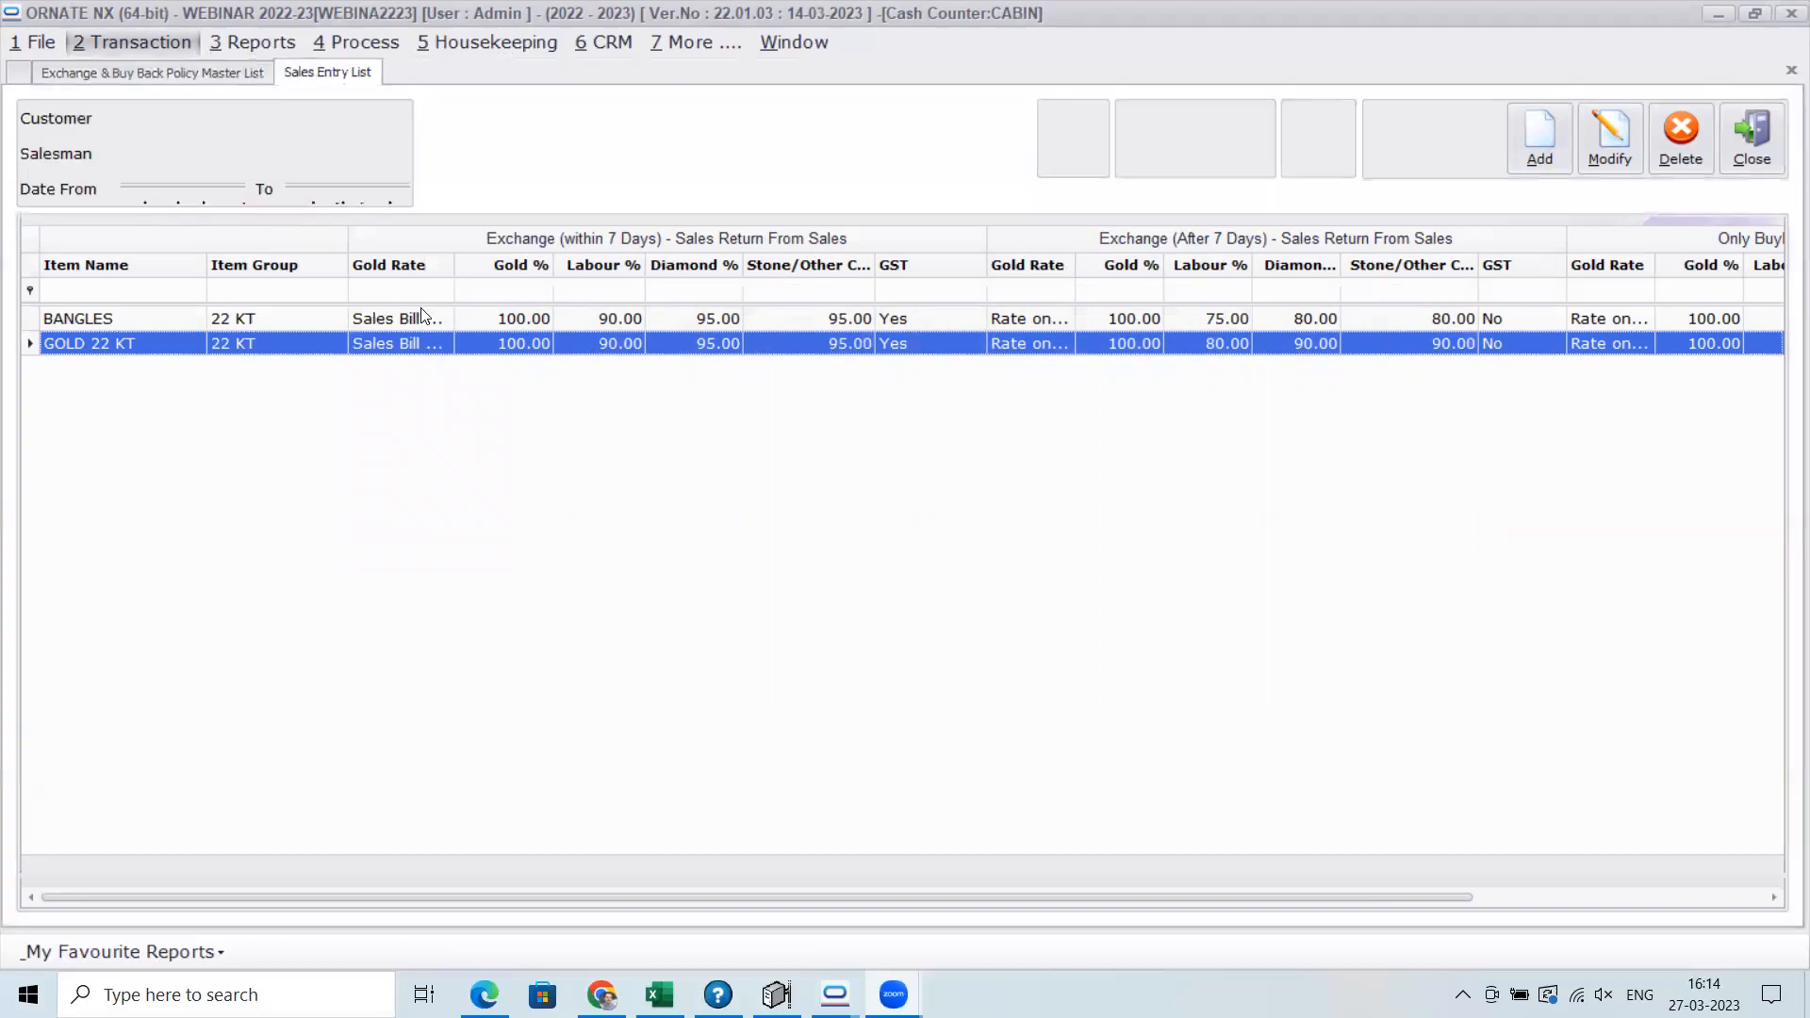
key(Return)
key(Return)
text(0103)
key(Return)
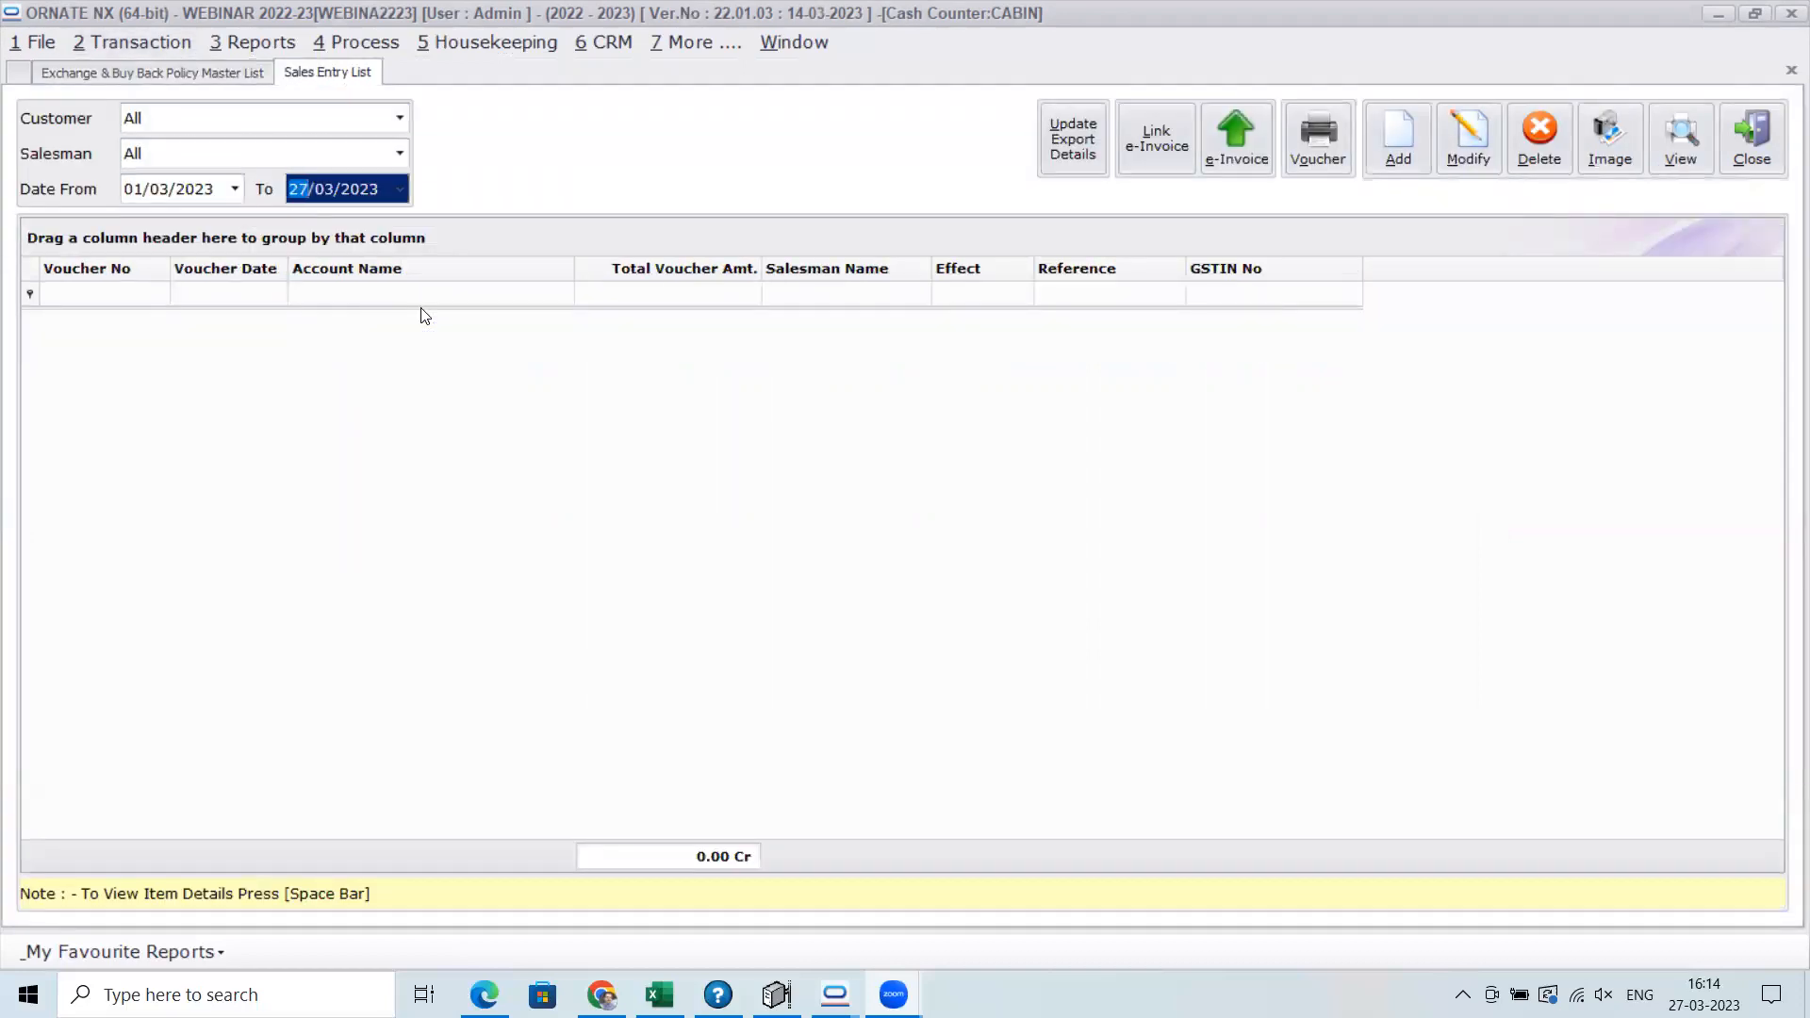
key(Return)
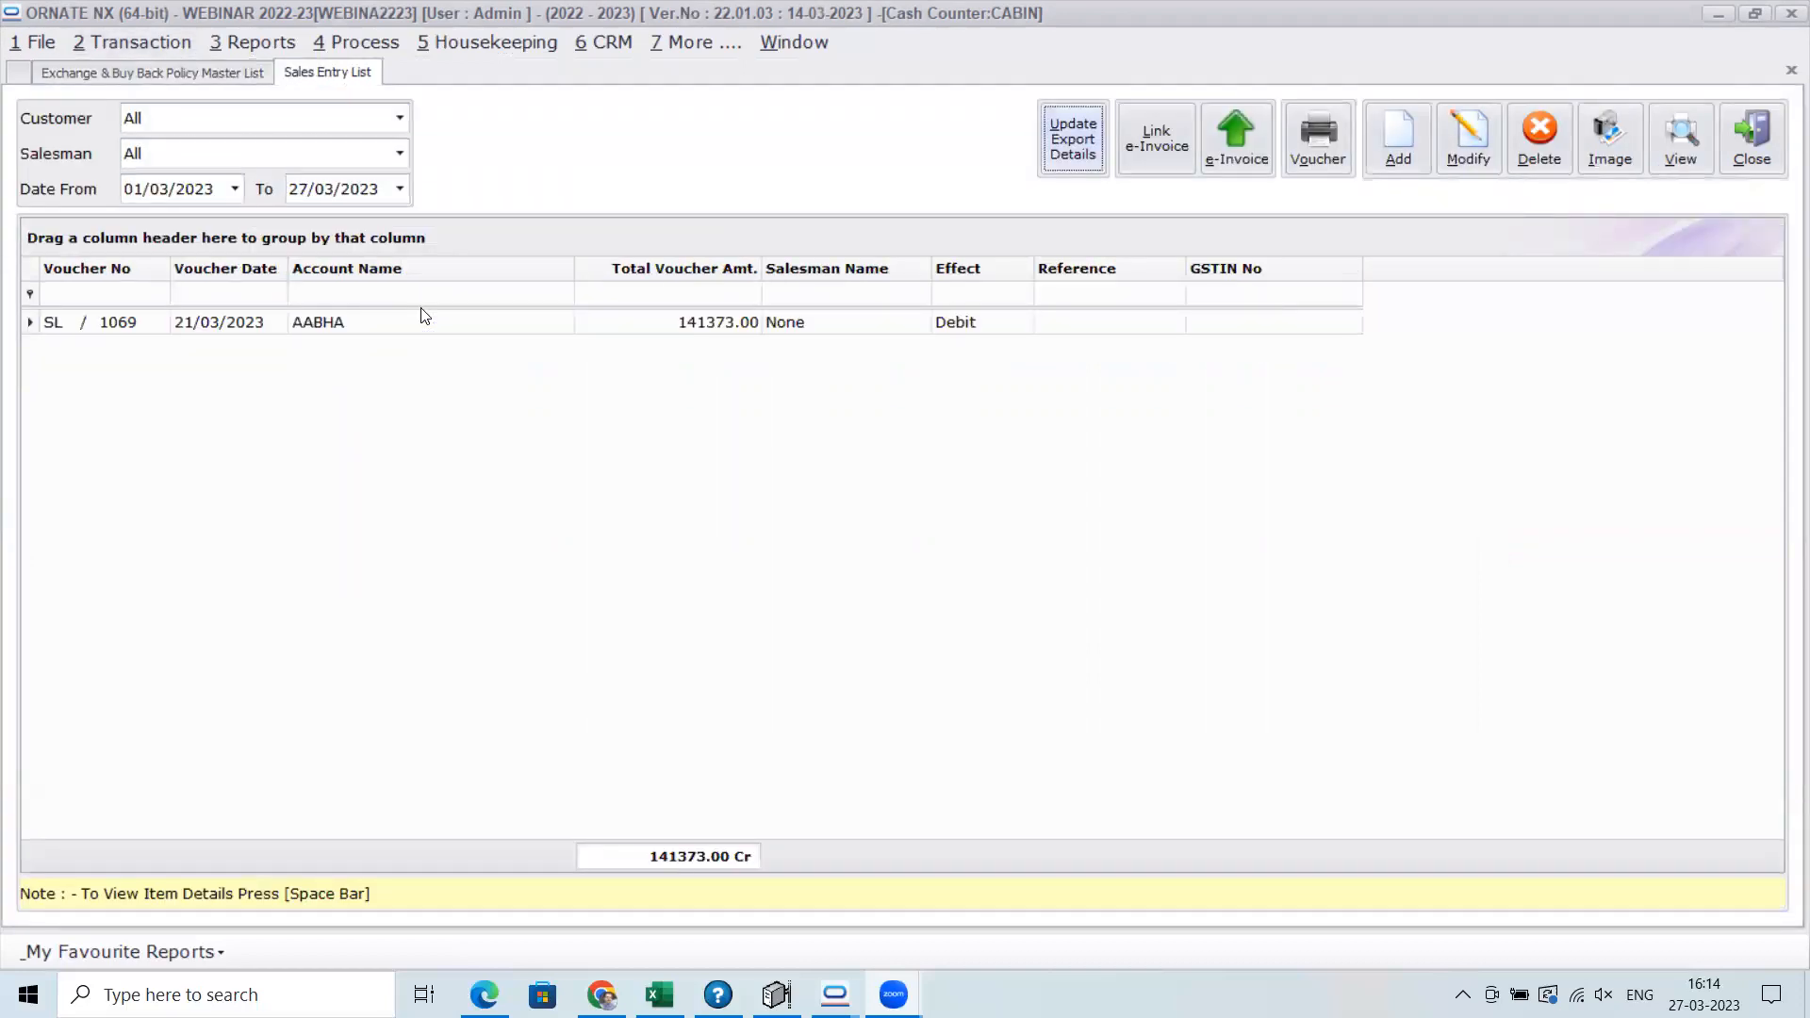
Examine the BANGLES item line in the sales voucher dated 21/03/2023 and close the voucher
click(369, 323)
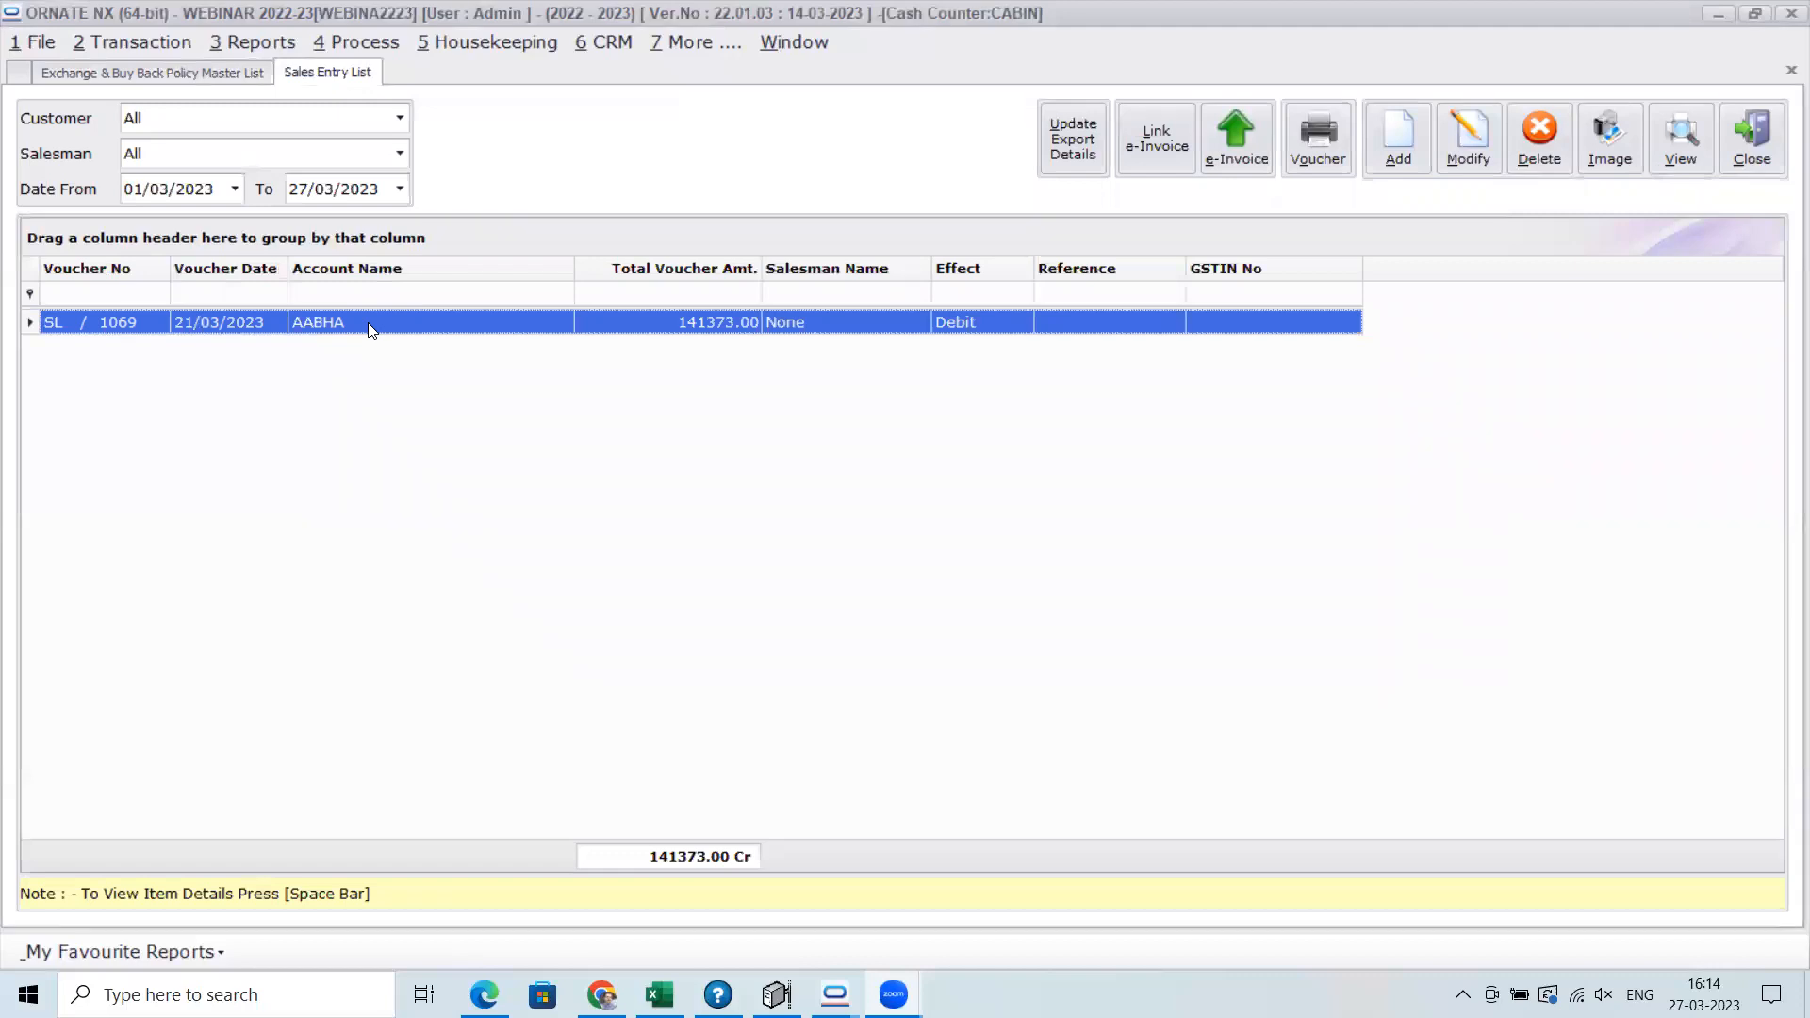
double_click(1084, 323)
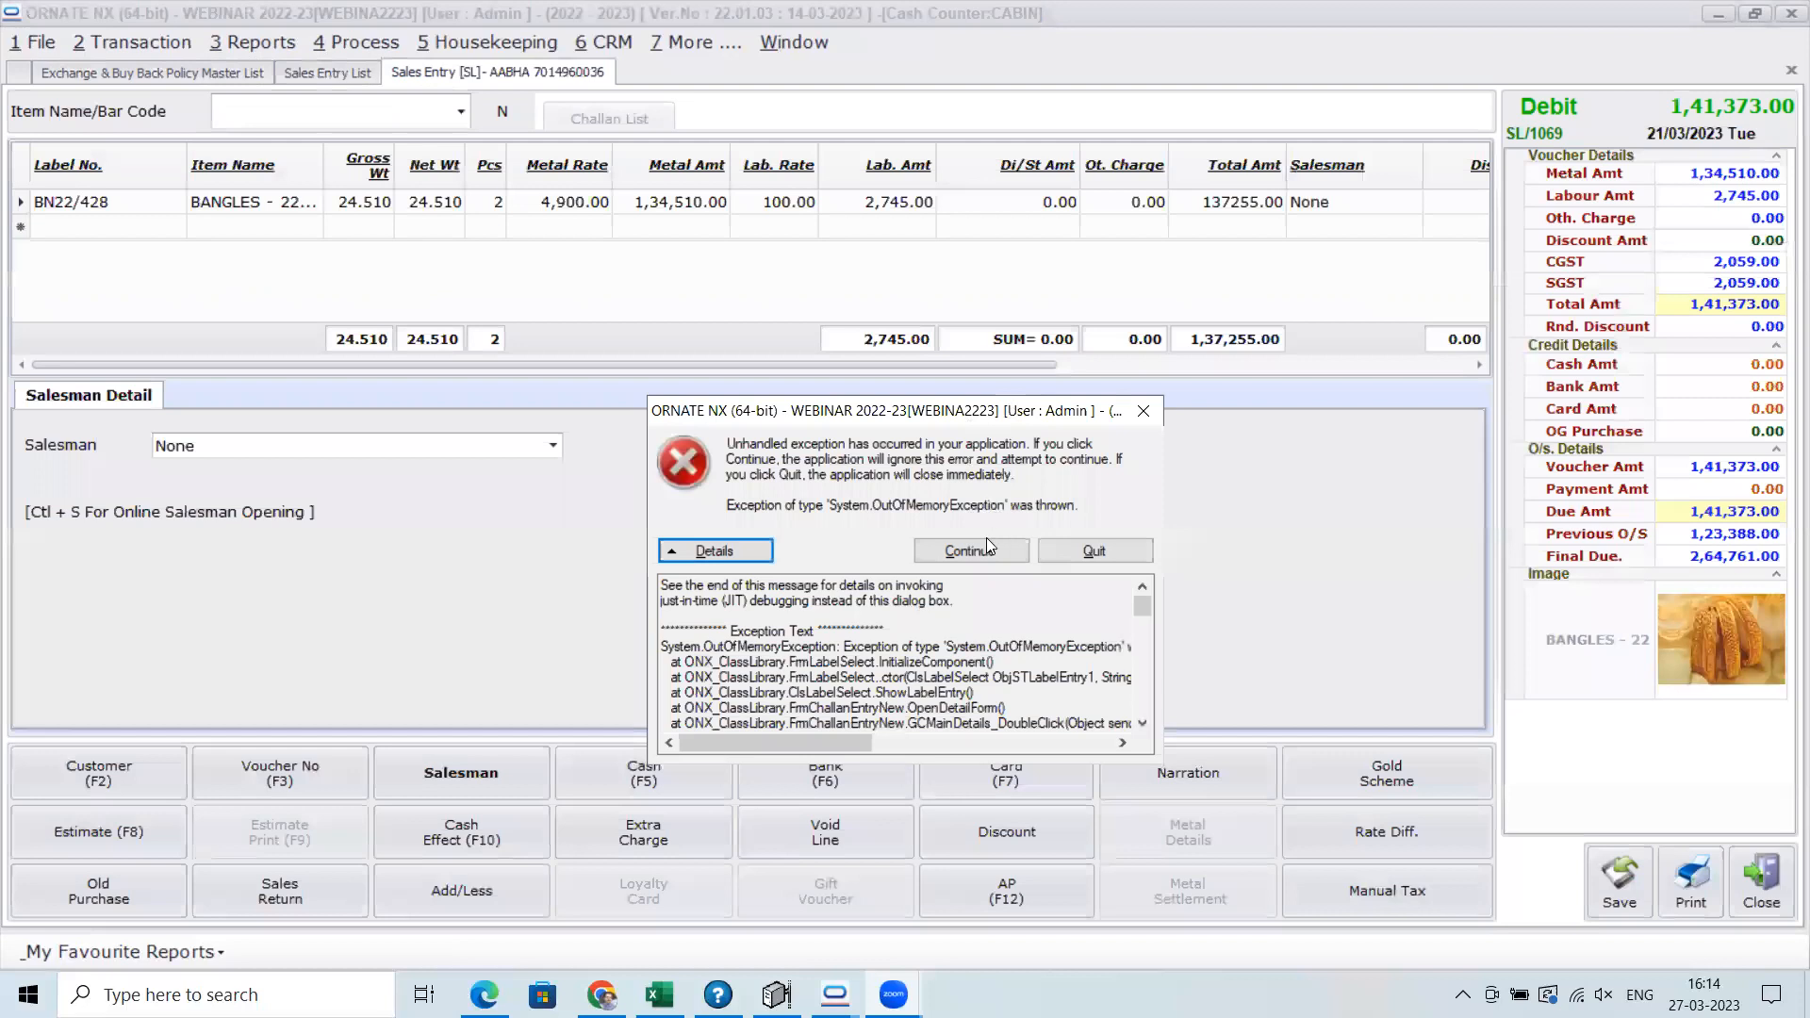
click(975, 551)
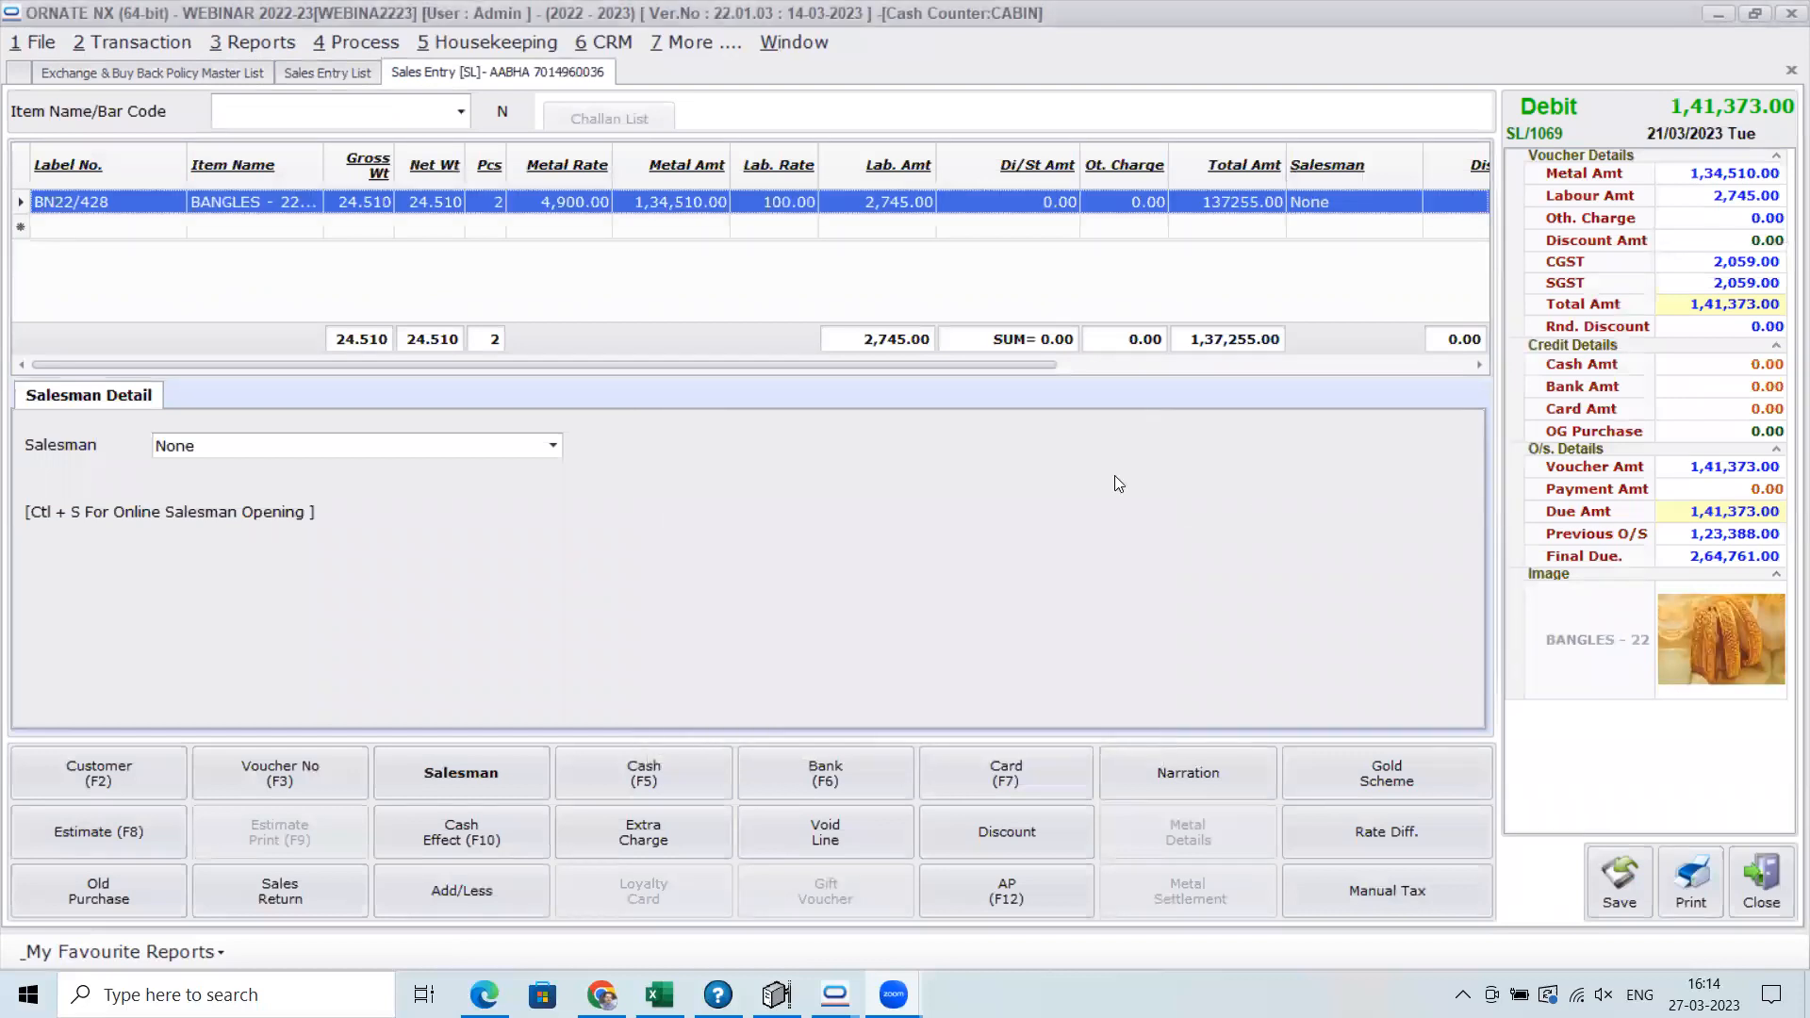
click(1762, 886)
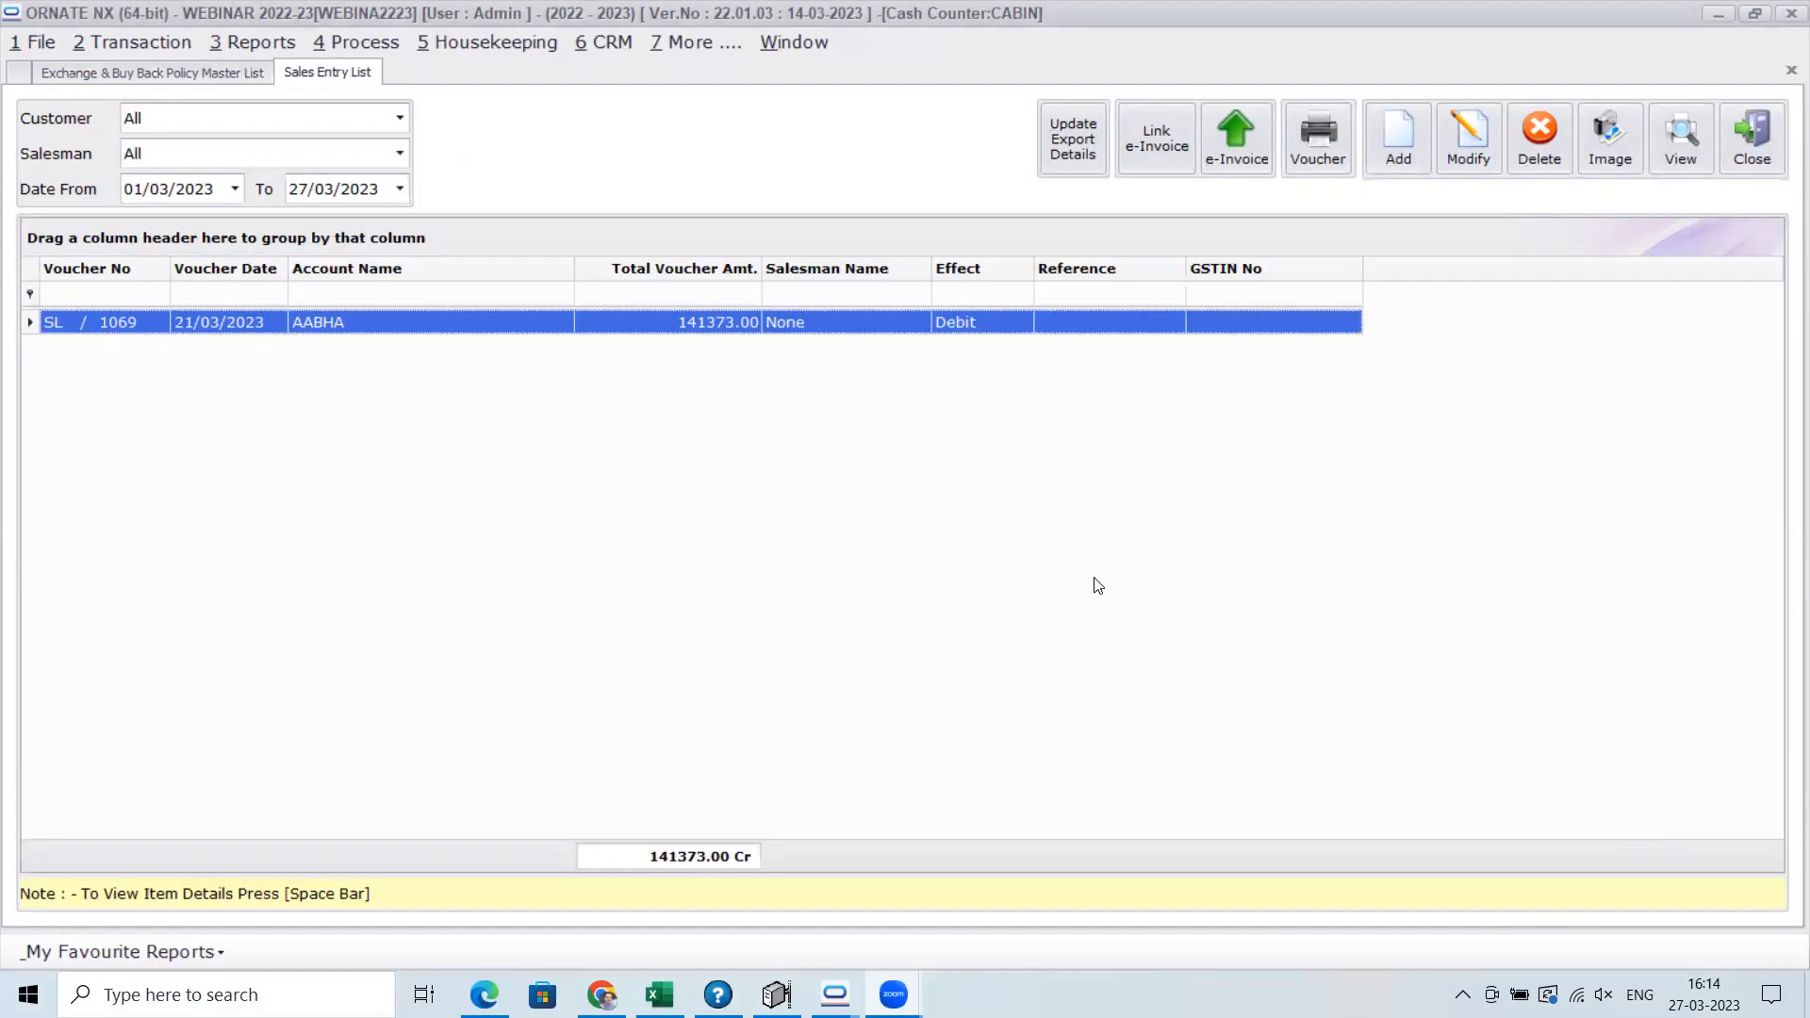
Start a new Retail Sales Return entry and select the customer's account as the party
click(148, 41)
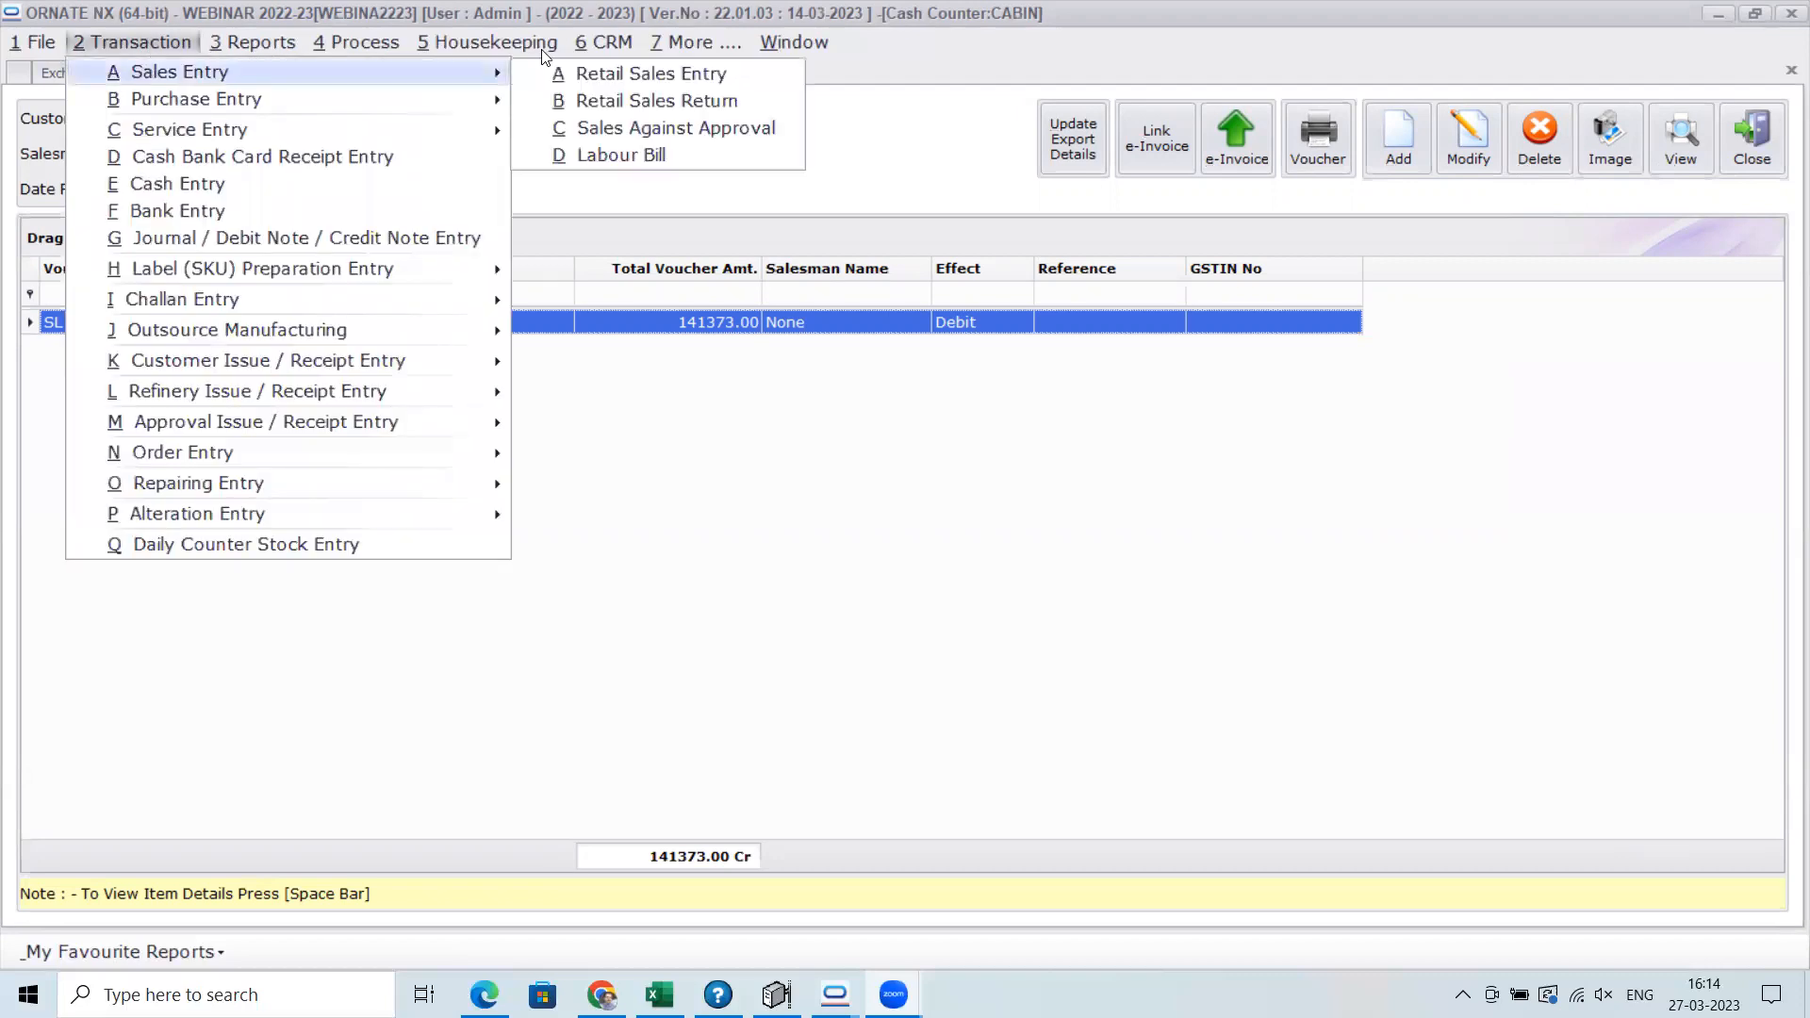
mouse_move(119, 68)
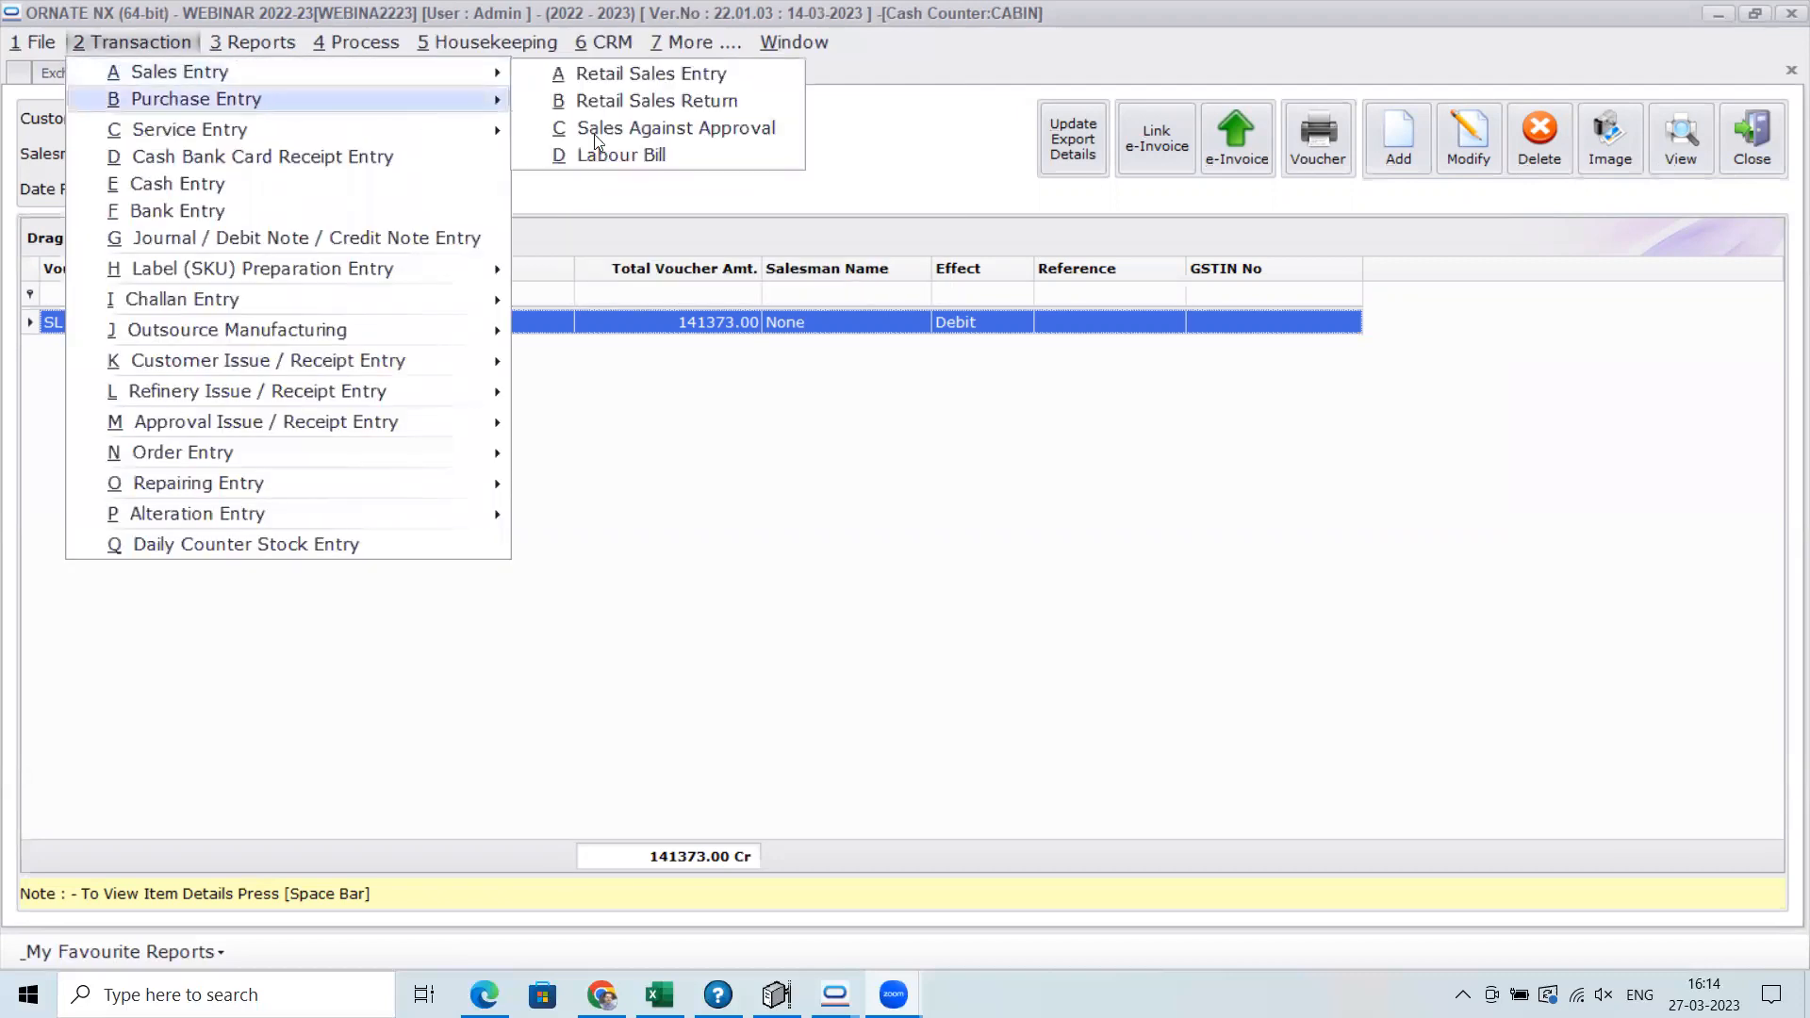
click(641, 102)
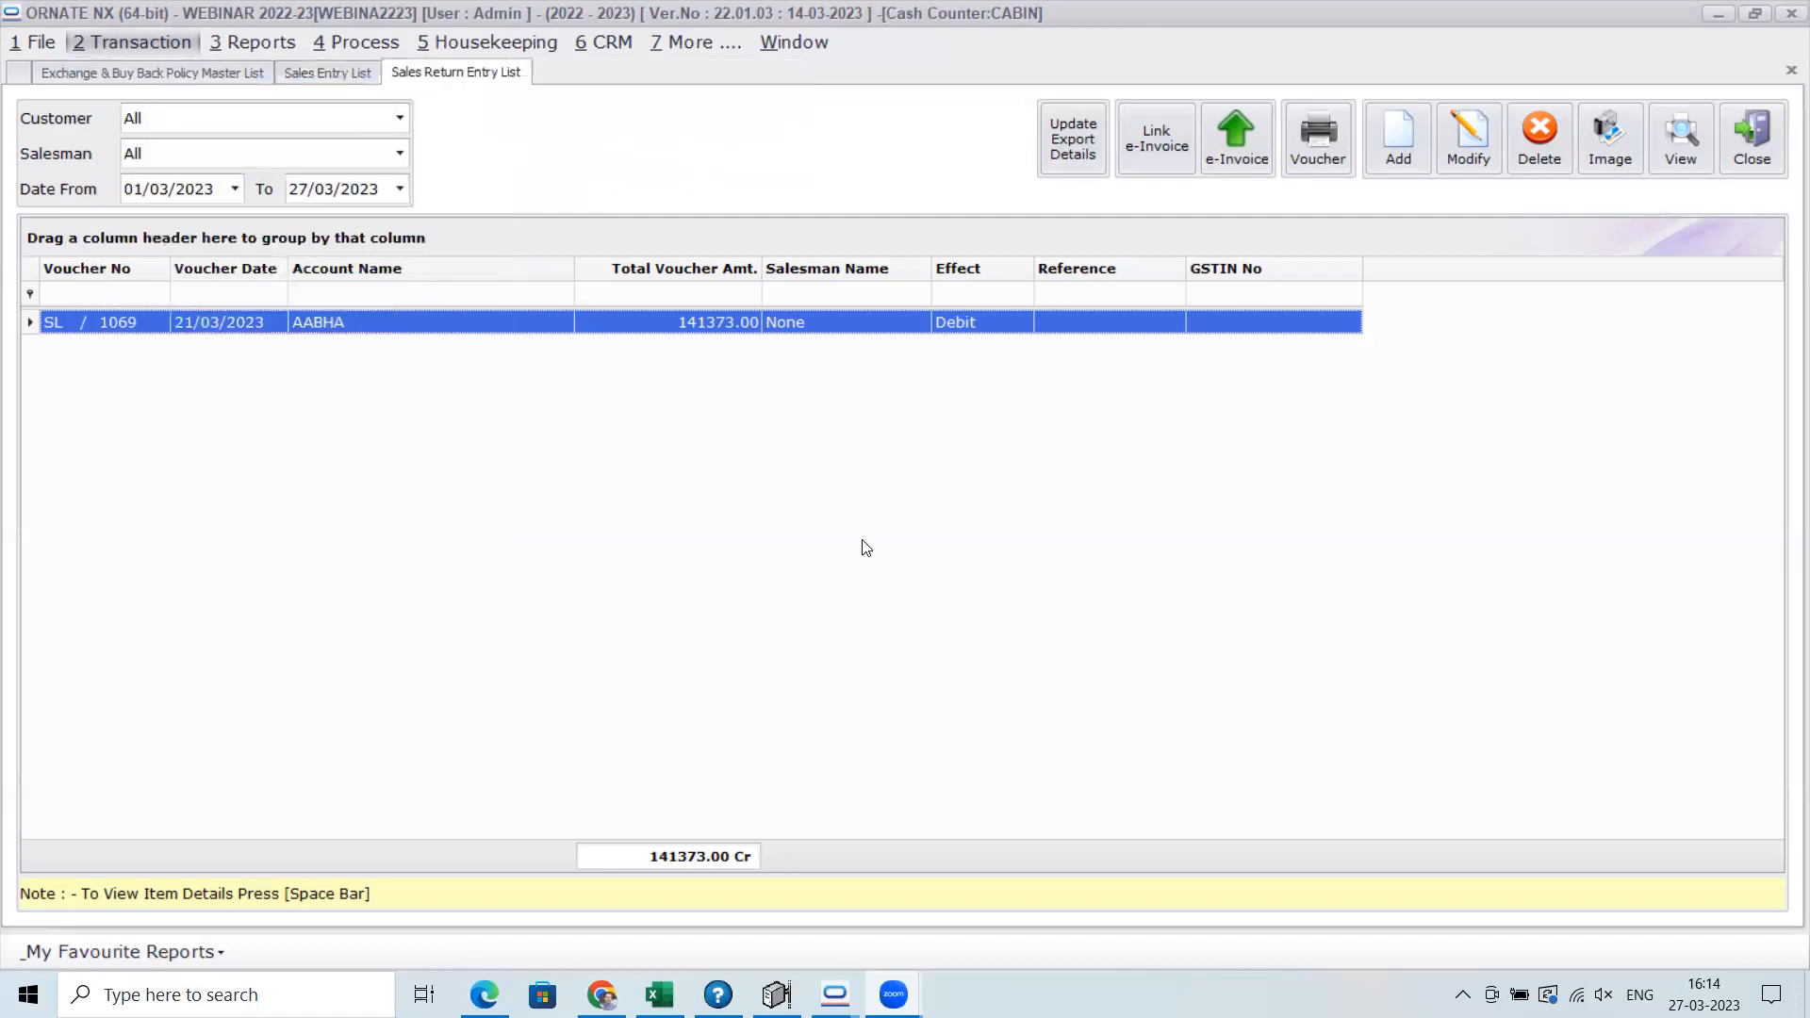
click(1405, 185)
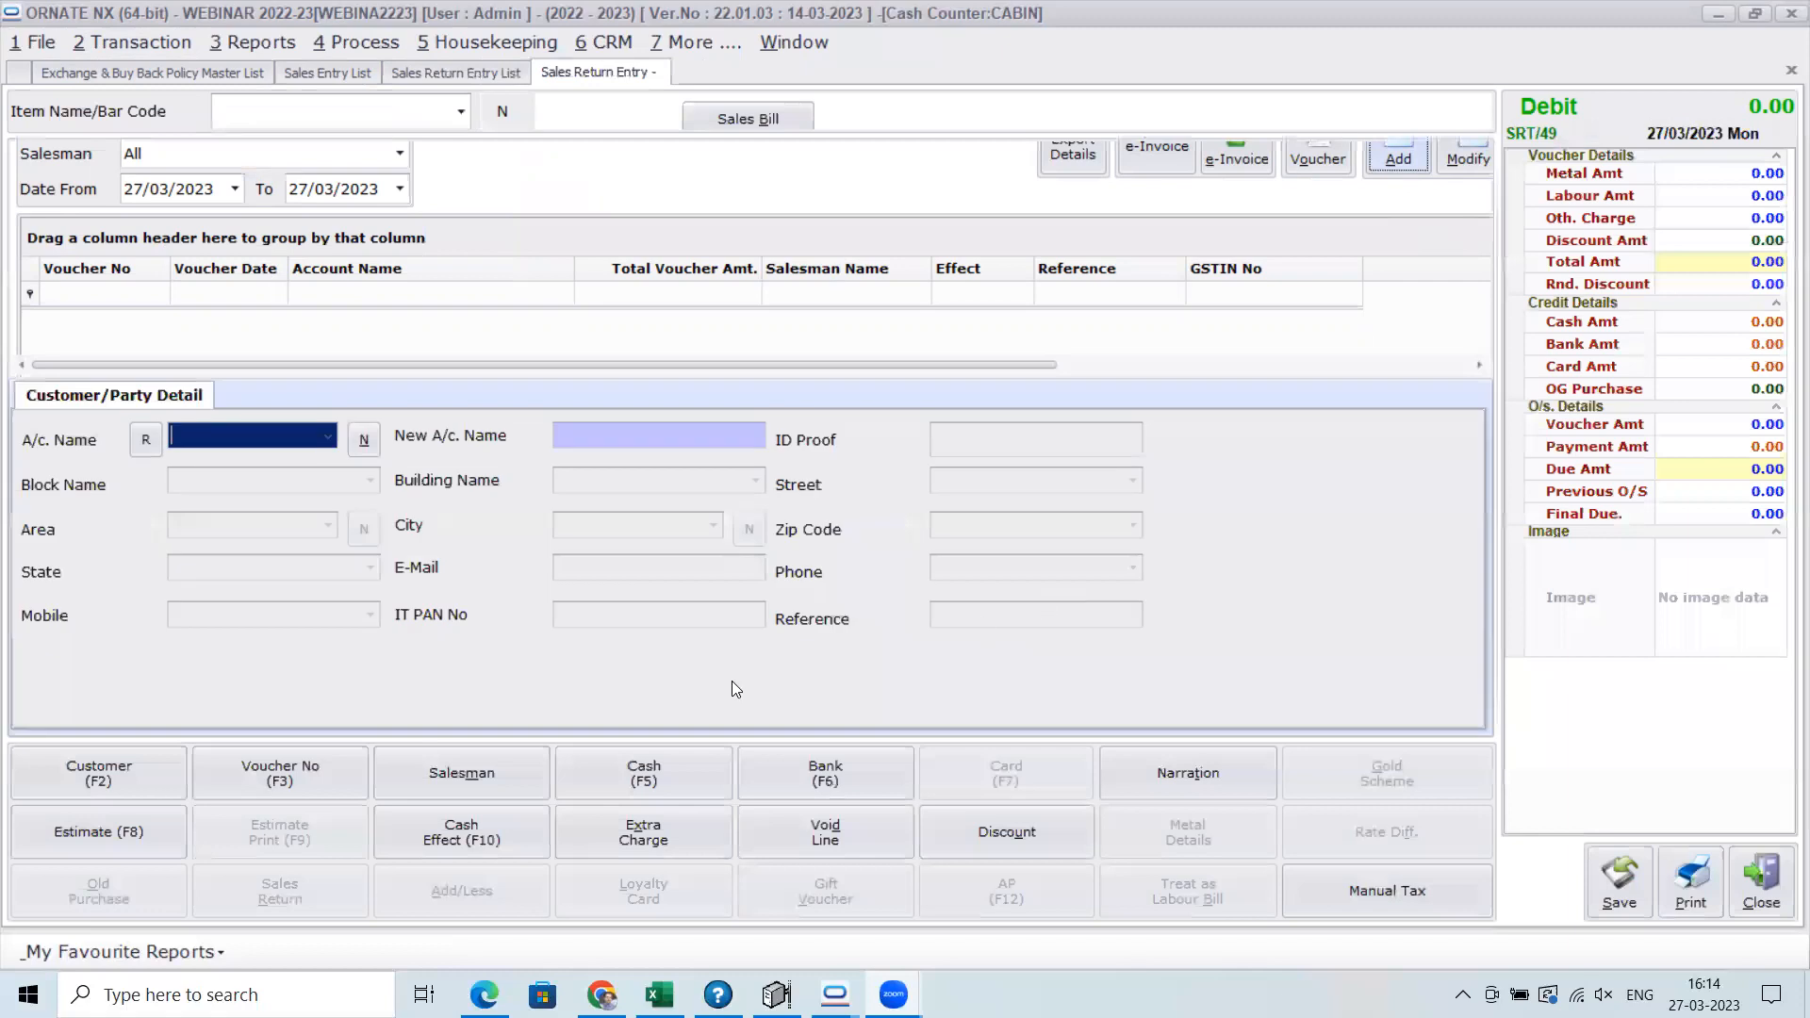
text(aabh)
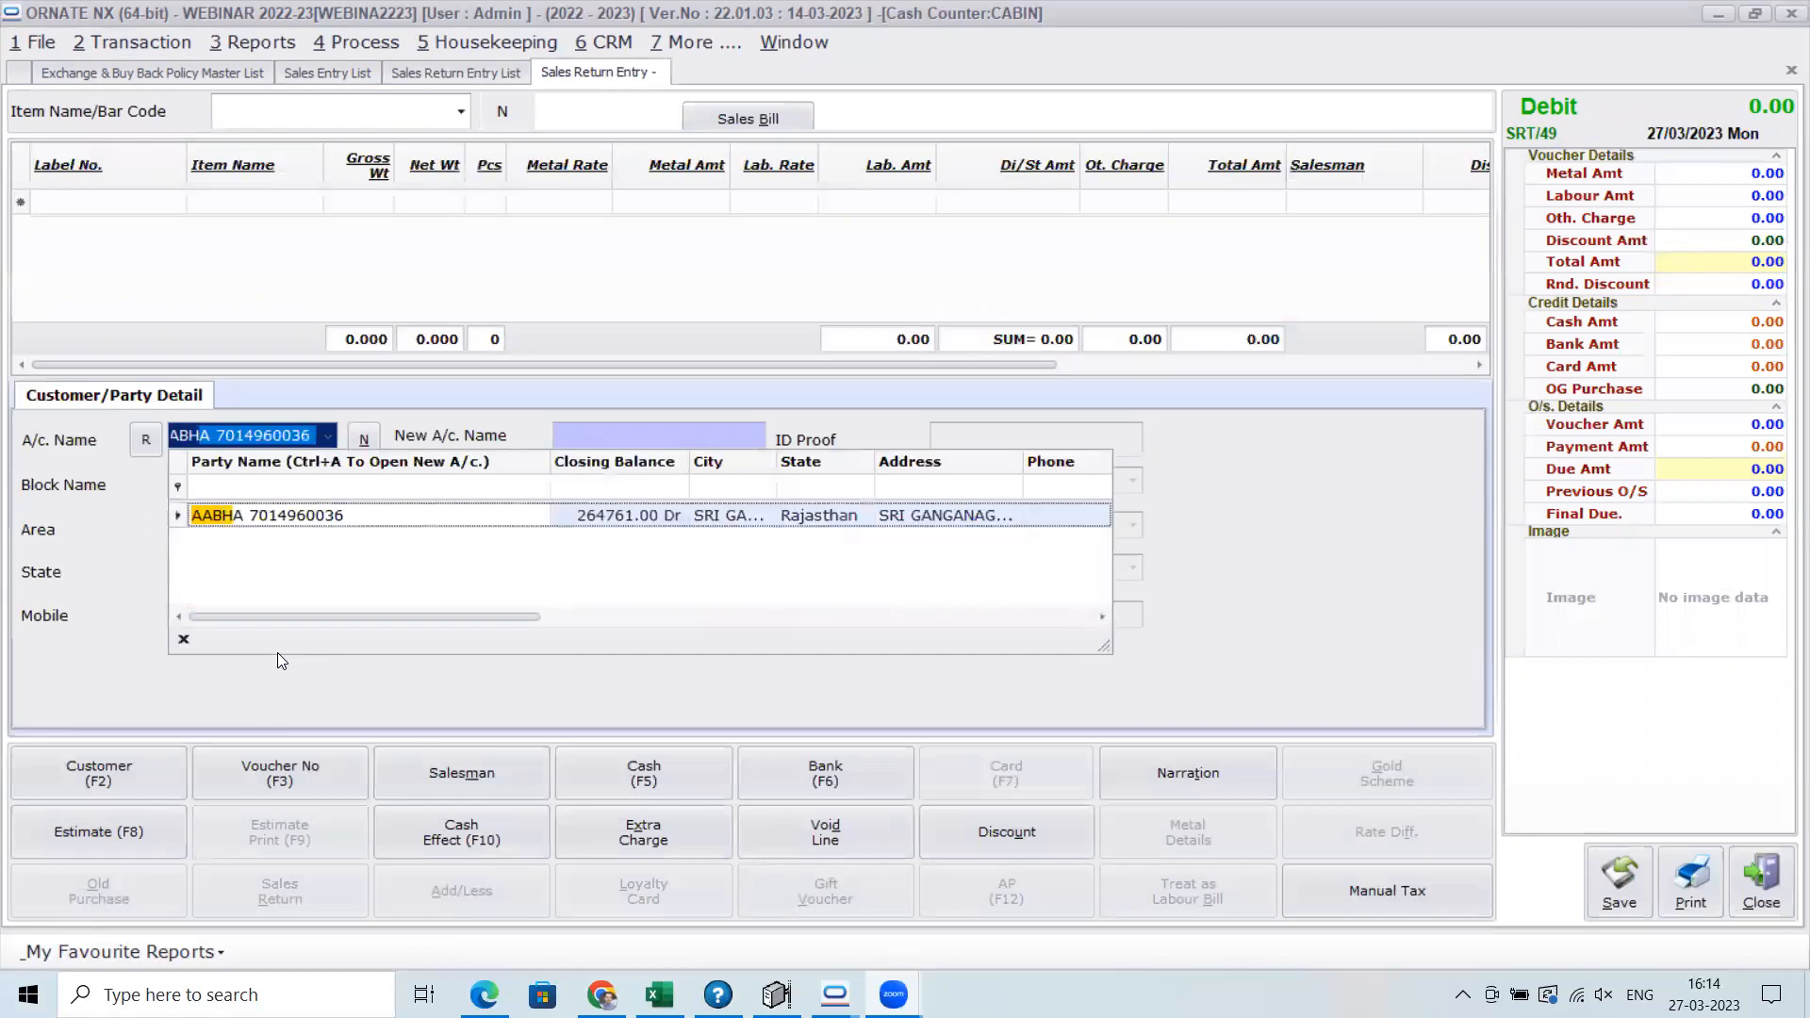
key(Return)
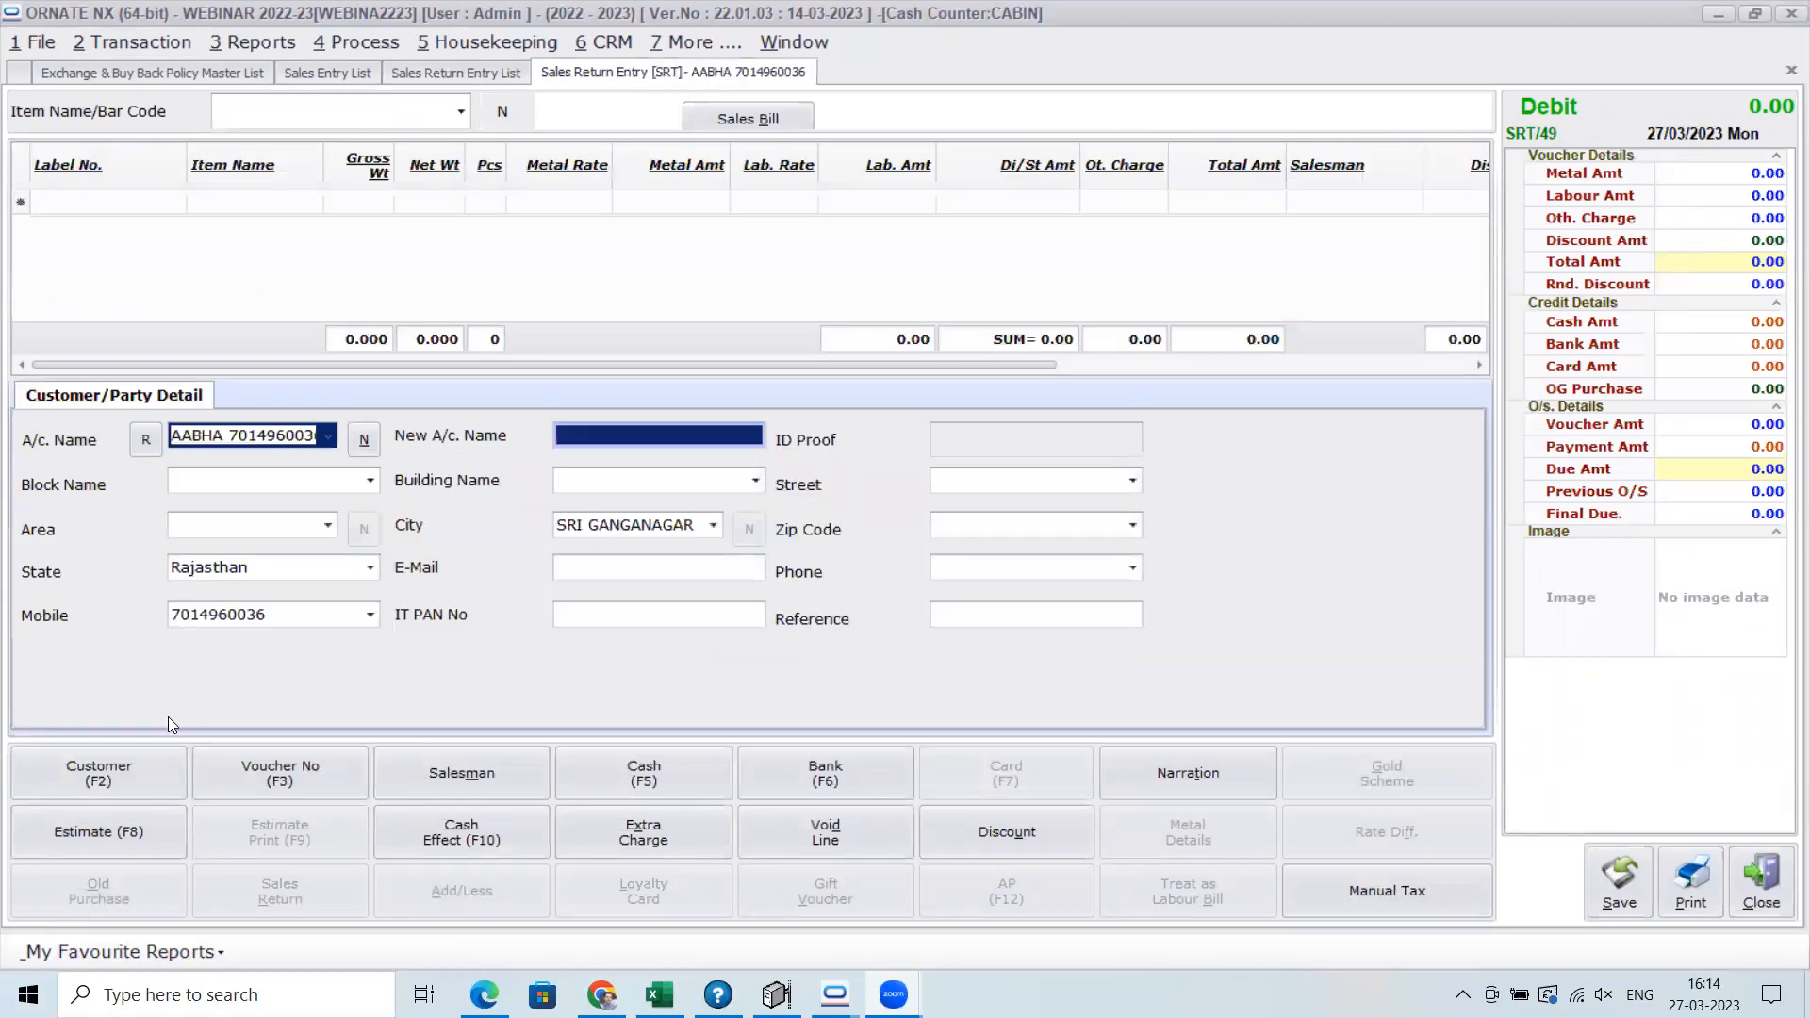
key(Return)
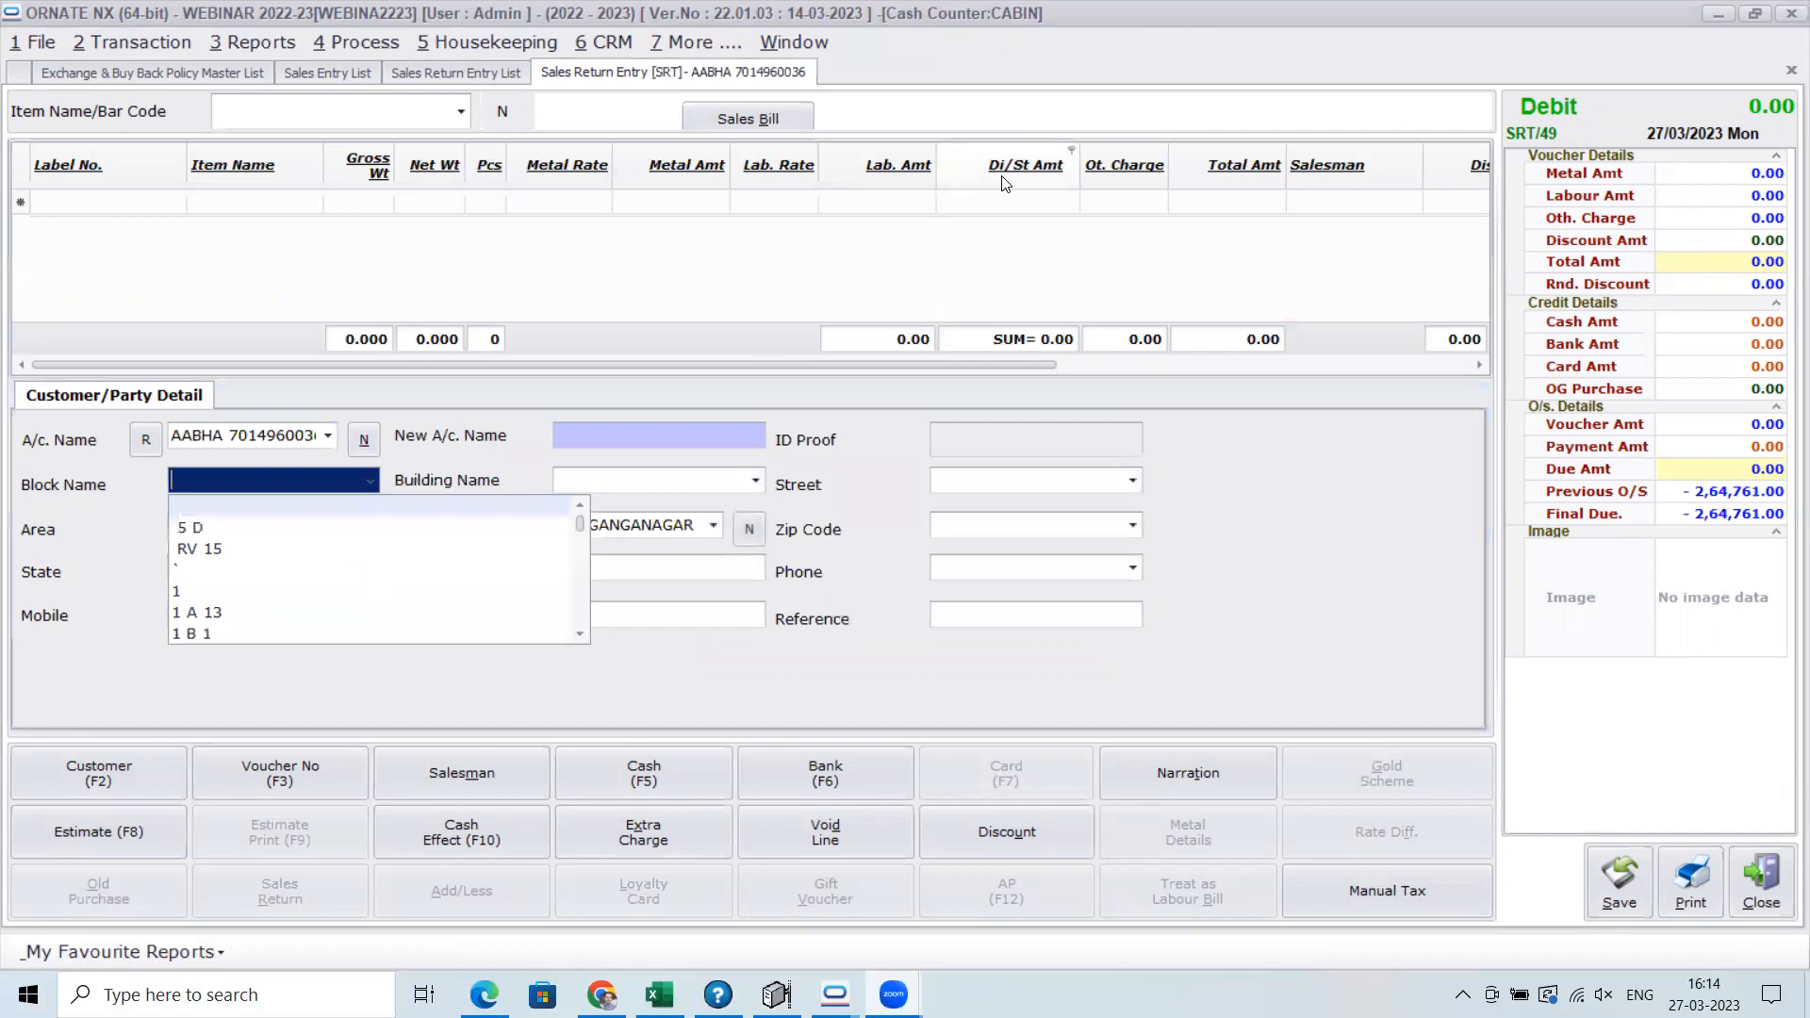
Load the BANGLES item with label BN22/428 from the 21/03/2023 sales bill into the sales return
click(786, 121)
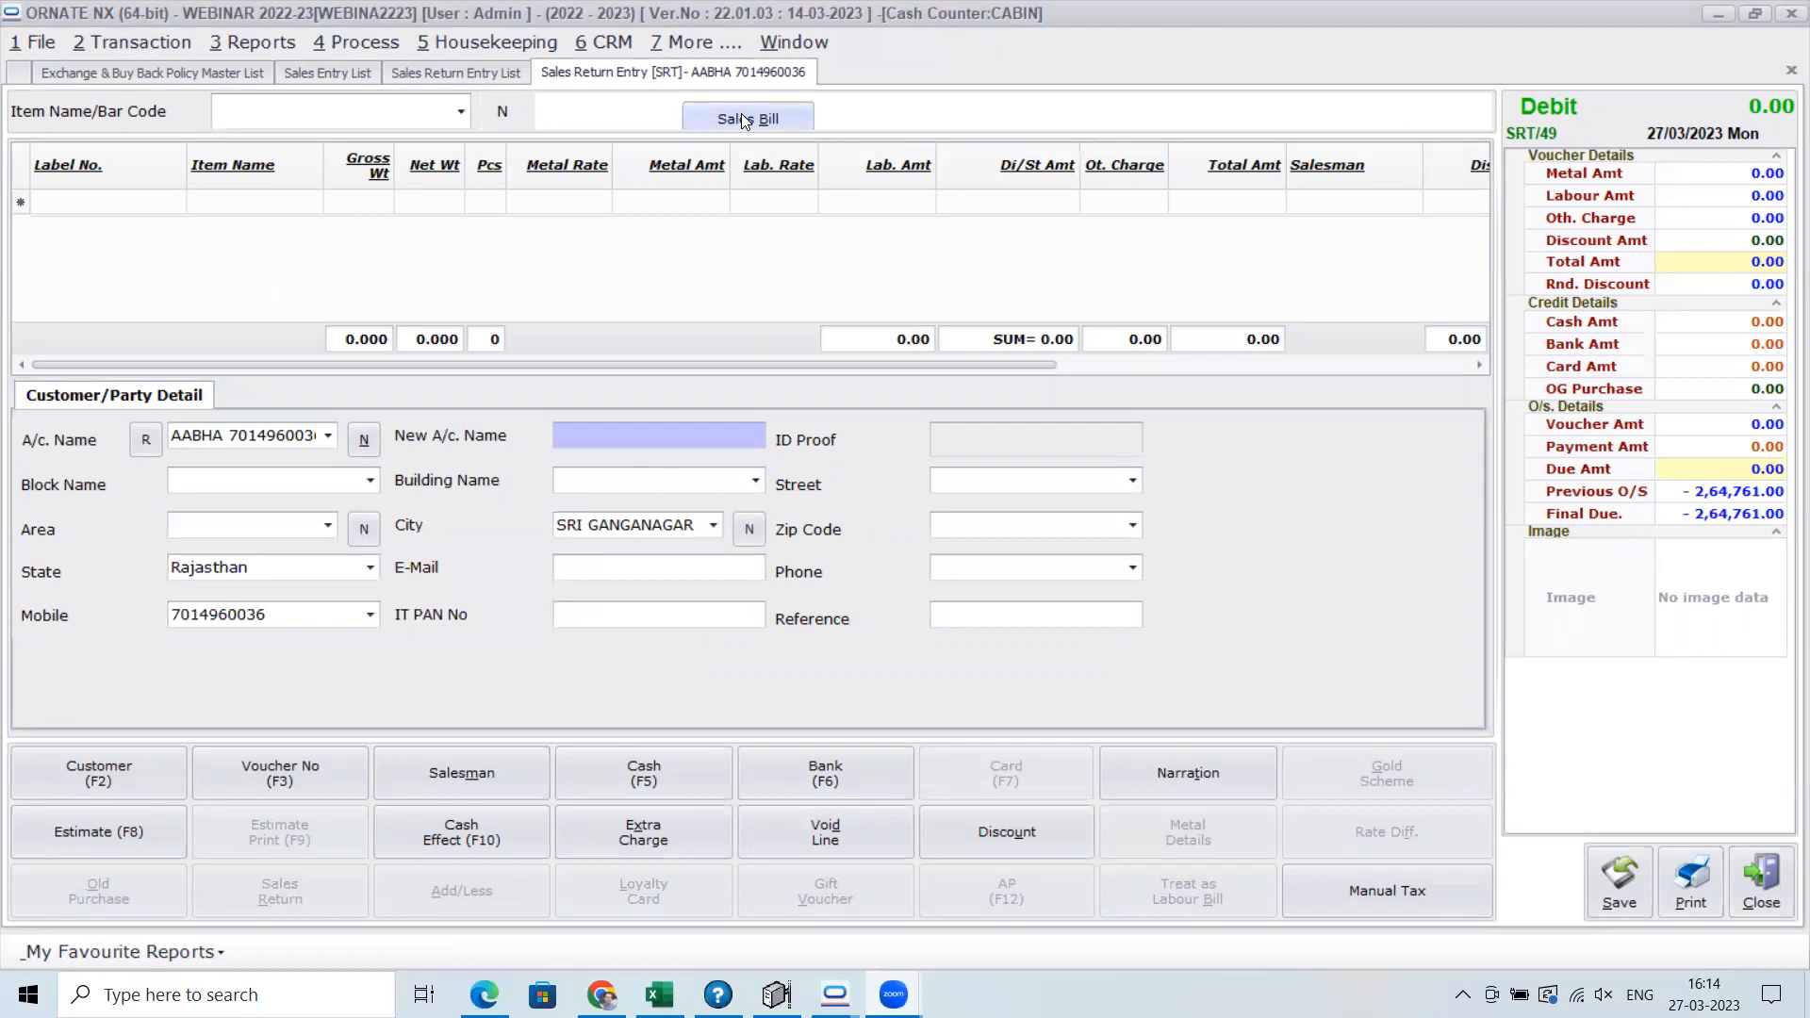
click(750, 118)
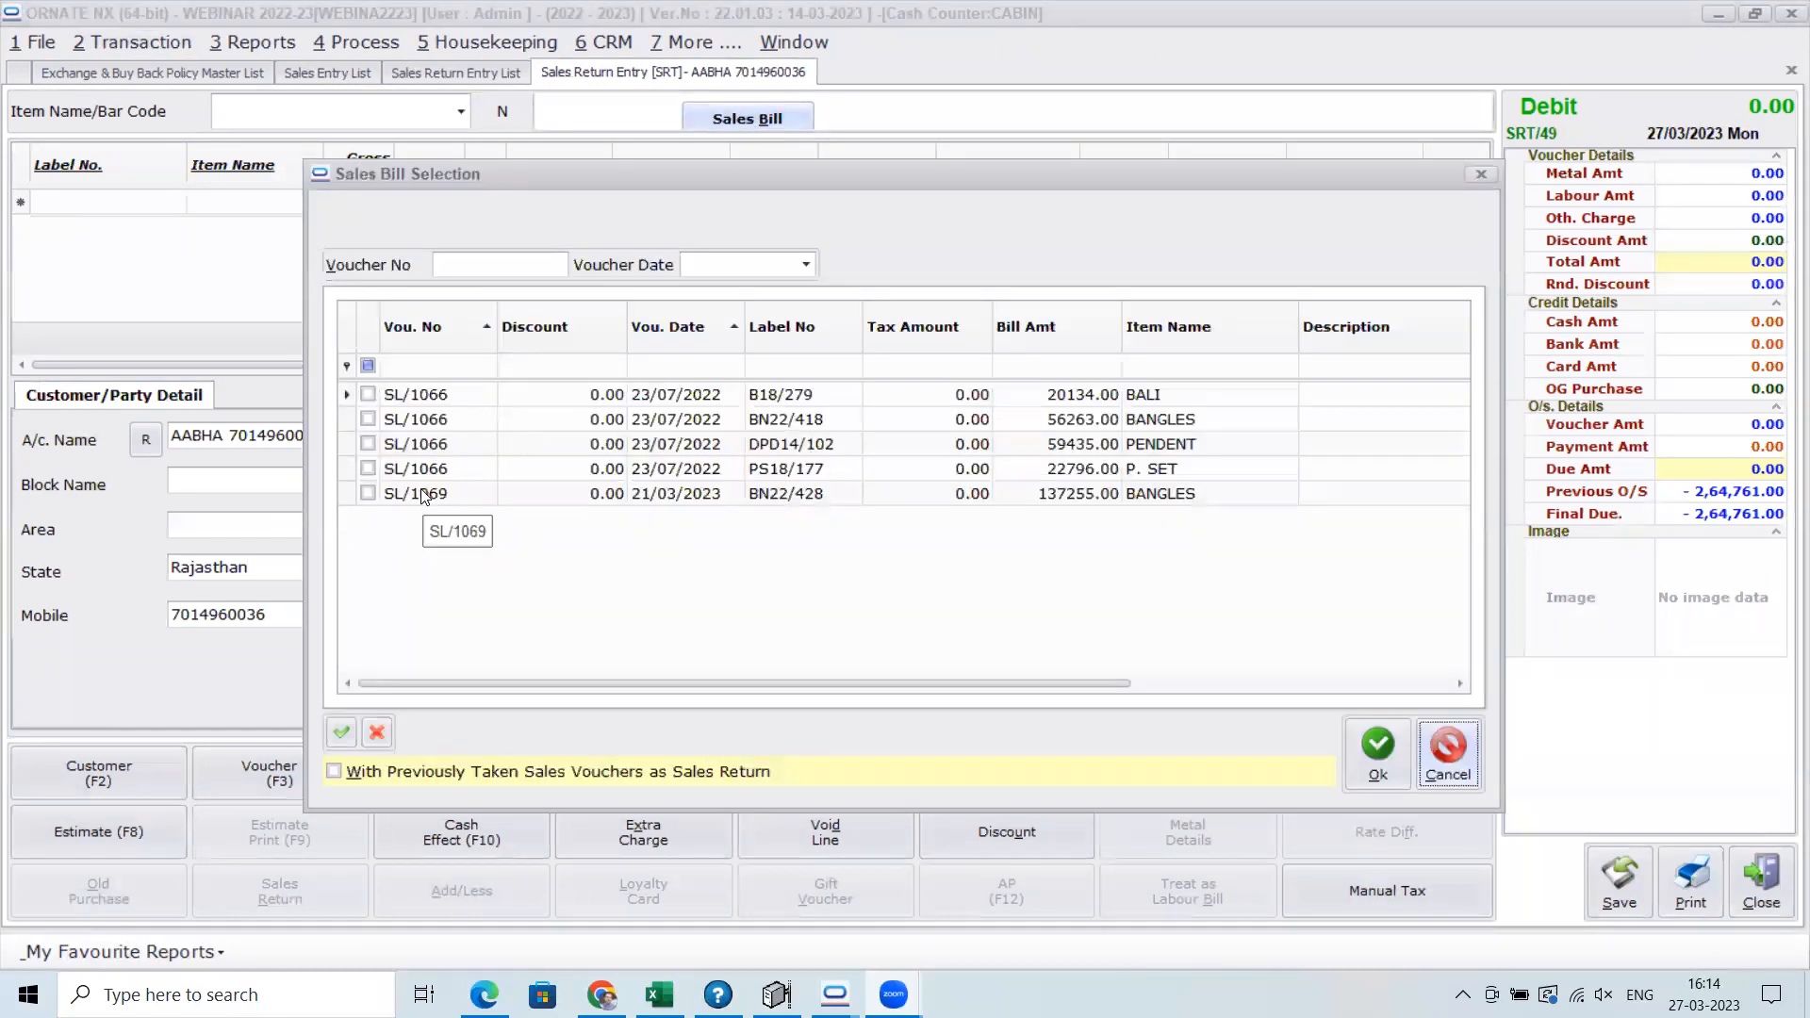
click(367, 493)
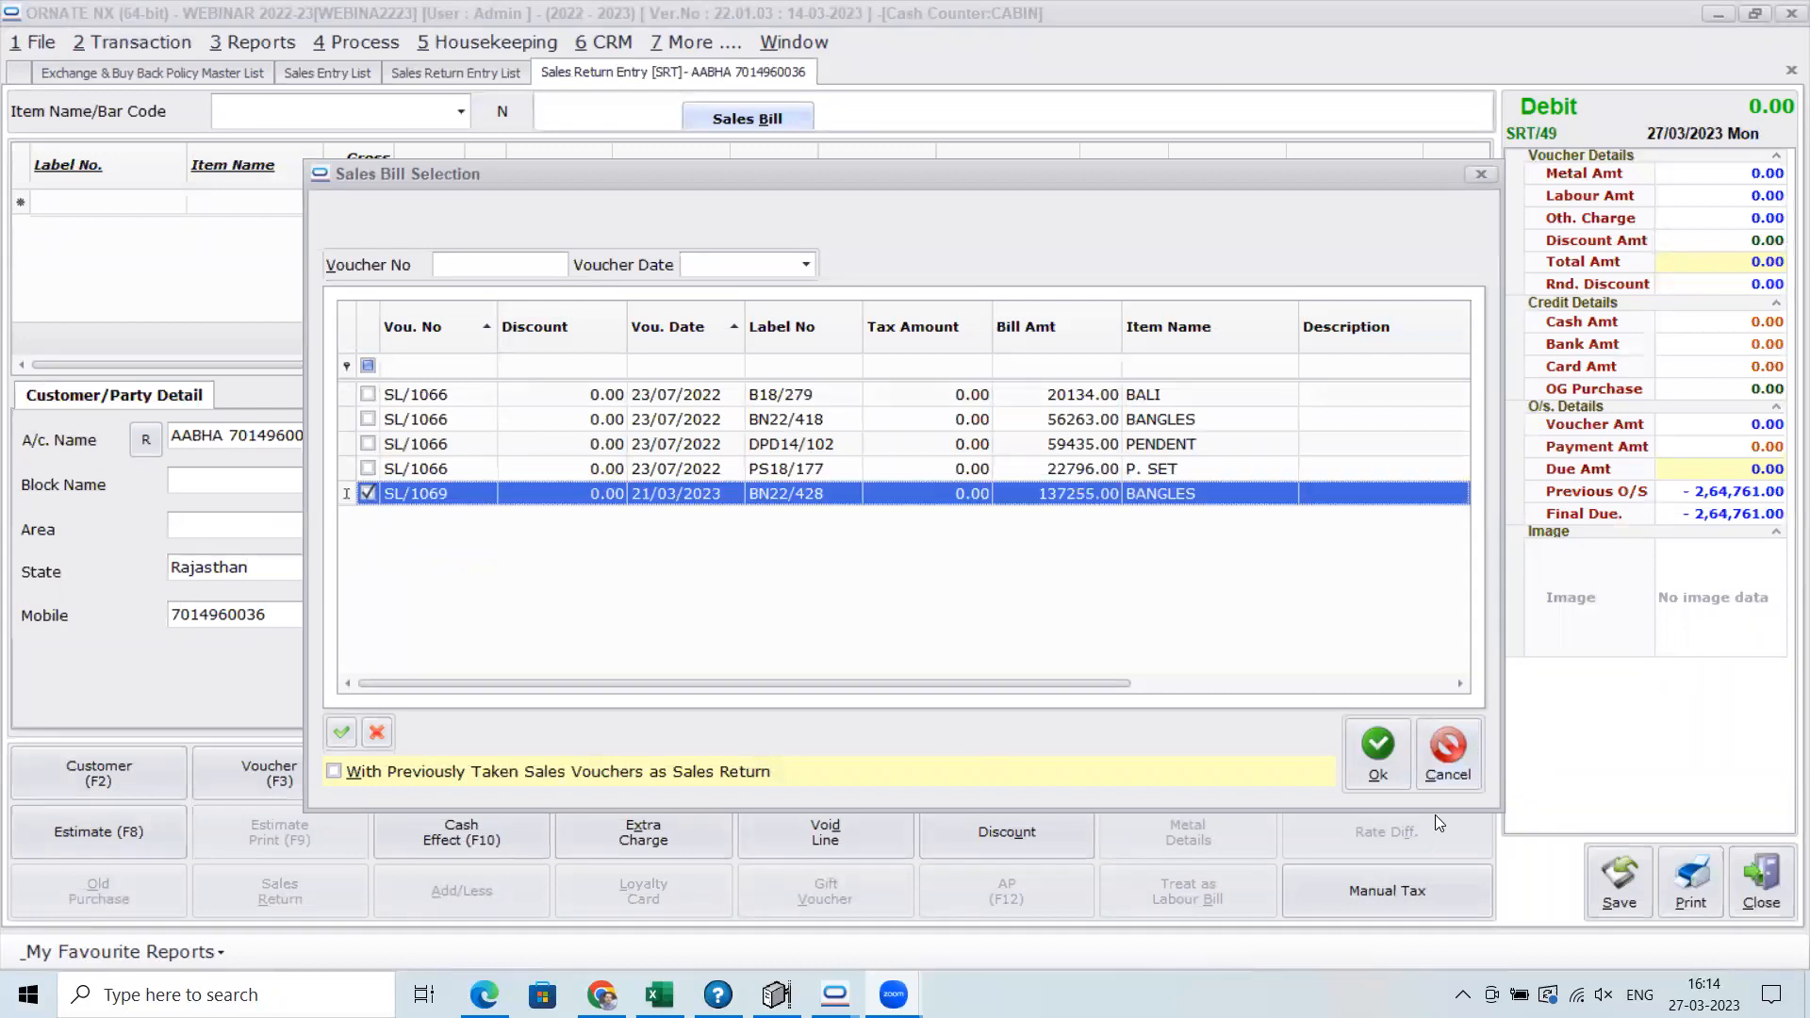
click(1386, 768)
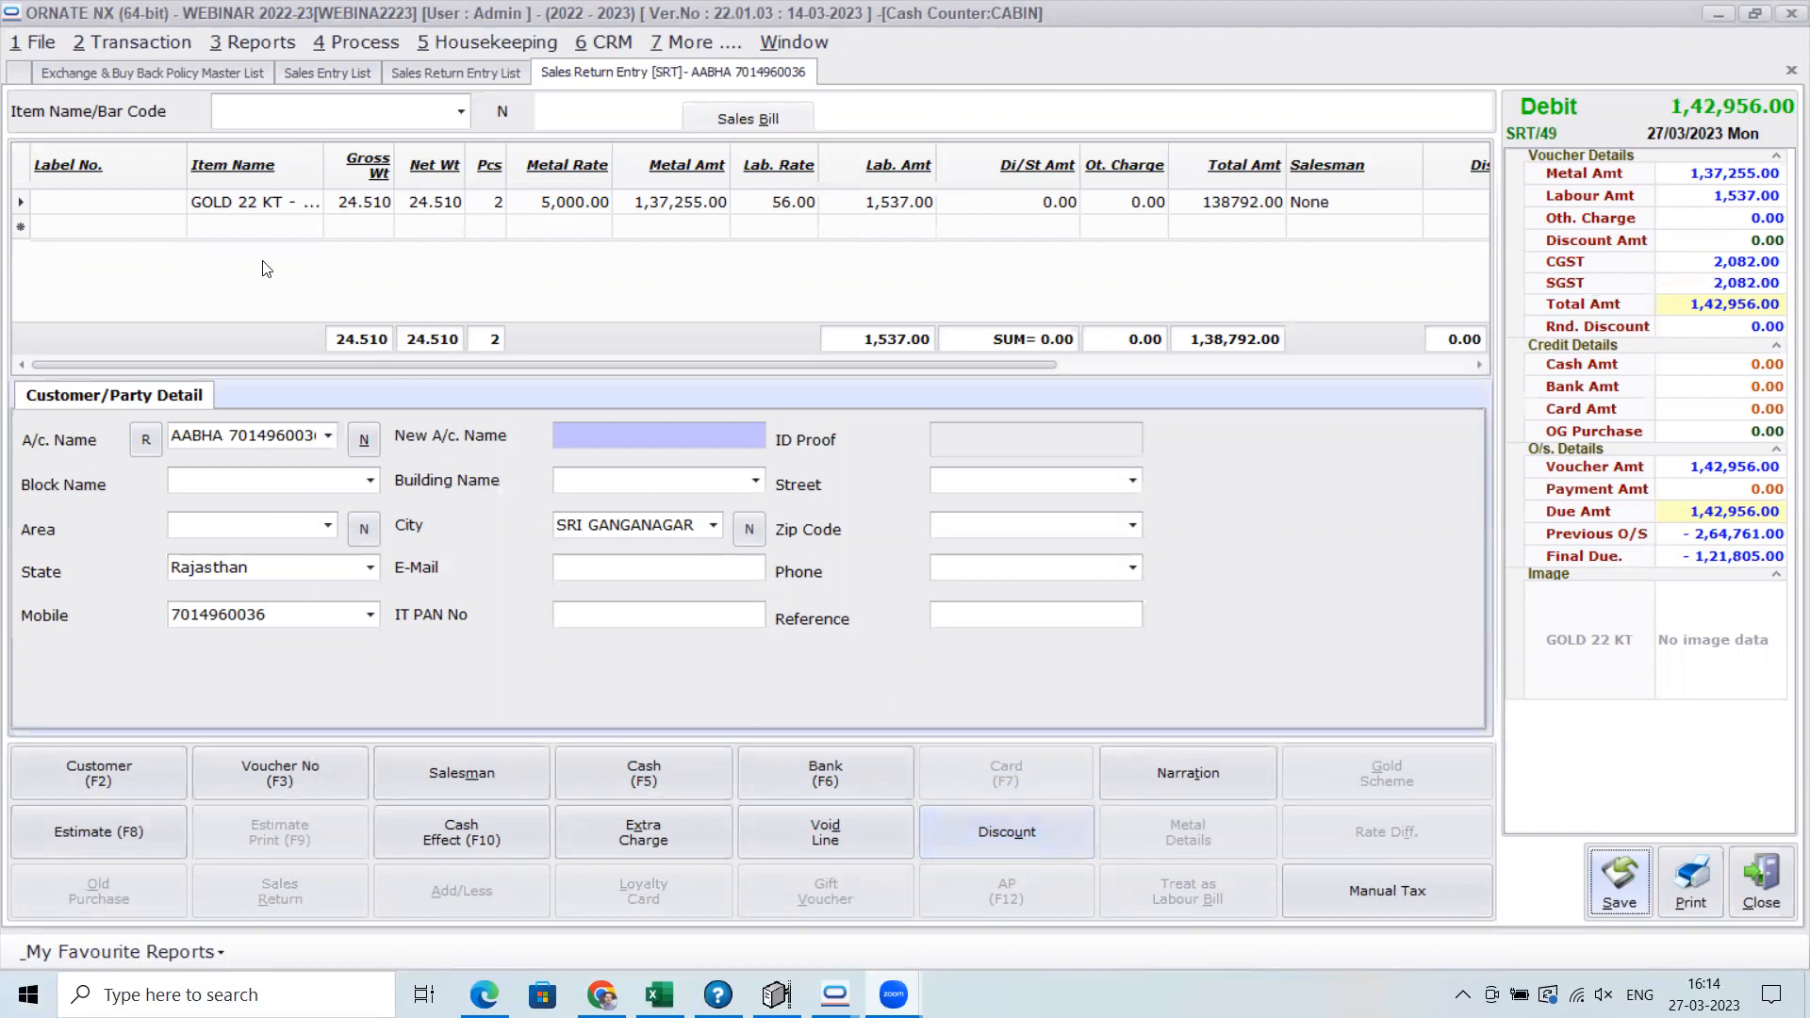
Reopen the original sales entry dated 21/03/2023 and go back to the sales return entry to compare the two
click(357, 74)
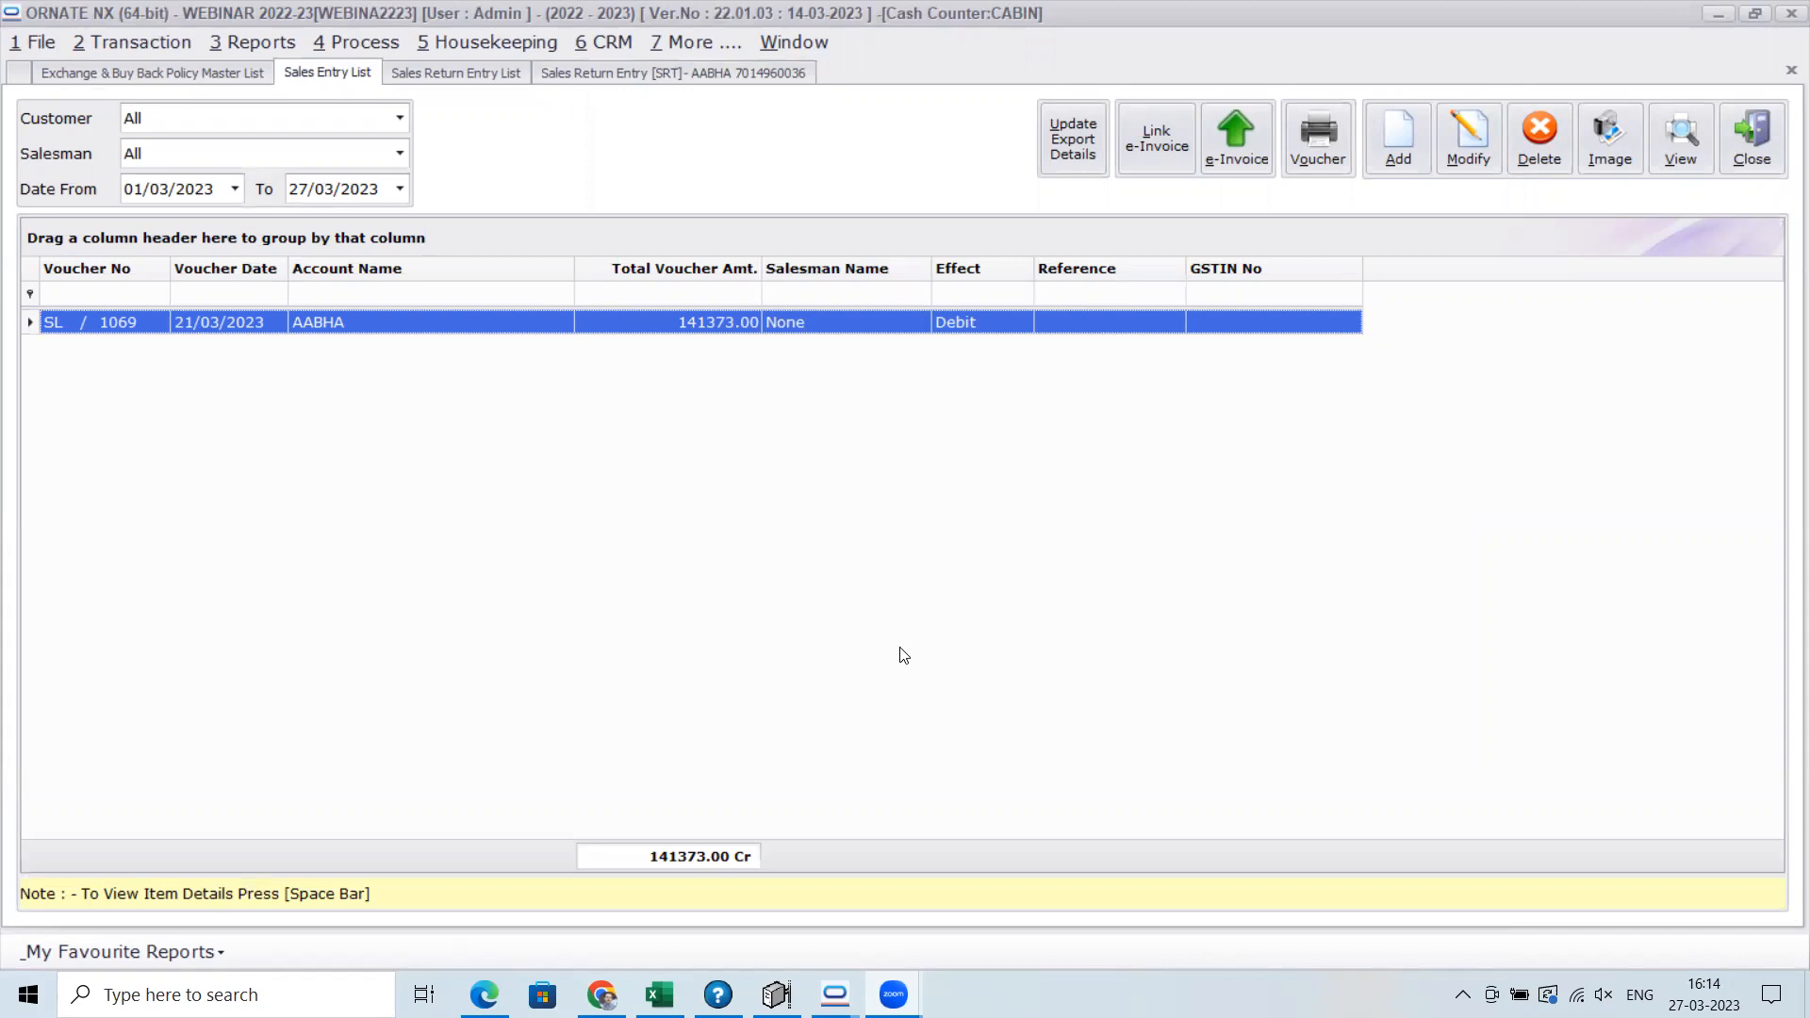
click(653, 68)
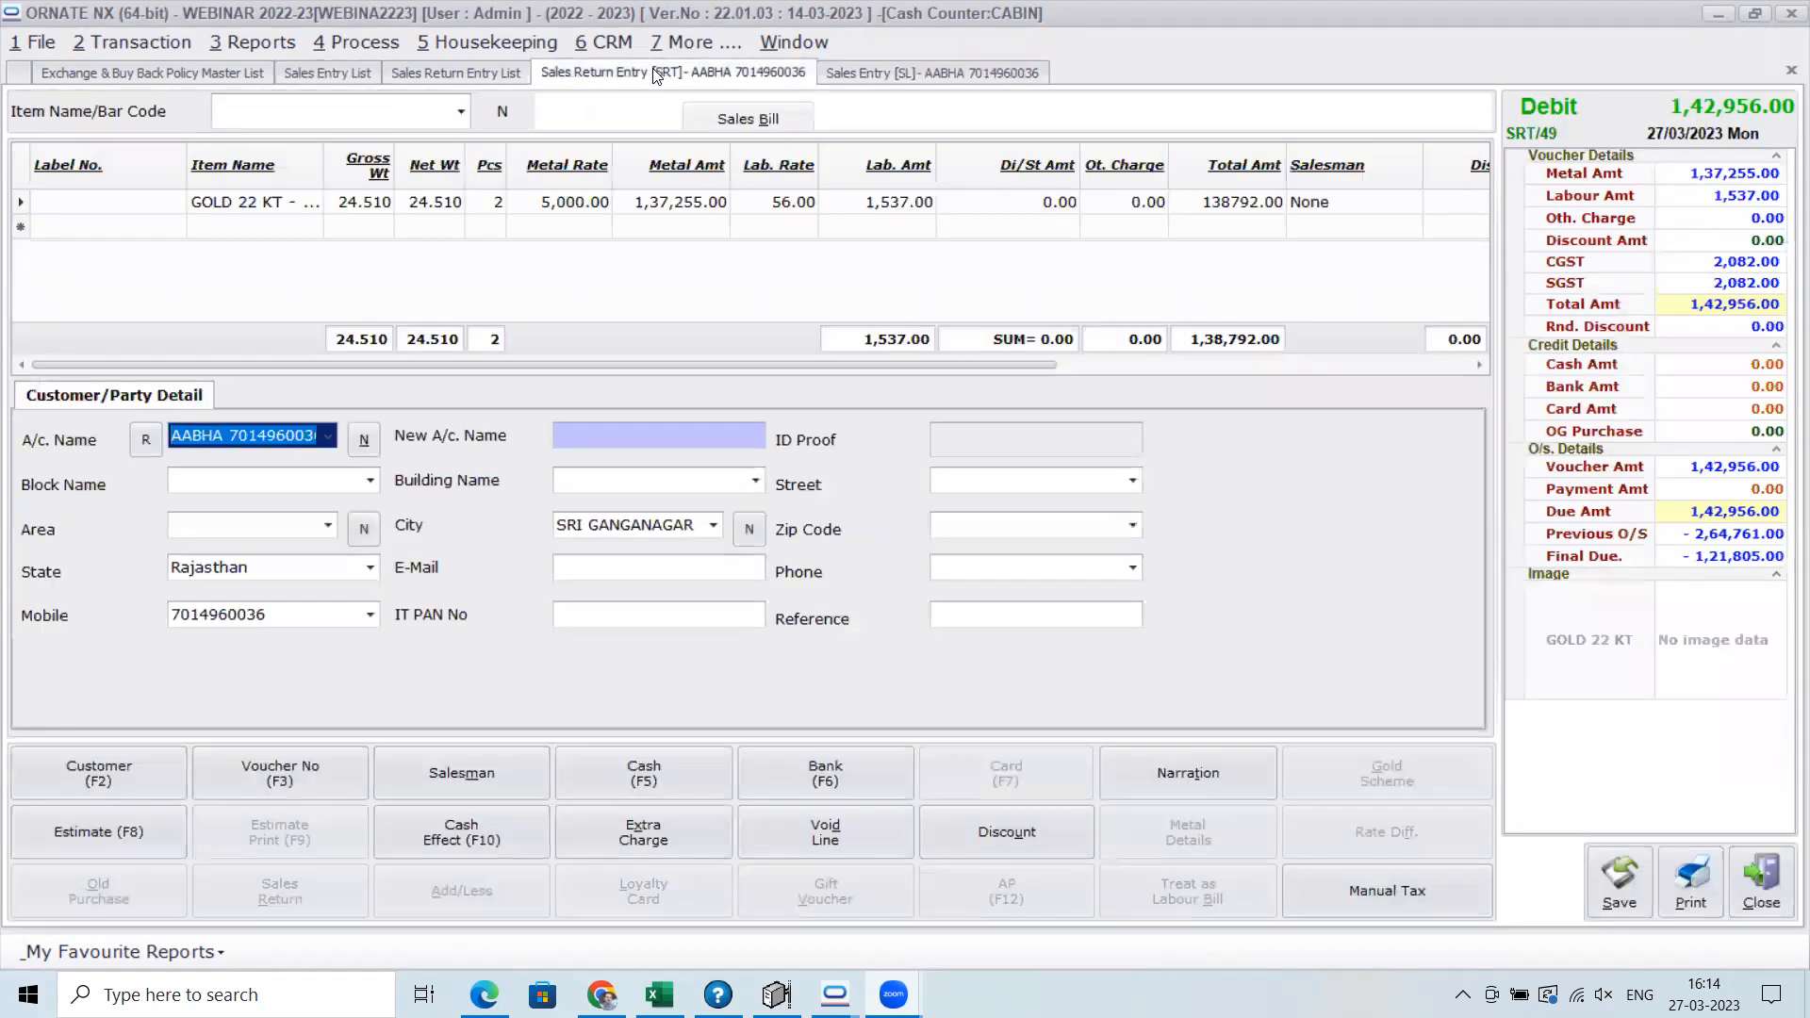
Close the sales return entry, the original sales entry, their voucher lists and the exchange and buyback policy list without saving
click(469, 74)
click(616, 75)
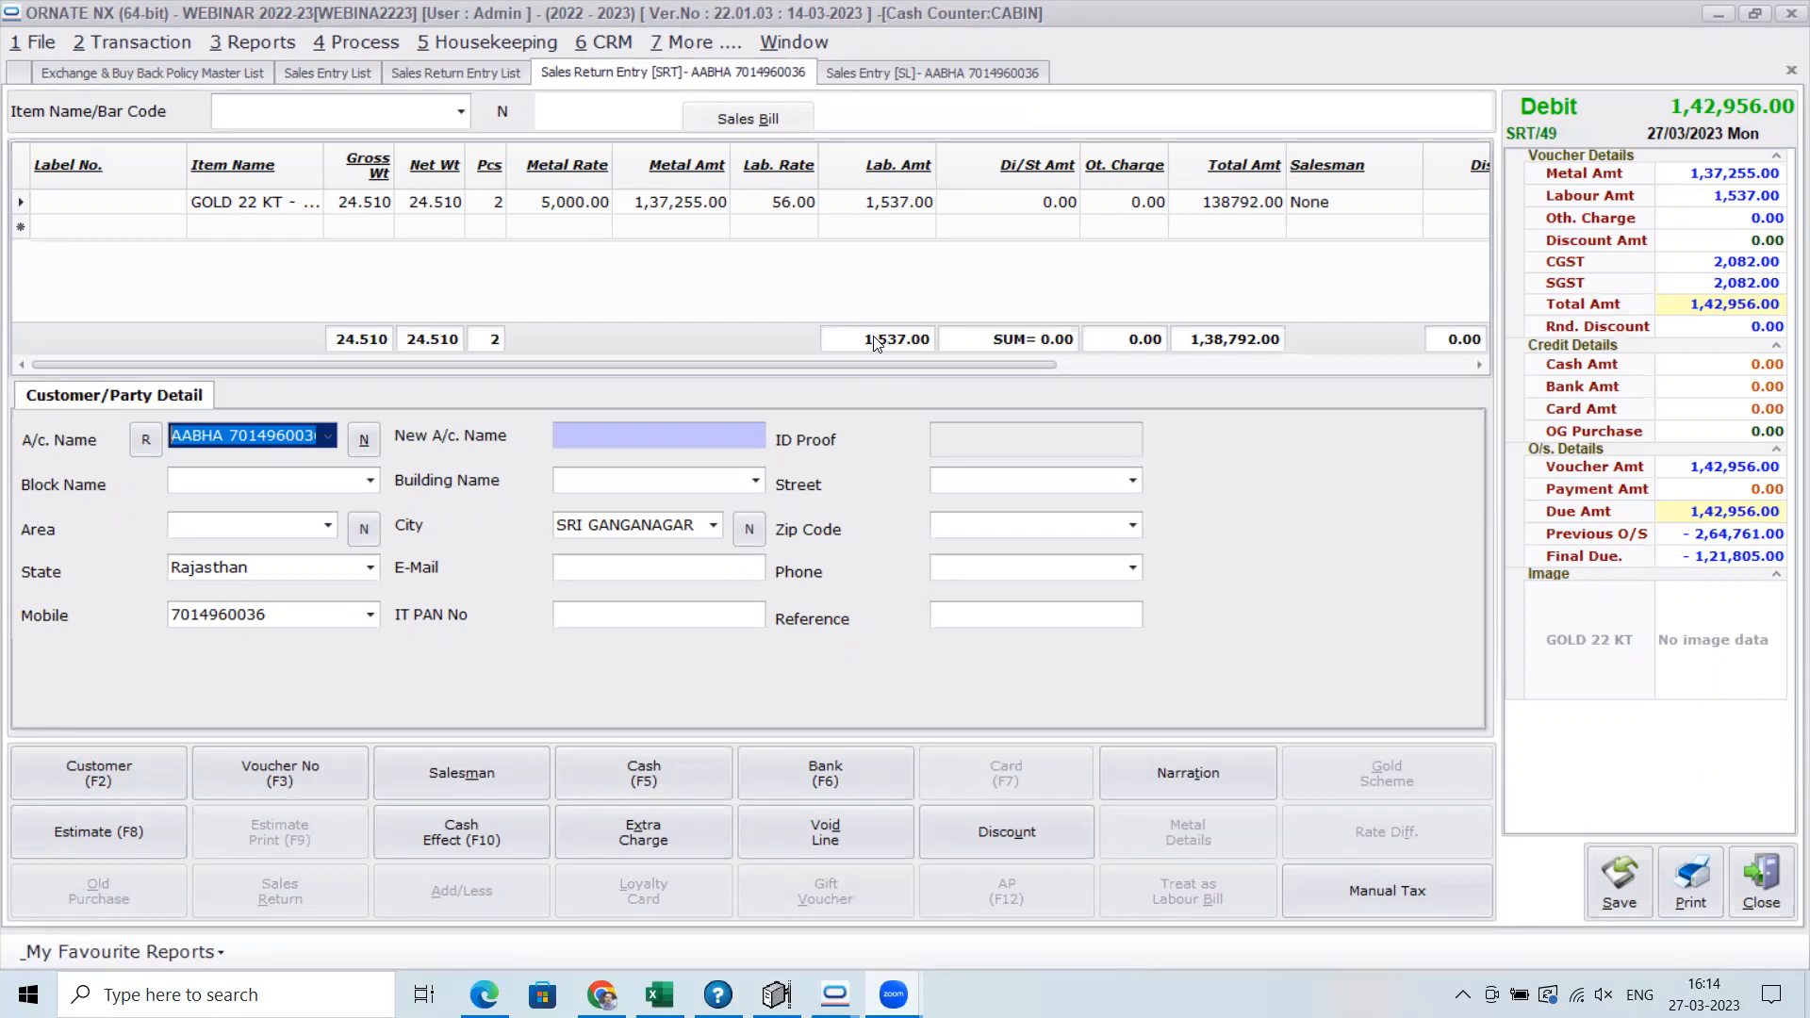
click(1763, 886)
click(1756, 158)
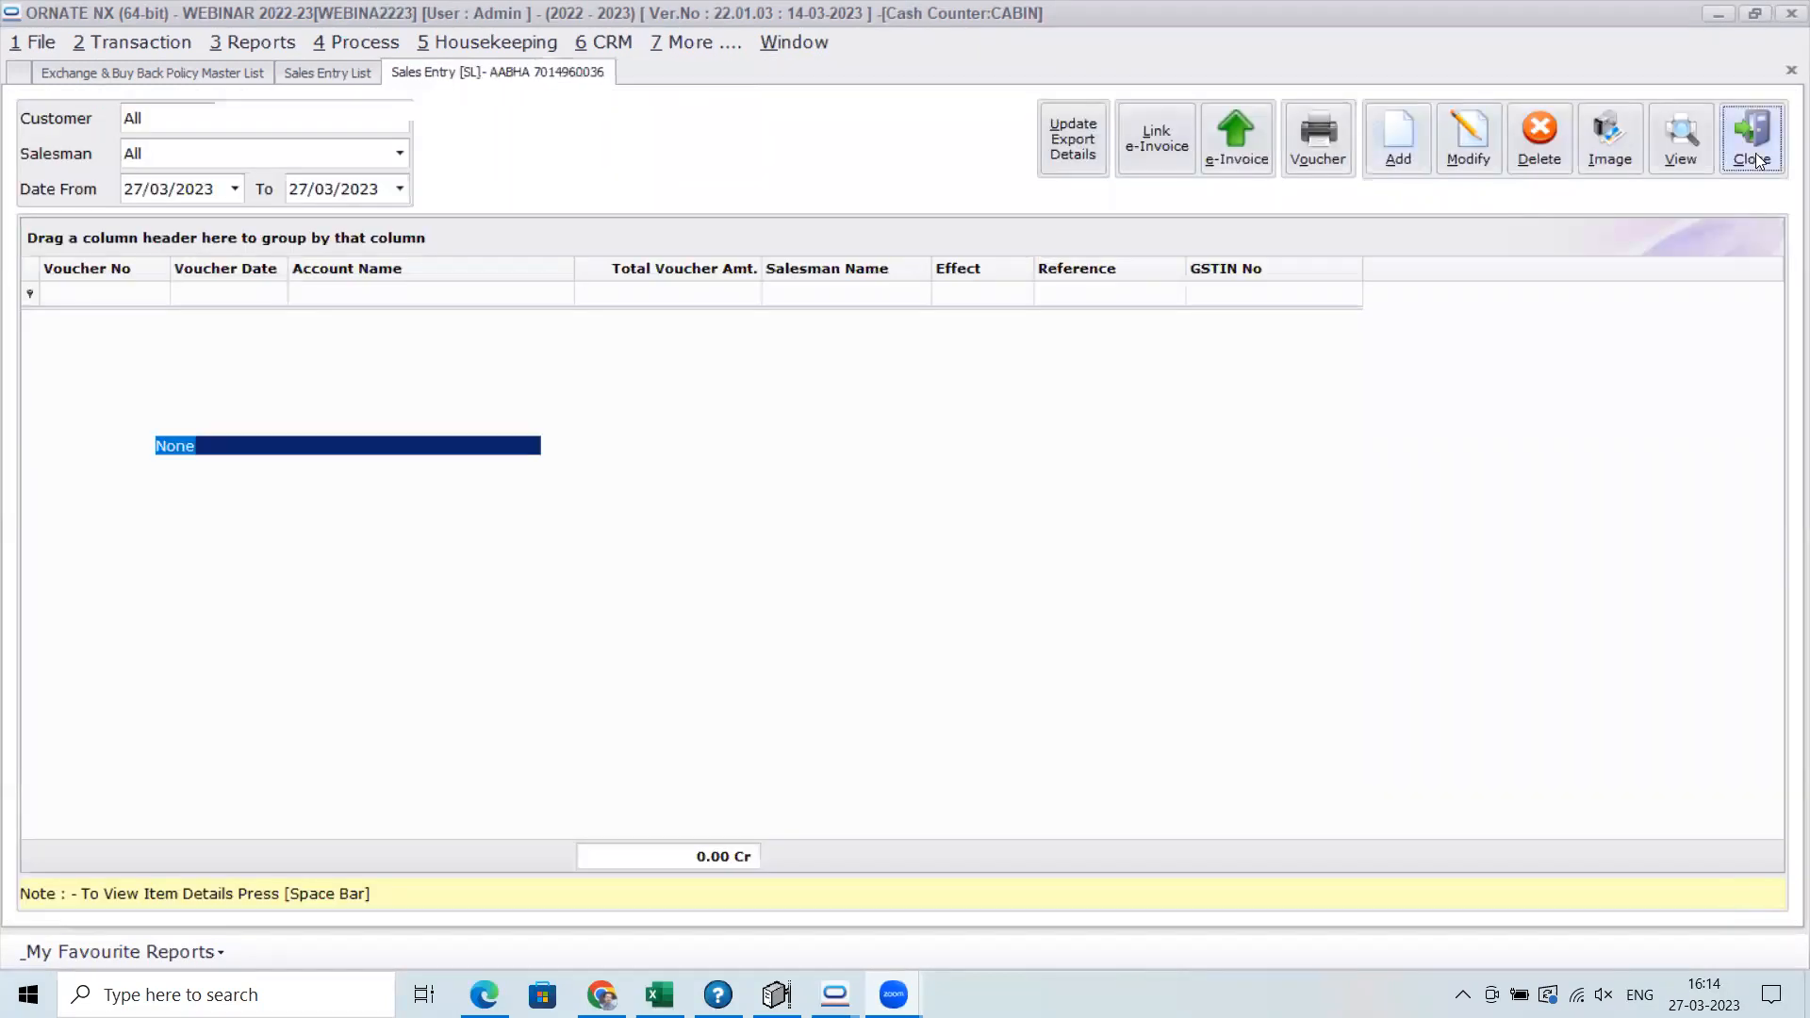
click(1755, 888)
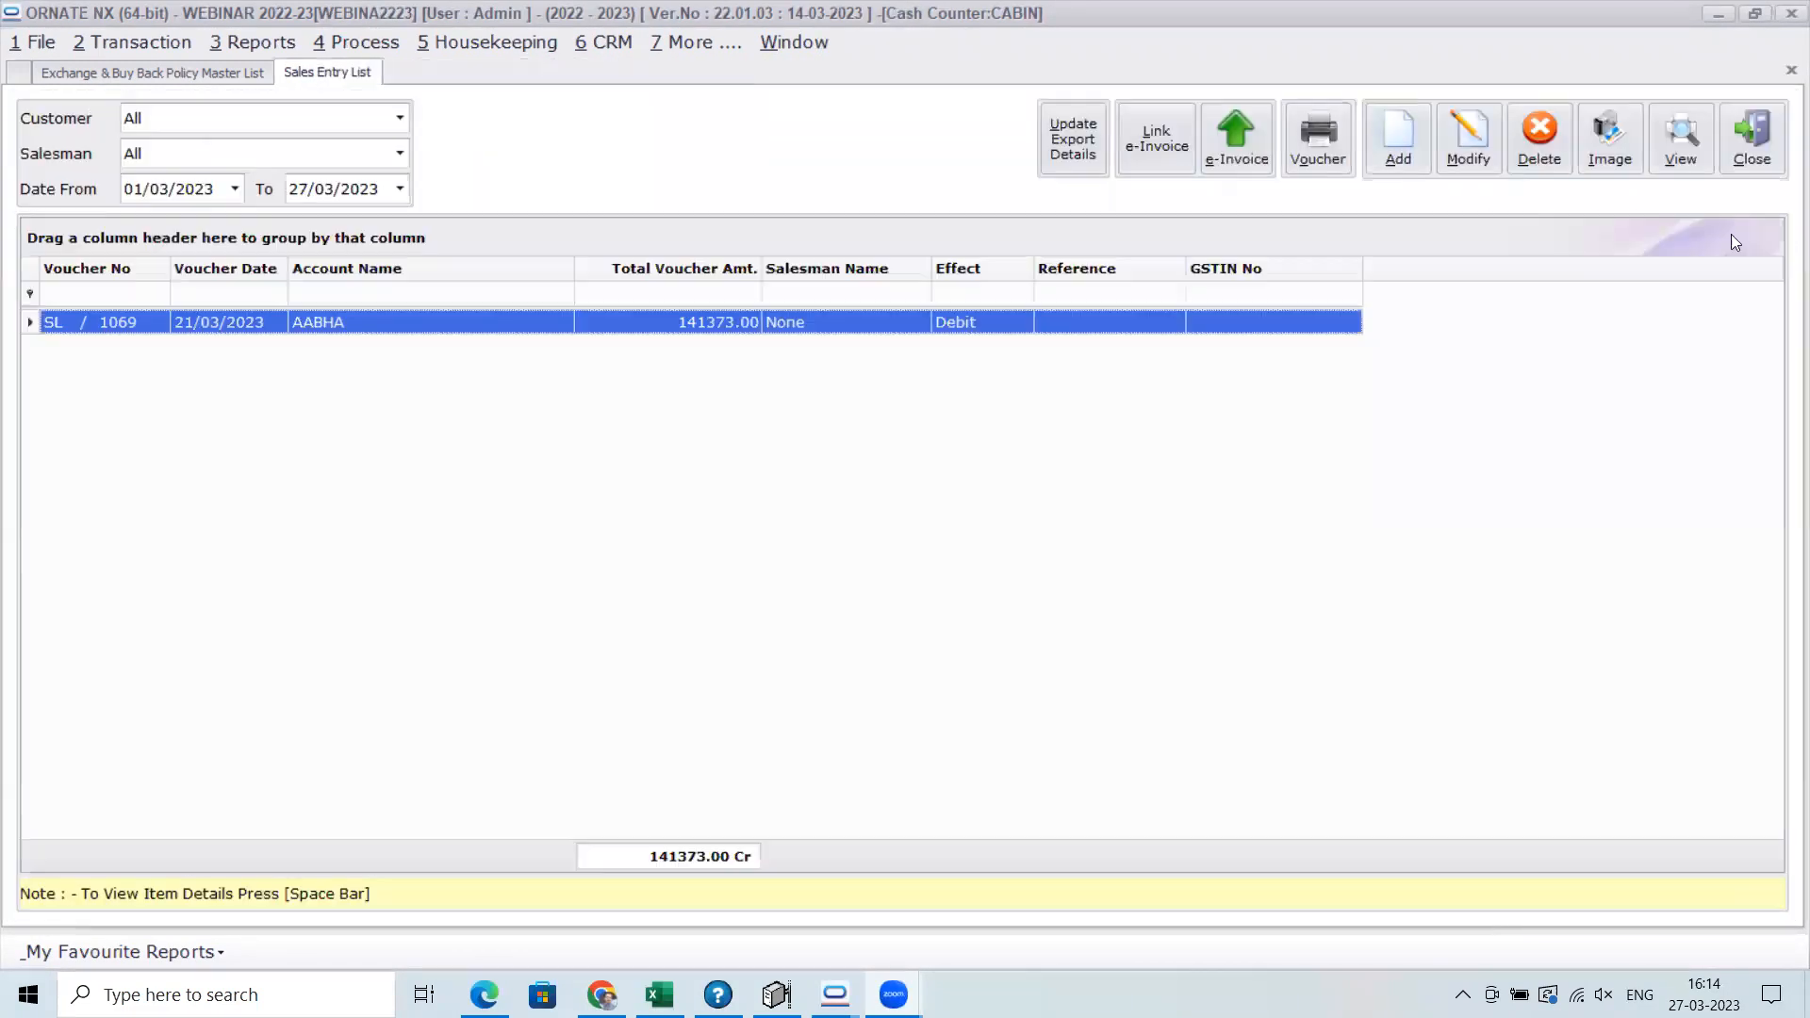
click(1744, 147)
click(1744, 147)
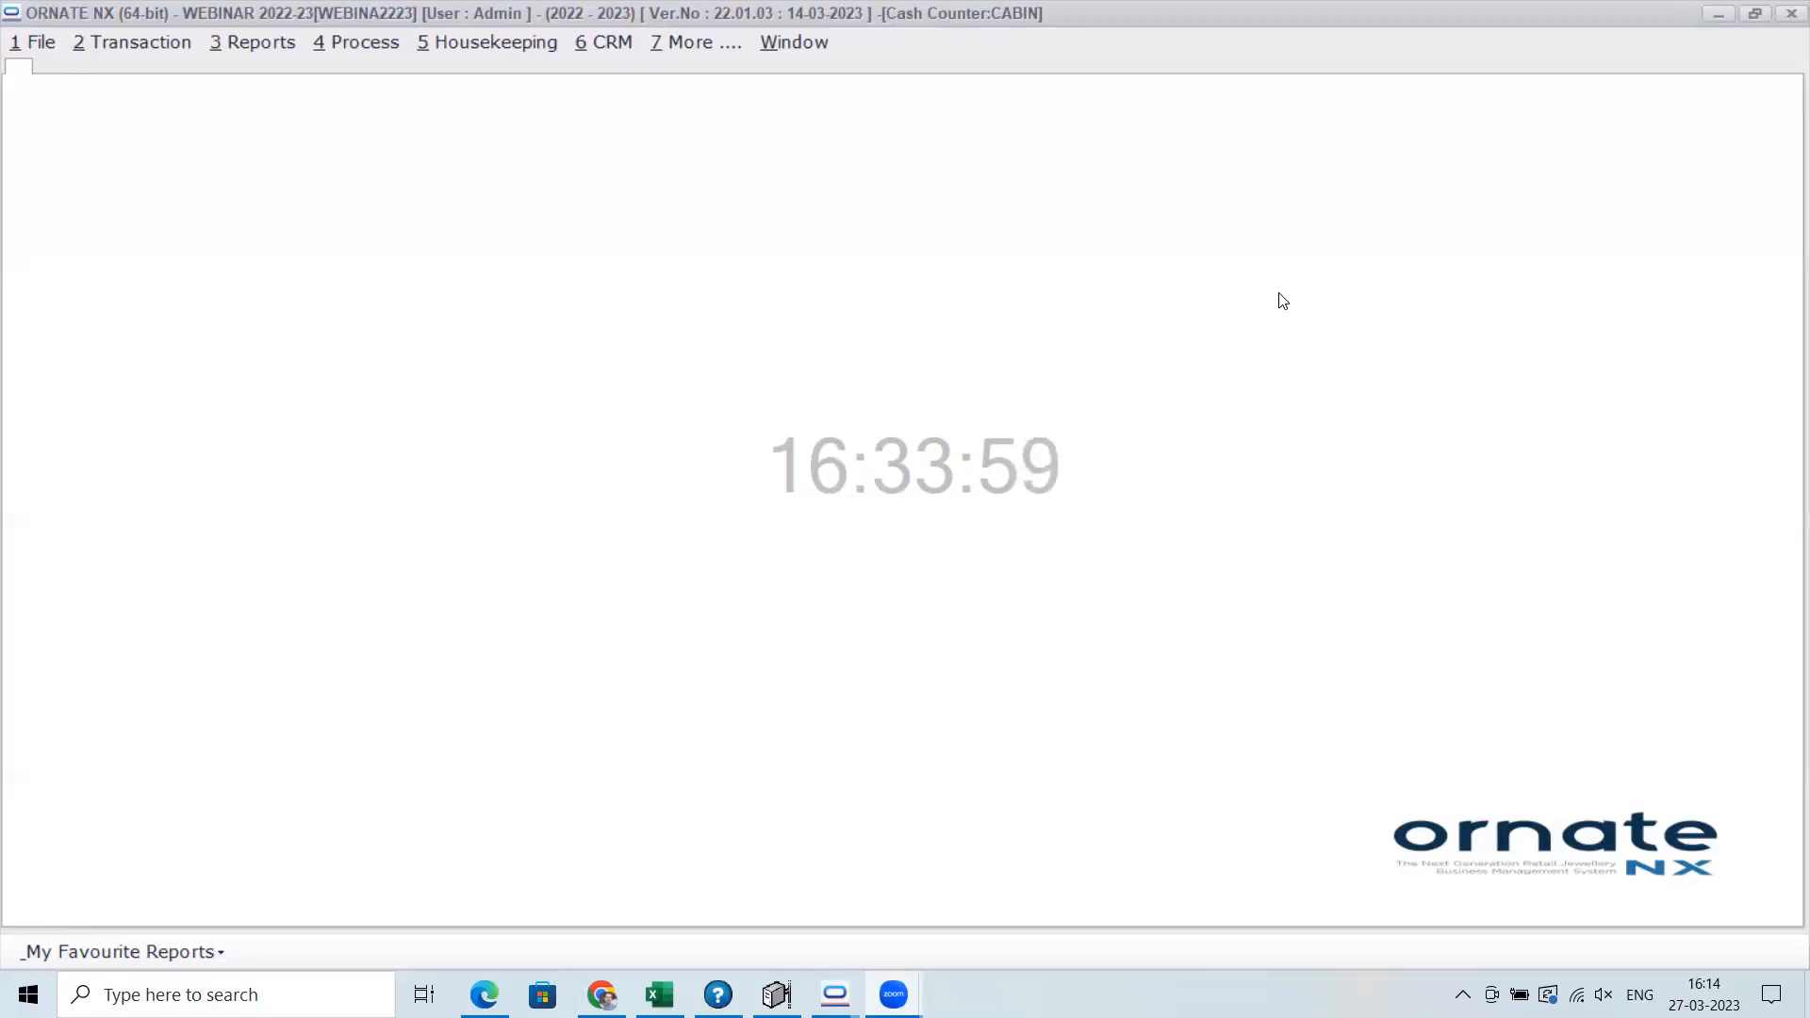
Open the Finished Purity Master, review the supplier-wise finished purities for the 18 KT group, and close it
click(517, 45)
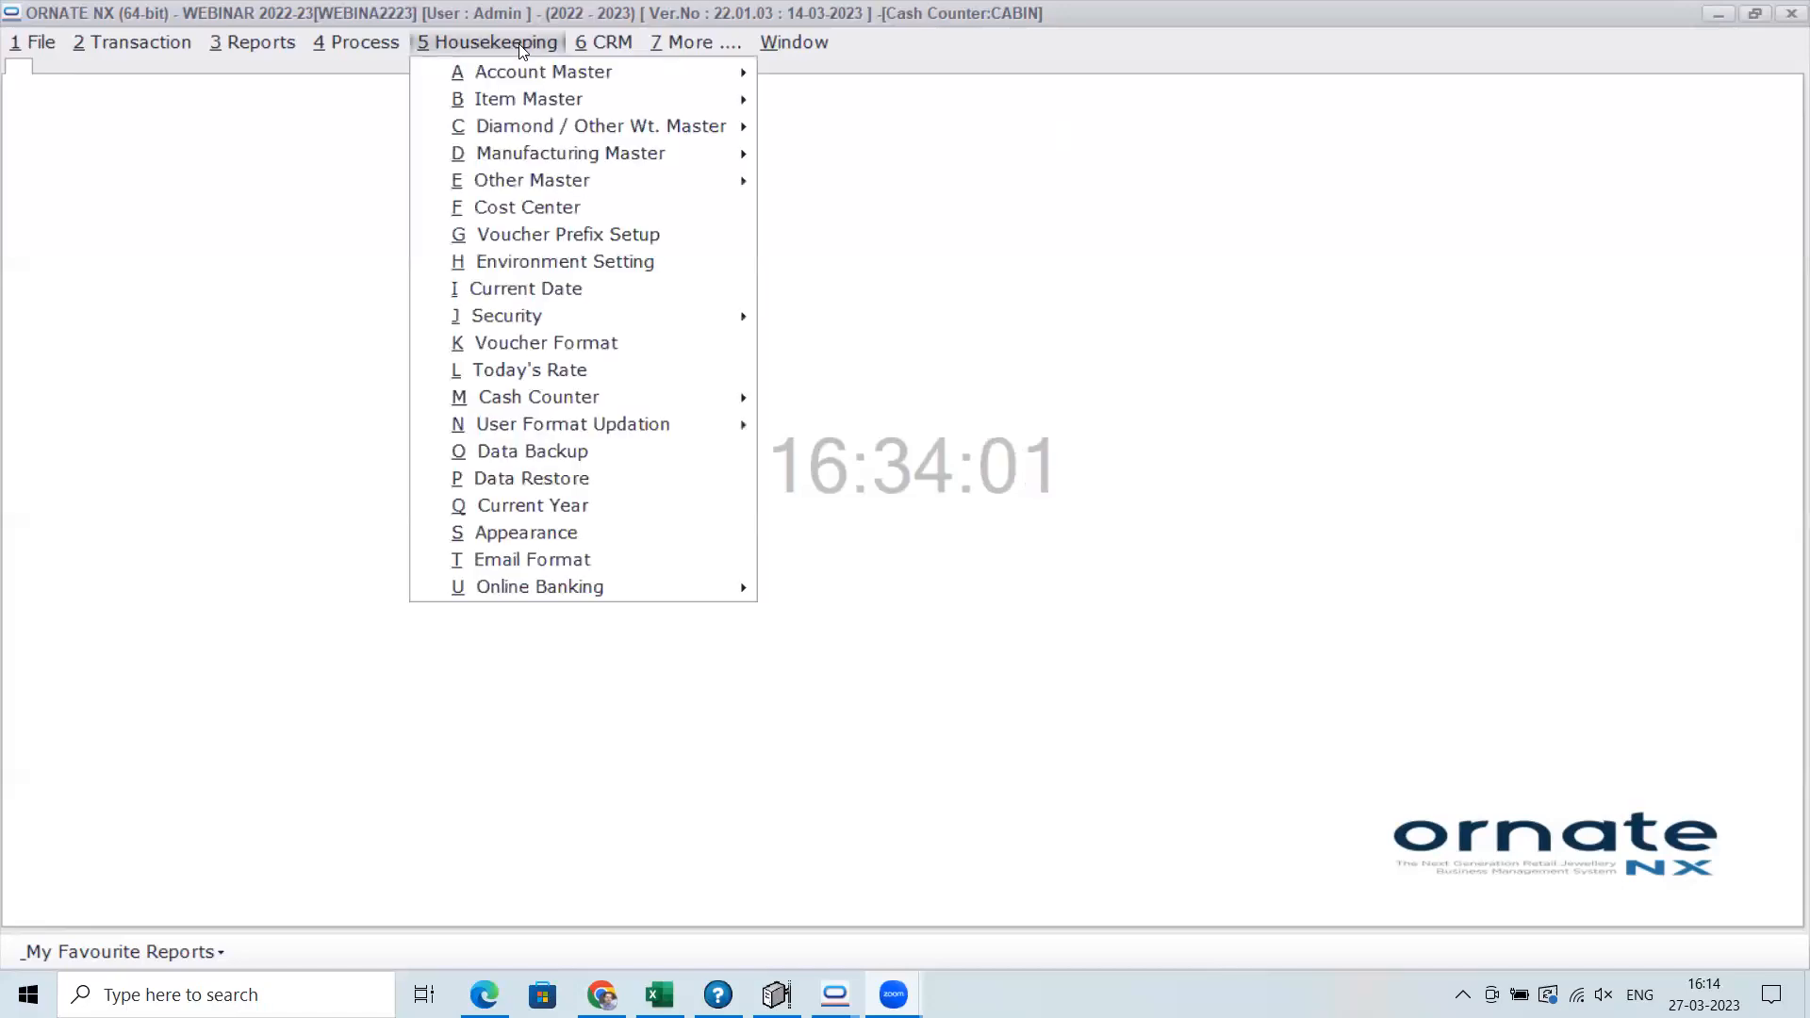
mouse_move(533, 110)
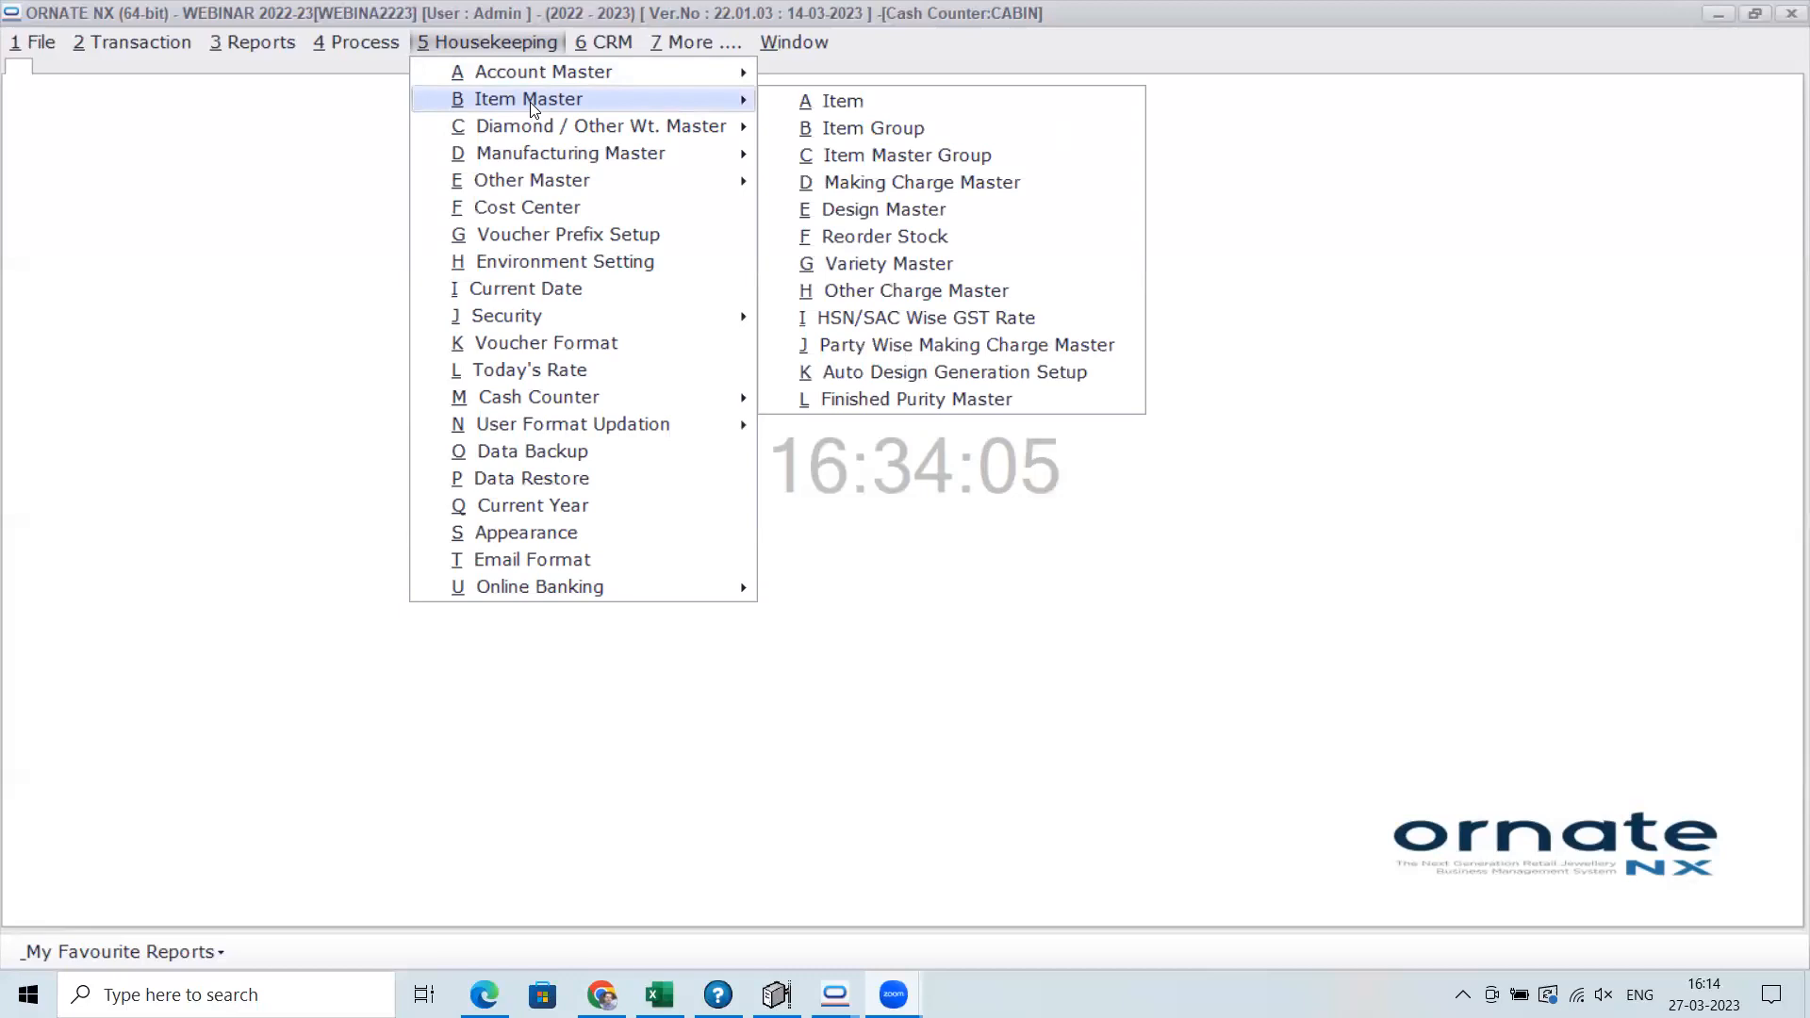
click(851, 400)
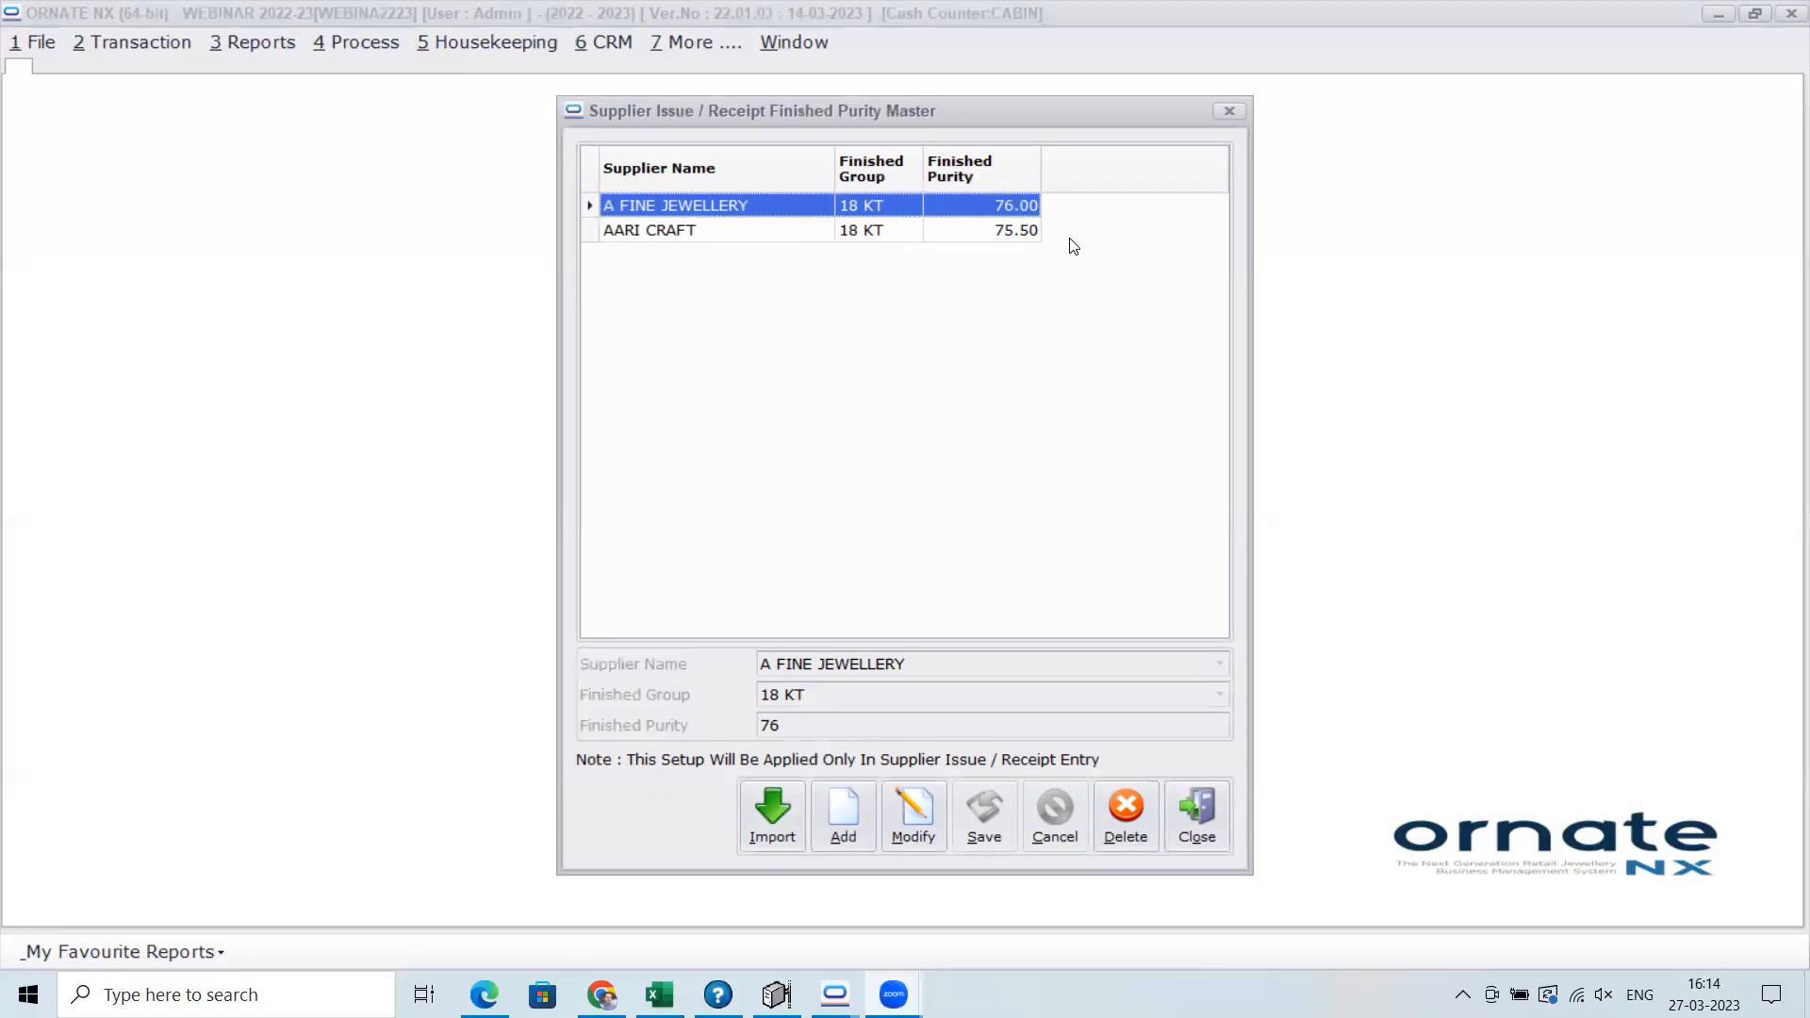
click(1189, 815)
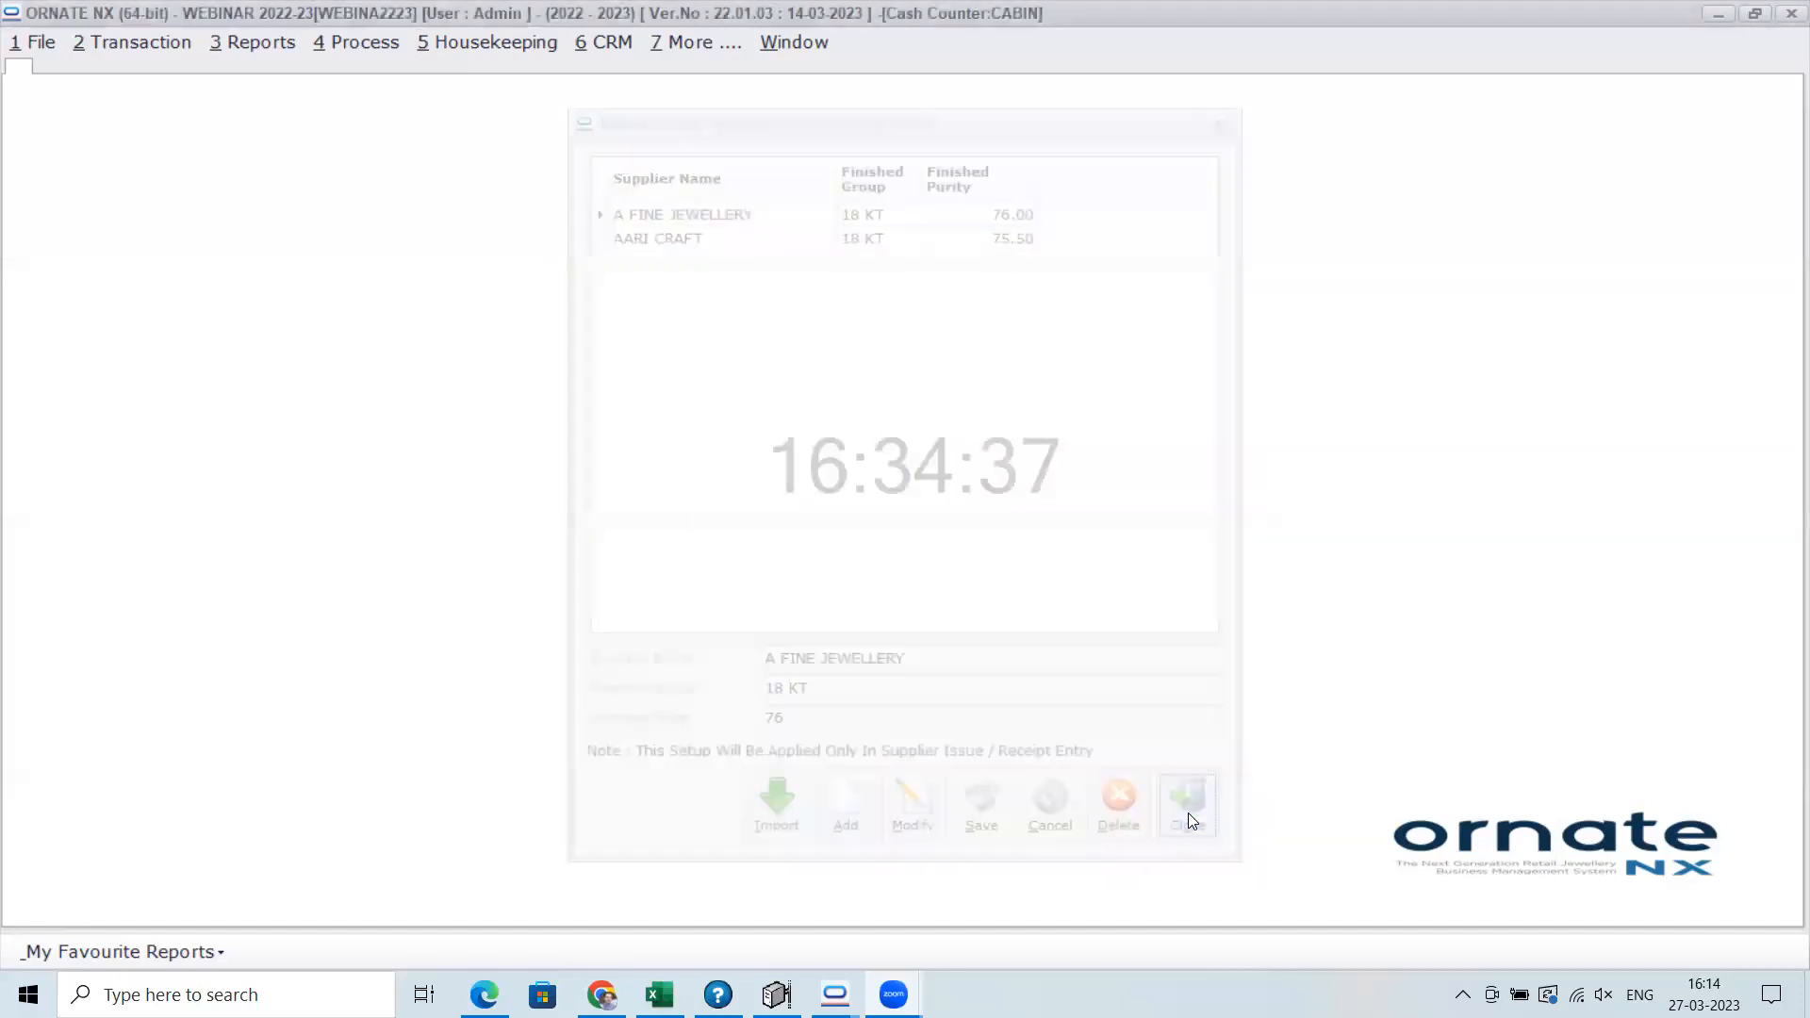
Start a new Supplier Issue entry for the Out Source Mfg. process with A FINE JEWELLERY as the supplier
click(134, 45)
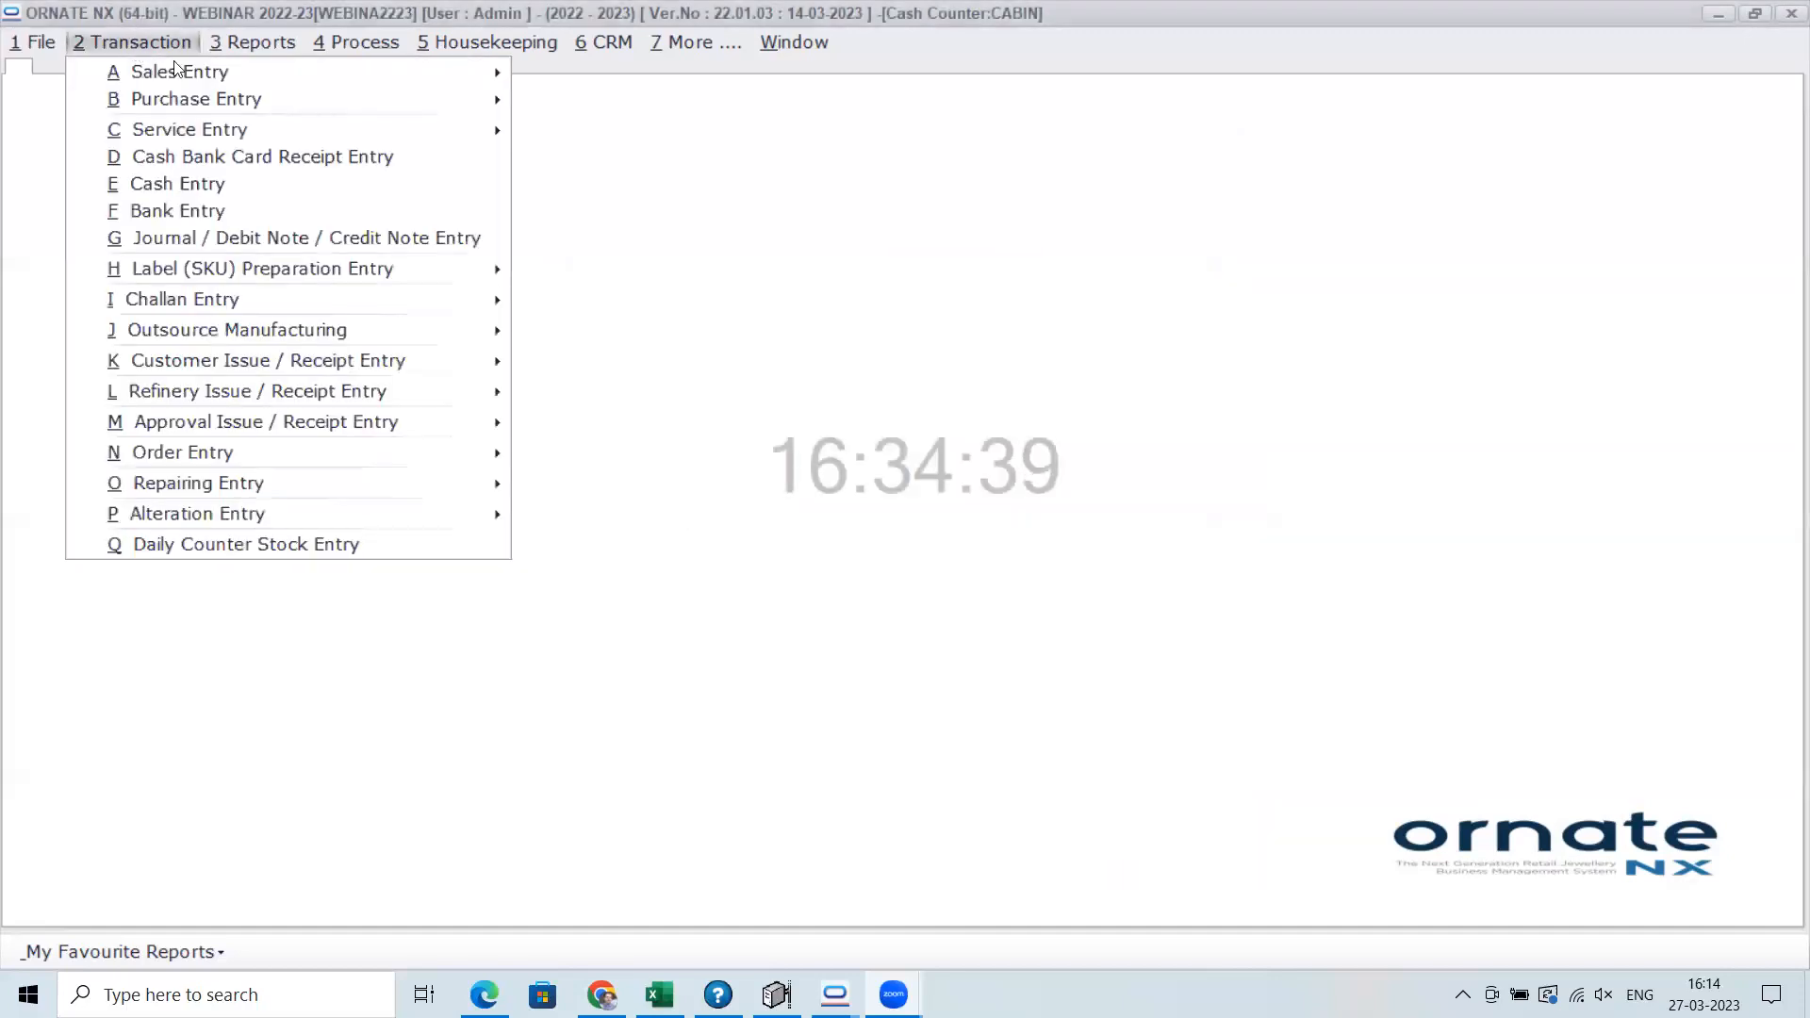
mouse_move(496, 323)
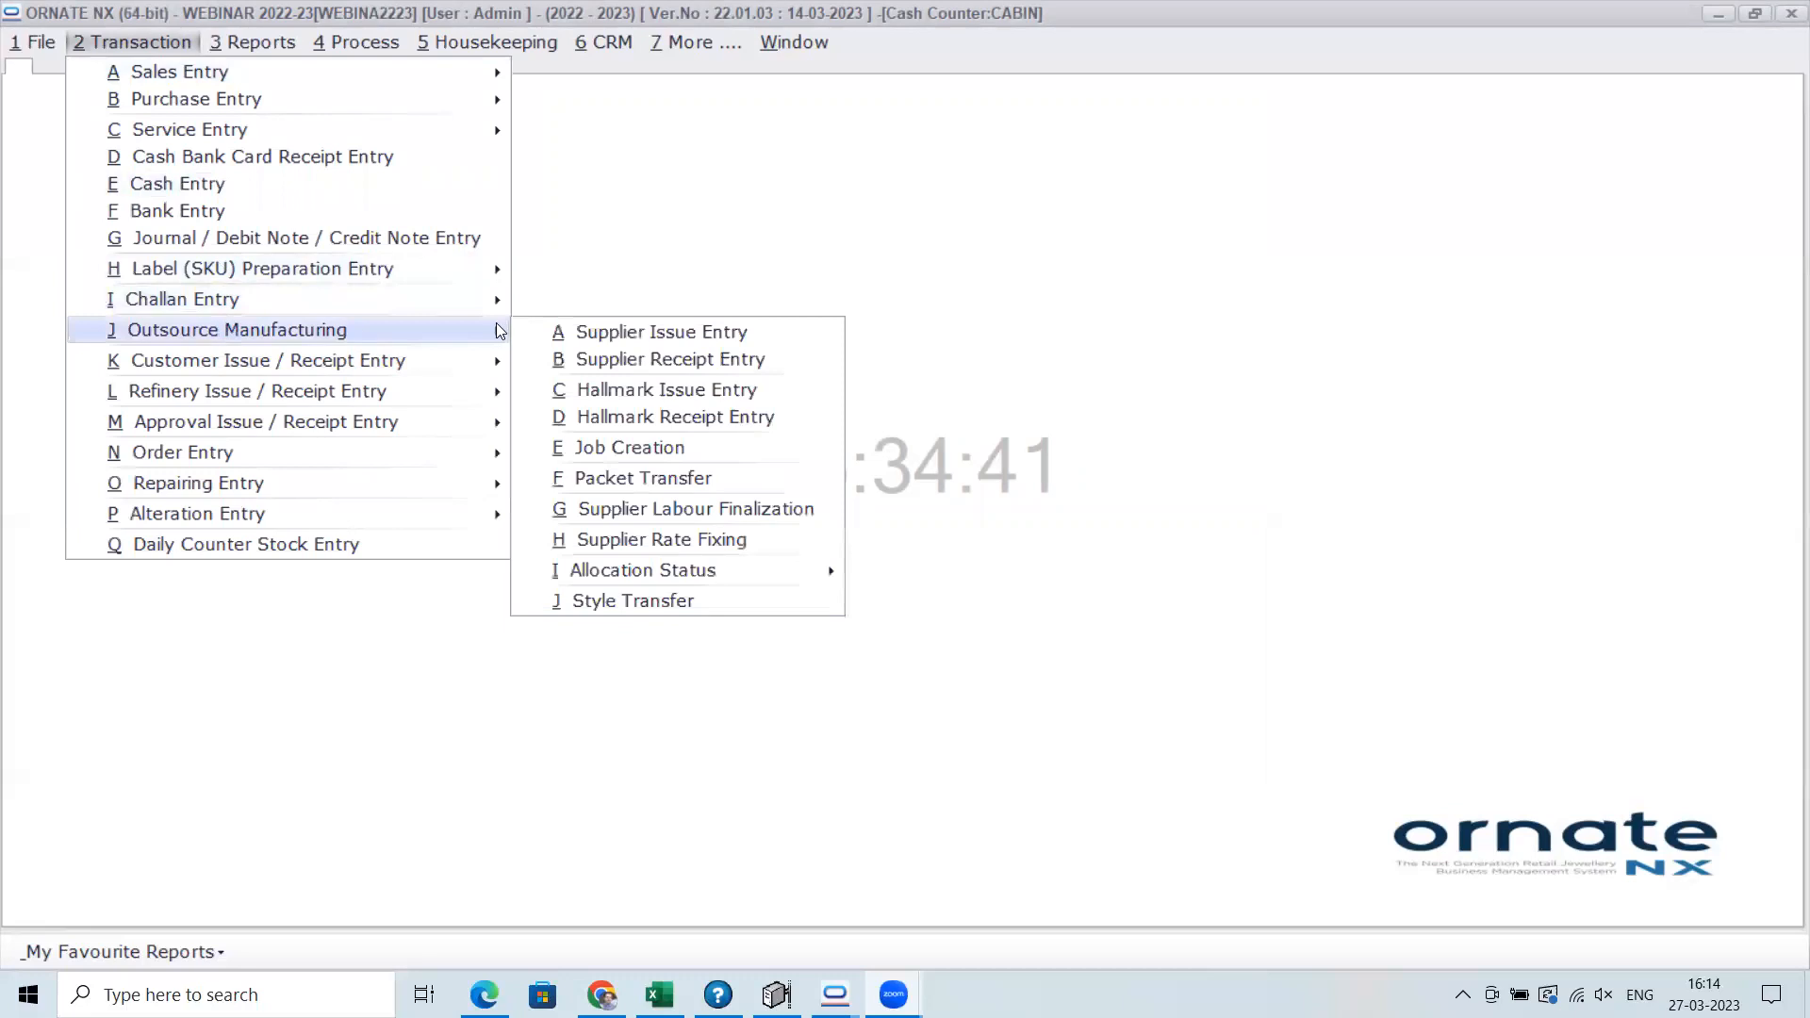
click(663, 338)
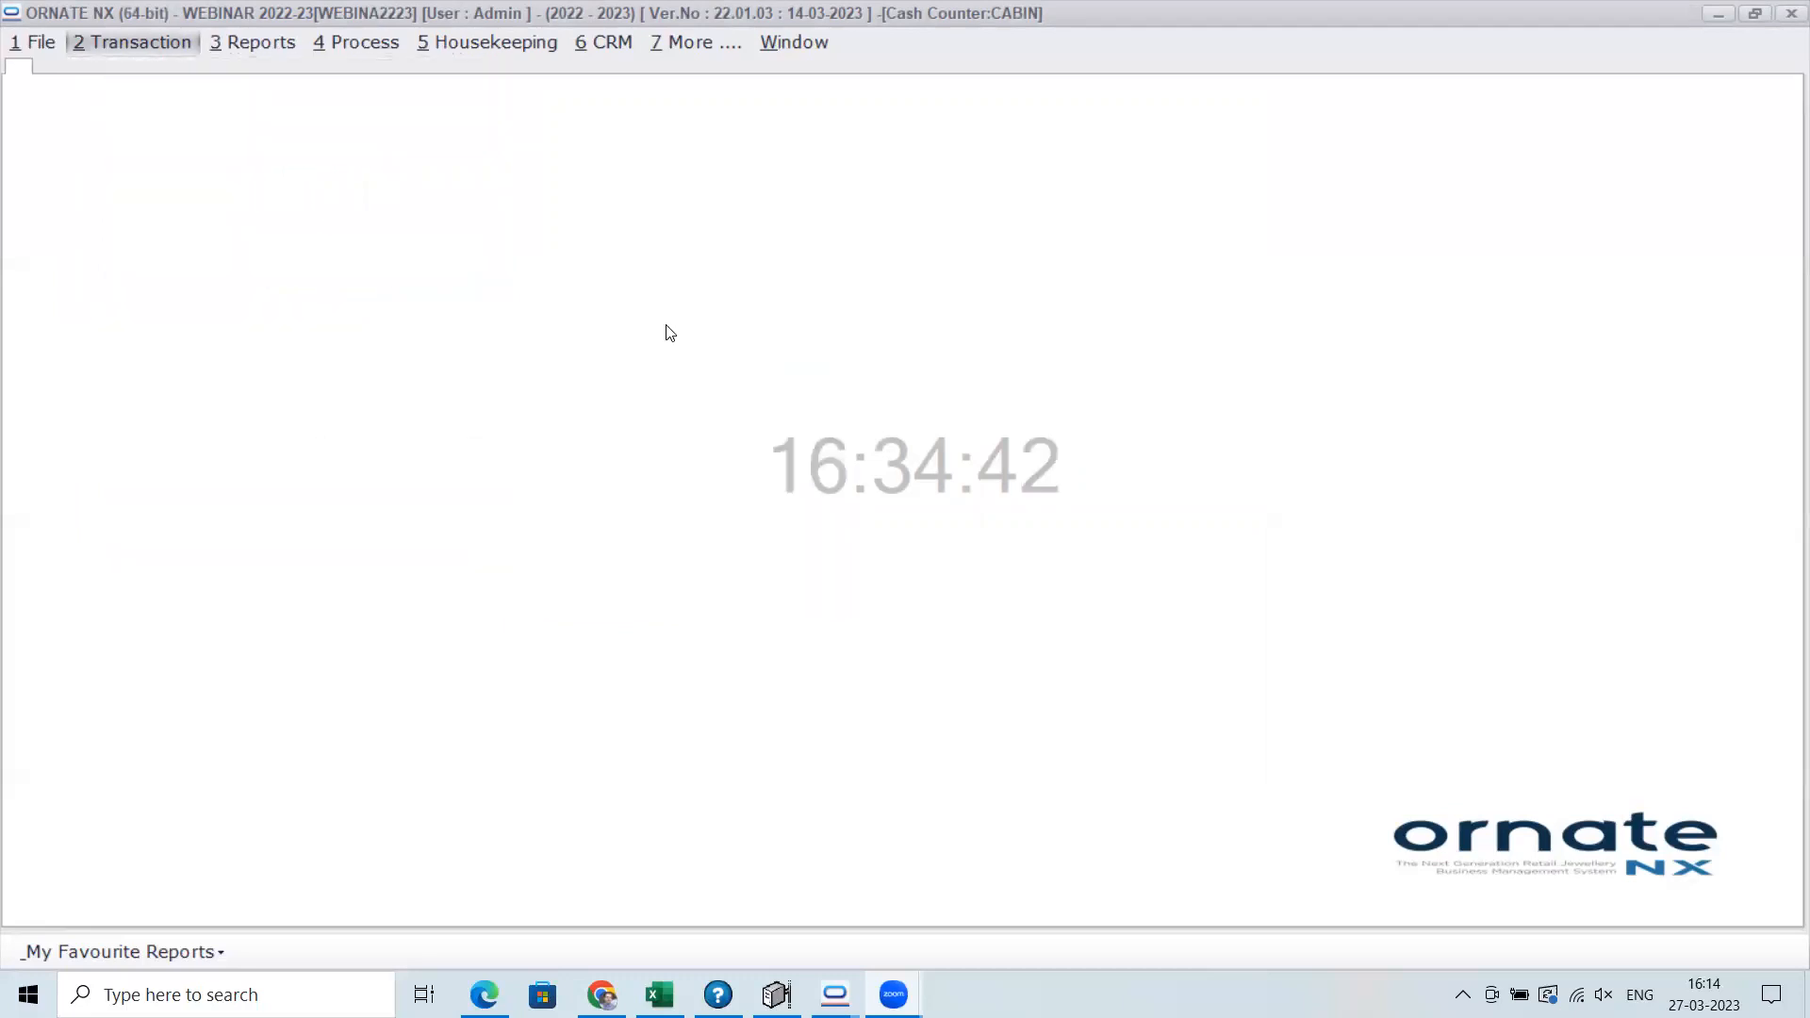
click(1388, 147)
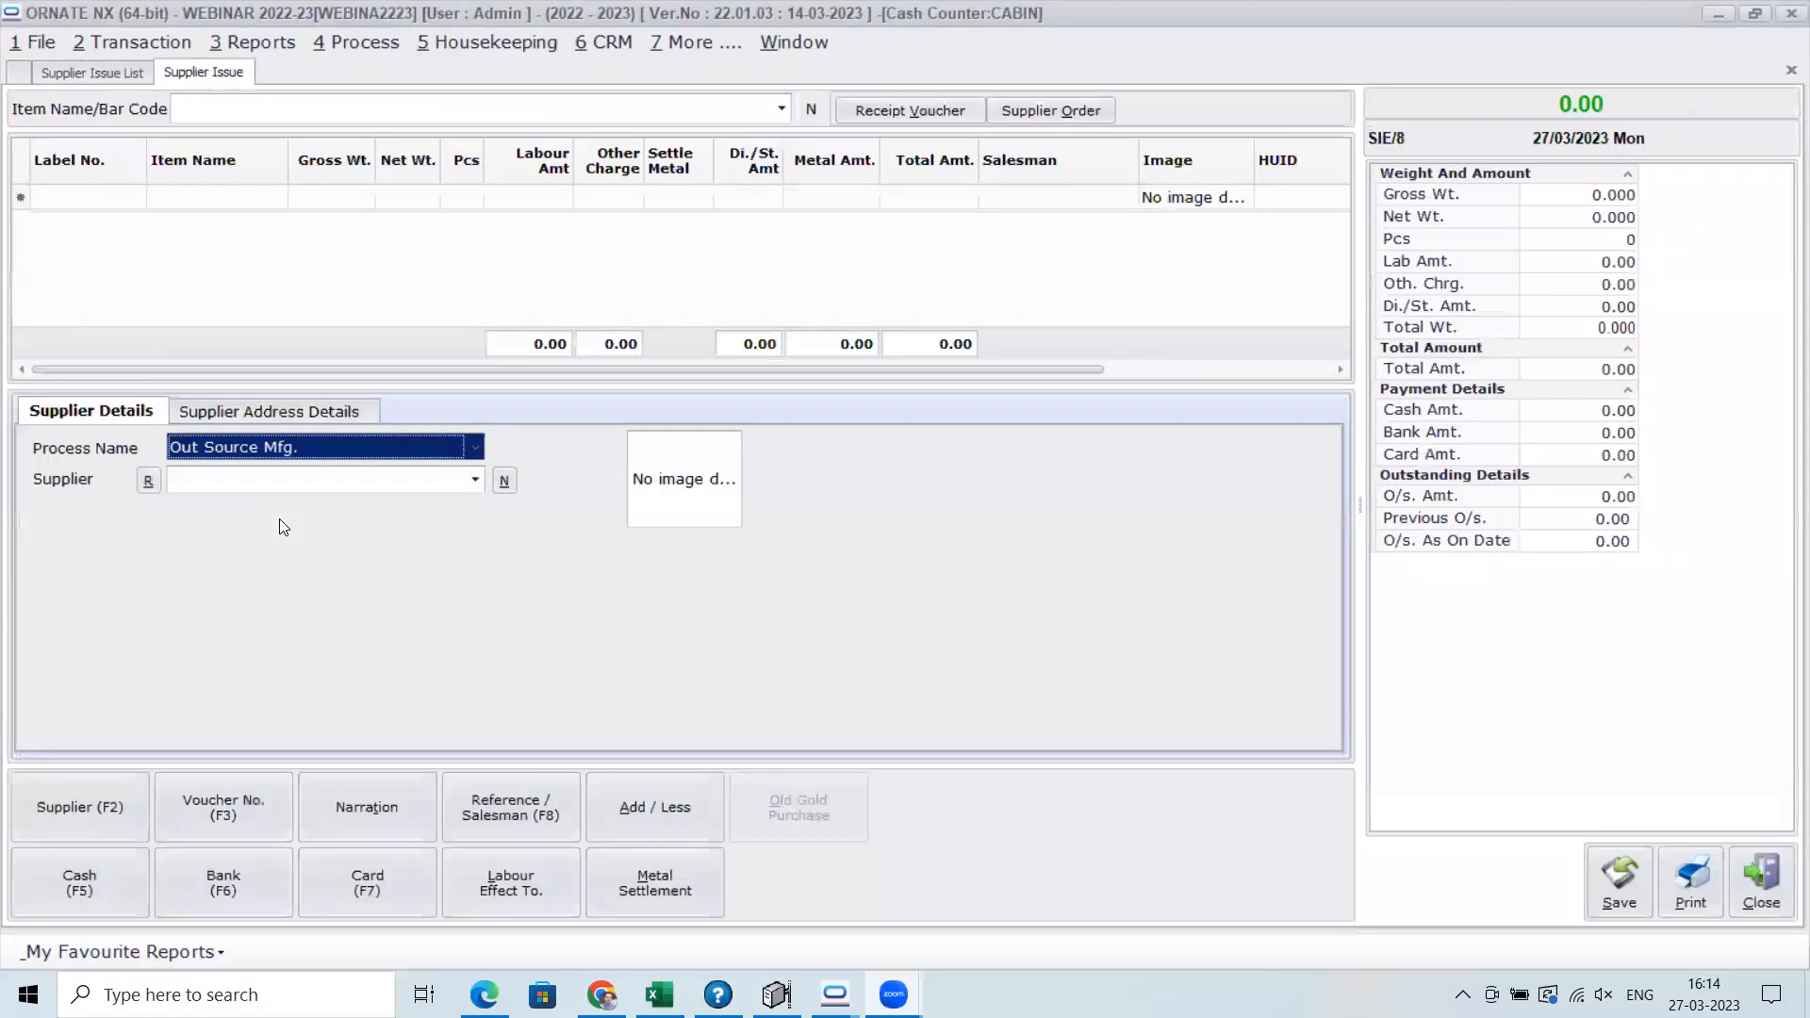
key(Return)
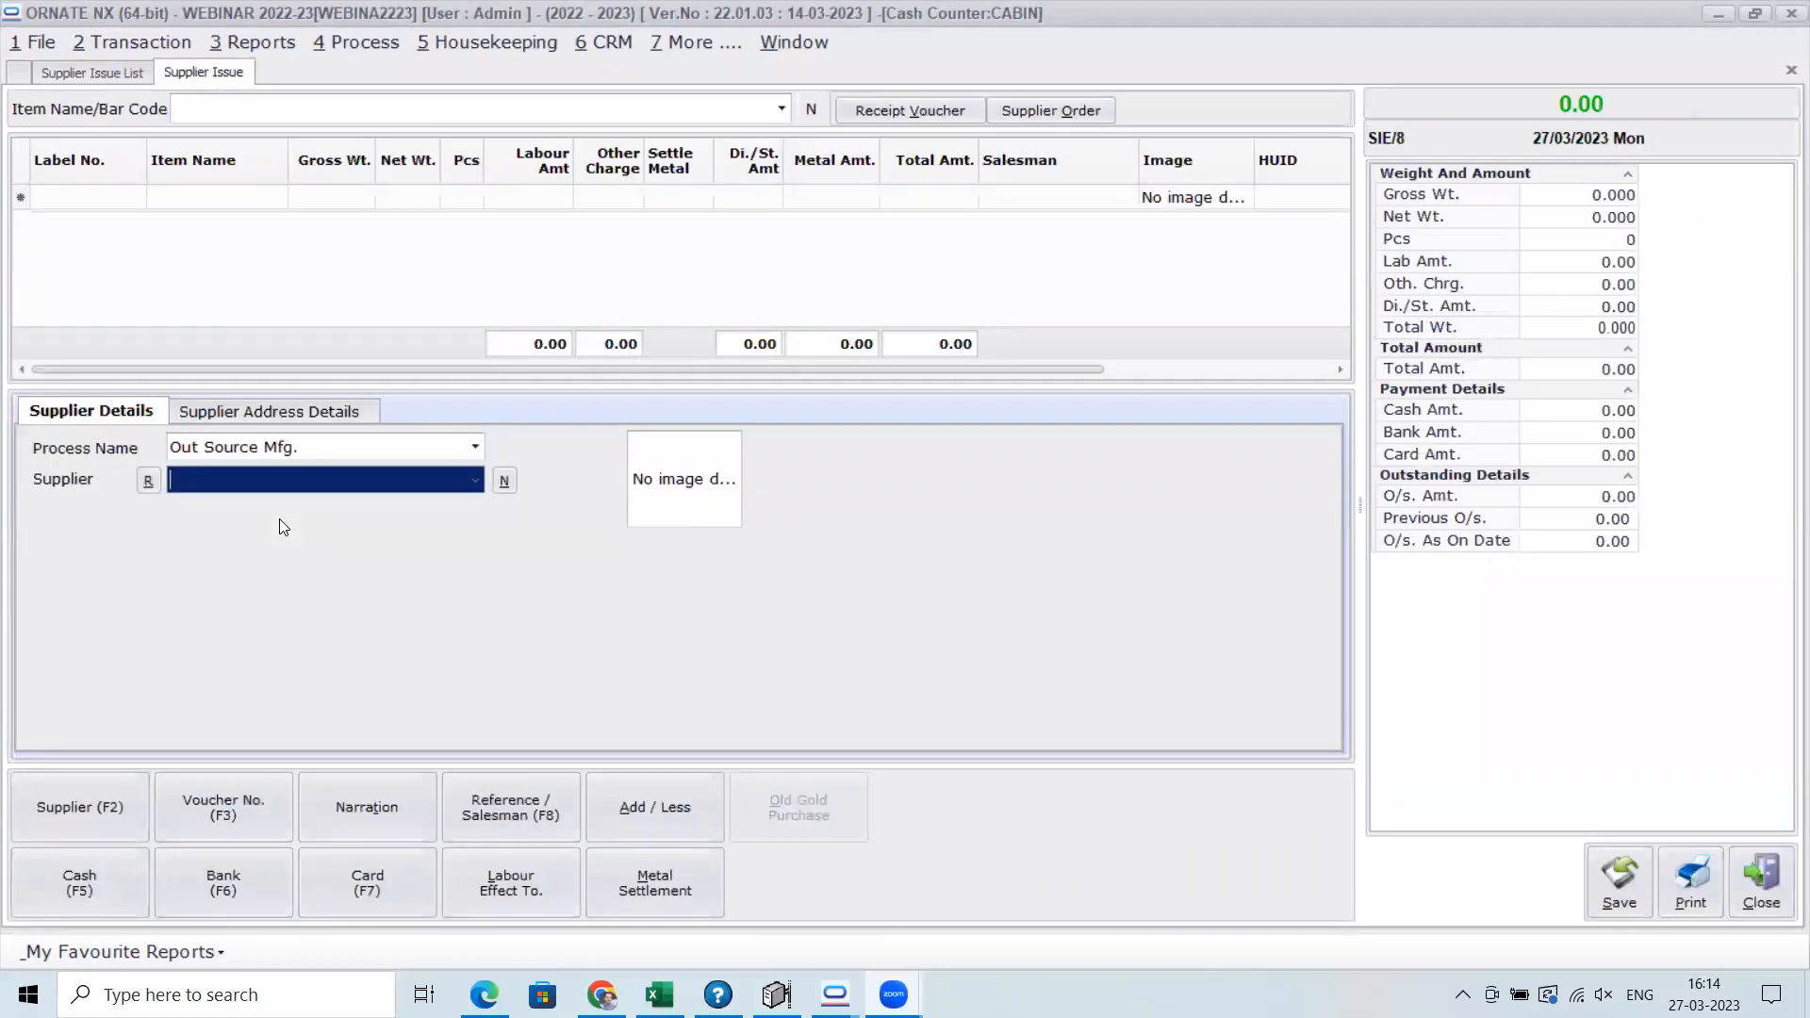
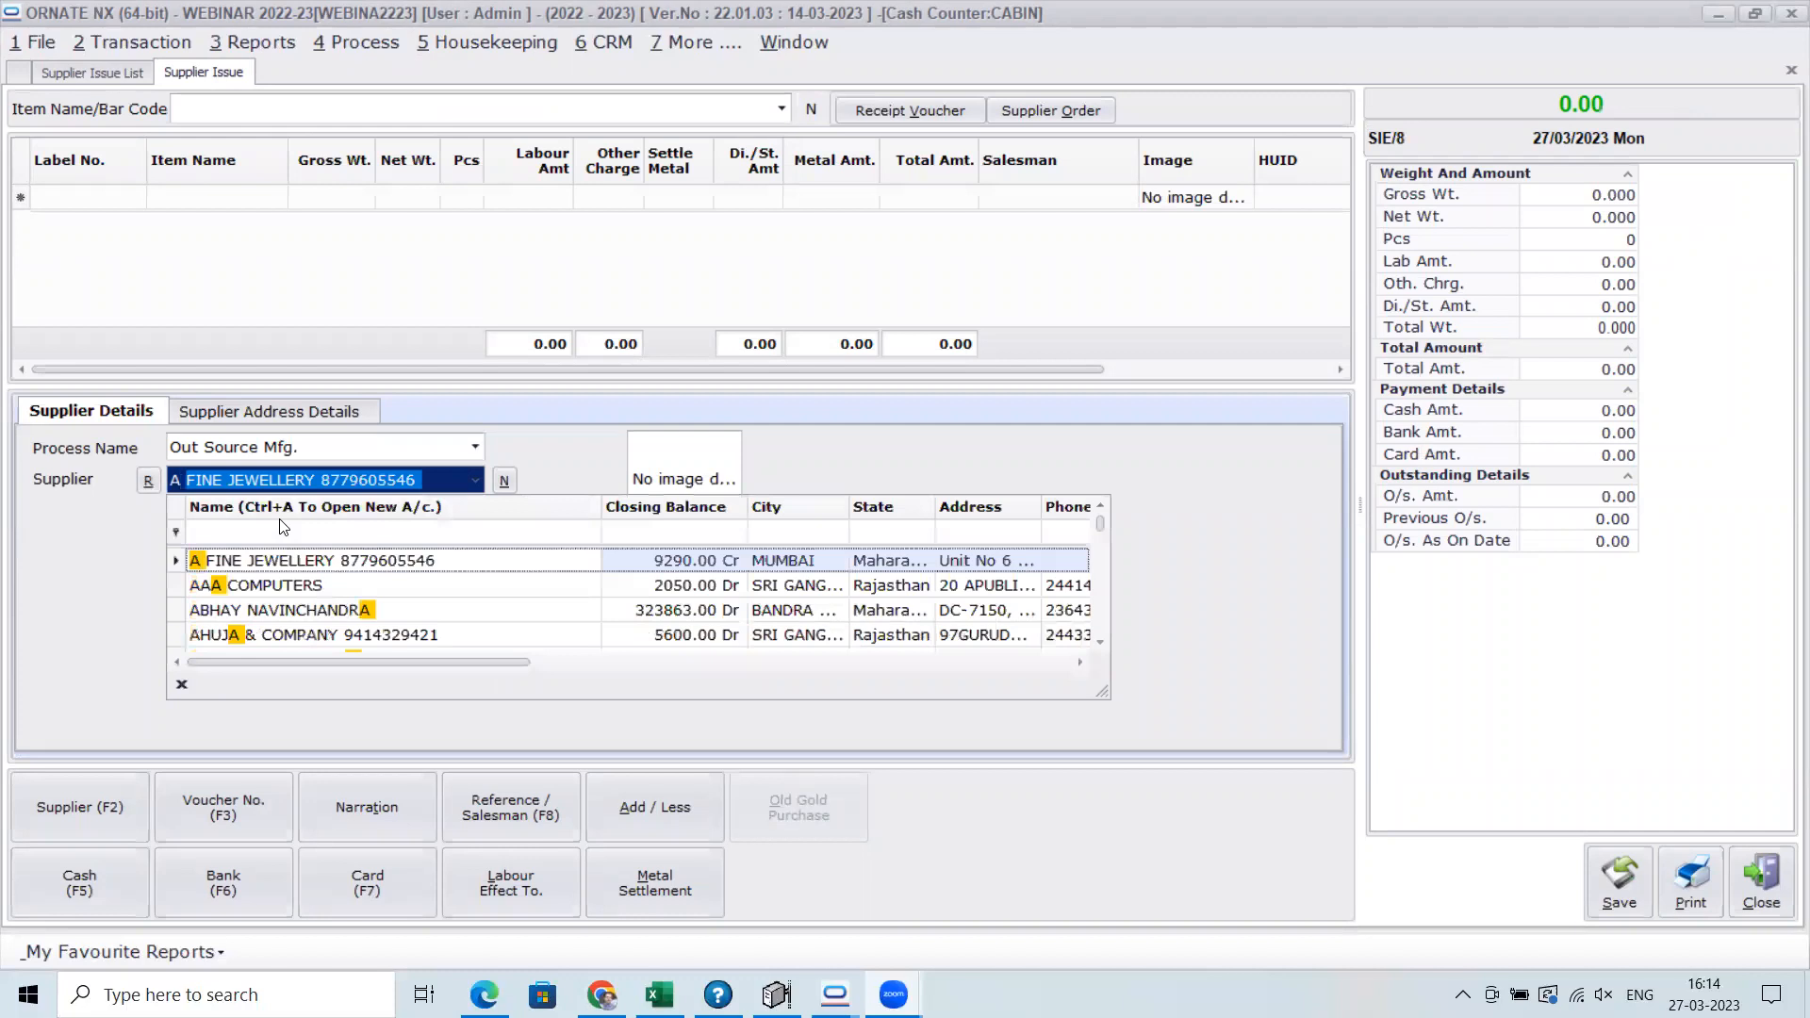
key(Return)
Add the GOLD 24 KT item to the supplier issue with job type Ad-hoc and a gross weight of 100
key(Return)
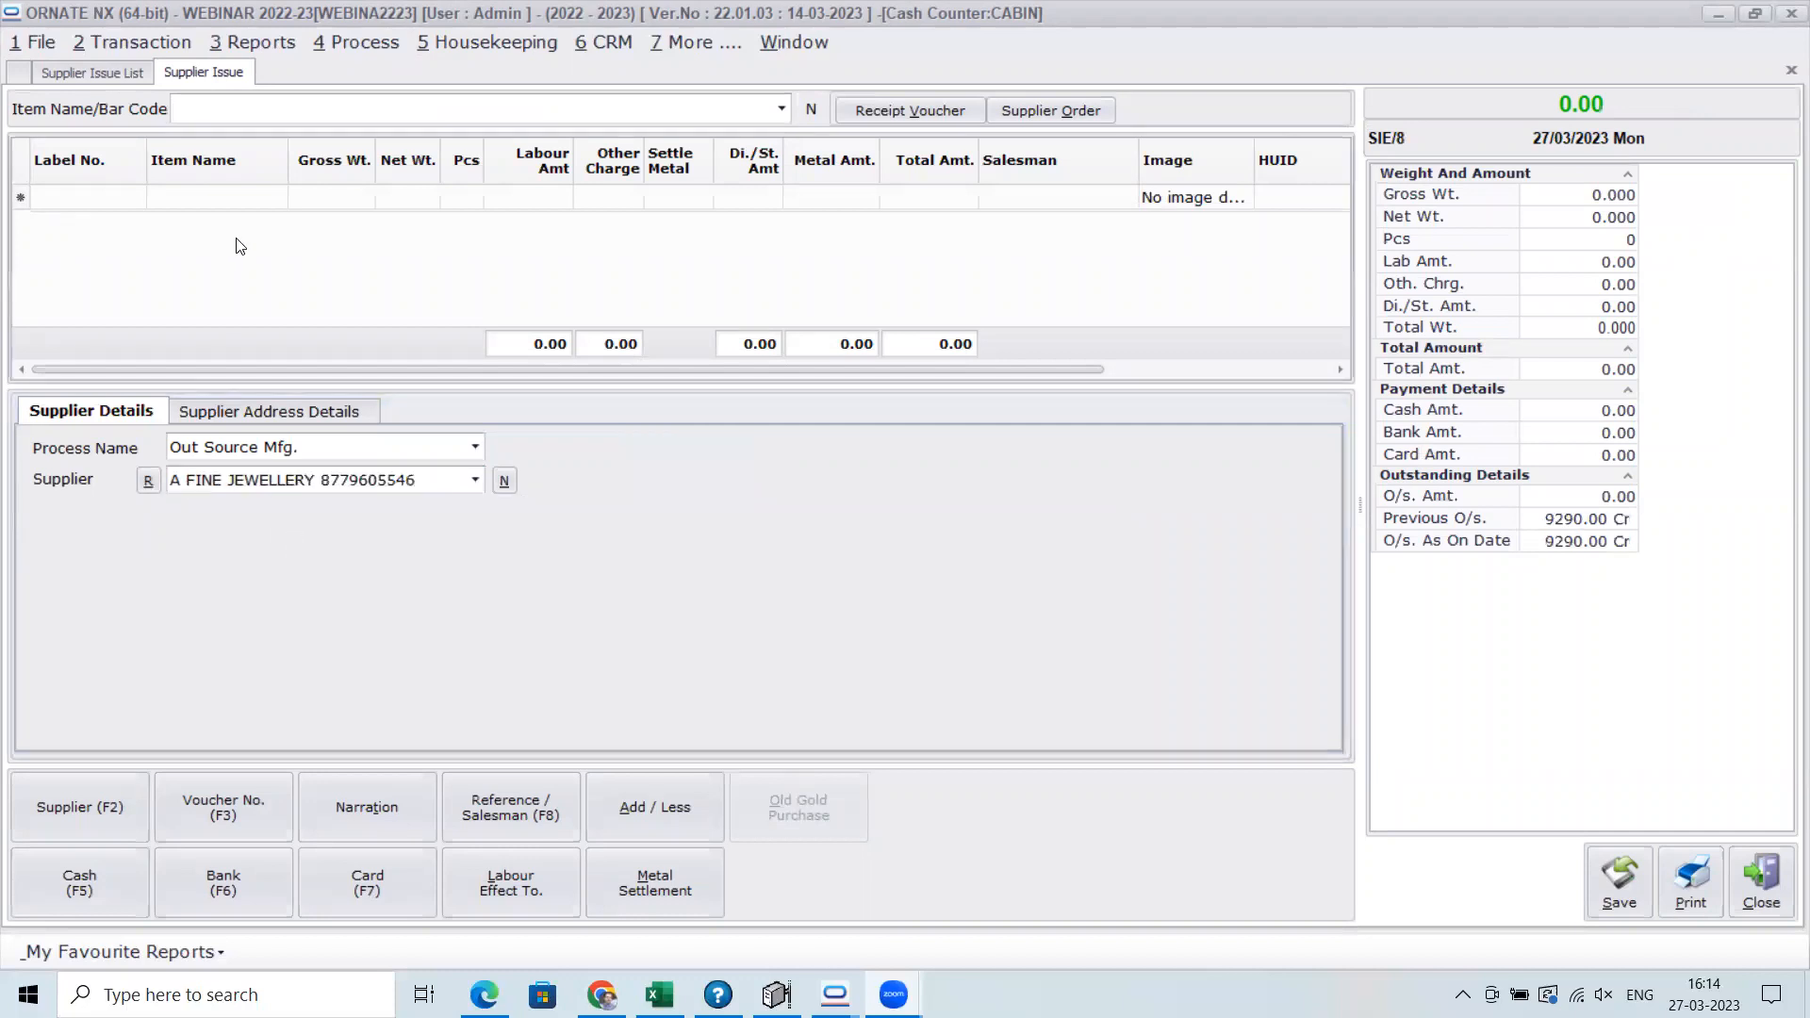
text(GOLD 24 KT)
key(Return)
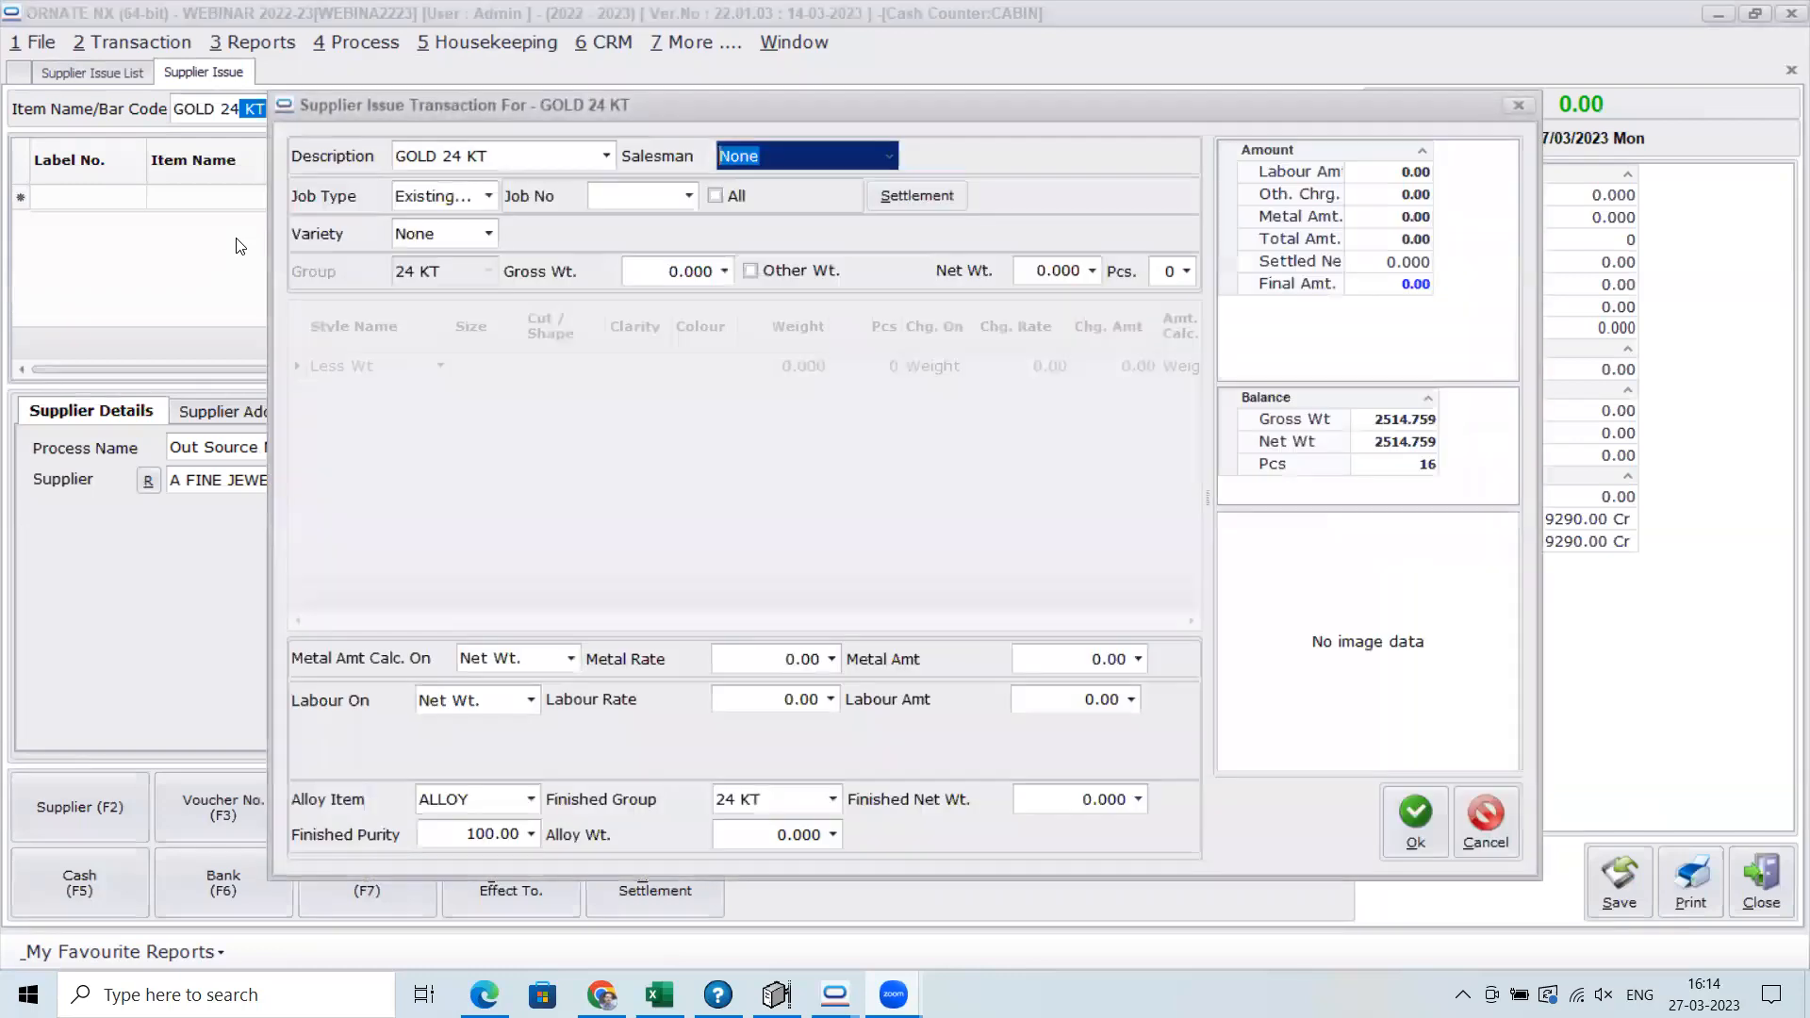
key(Return)
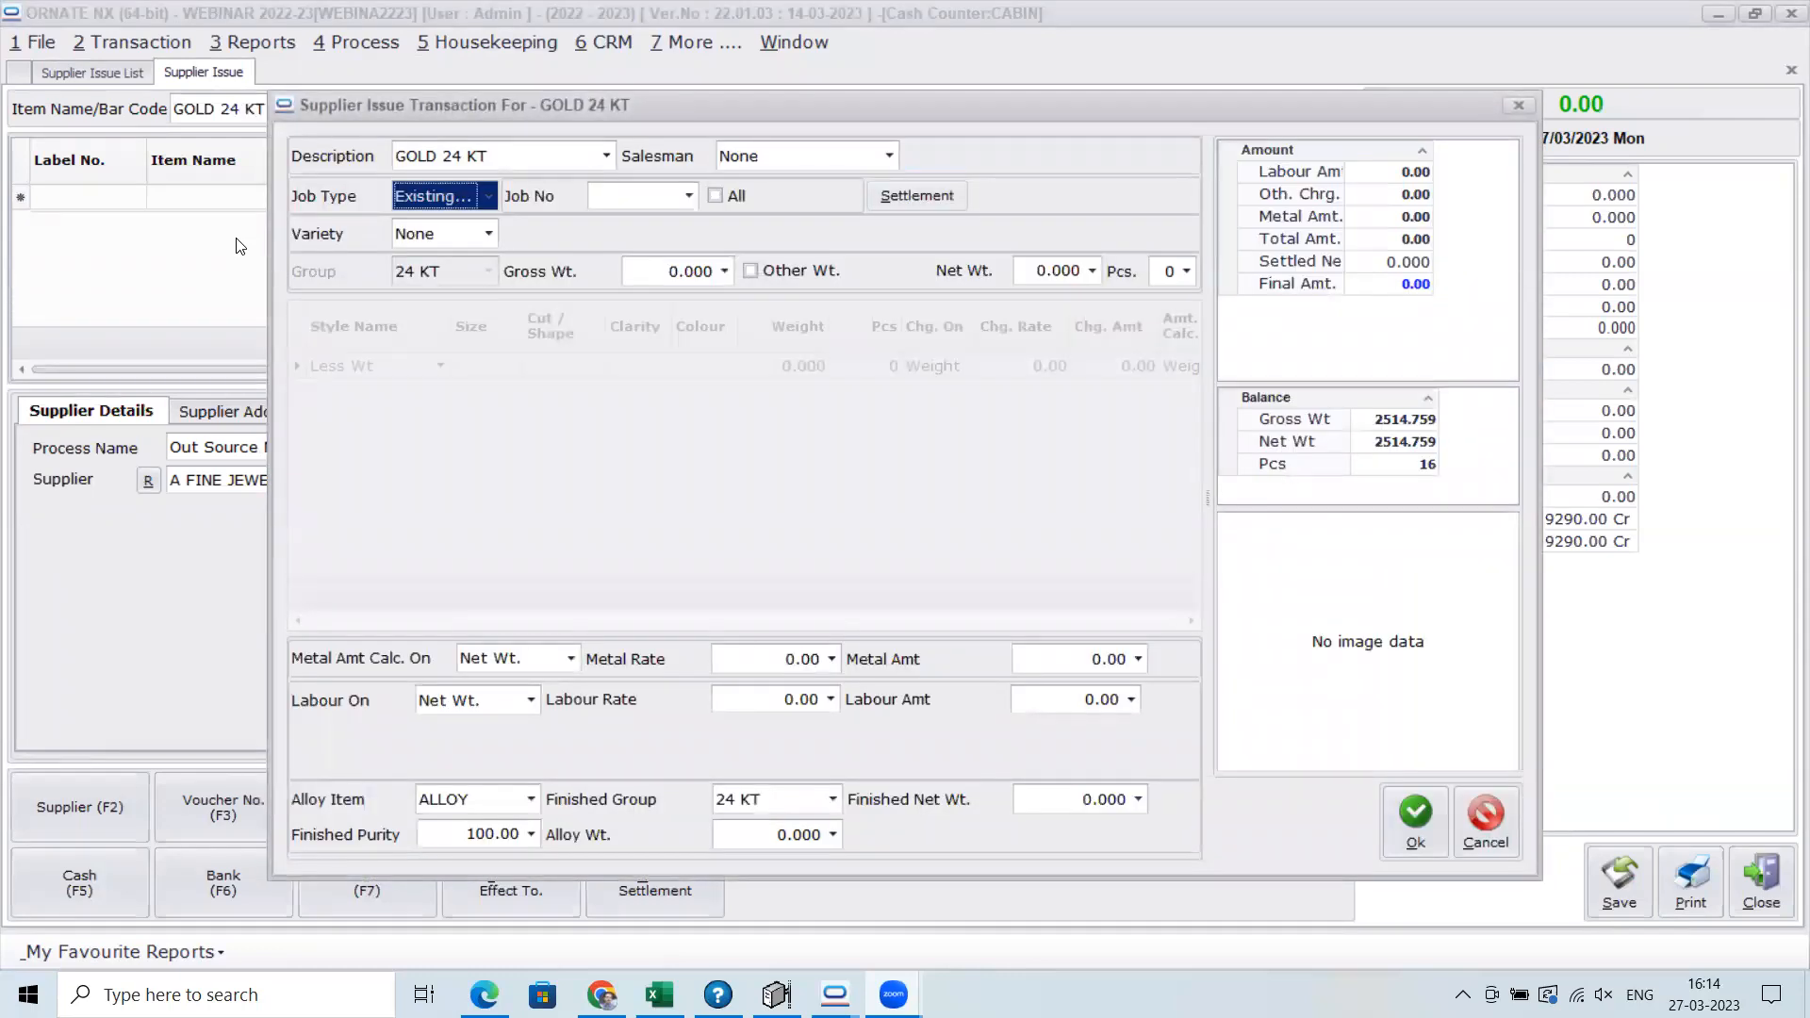
key(Down)
key(Down)
key(Return)
key(Return)
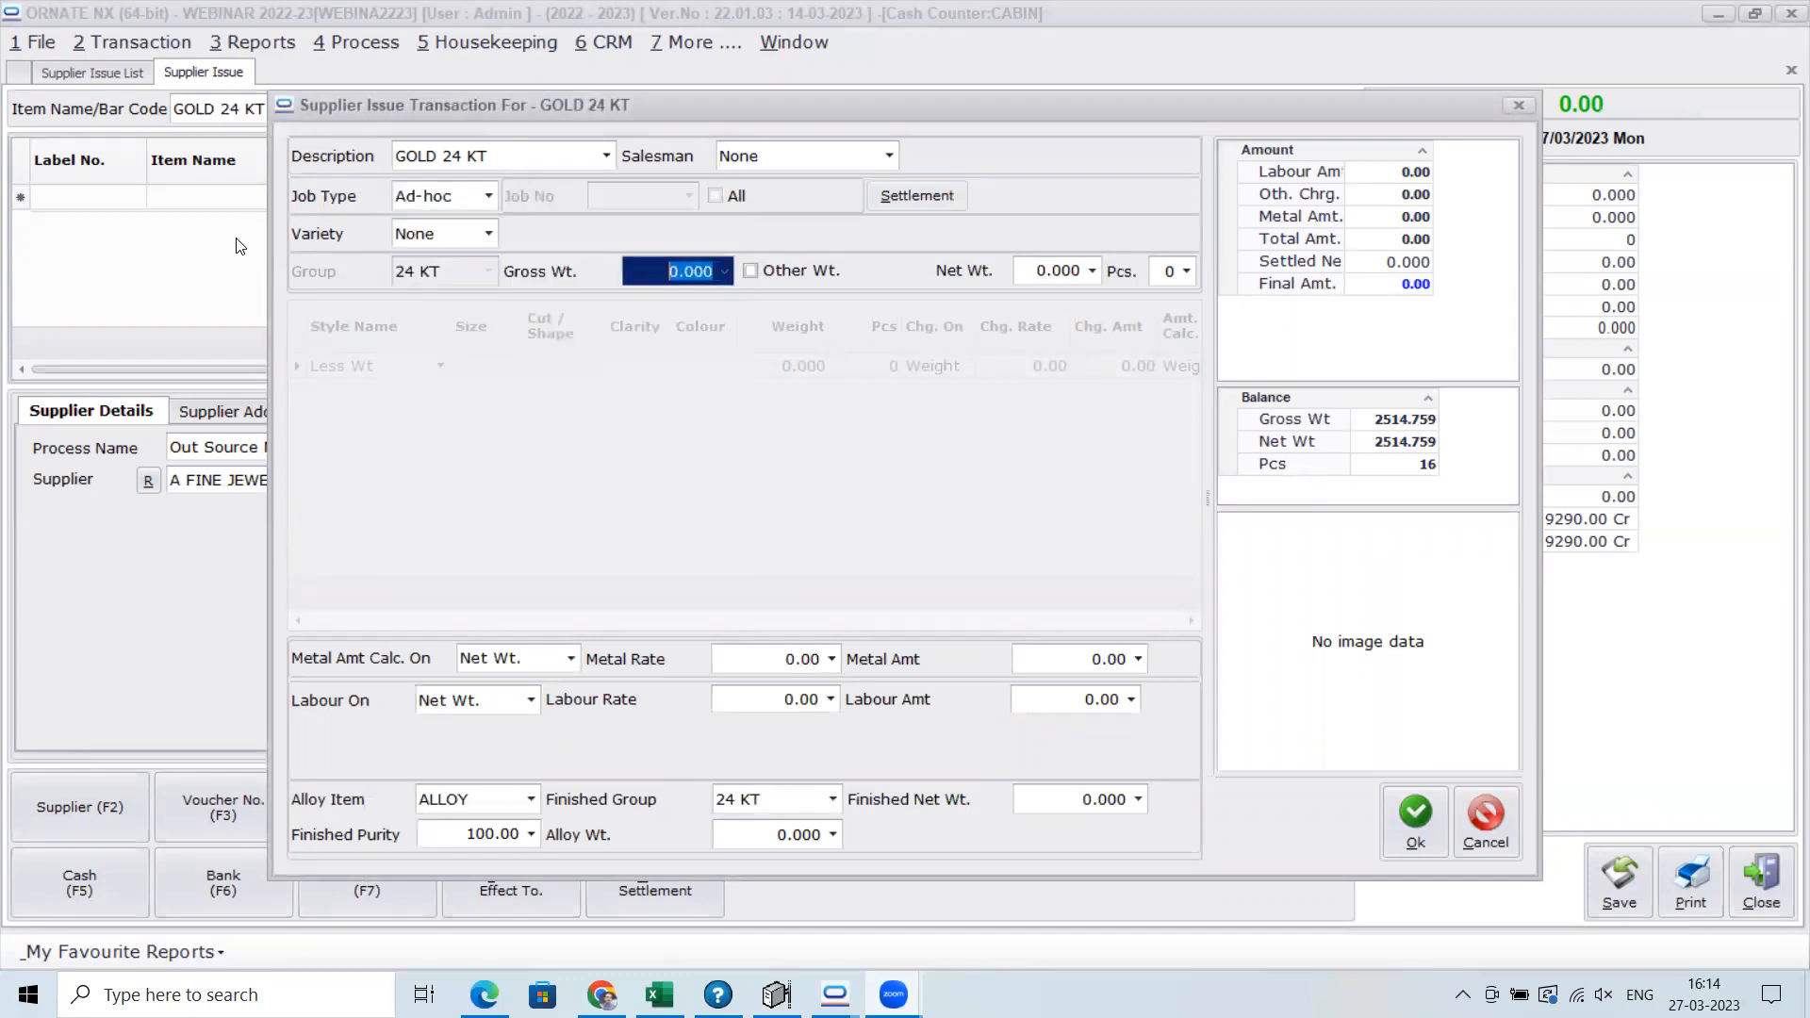
text(100)
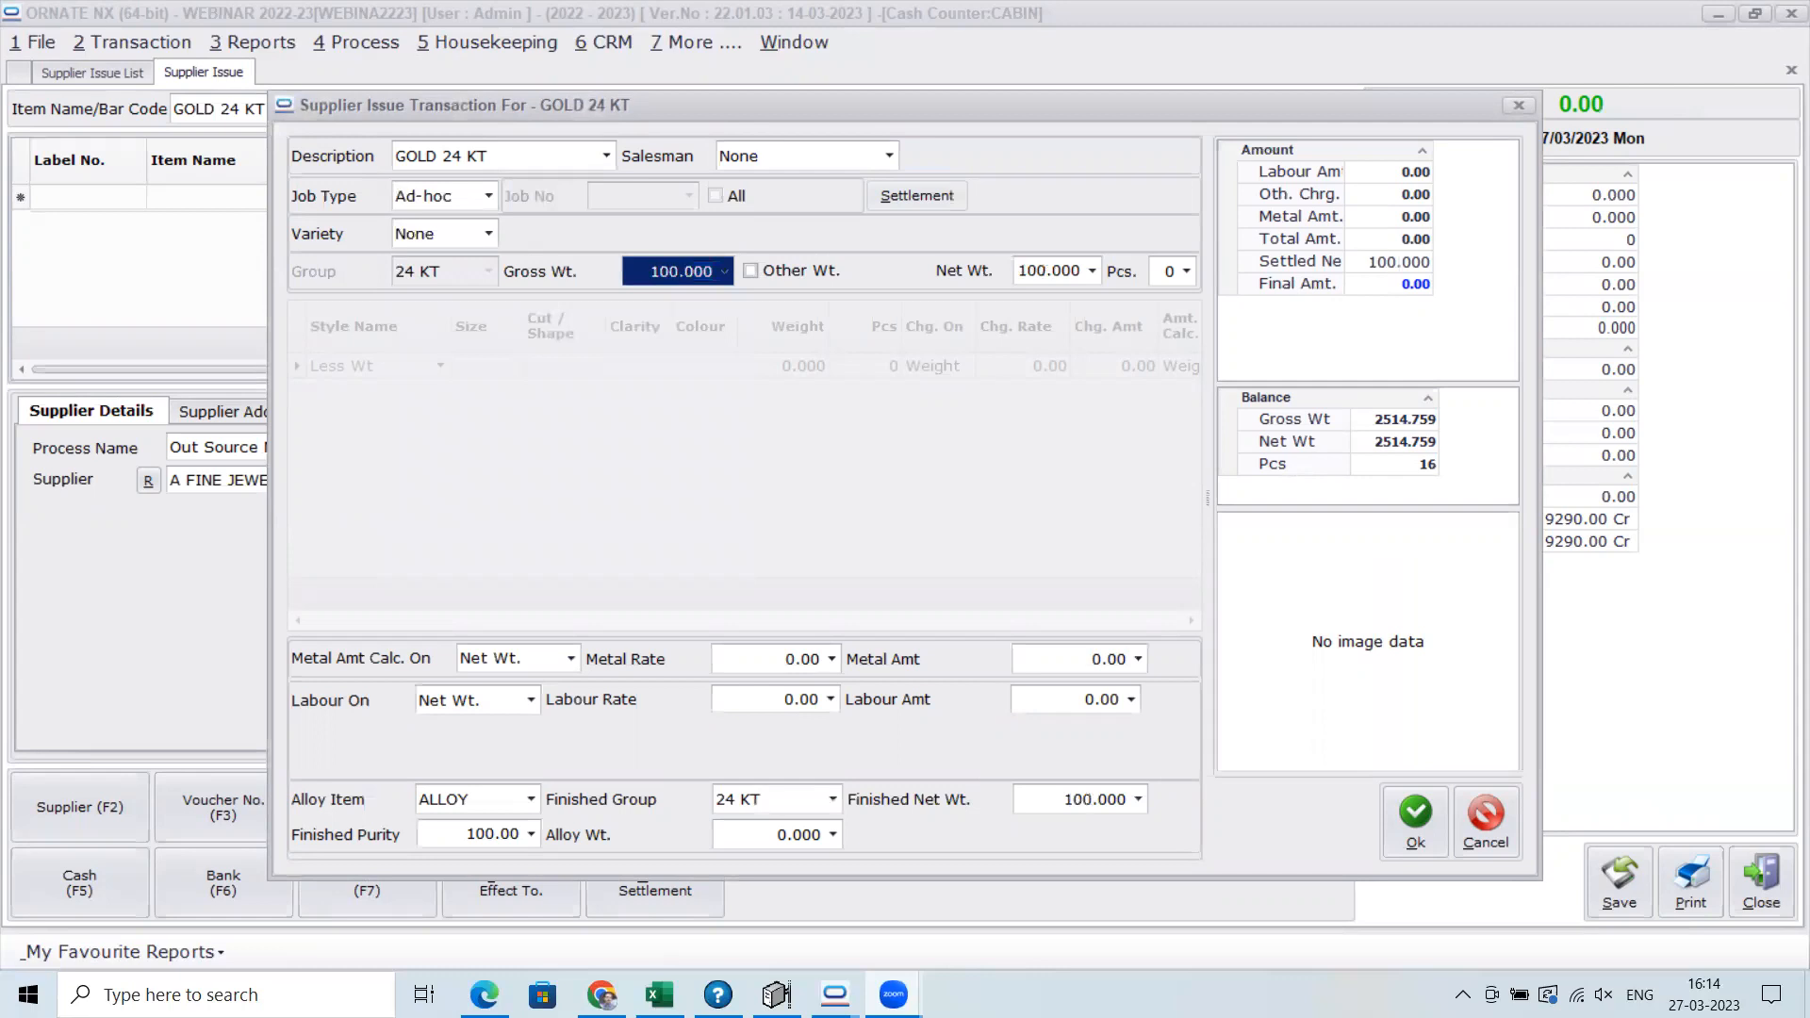
Set the item's finished group to 18 KT to check the supplier's purity, and discard the item and the voucher
click(832, 801)
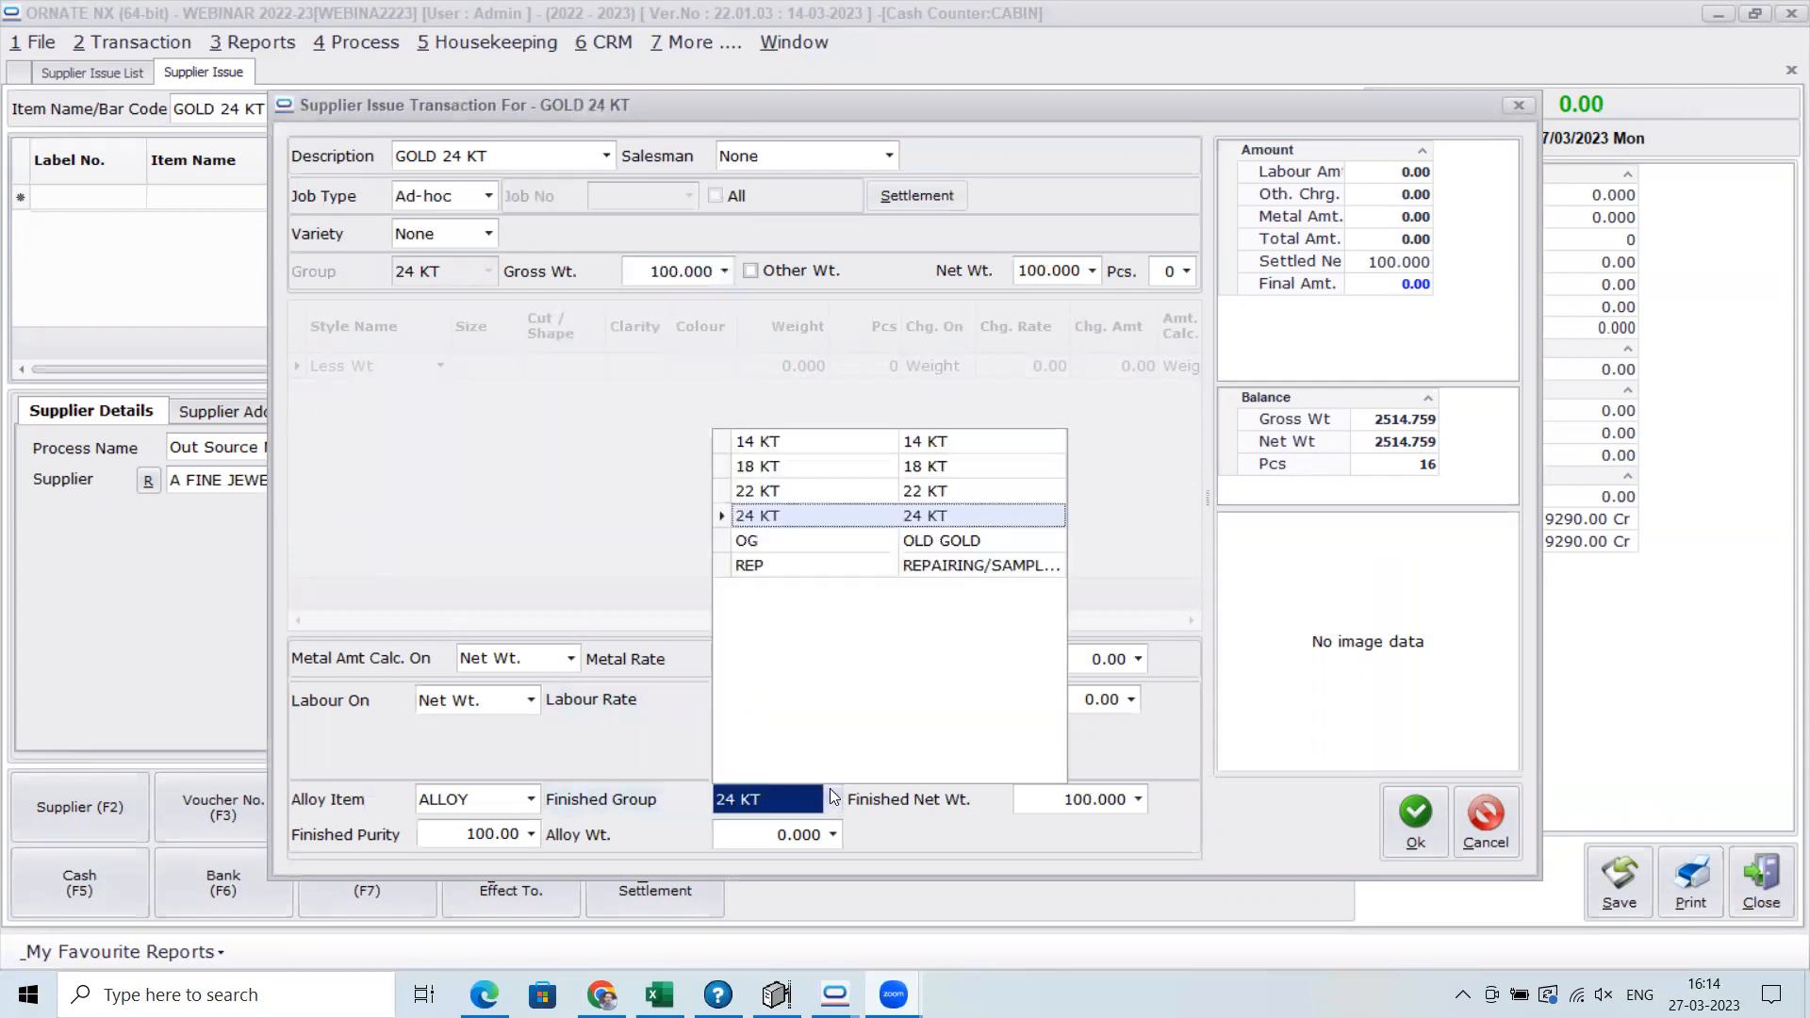
click(787, 480)
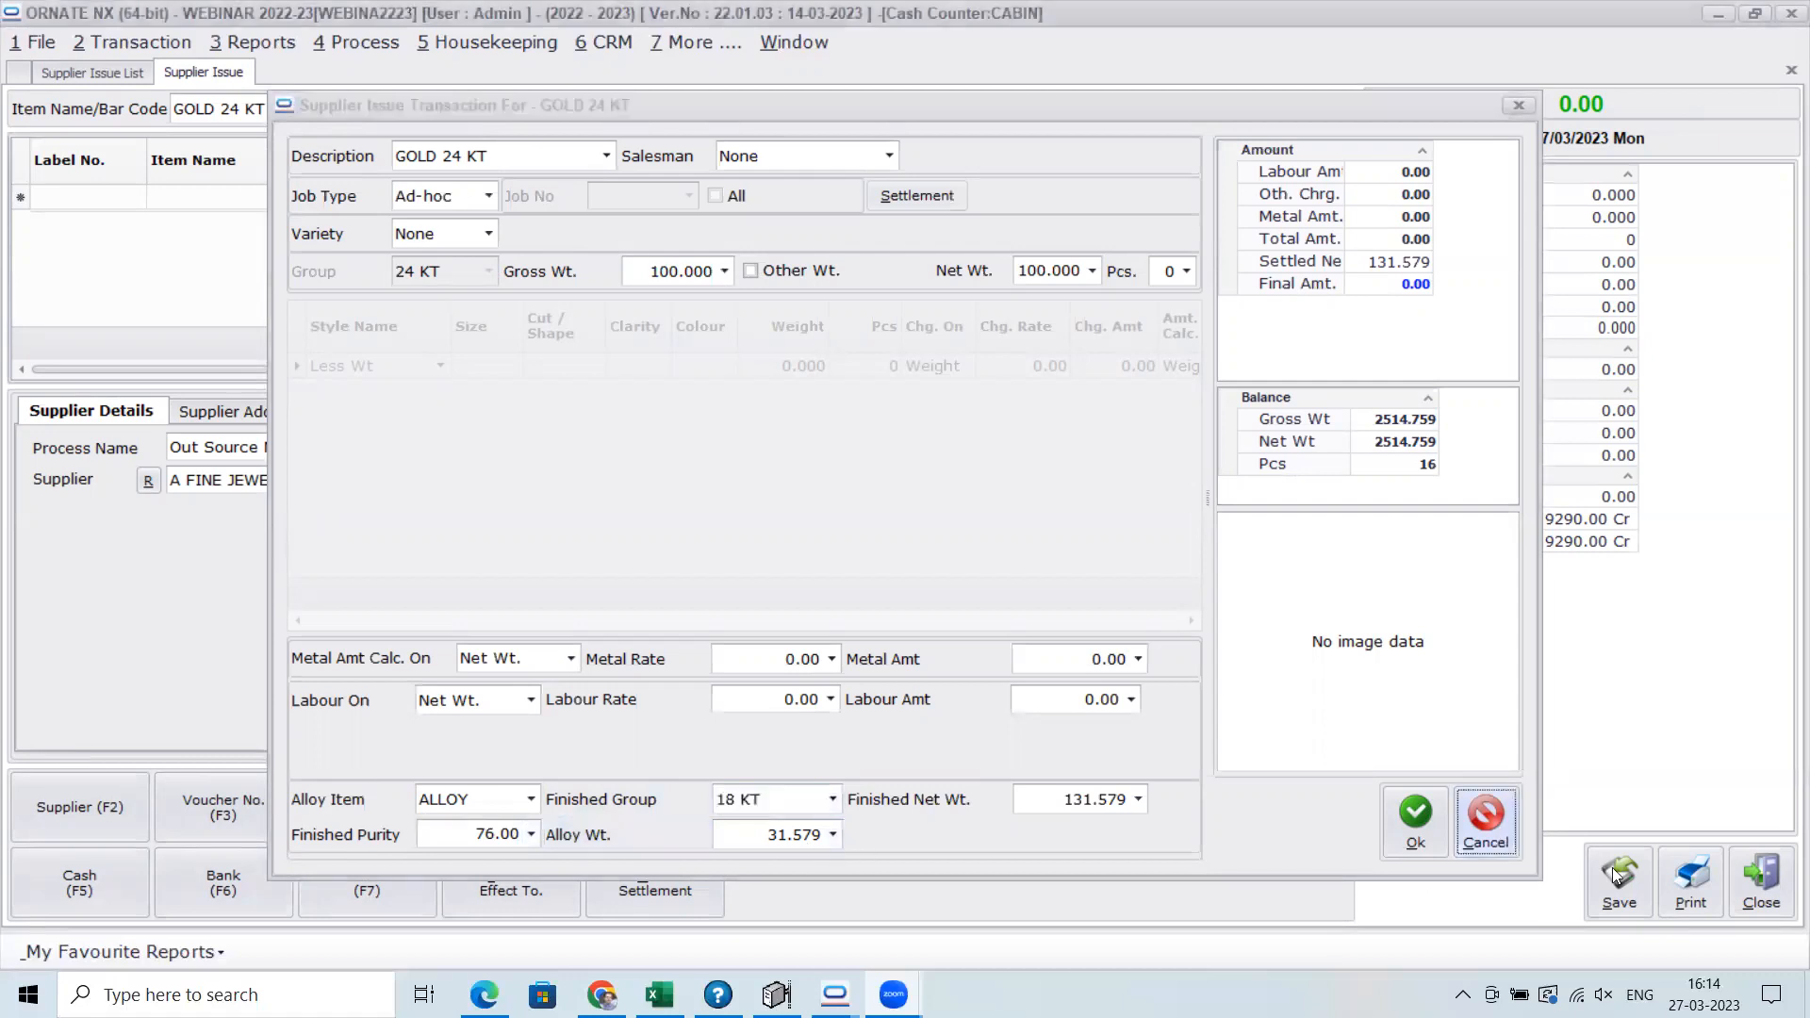
click(1488, 842)
key(Escape)
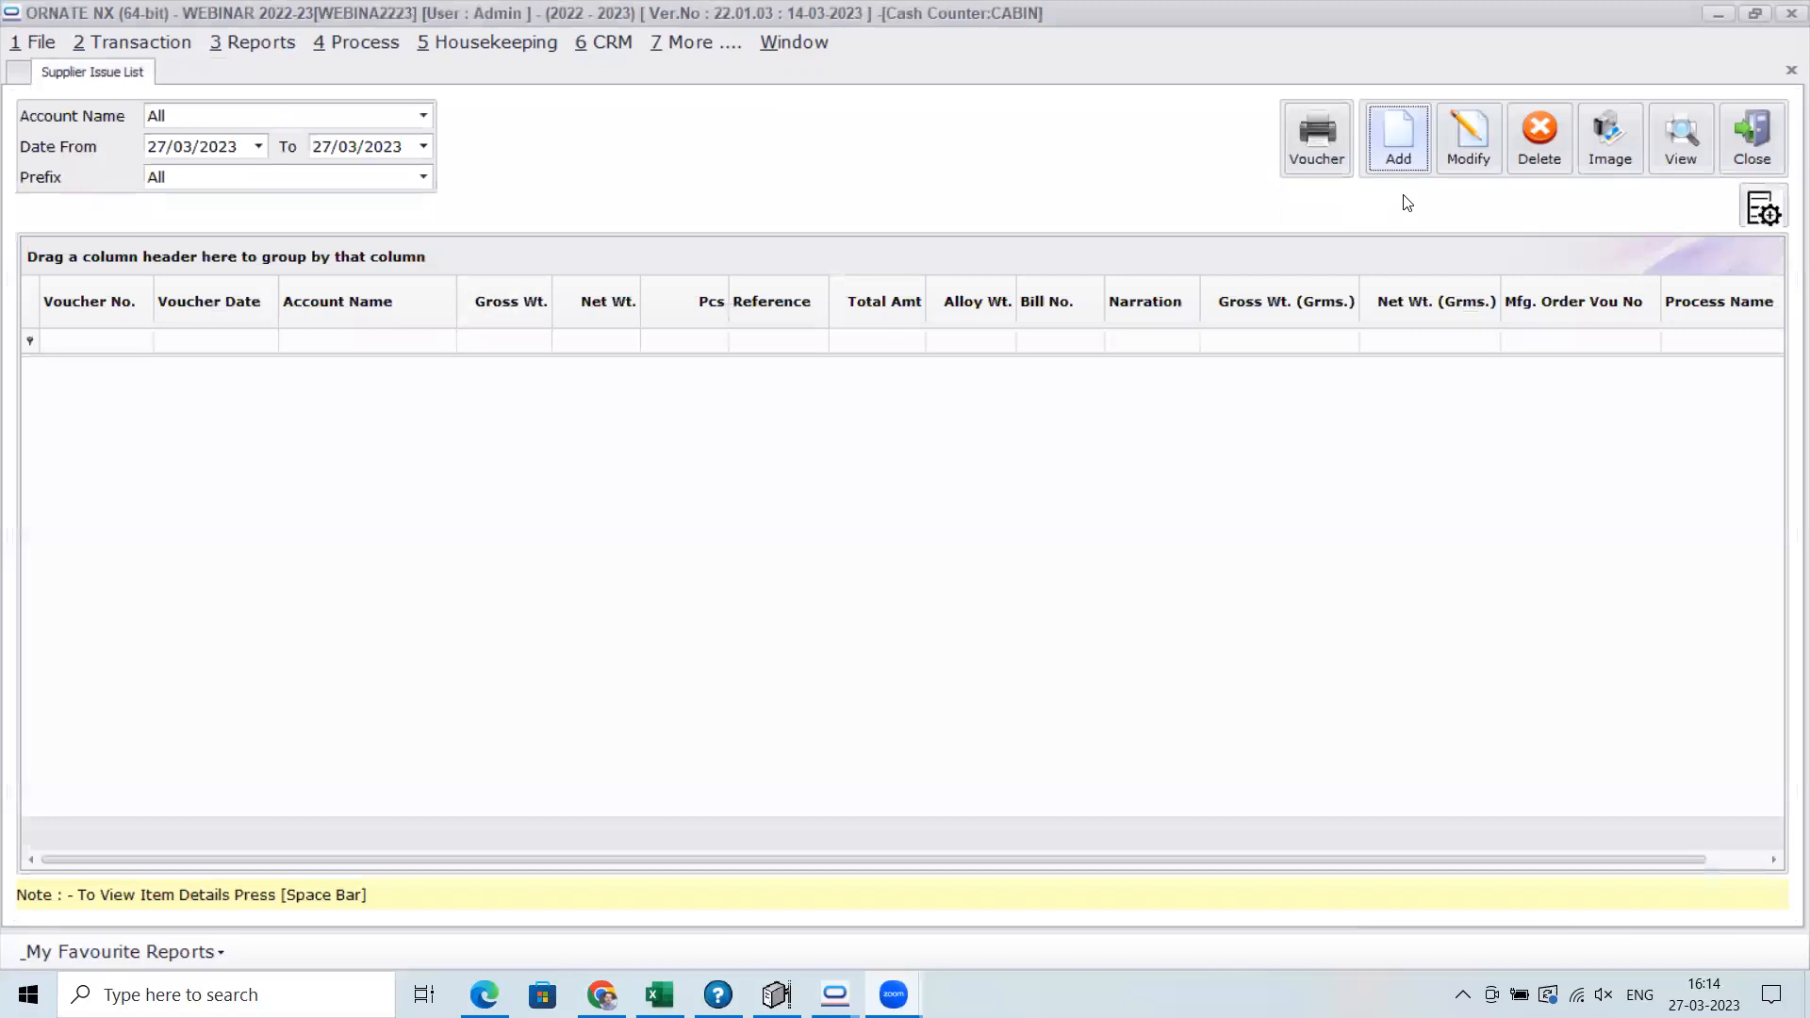
Start another Supplier Issue entry for Out Source Mfg. with AARI CRAFT as the supplier
click(1405, 158)
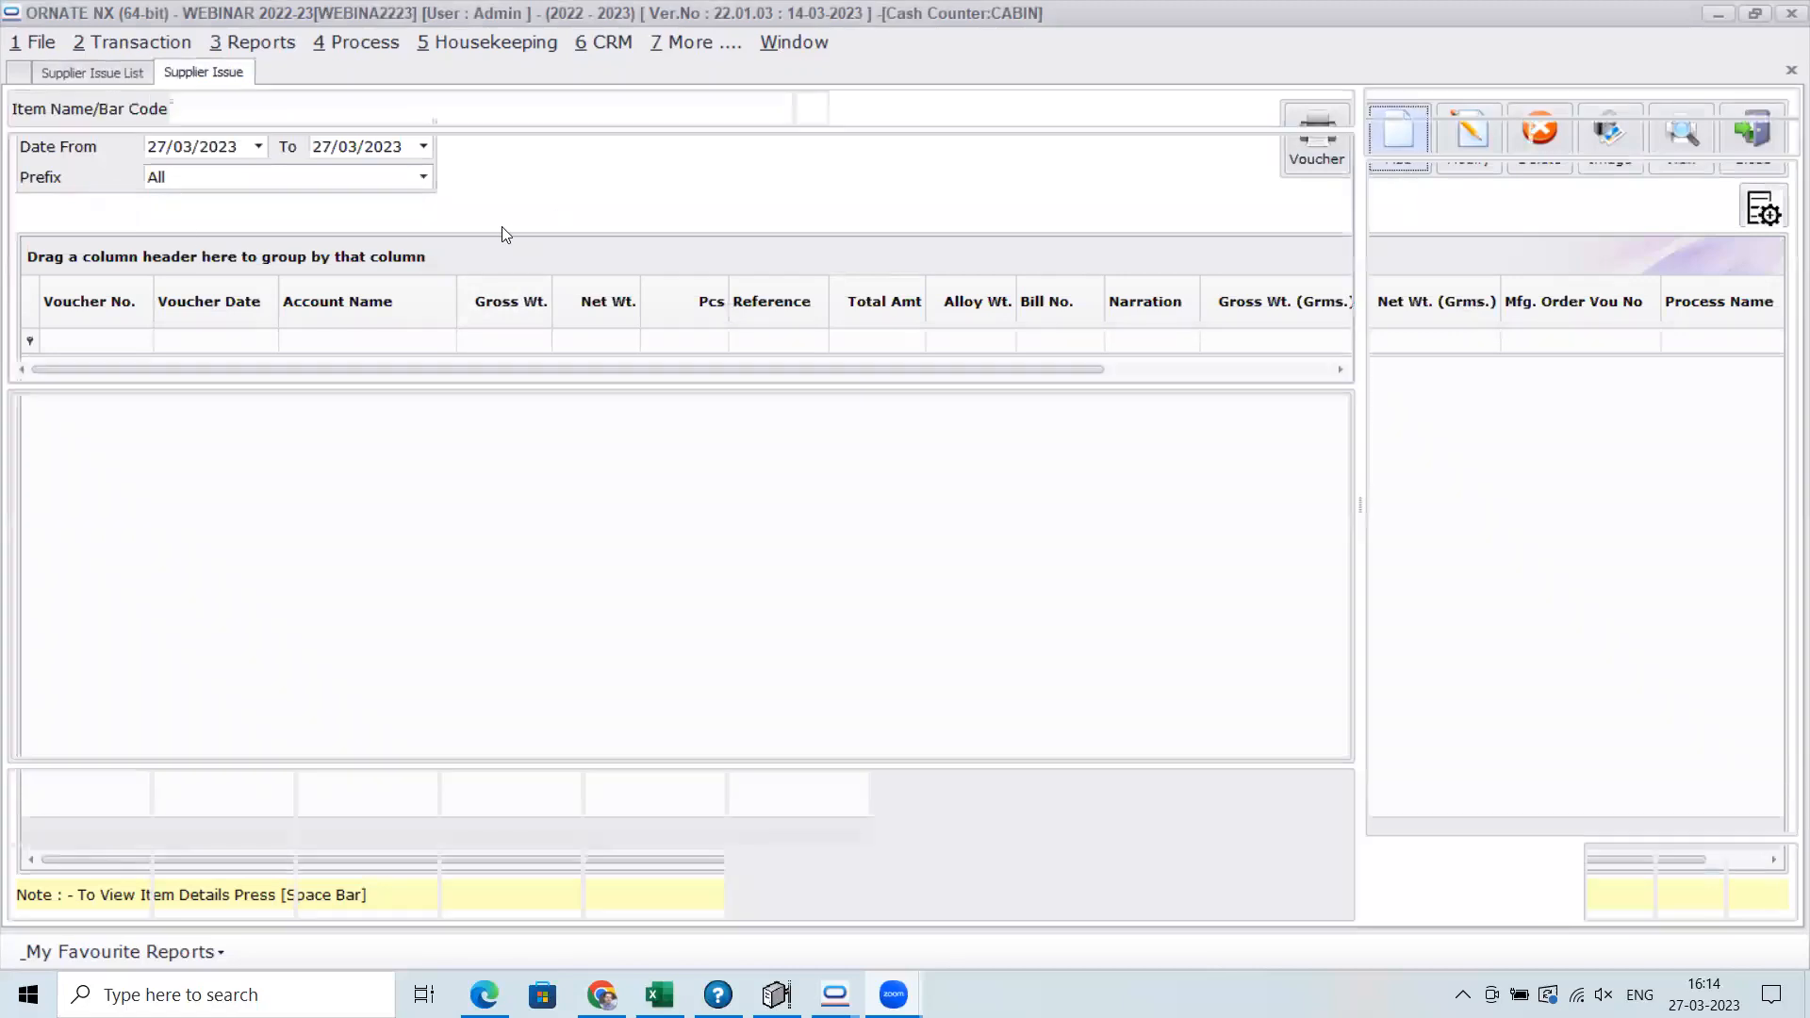
click(290, 469)
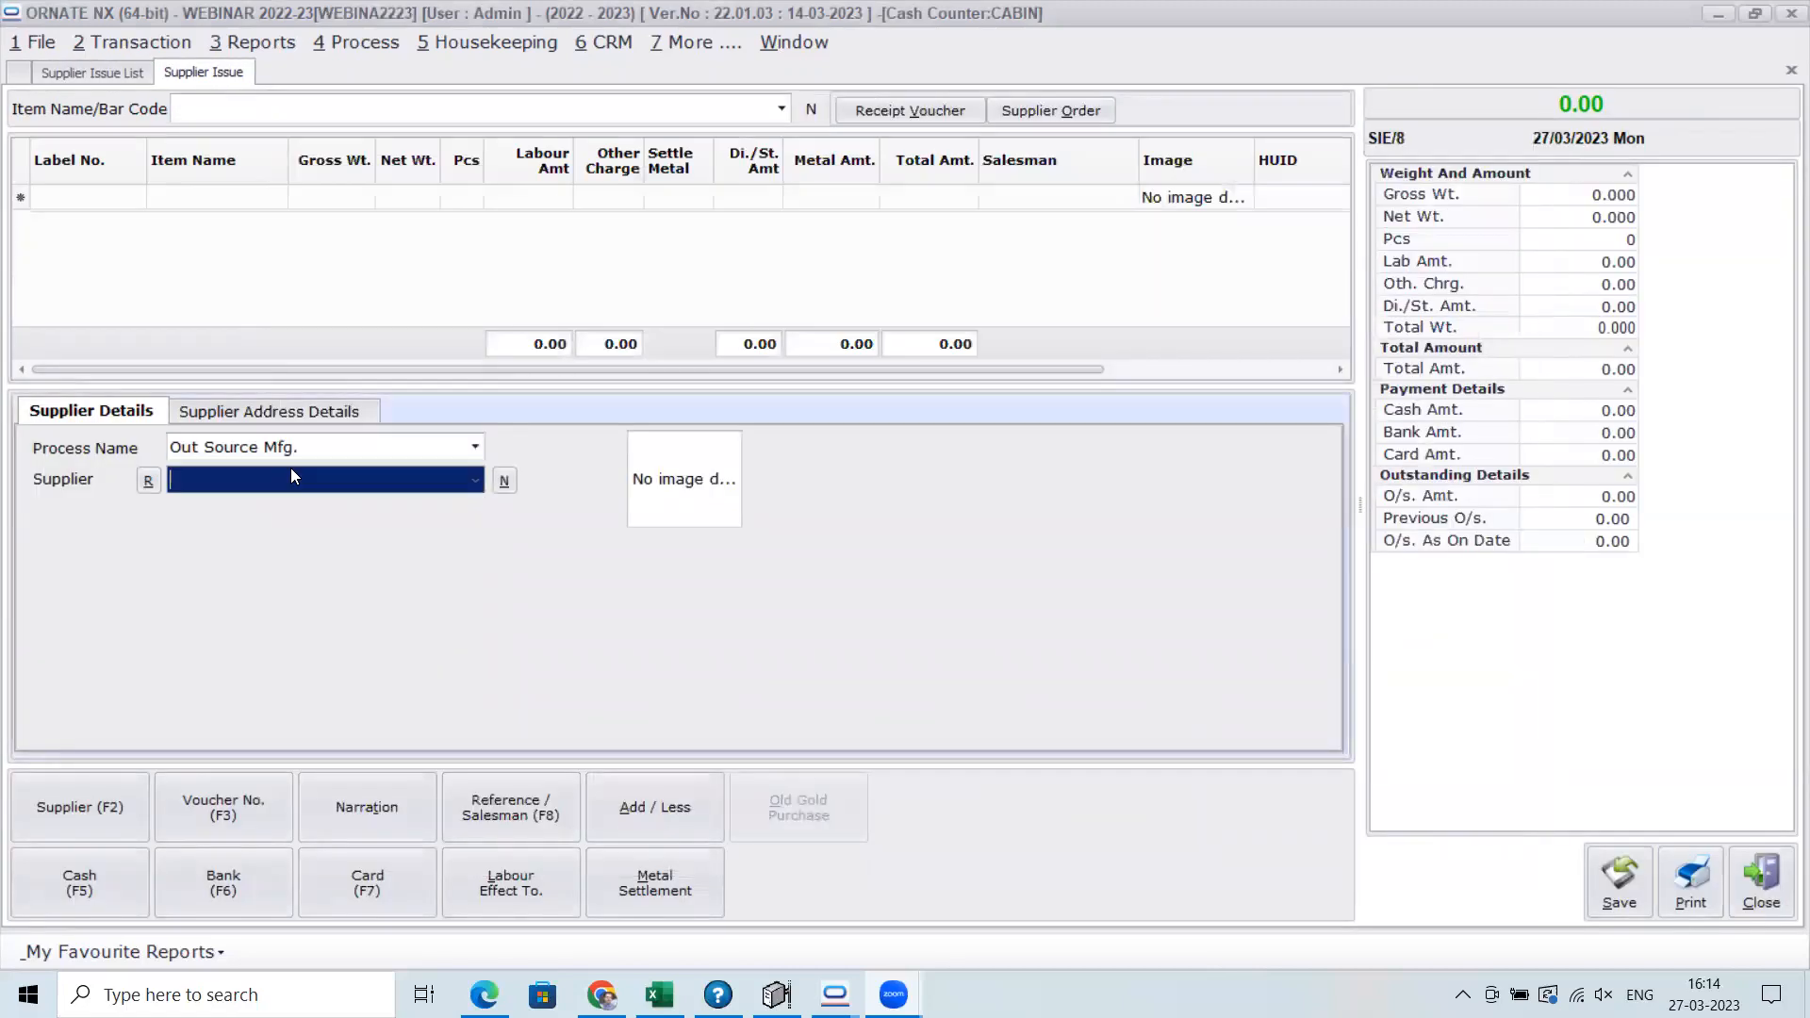
text(aari)
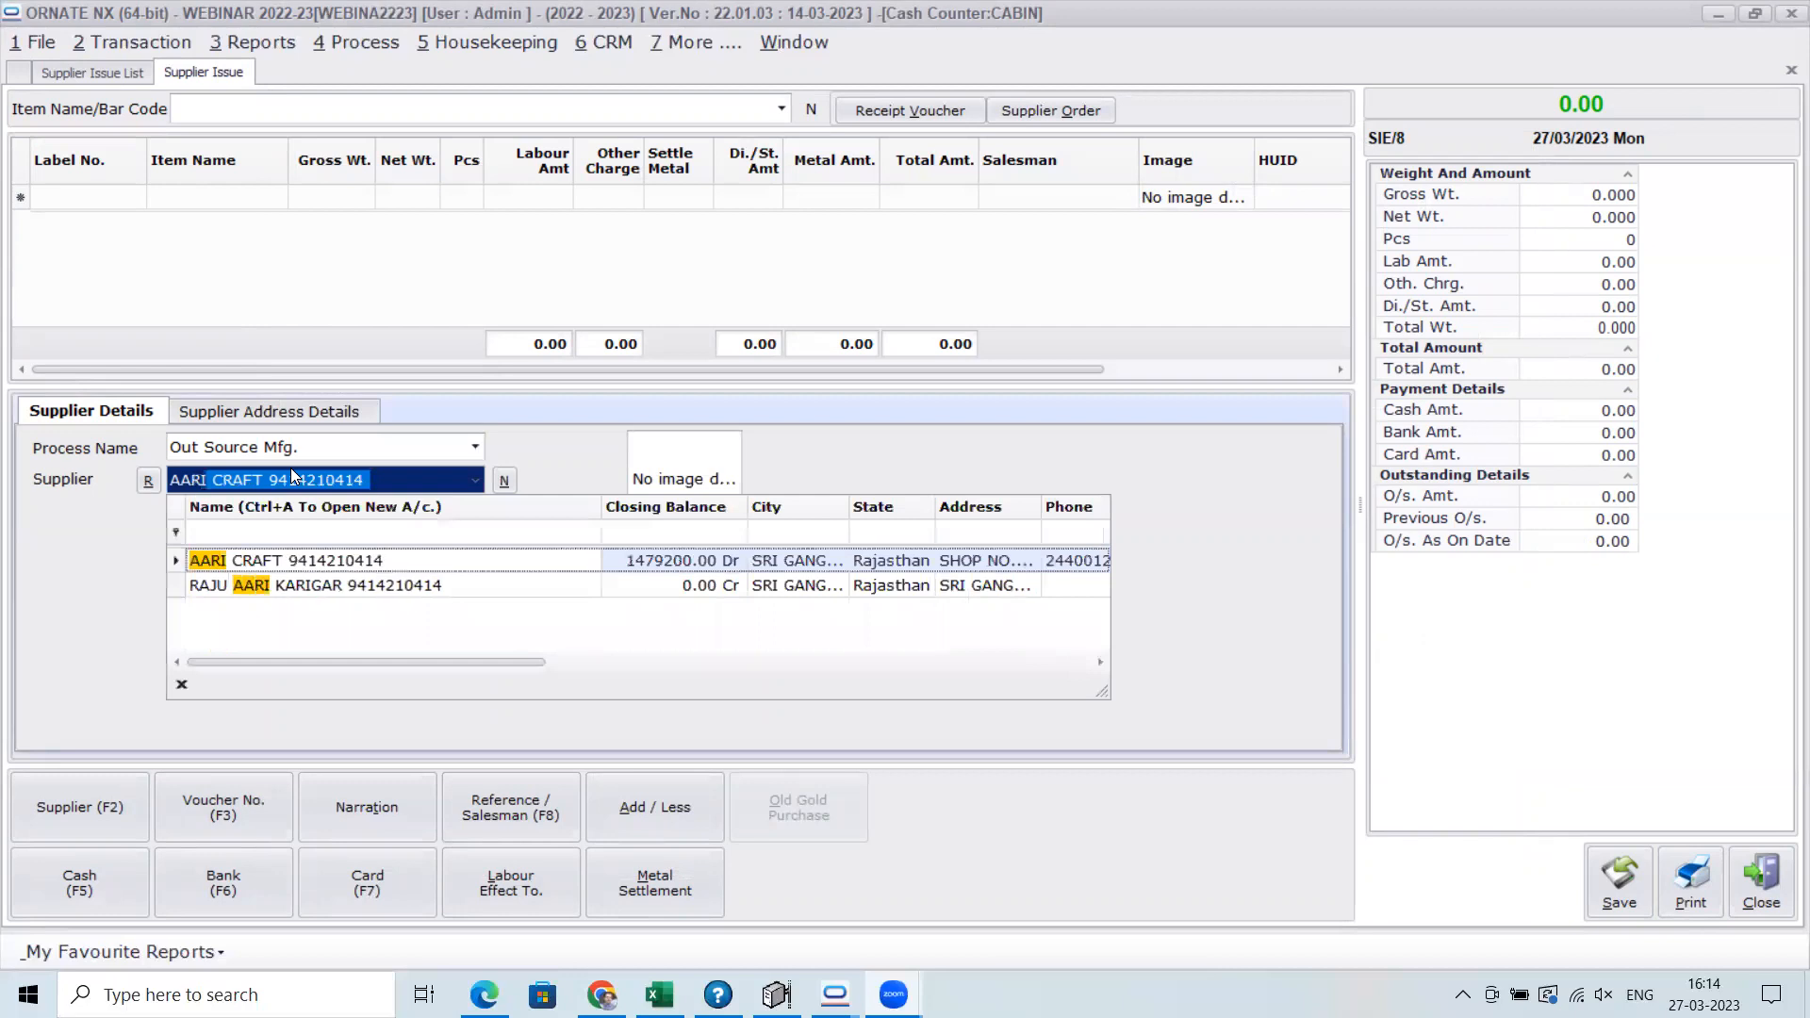
key(Return)
Add GOLD 24 KT to the AARI CRAFT issue as an Ad-hoc job with a gross weight of 100
click(330, 109)
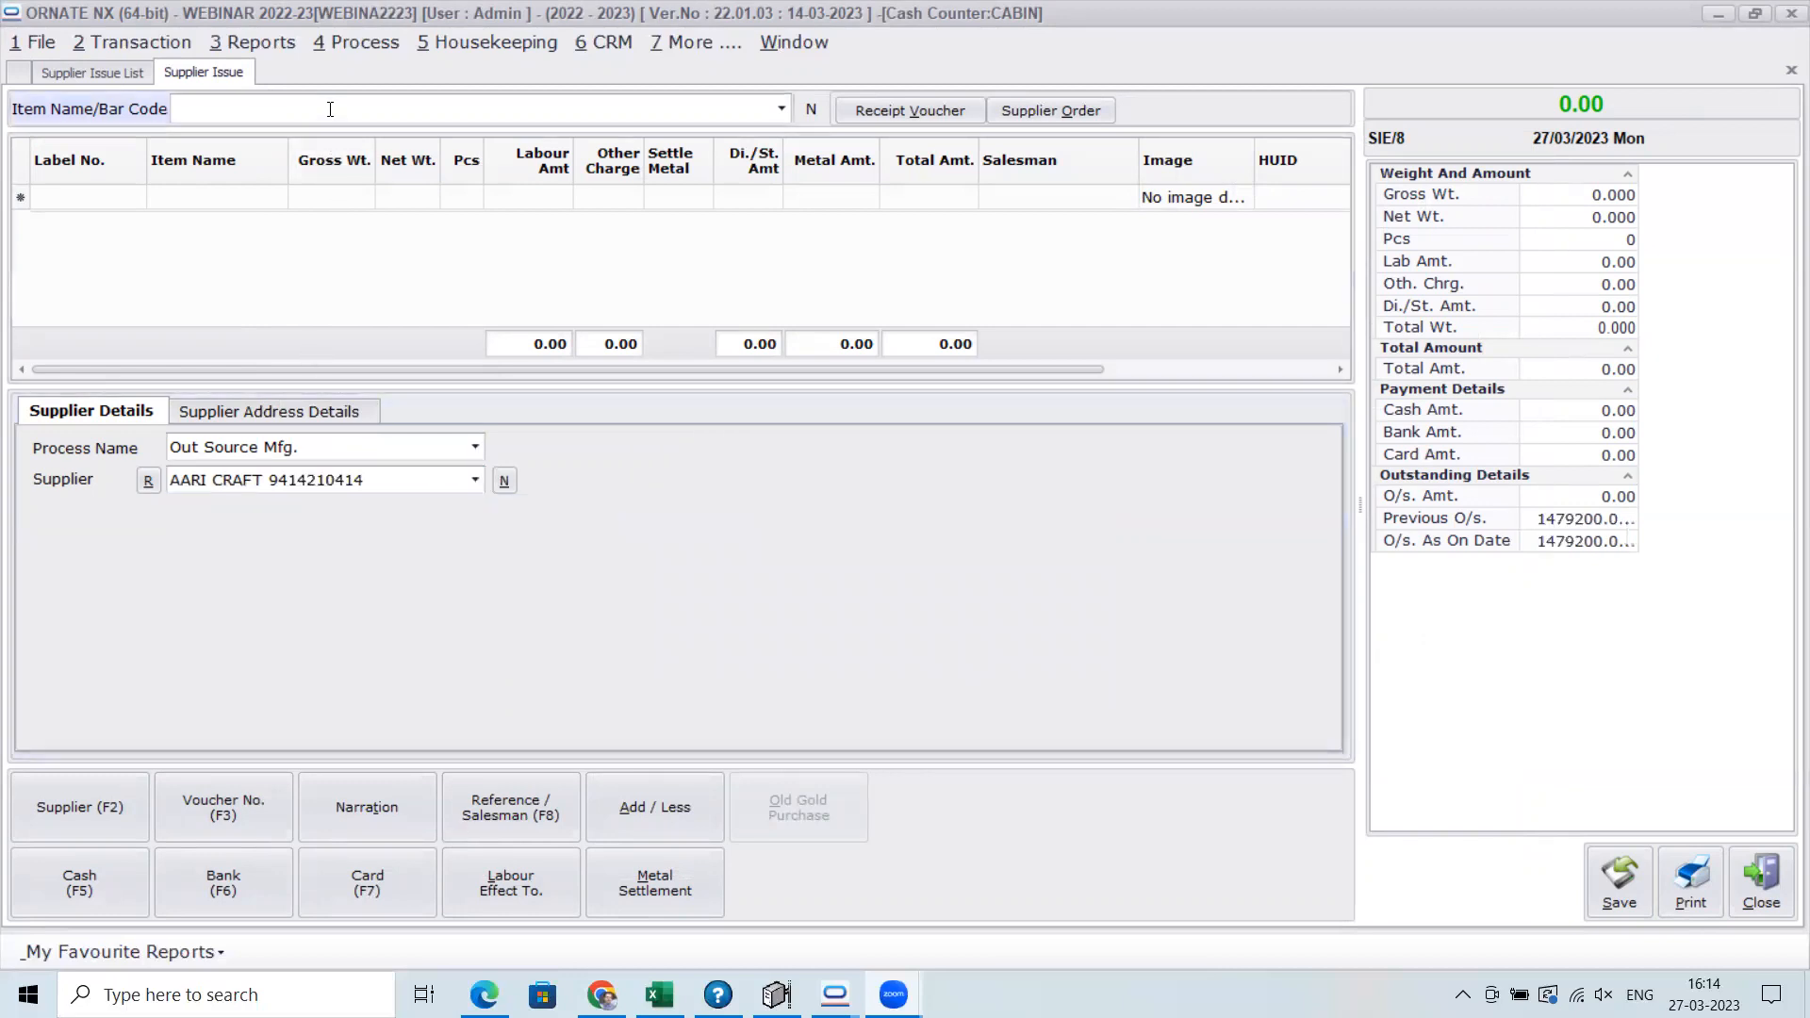
text(gold 24 KT)
key(Return)
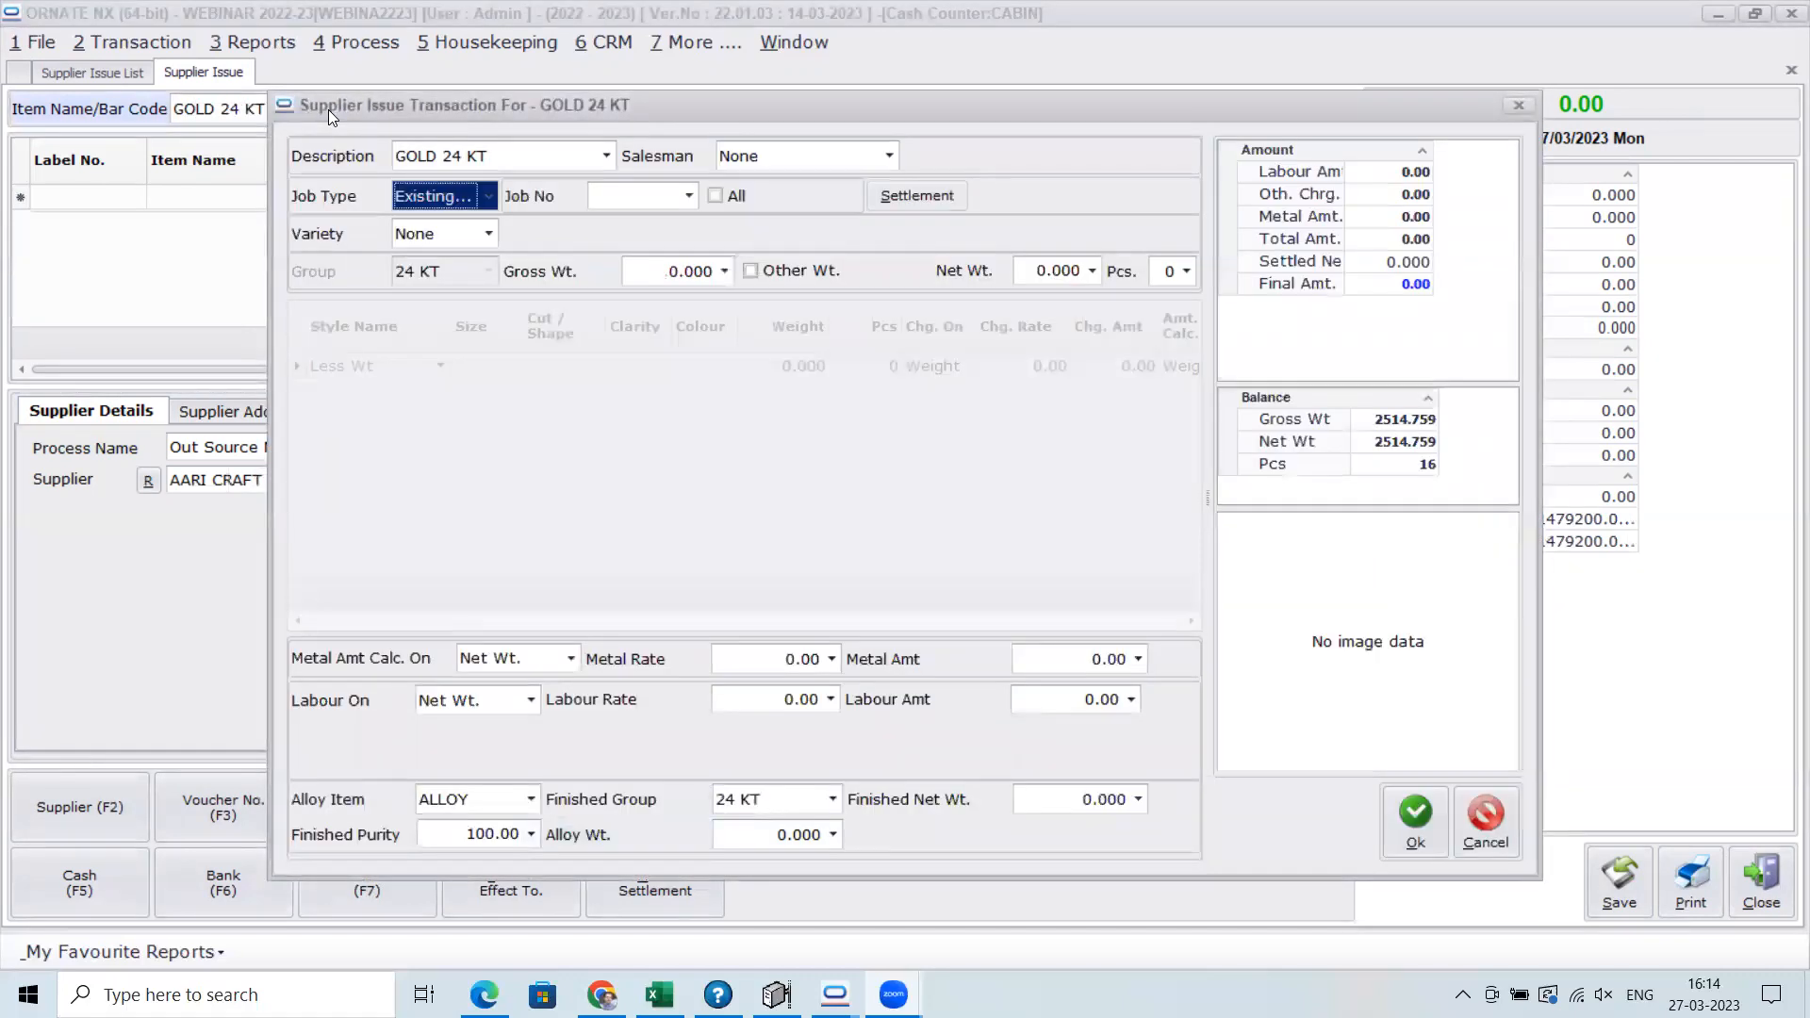
key(alt+Down)
key(Down)
key(Return)
key(Return)
text(100)
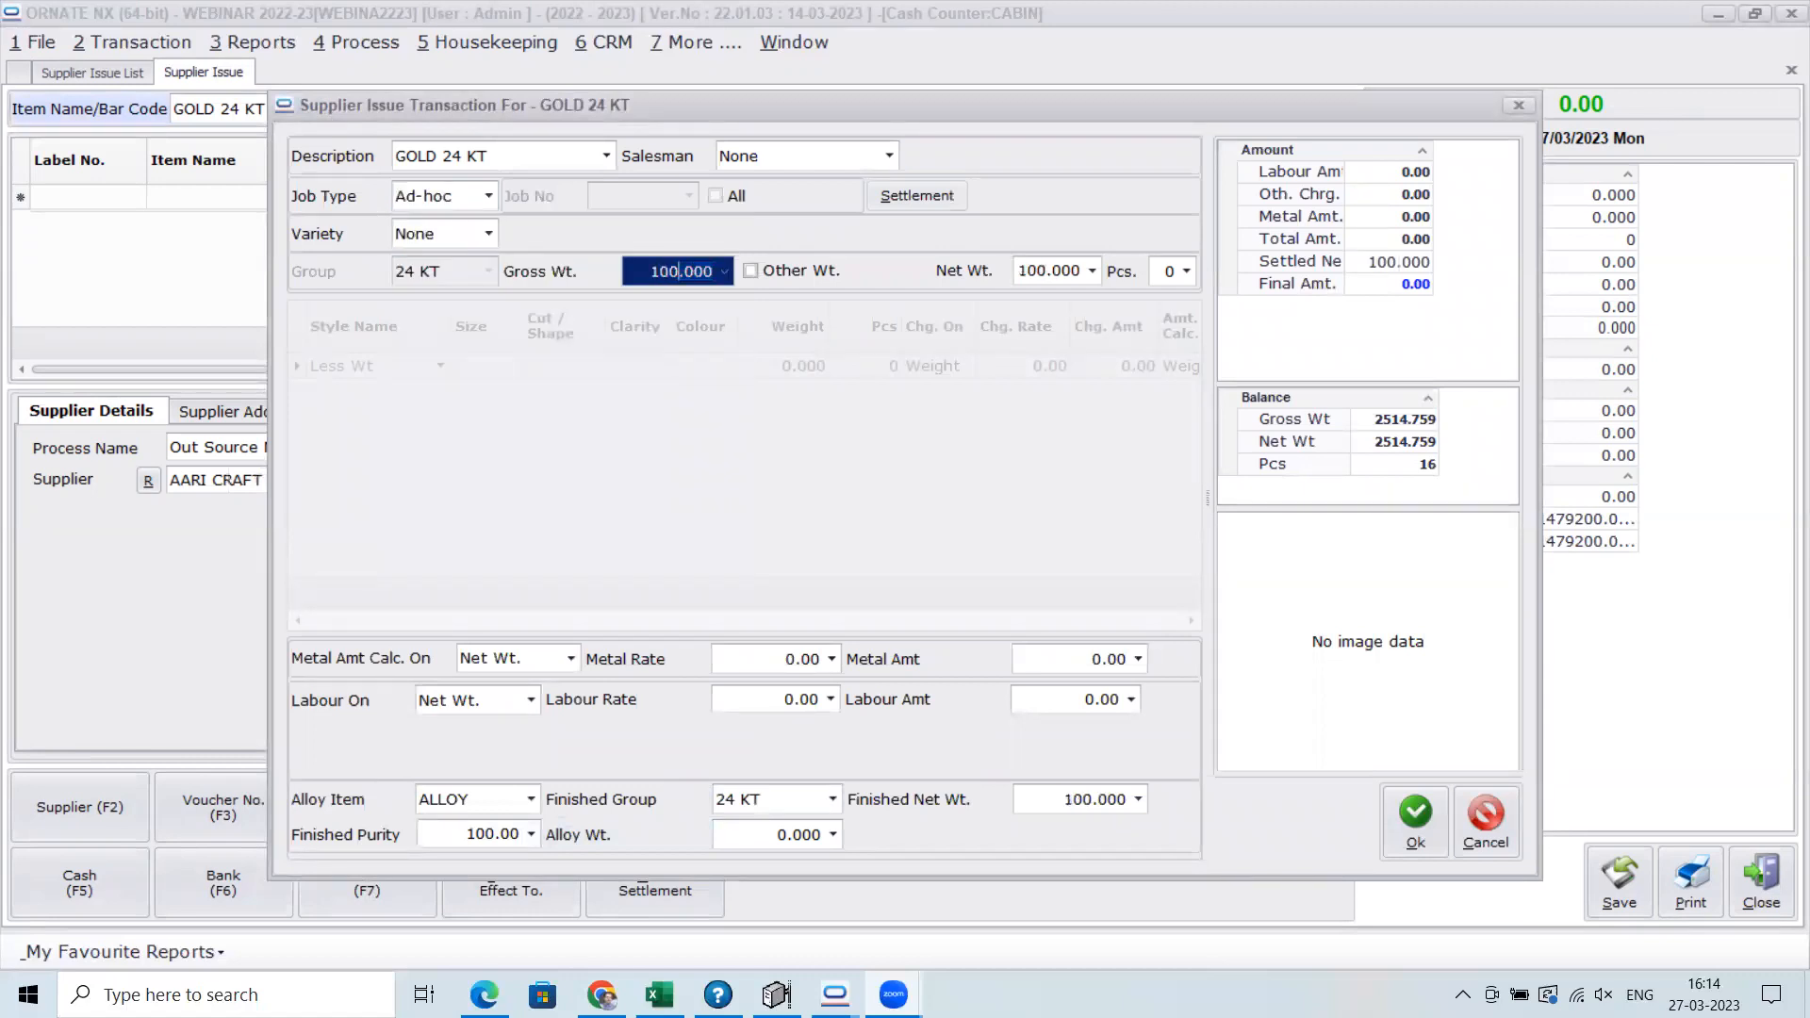
Choose 18 KT as the finished group to check AARI CRAFT's purity, and close the item and voucher without saving
click(832, 799)
click(803, 470)
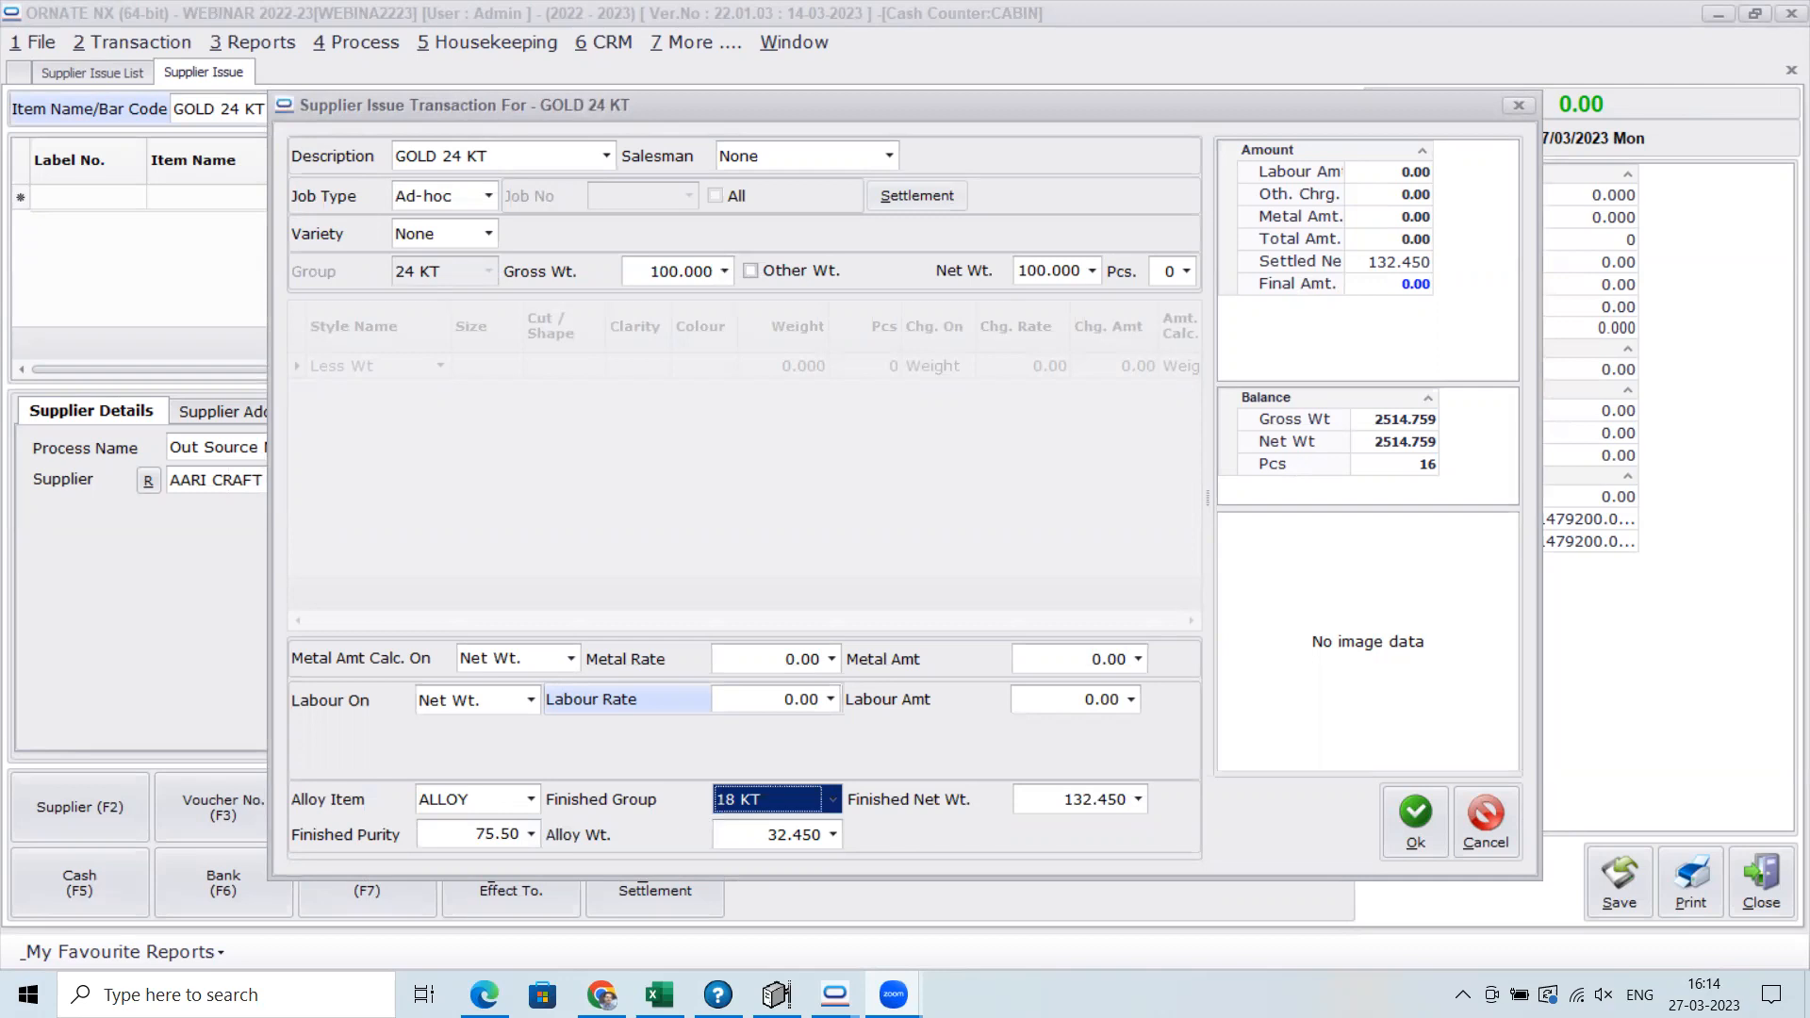
click(1473, 827)
click(1747, 890)
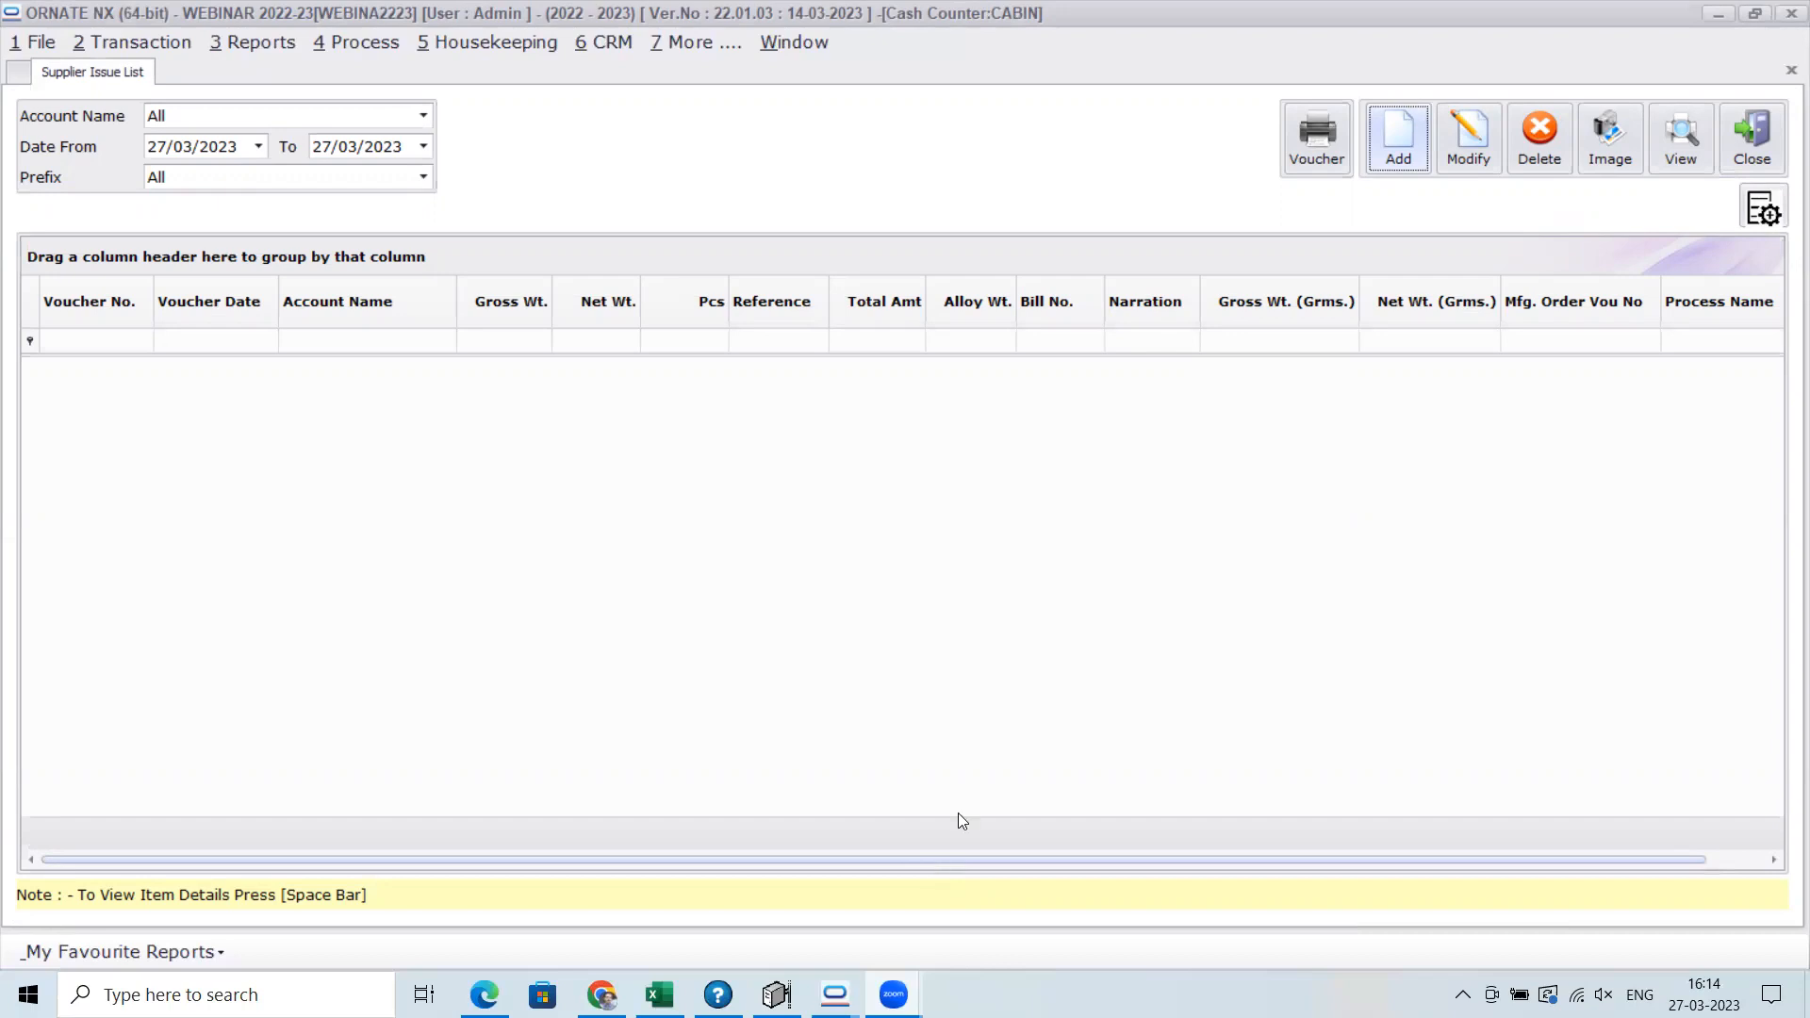
Review the supplier issue and receipt options in the Environment Setting and leave them without applying changes
click(480, 39)
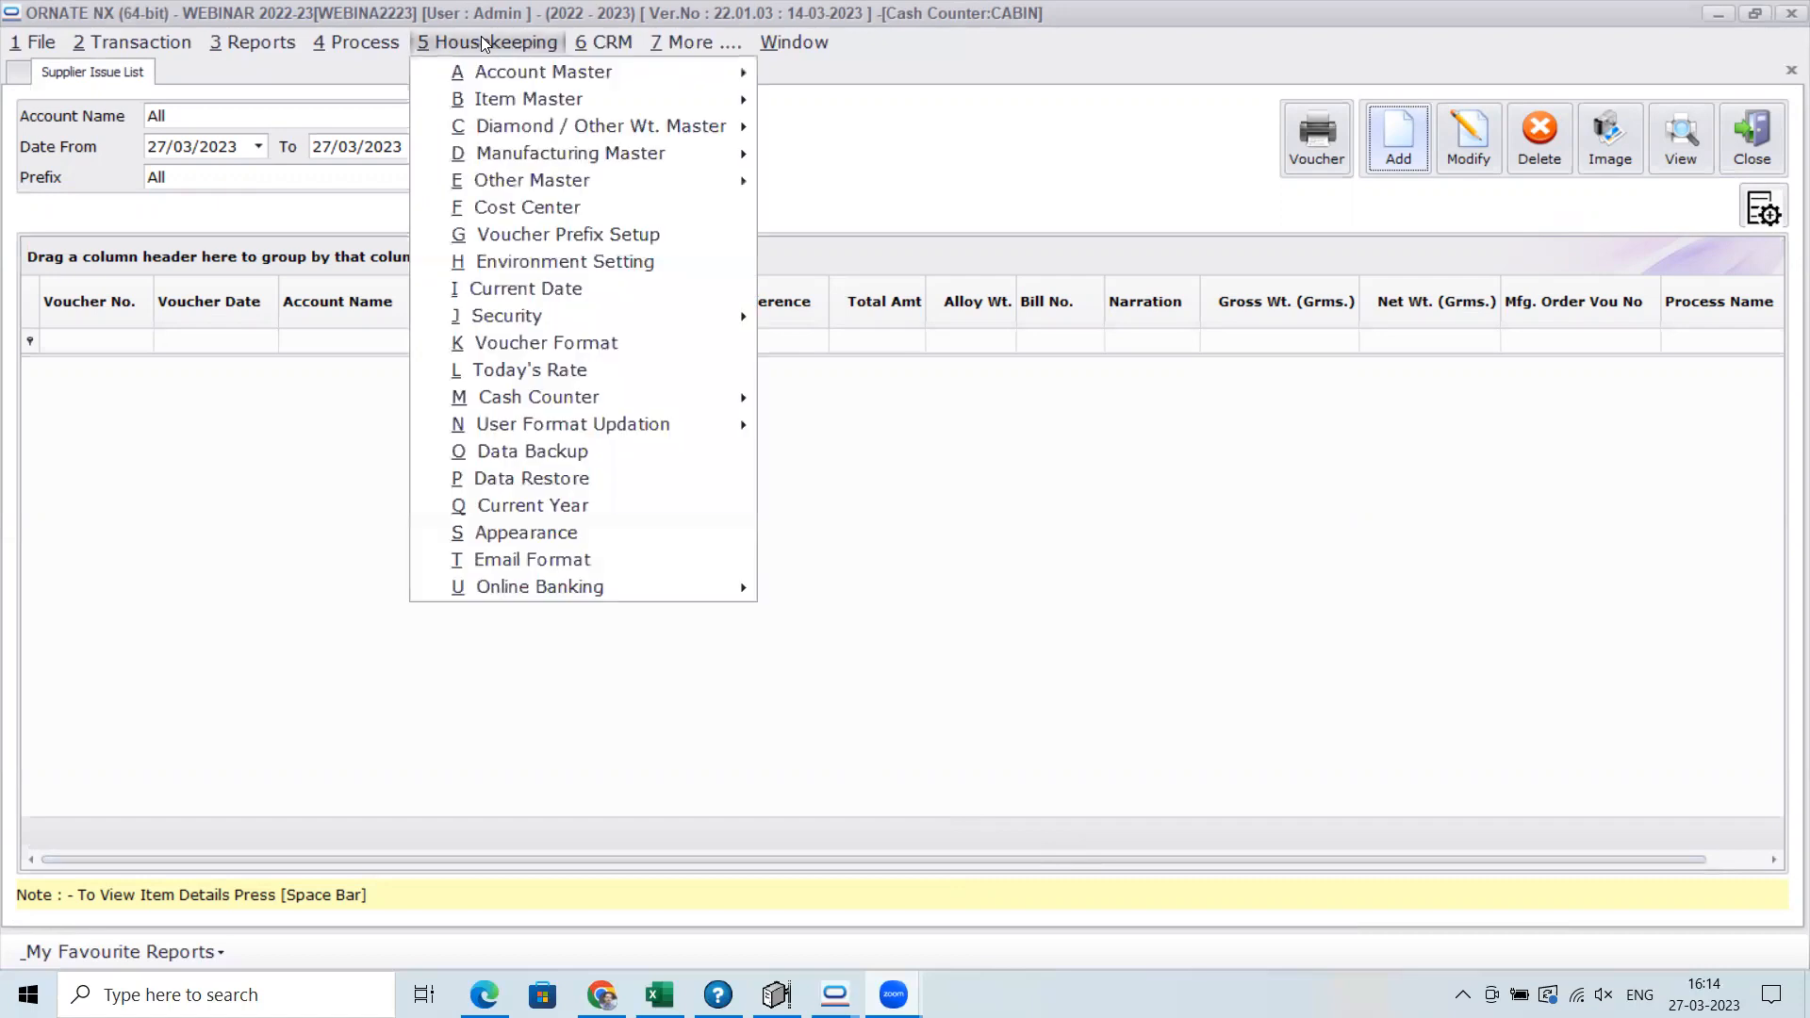
click(520, 261)
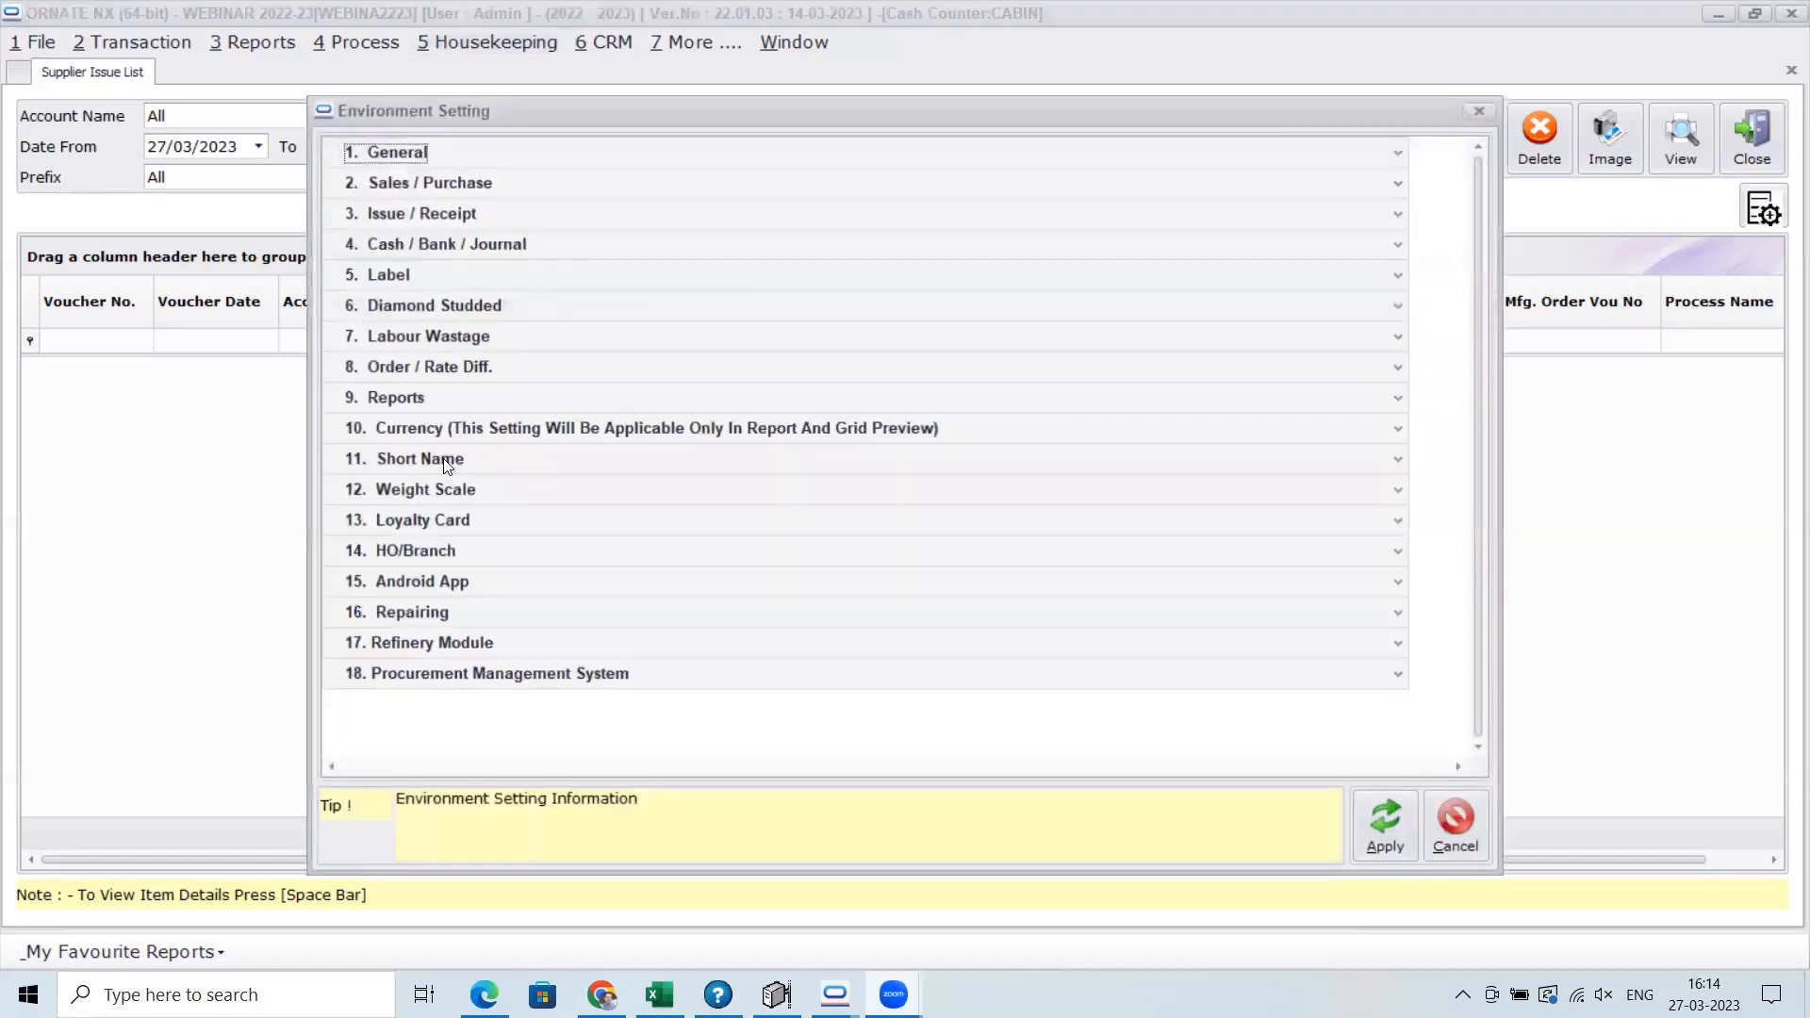
click(426, 215)
scroll(842, 589, down, 2)
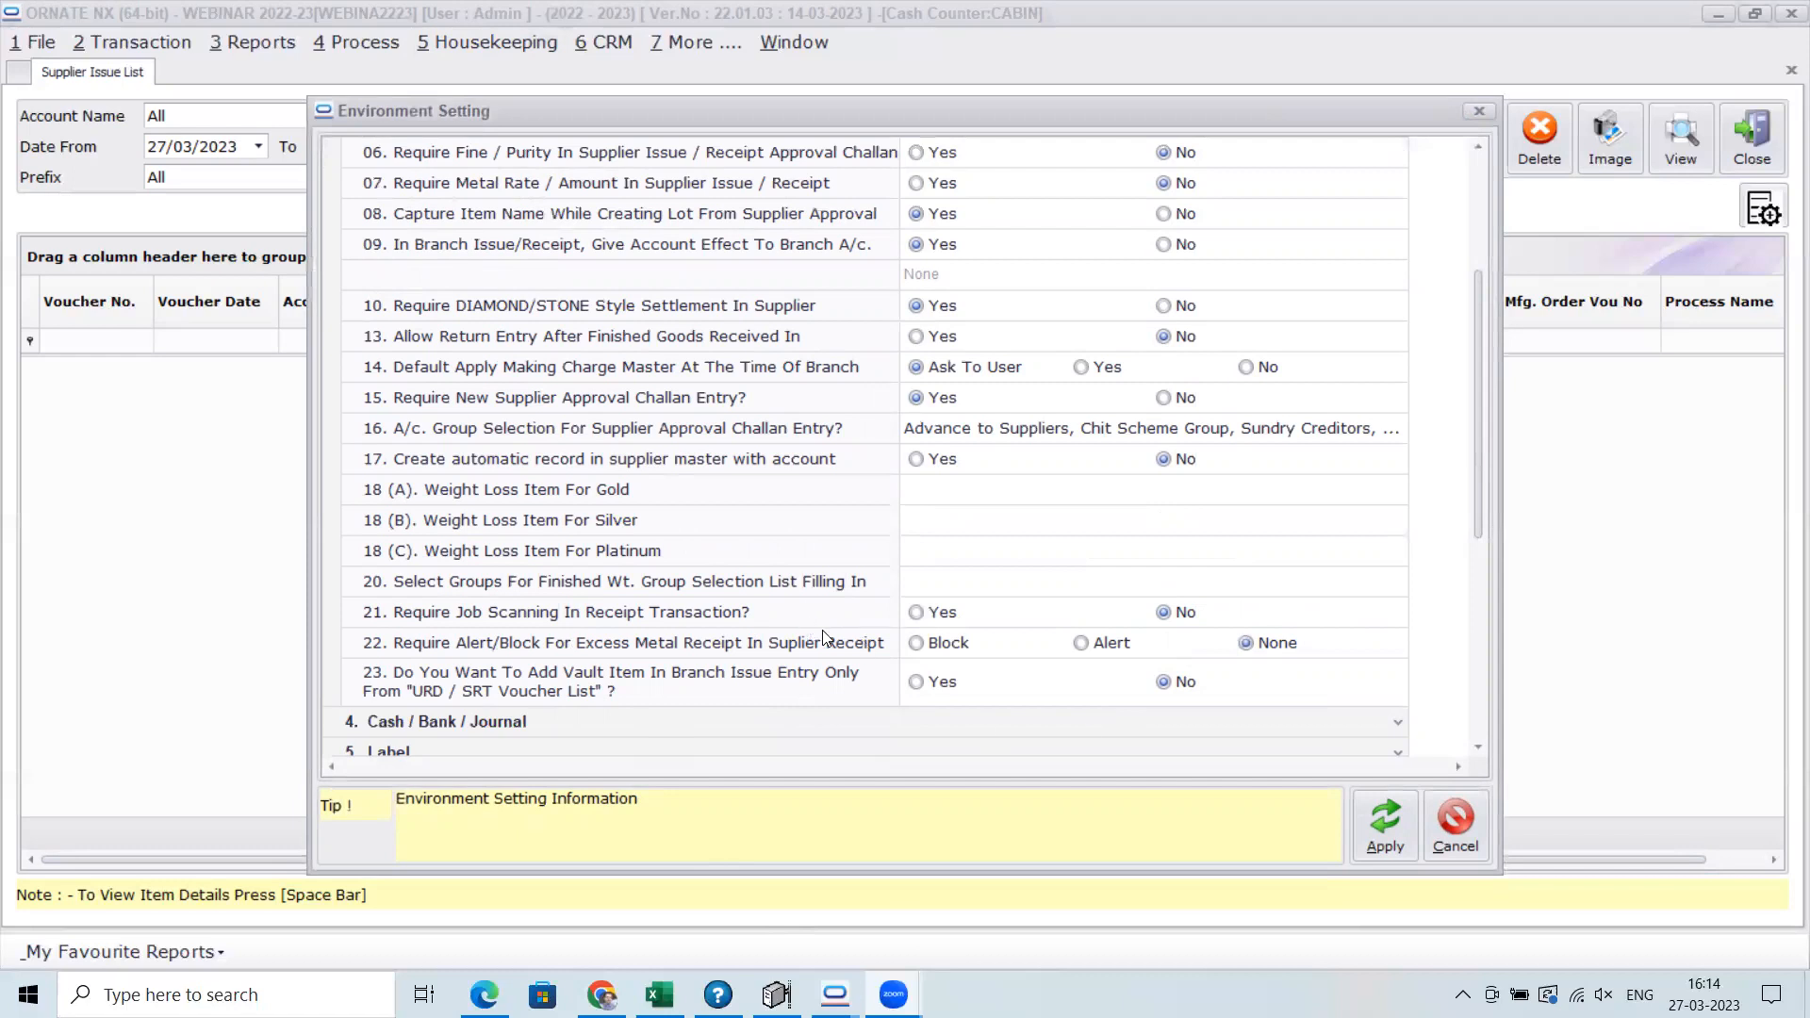
click(1456, 821)
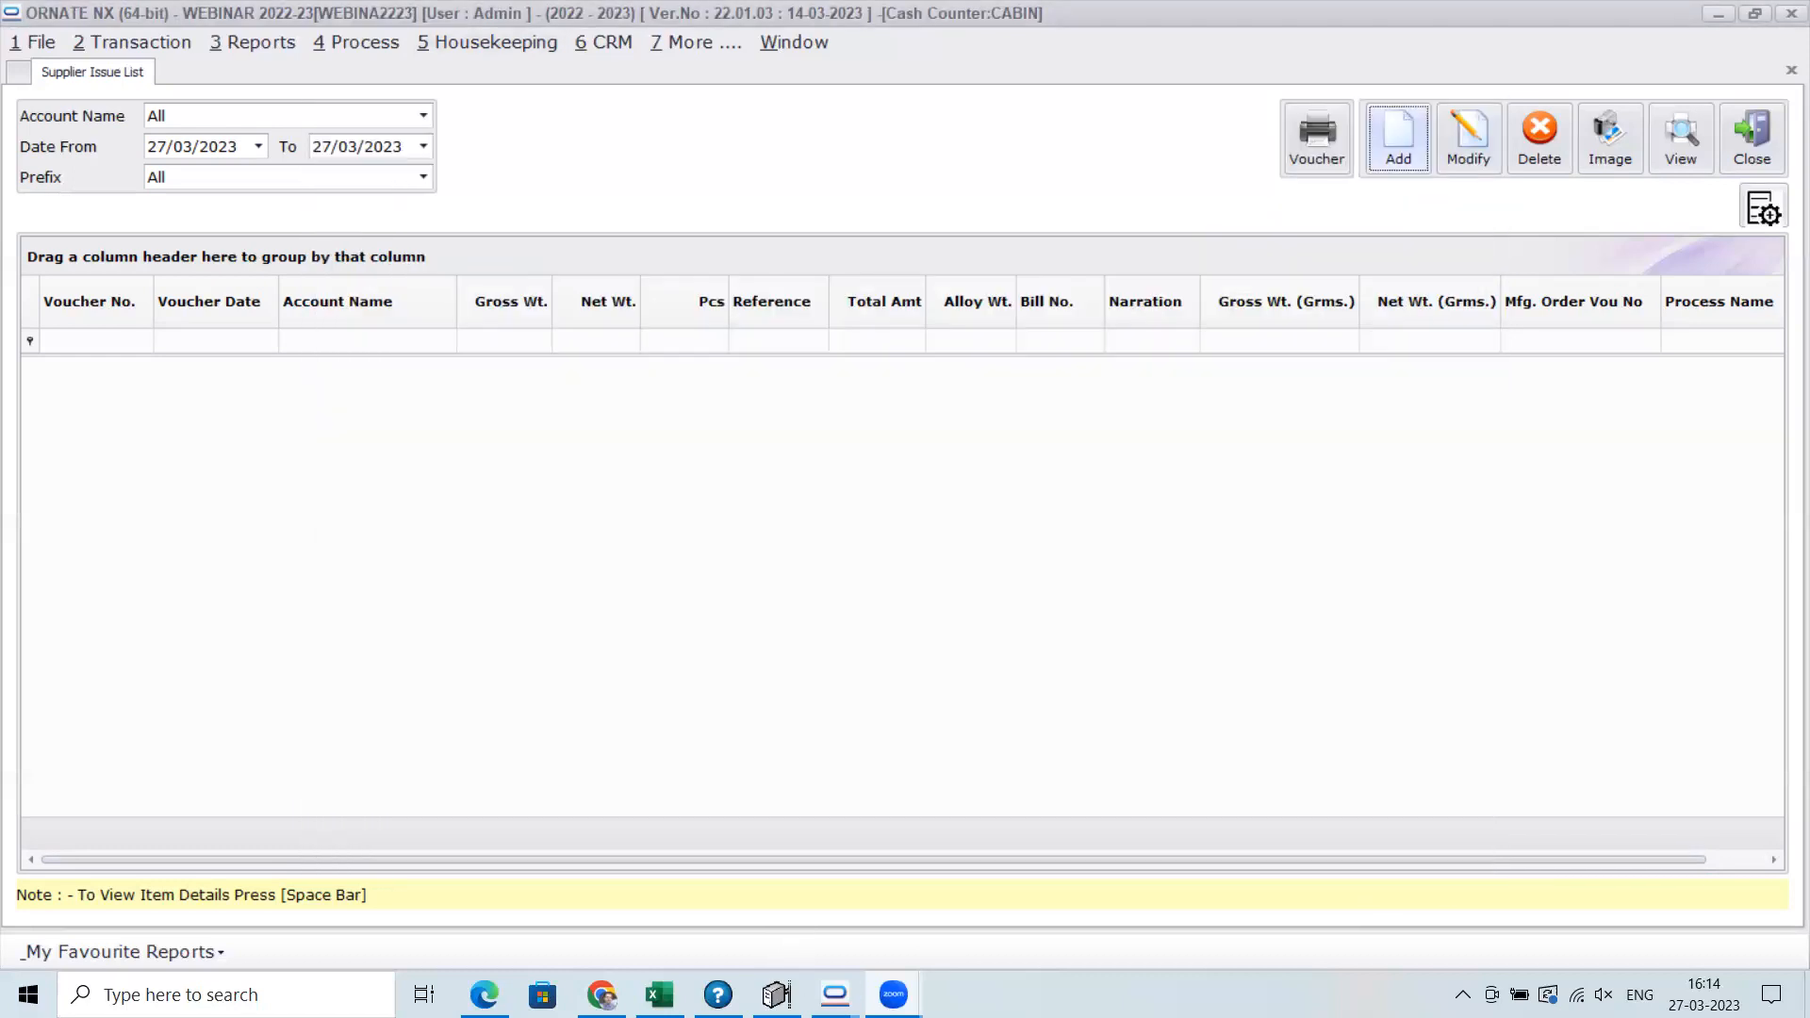
Switch to the ORNATE NX window of the MASTER company
mouse_move(835, 994)
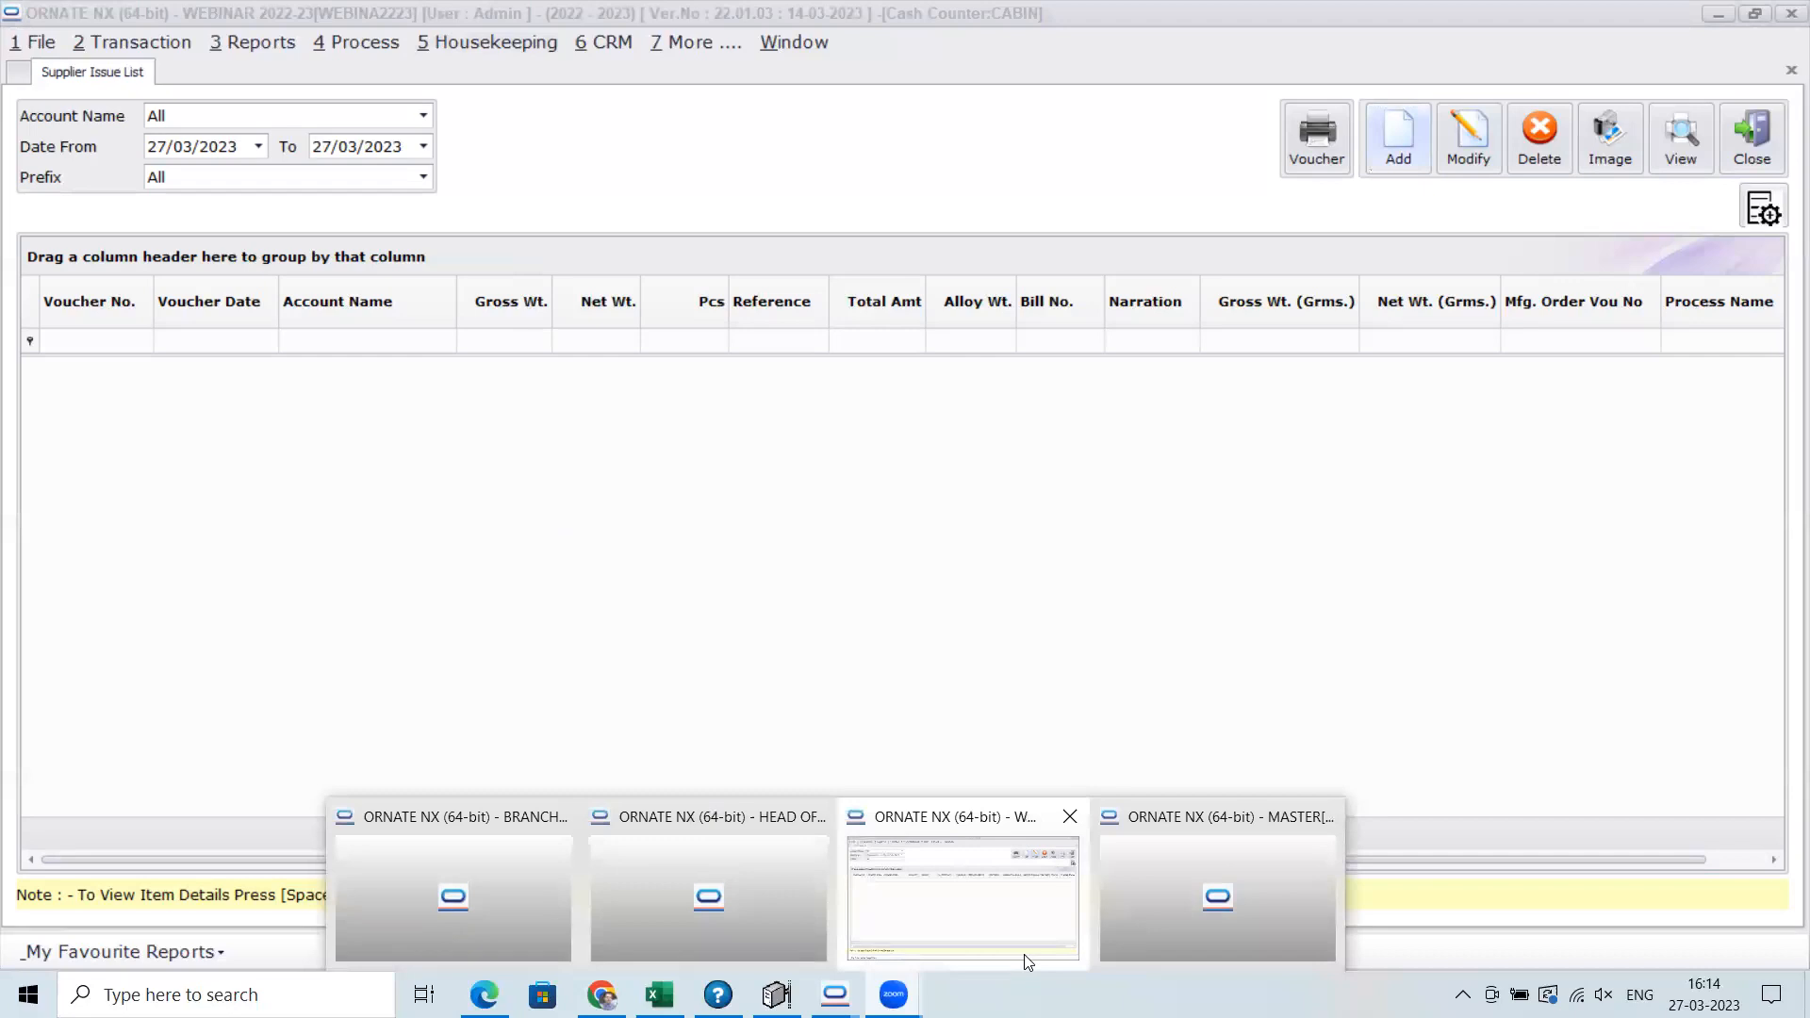
click(1295, 860)
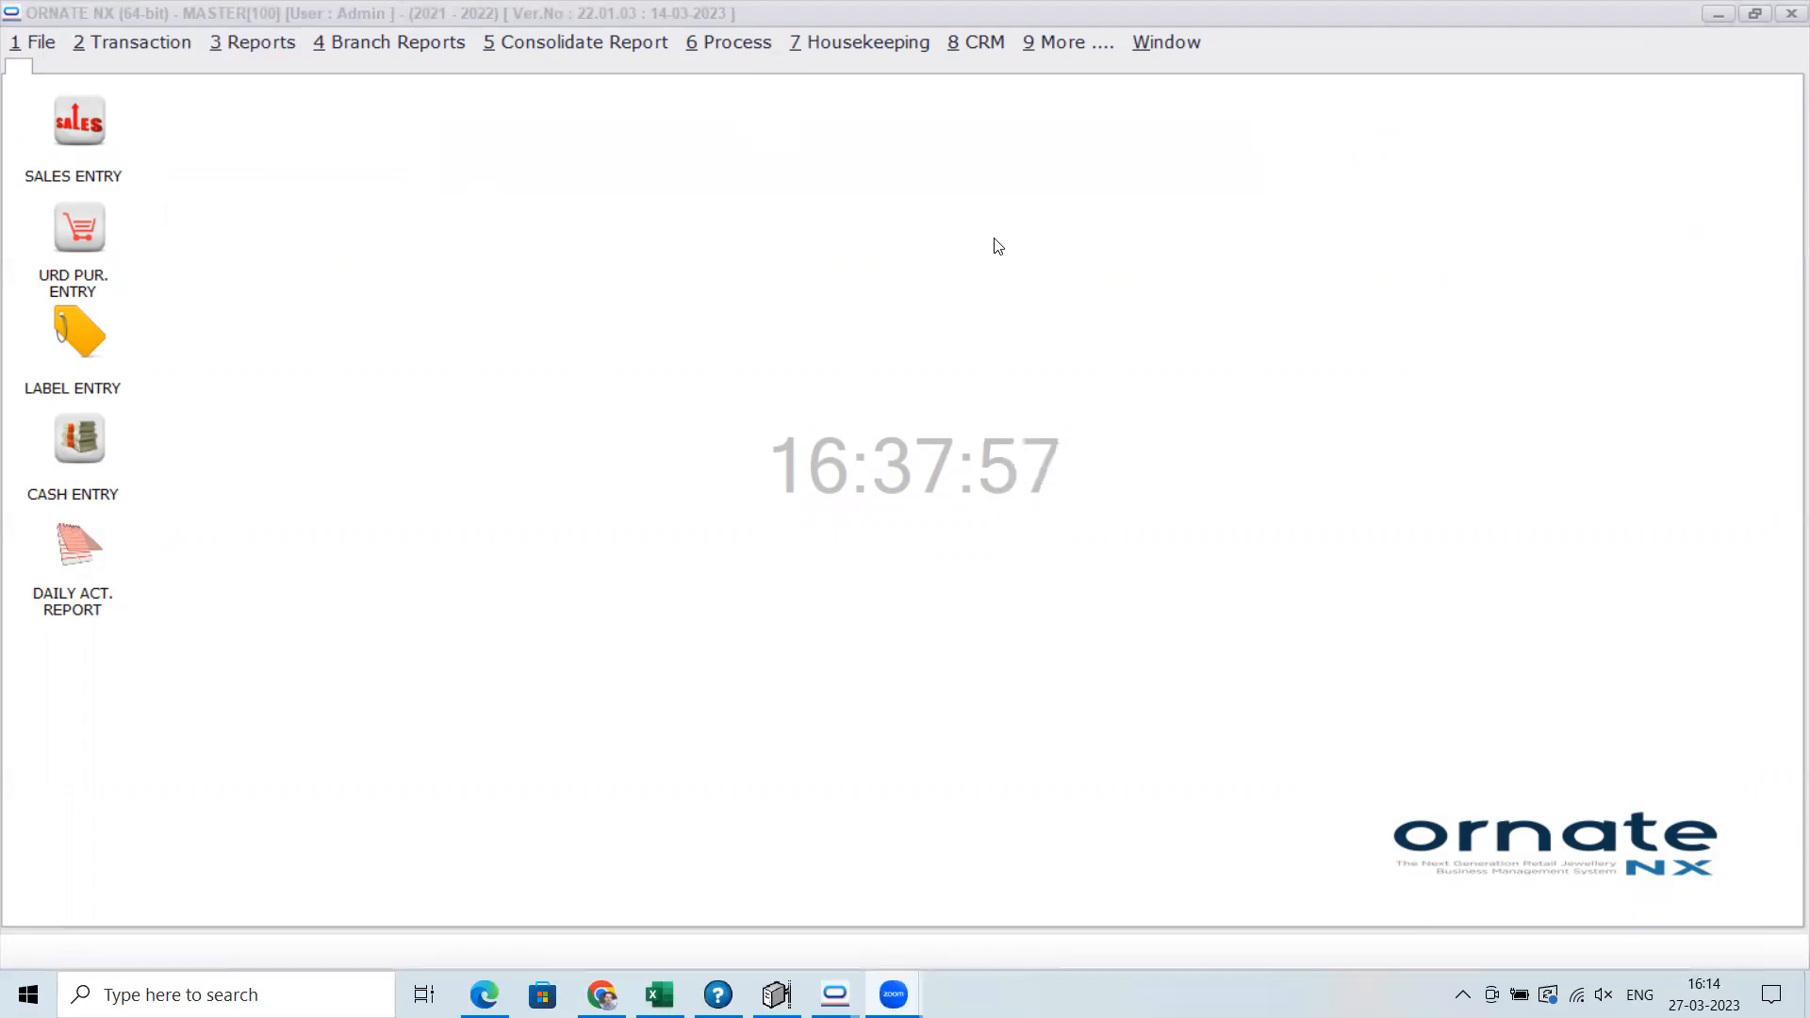
Review the supplier and branch issue and receipt options in the MASTER company's Environment Setting and leave them without applying changes
click(843, 43)
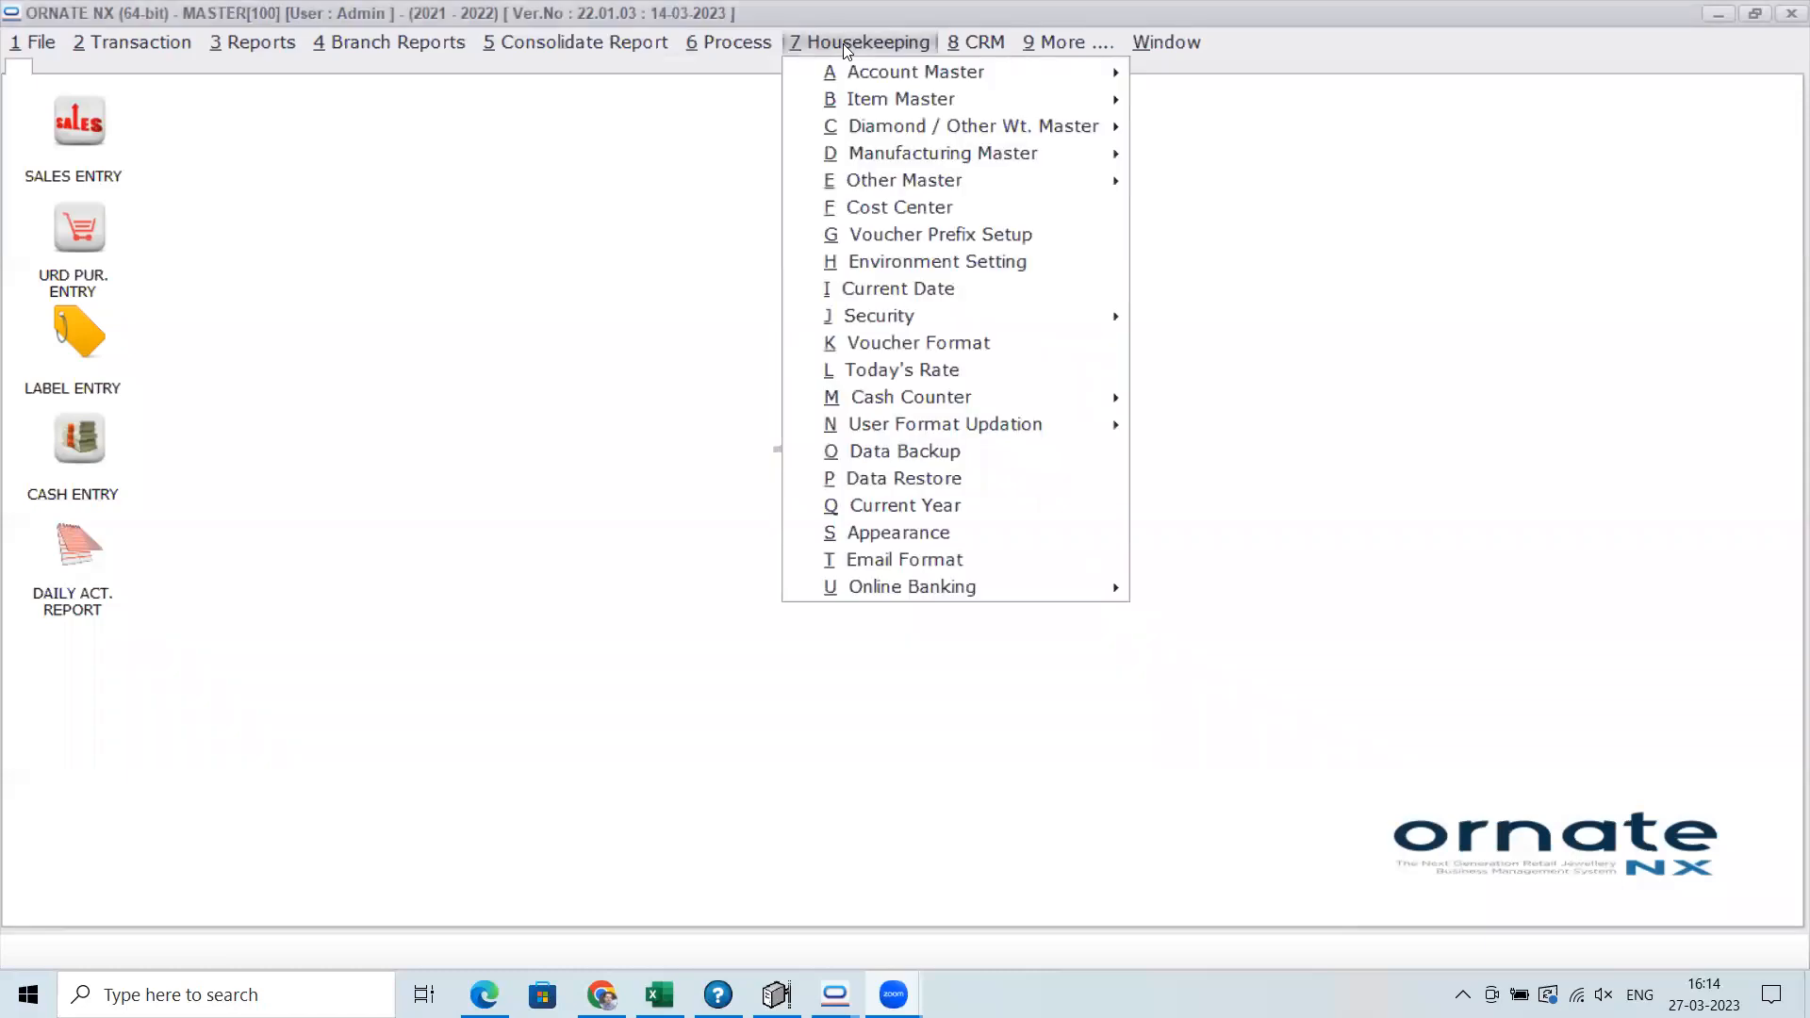
click(908, 264)
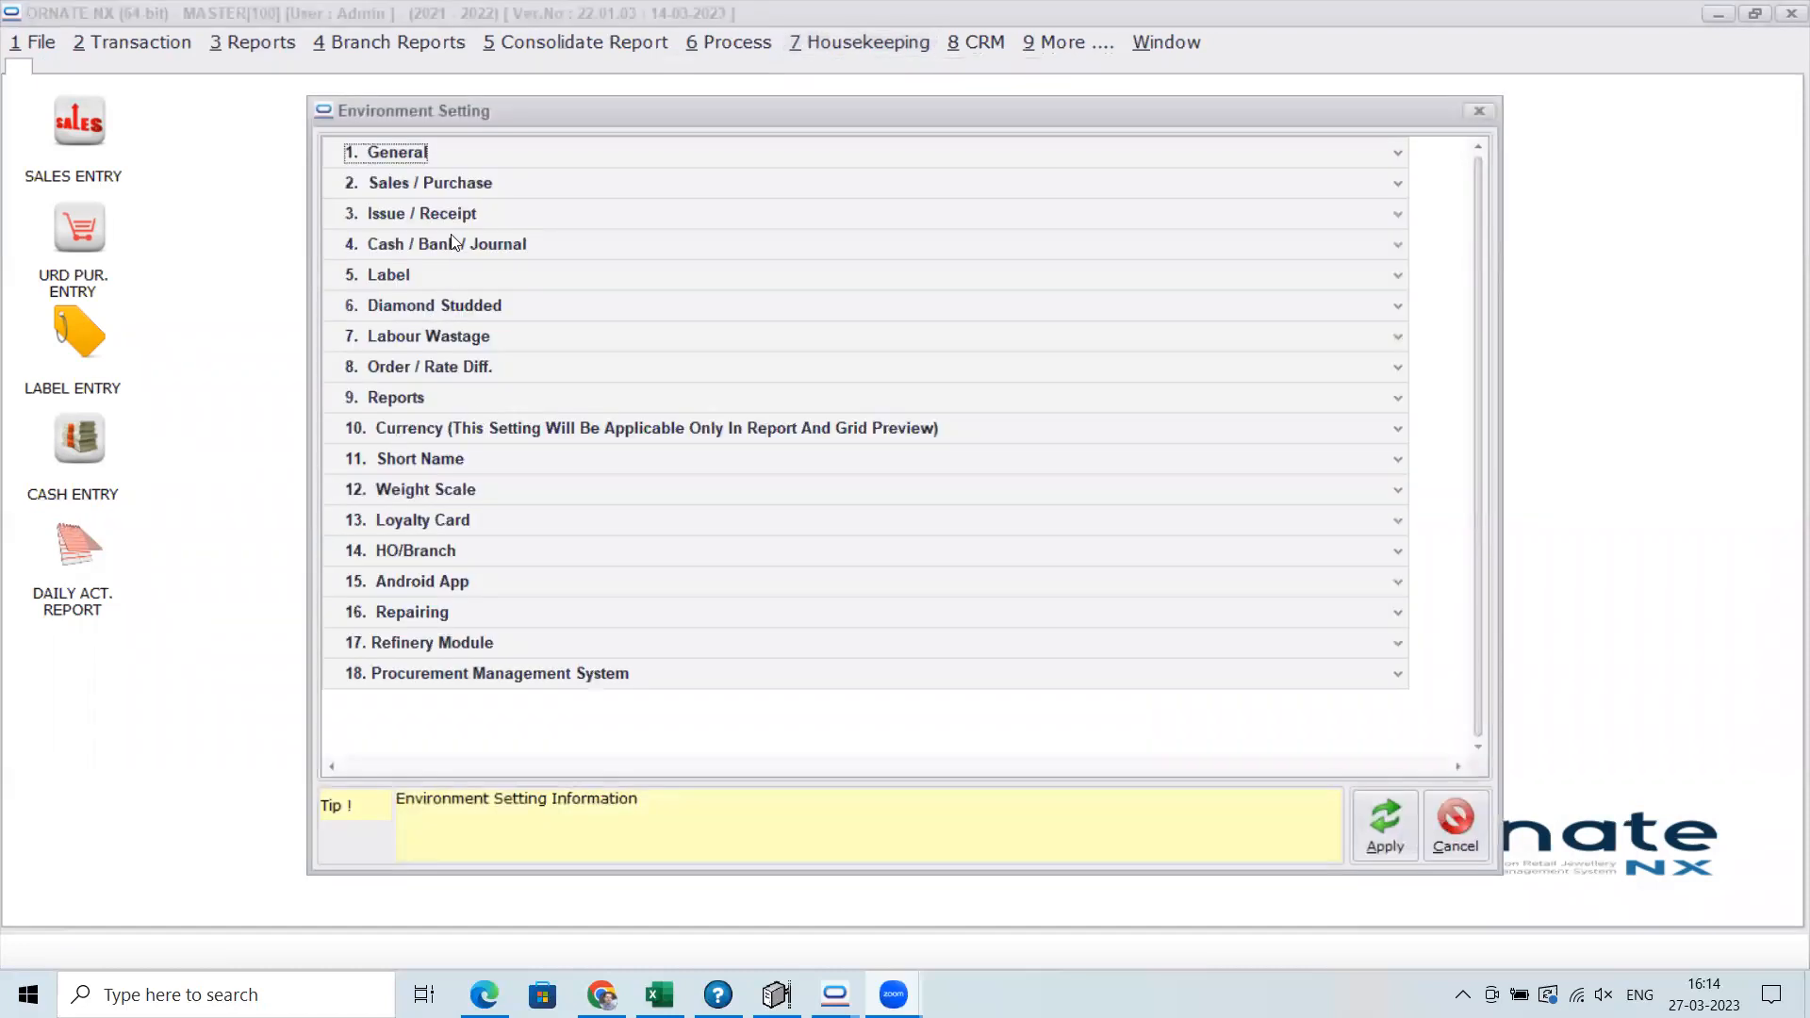
click(452, 217)
scroll(849, 474, down, 3)
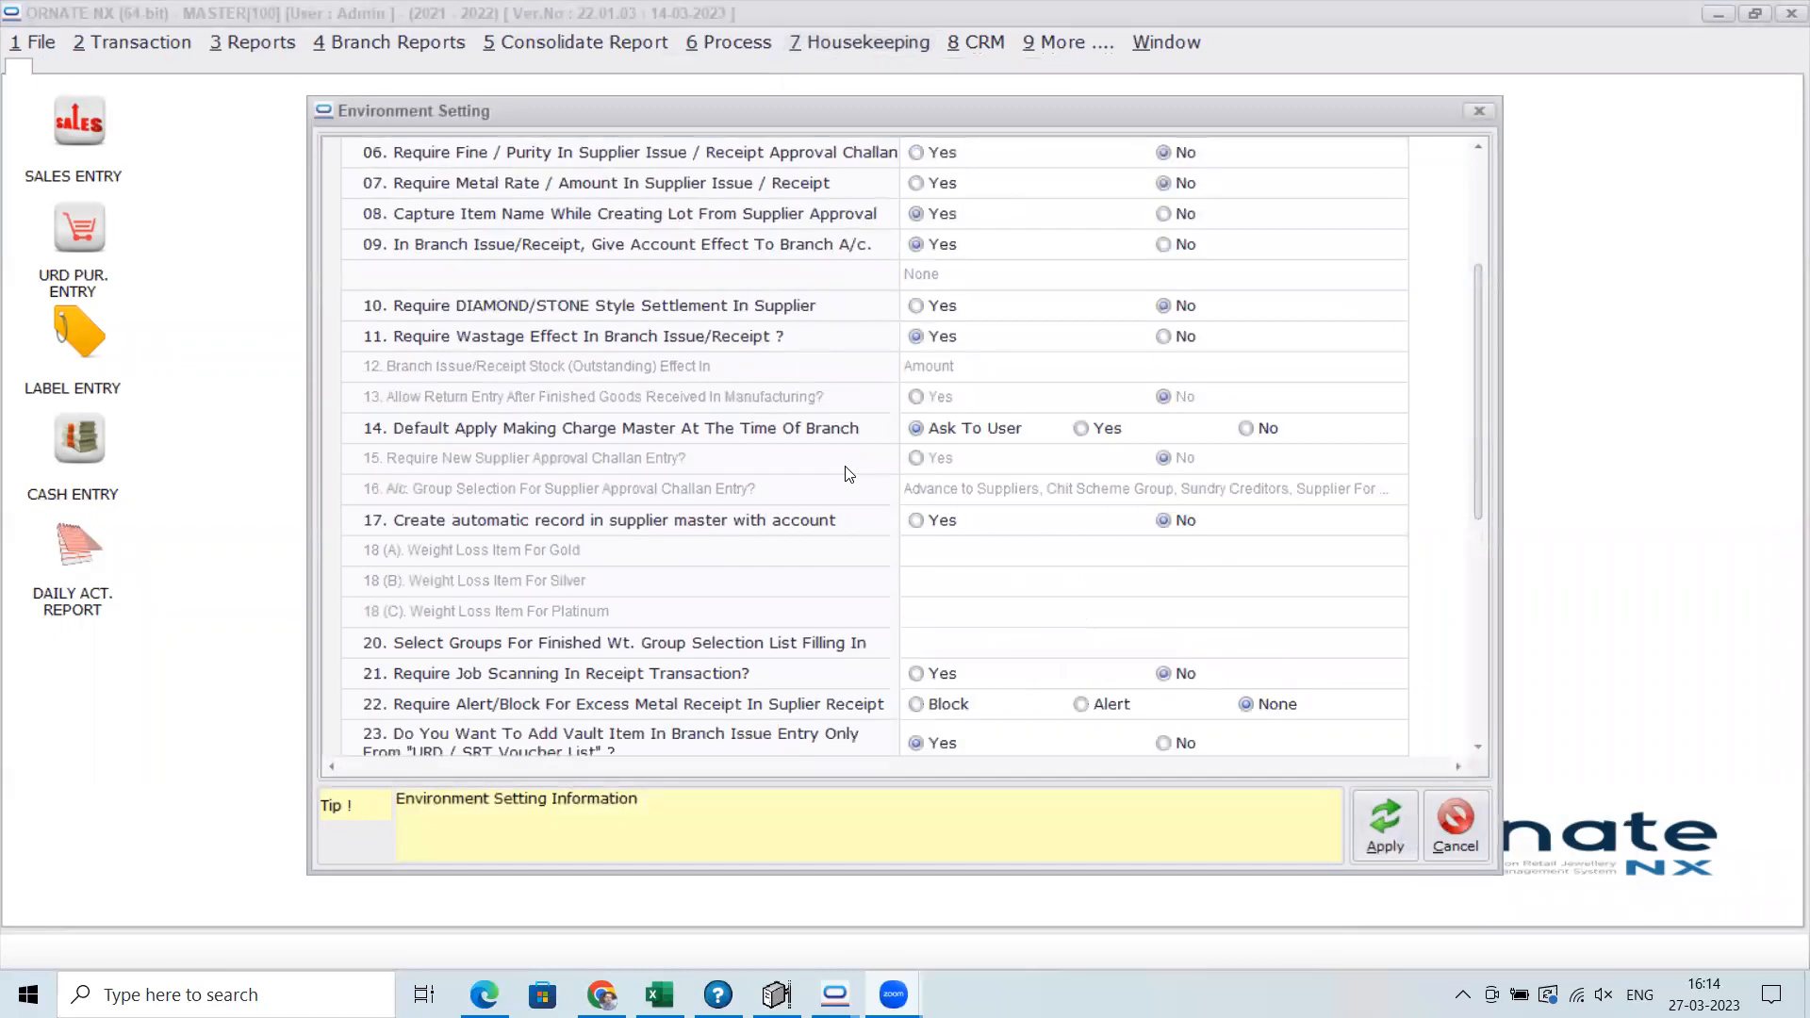
scroll(848, 474, down, 1)
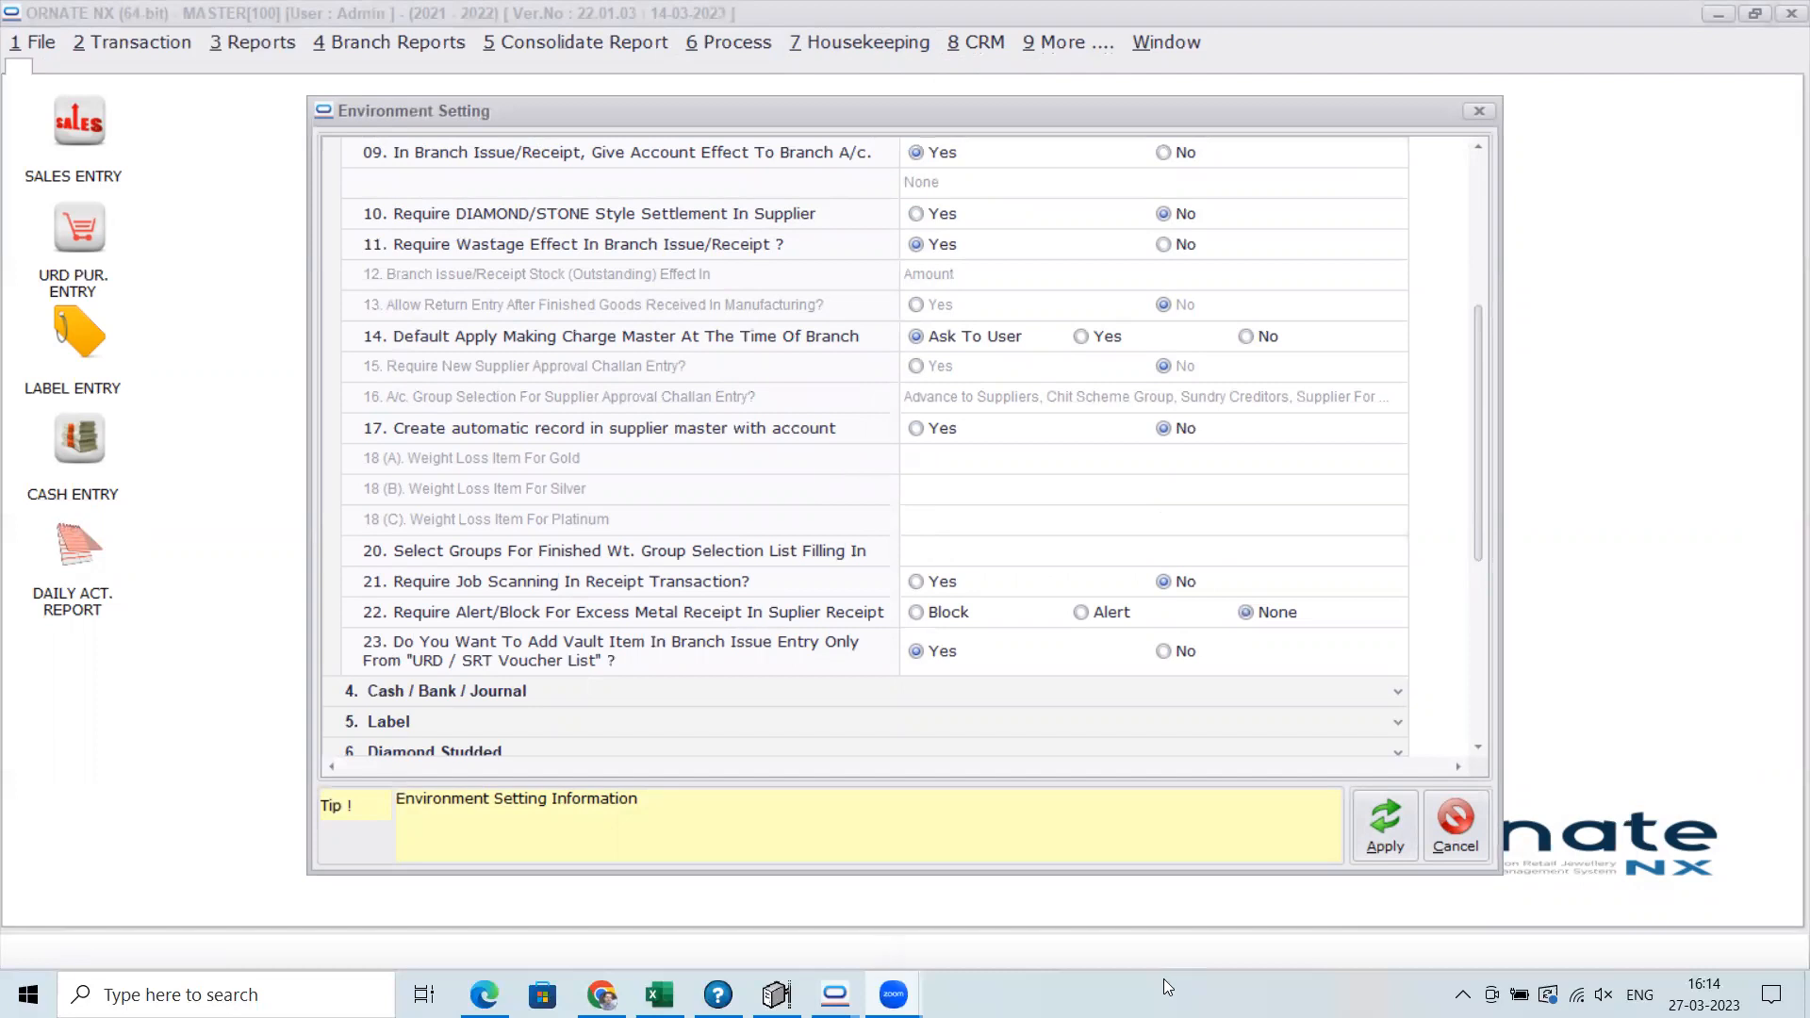
click(1456, 823)
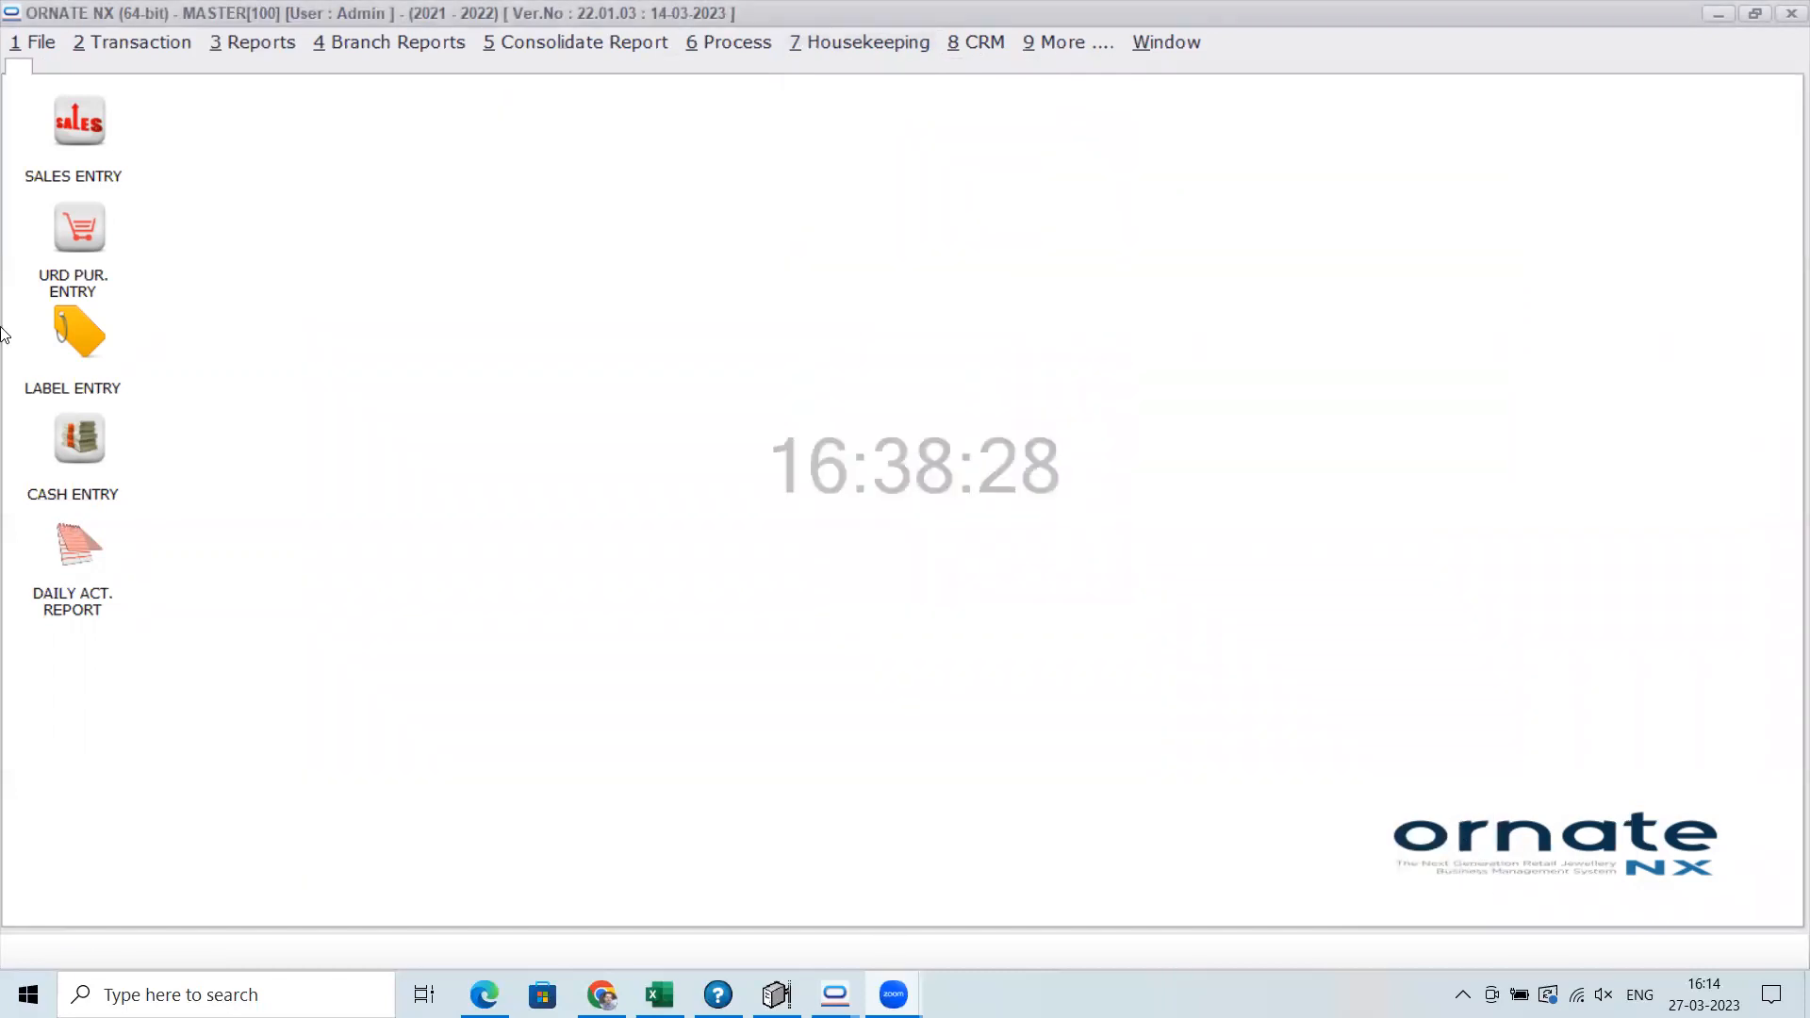
Open the Branch Issue list of the MASTER company
click(151, 40)
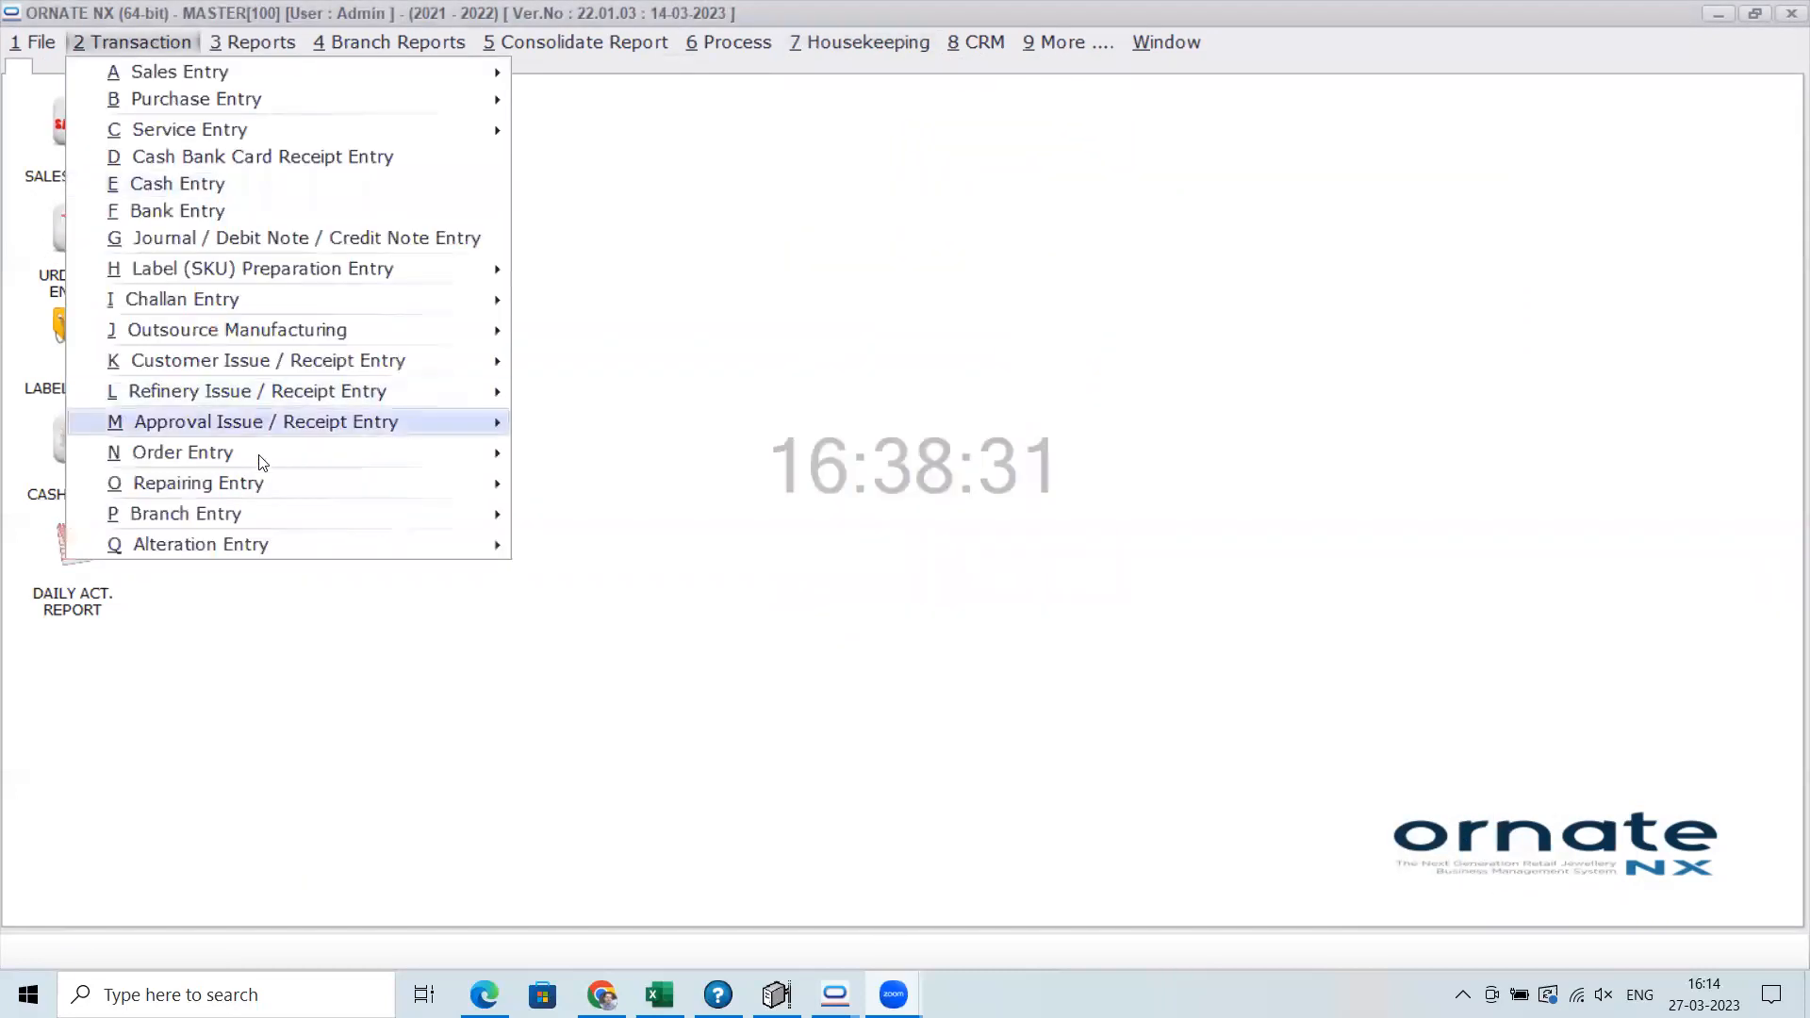
mouse_move(267, 524)
click(623, 517)
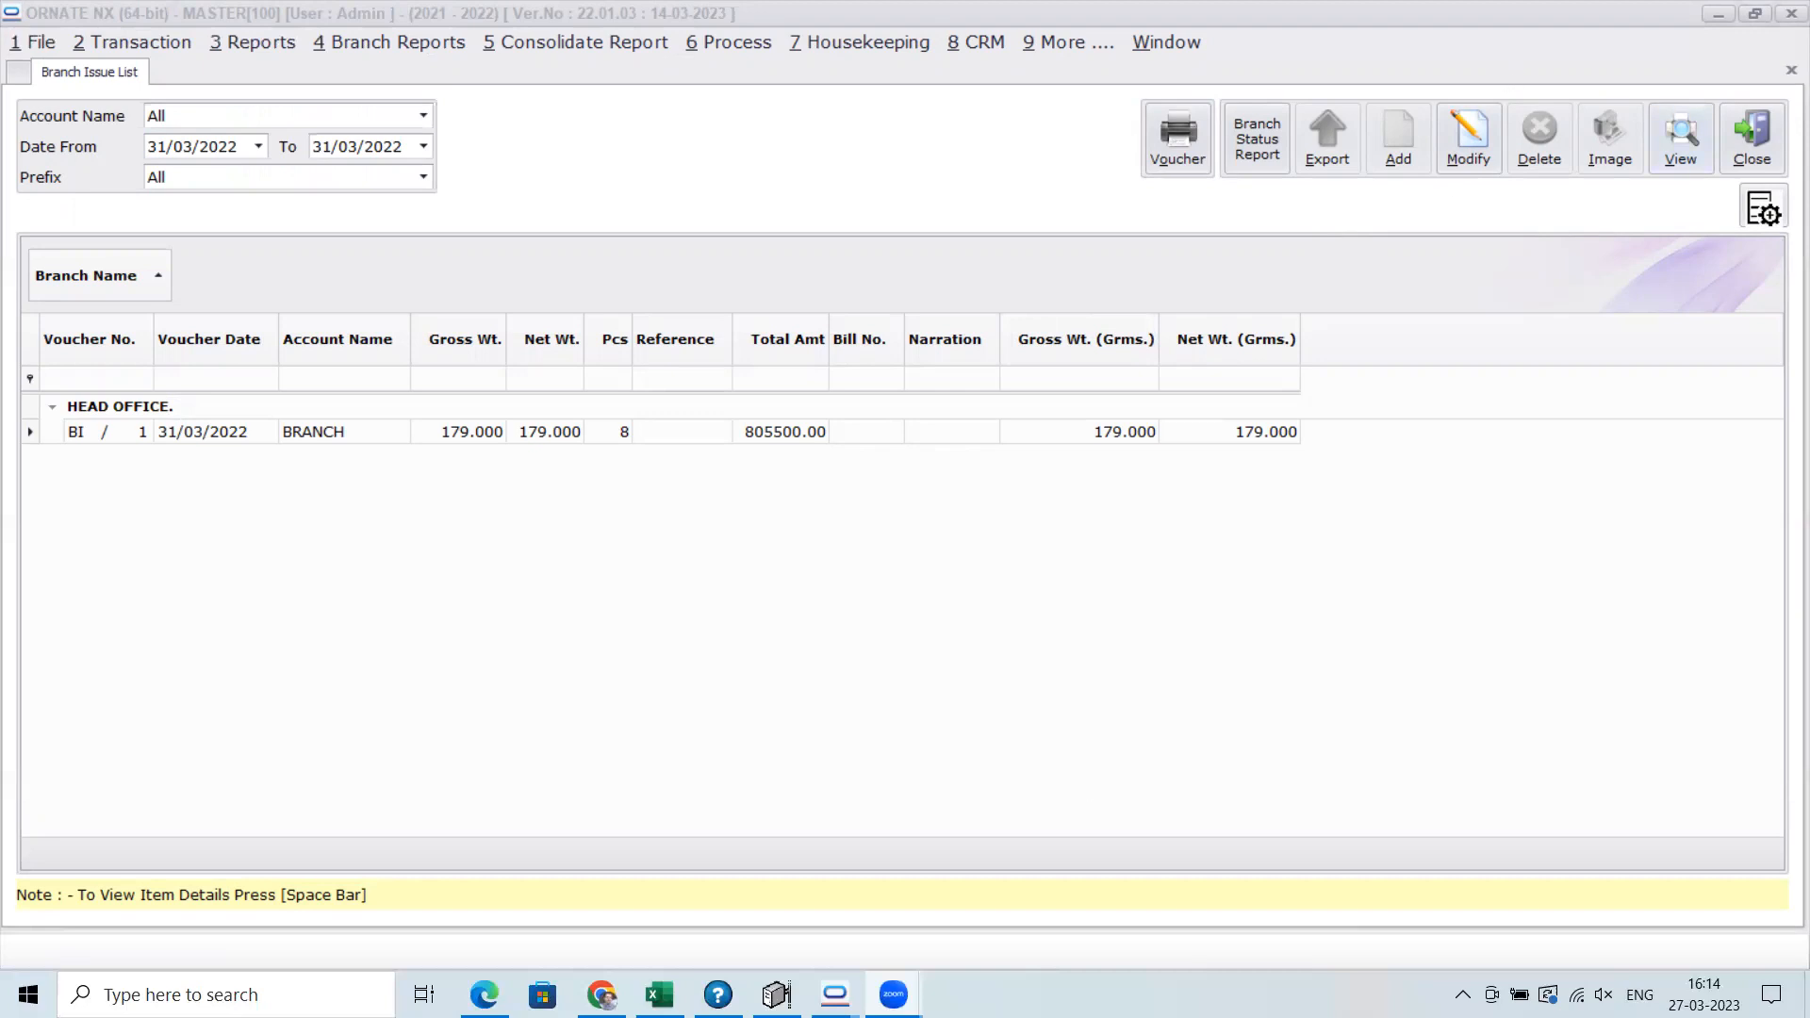
Switch to the ORNATE NX window of the BRANCH company and replace its sales return list with the Branch Issue list
mouse_move(836, 995)
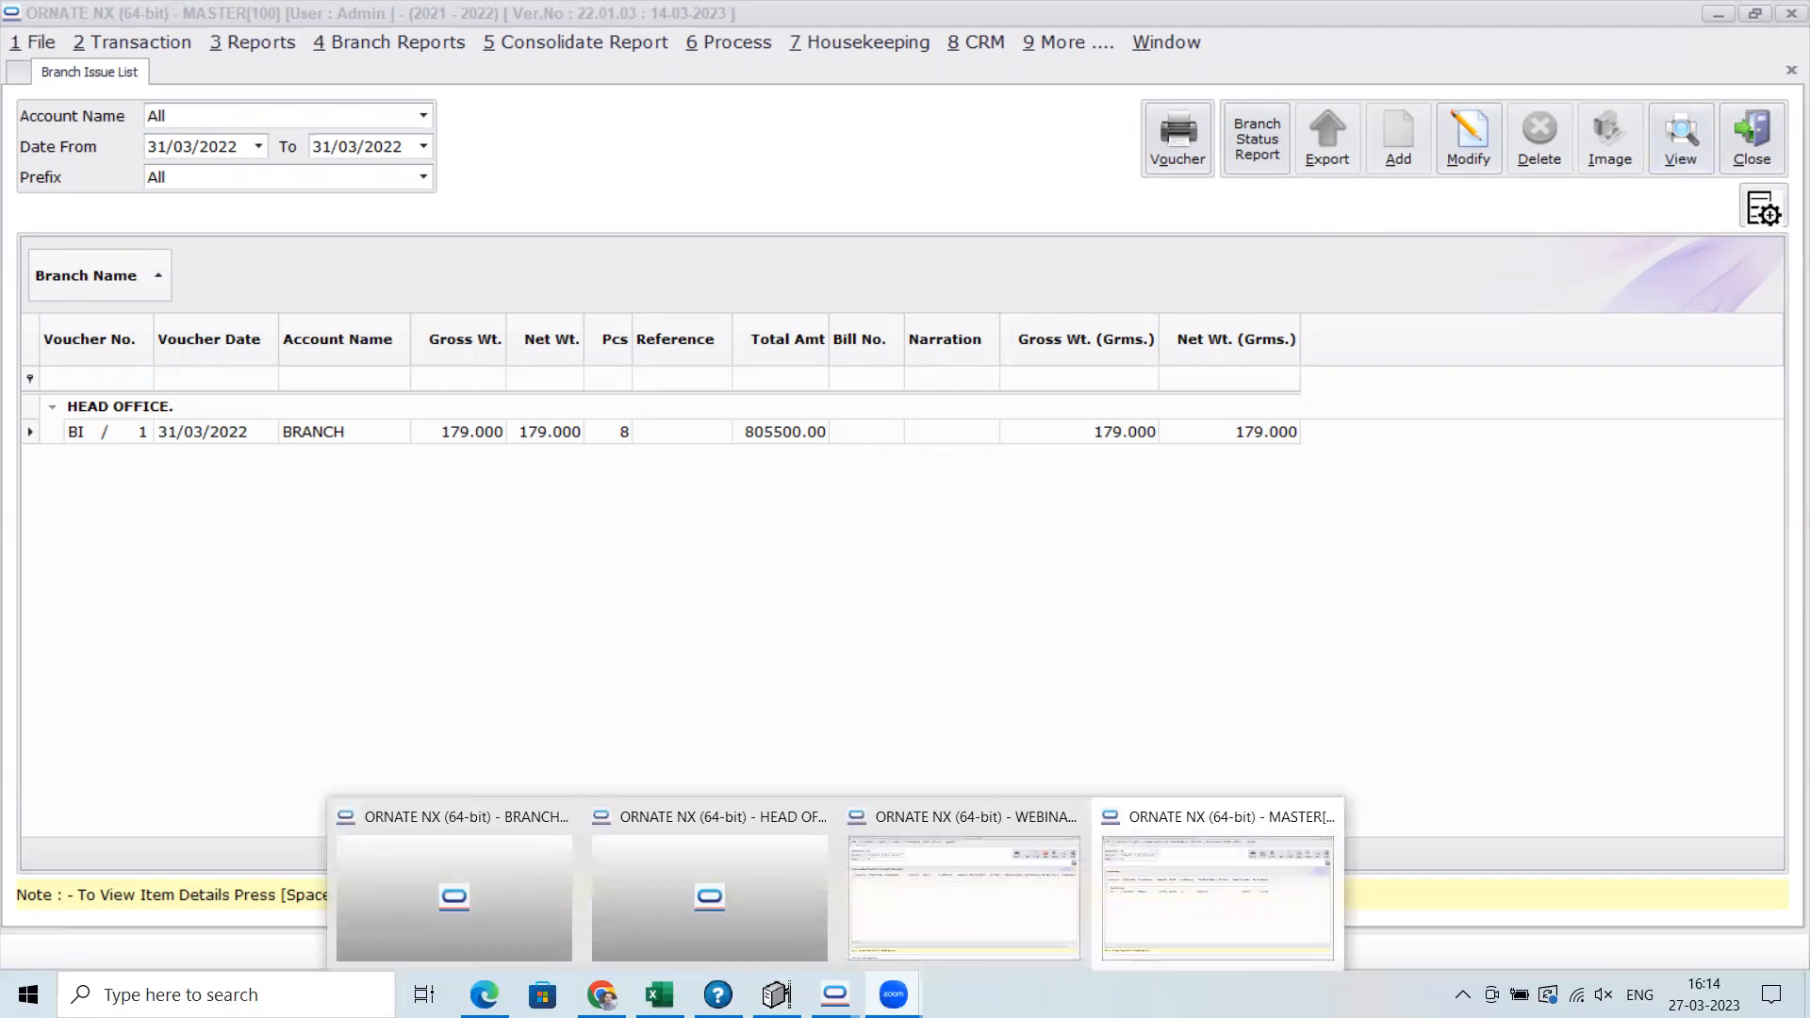
click(514, 876)
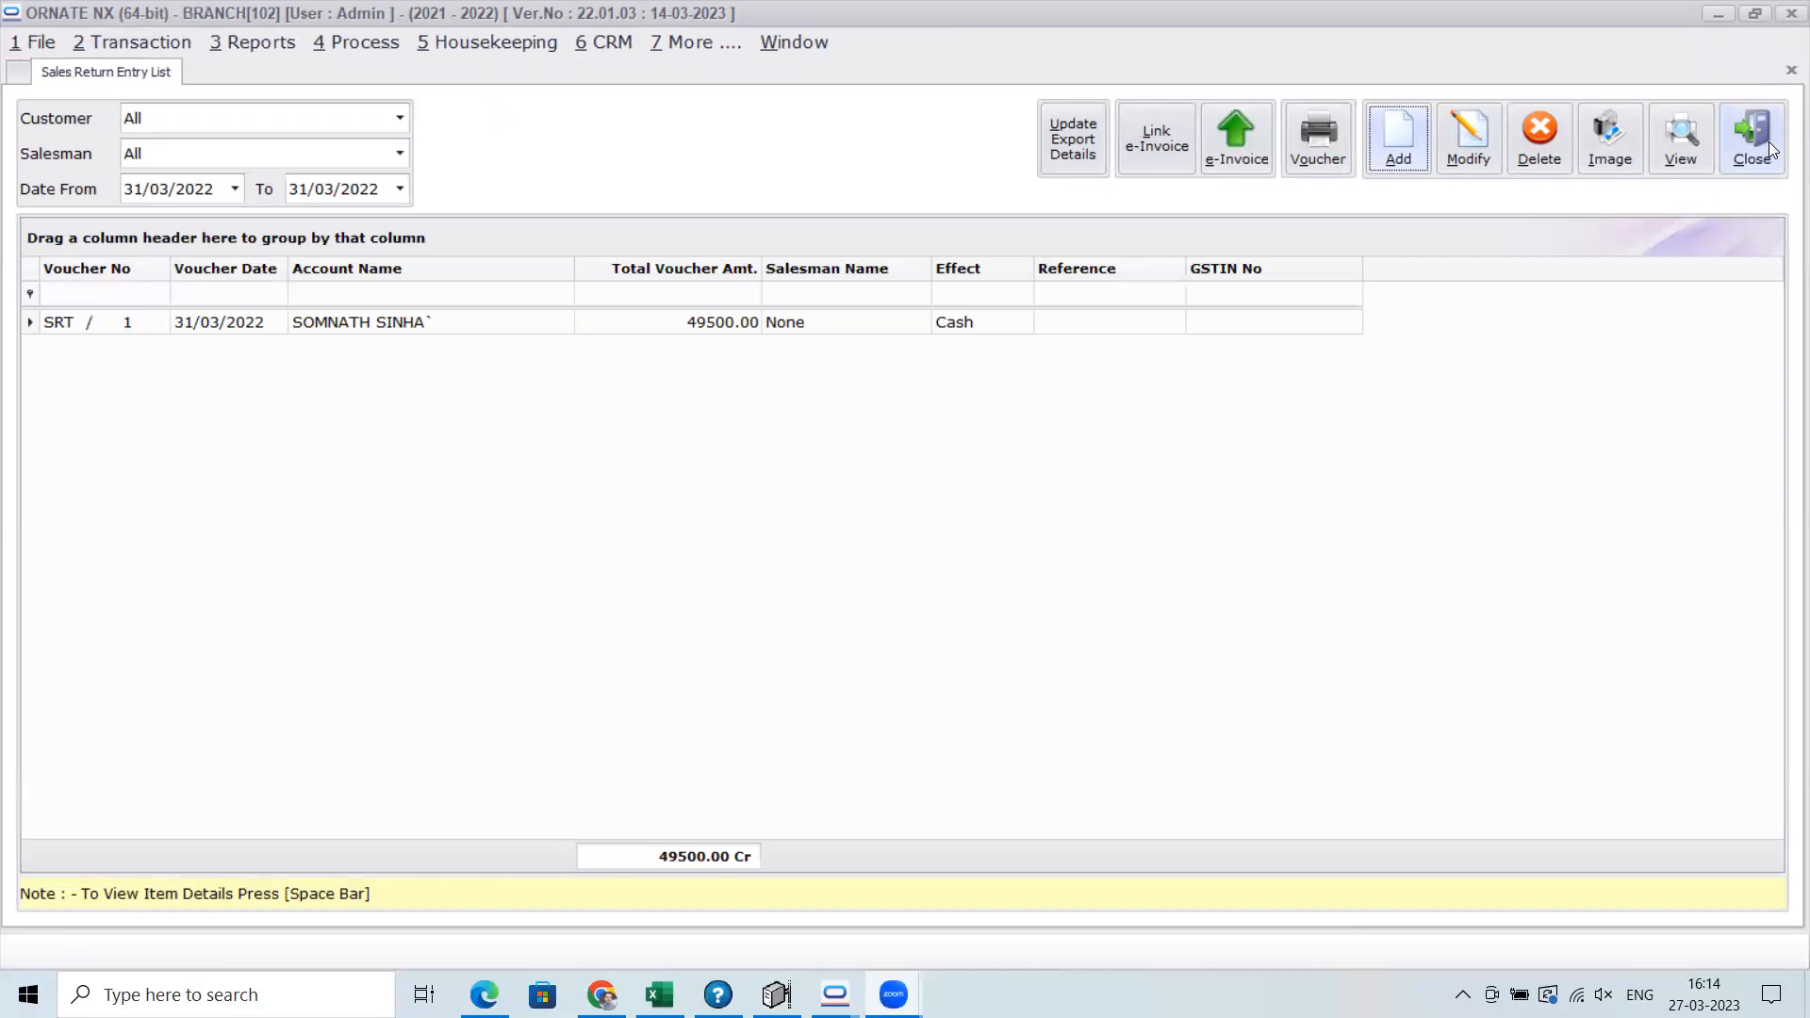
click(1751, 141)
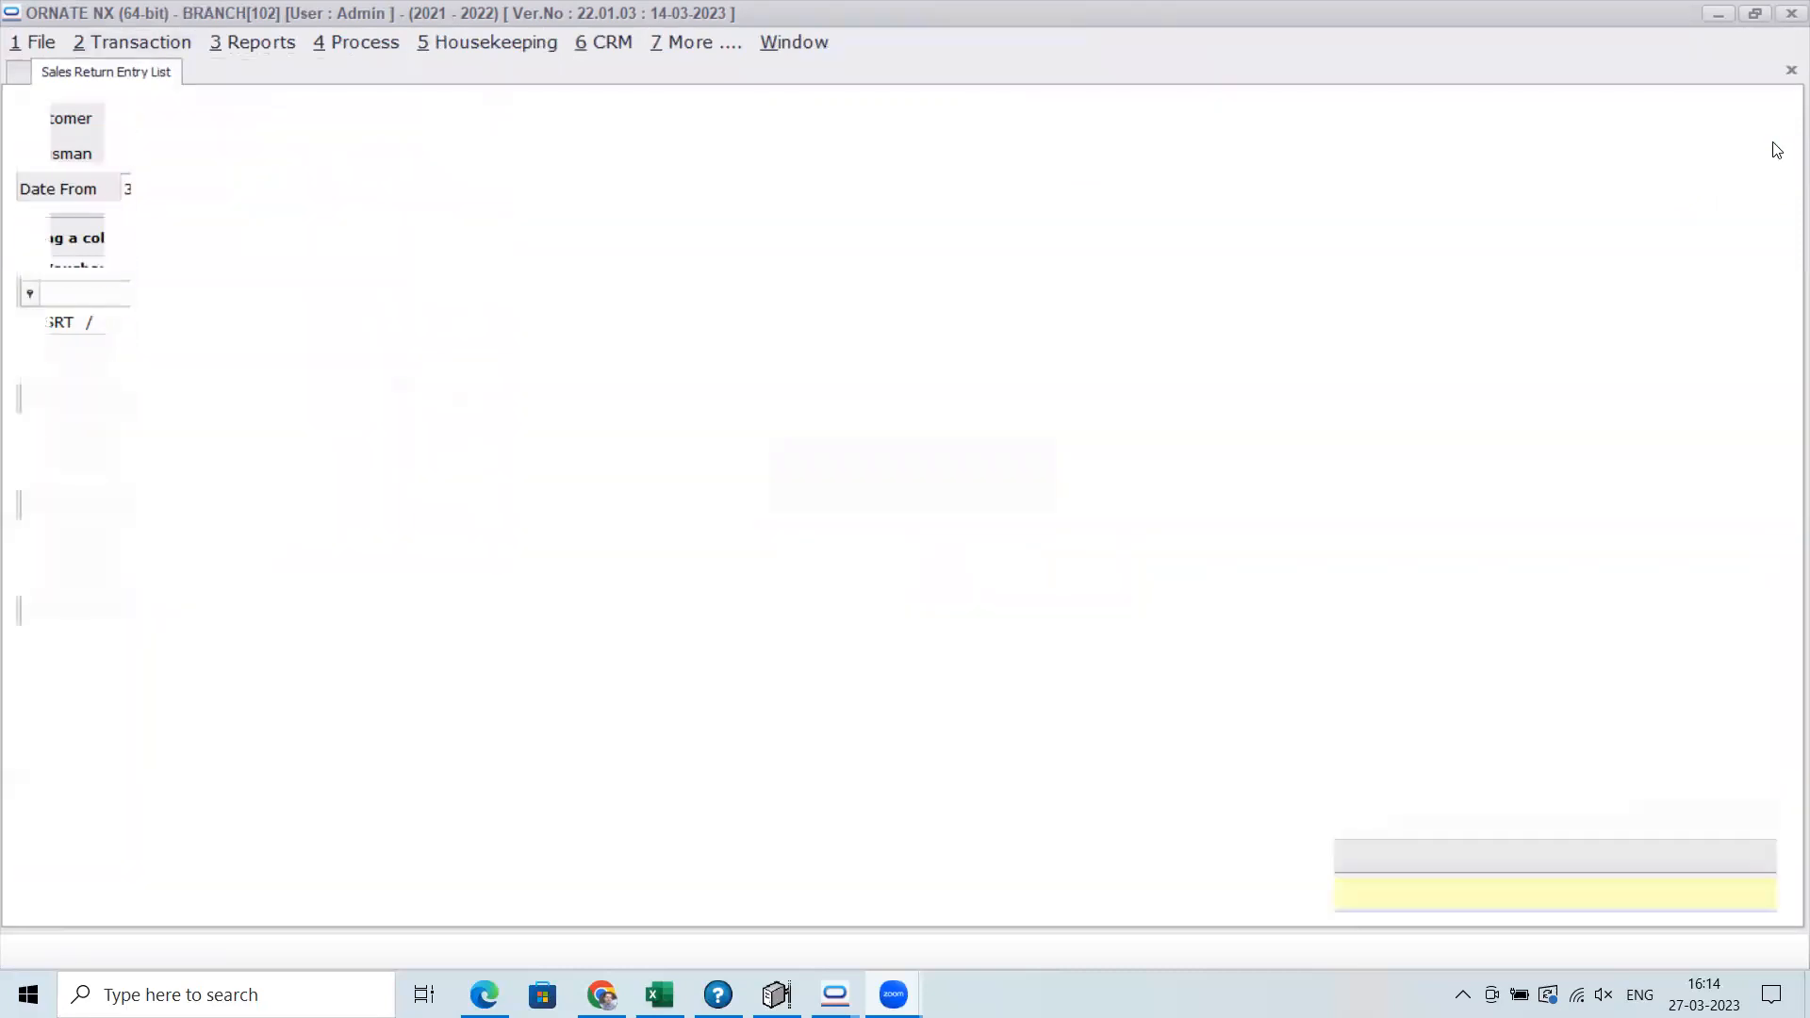
click(130, 48)
mouse_move(246, 511)
click(585, 513)
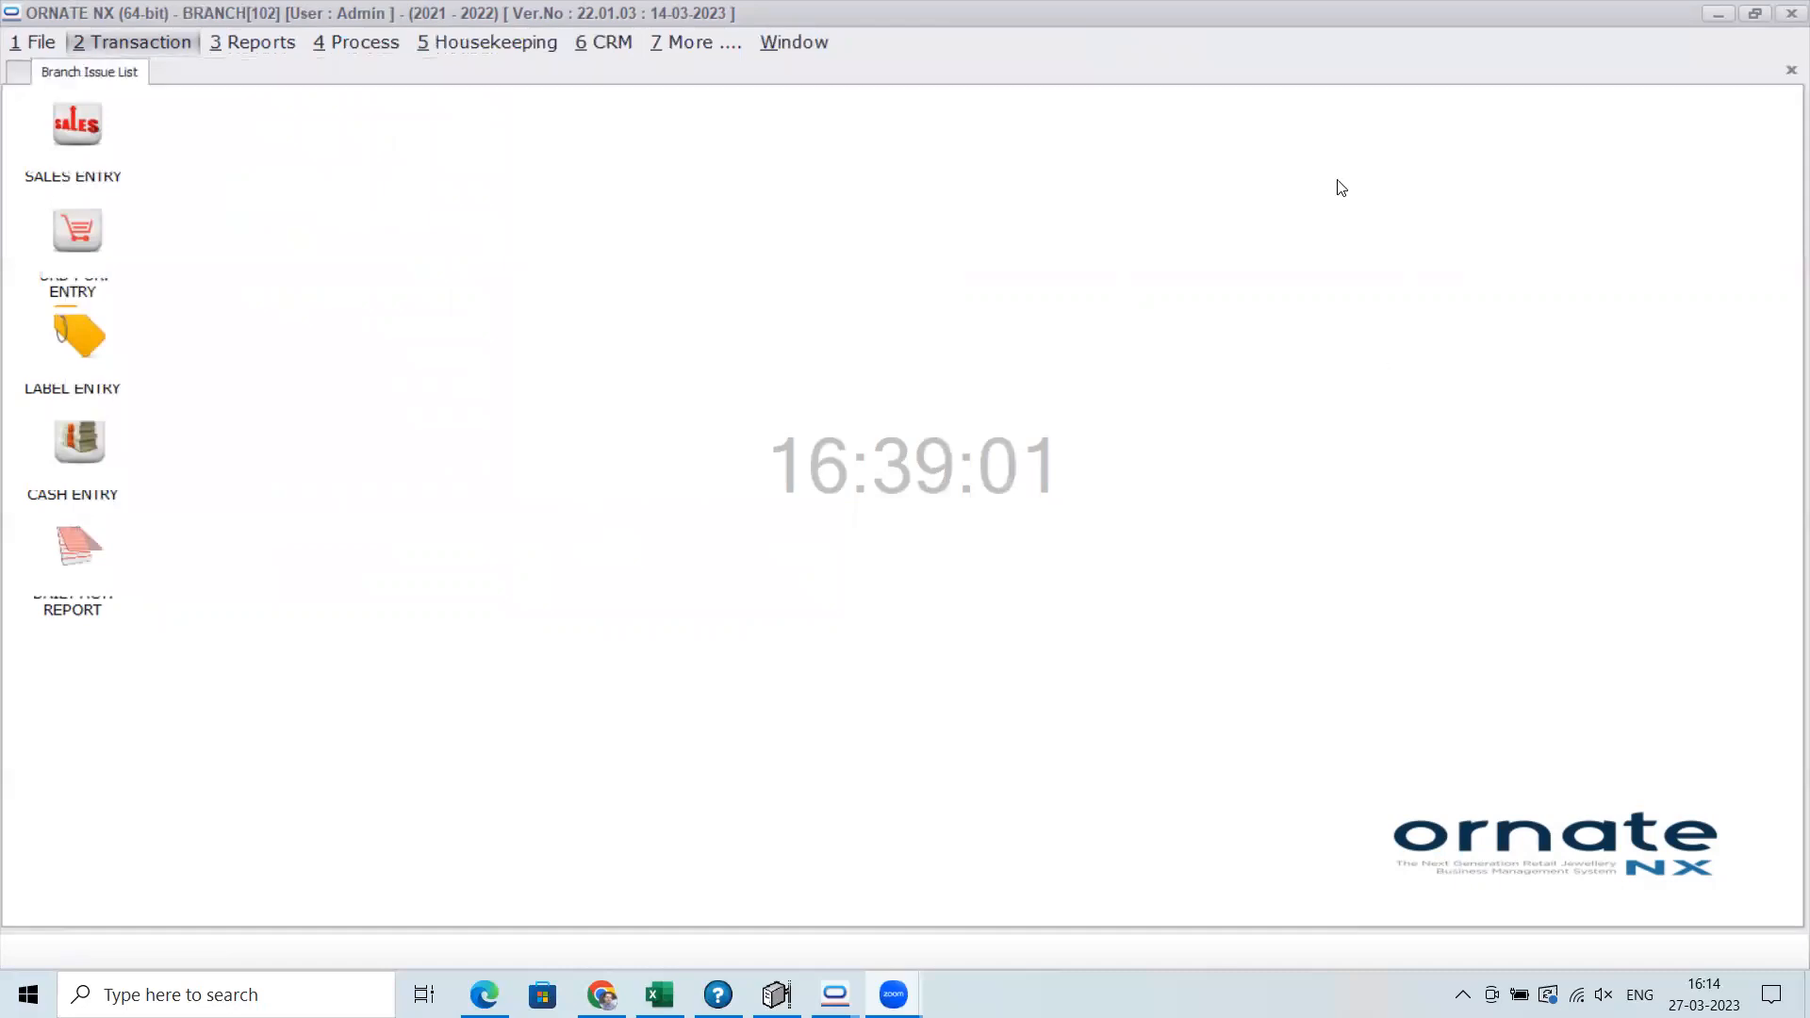
Start a new branch issue entry with HEAD OFFICE as the branch
click(1401, 146)
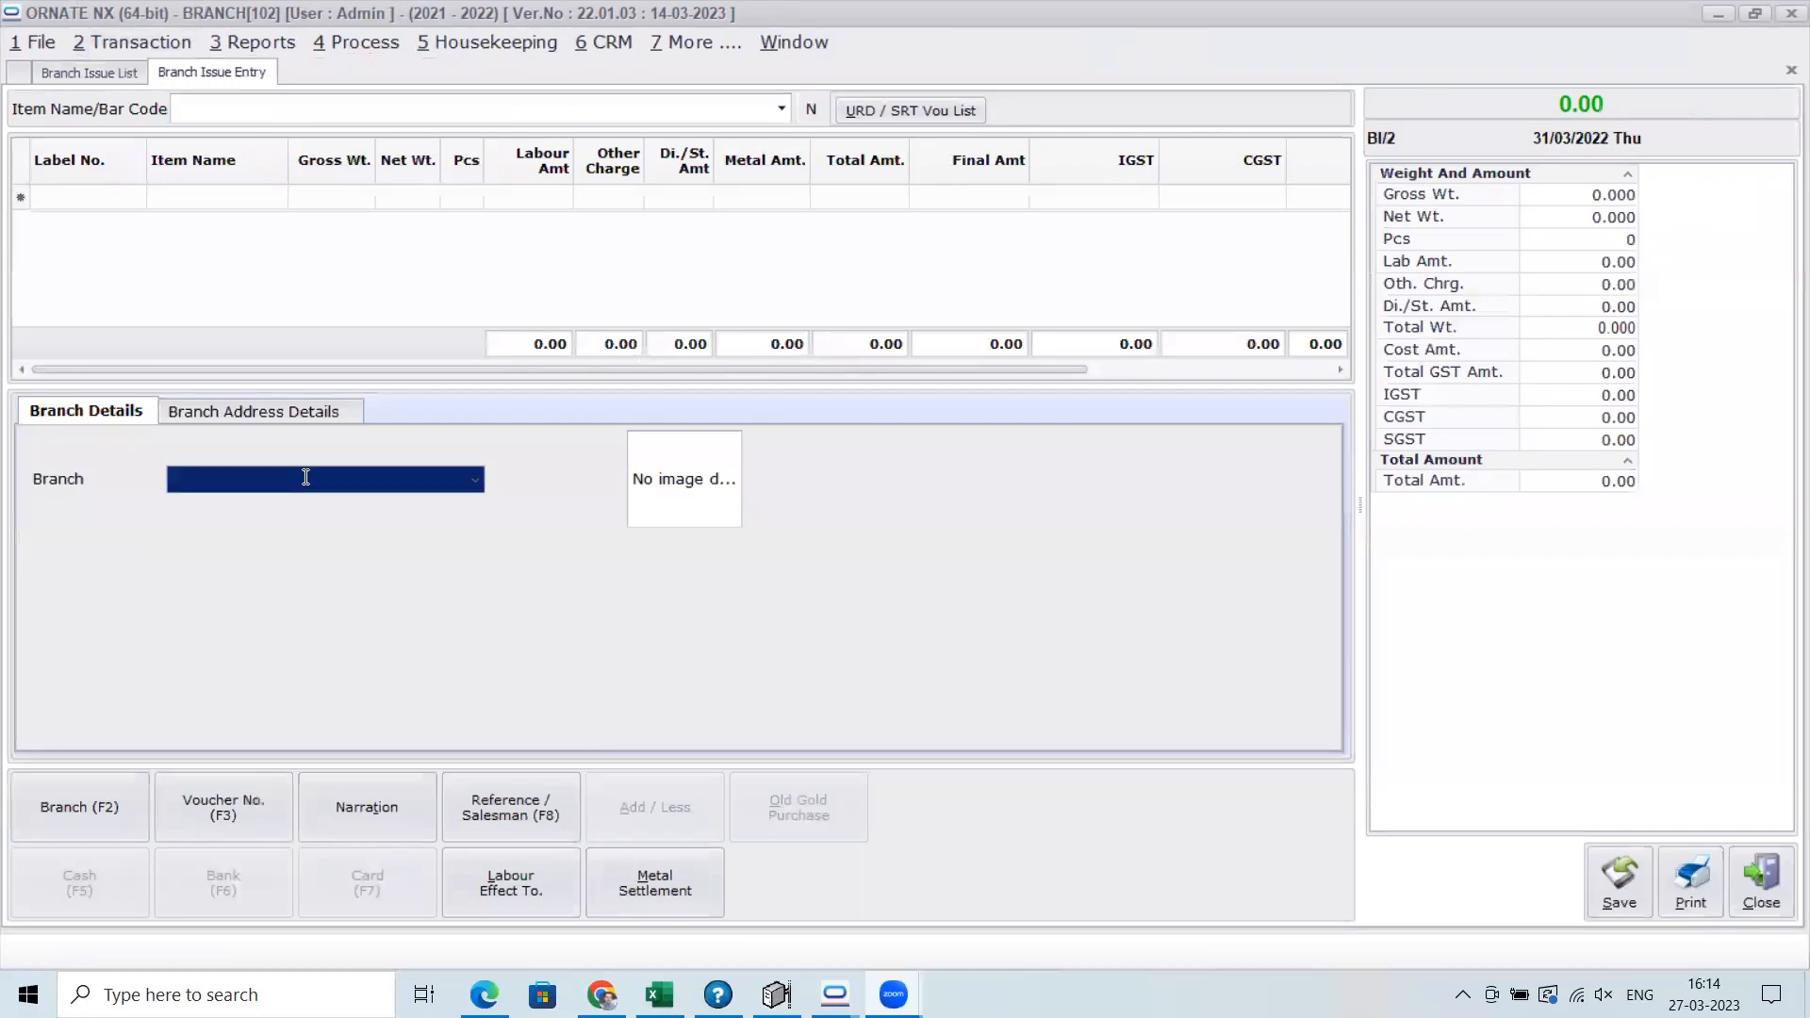
text(HEAD OFFICE)
key(Return)
key(Return)
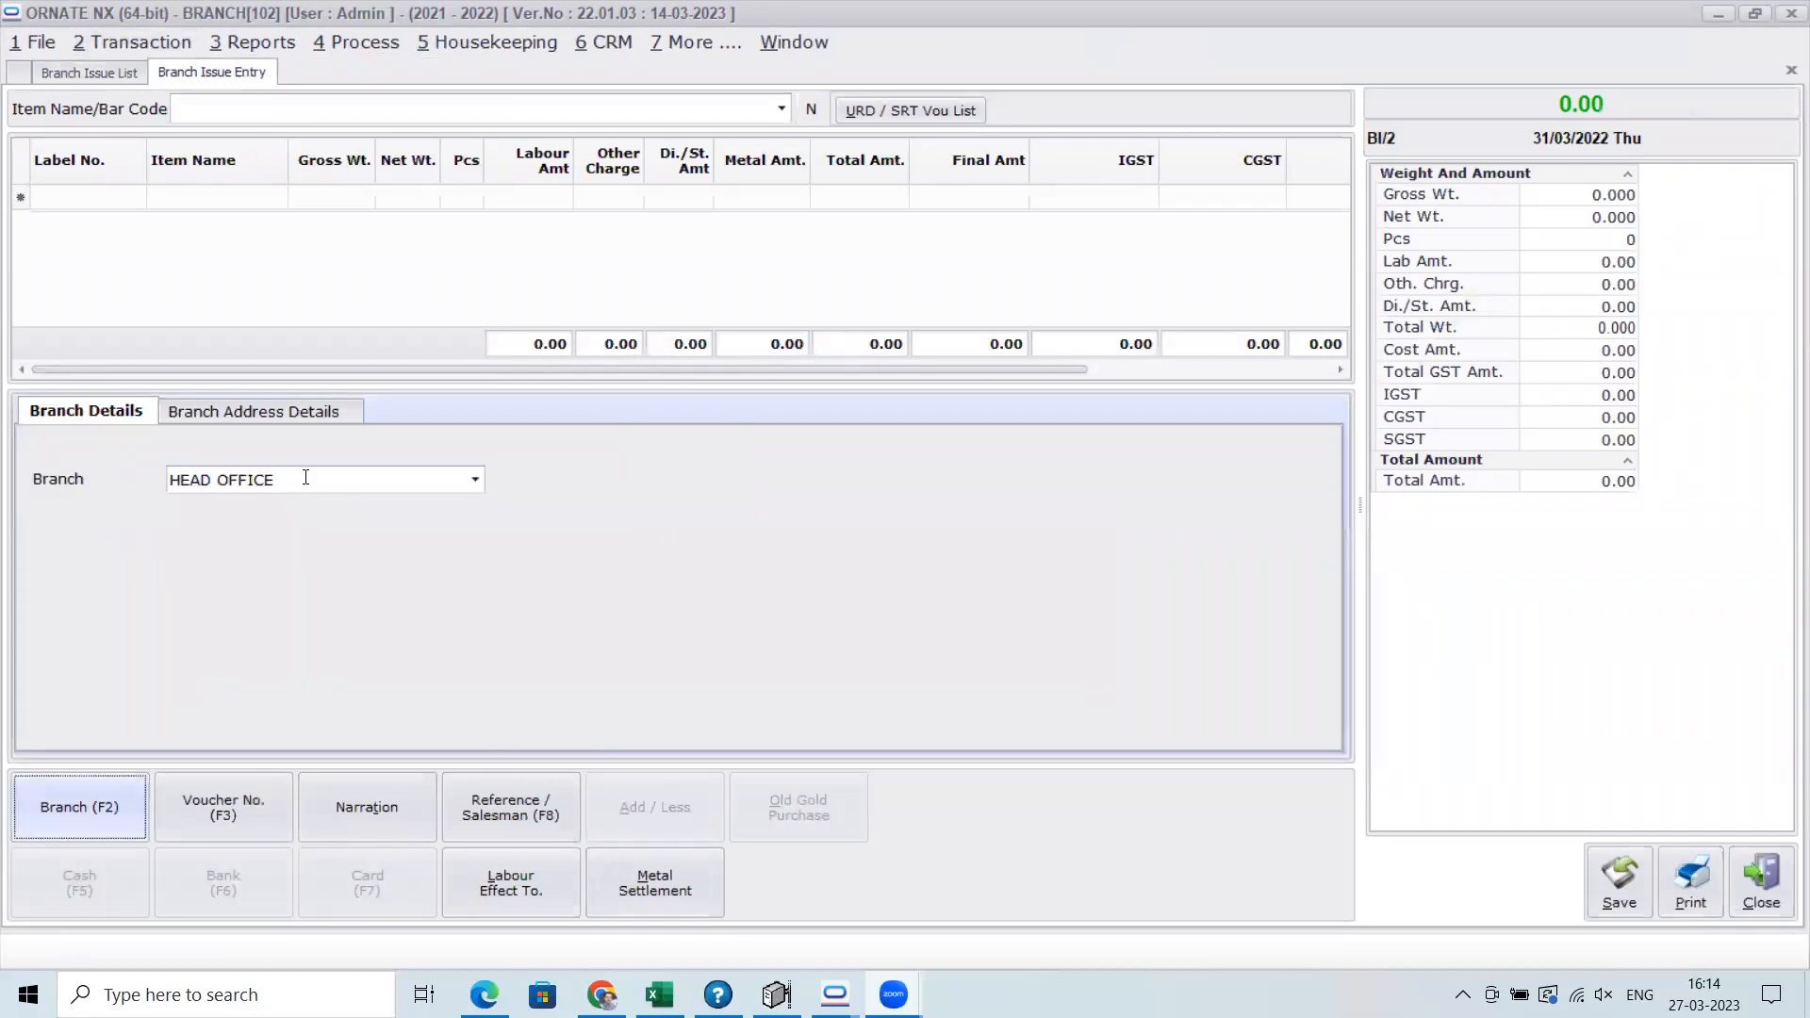
Examine the URD and Sales Return voucher lists offered for the branch issue, and close the entry and list without saving
click(853, 112)
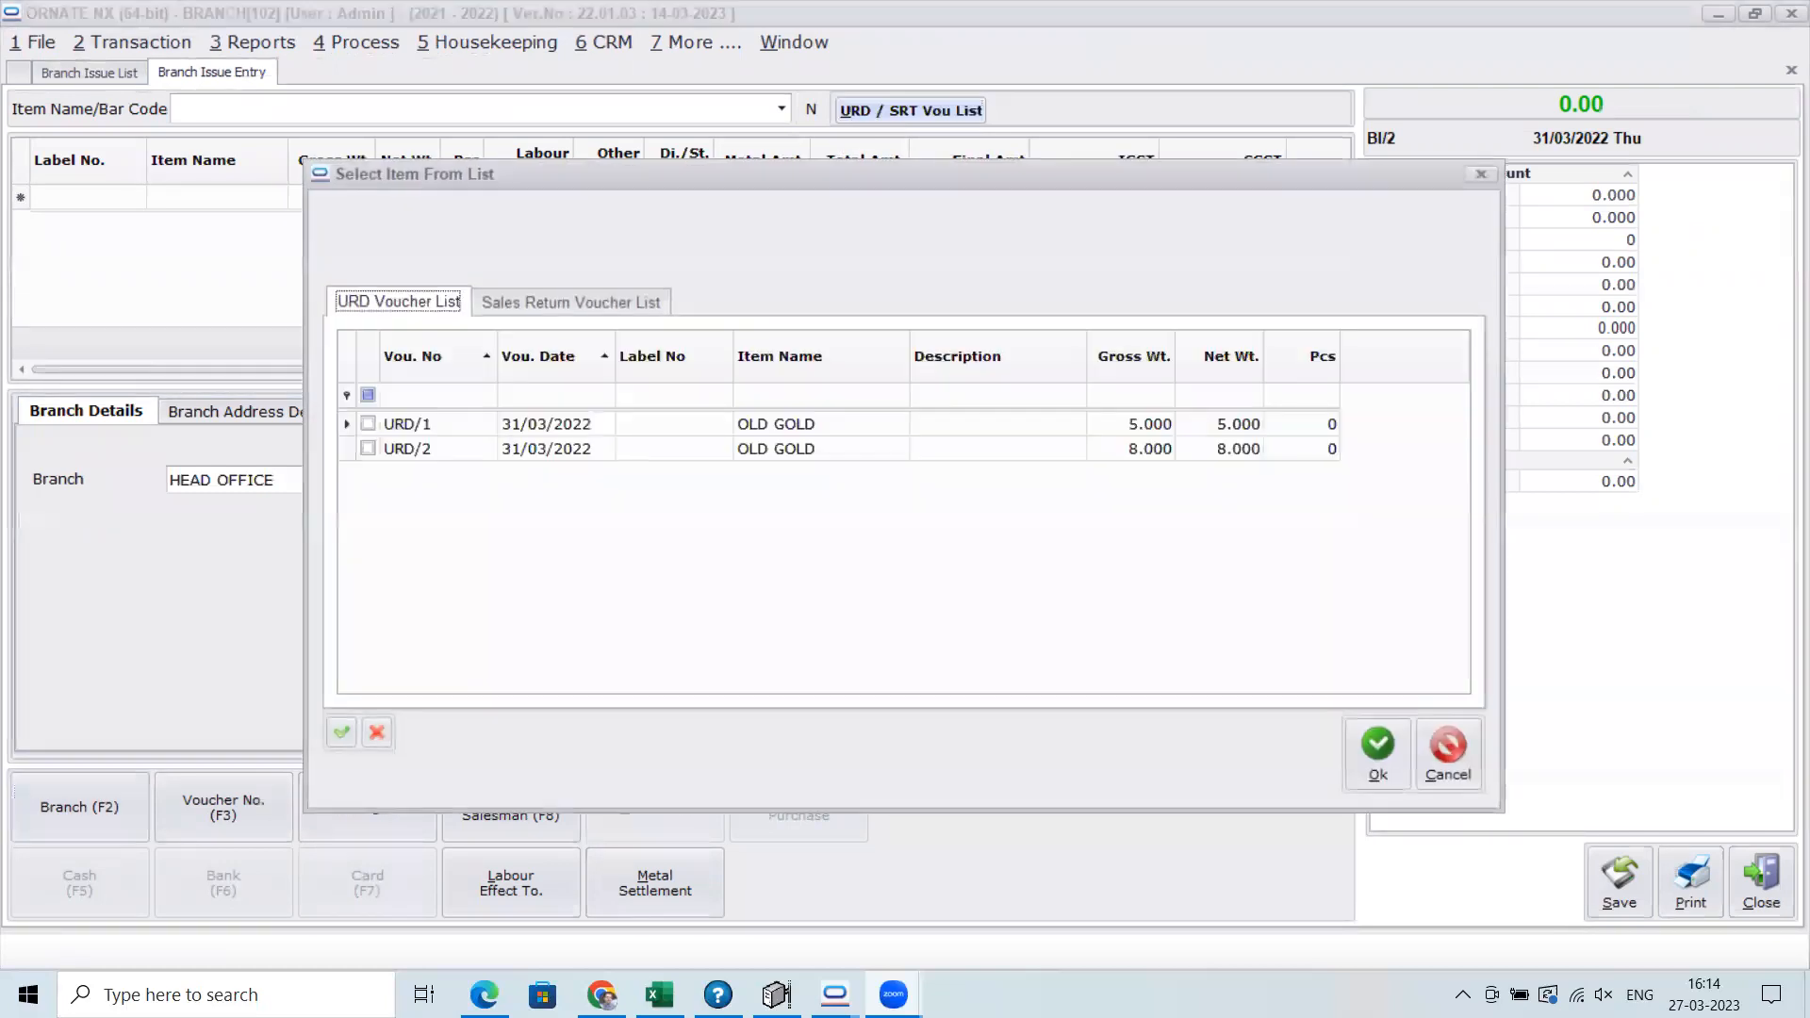
mouse_move(952, 995)
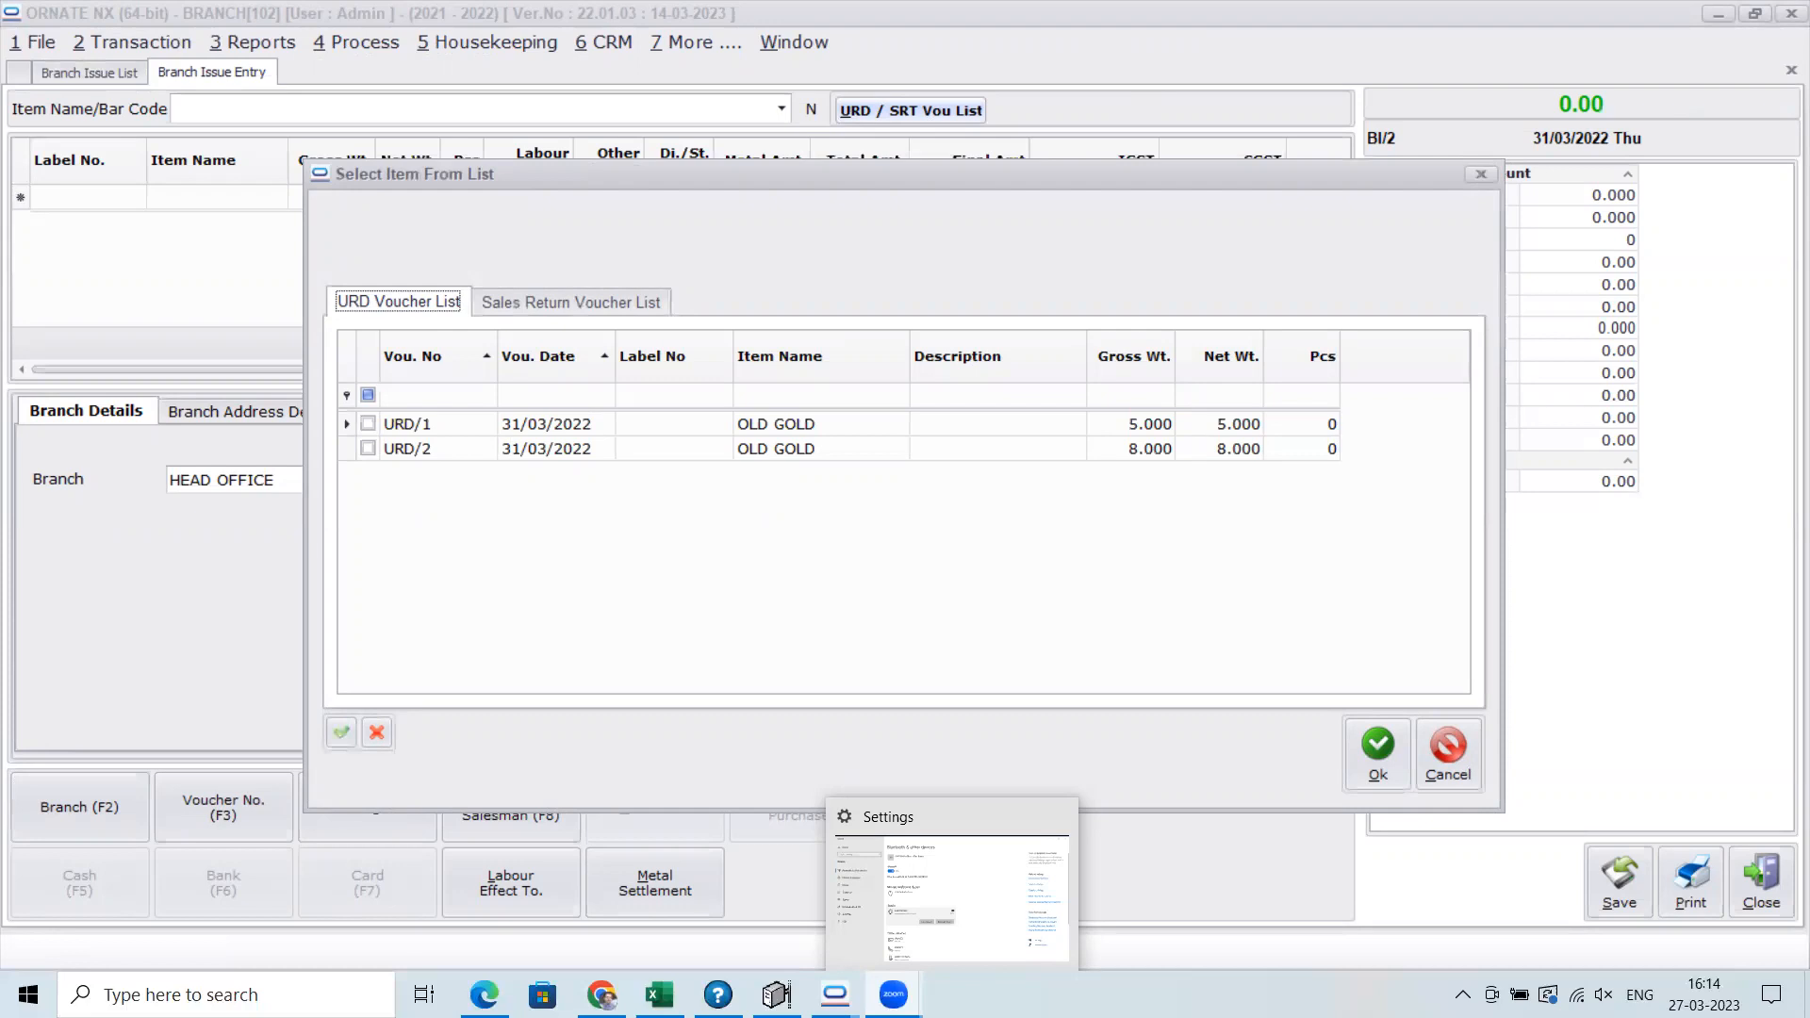
click(552, 303)
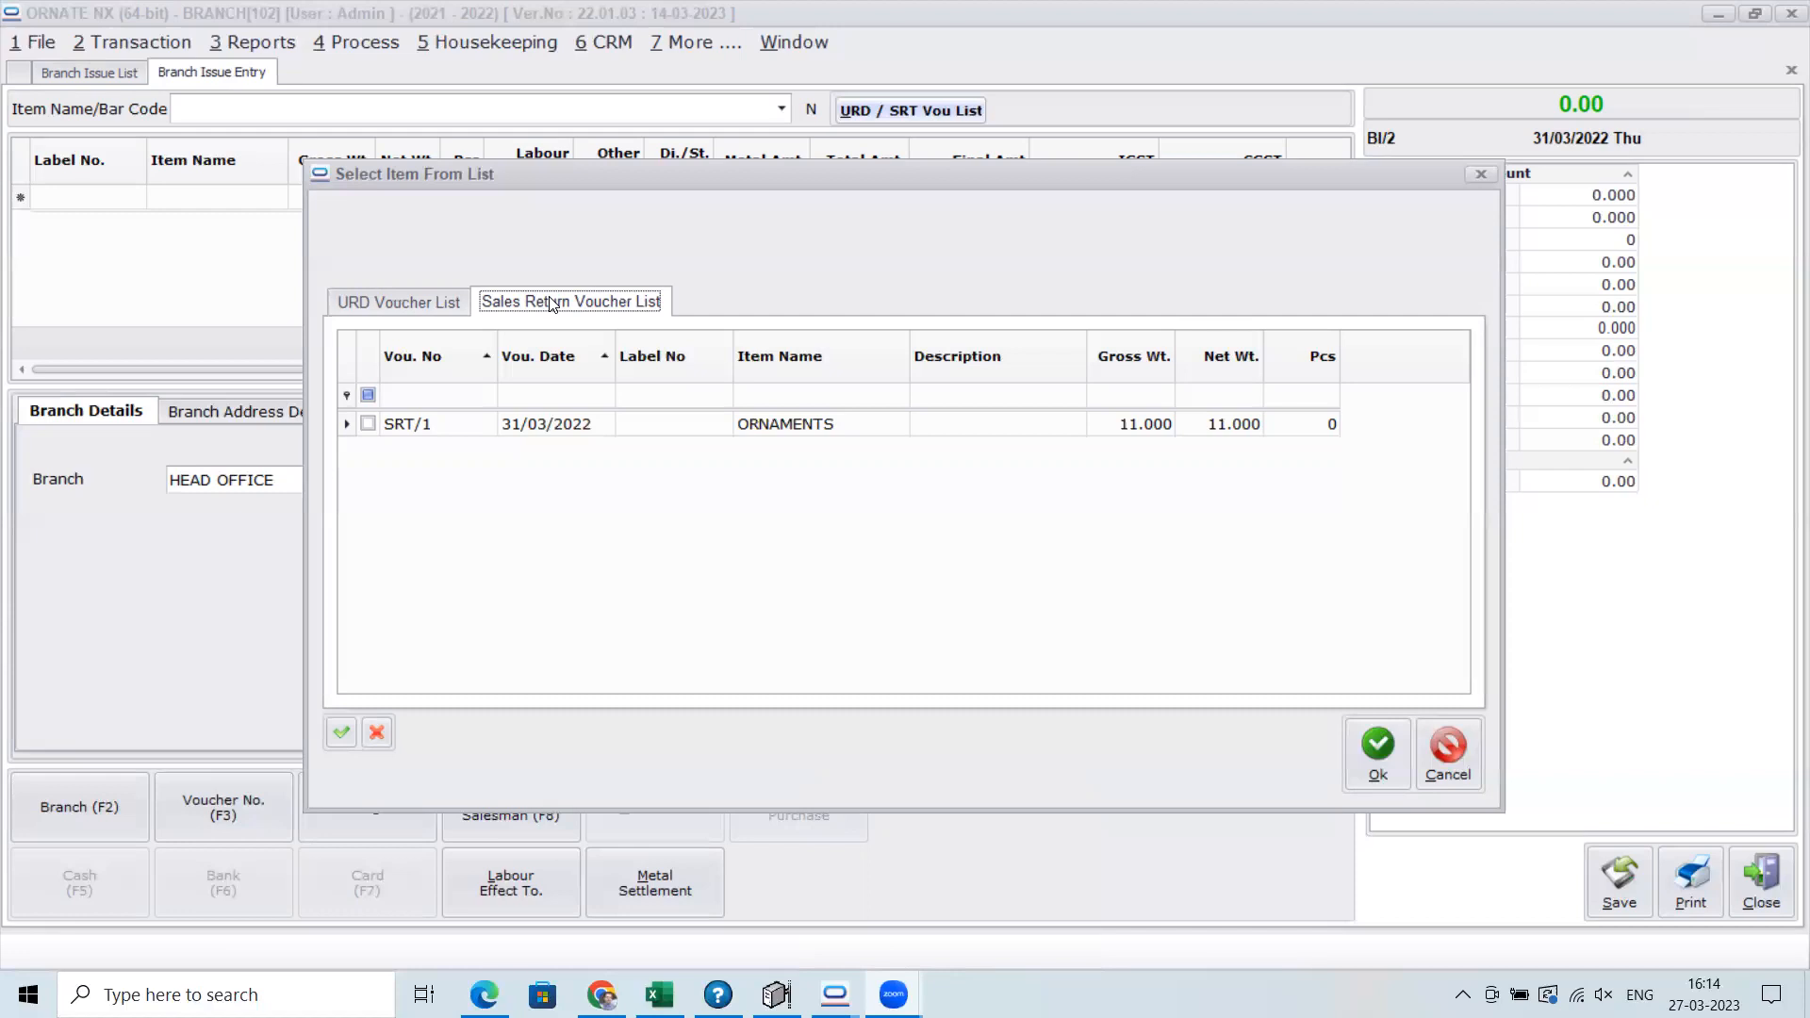
click(1448, 777)
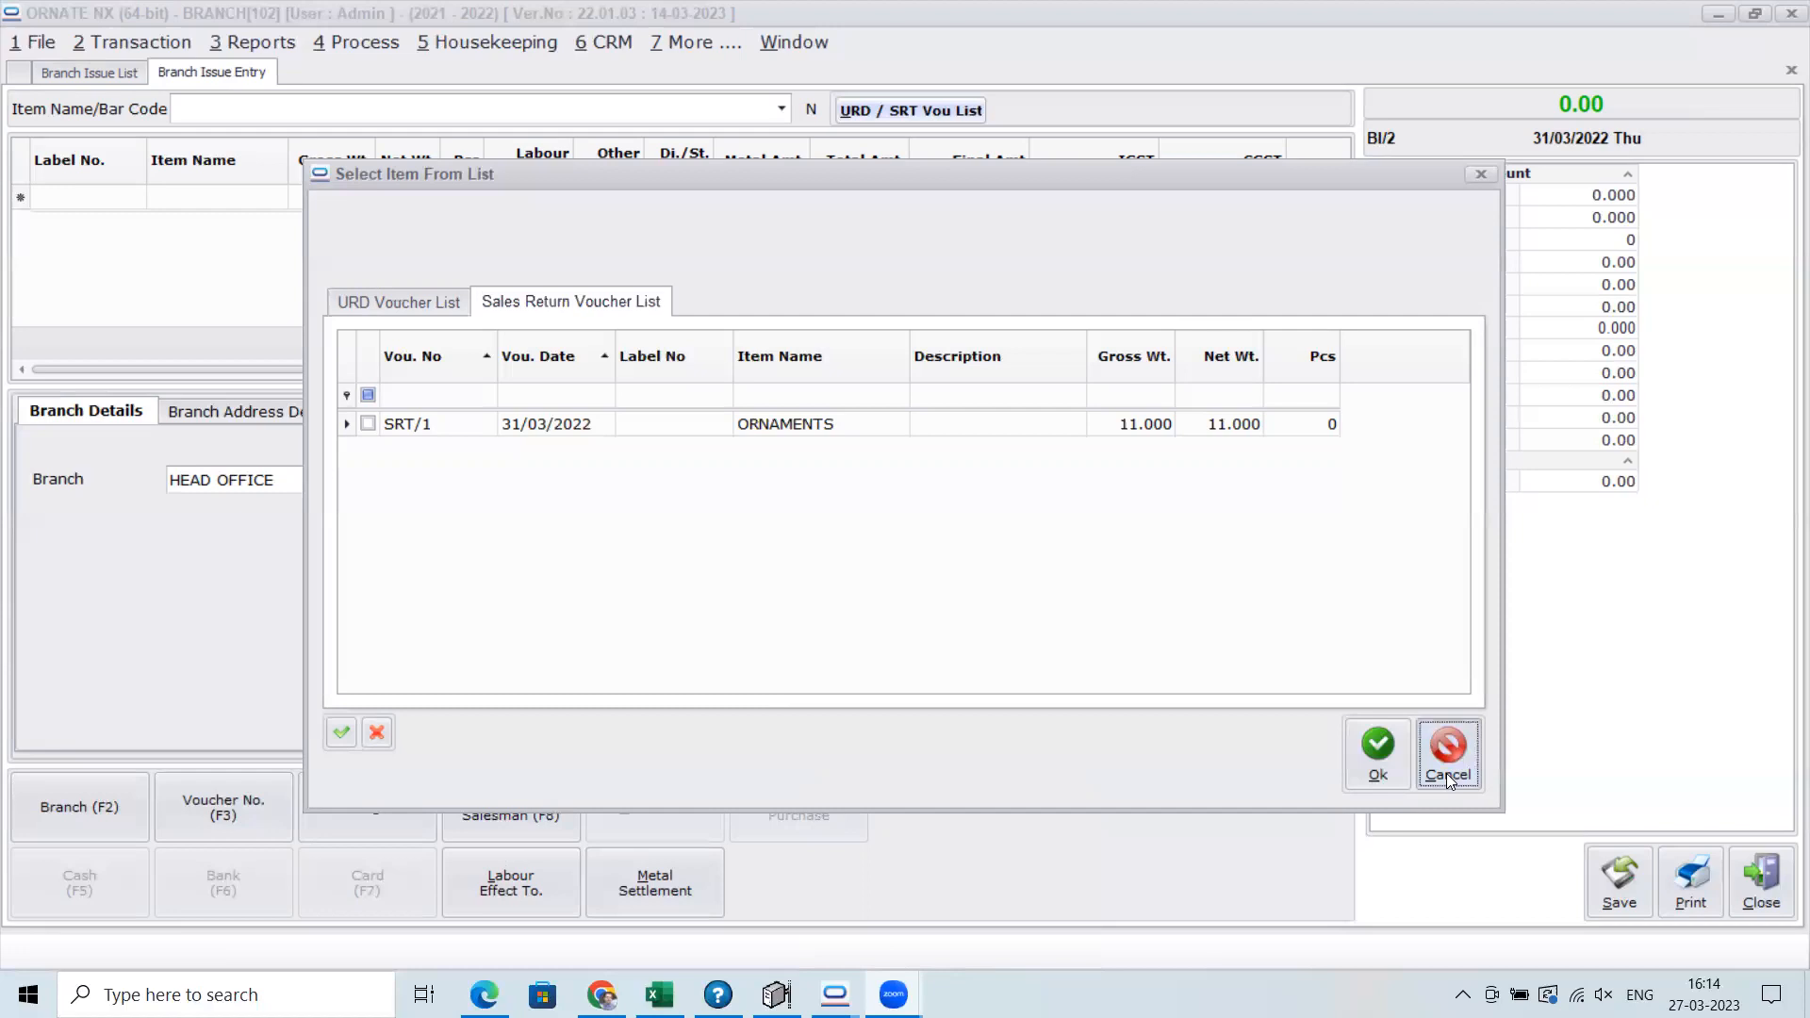
click(1762, 881)
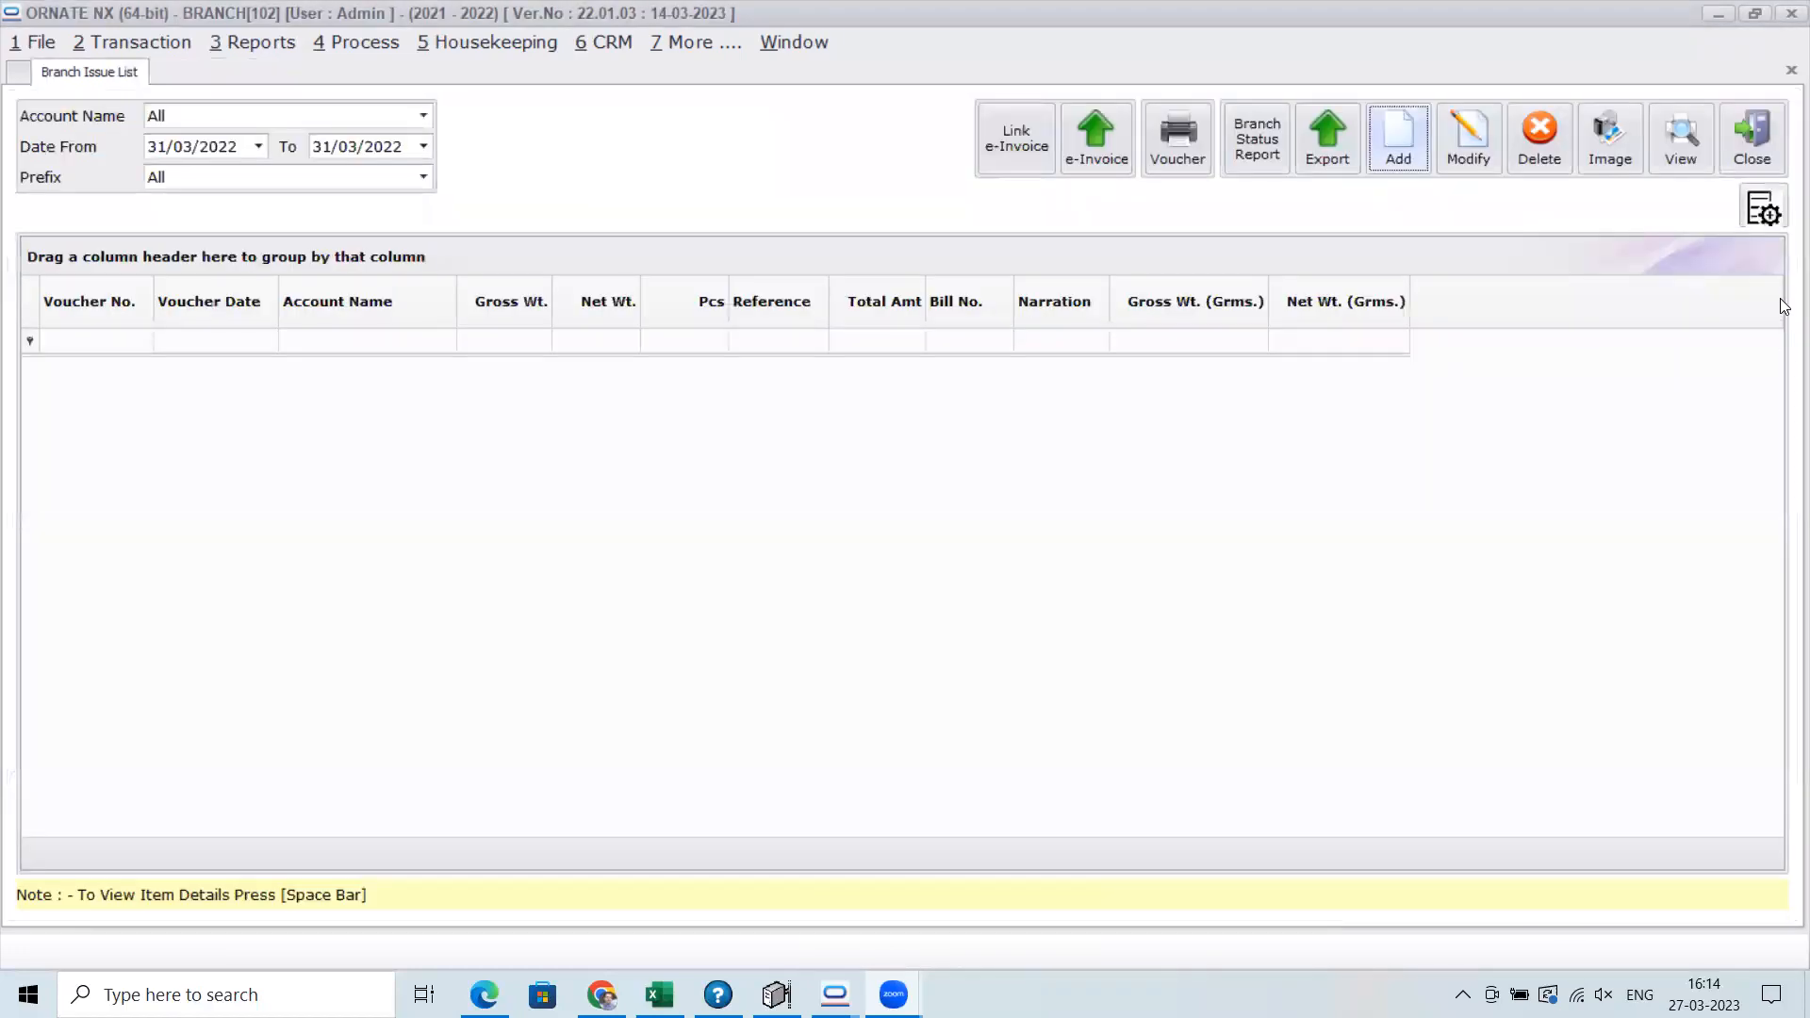
click(1756, 139)
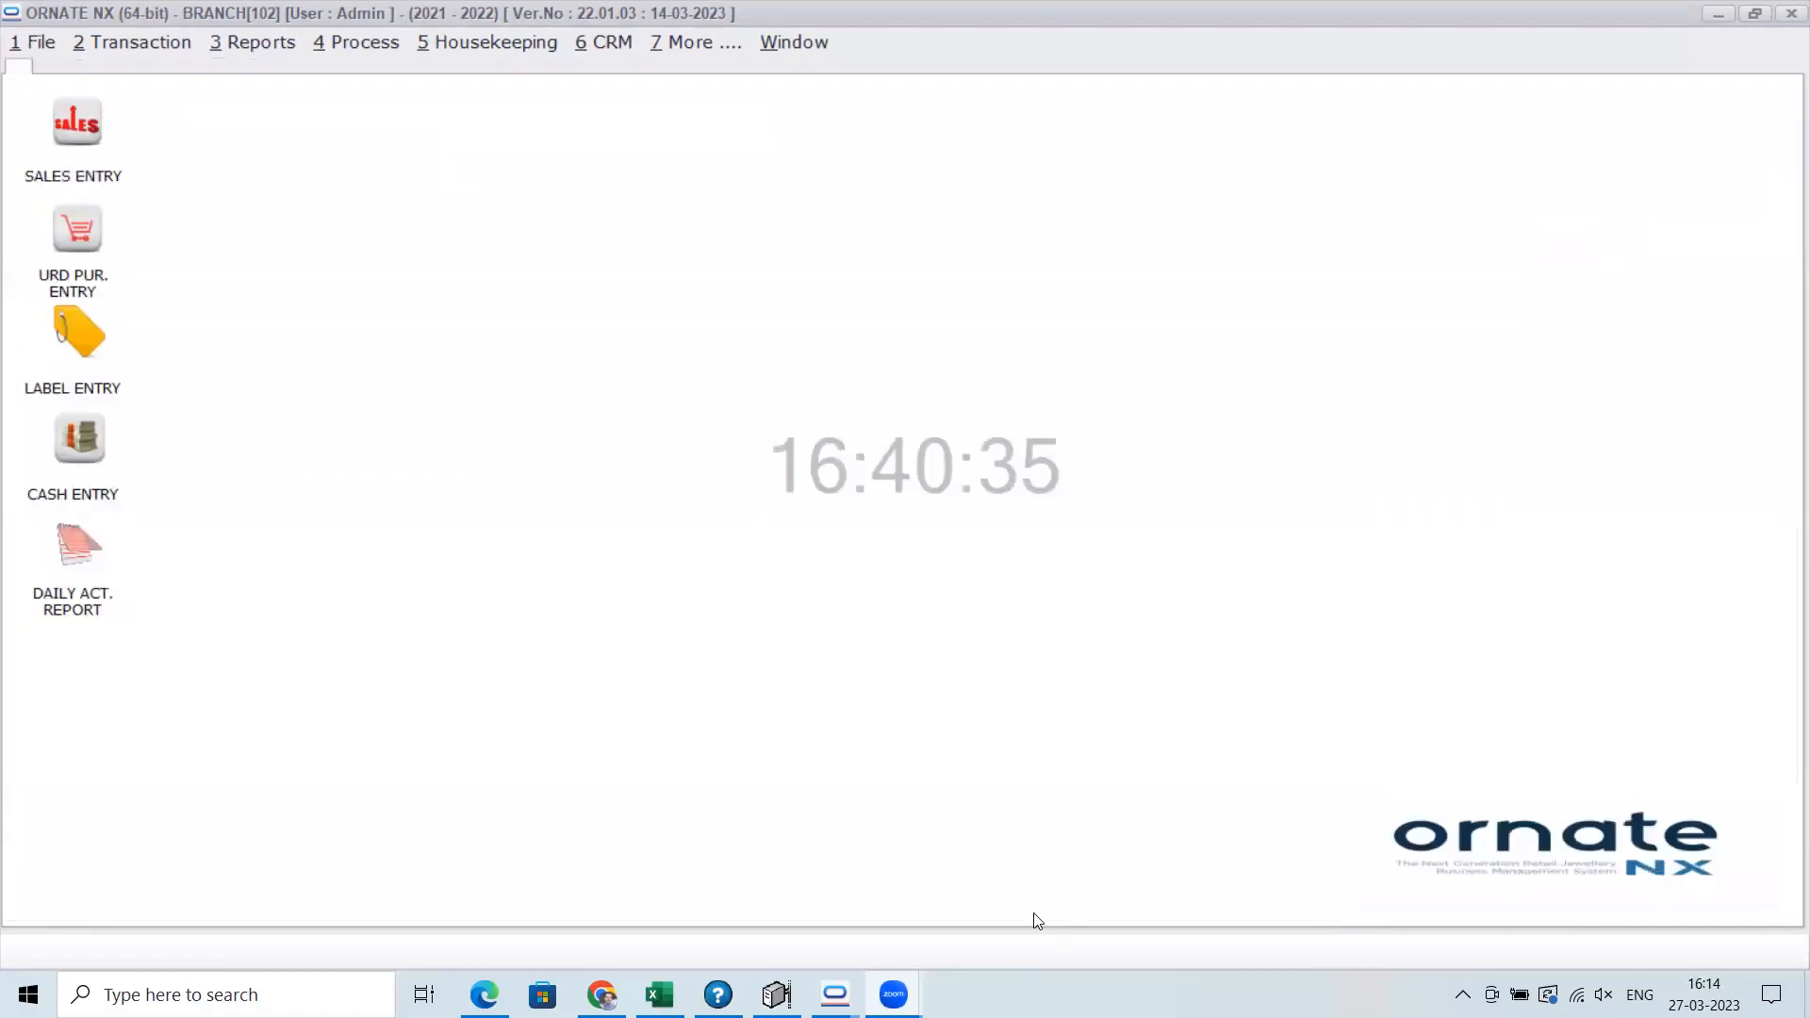
Switch to the WEBINAR 2022-23 company window, review the Procurement Management System options in its Environment Setting, and close the settings
click(835, 995)
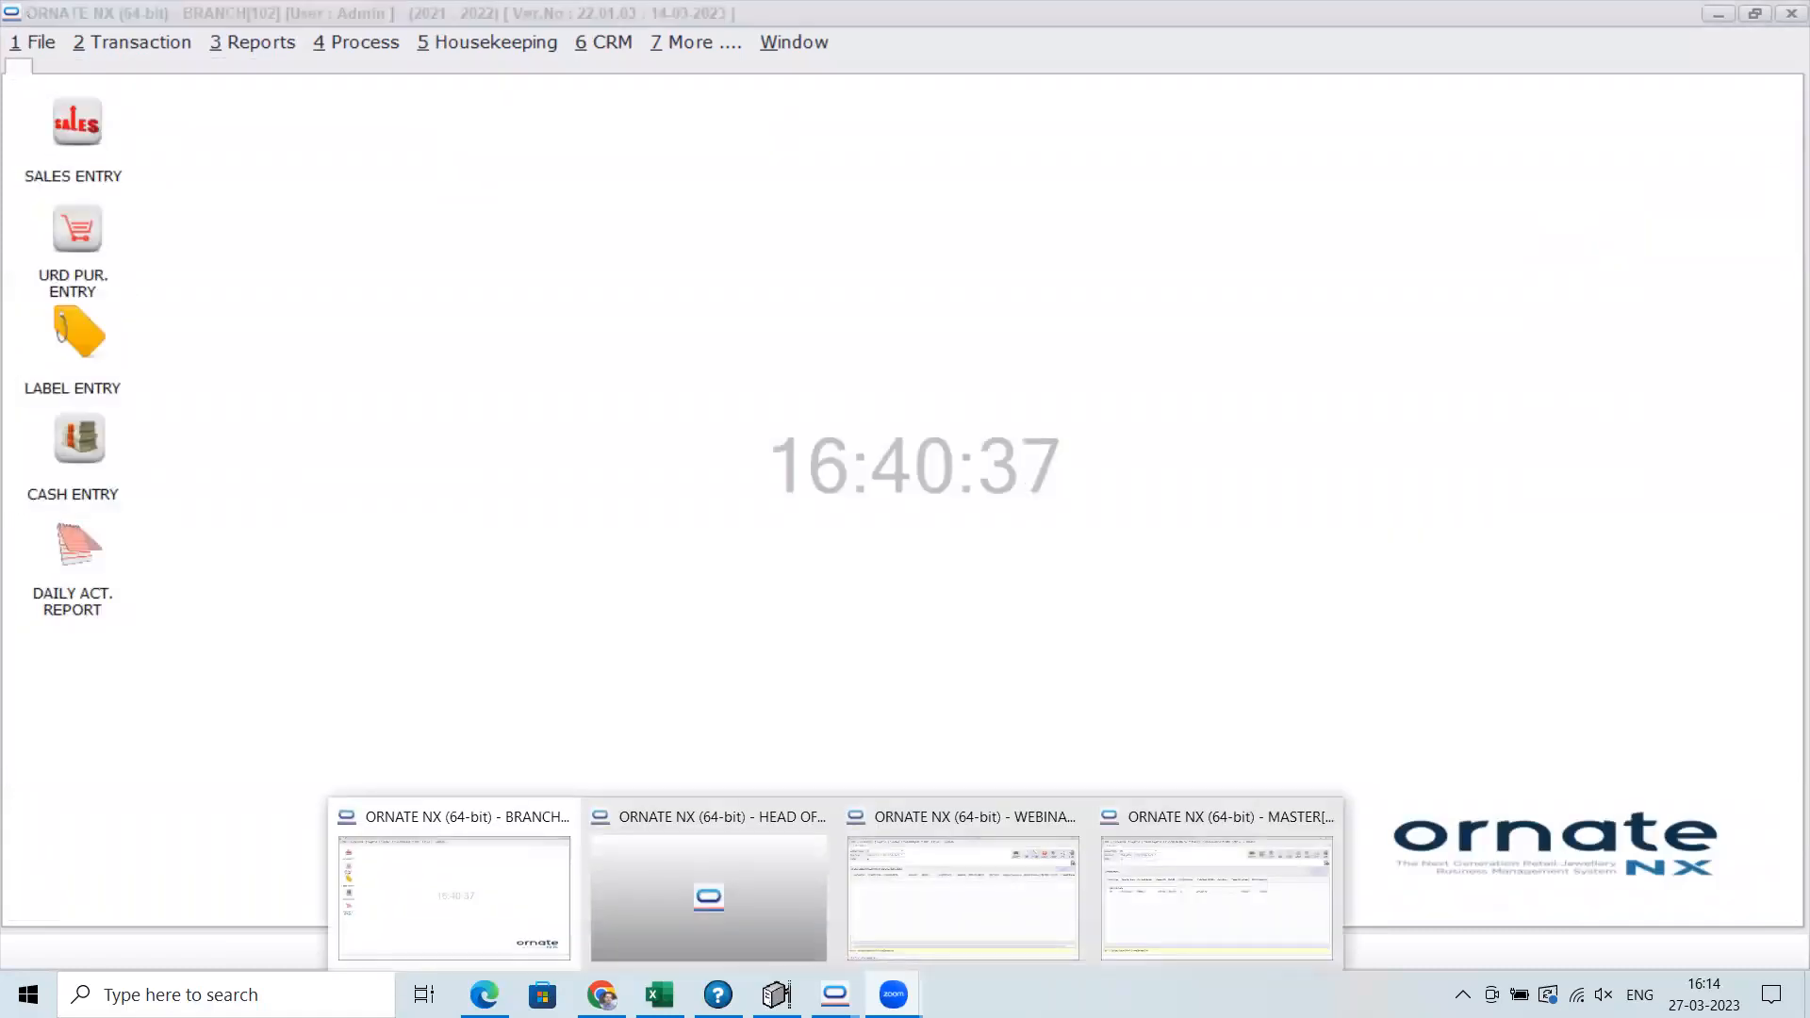
click(1007, 911)
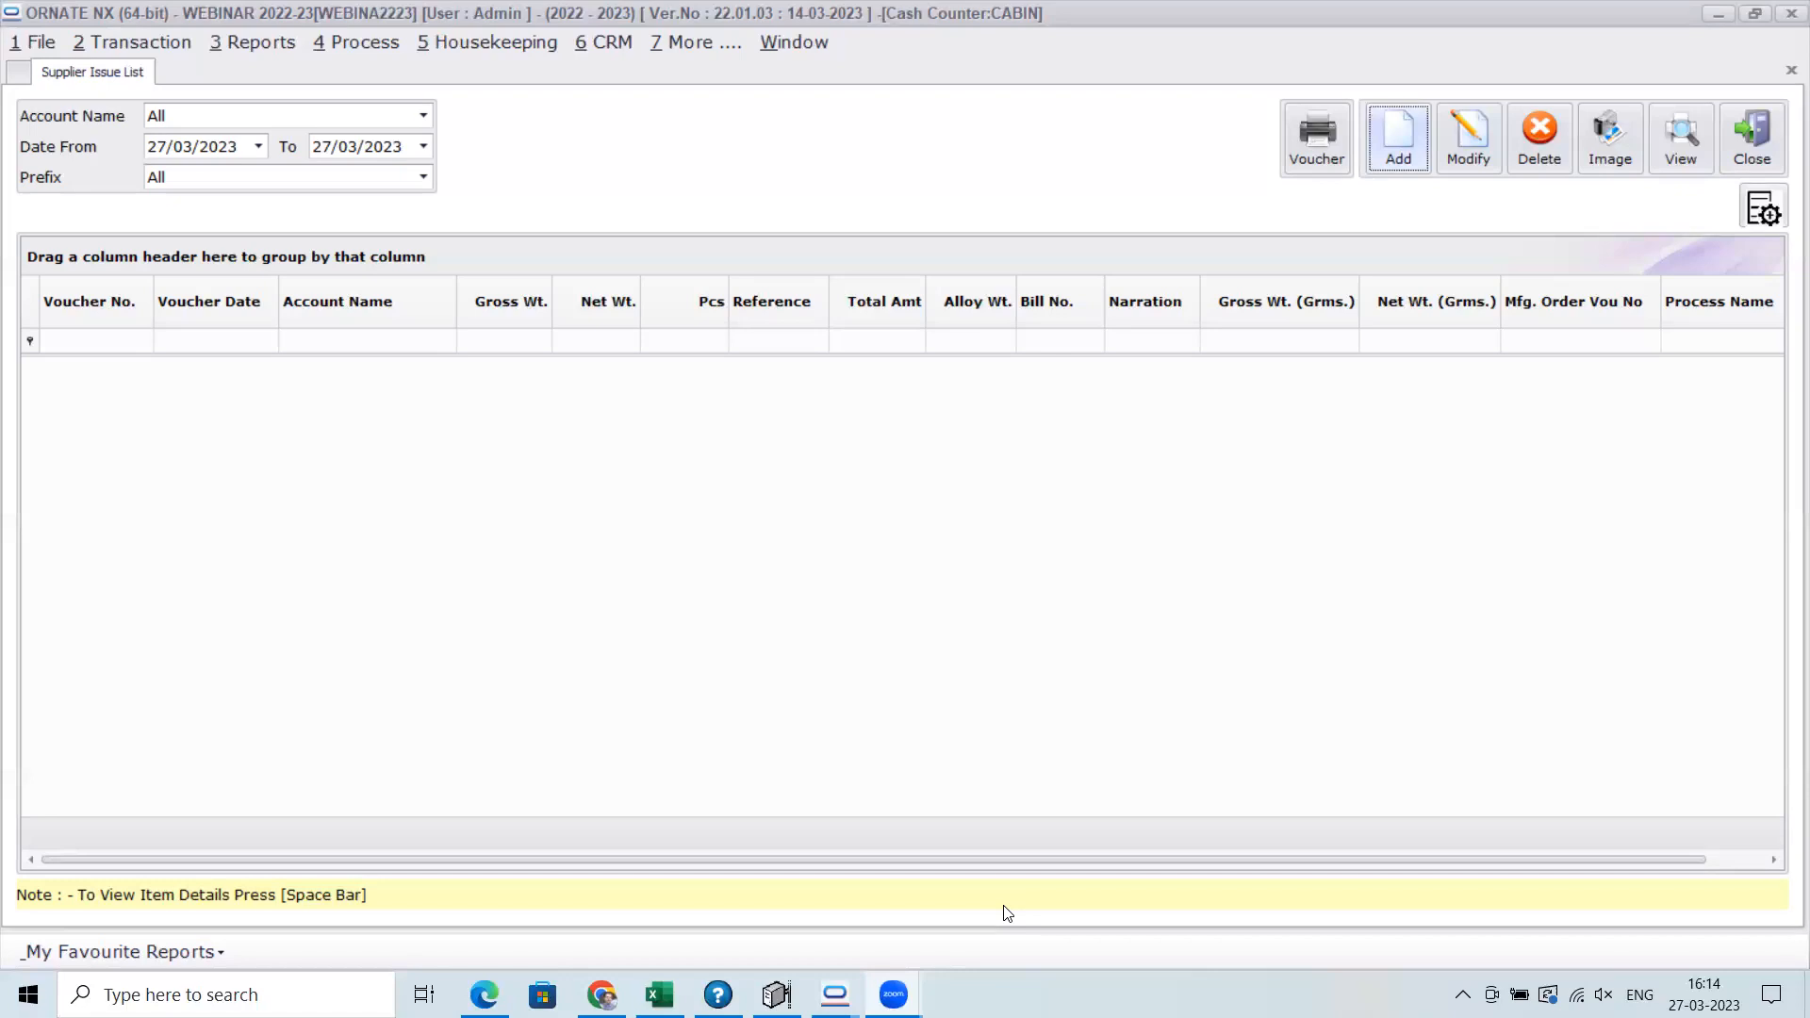
click(489, 42)
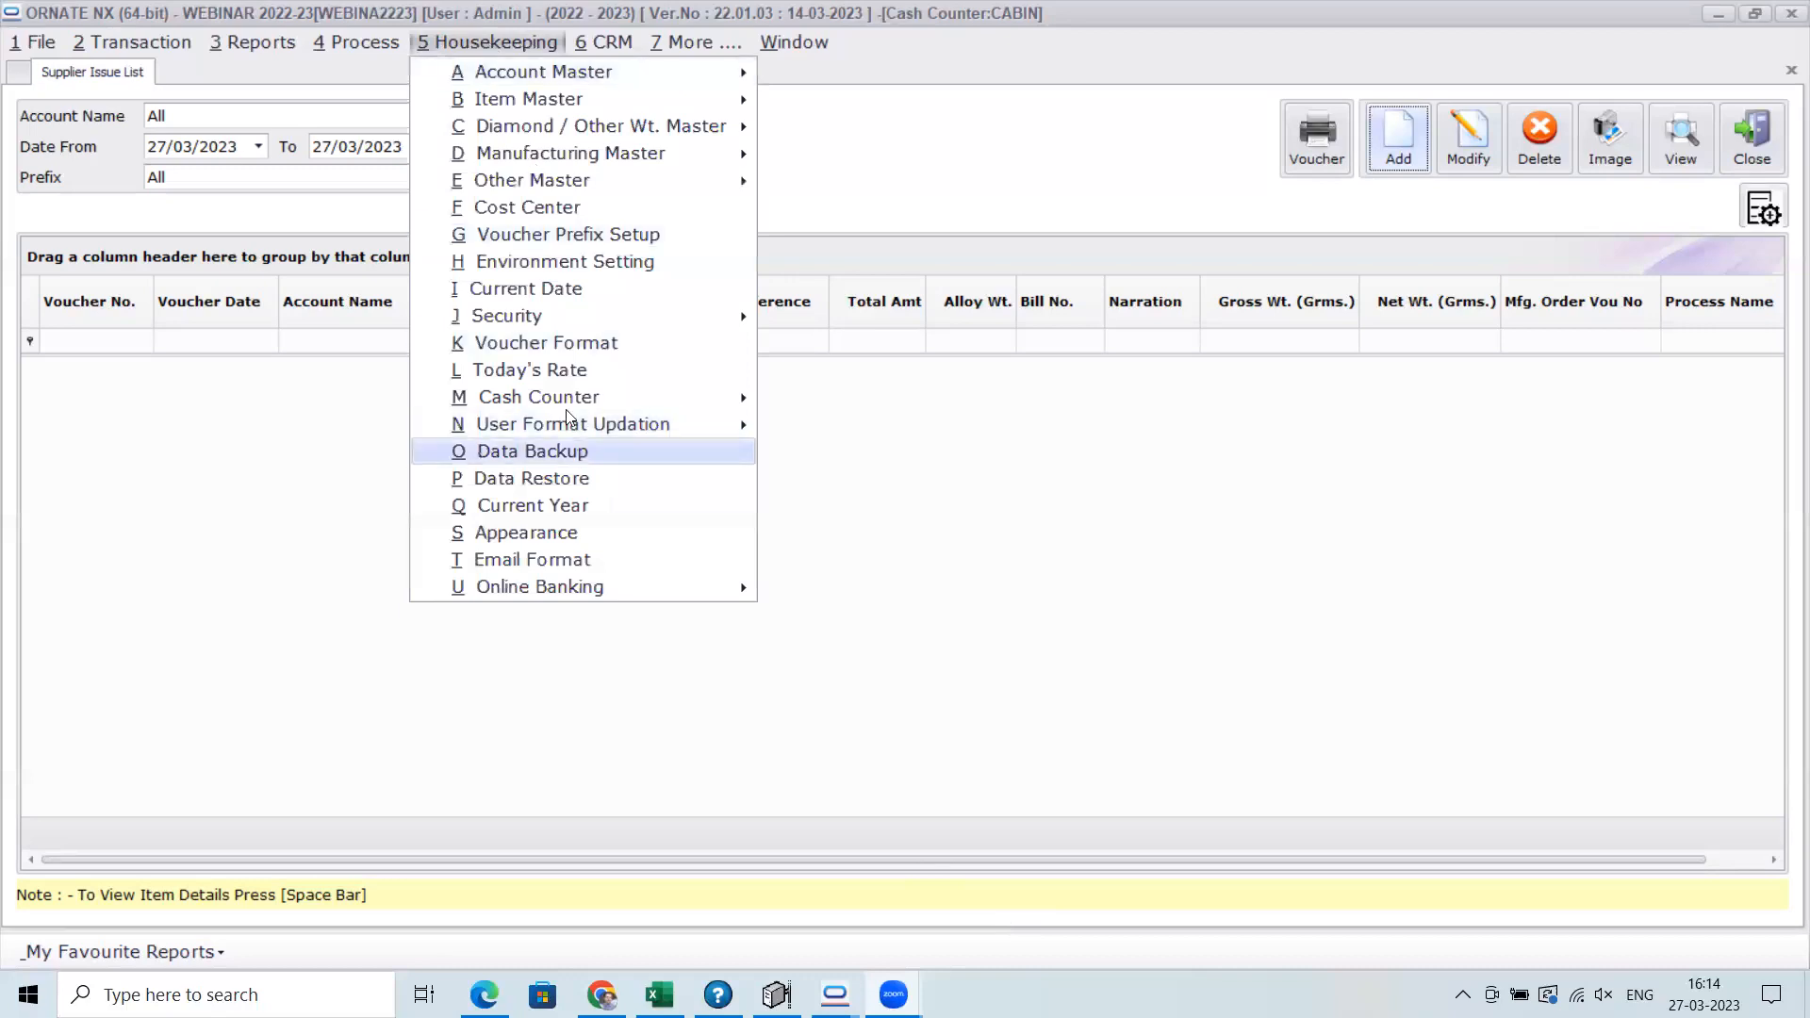
click(569, 272)
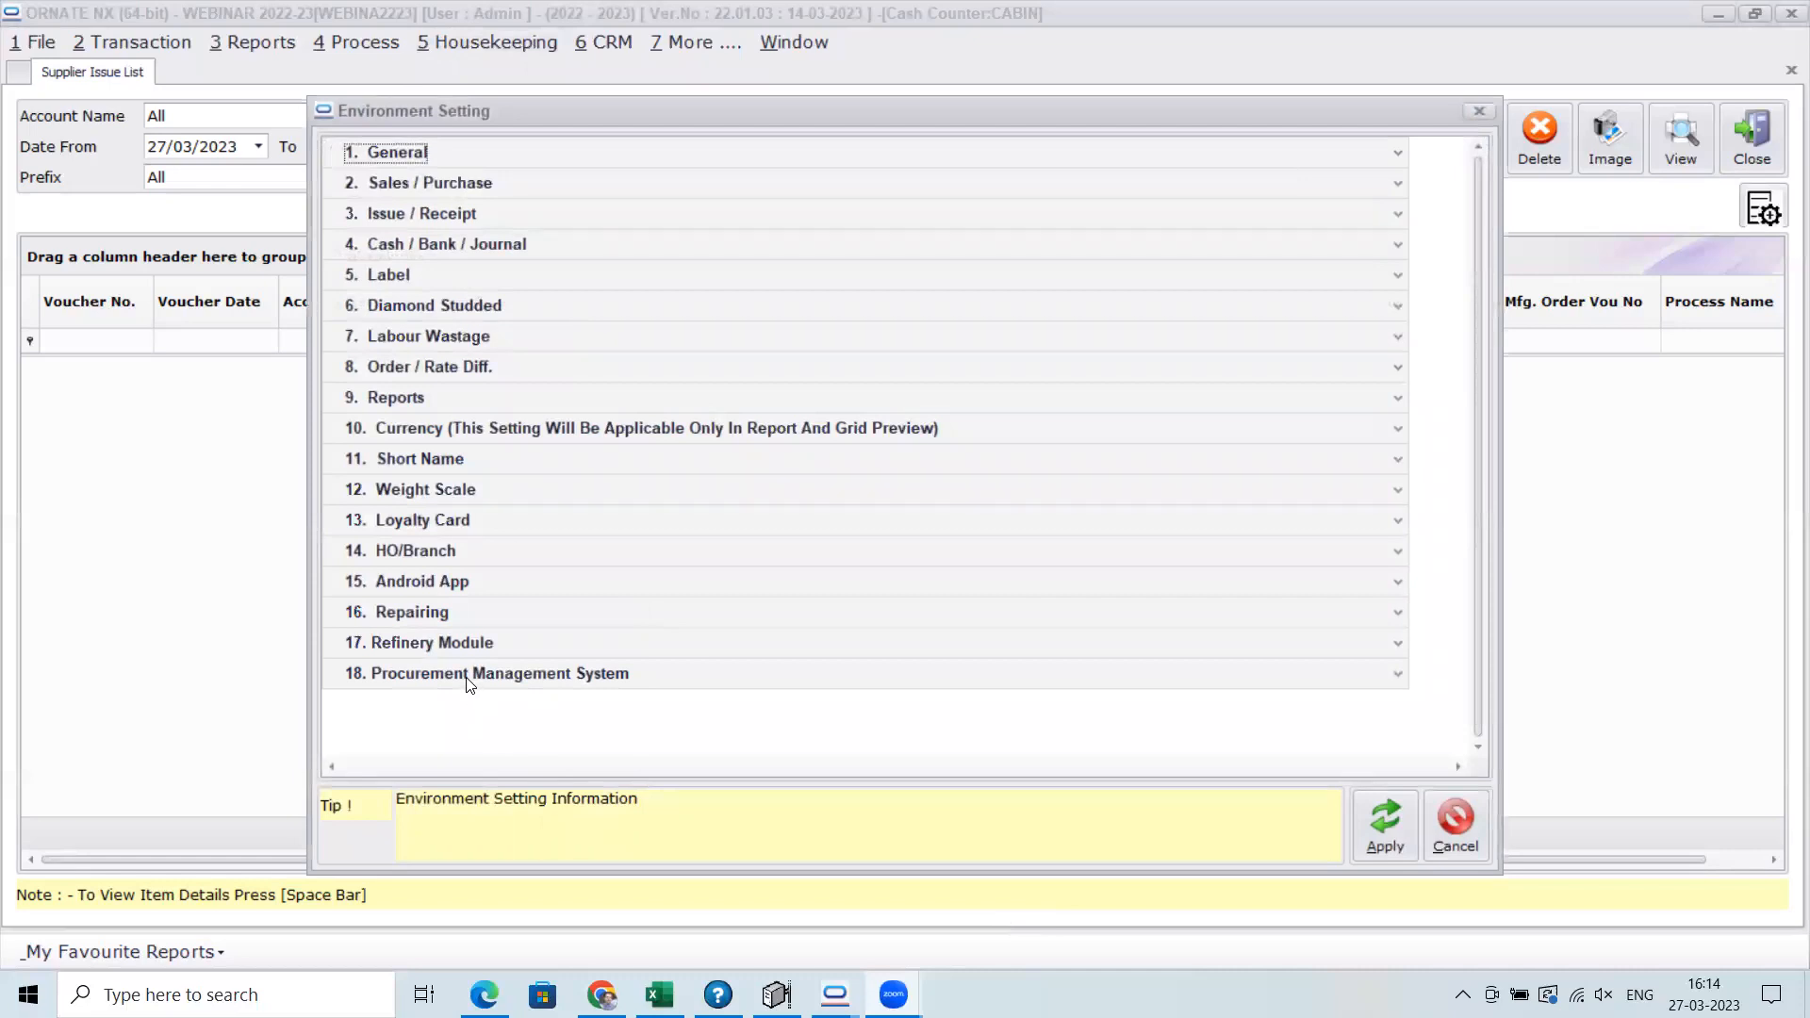
click(1398, 677)
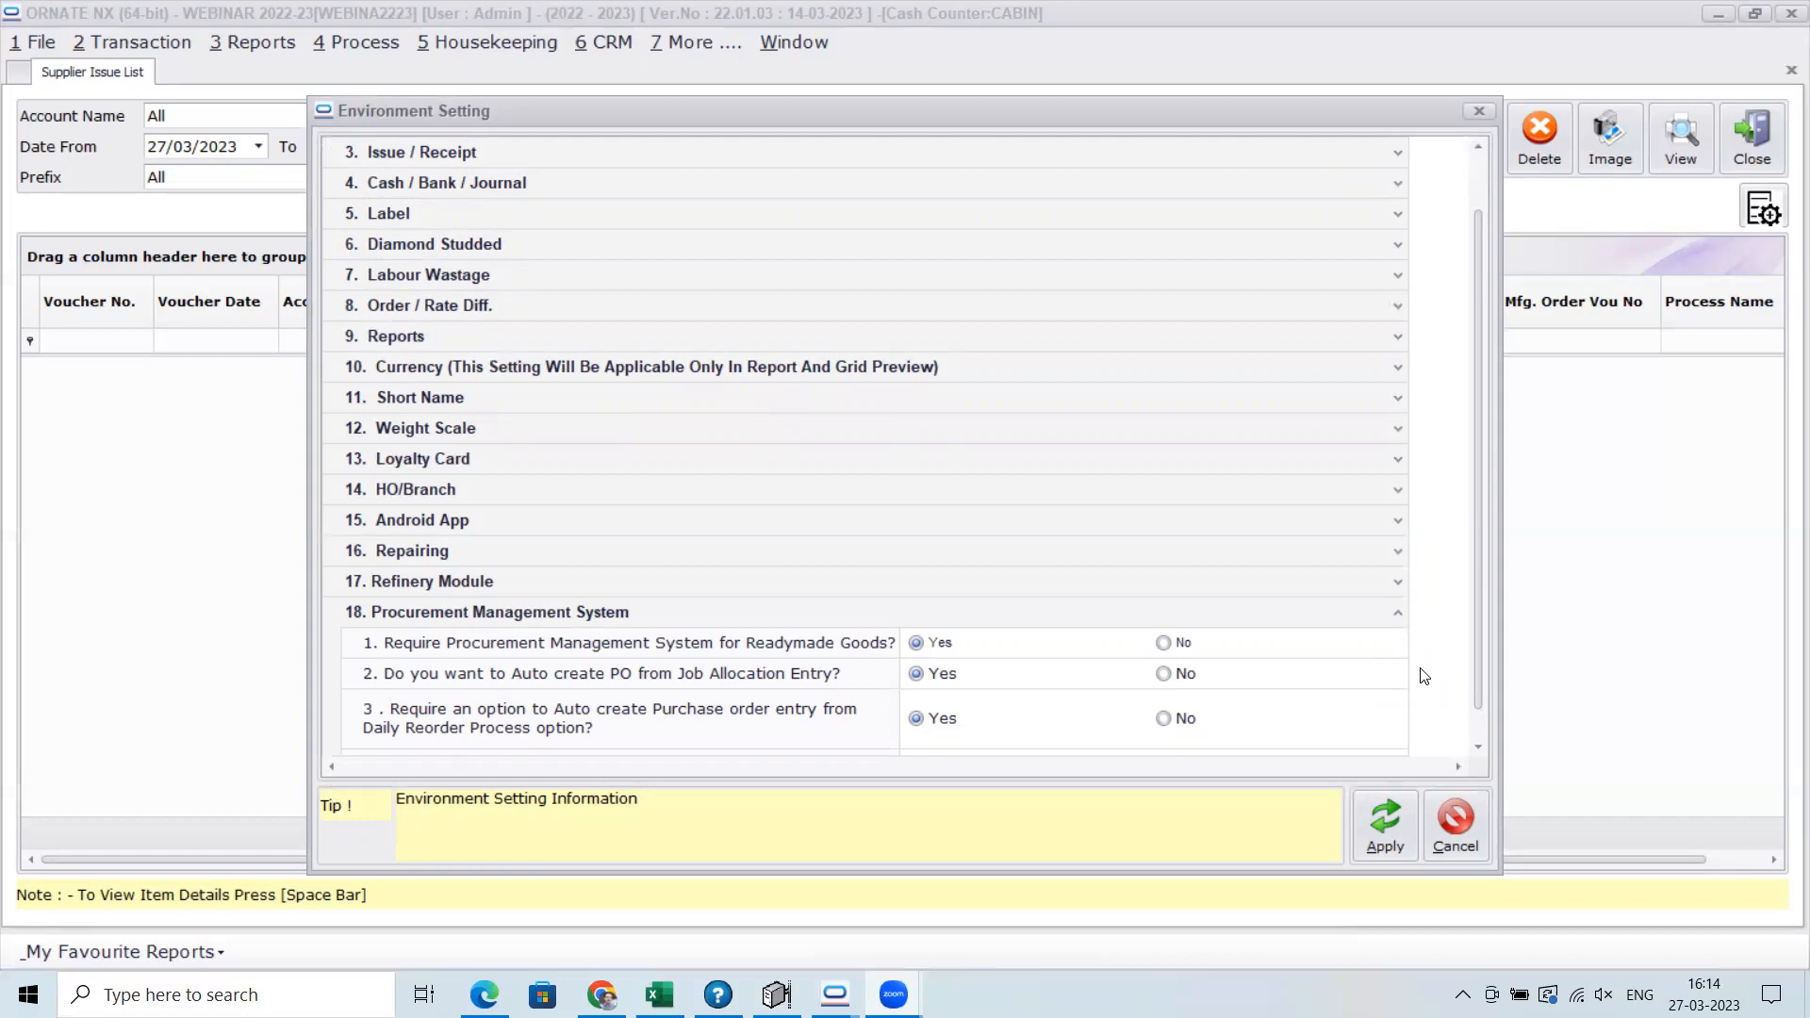
drag(1471, 590, 1475, 675)
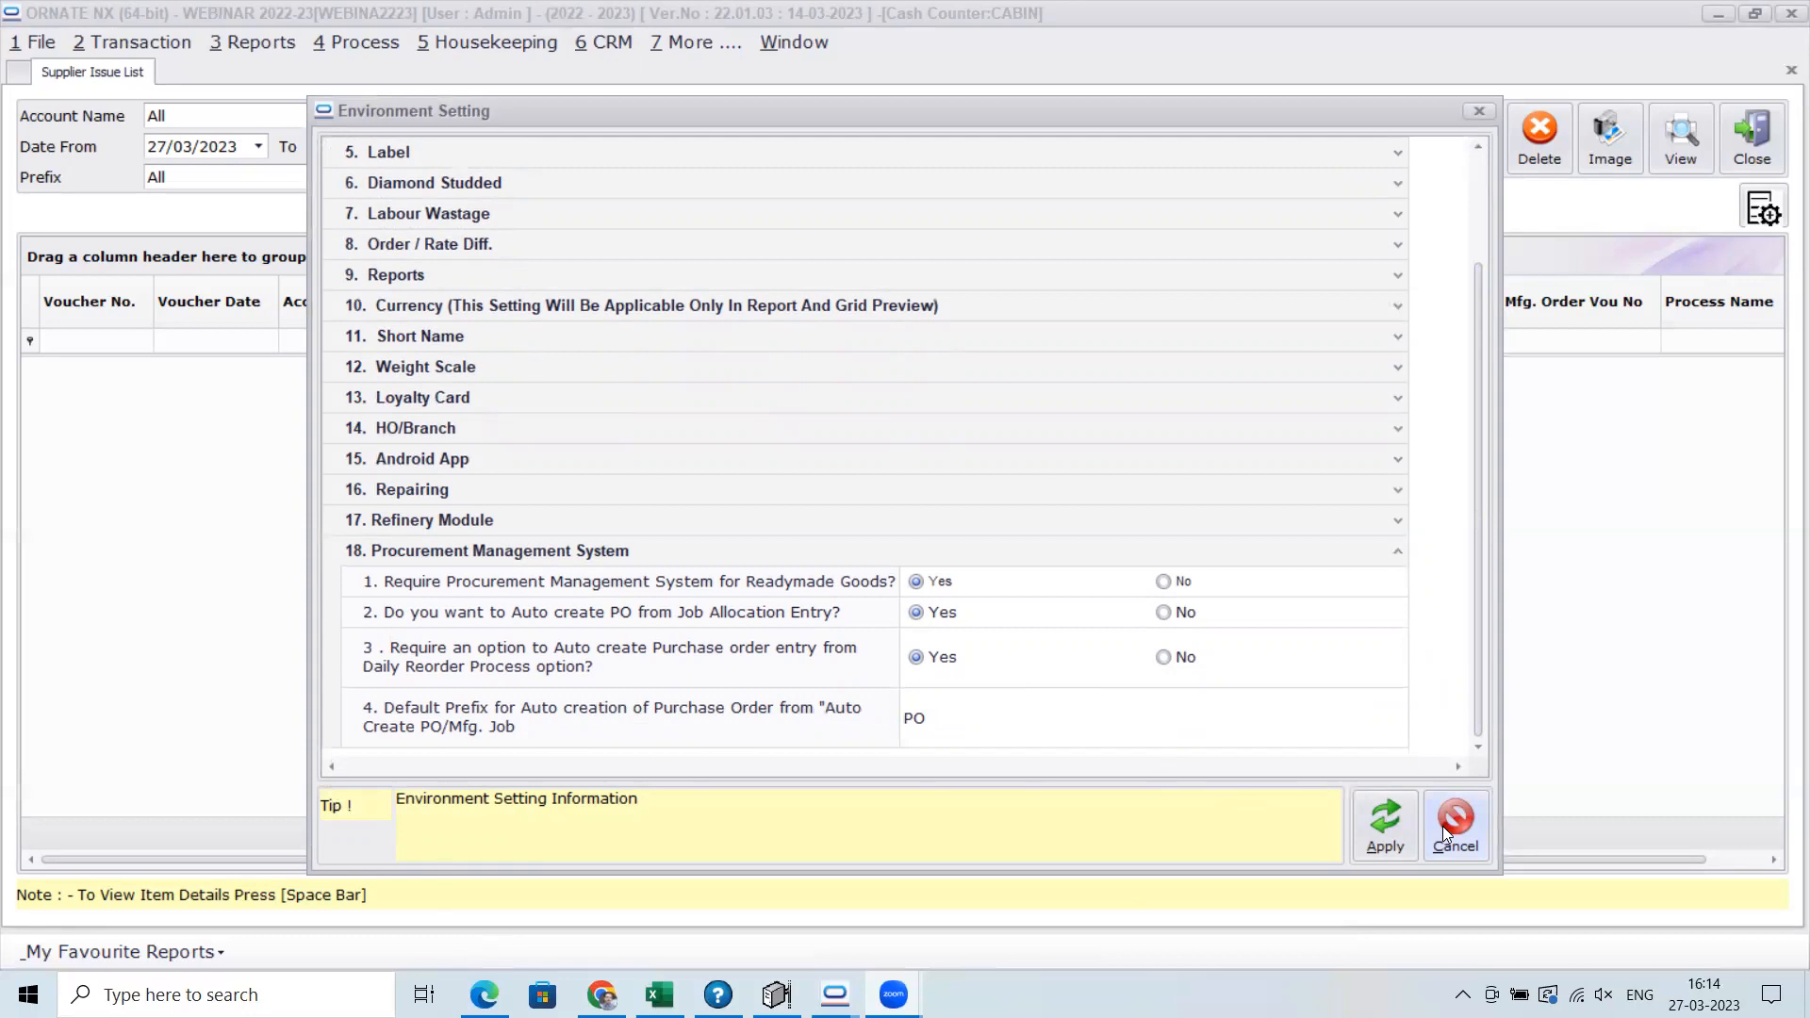
click(1382, 824)
Close the Supplier Issue list and start a new purchase order entry
click(1731, 130)
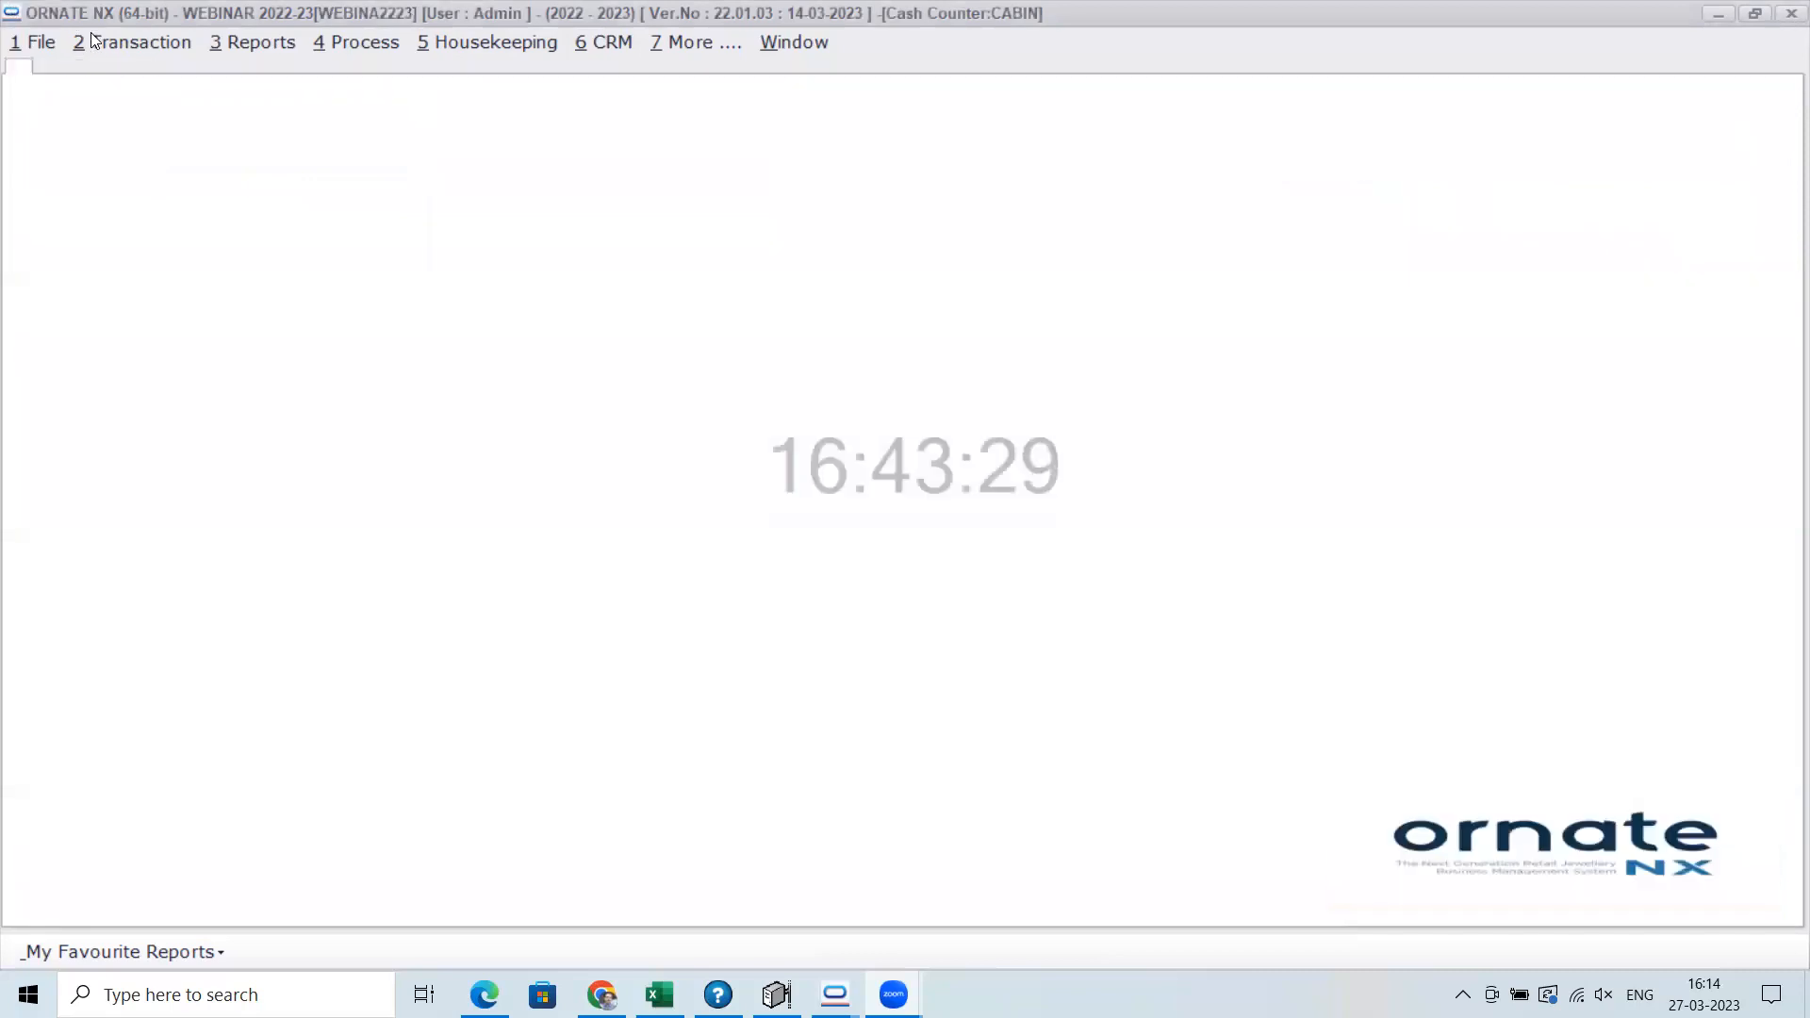
click(120, 40)
mouse_move(136, 100)
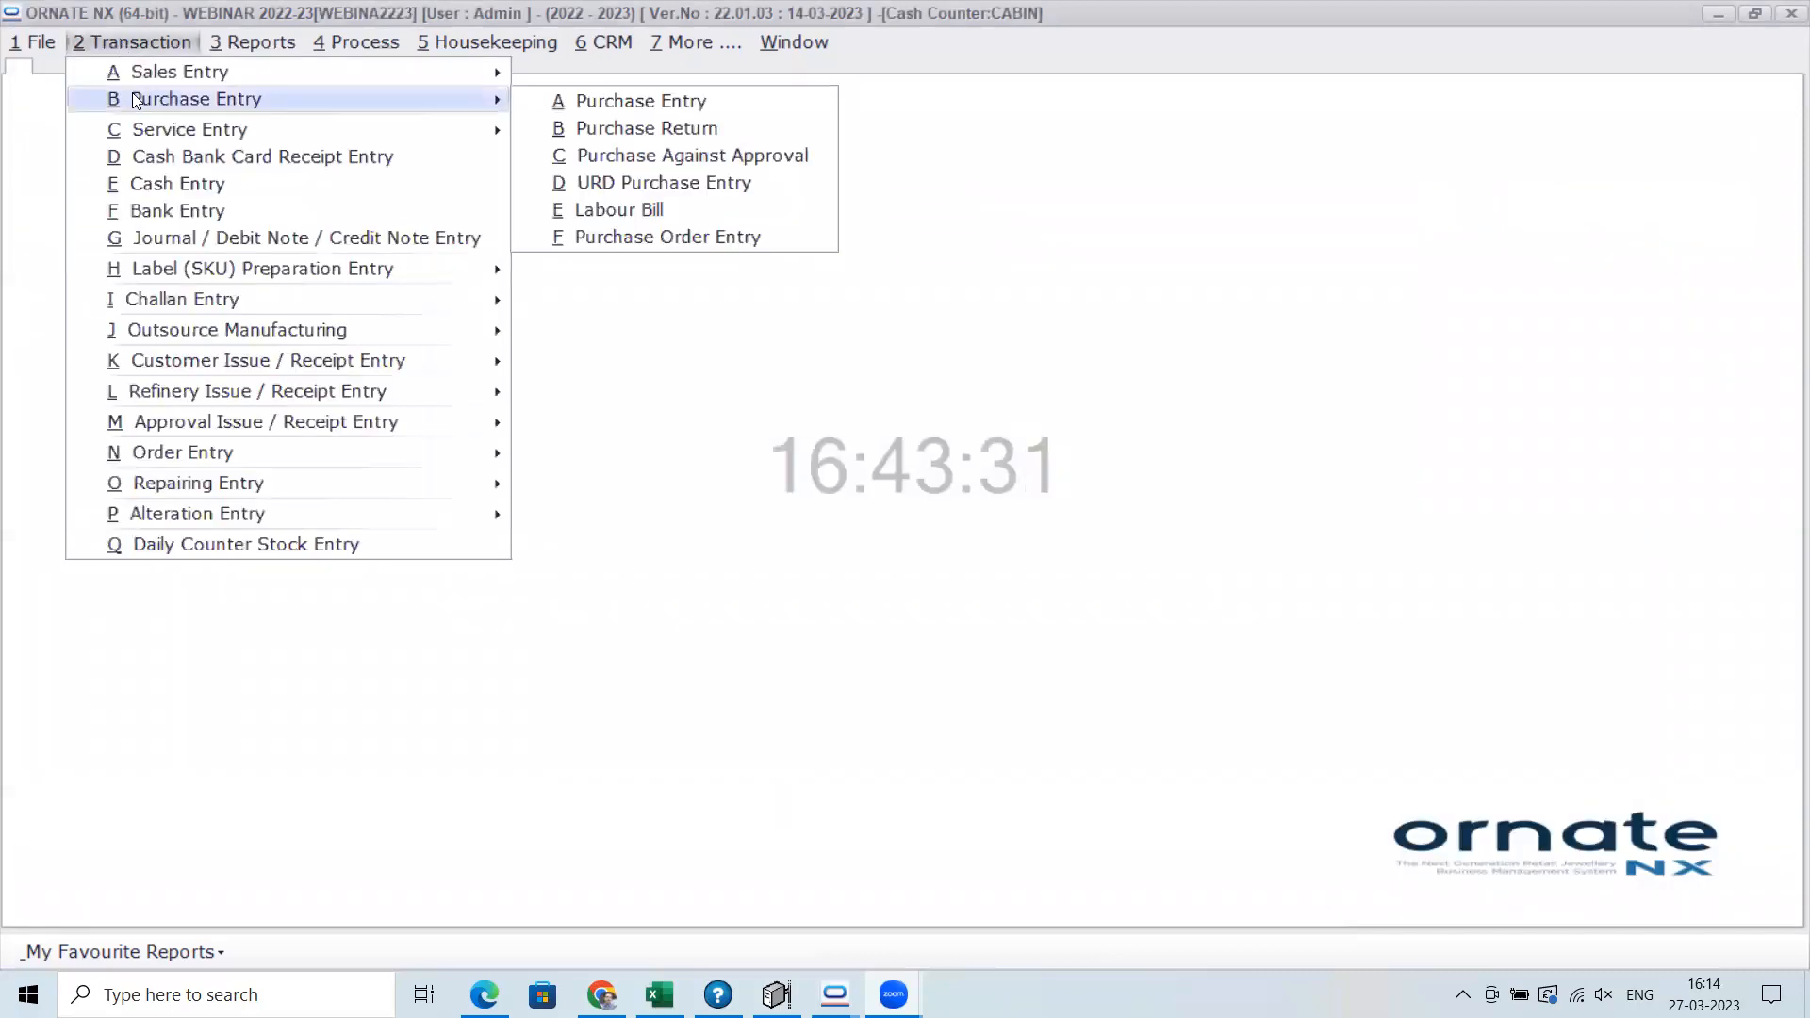
click(723, 239)
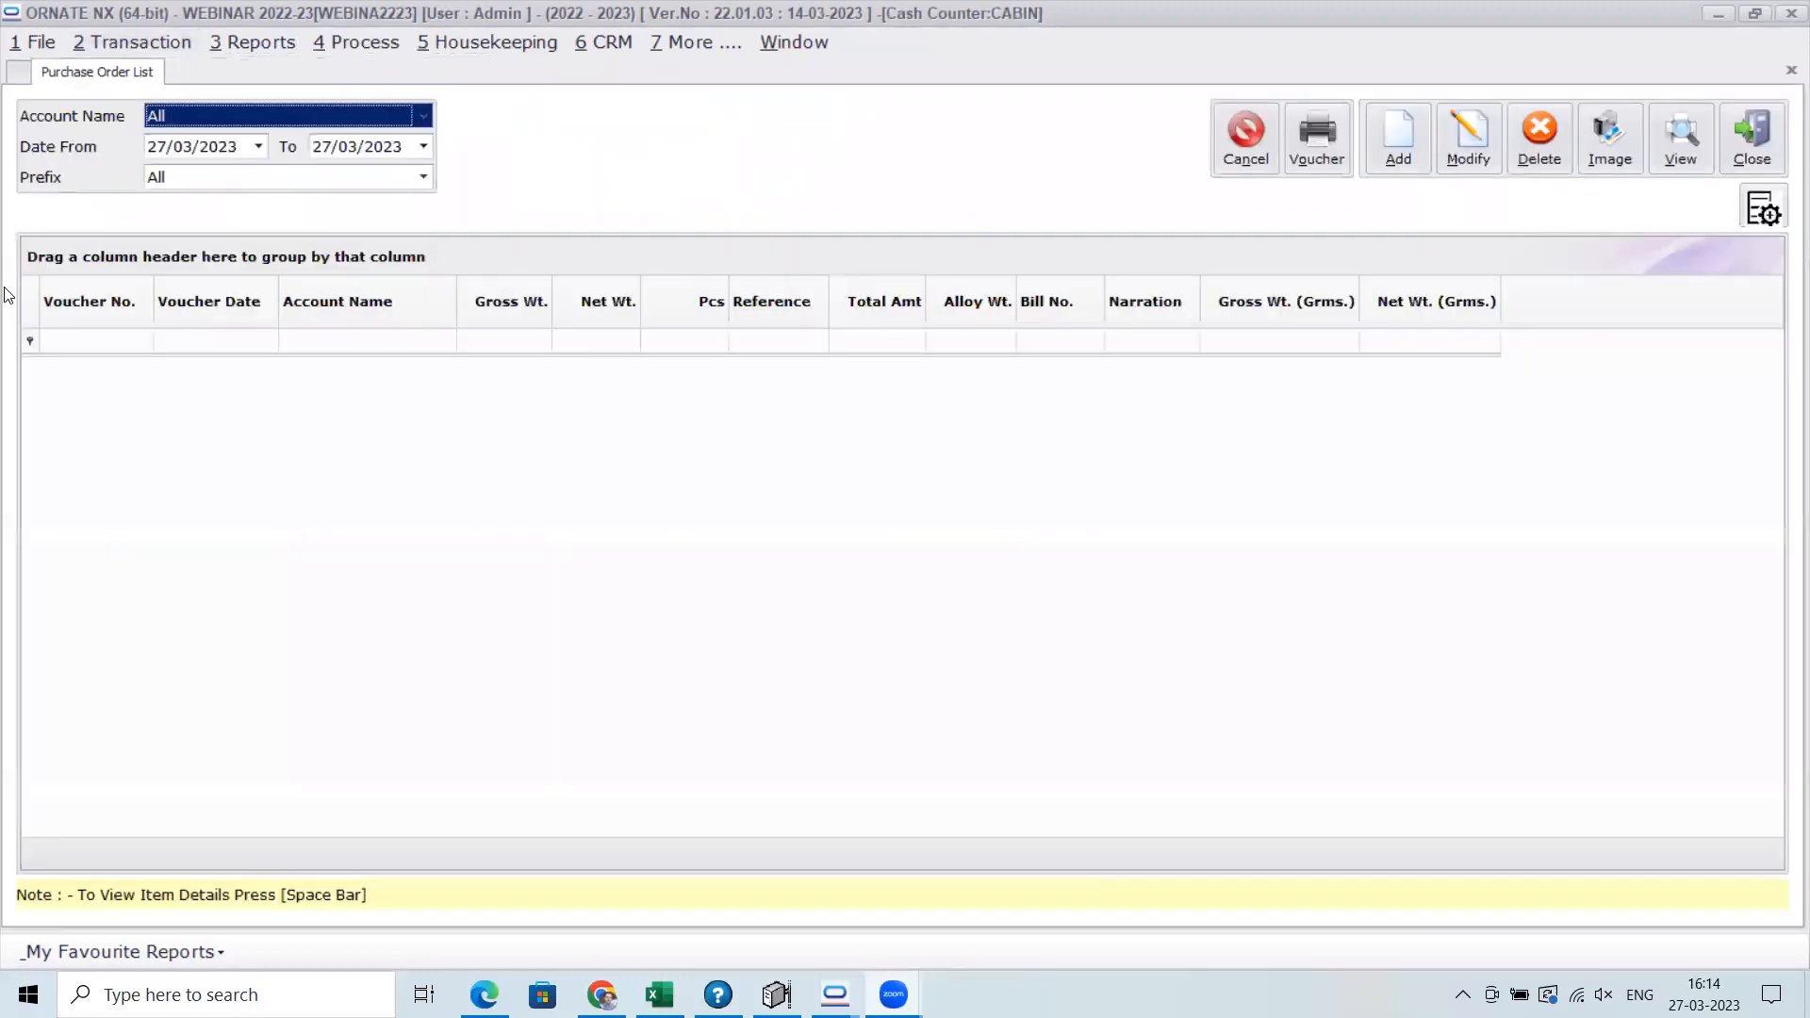
click(1395, 132)
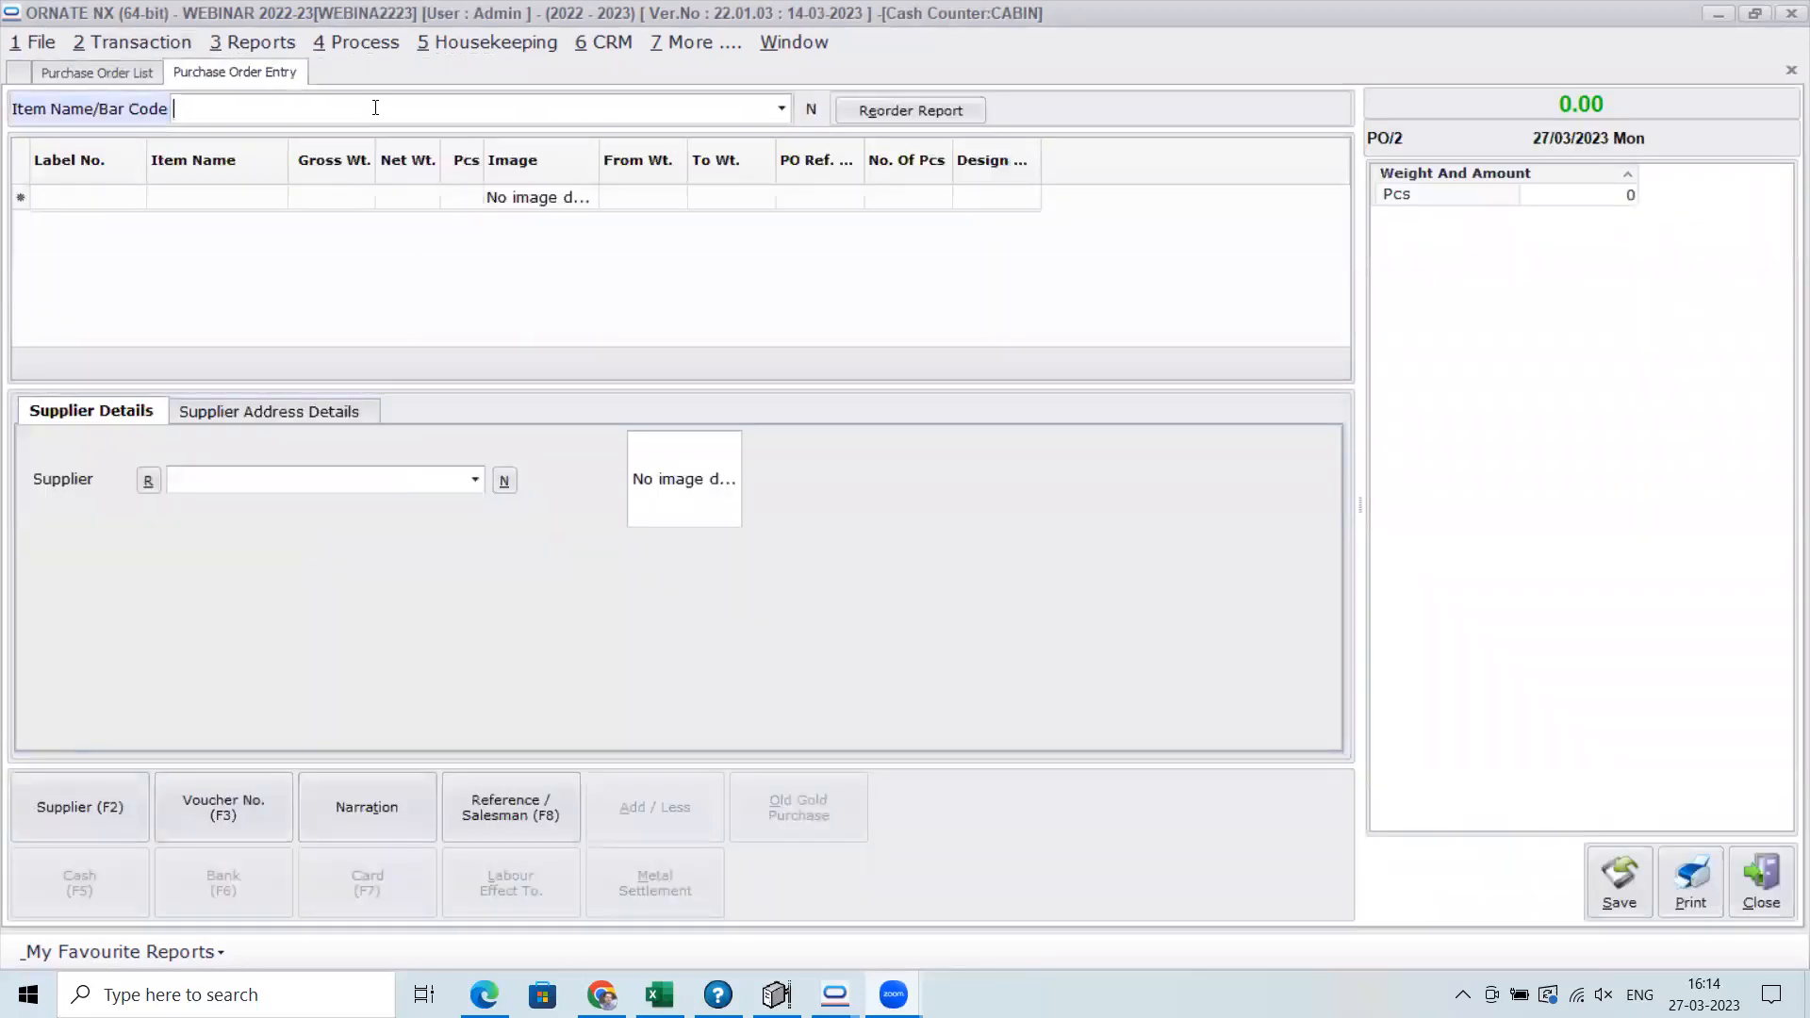
Enter BANGLES as the purchase order item and choose A FINE JEWELLERY as the supplier
text(BANGLES)
click(197, 475)
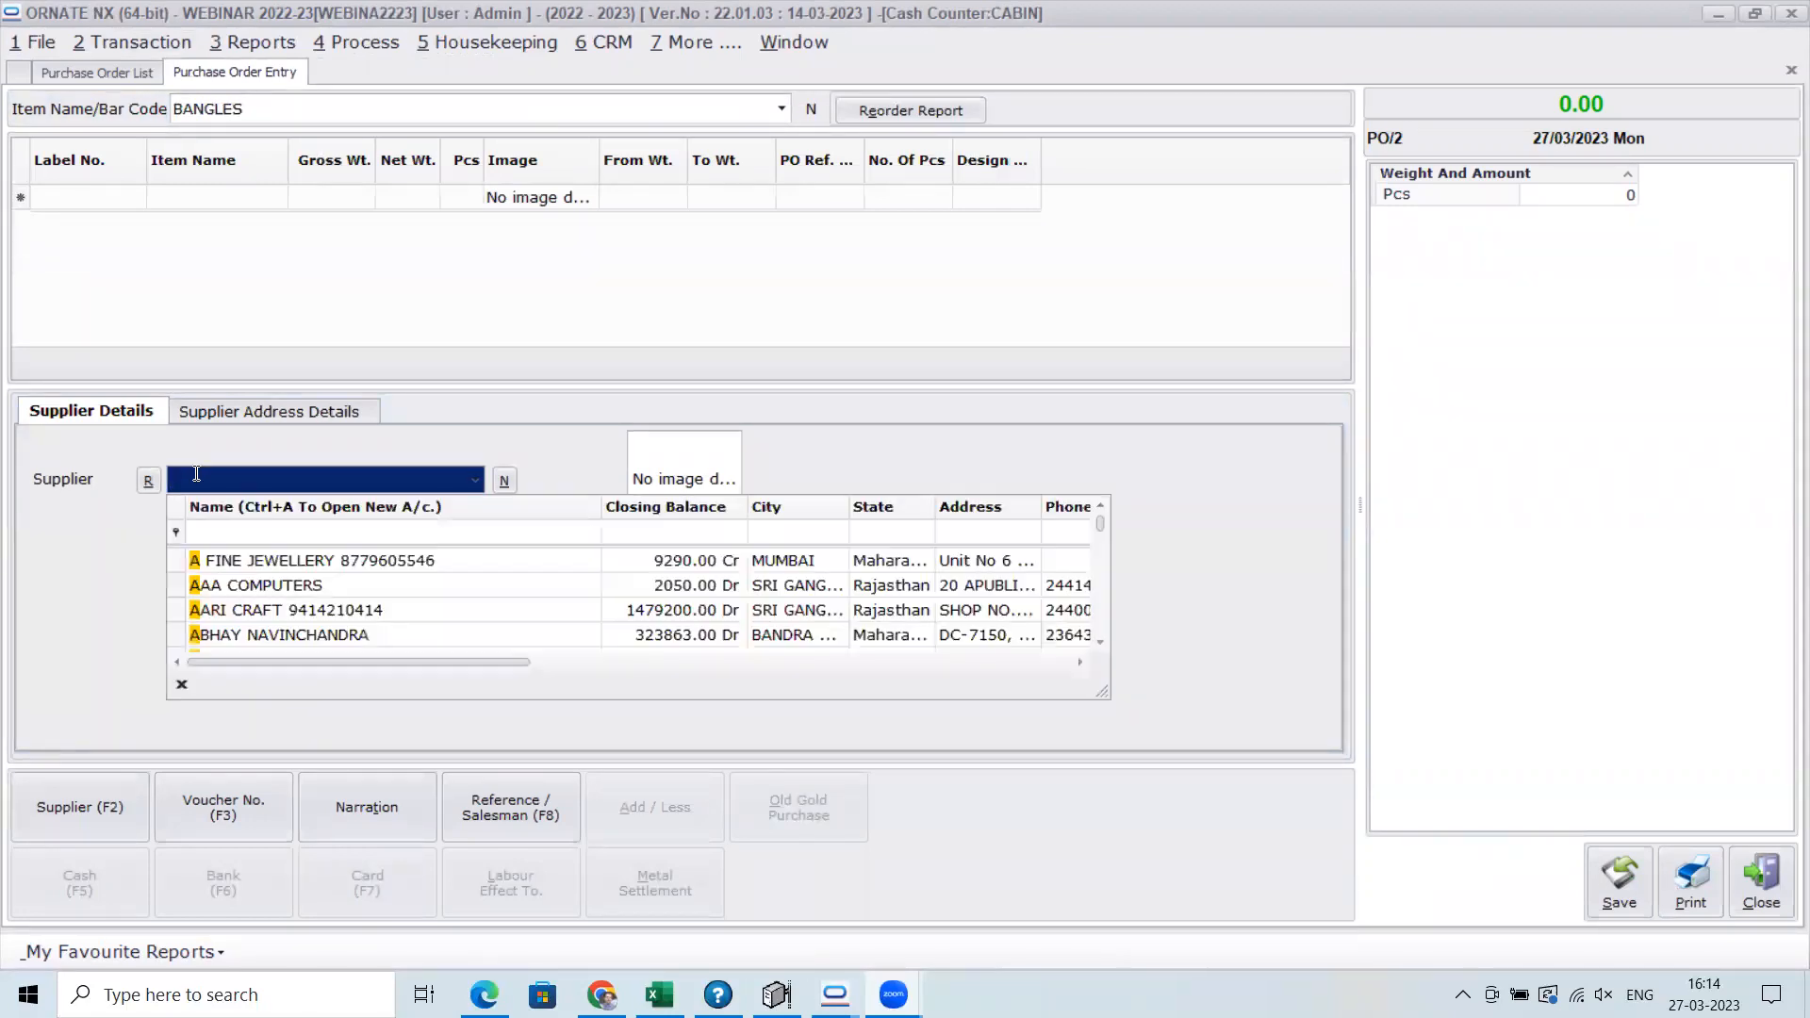
key(Return)
key(Return)
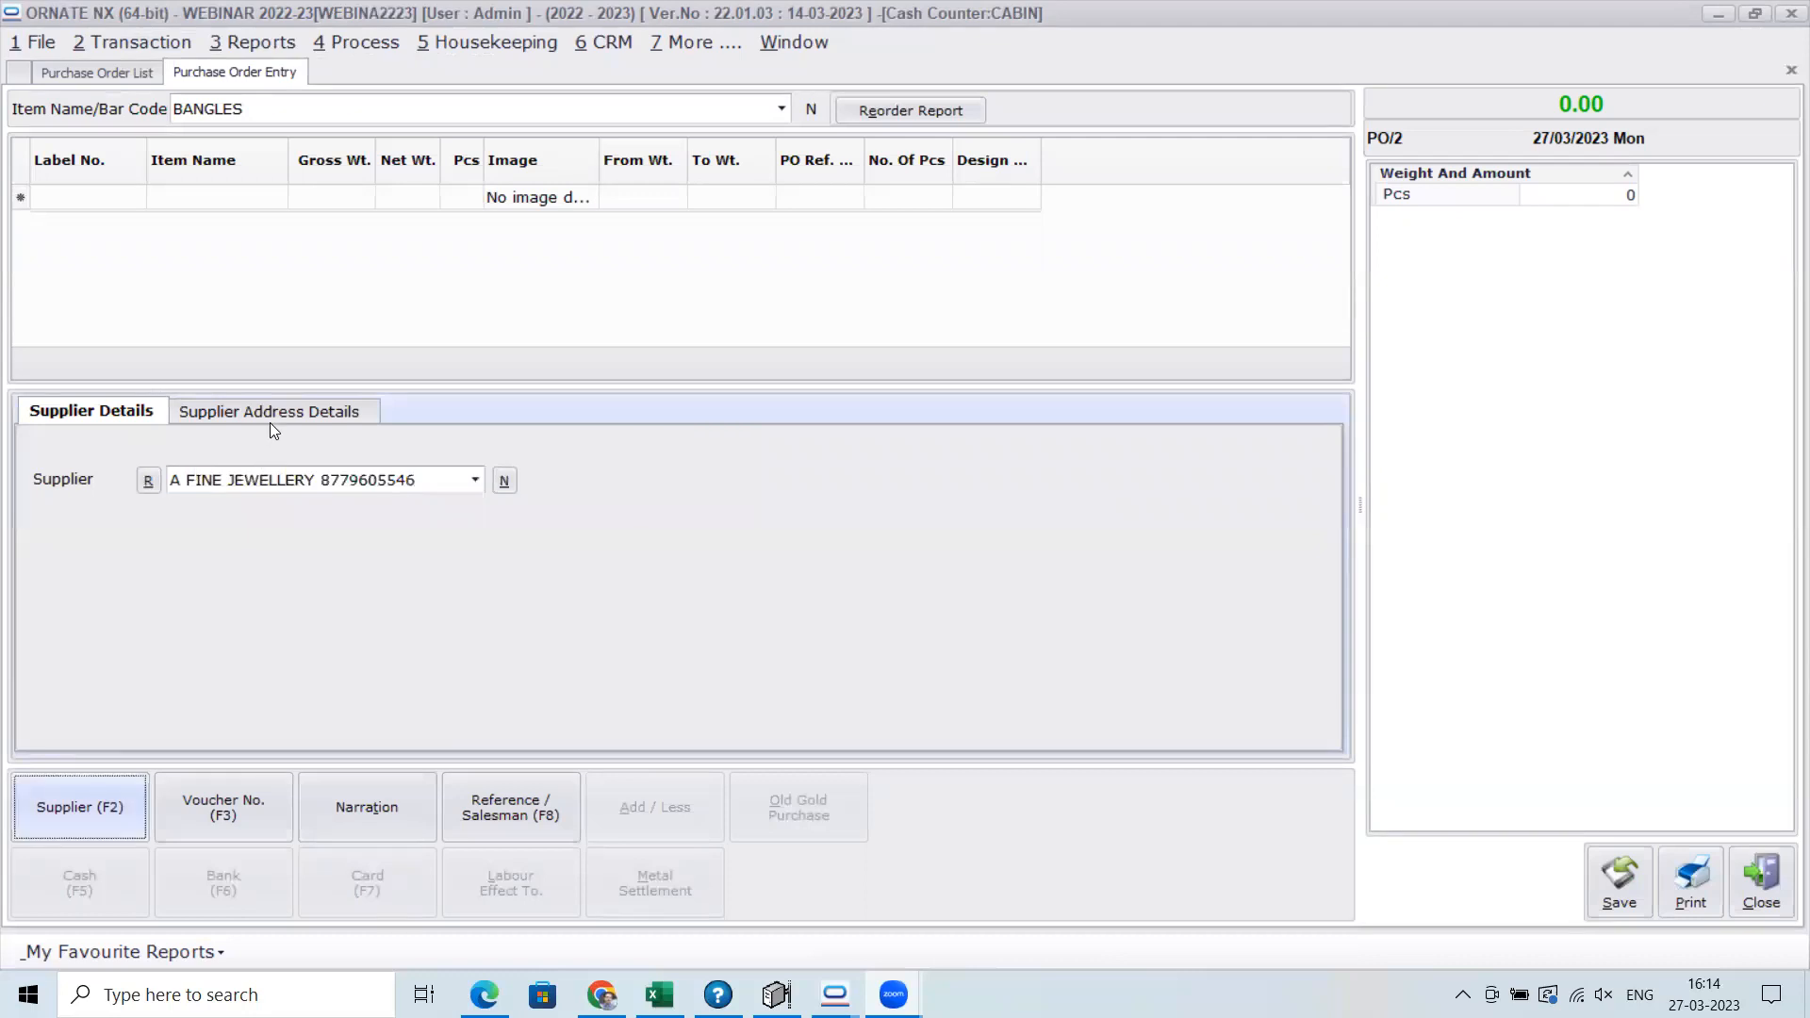
Open the order details for the BANGLES item, leave the design name blank and set the variety to AARI
click(377, 116)
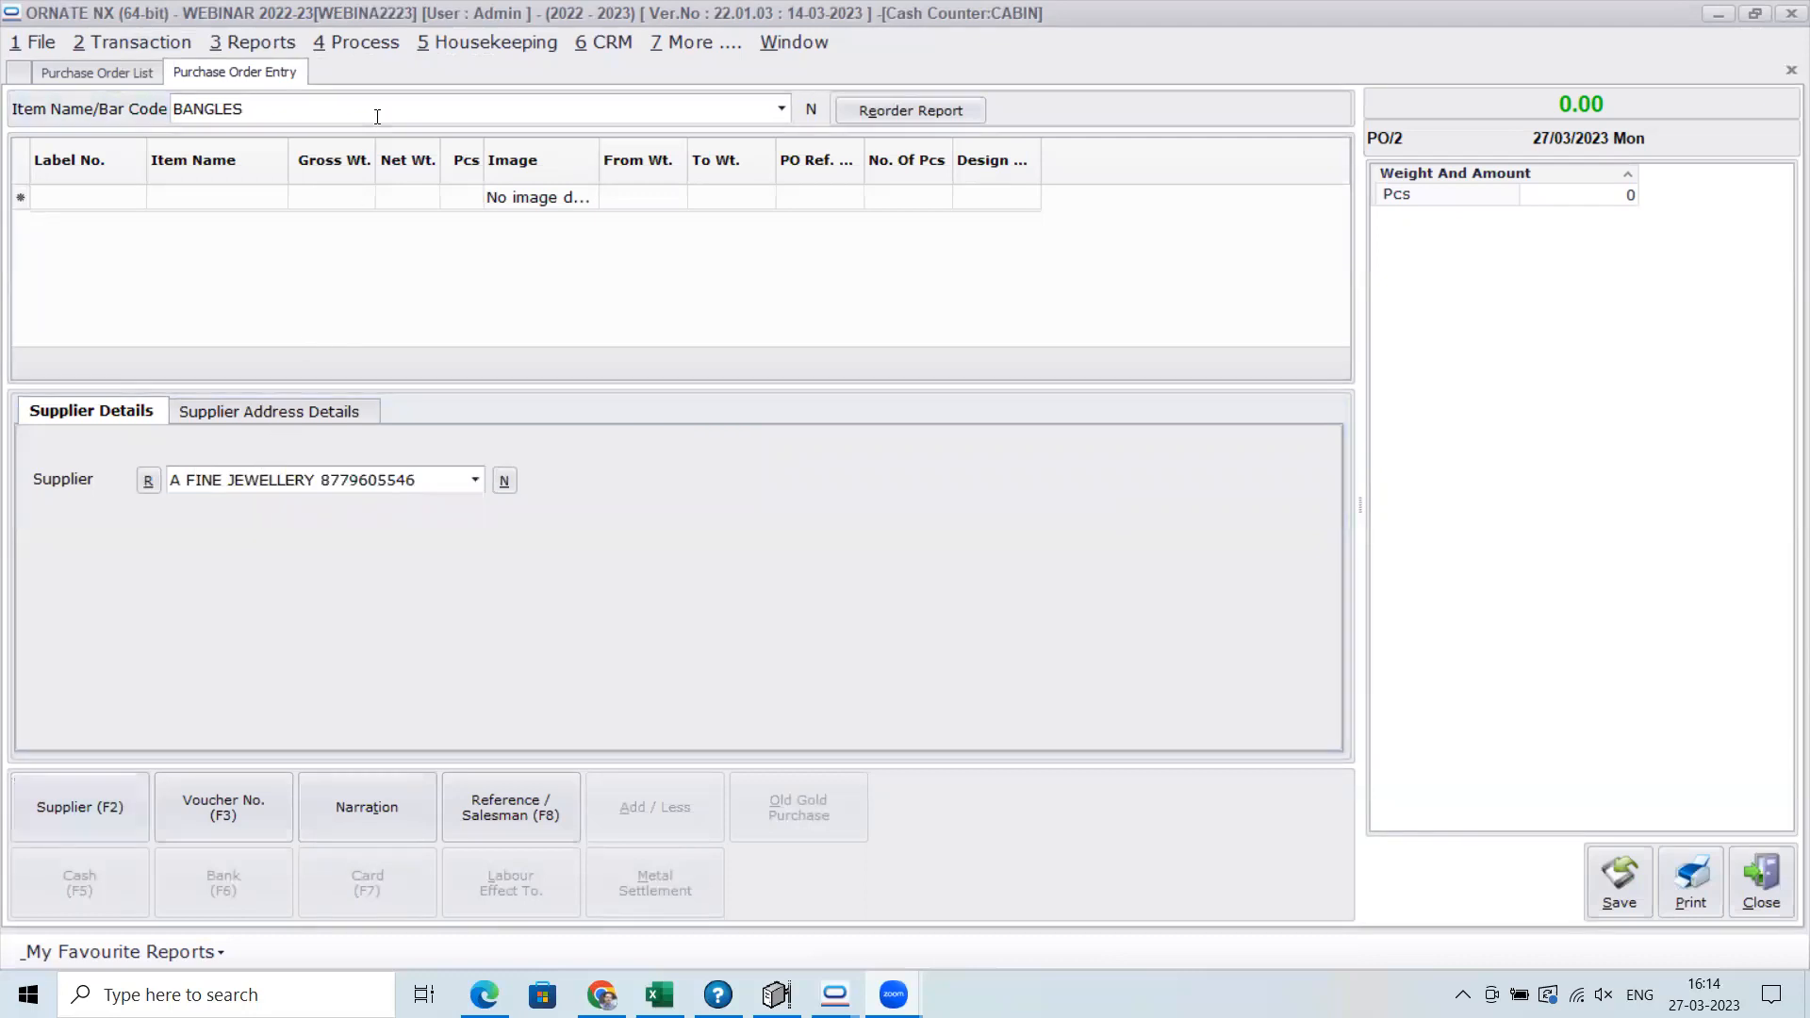
key(Return)
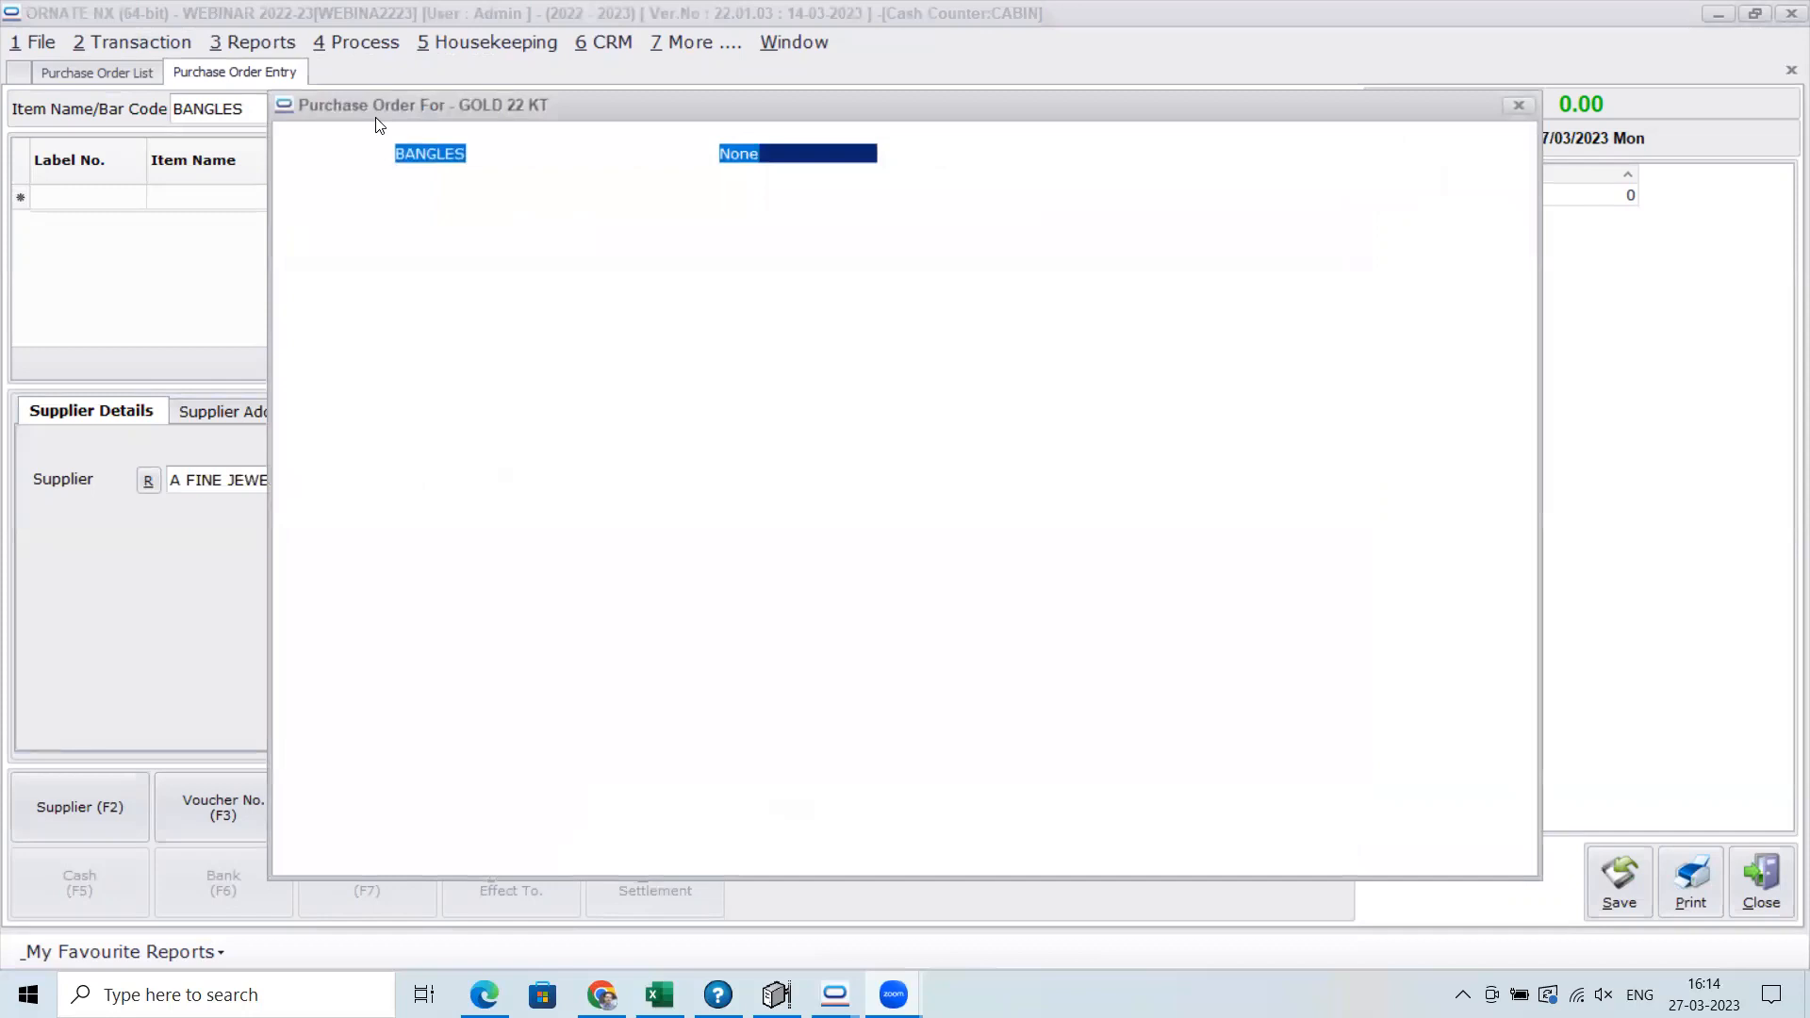
key(Return)
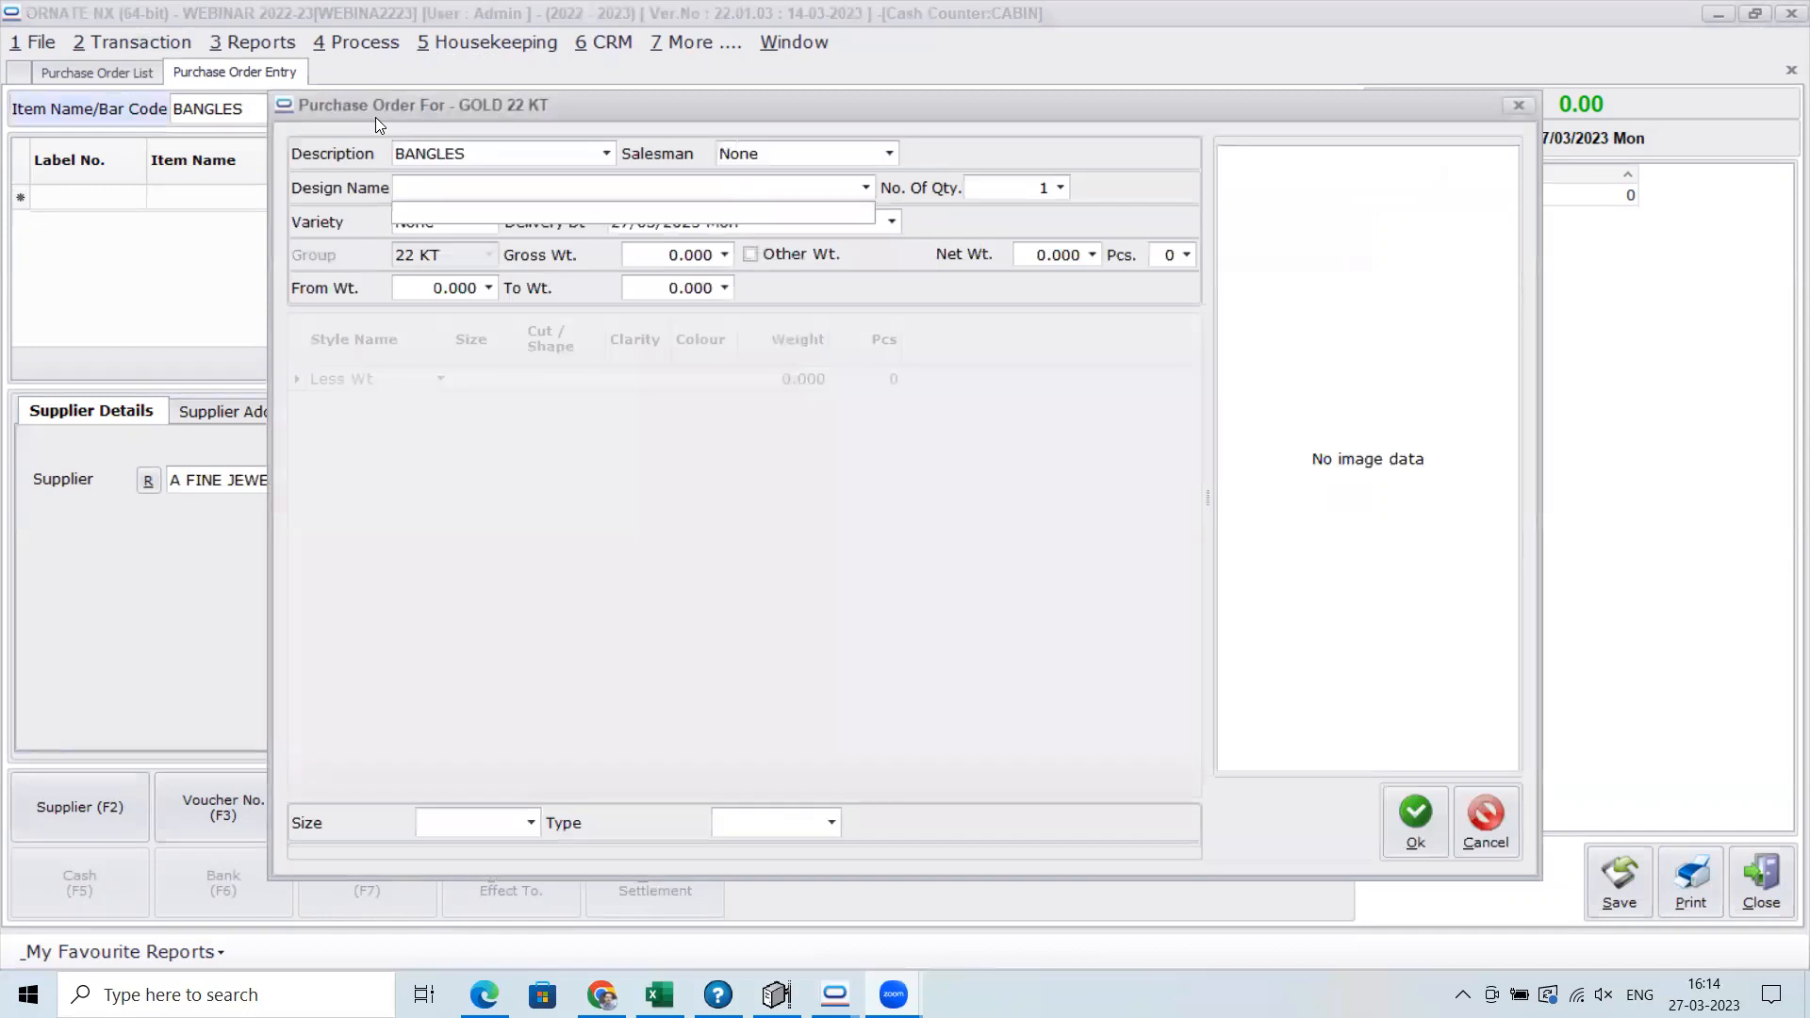
click(428, 210)
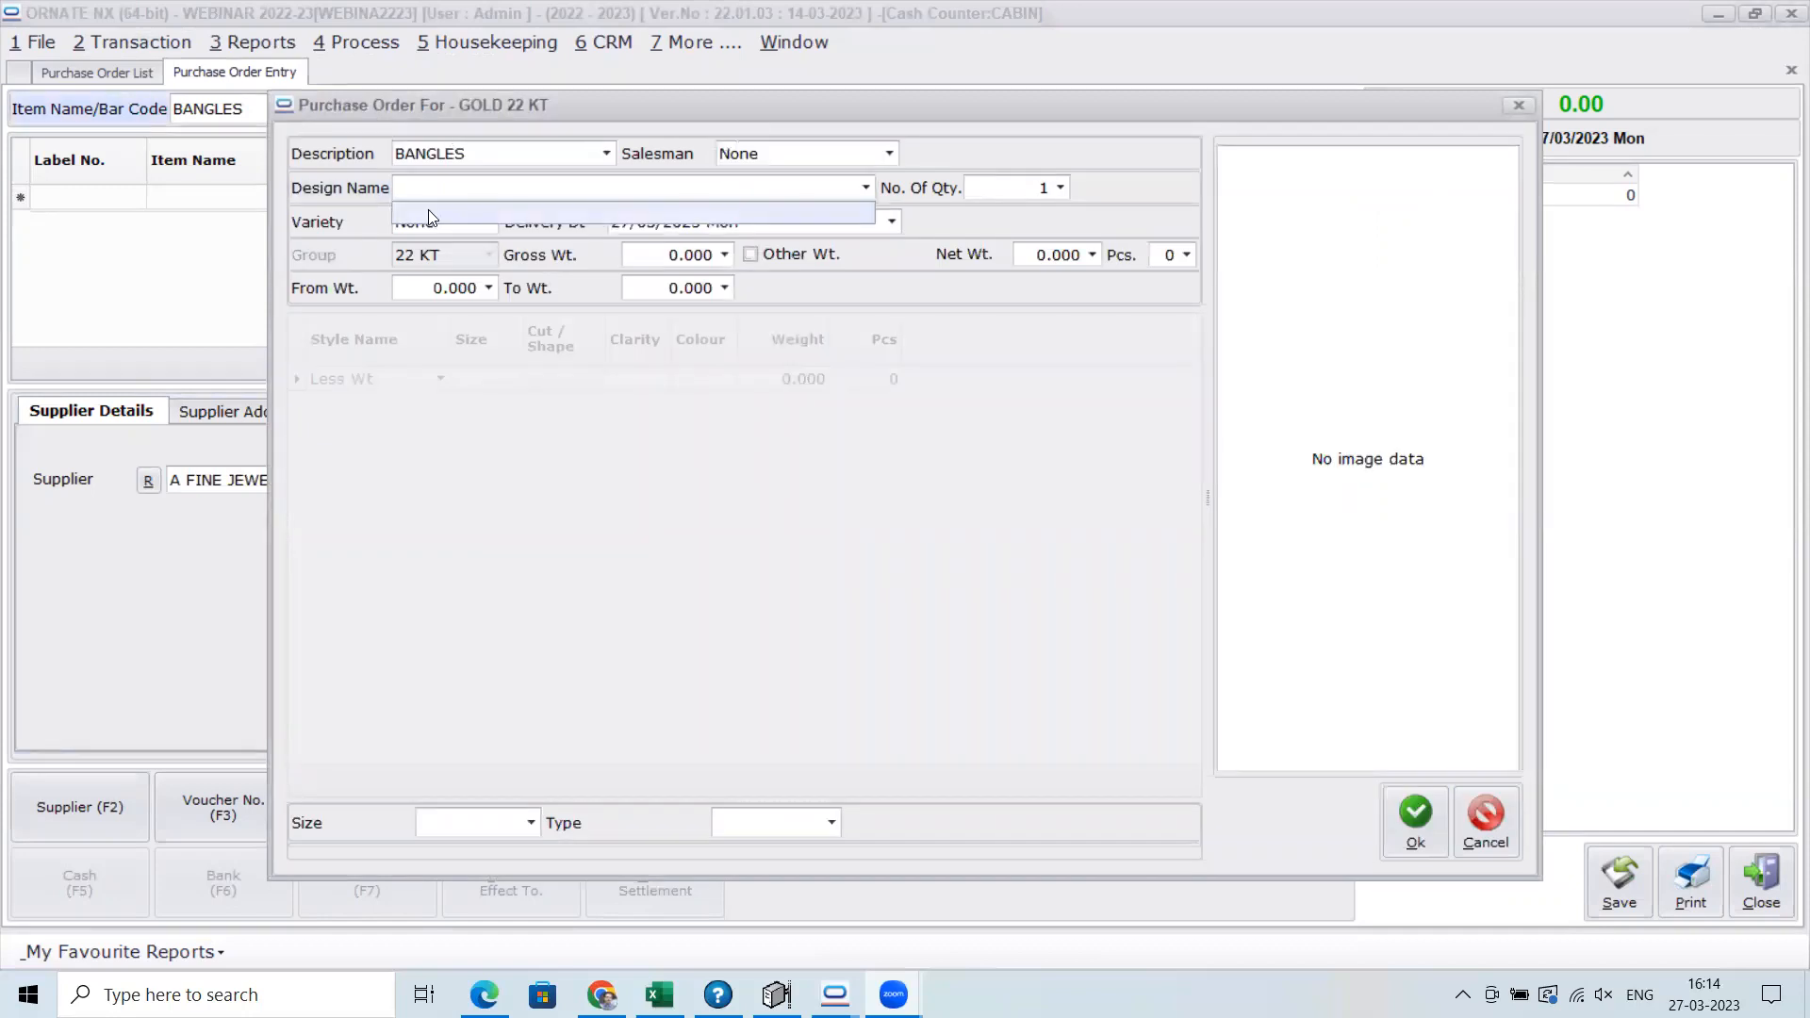
click(487, 224)
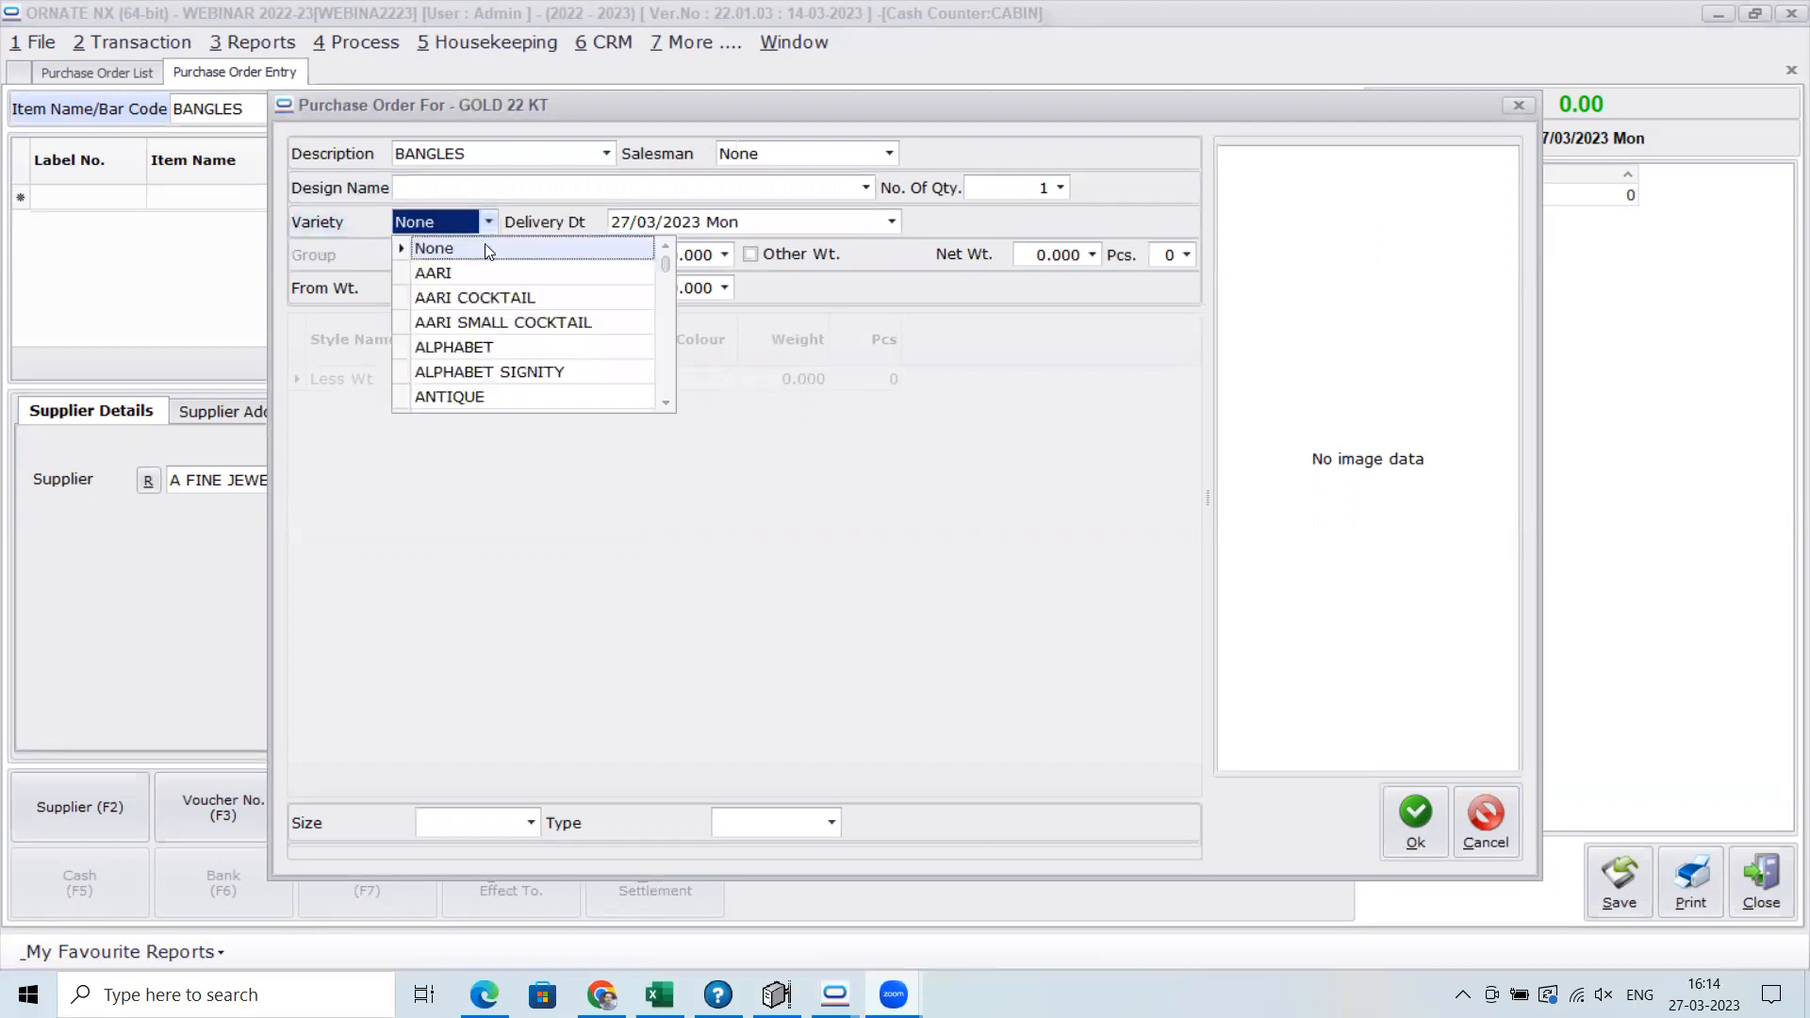
click(482, 275)
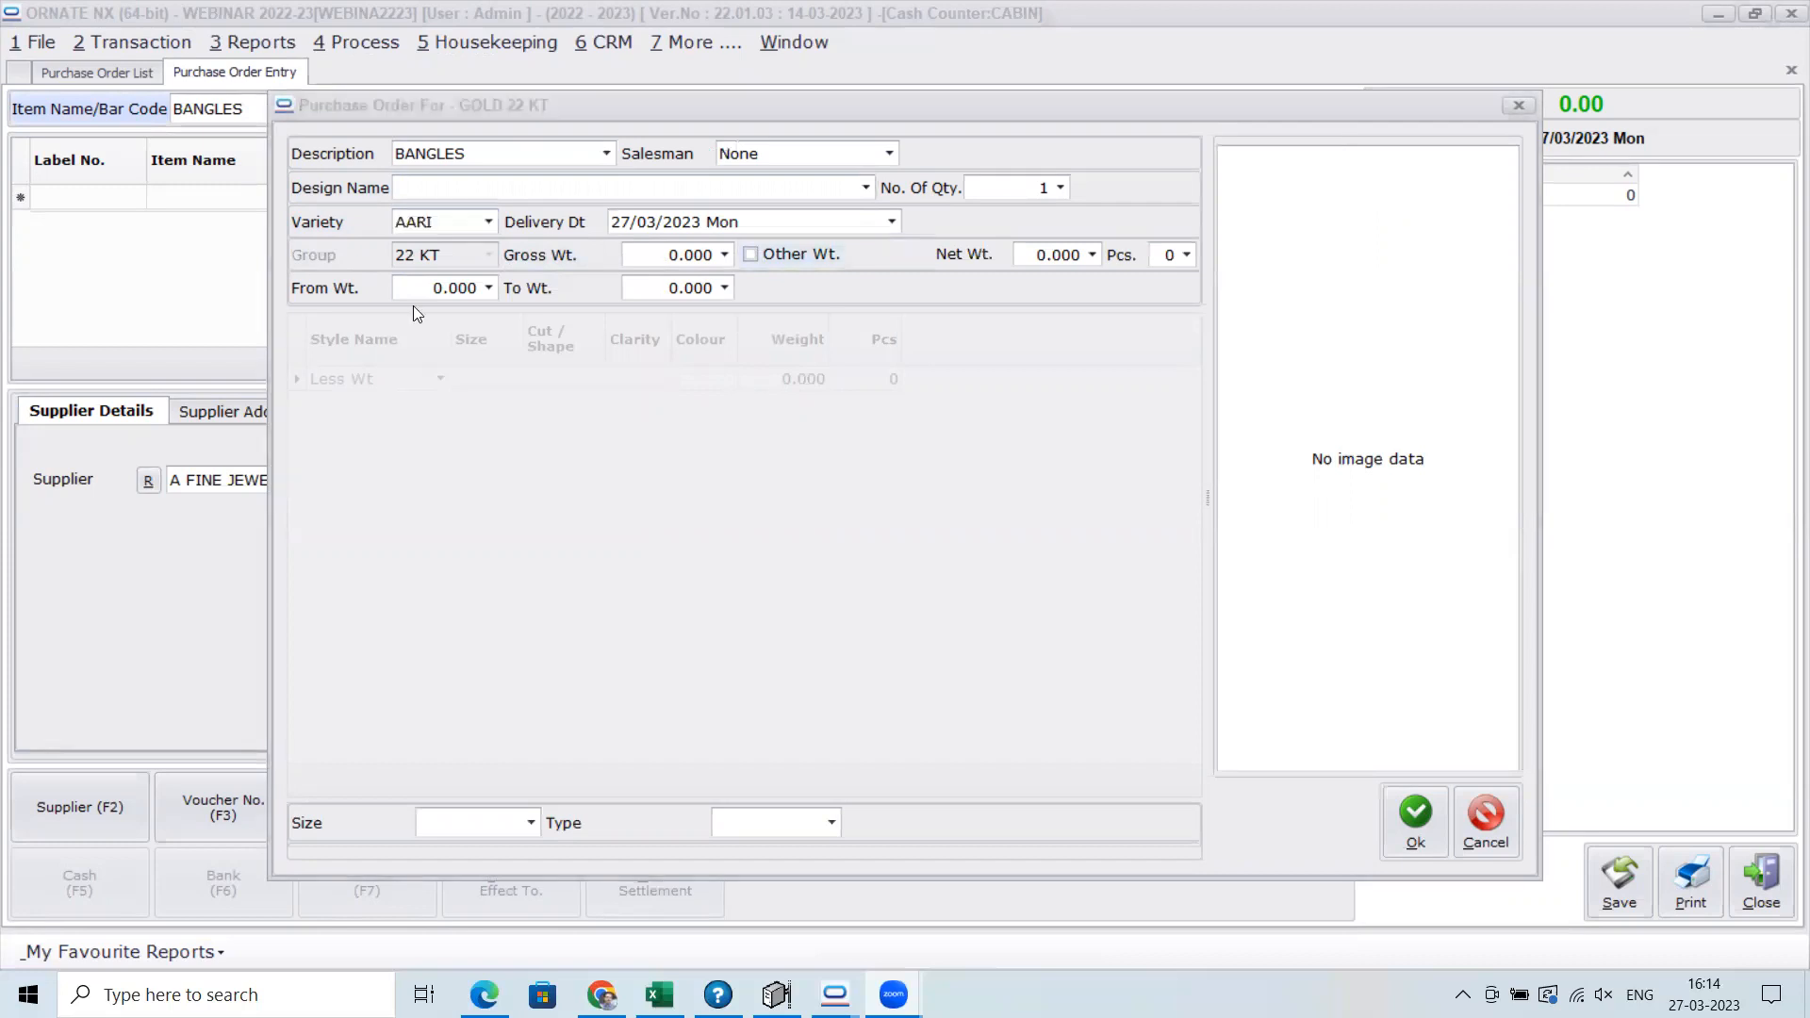
Enter gross weight 44, 2 pieces and a weight range of 42 to 48, and close the purchase order entry without saving
click(675, 258)
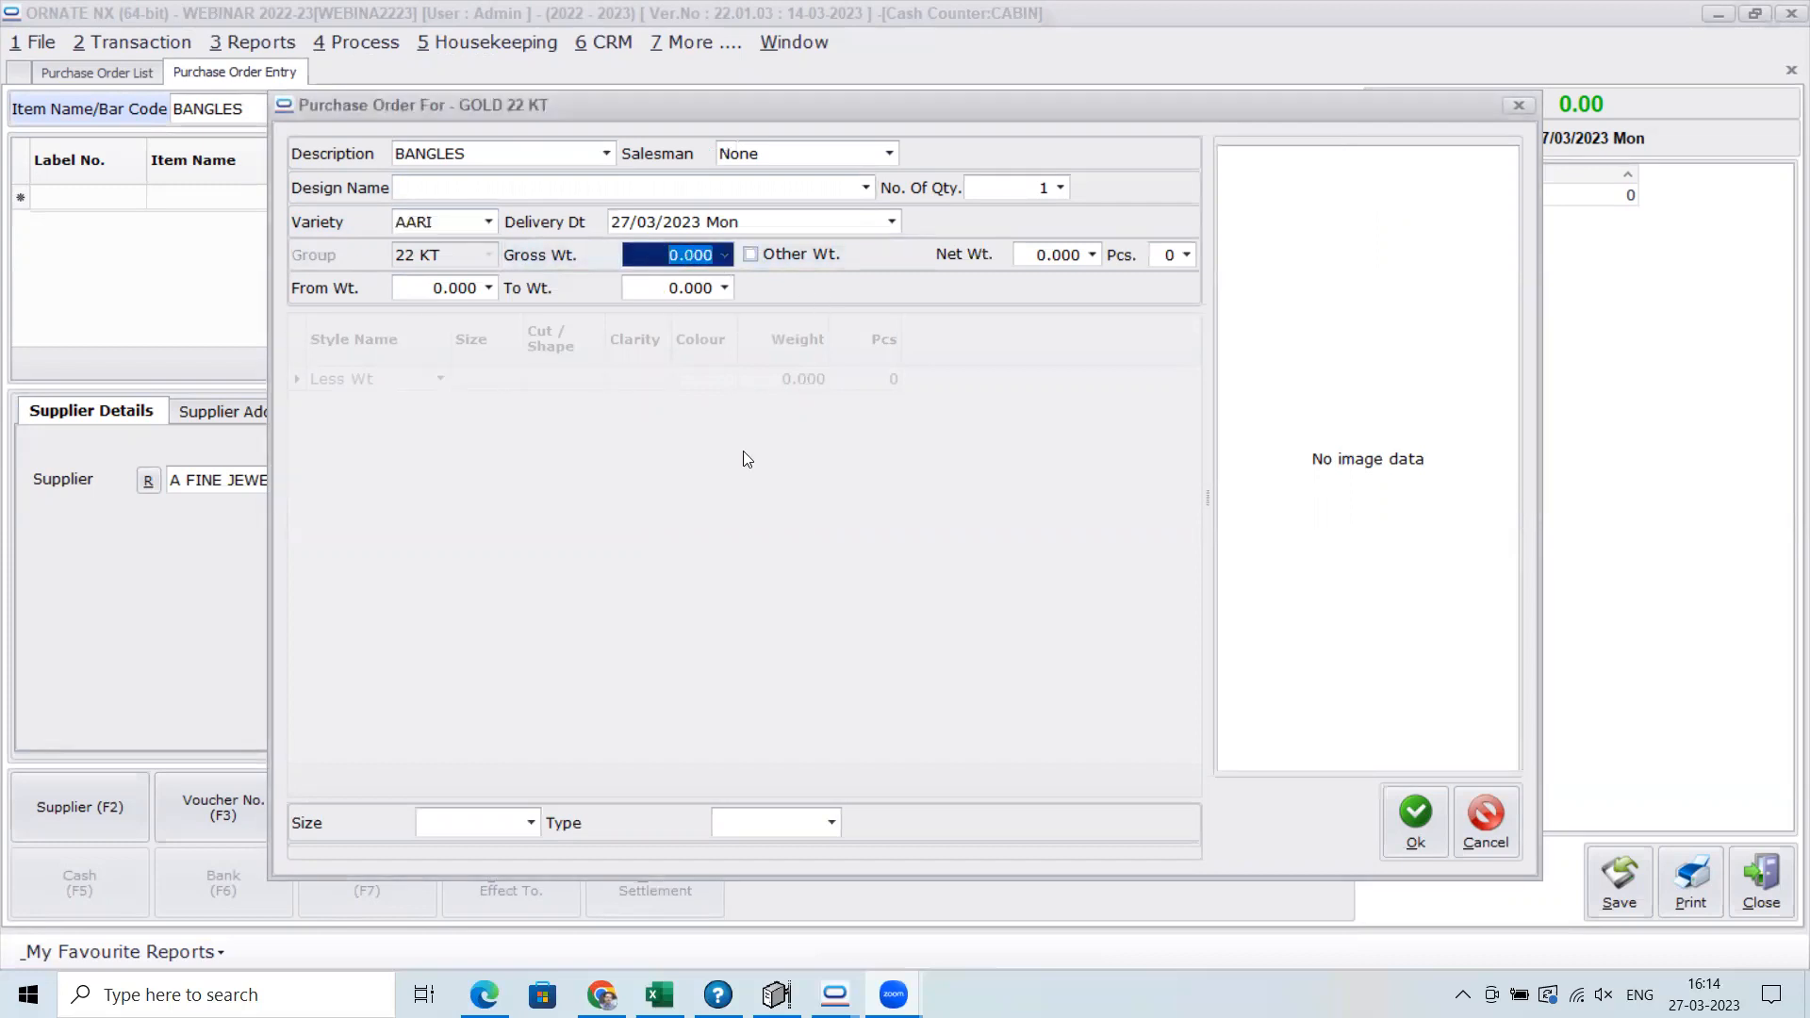
text(44)
key(Tab)
key(Tab)
key(Tab)
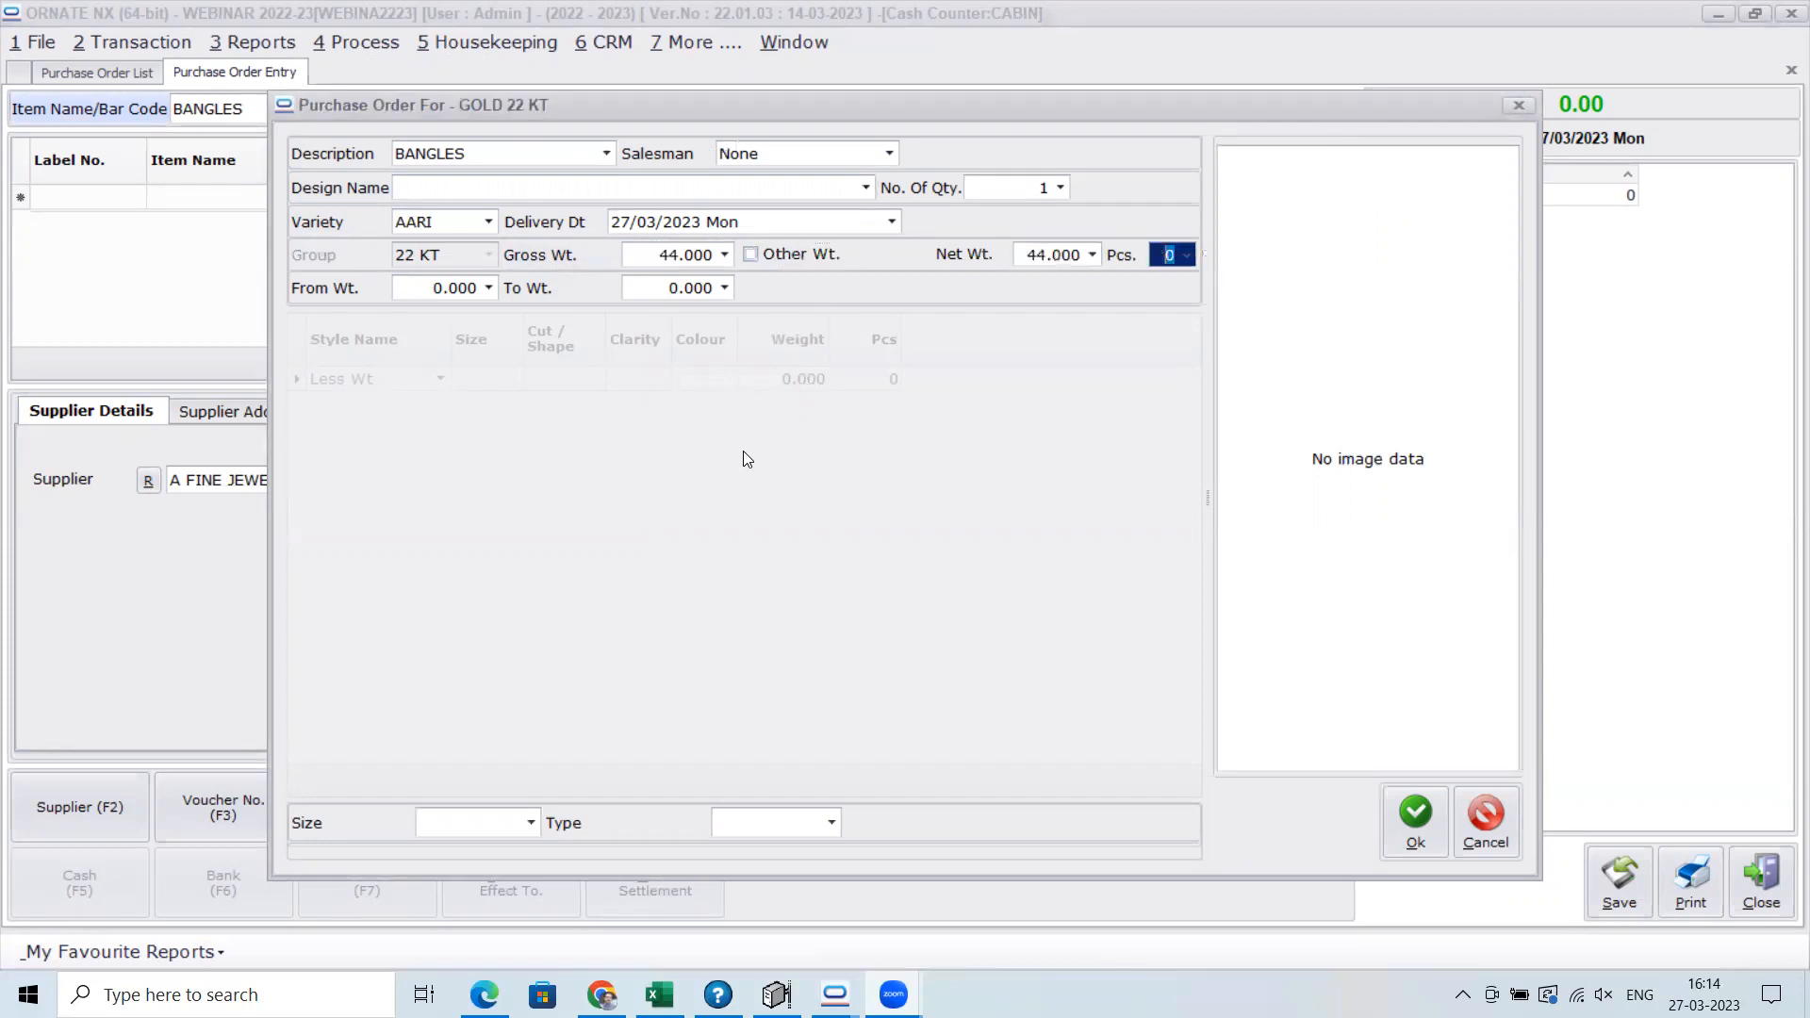
text(2)
key(Tab)
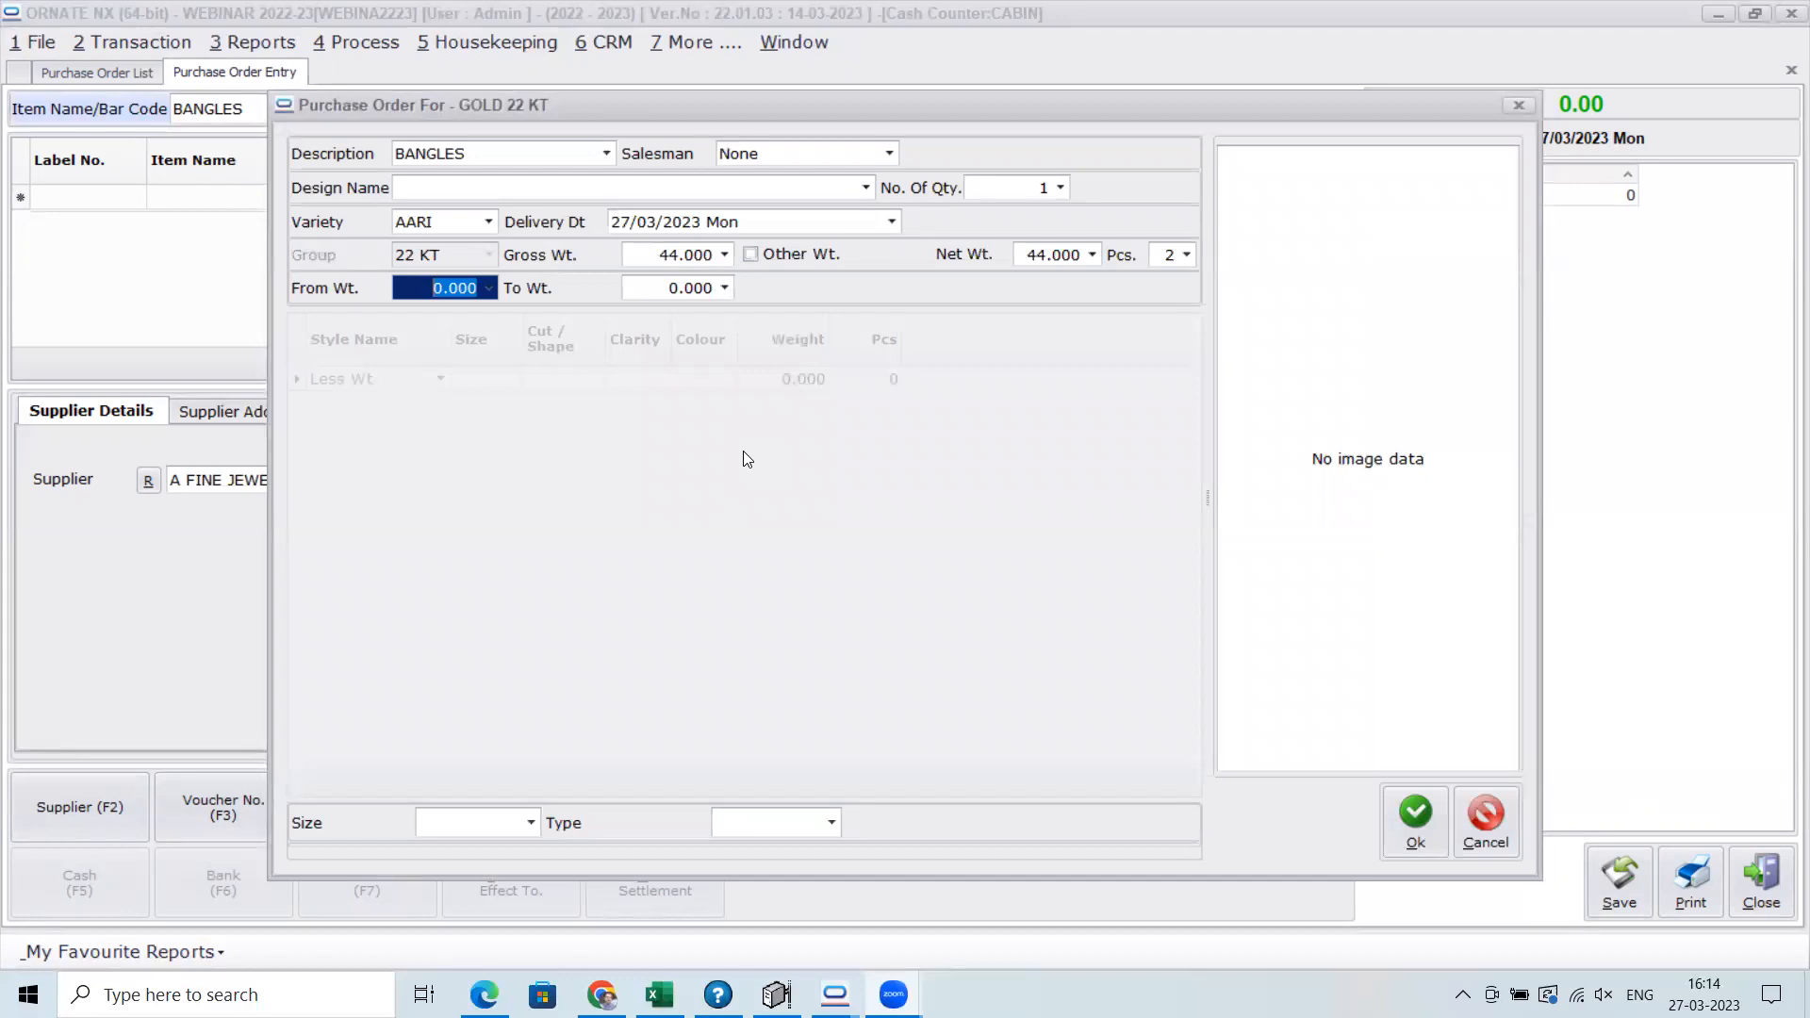
text(42)
key(Tab)
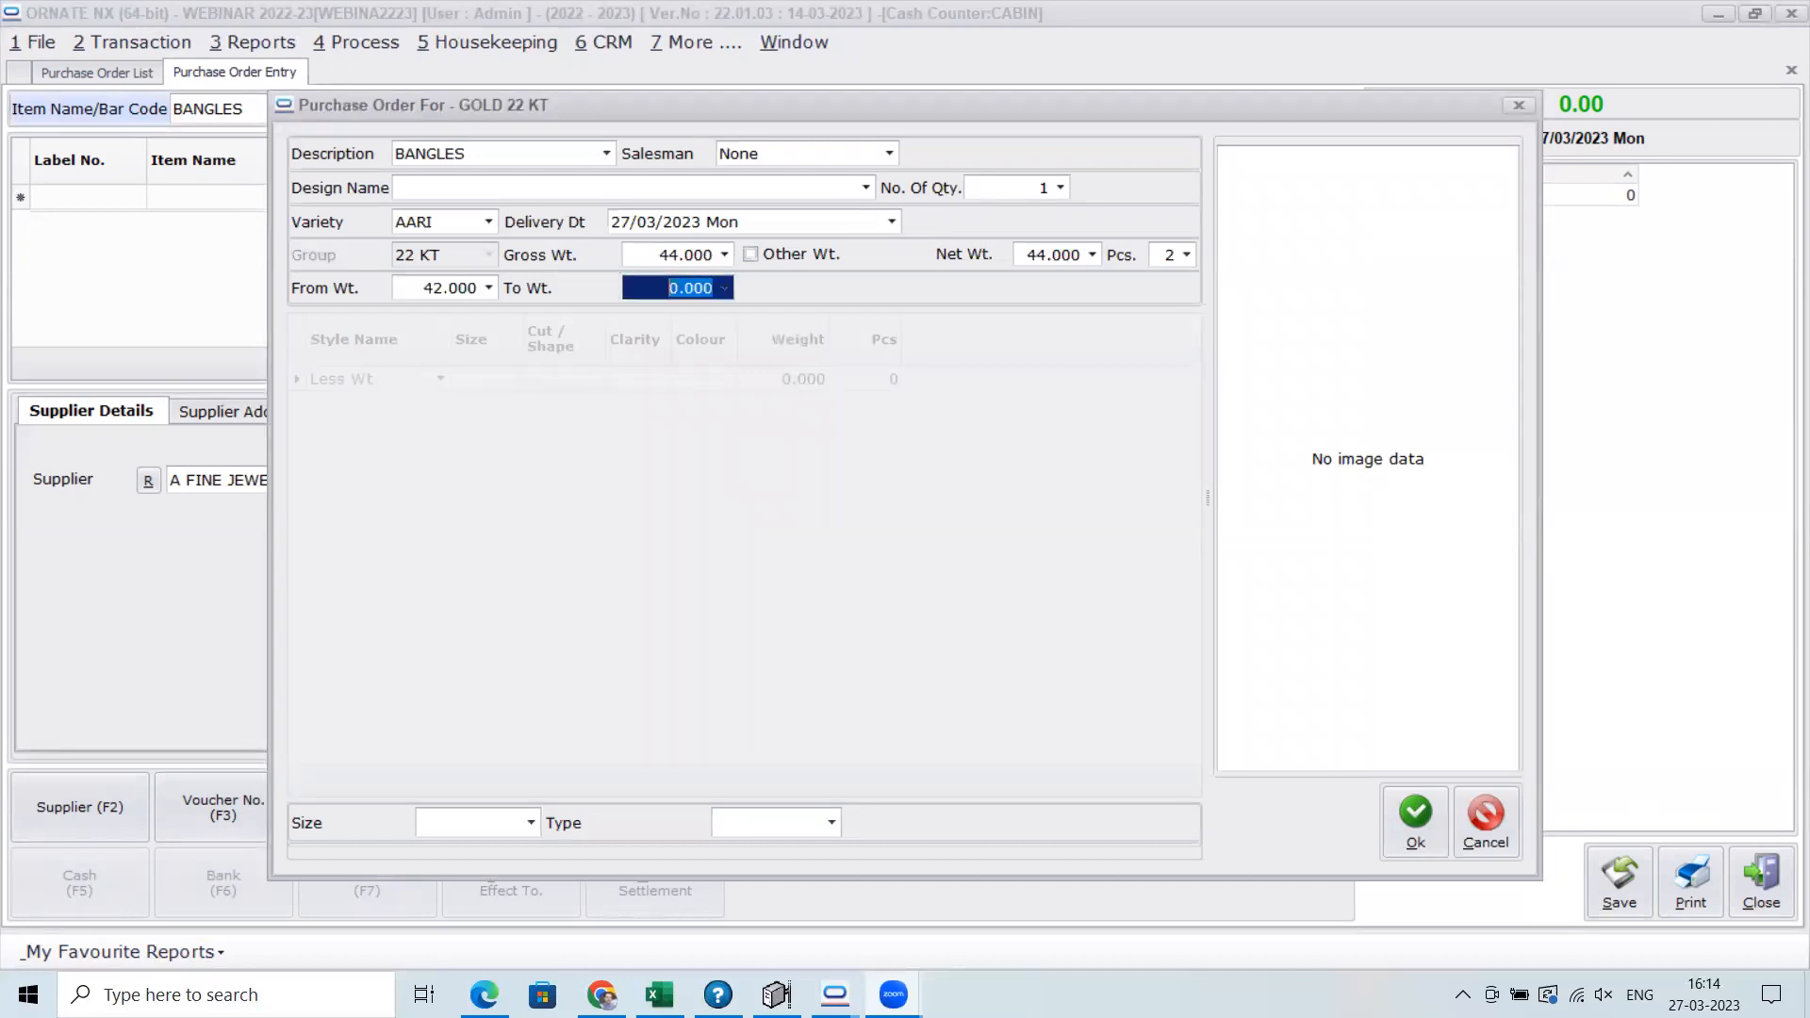
text(48)
click(1494, 824)
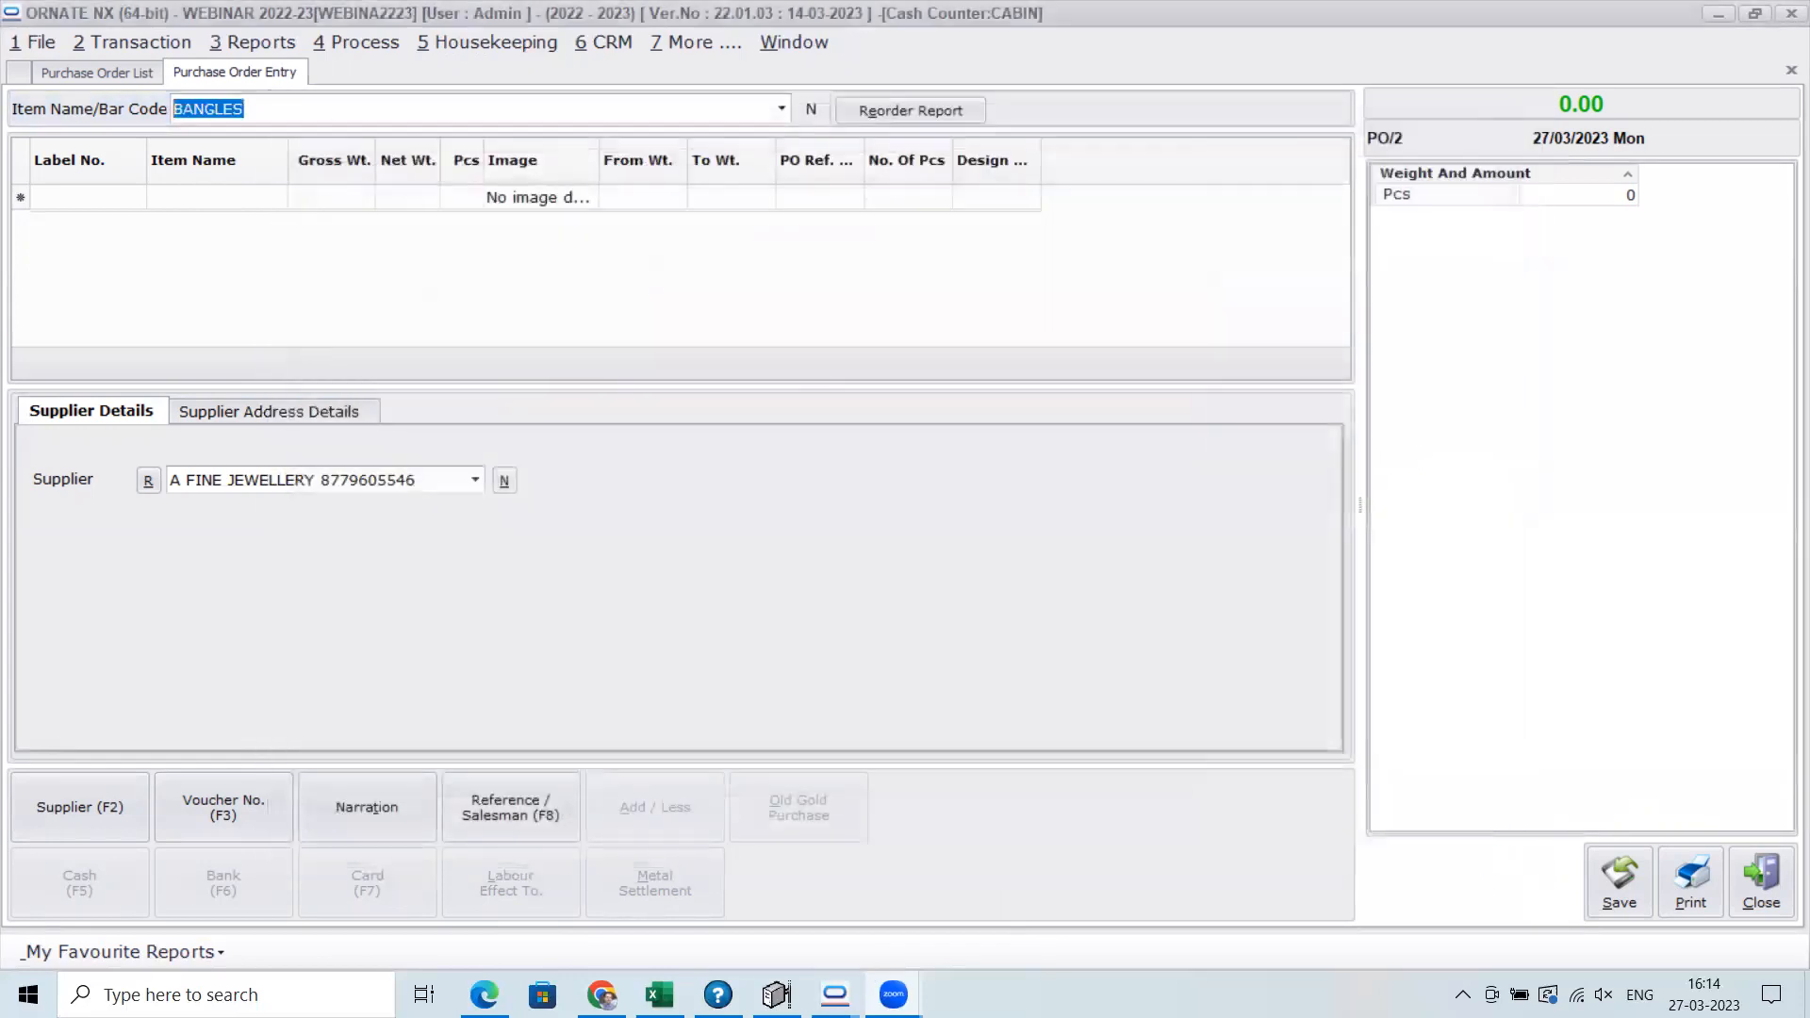
click(1772, 891)
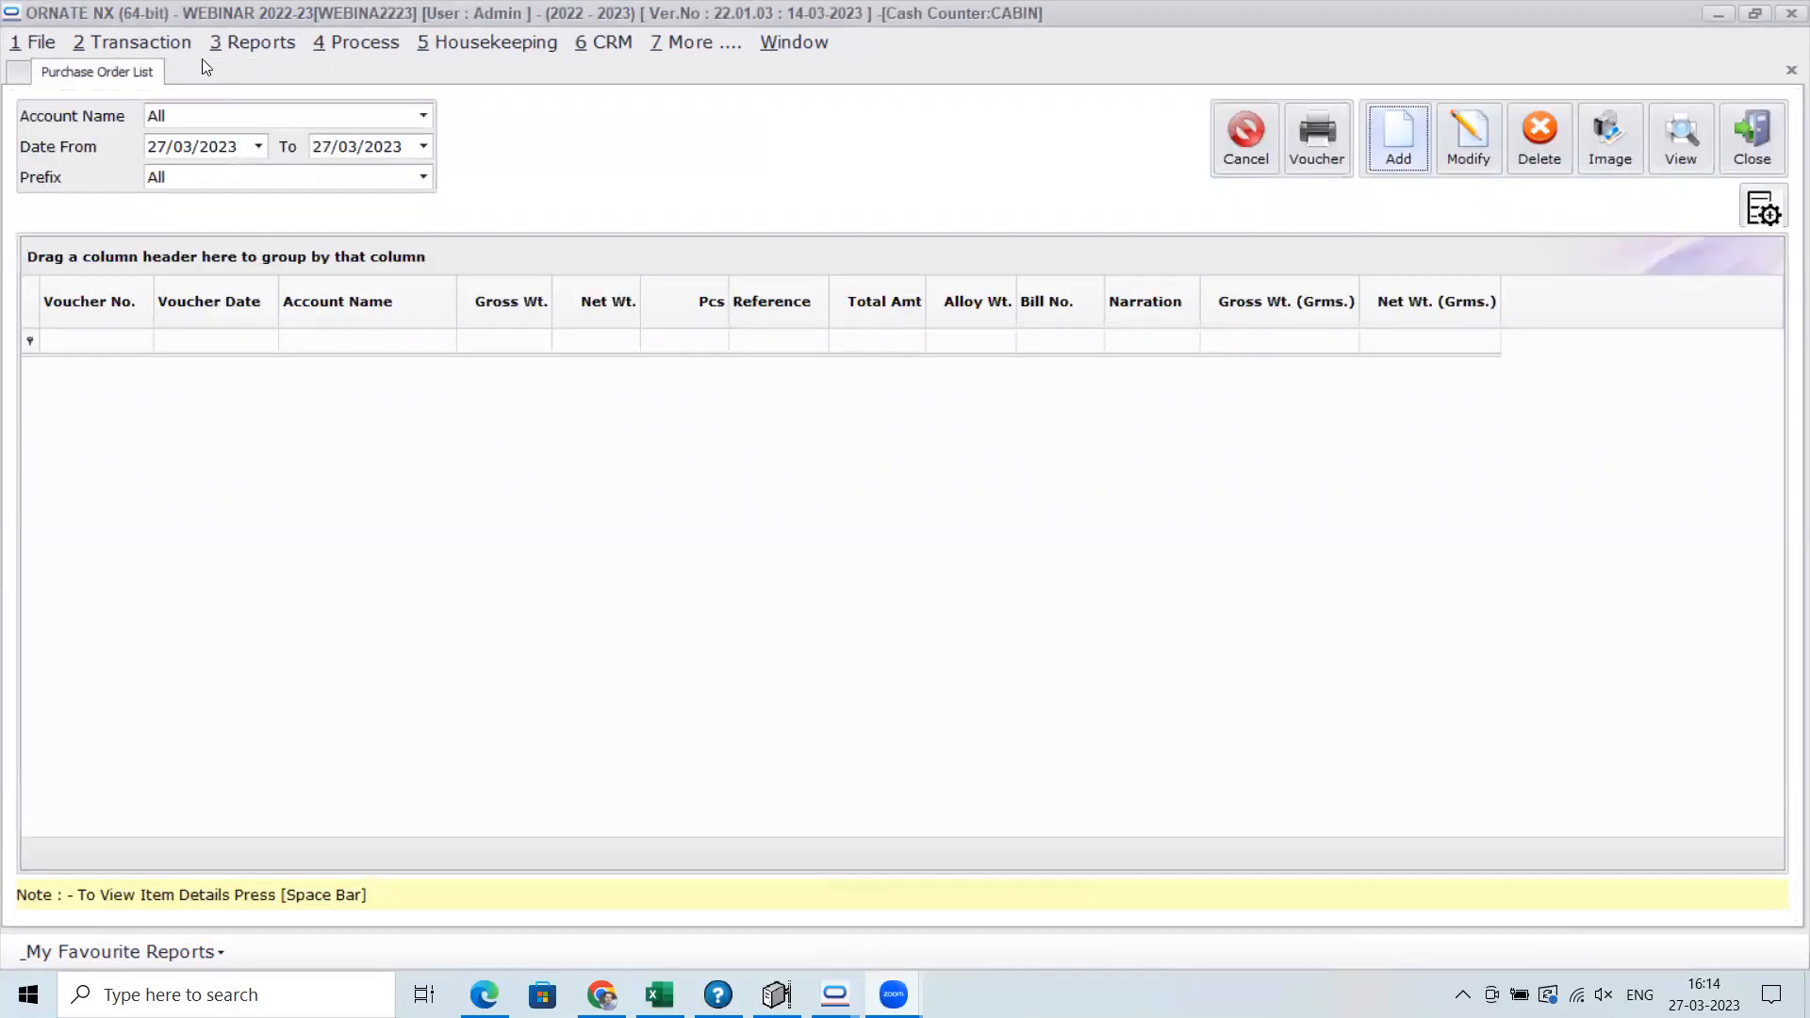
Review today's customer orders in the Customer Order list, and close it together with the Purchase Order list
click(168, 43)
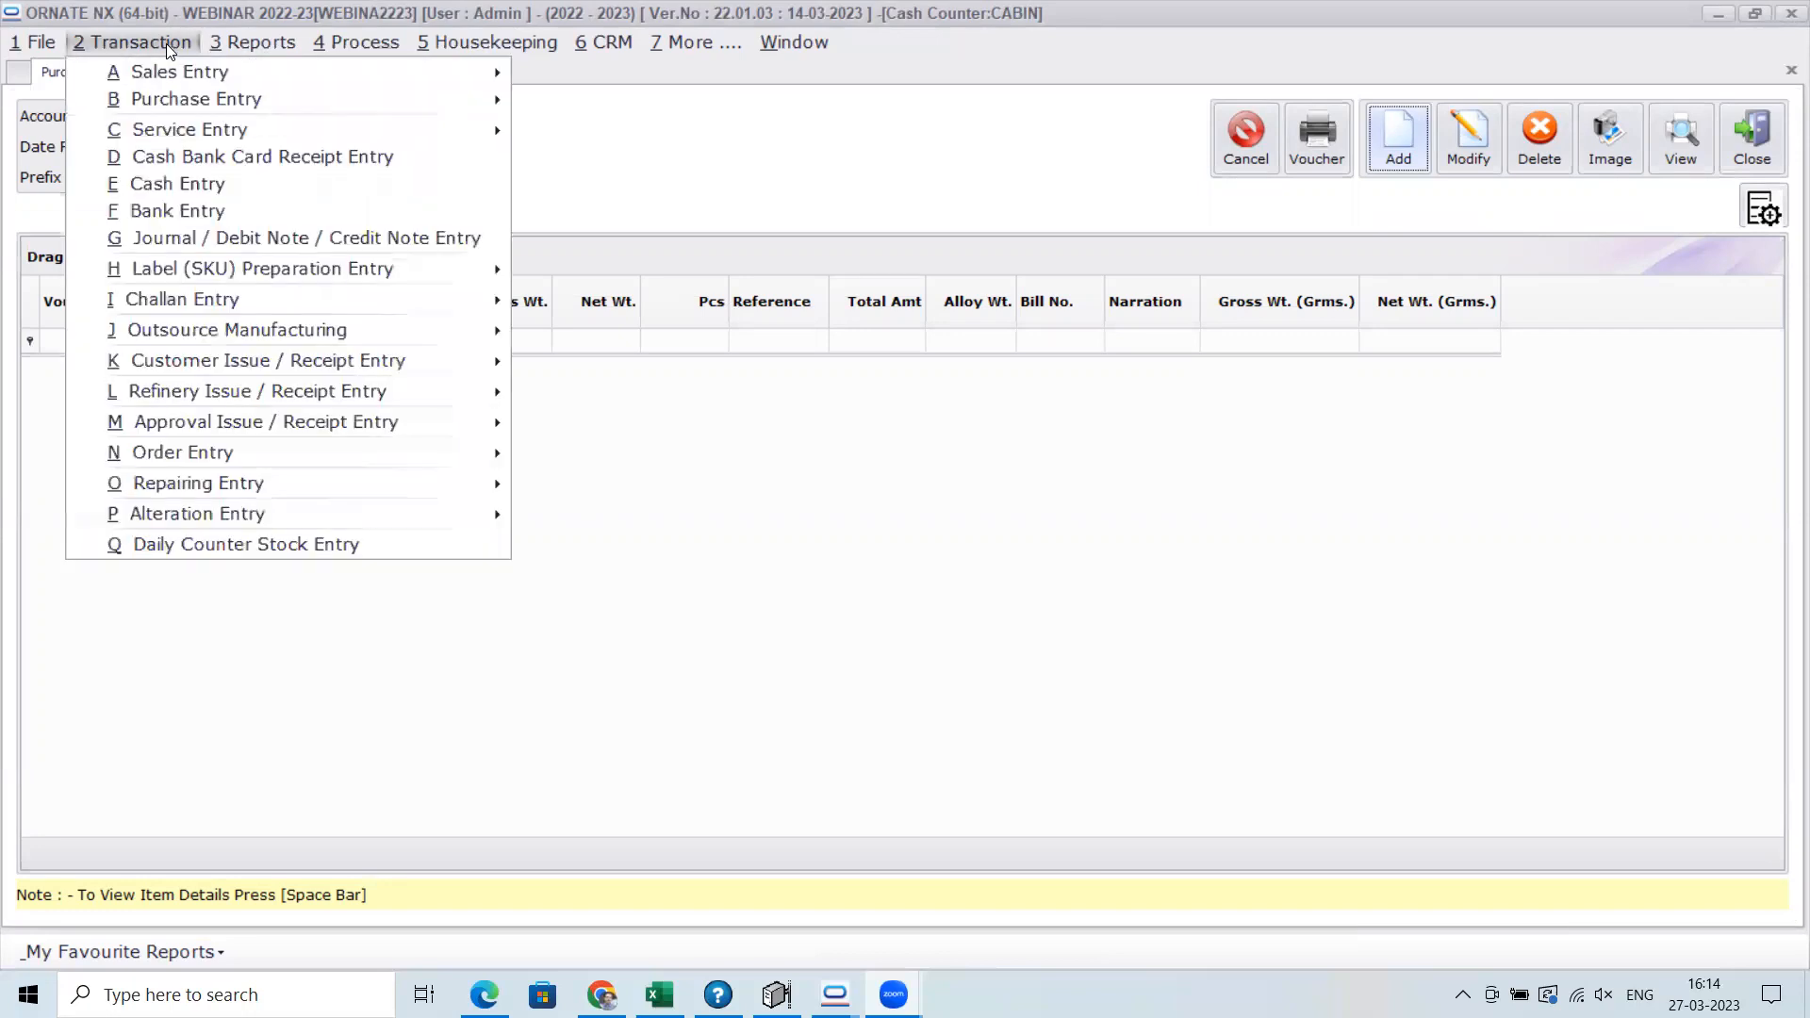
mouse_move(315, 452)
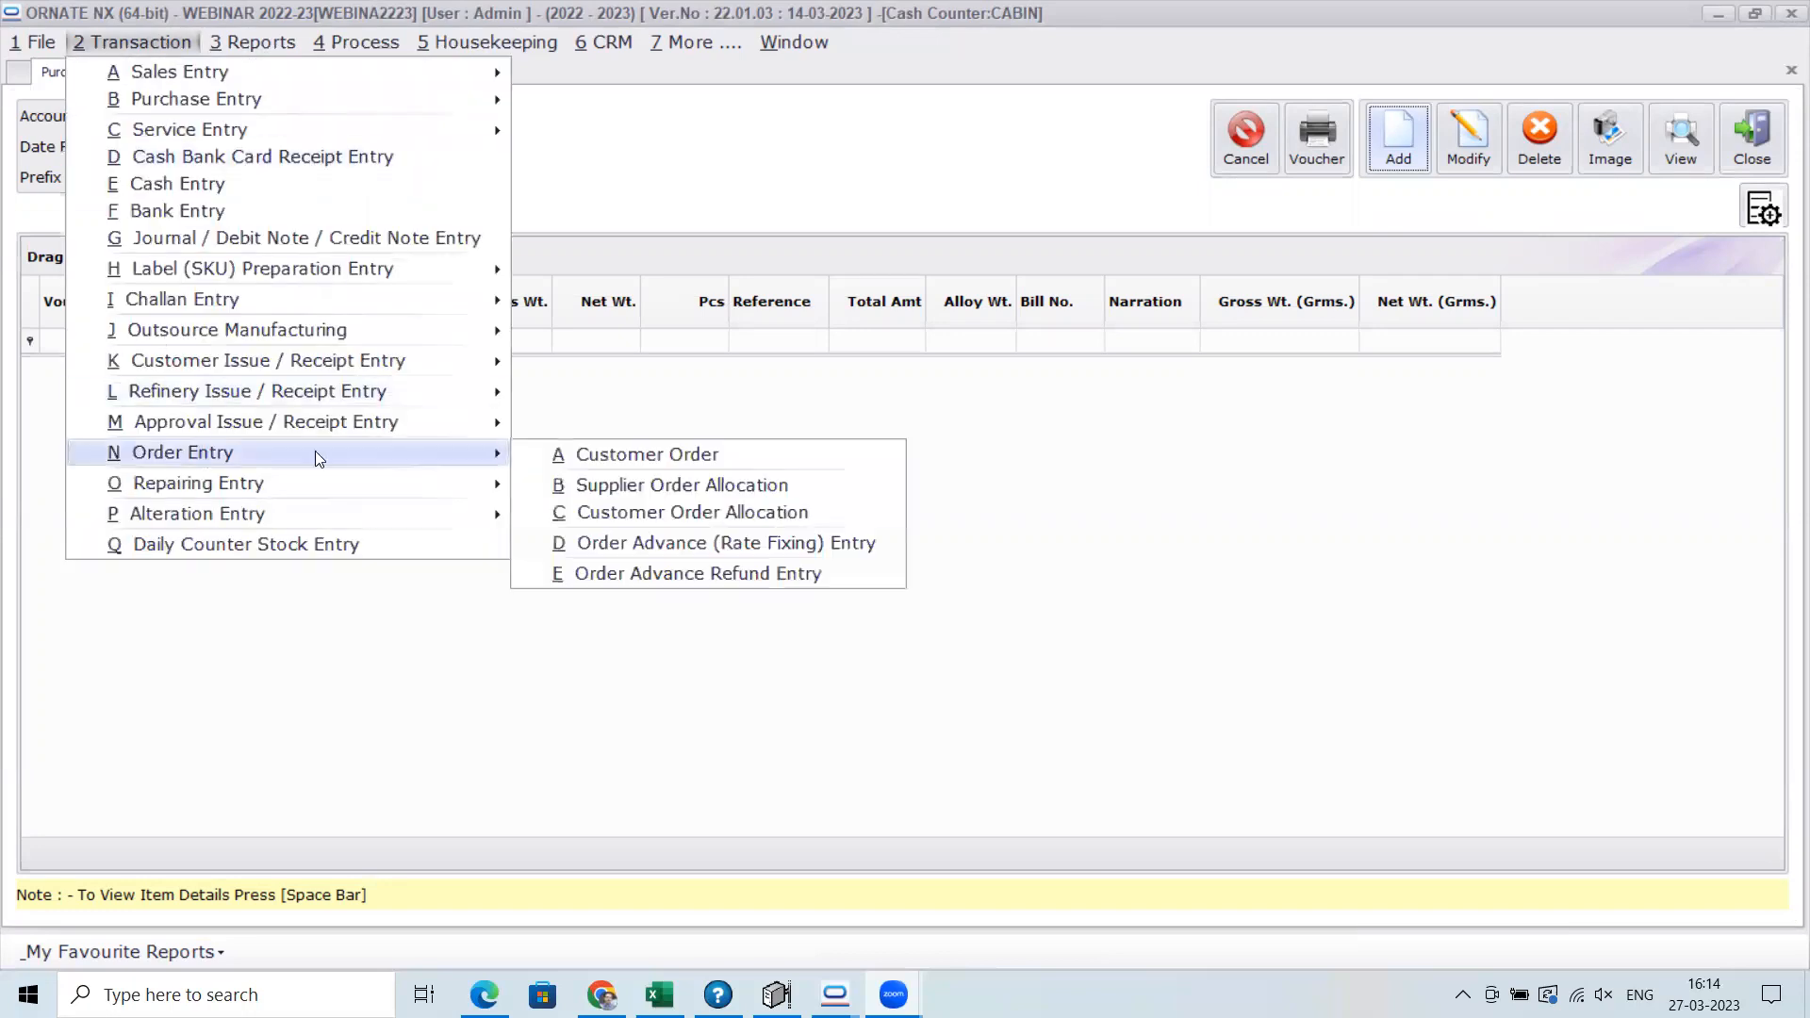
click(773, 455)
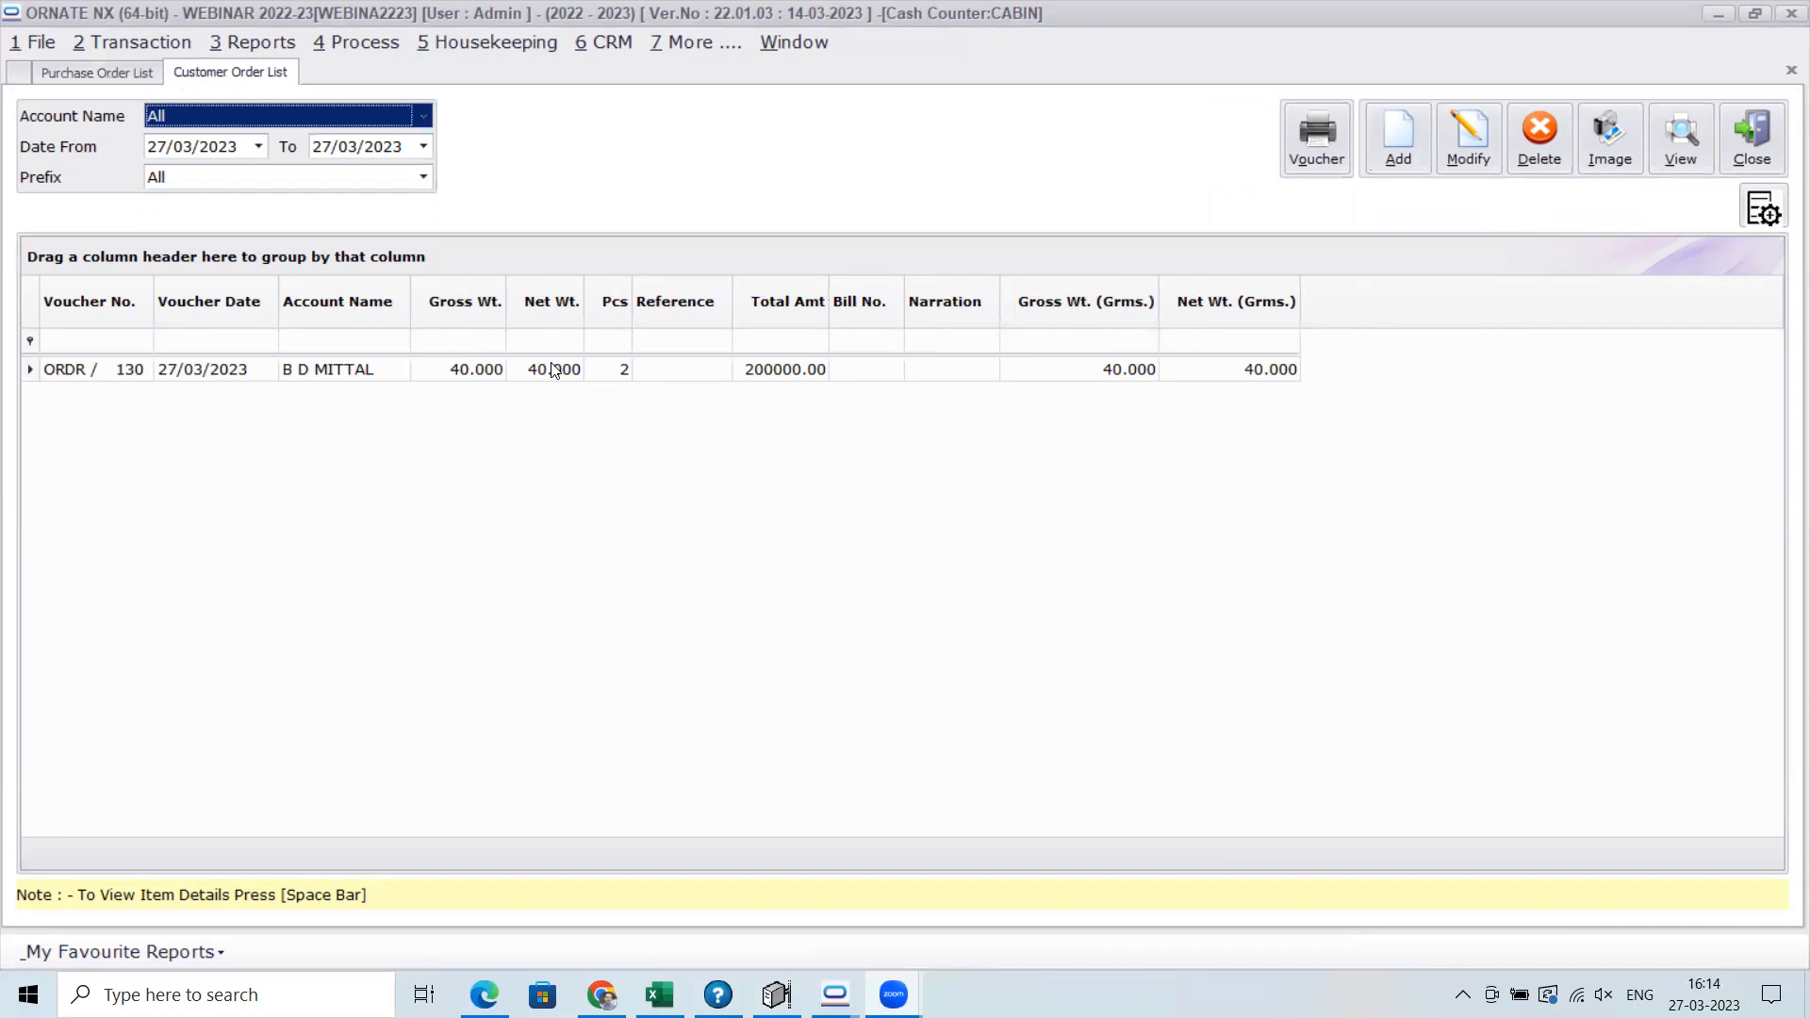
click(1772, 162)
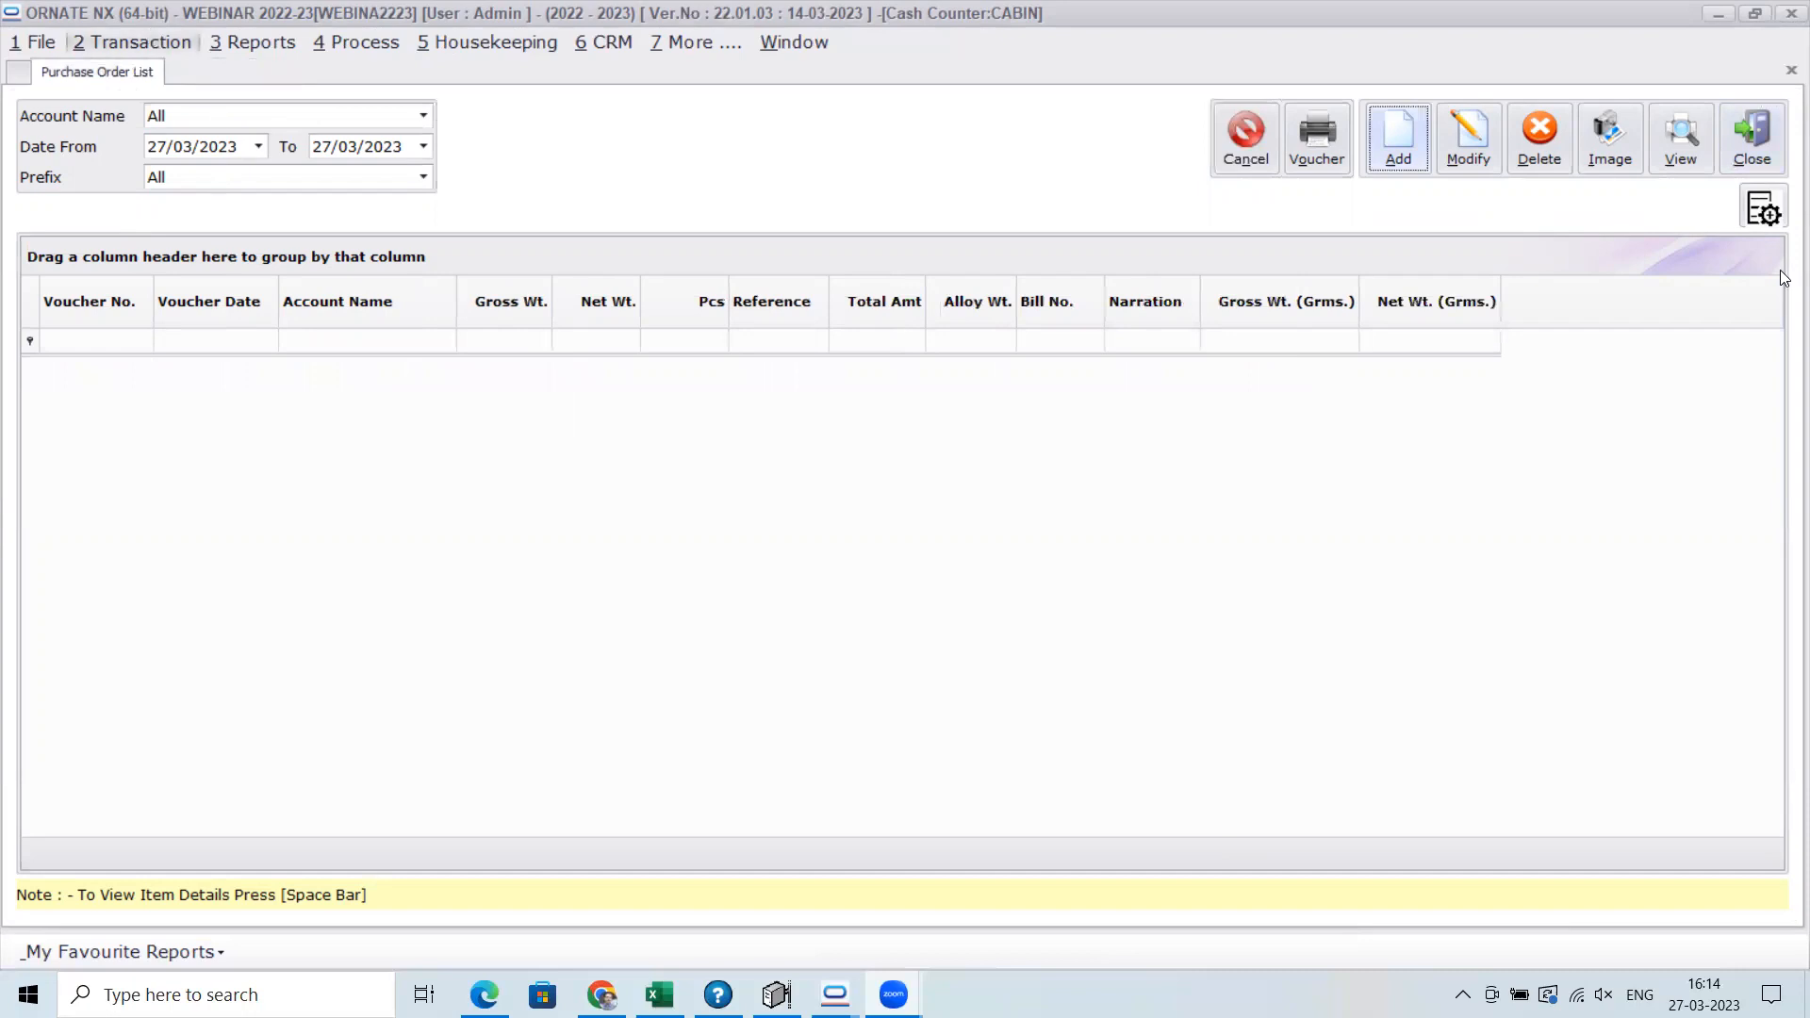
click(1766, 179)
Open the Job Allocation screen under Outsource Manufacturing
click(162, 39)
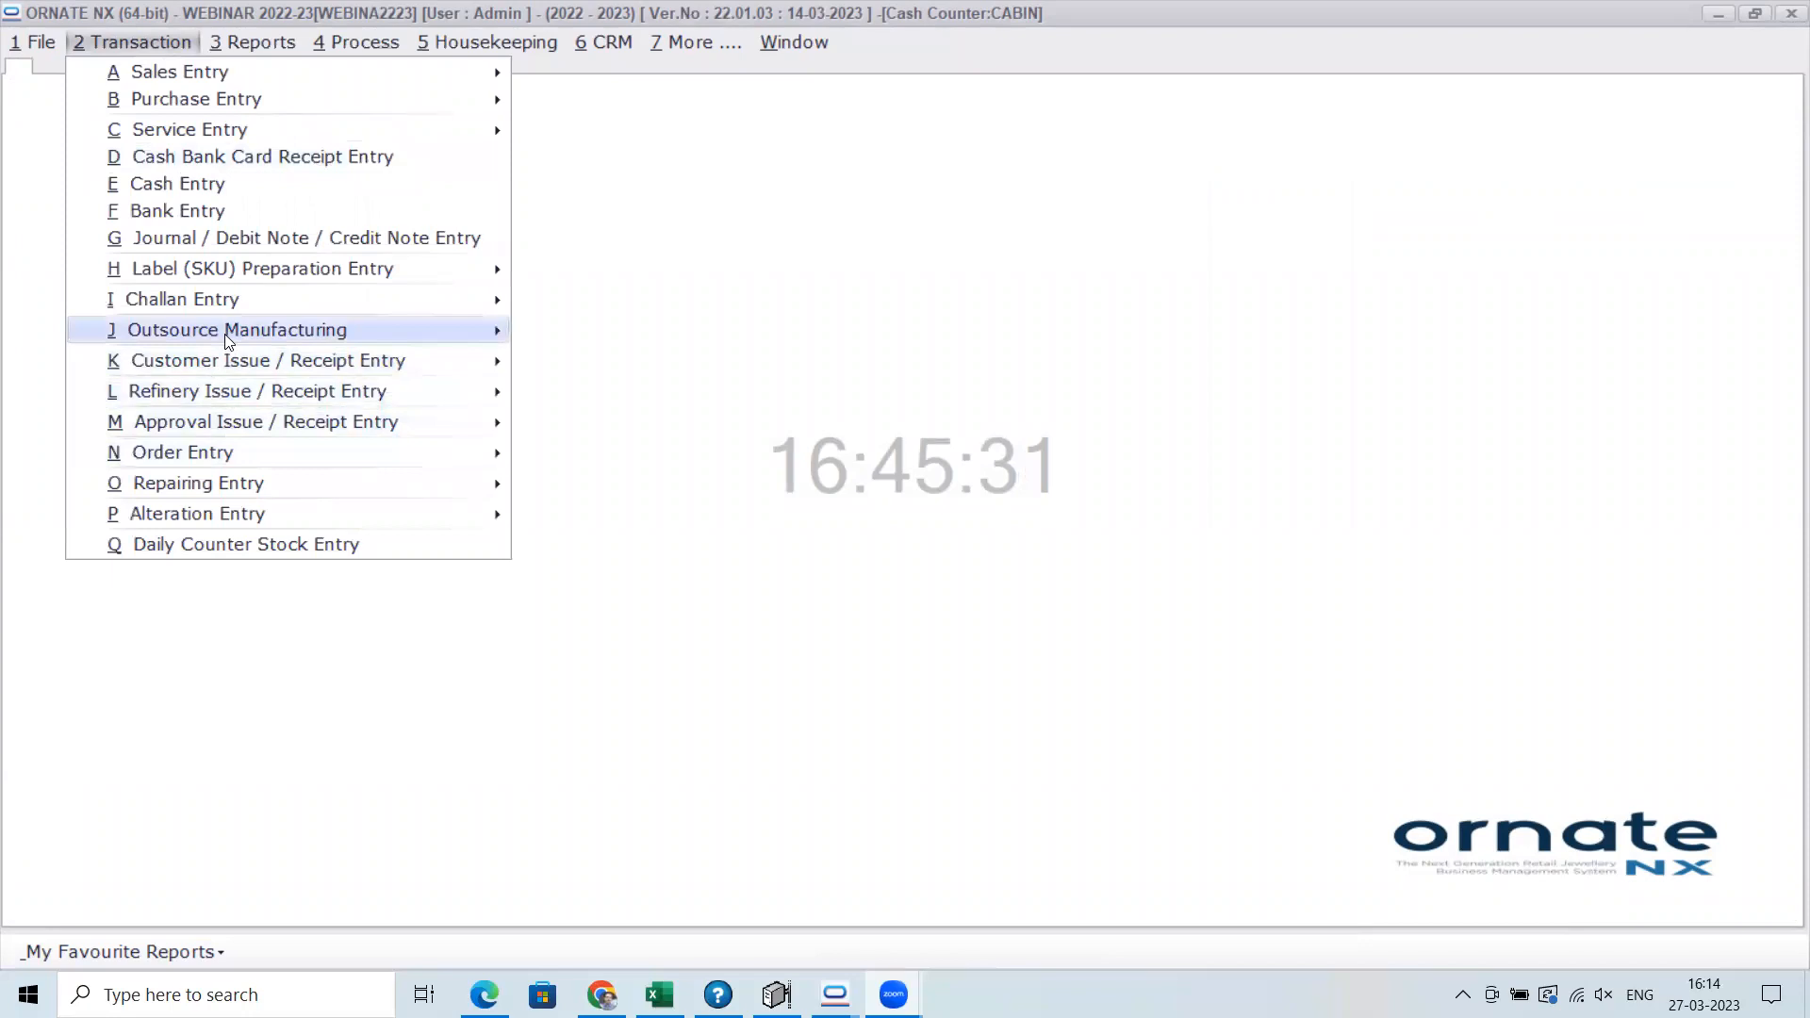
mouse_move(228, 338)
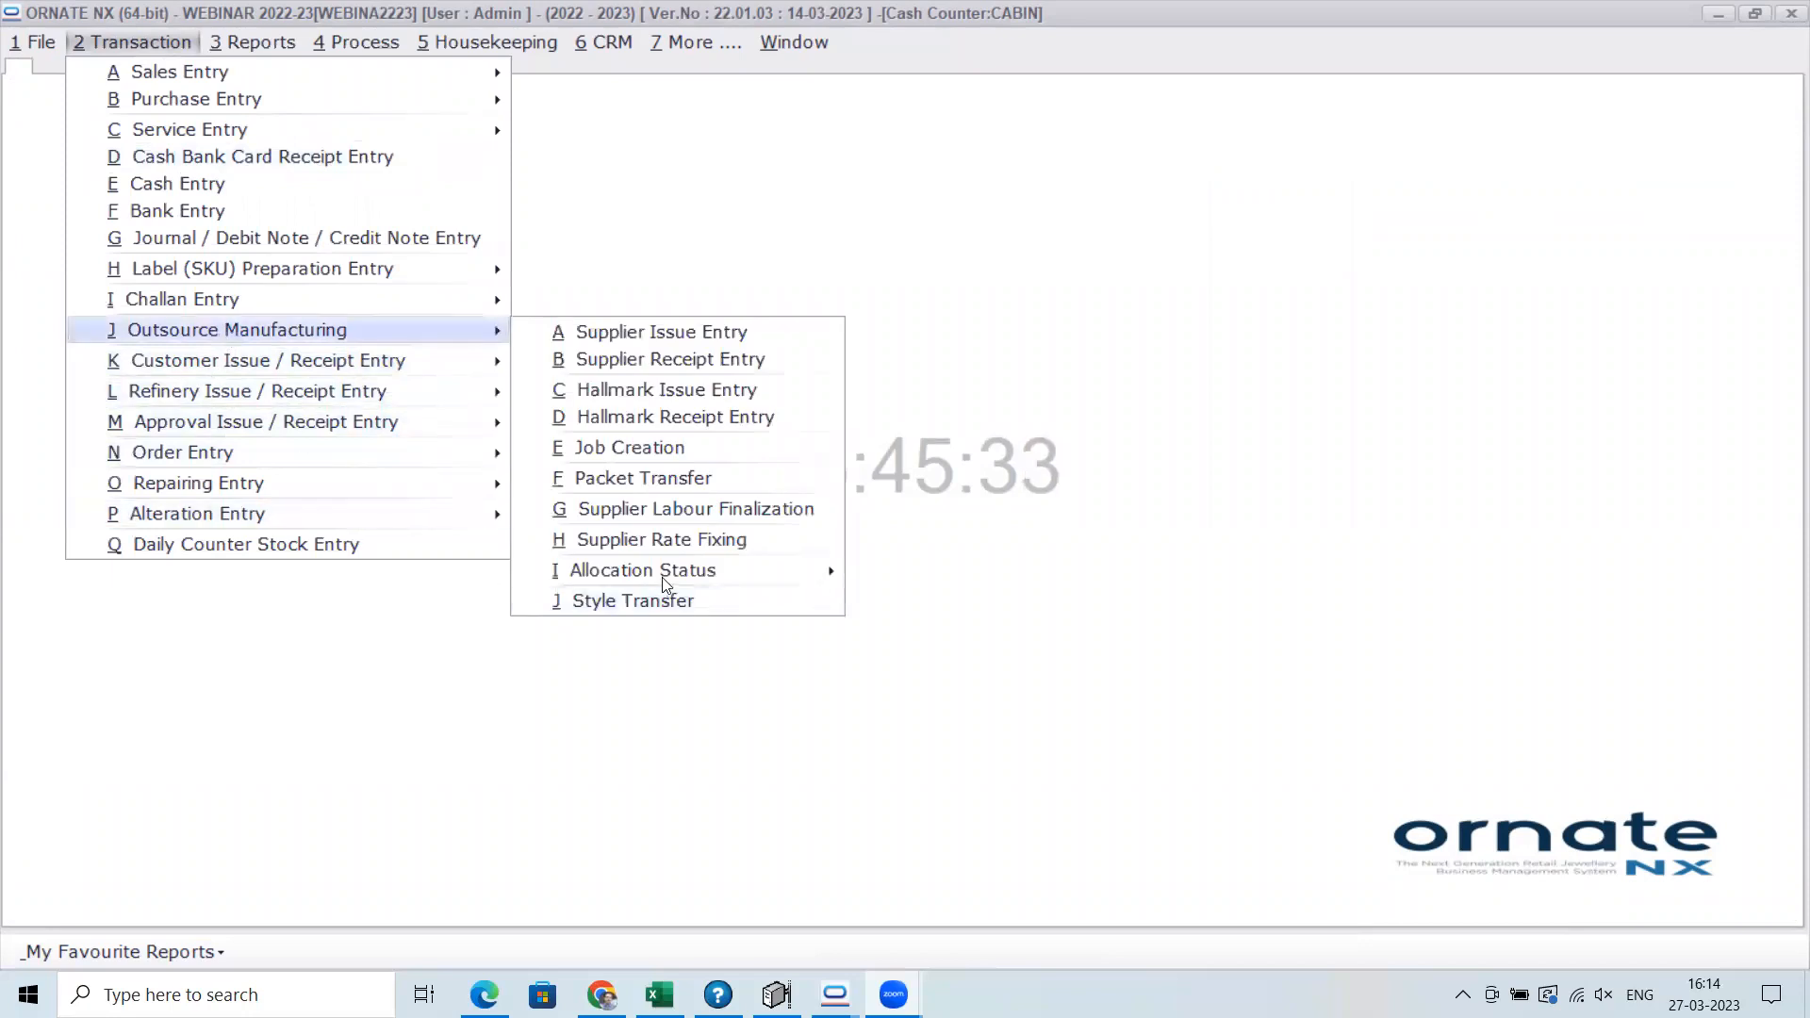
mouse_move(666, 575)
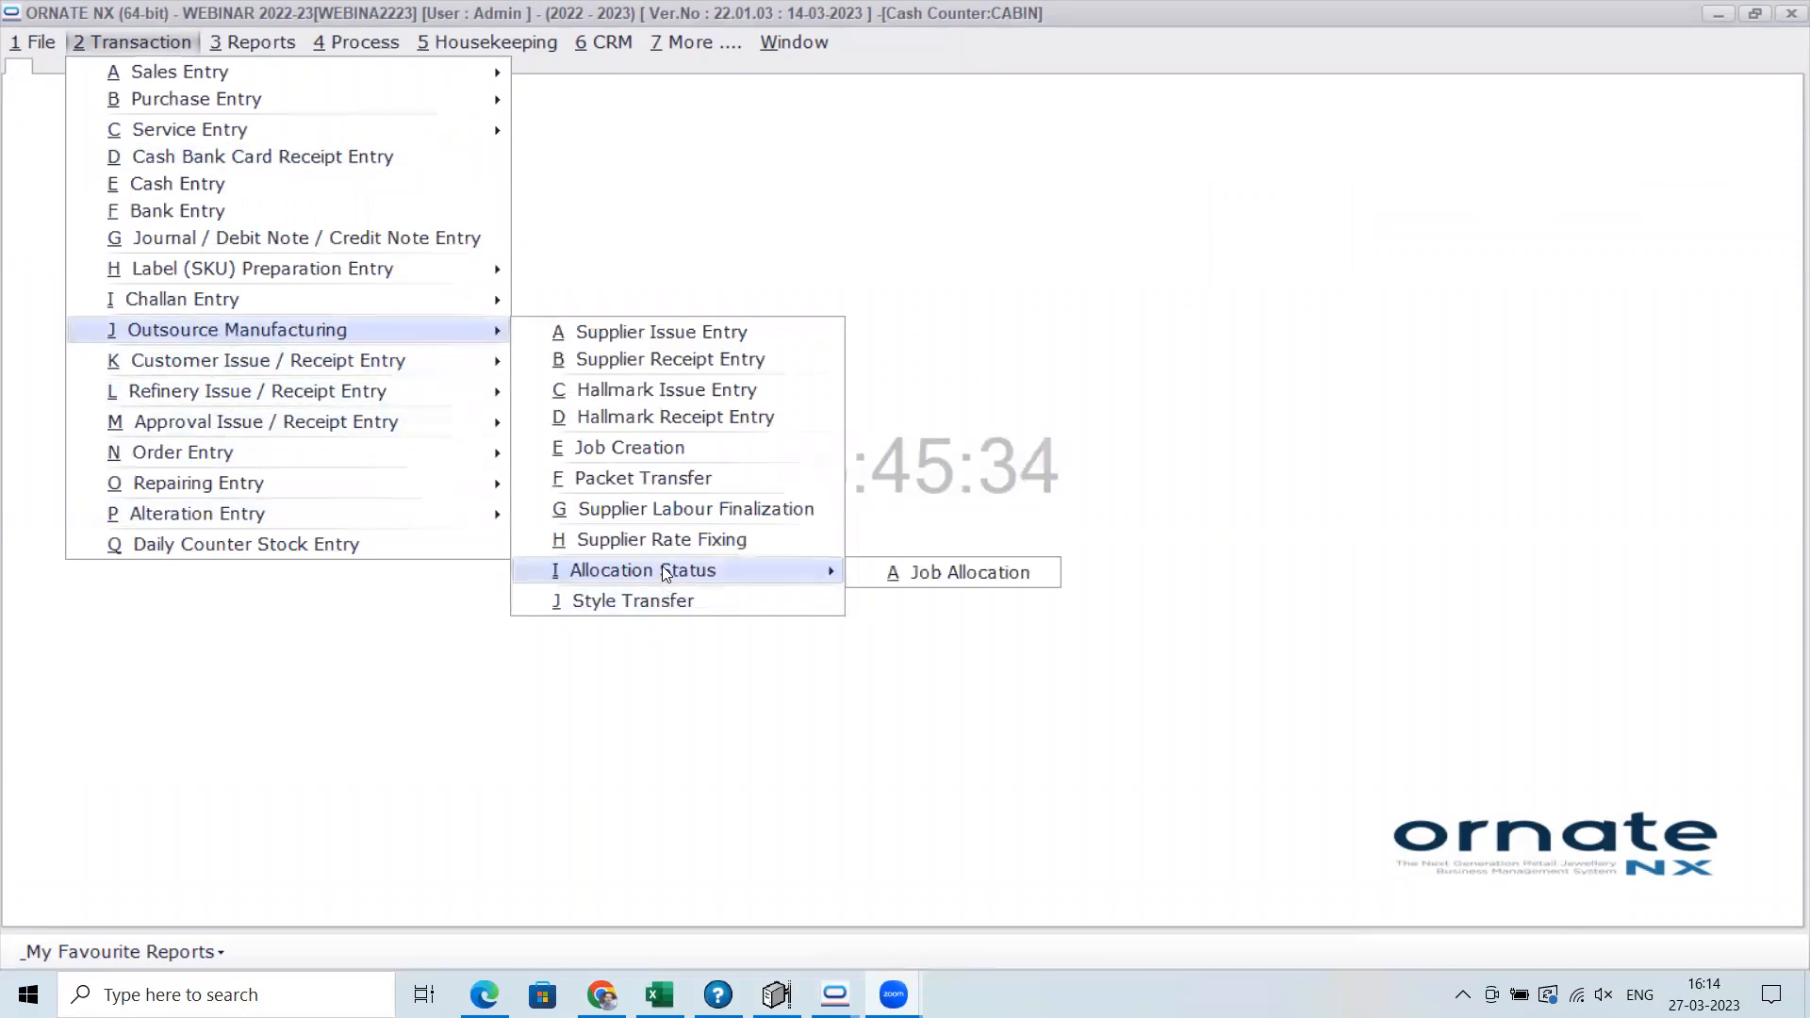
click(952, 580)
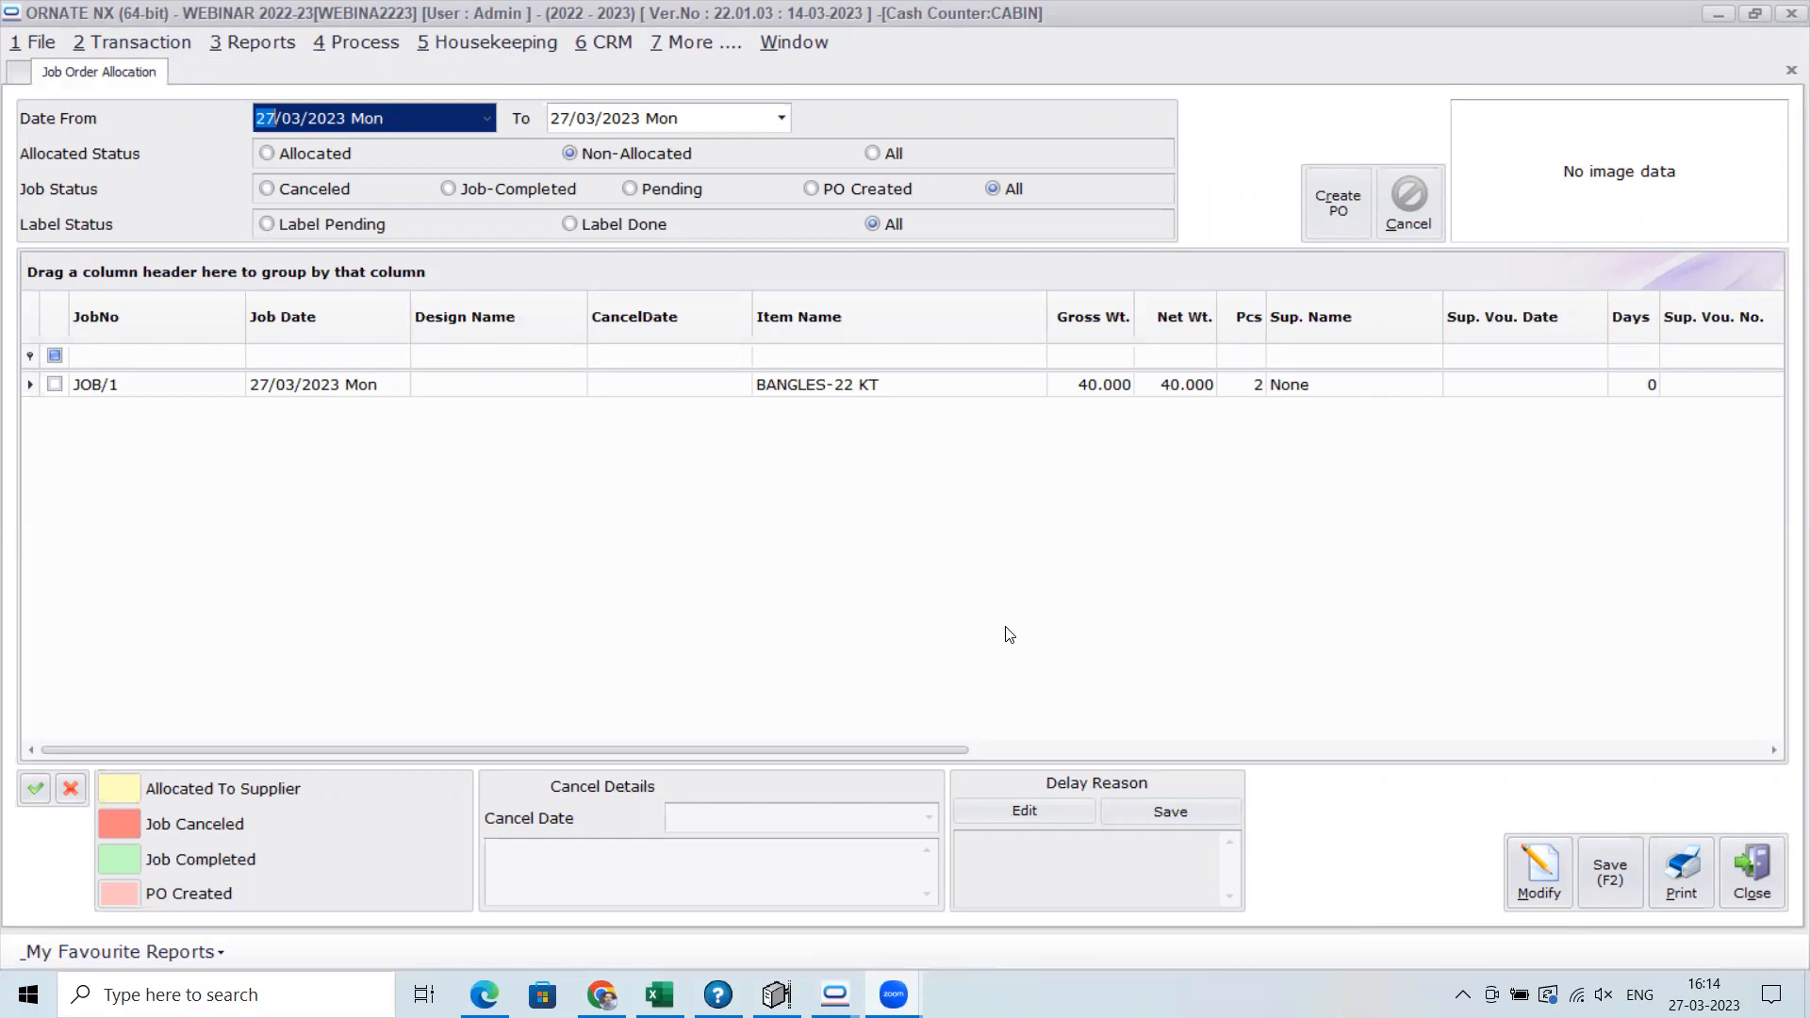
Create a purchase order from the non-allocated job JOB/1 with A FINE JEWELLERY as the supplier
click(56, 386)
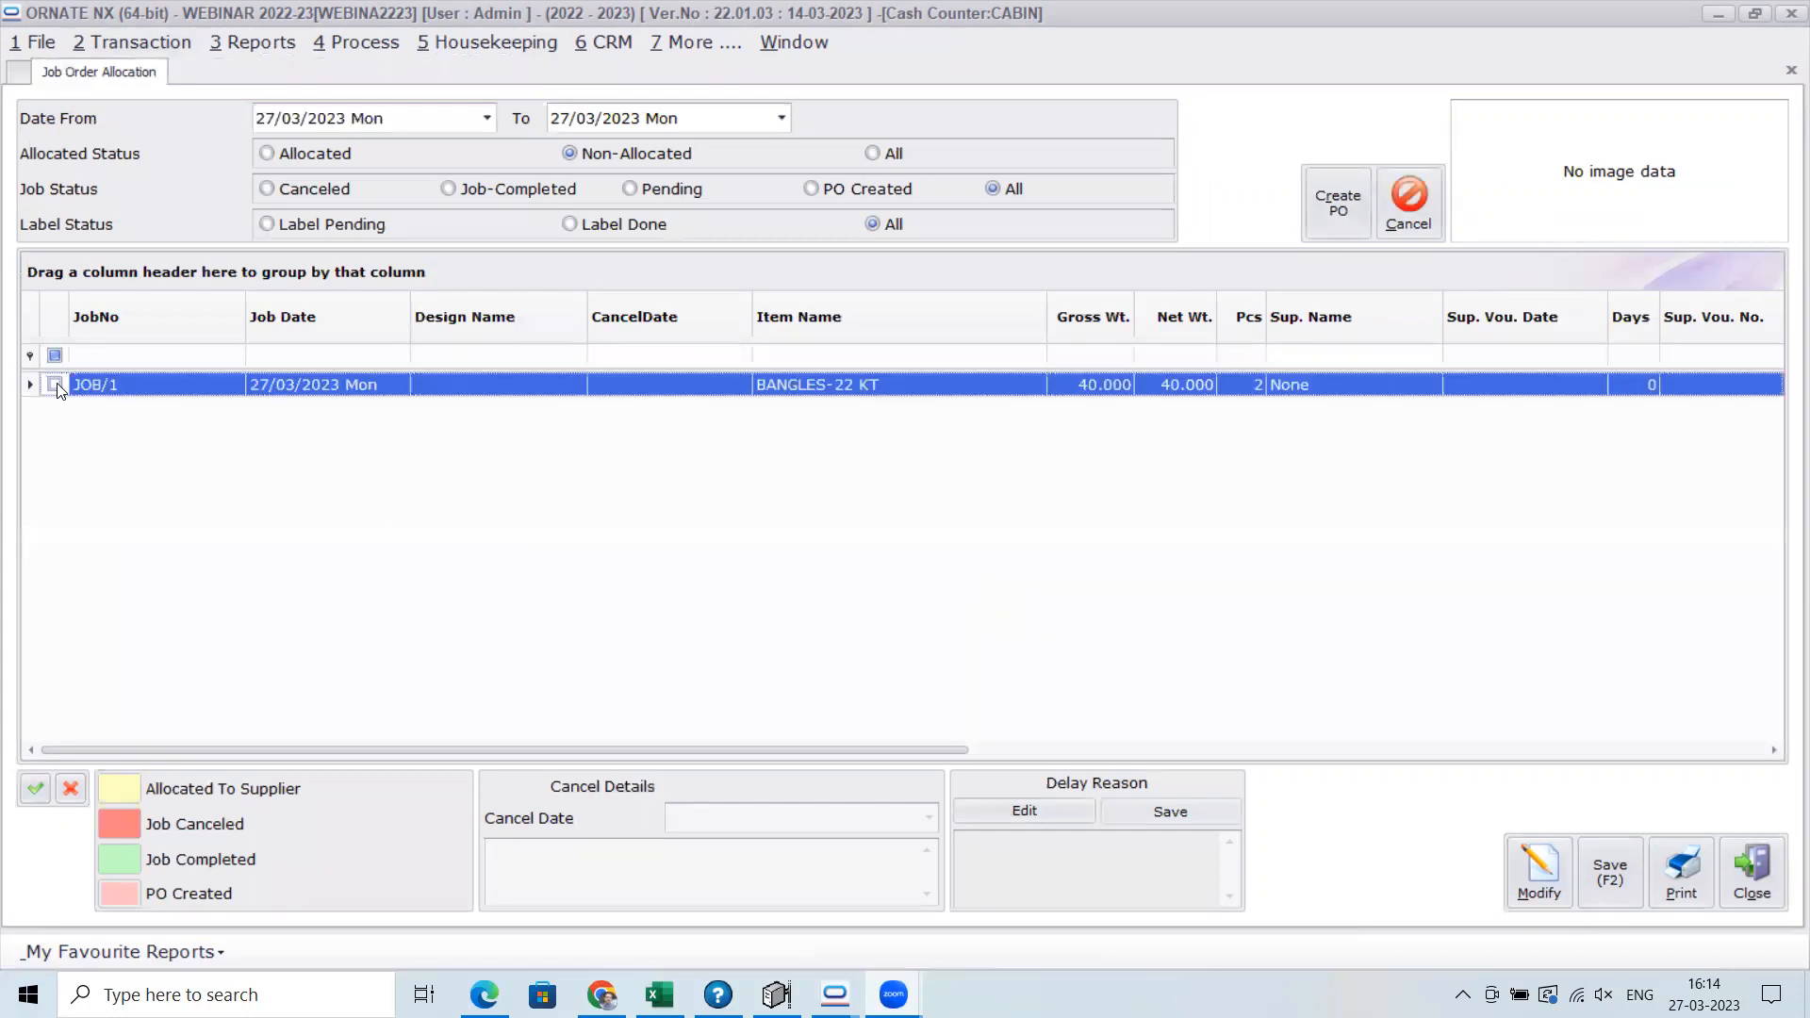
click(1338, 200)
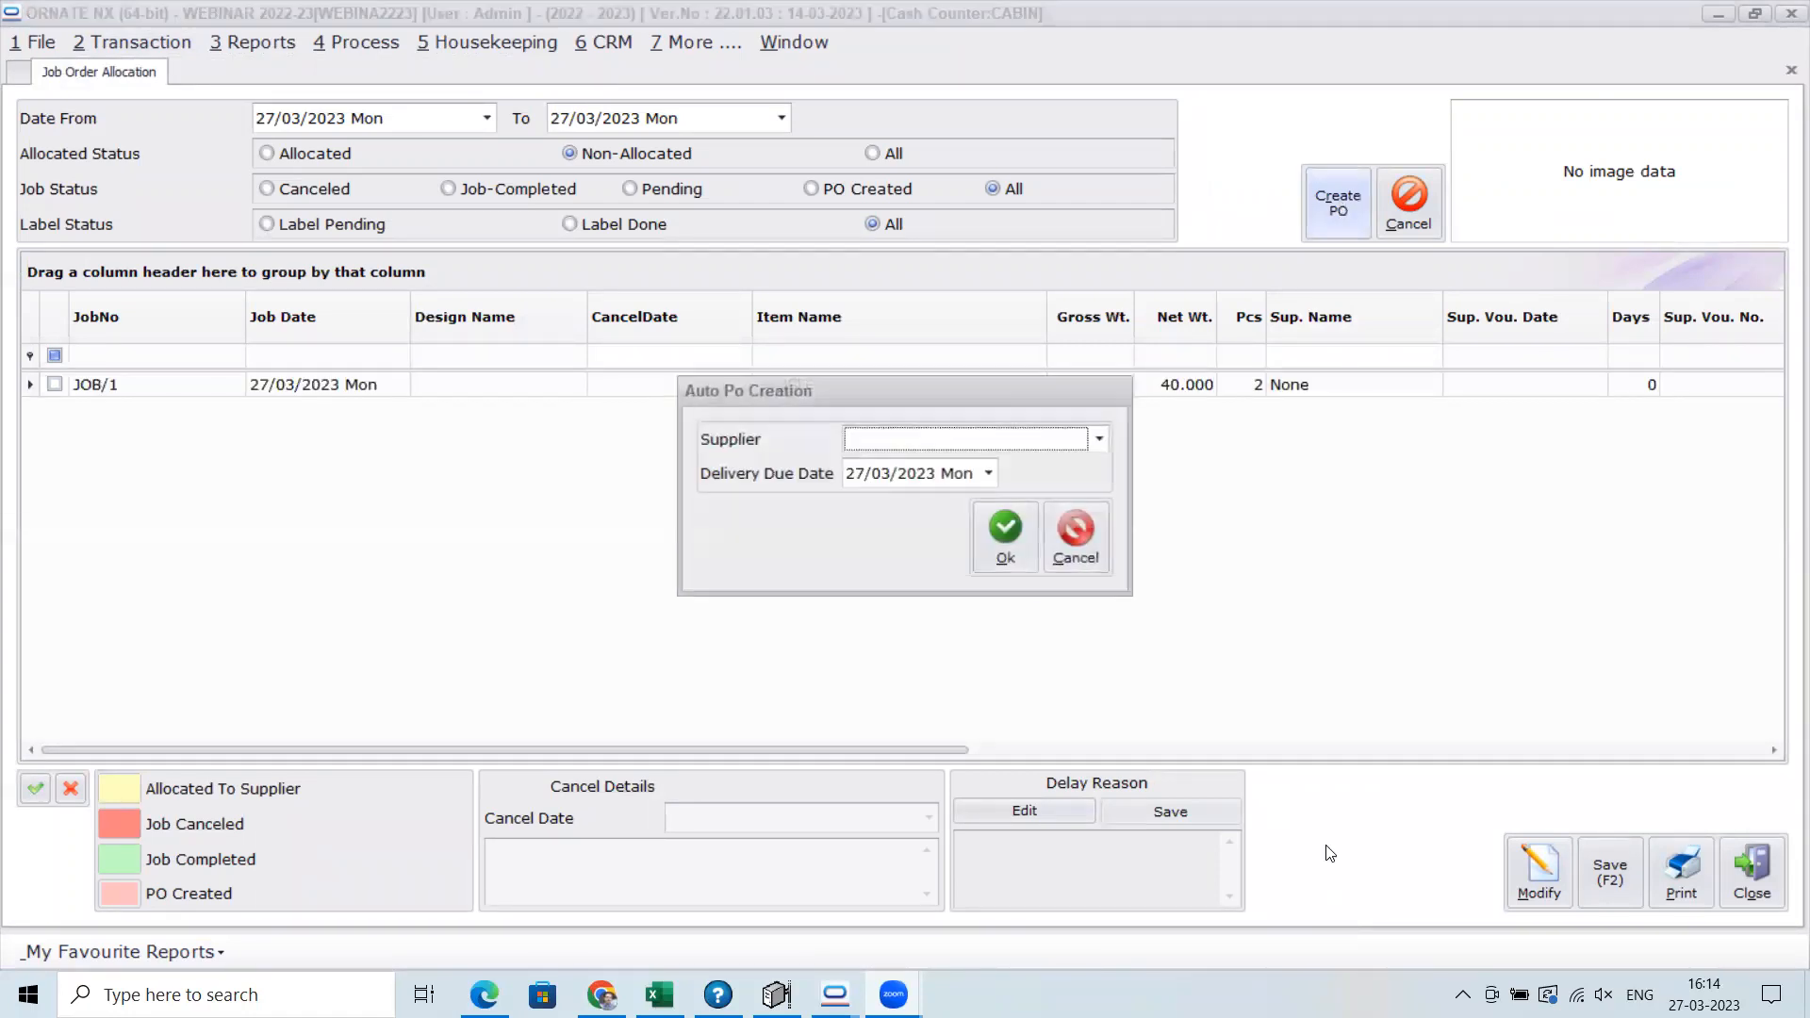
click(1101, 442)
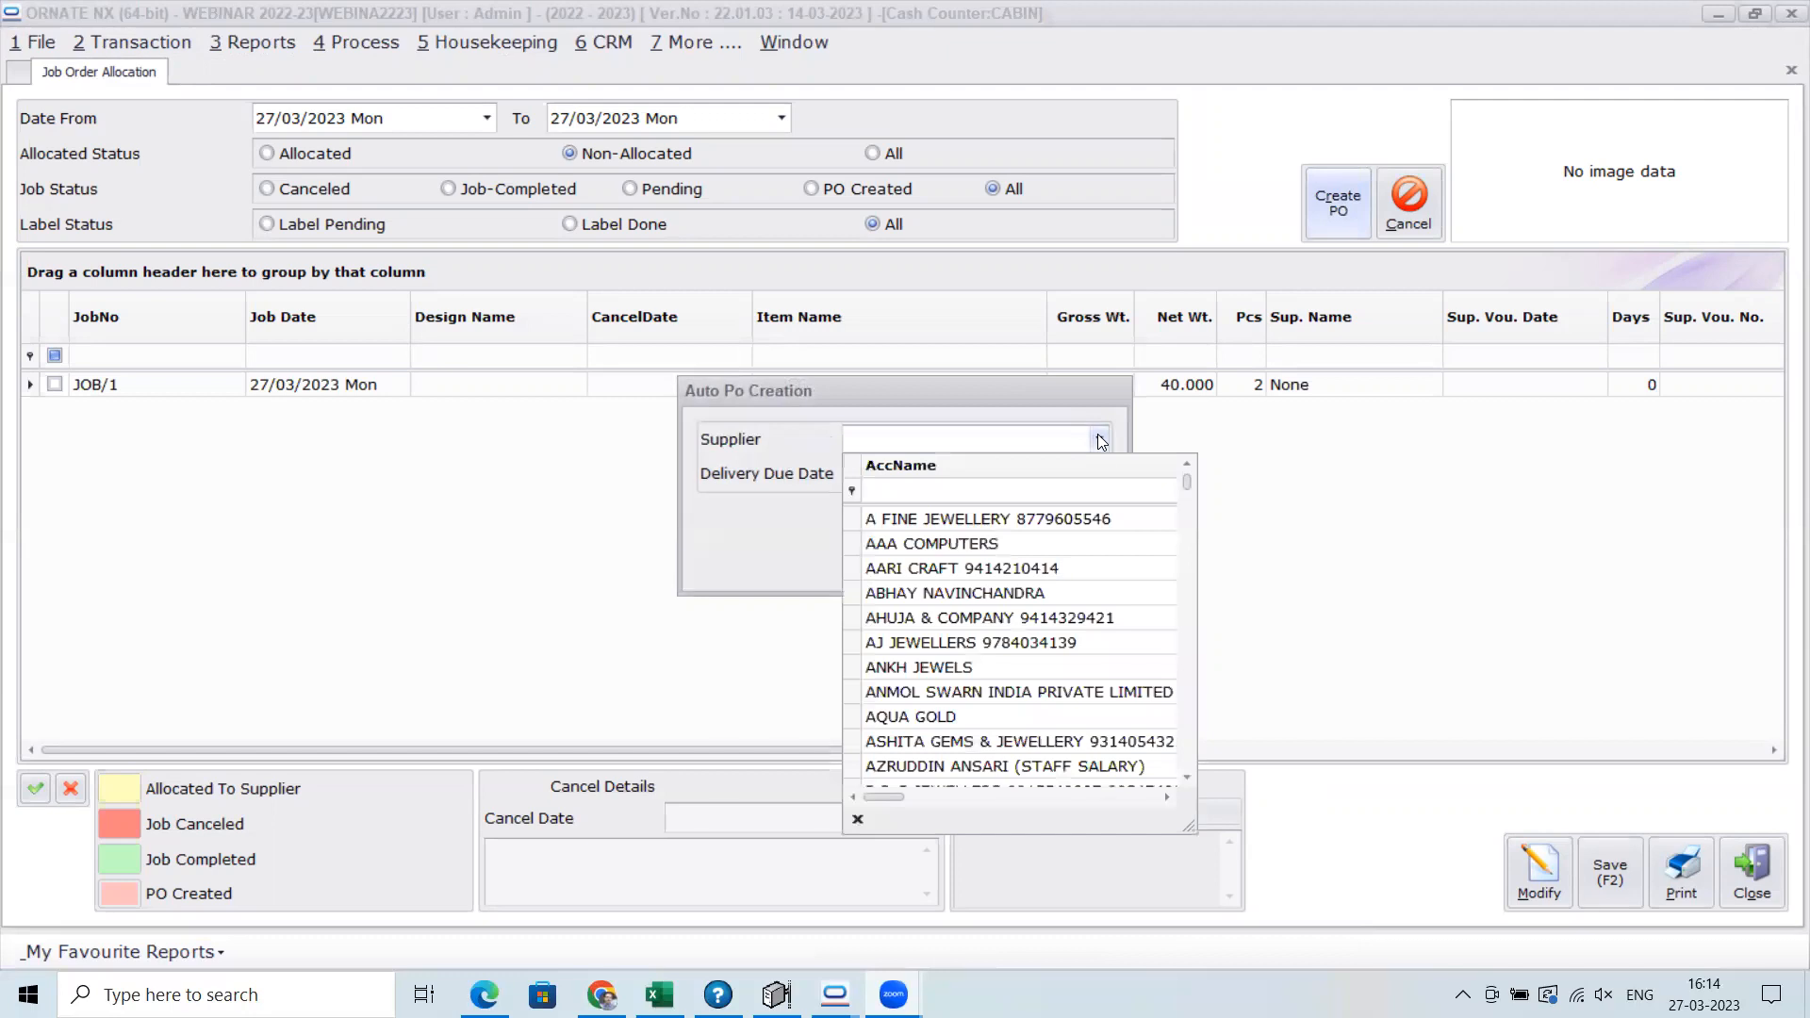
click(1080, 519)
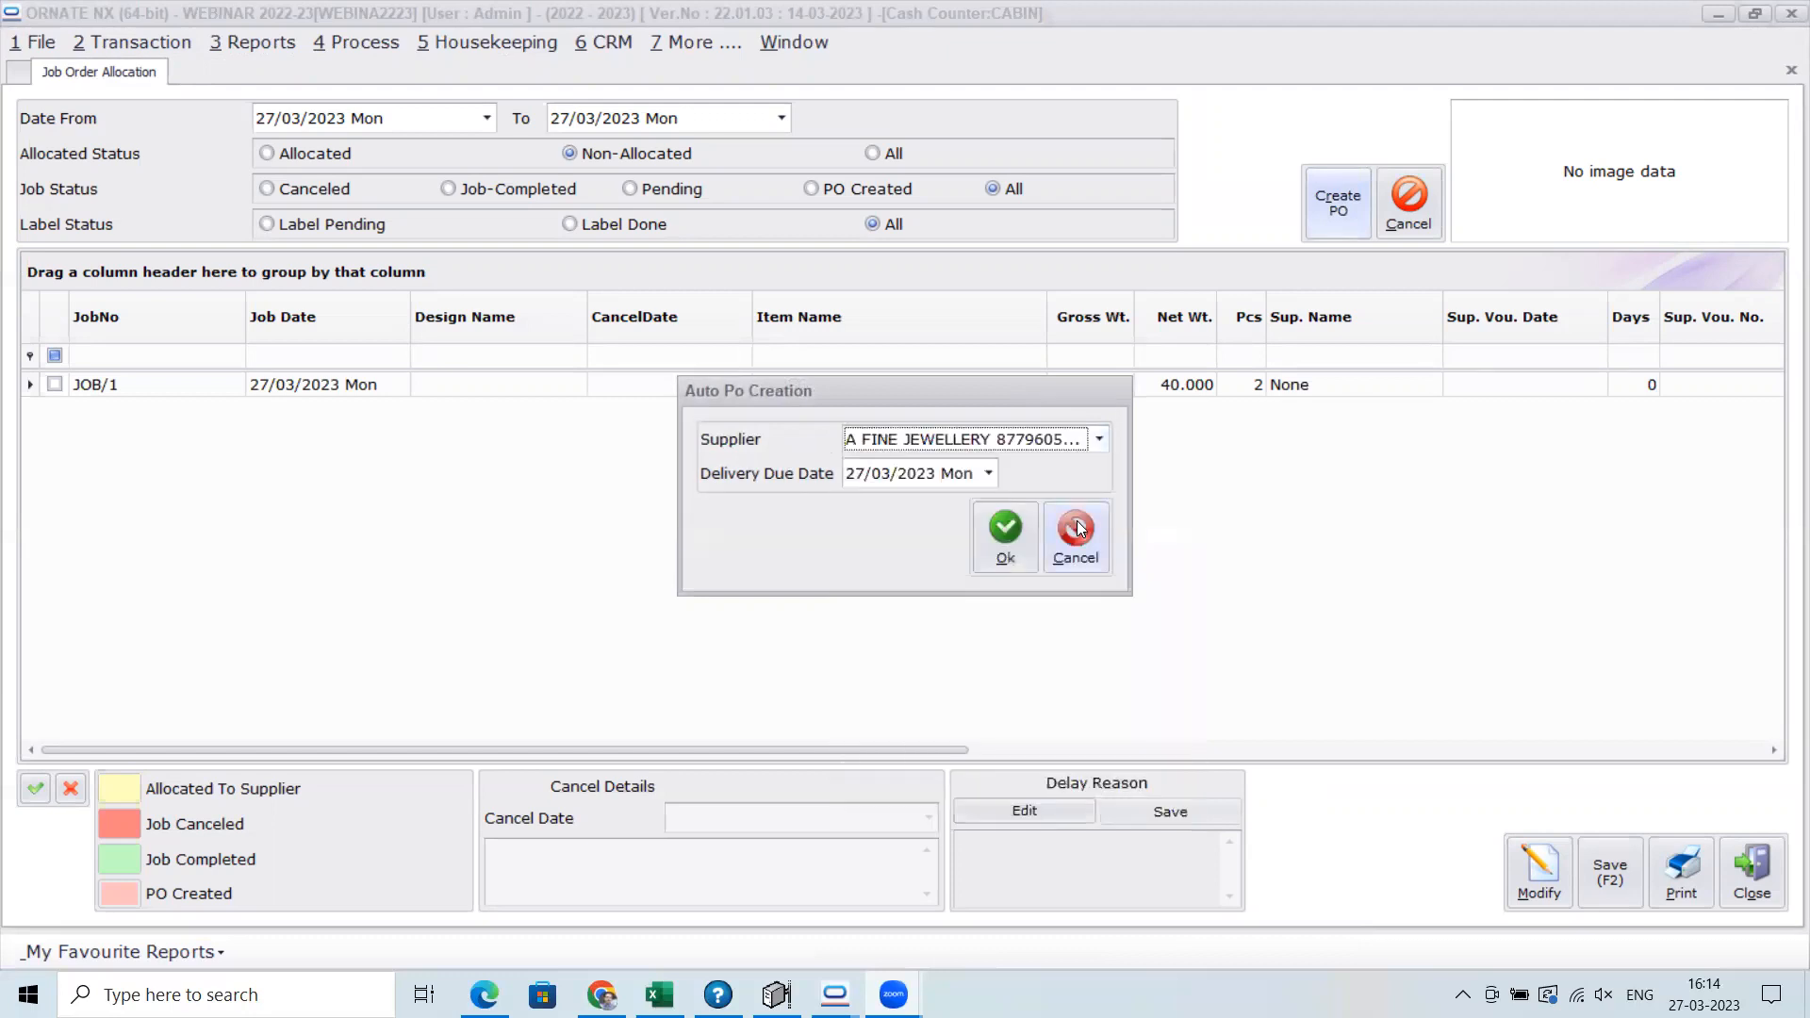
click(1001, 542)
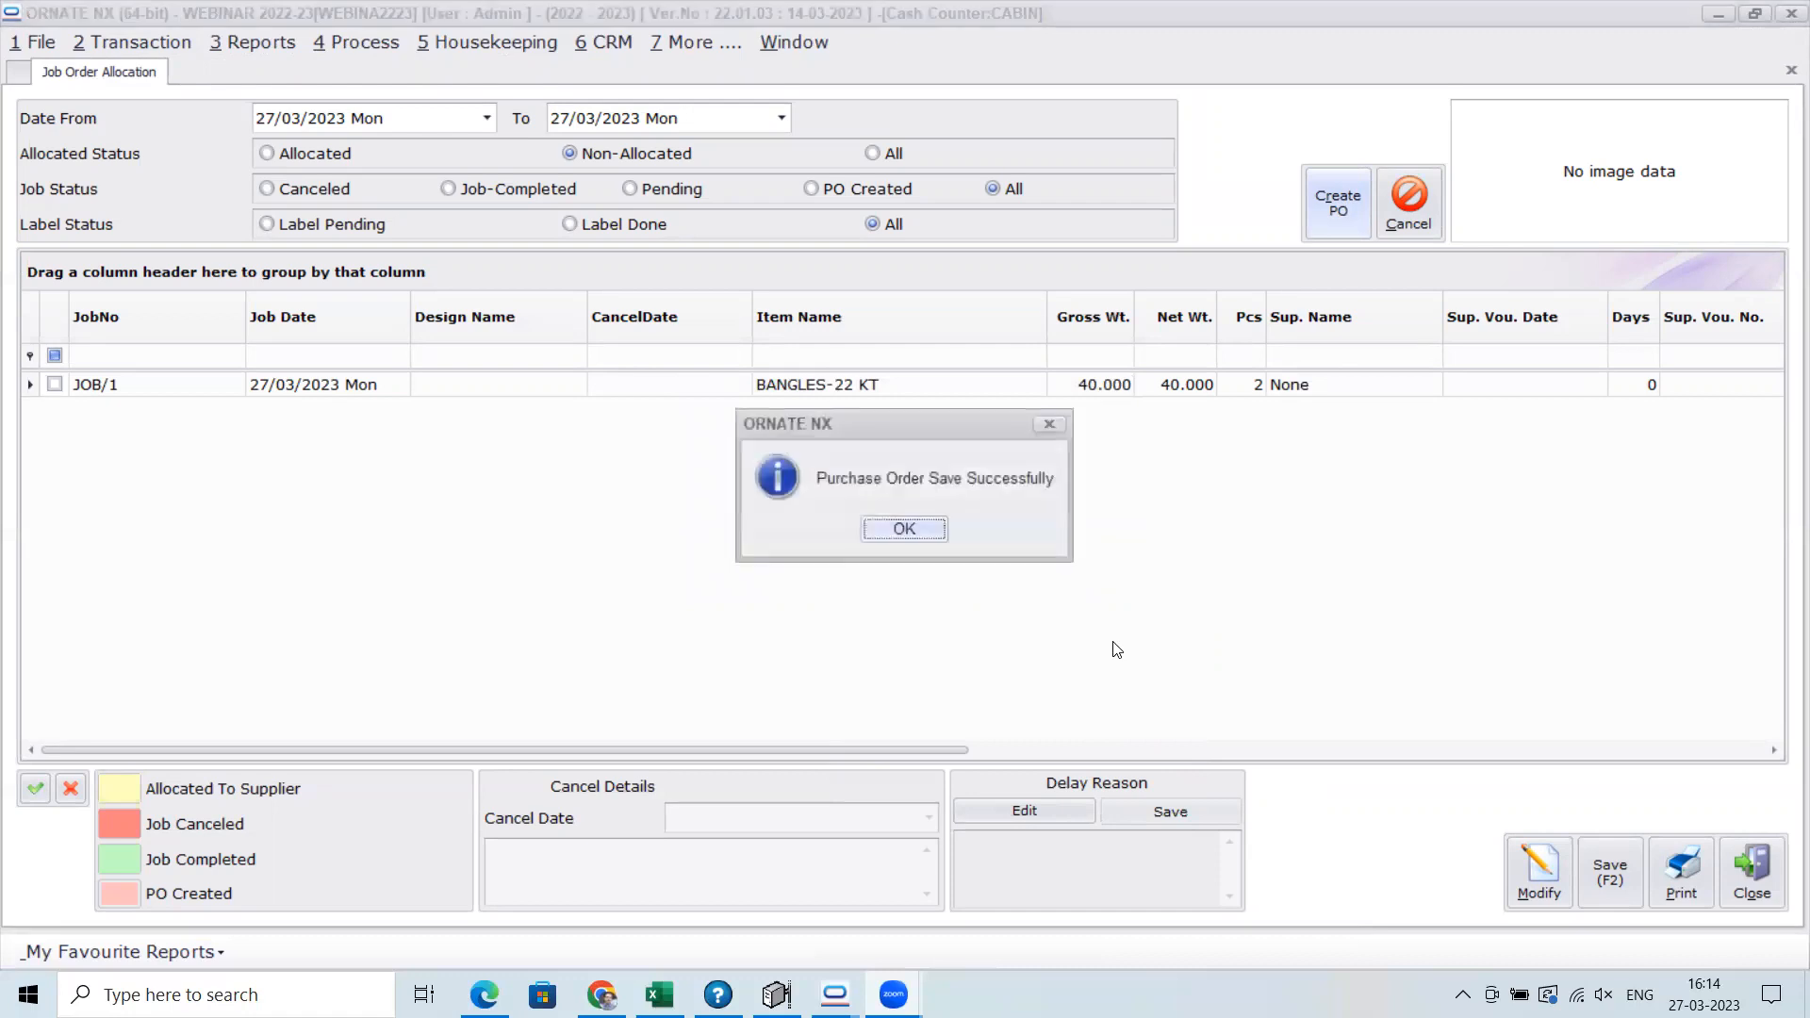
click(888, 530)
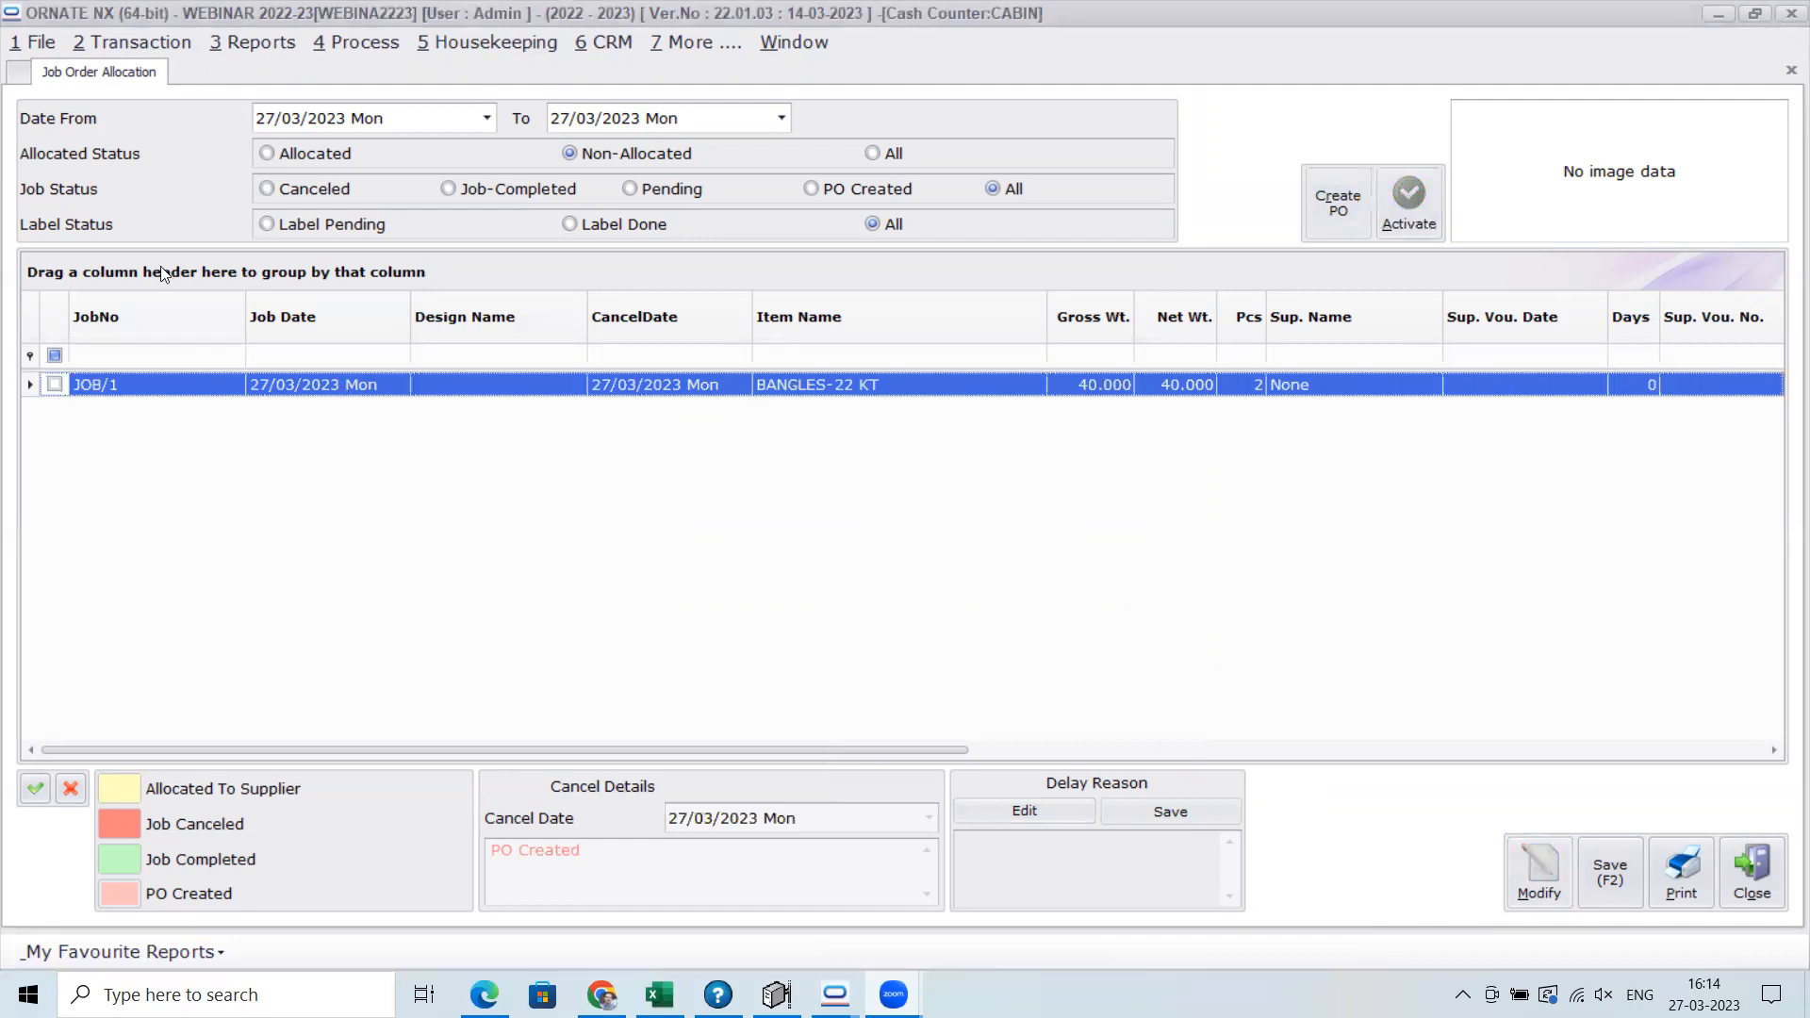
Open the Purchase Order list and set its start date to 01/03/2023 to review the month's orders
click(155, 43)
mouse_move(171, 100)
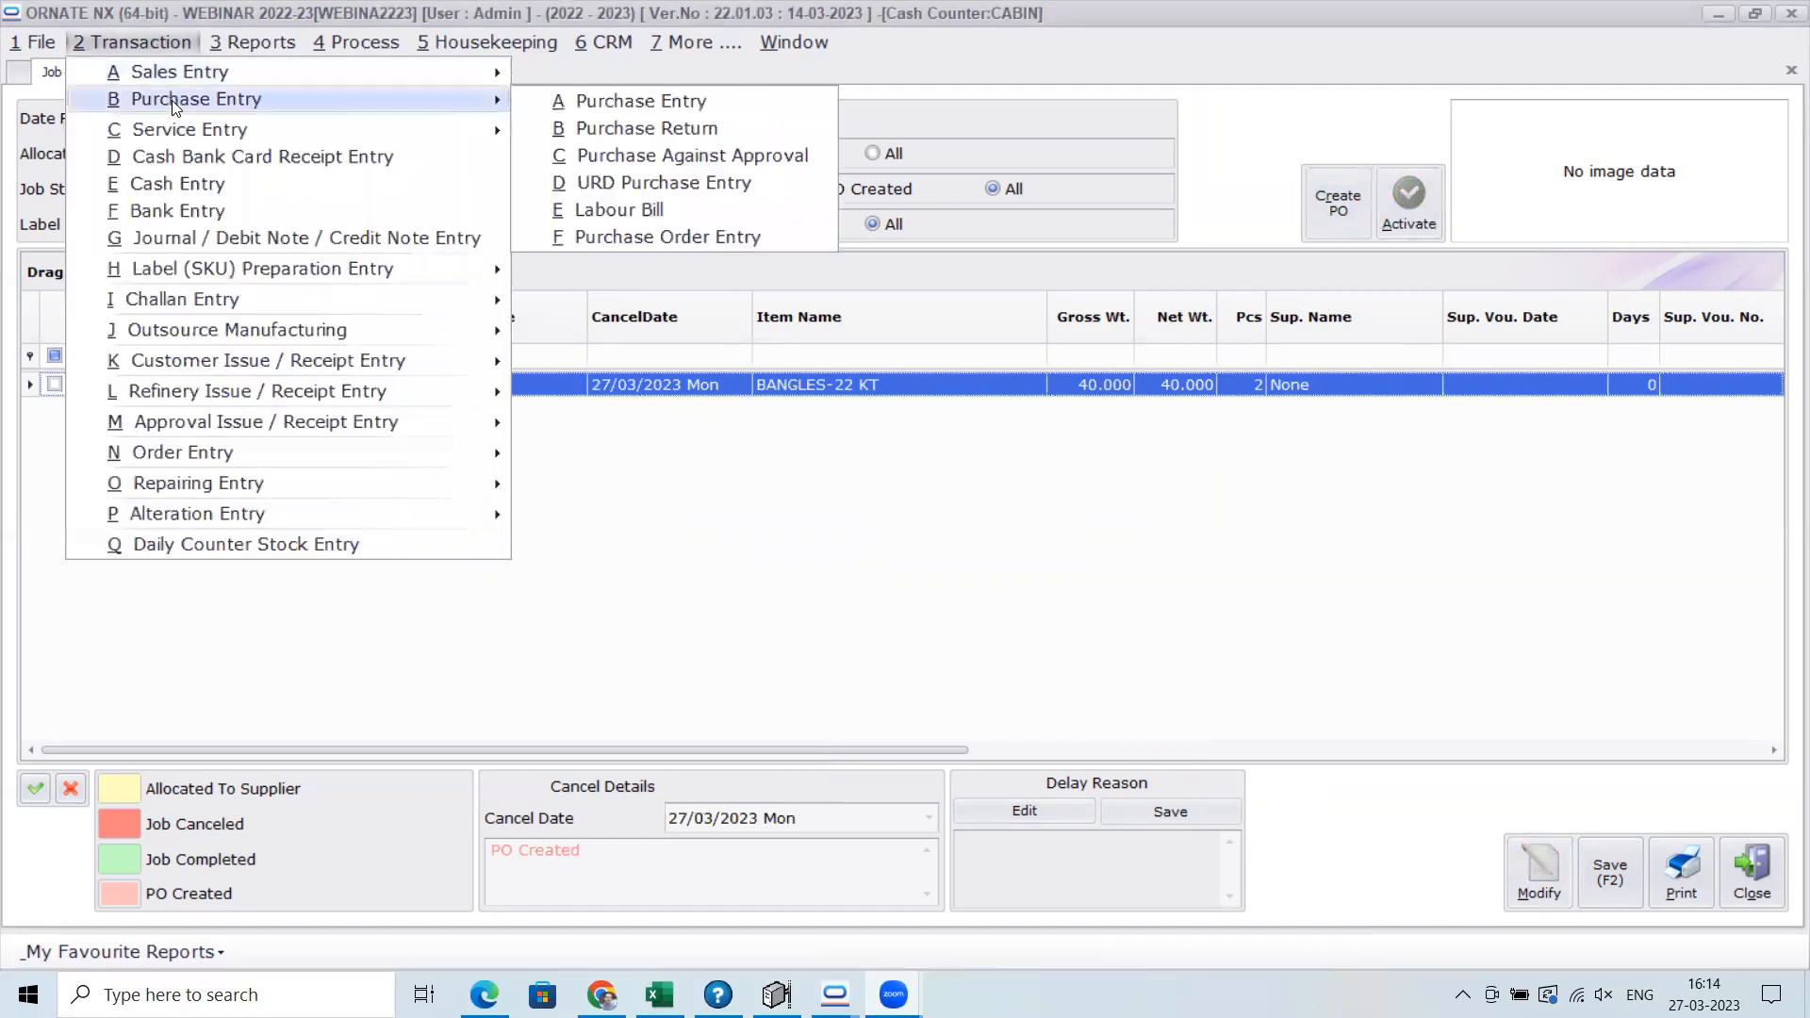
click(630, 235)
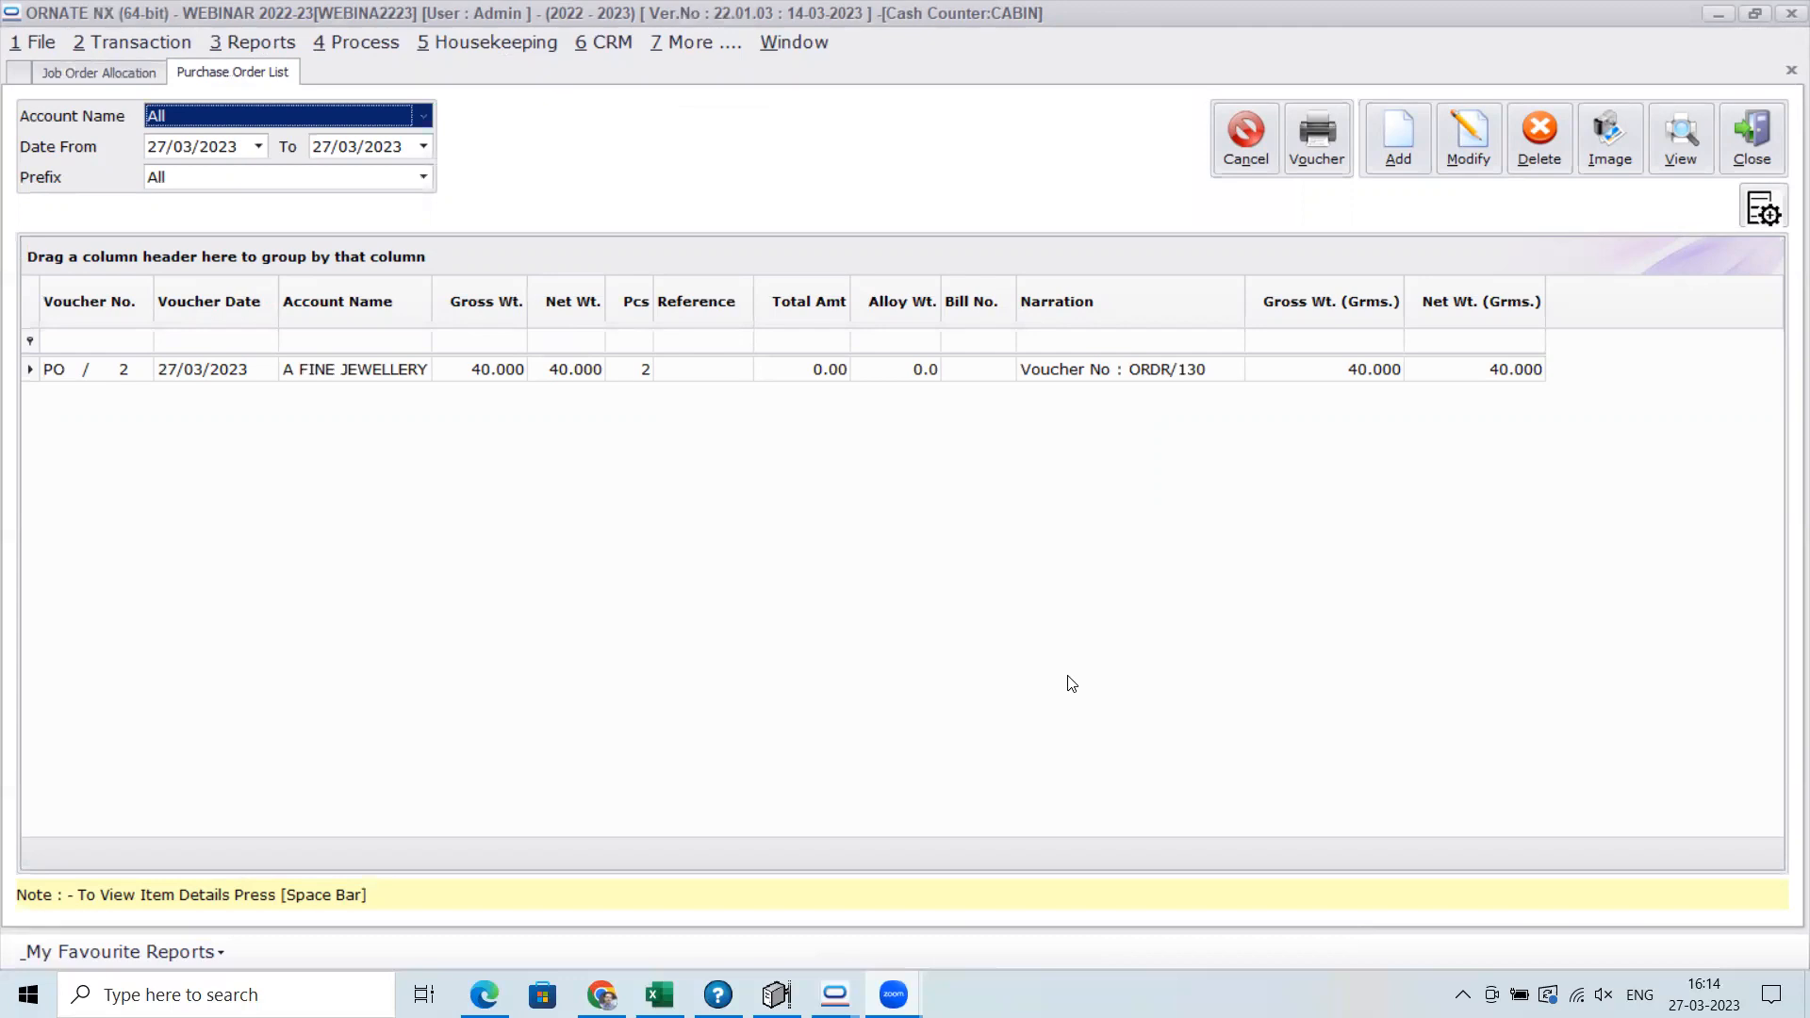
key(Tab)
text(01)
key(Tab)
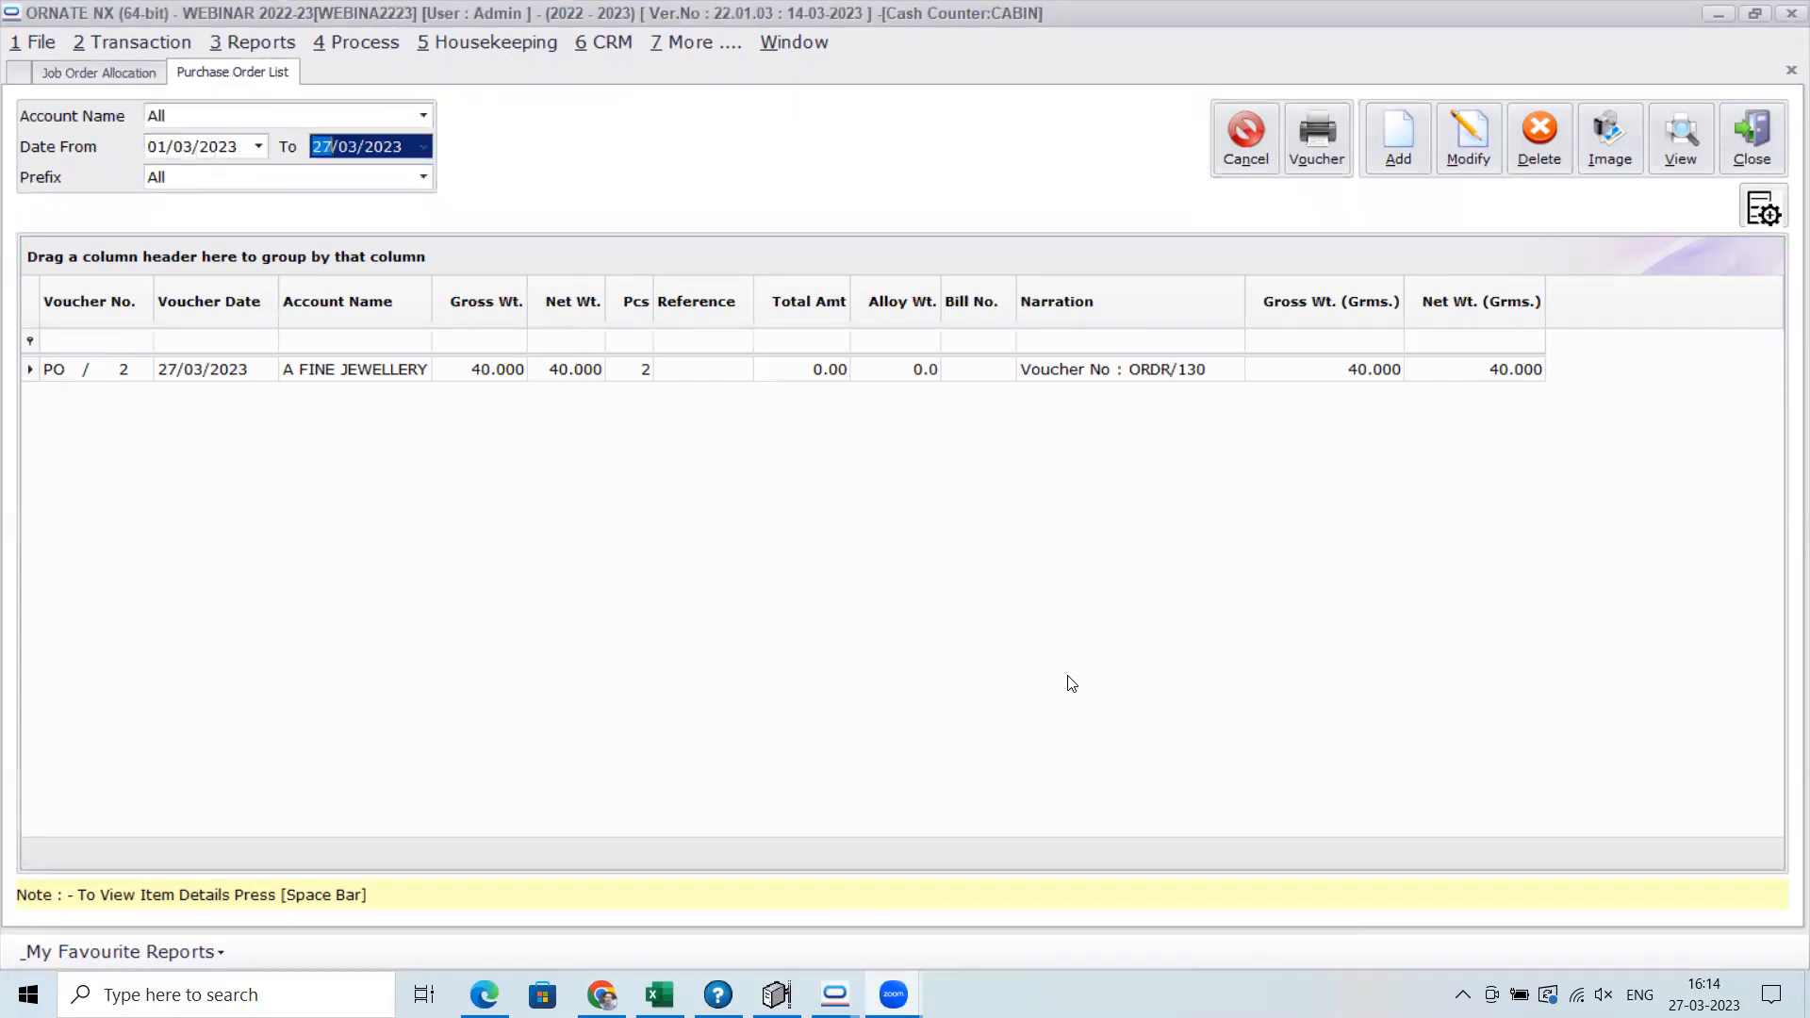
key(Tab)
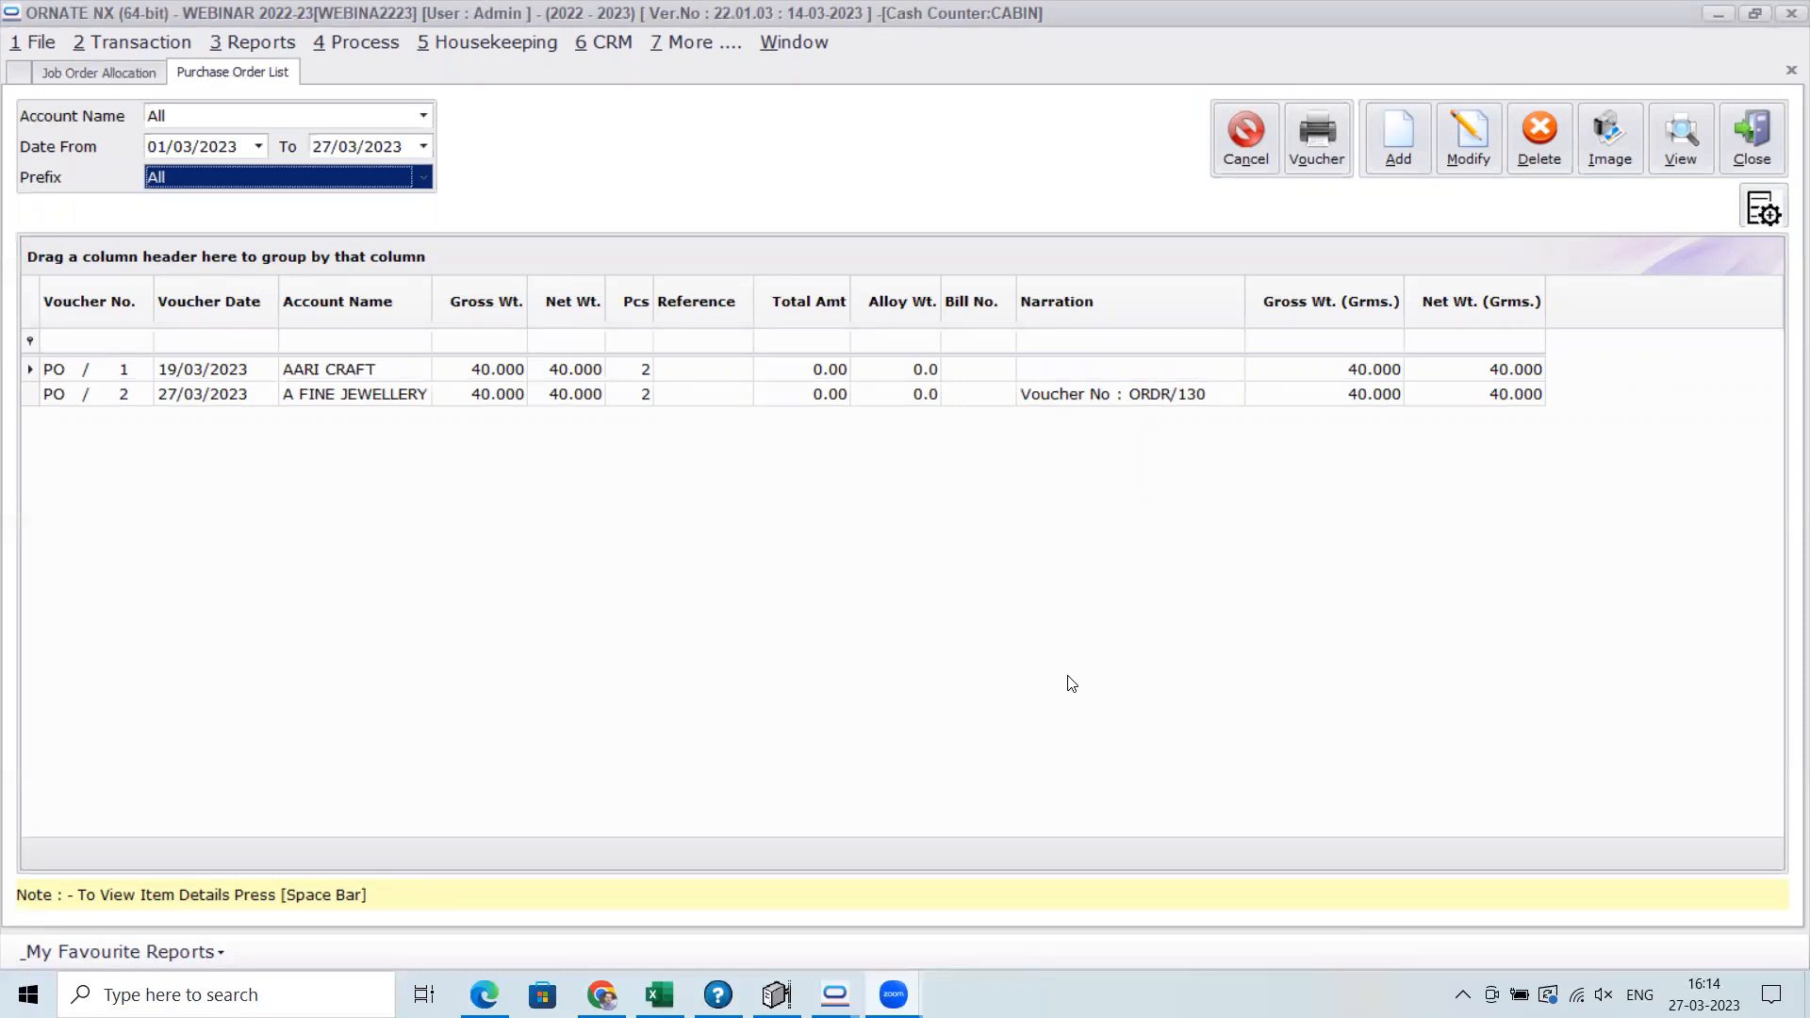
Generate the fixed-format Purchase Order Register for 01/03/2023 to 27/03/2023
click(270, 42)
mouse_move(280, 67)
mouse_move(871, 237)
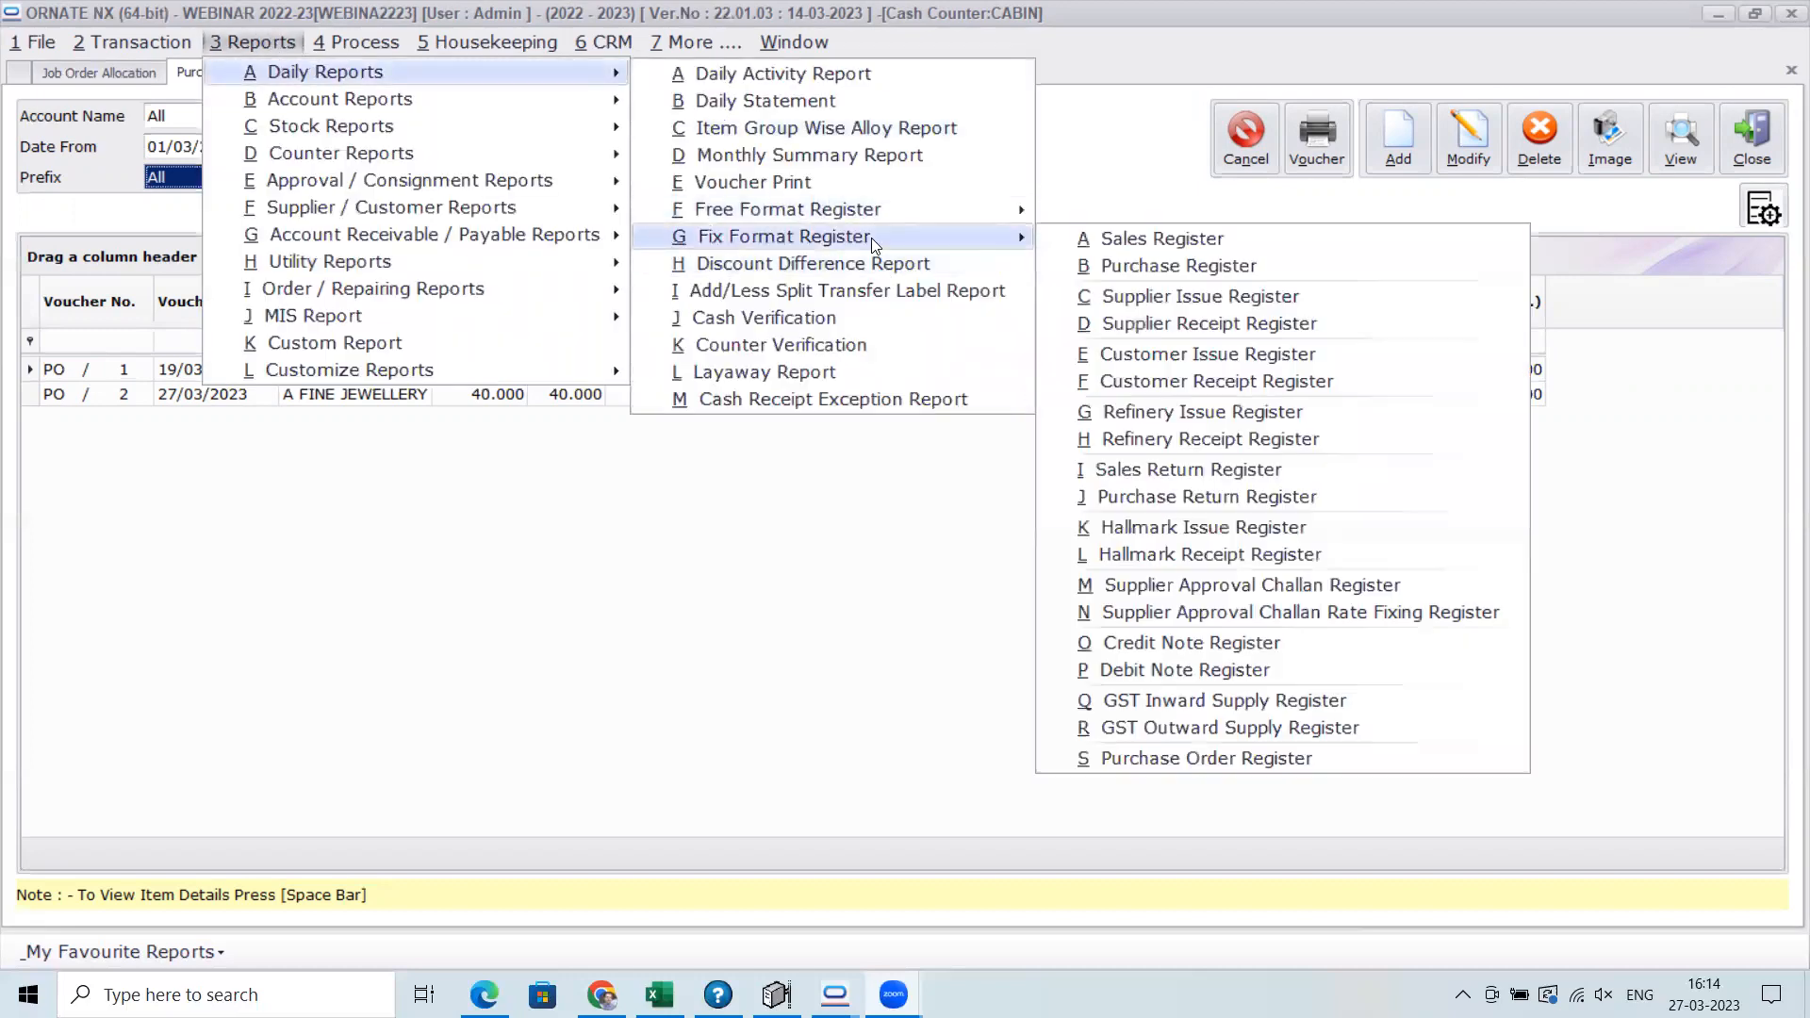
click(1309, 756)
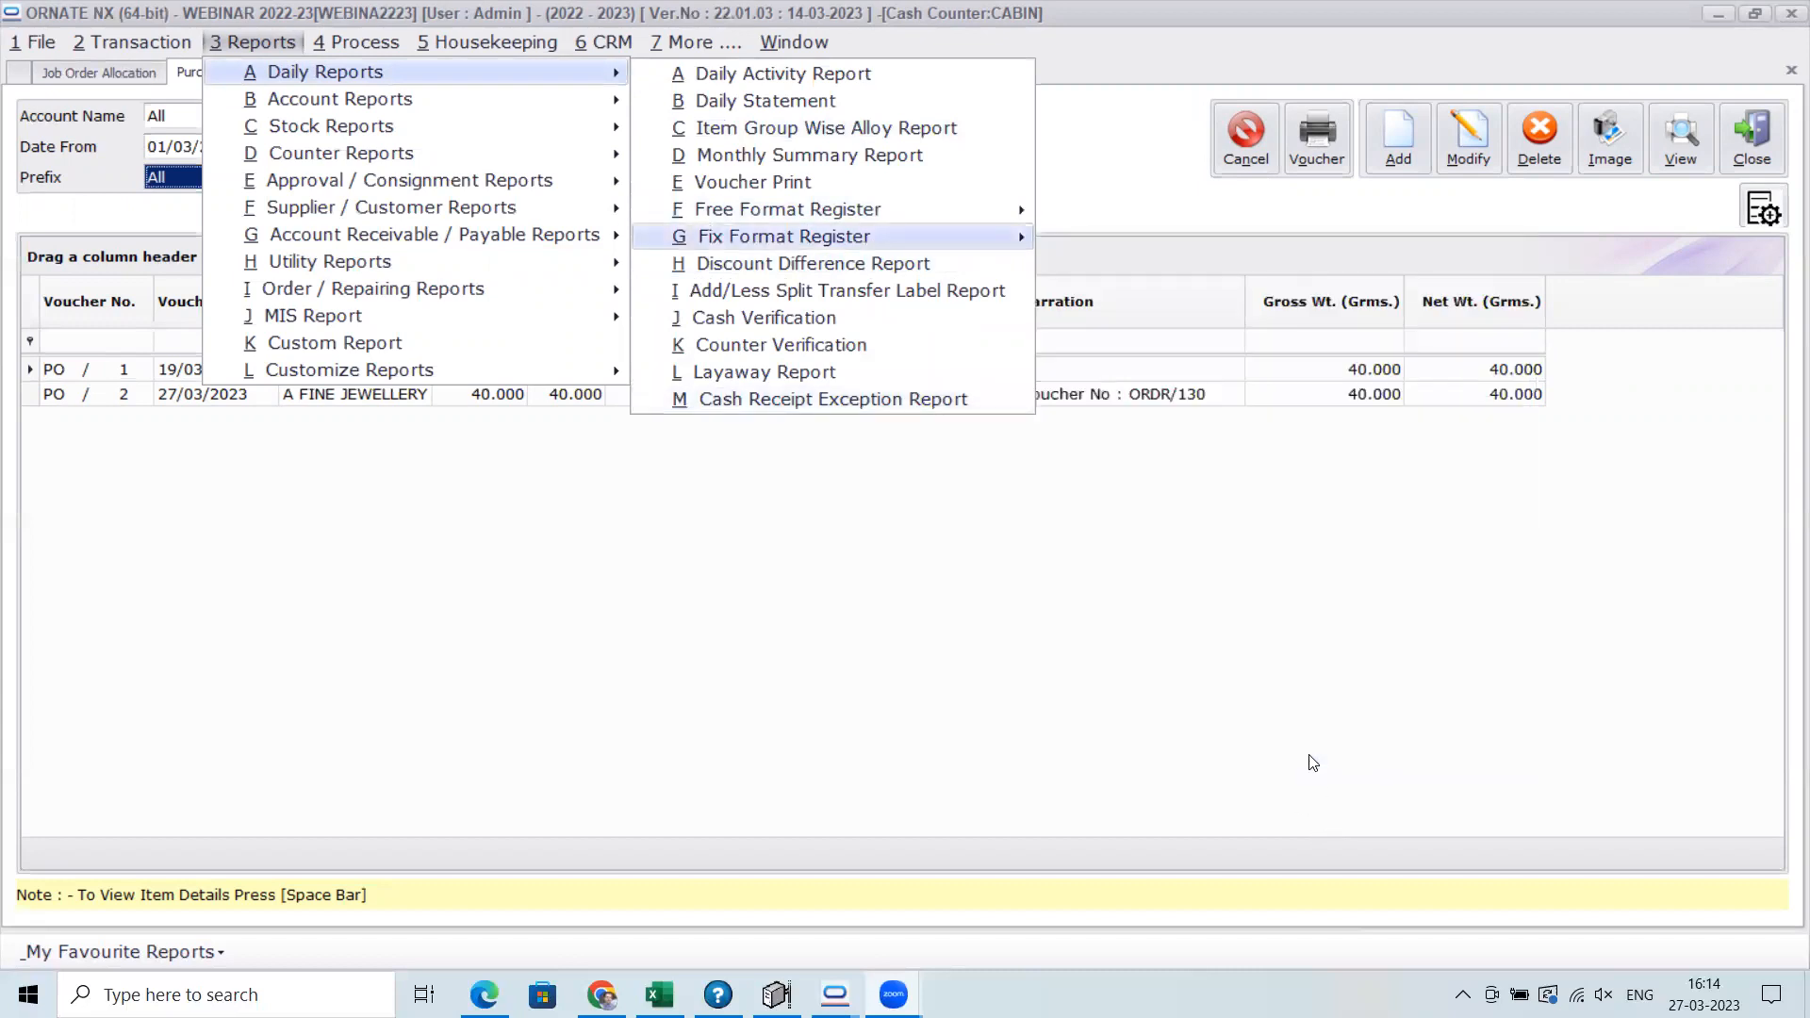
text(0103)
key(Tab)
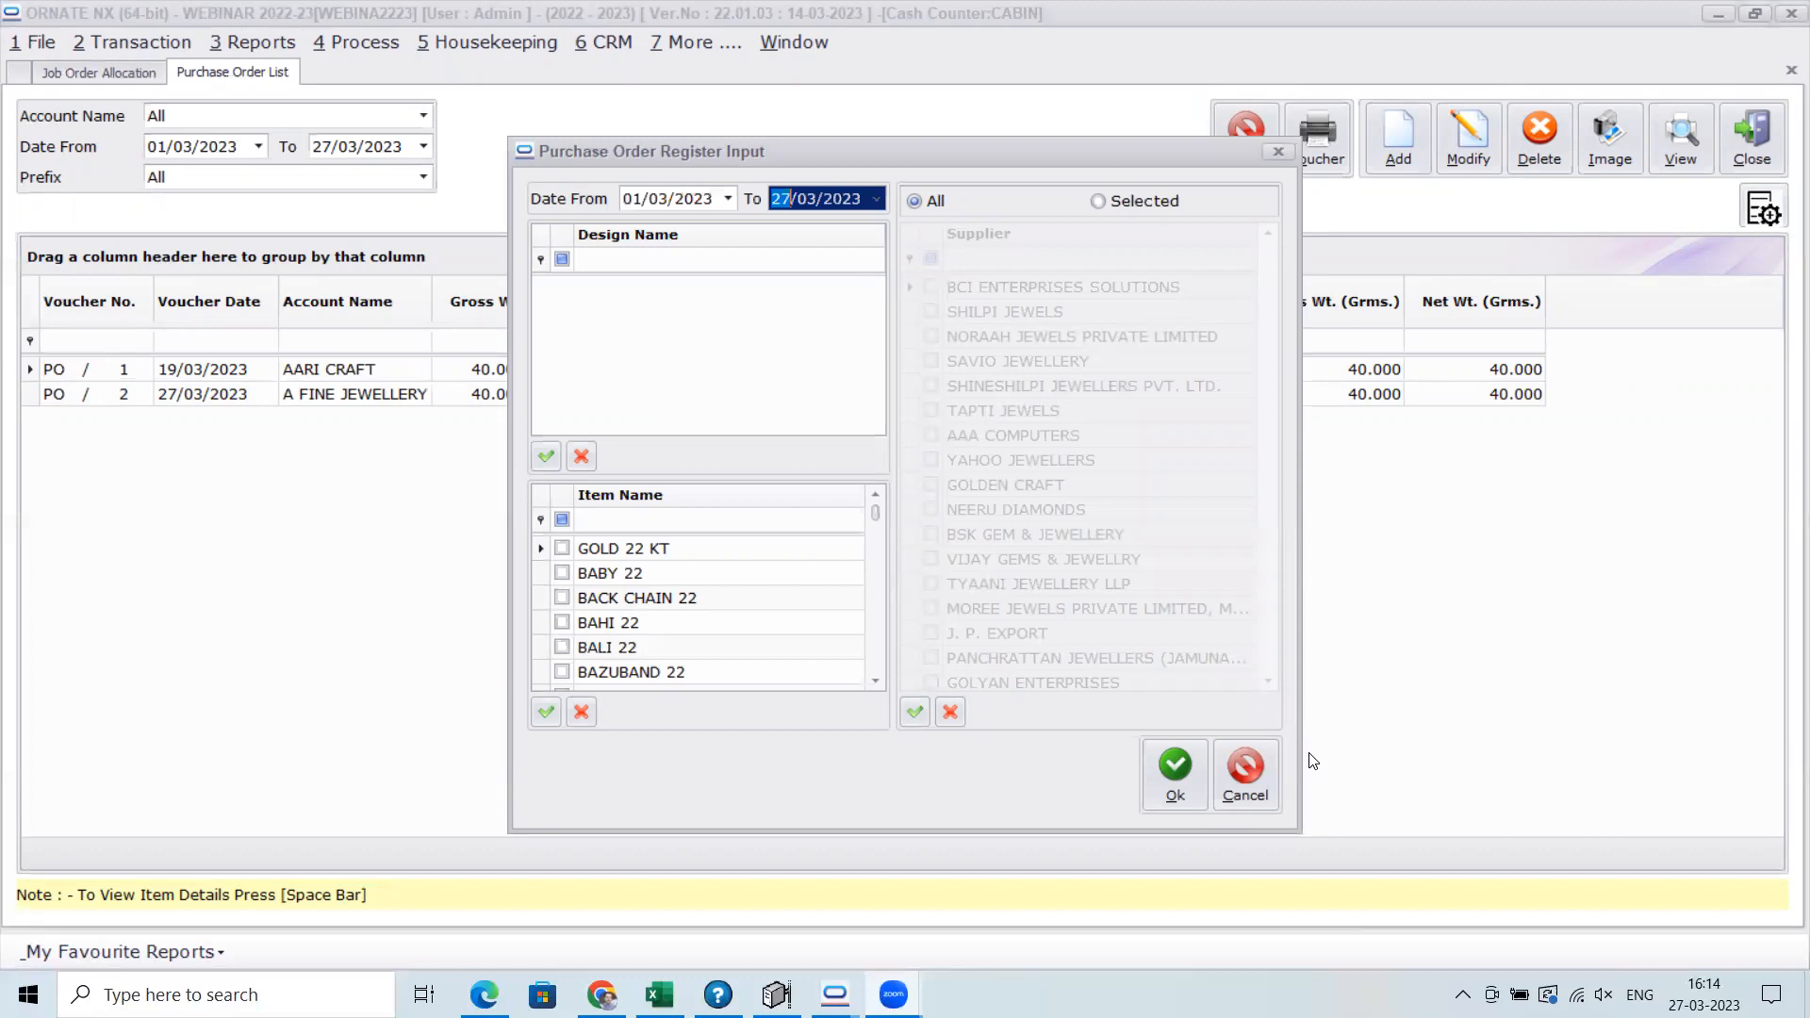
key(Return)
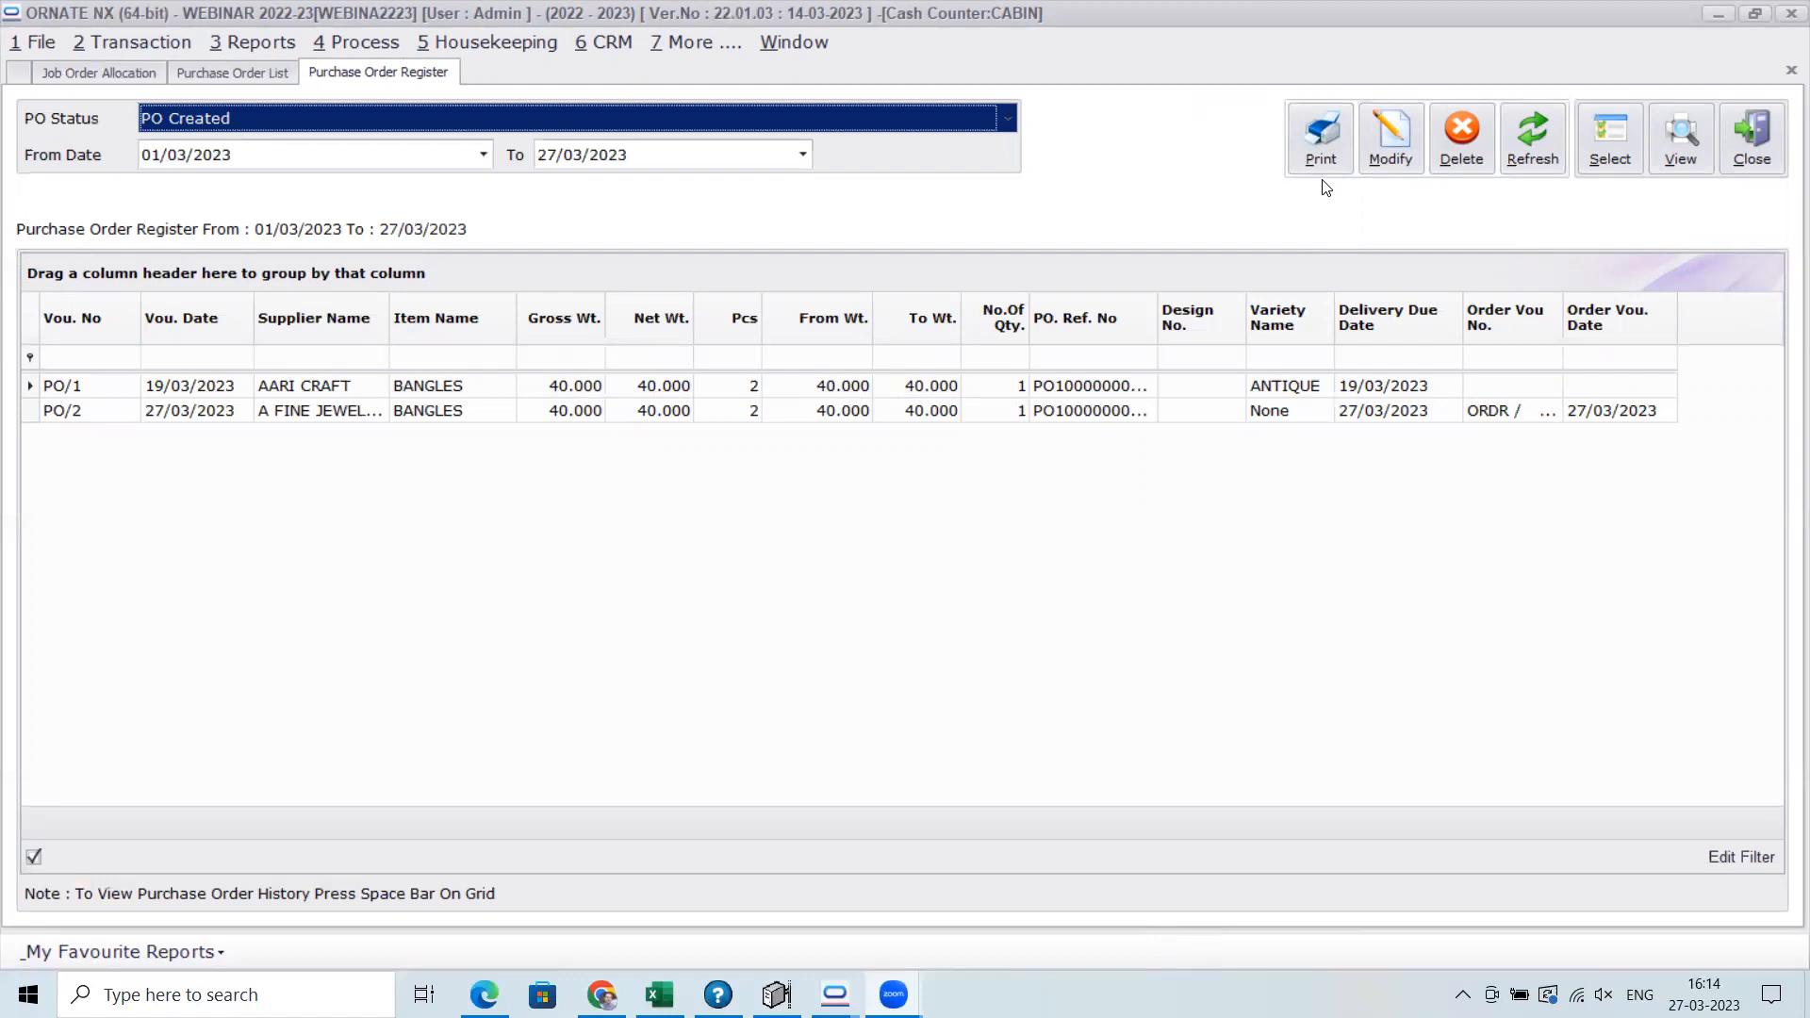
Review the Purchase Order Register by status for PO Pending, PO Cancelled and PO Completed, ending on PO Created
click(660, 994)
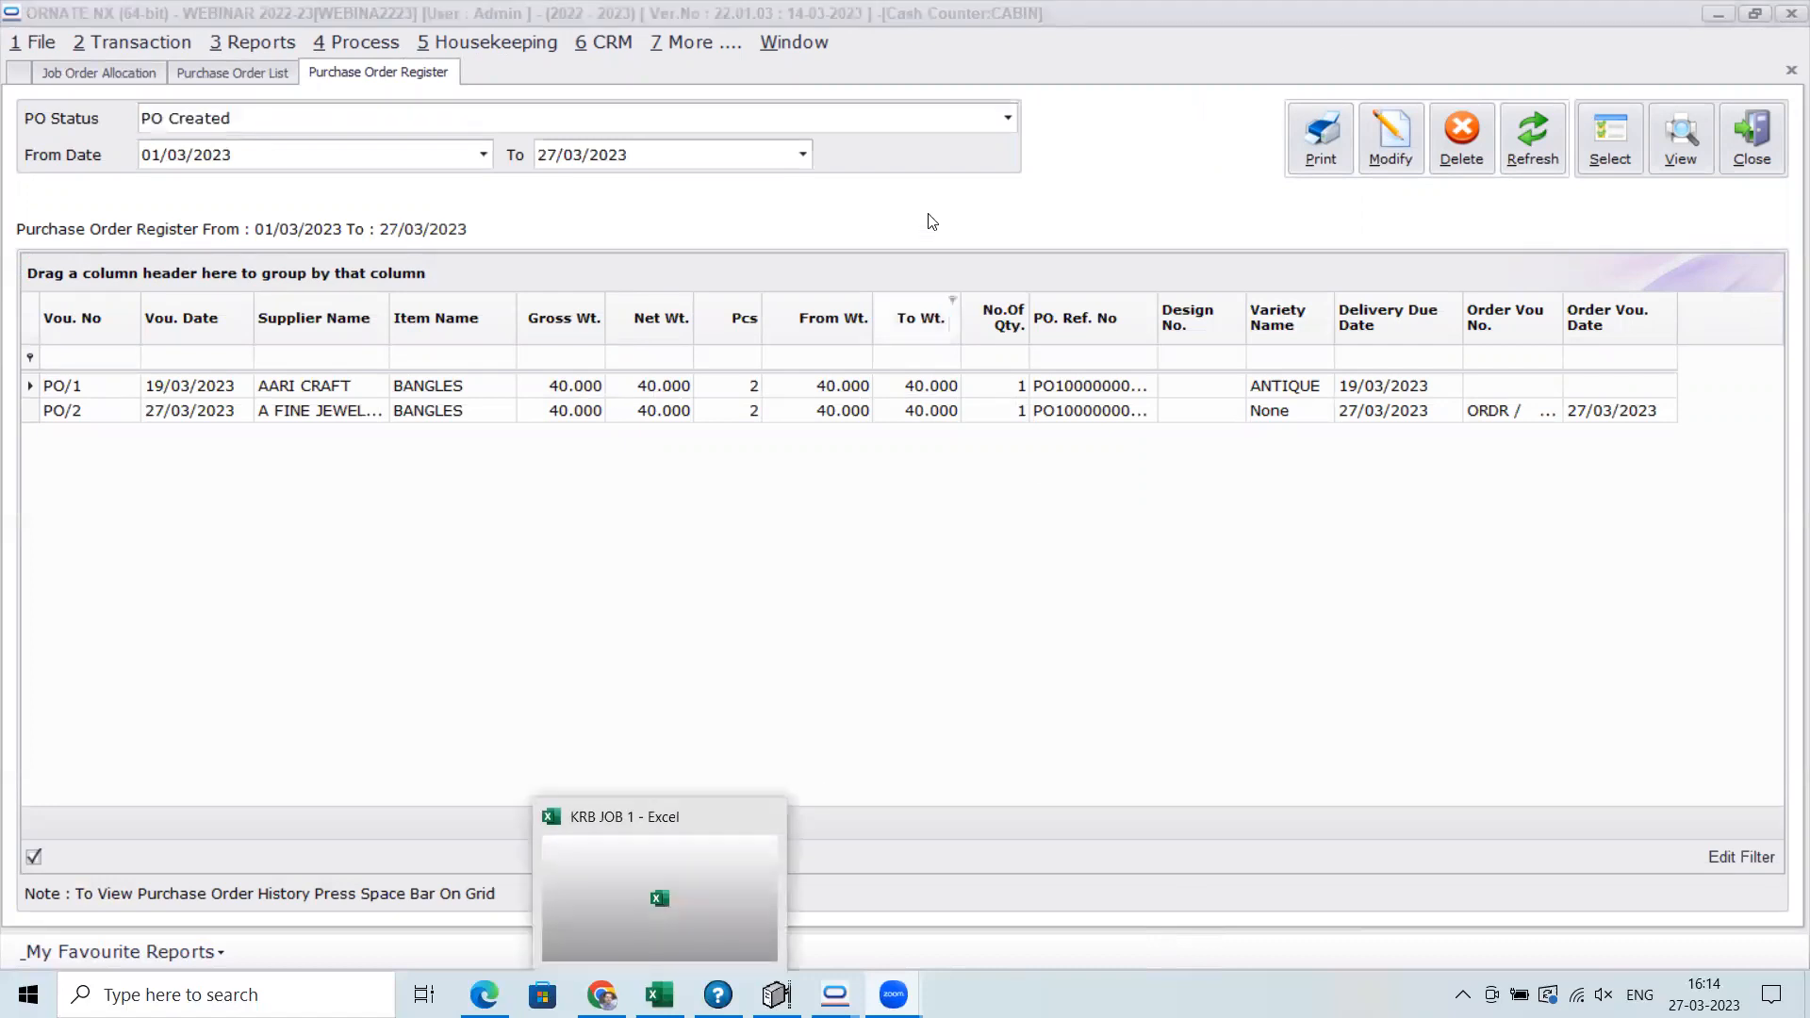
click(1009, 119)
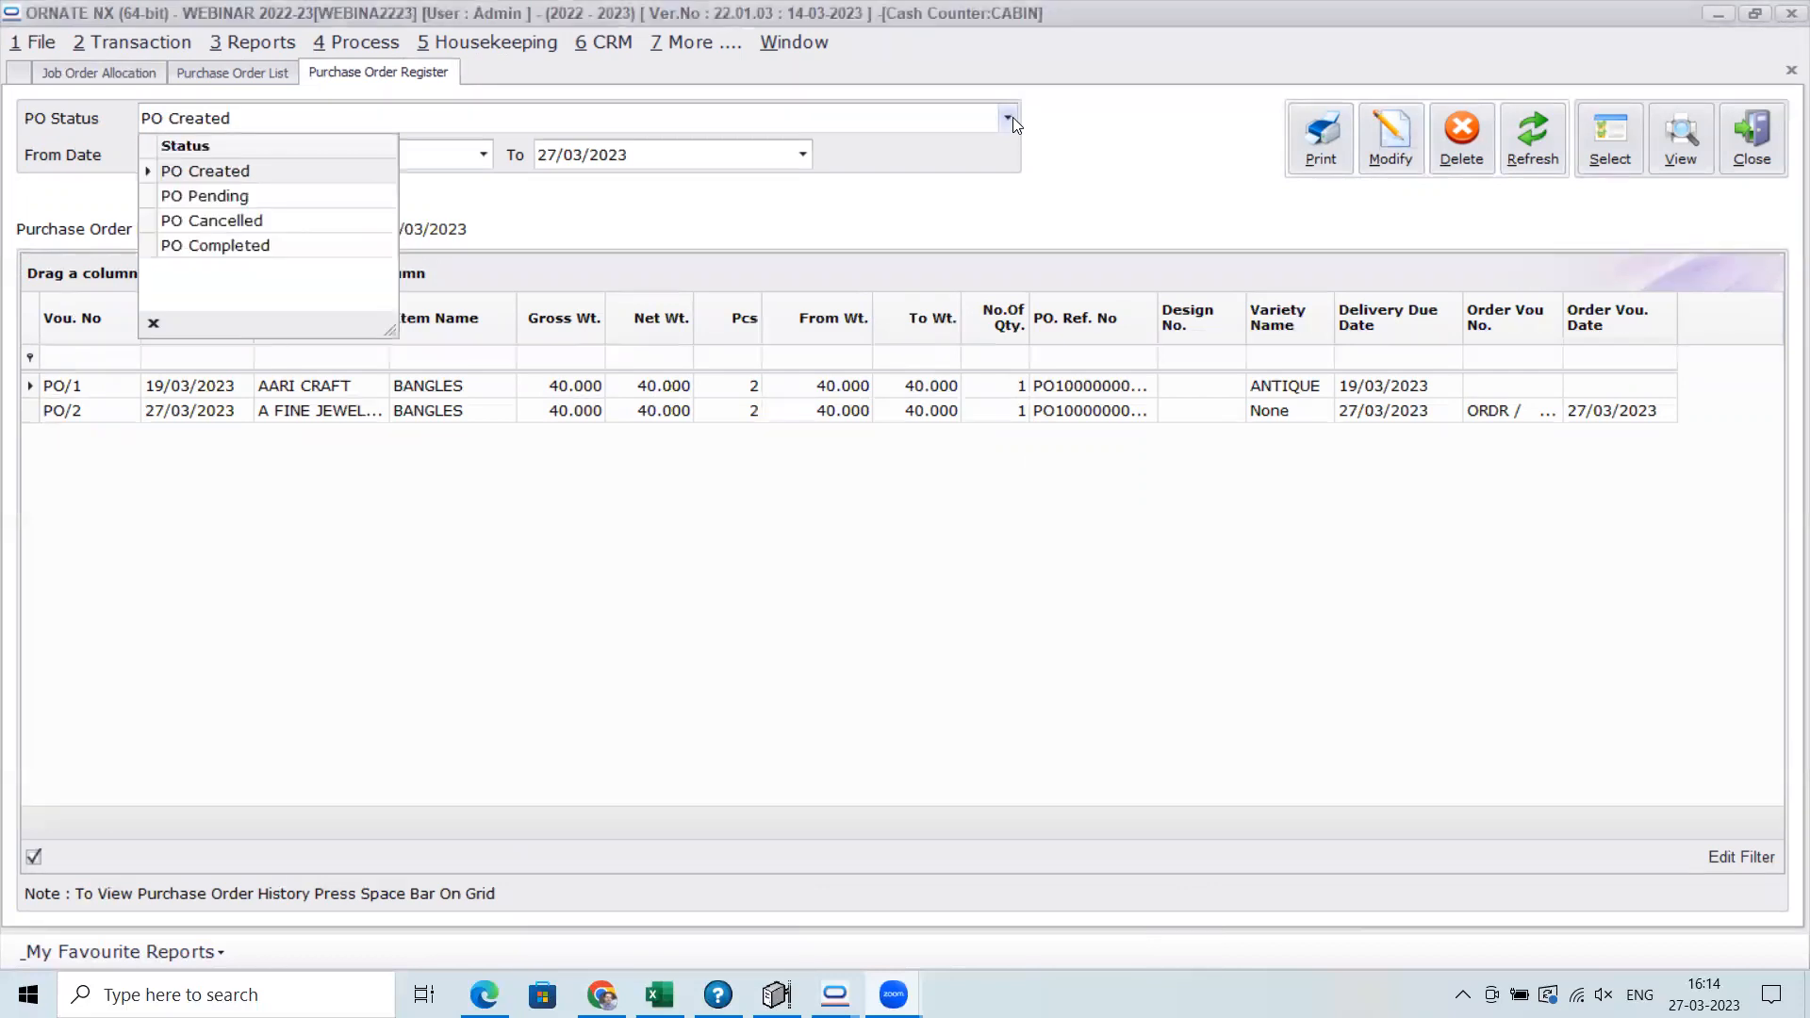
click(531, 197)
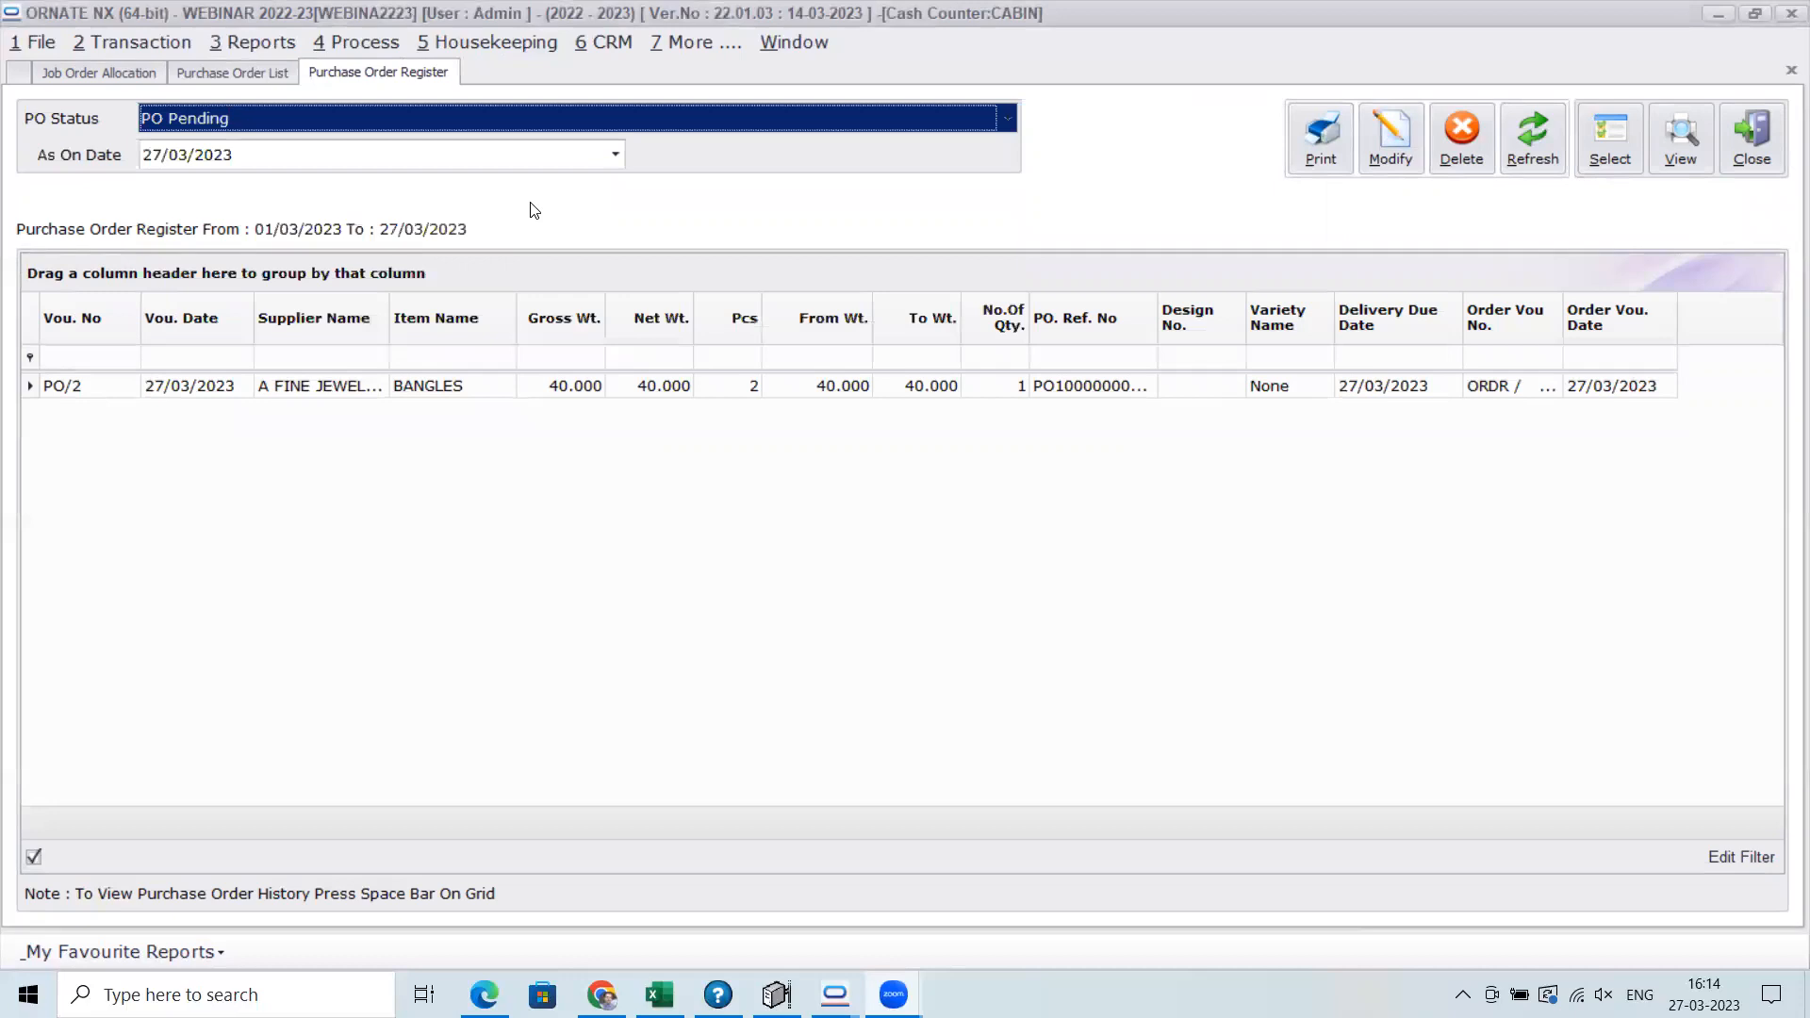
click(1007, 119)
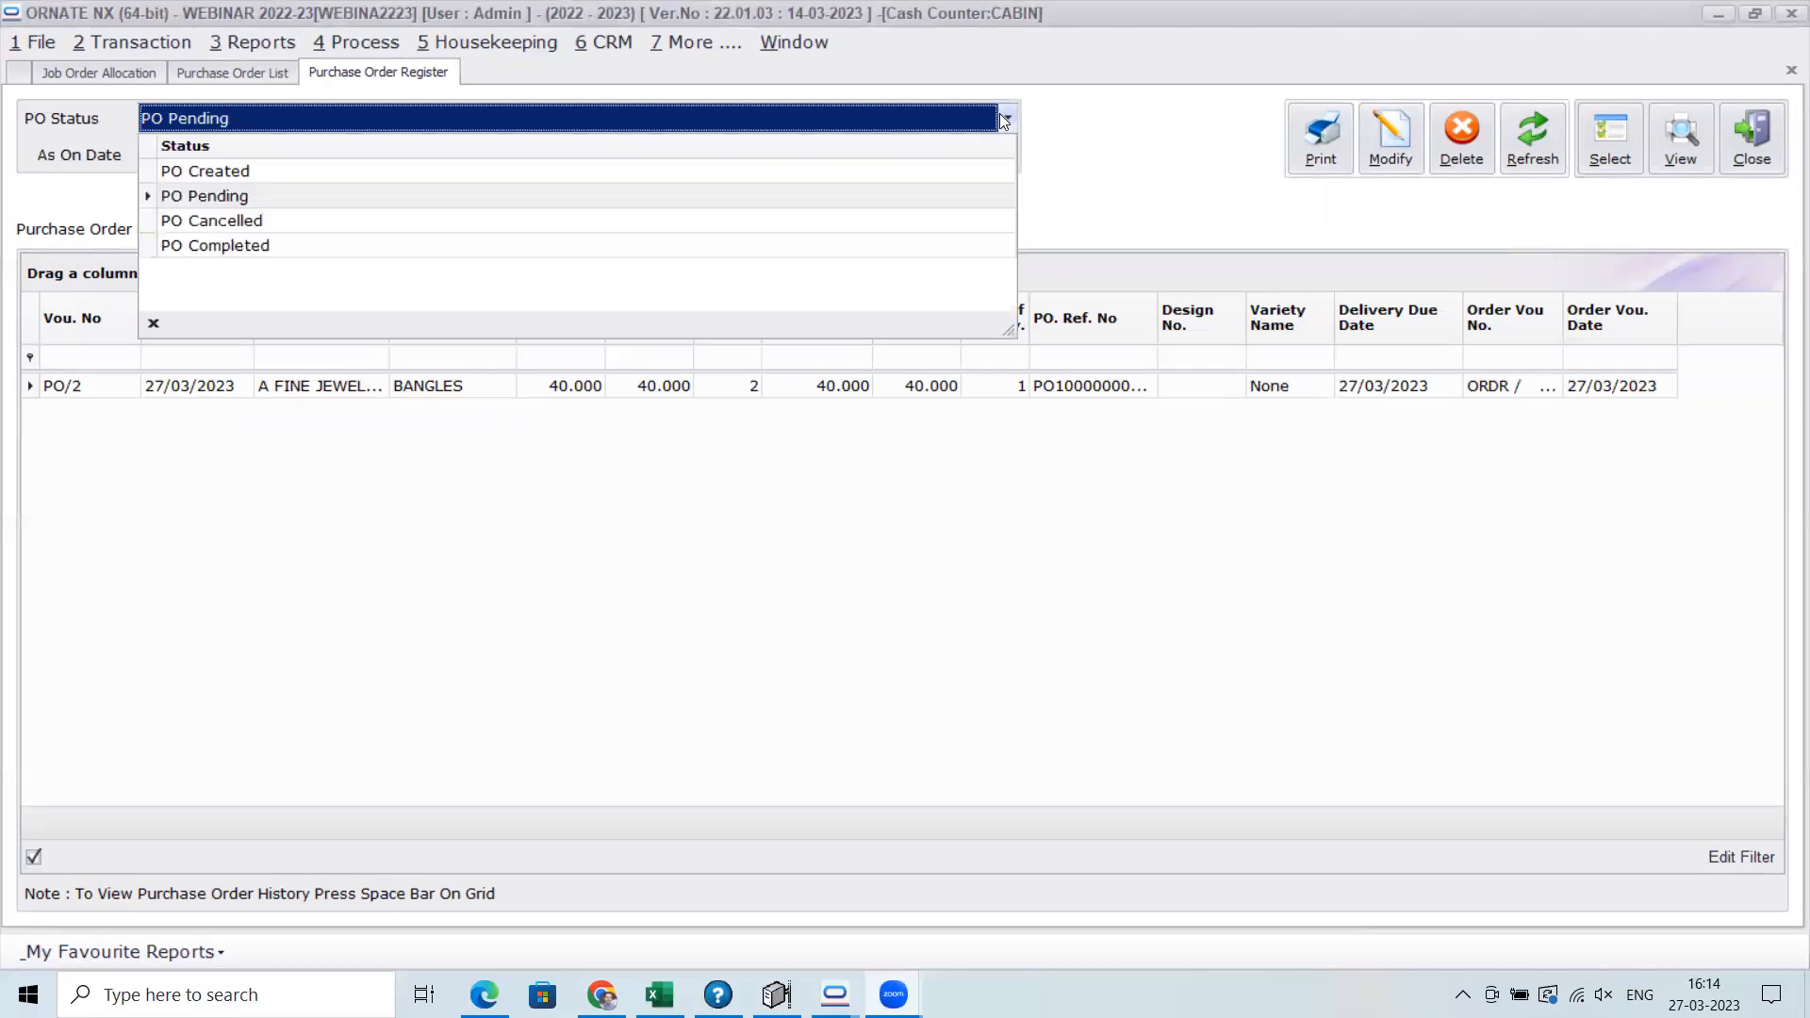
click(392, 222)
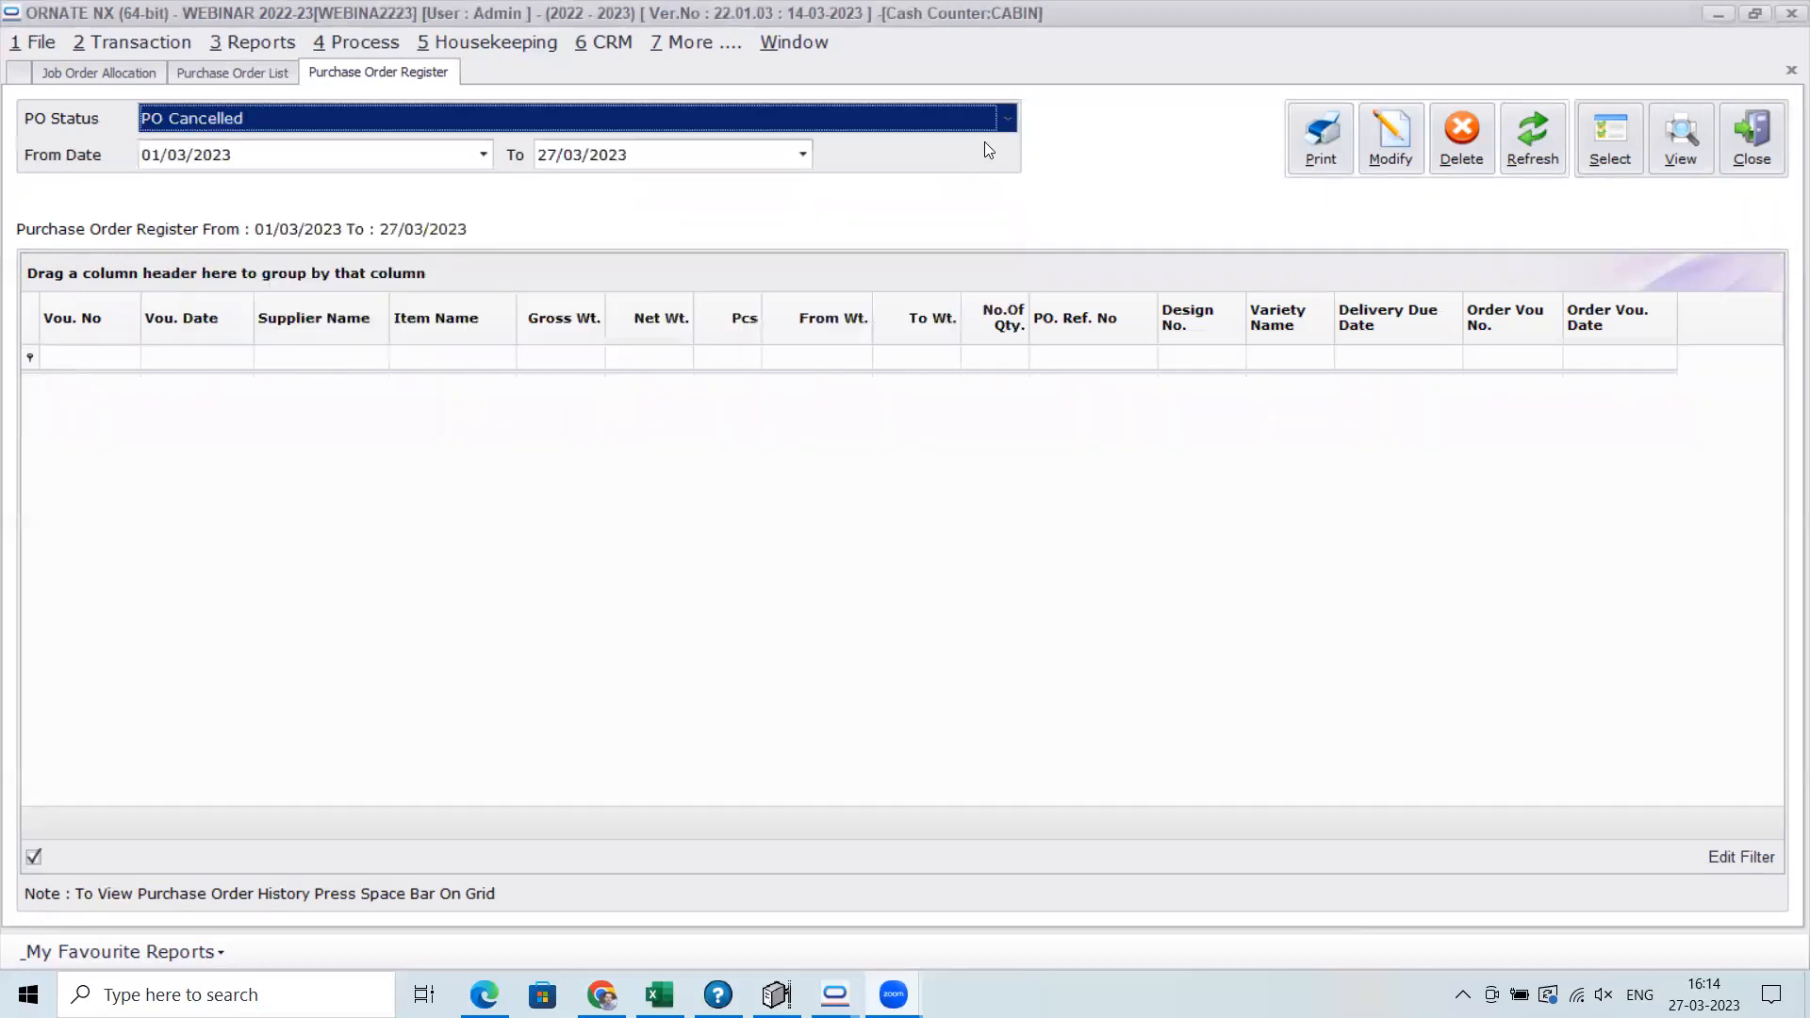
click(1005, 121)
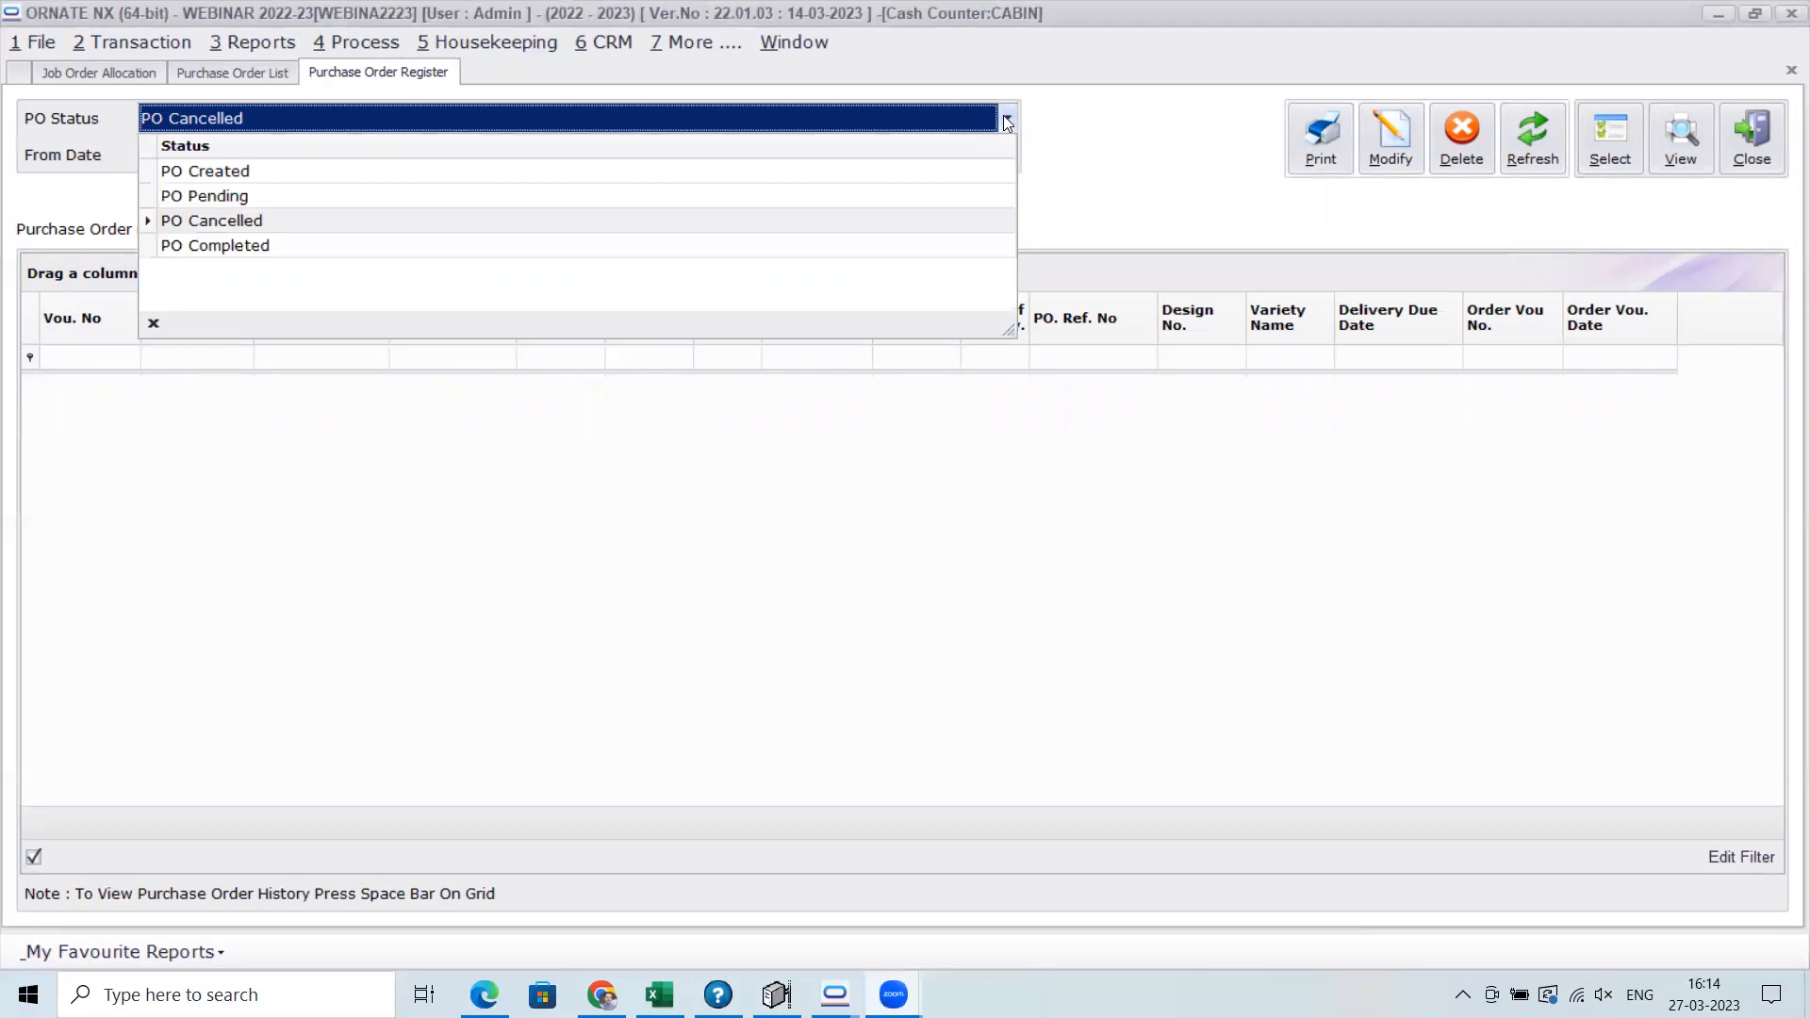
click(382, 245)
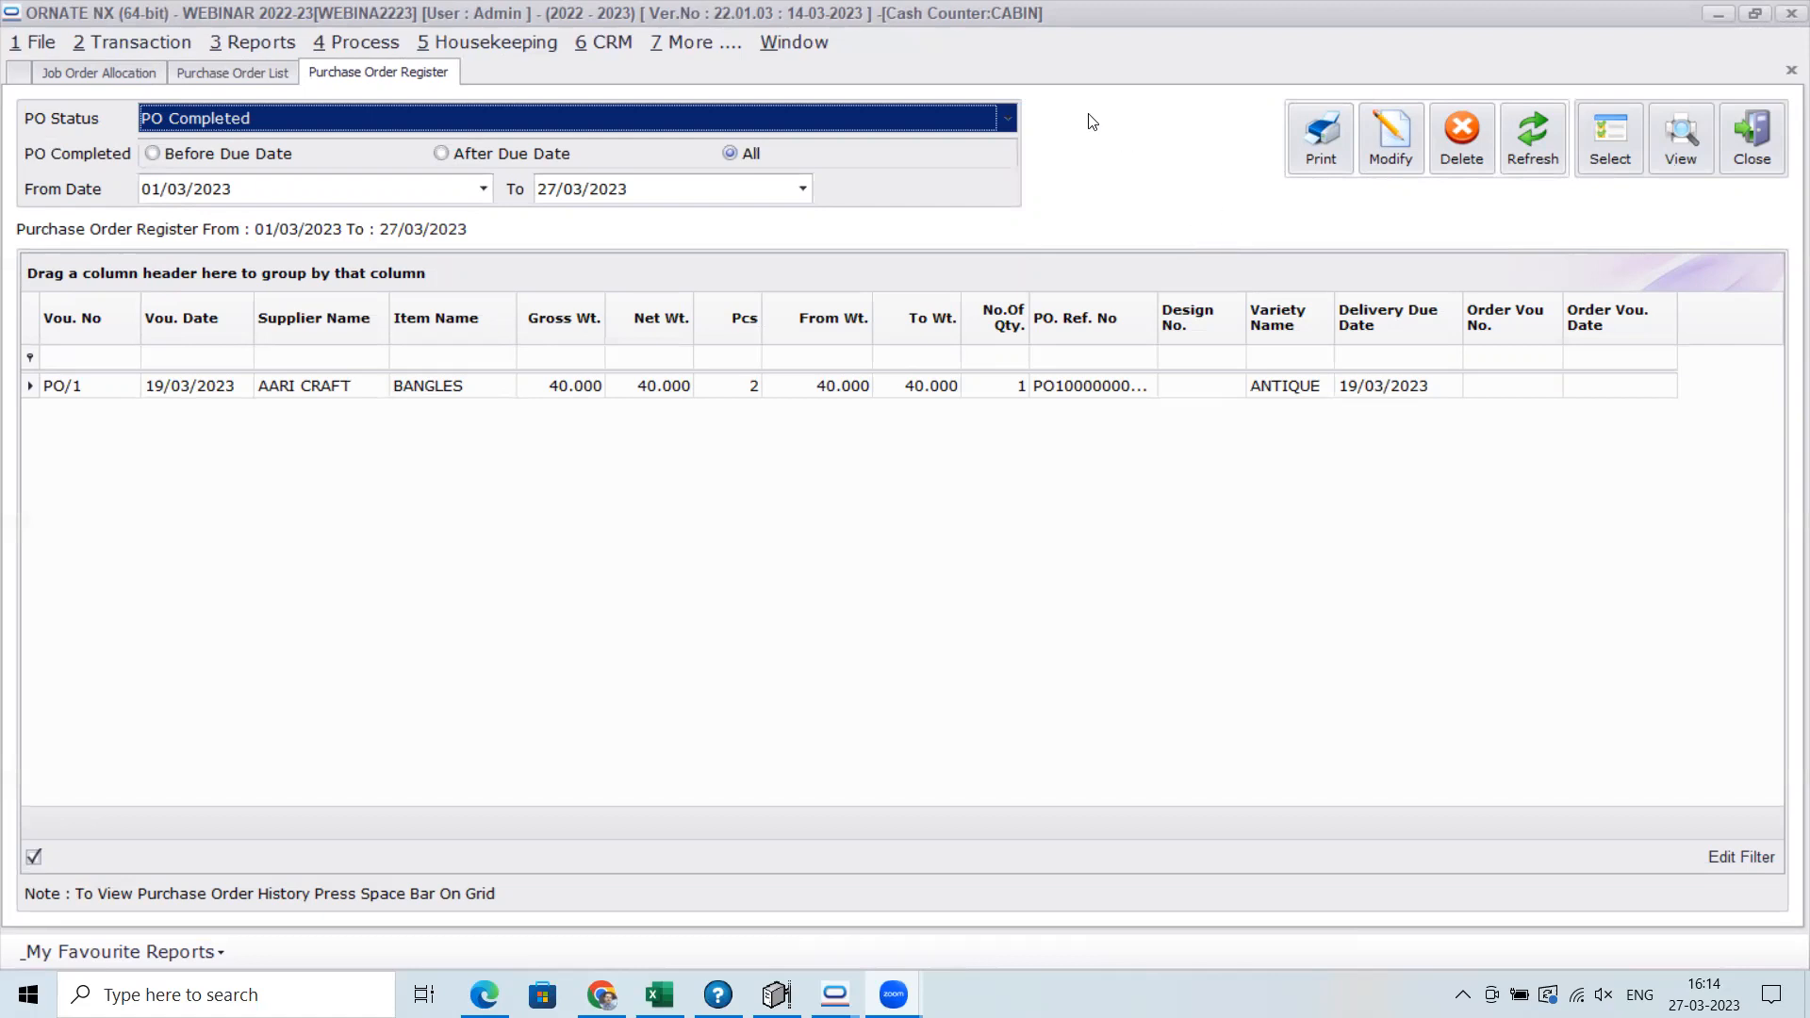
click(496, 117)
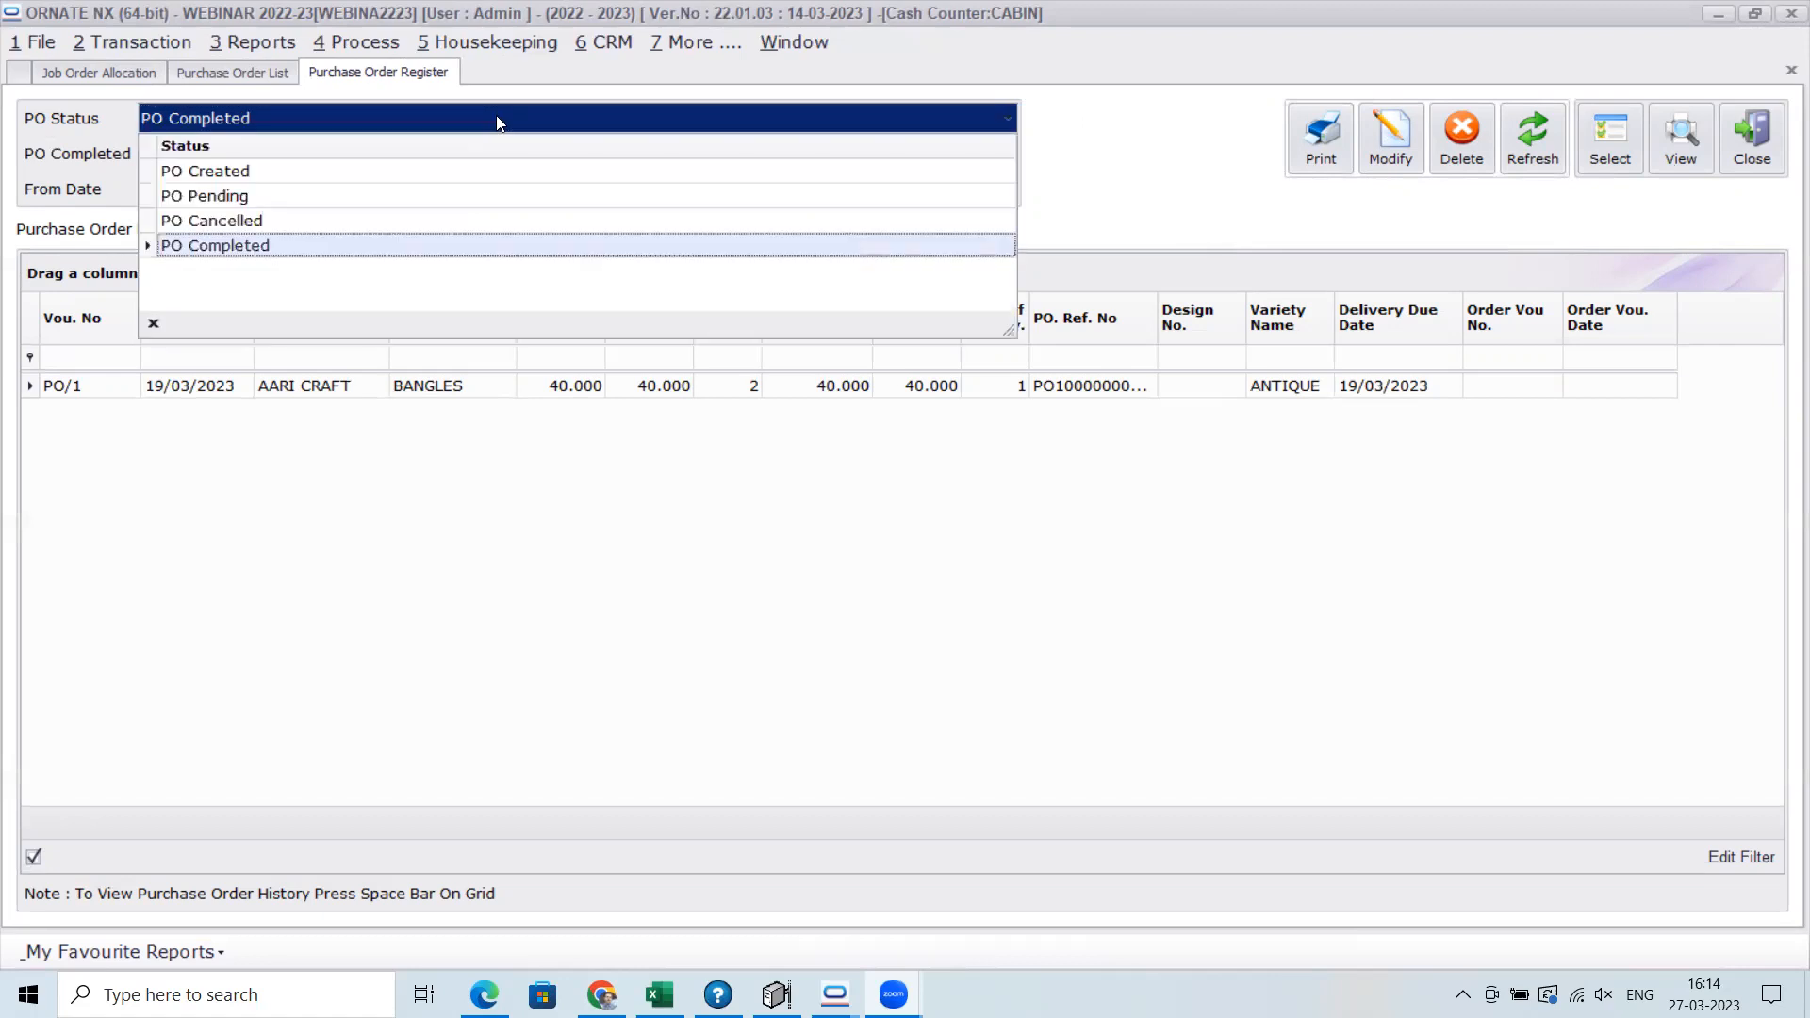
click(352, 168)
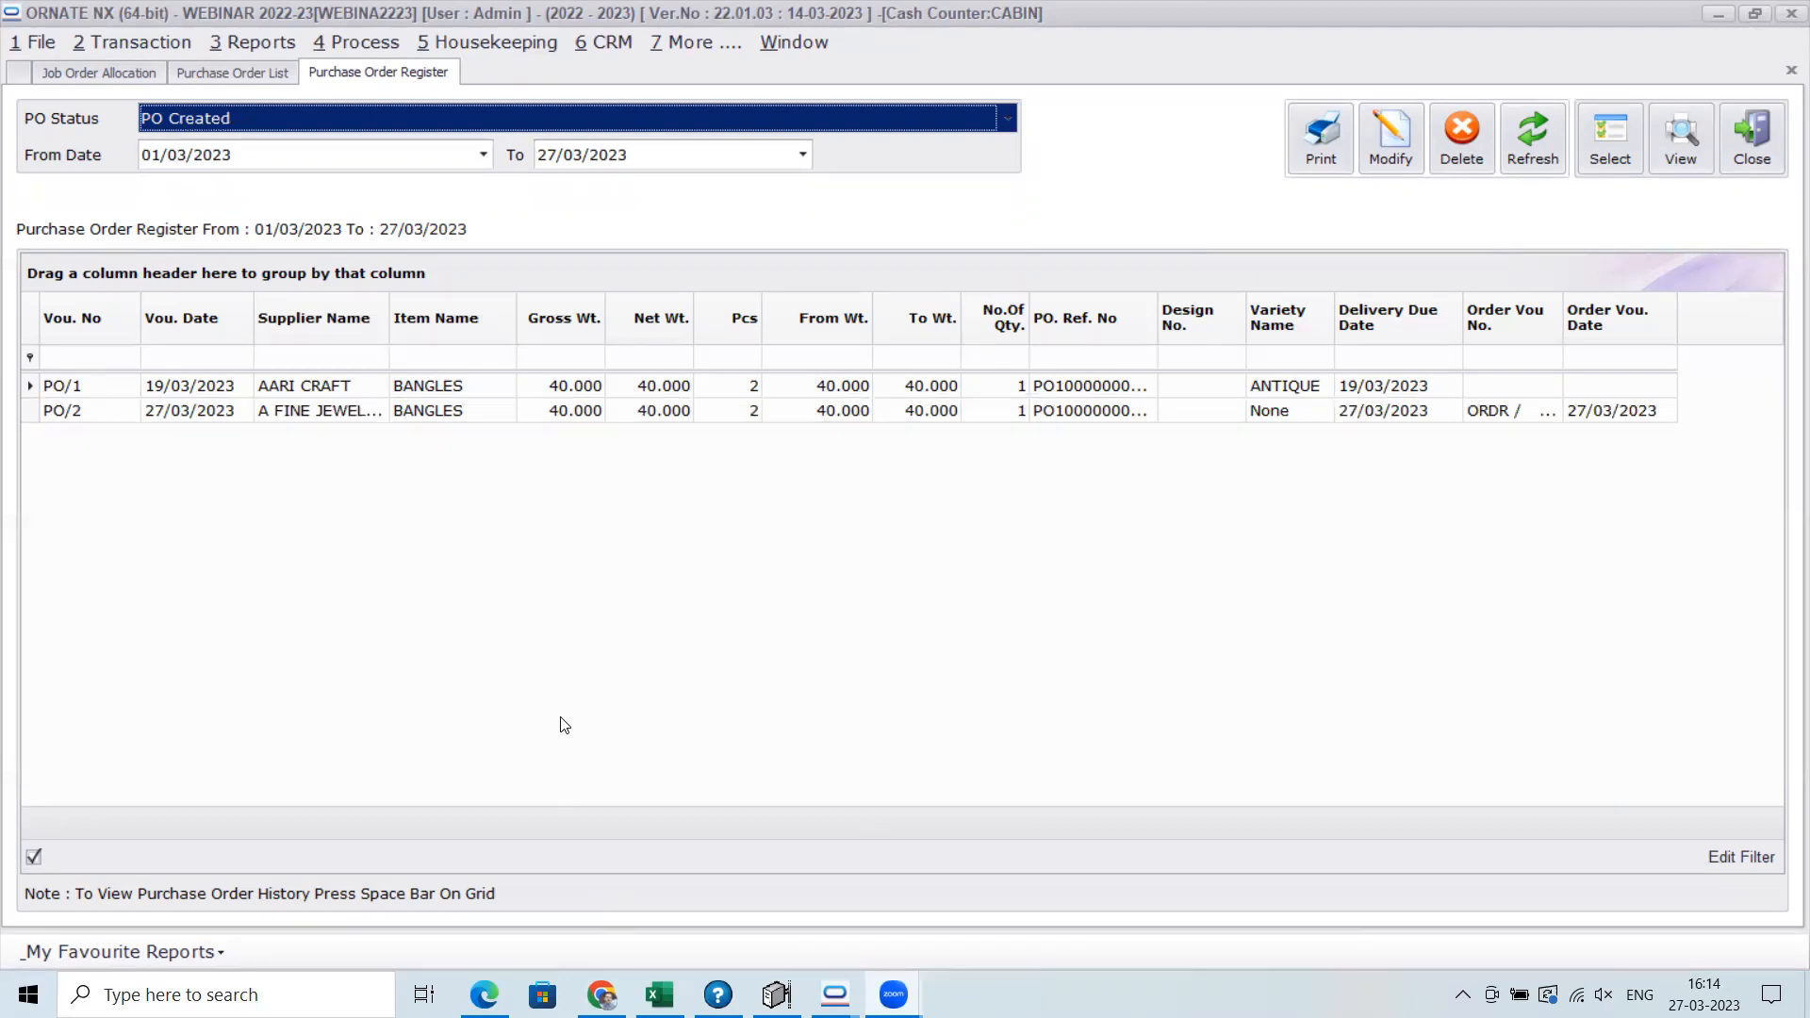
Start a new purchase entry with A FINE JEWELLERY as the supplier
click(155, 47)
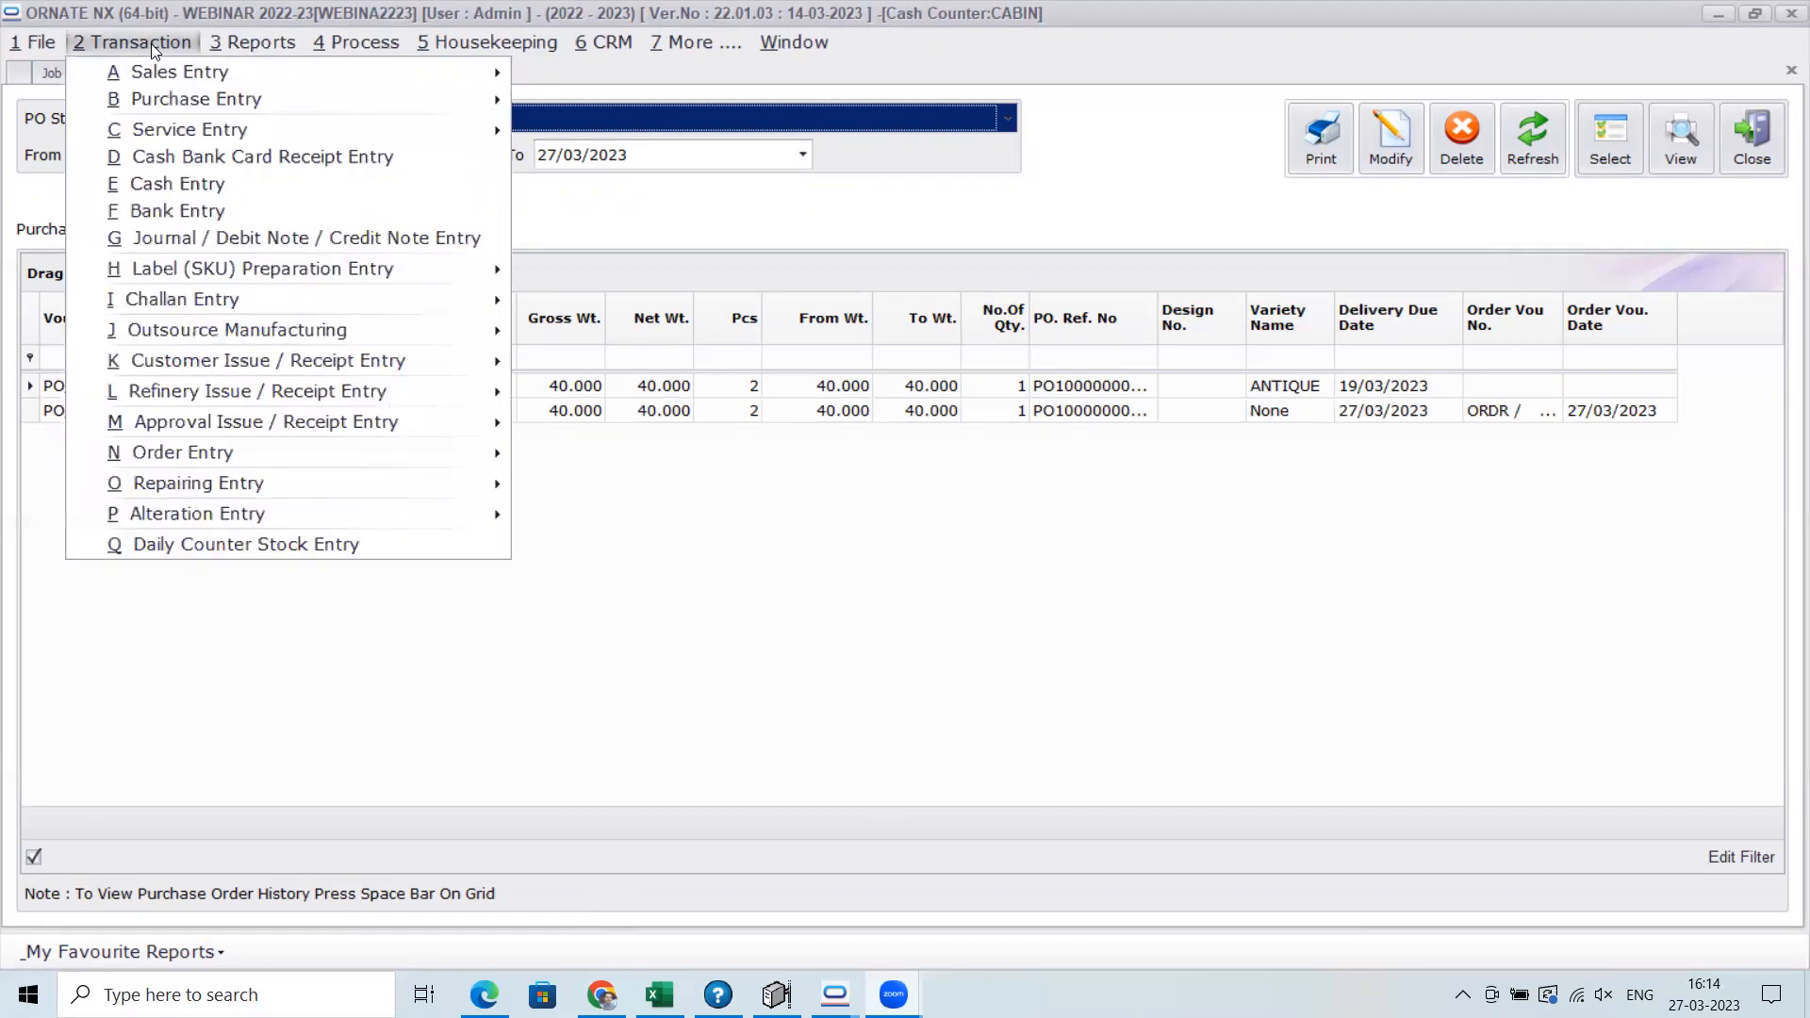
mouse_move(453, 99)
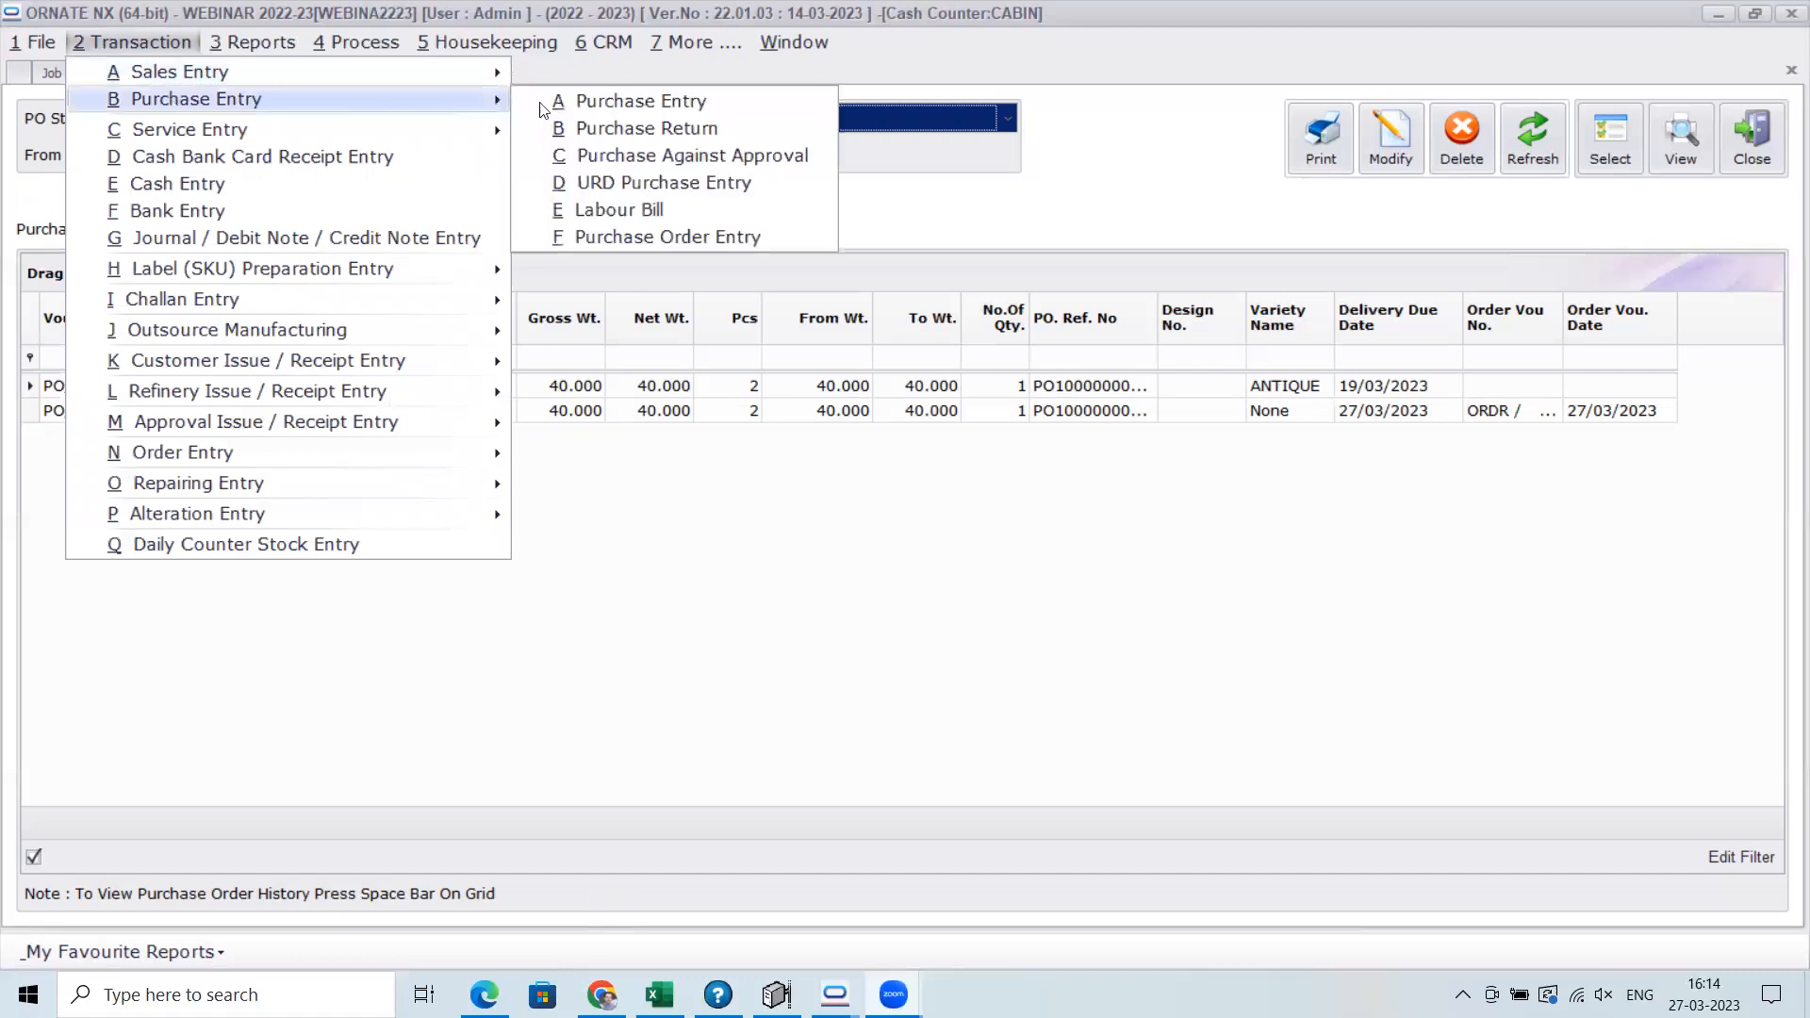
click(649, 102)
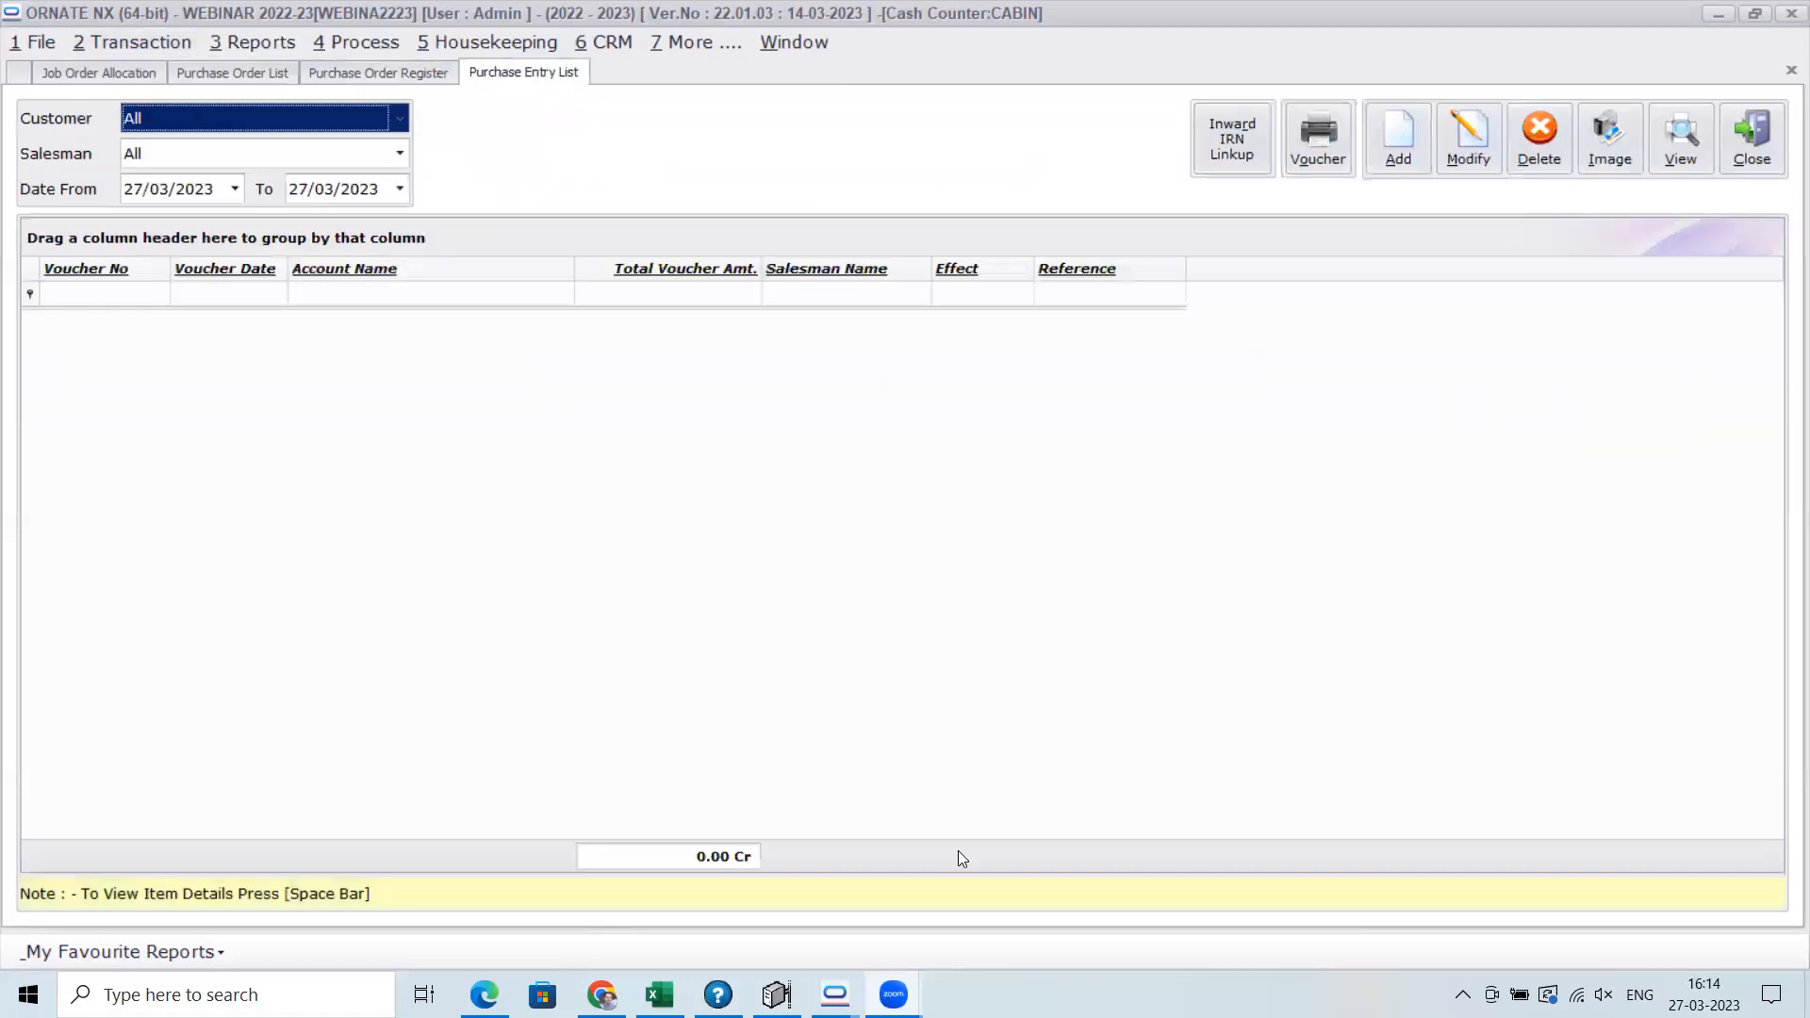
click(1410, 147)
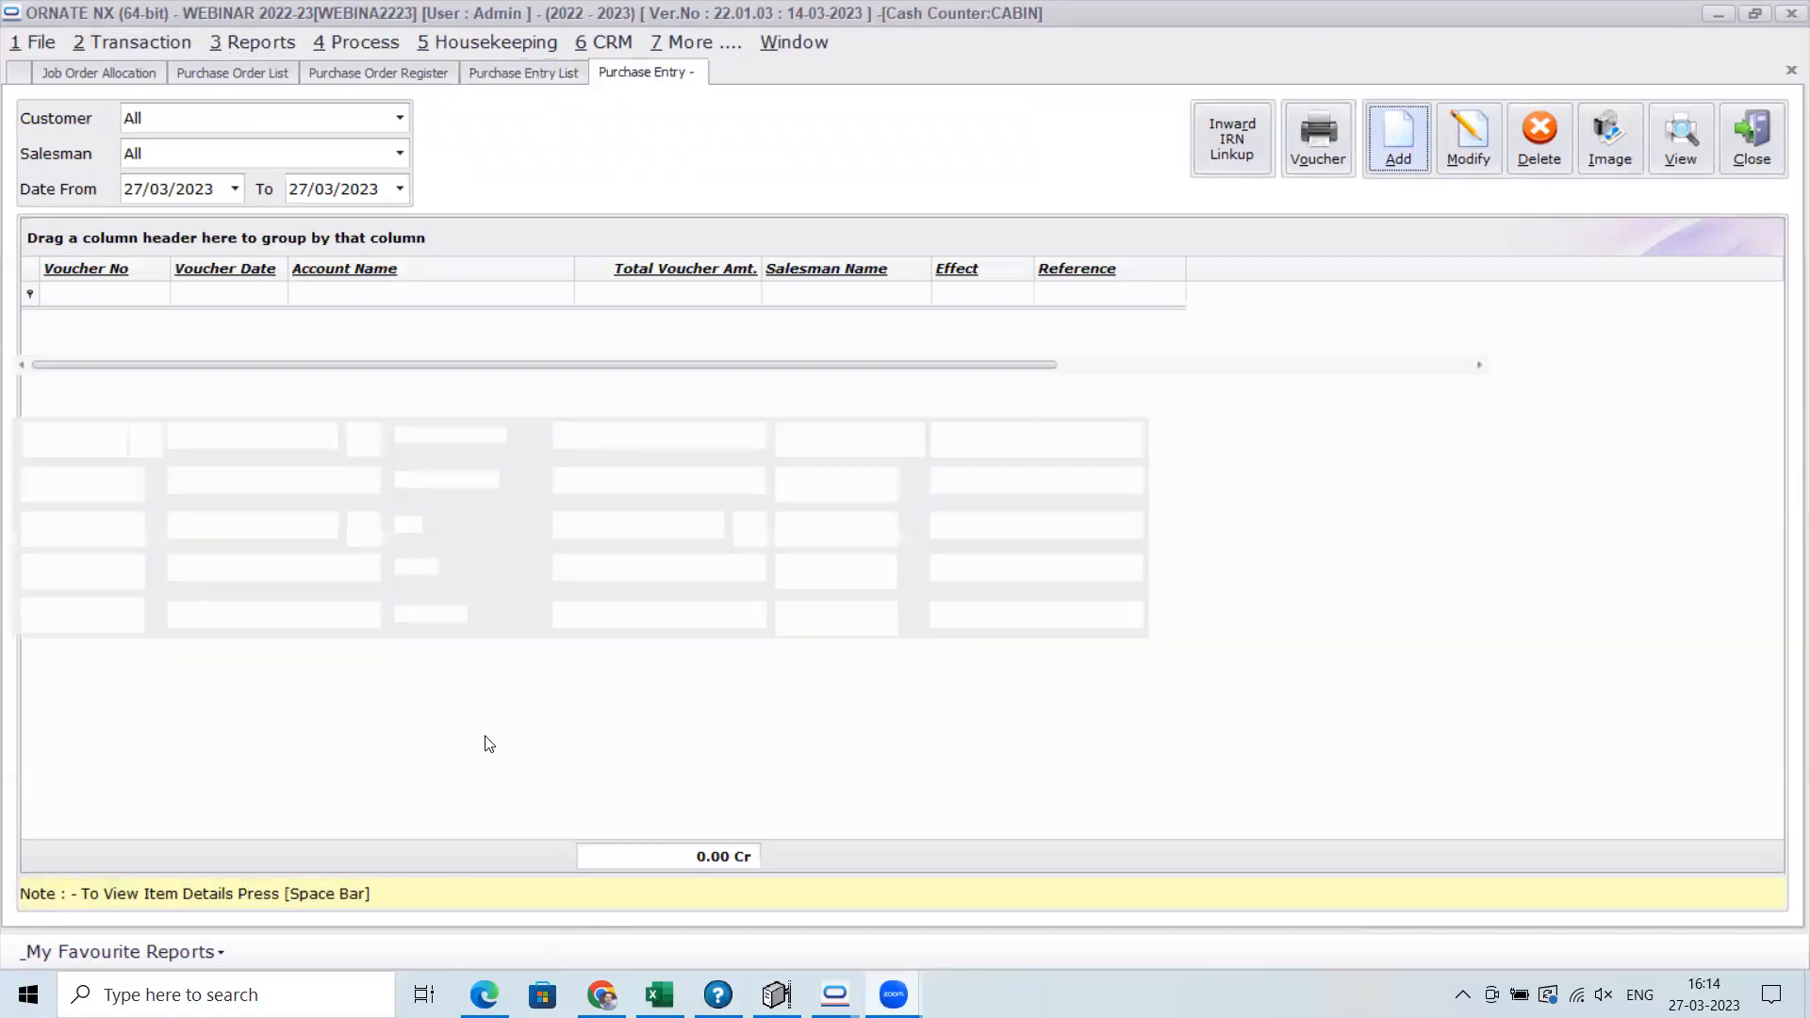
text(a)
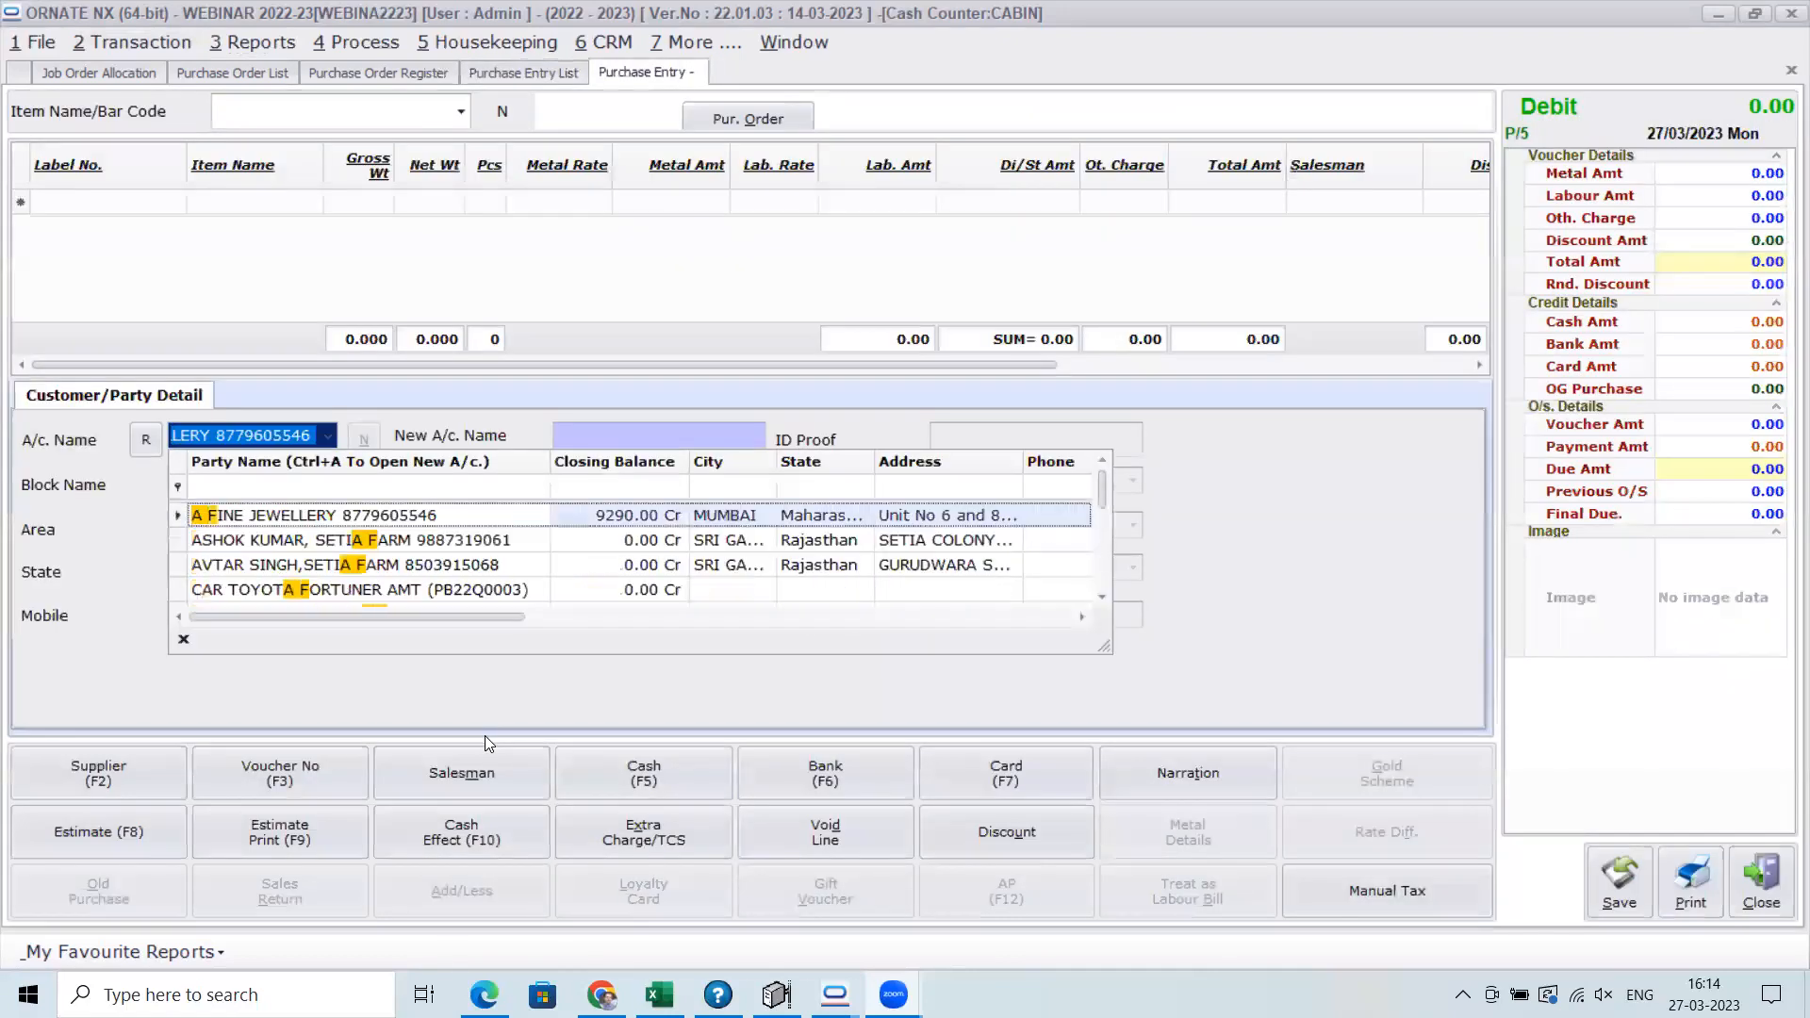
key(Return)
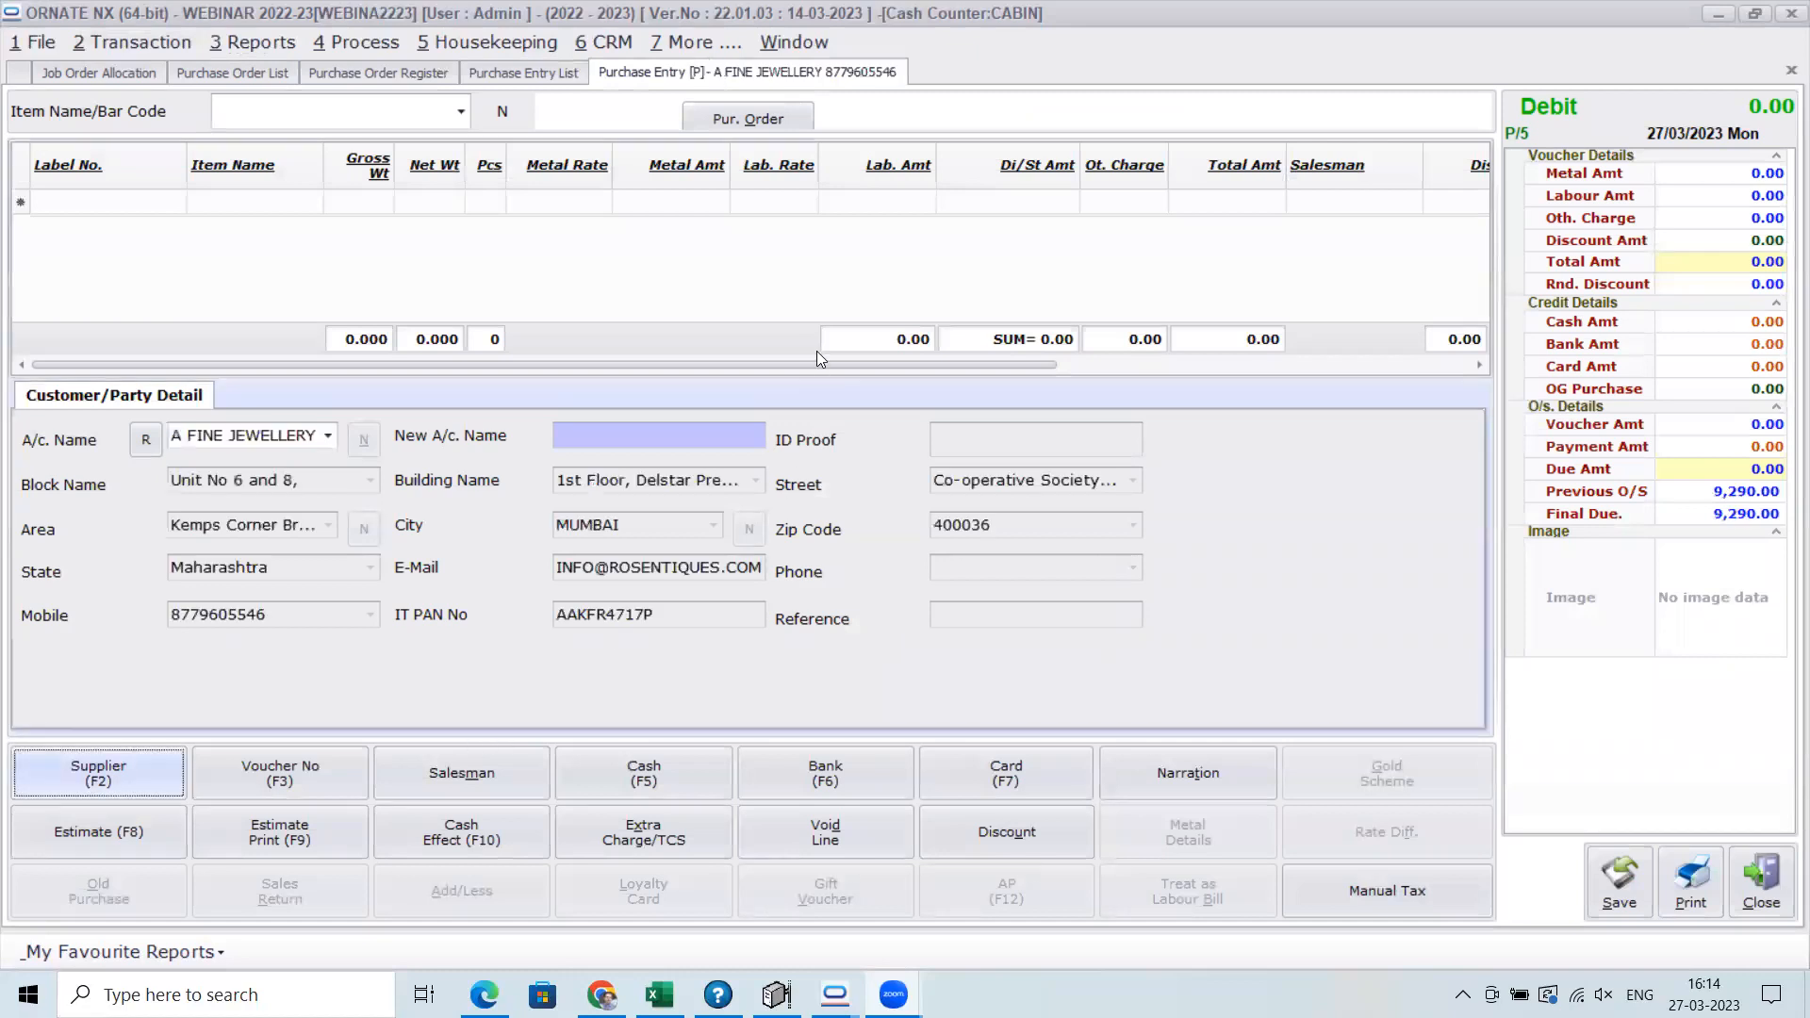
Load the BANGLES item from purchase order PO/2 into the purchase entry
click(737, 117)
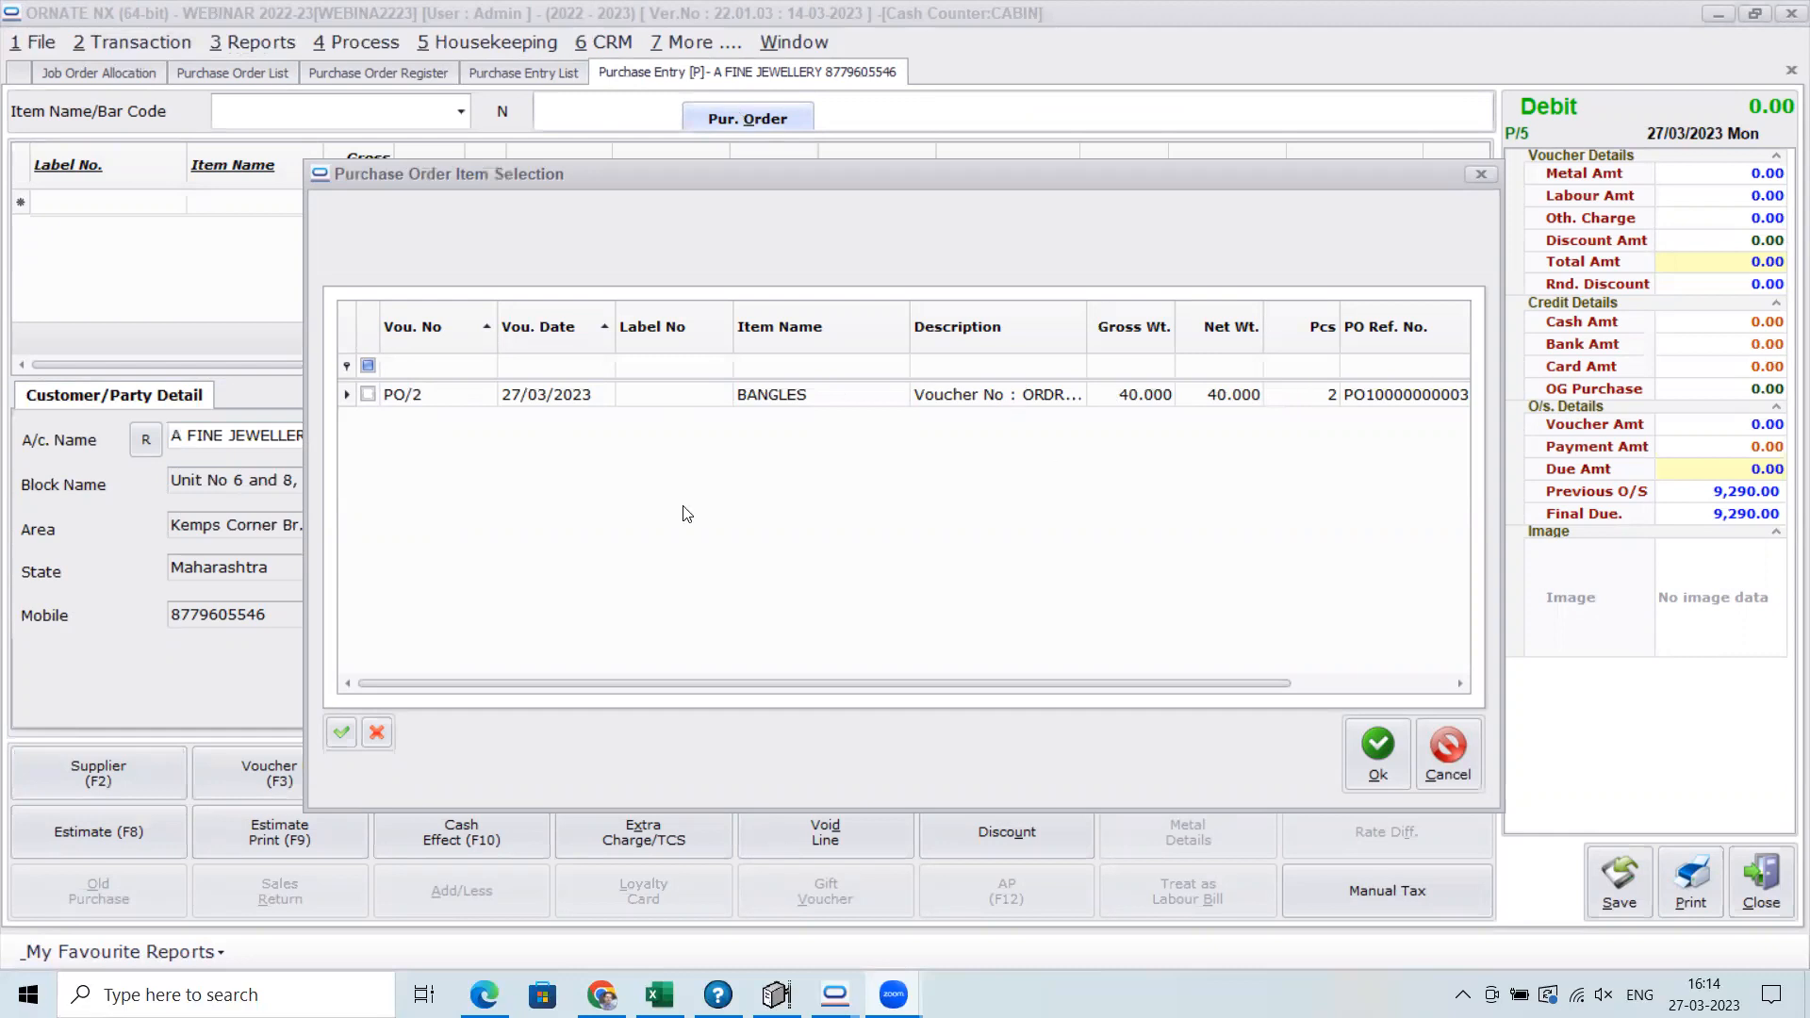
click(367, 395)
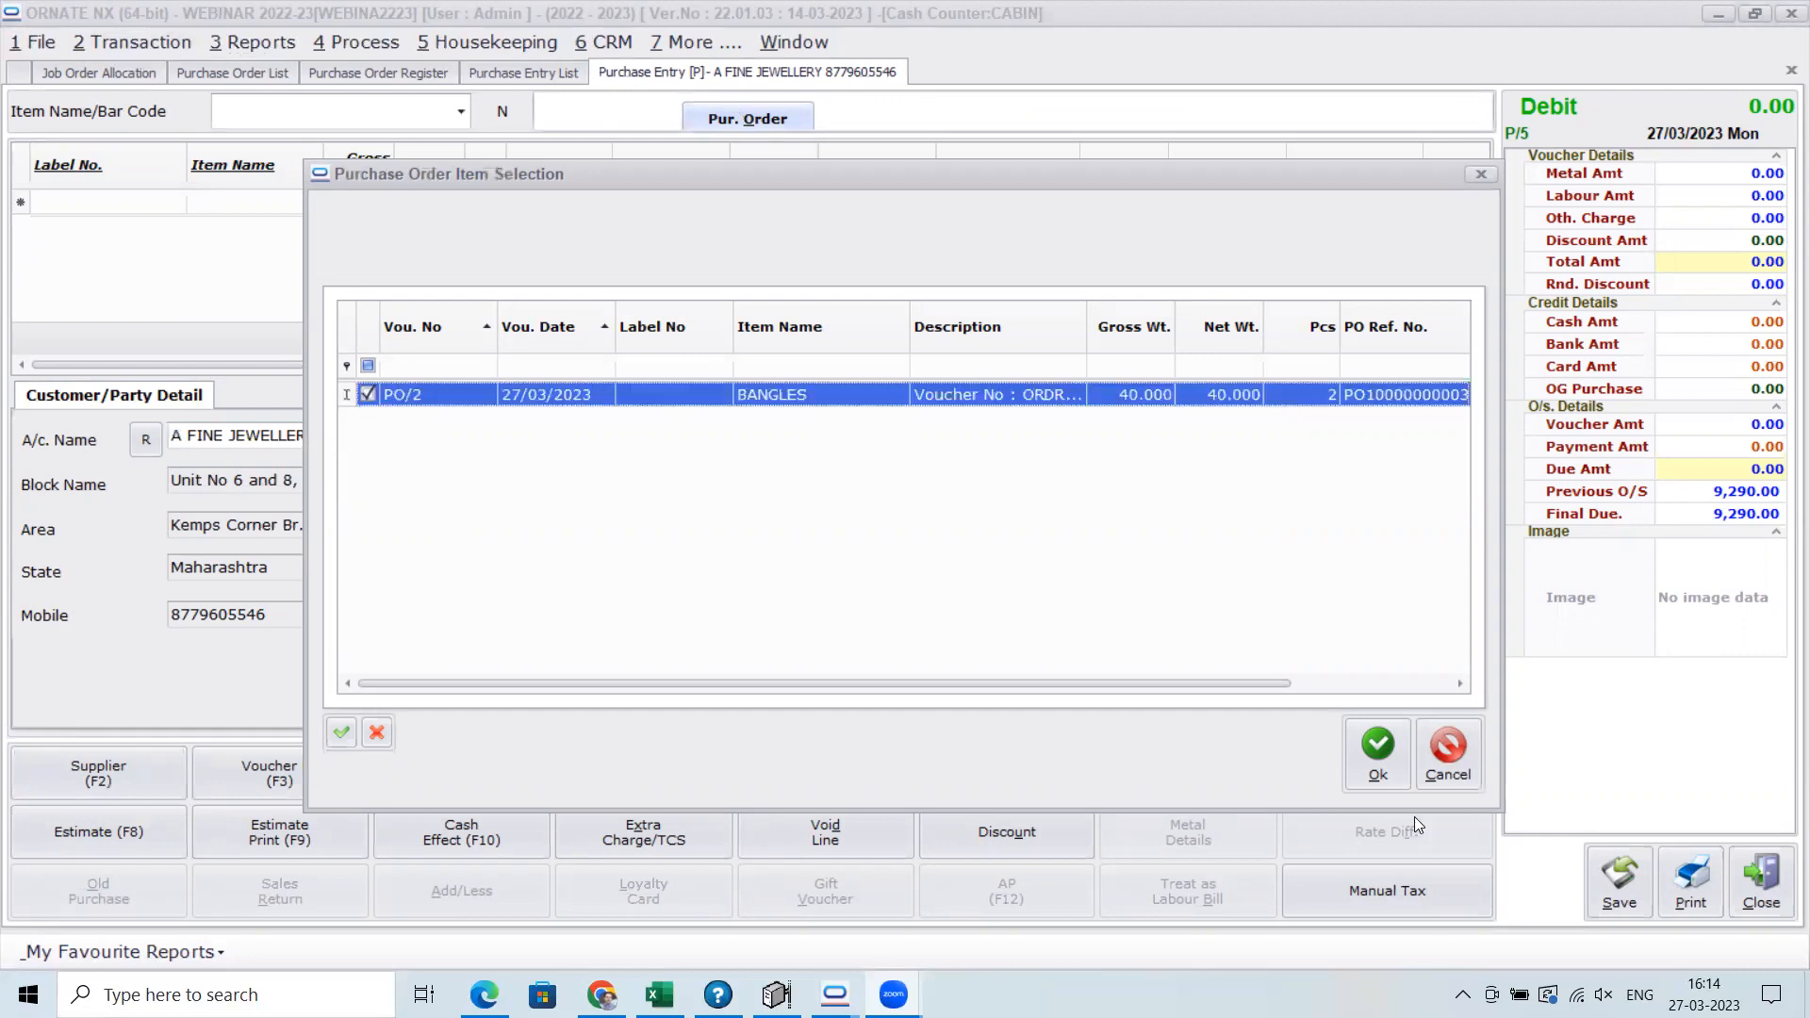
click(1391, 777)
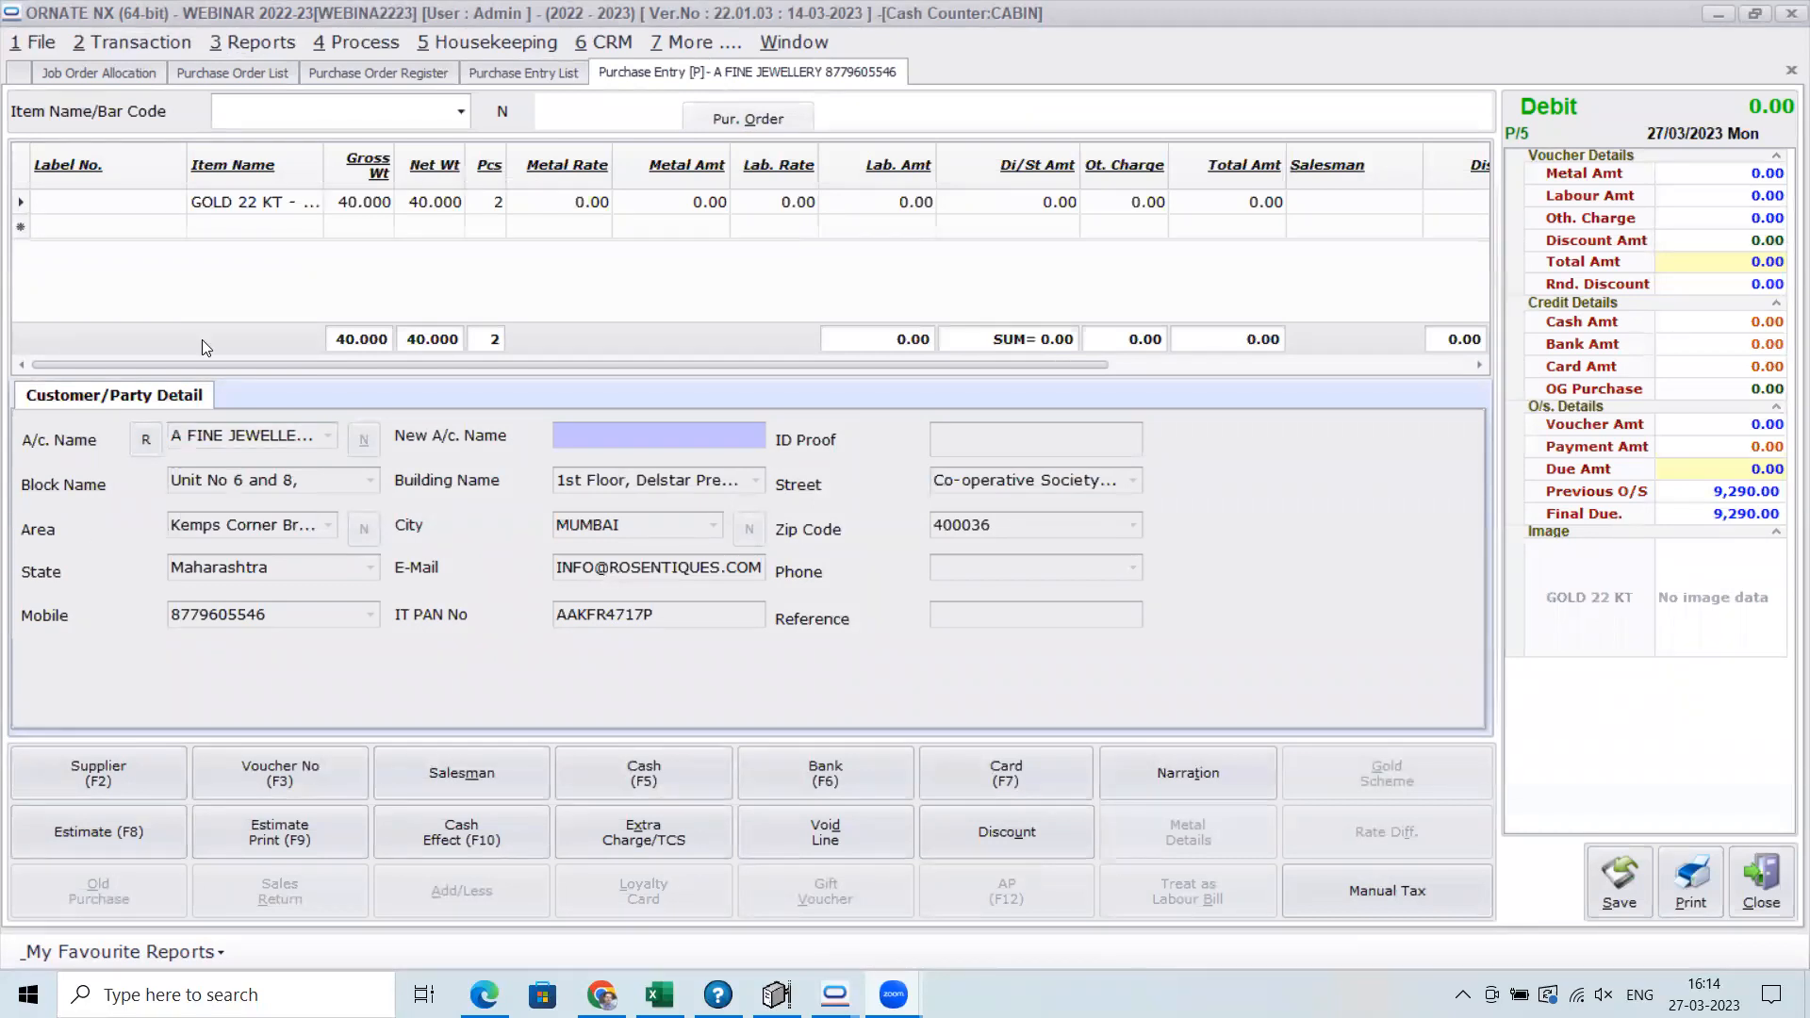
Set the GOLD 22 KT bangles line's metal rate to 49000 and its labour rate to 300
click(370, 201)
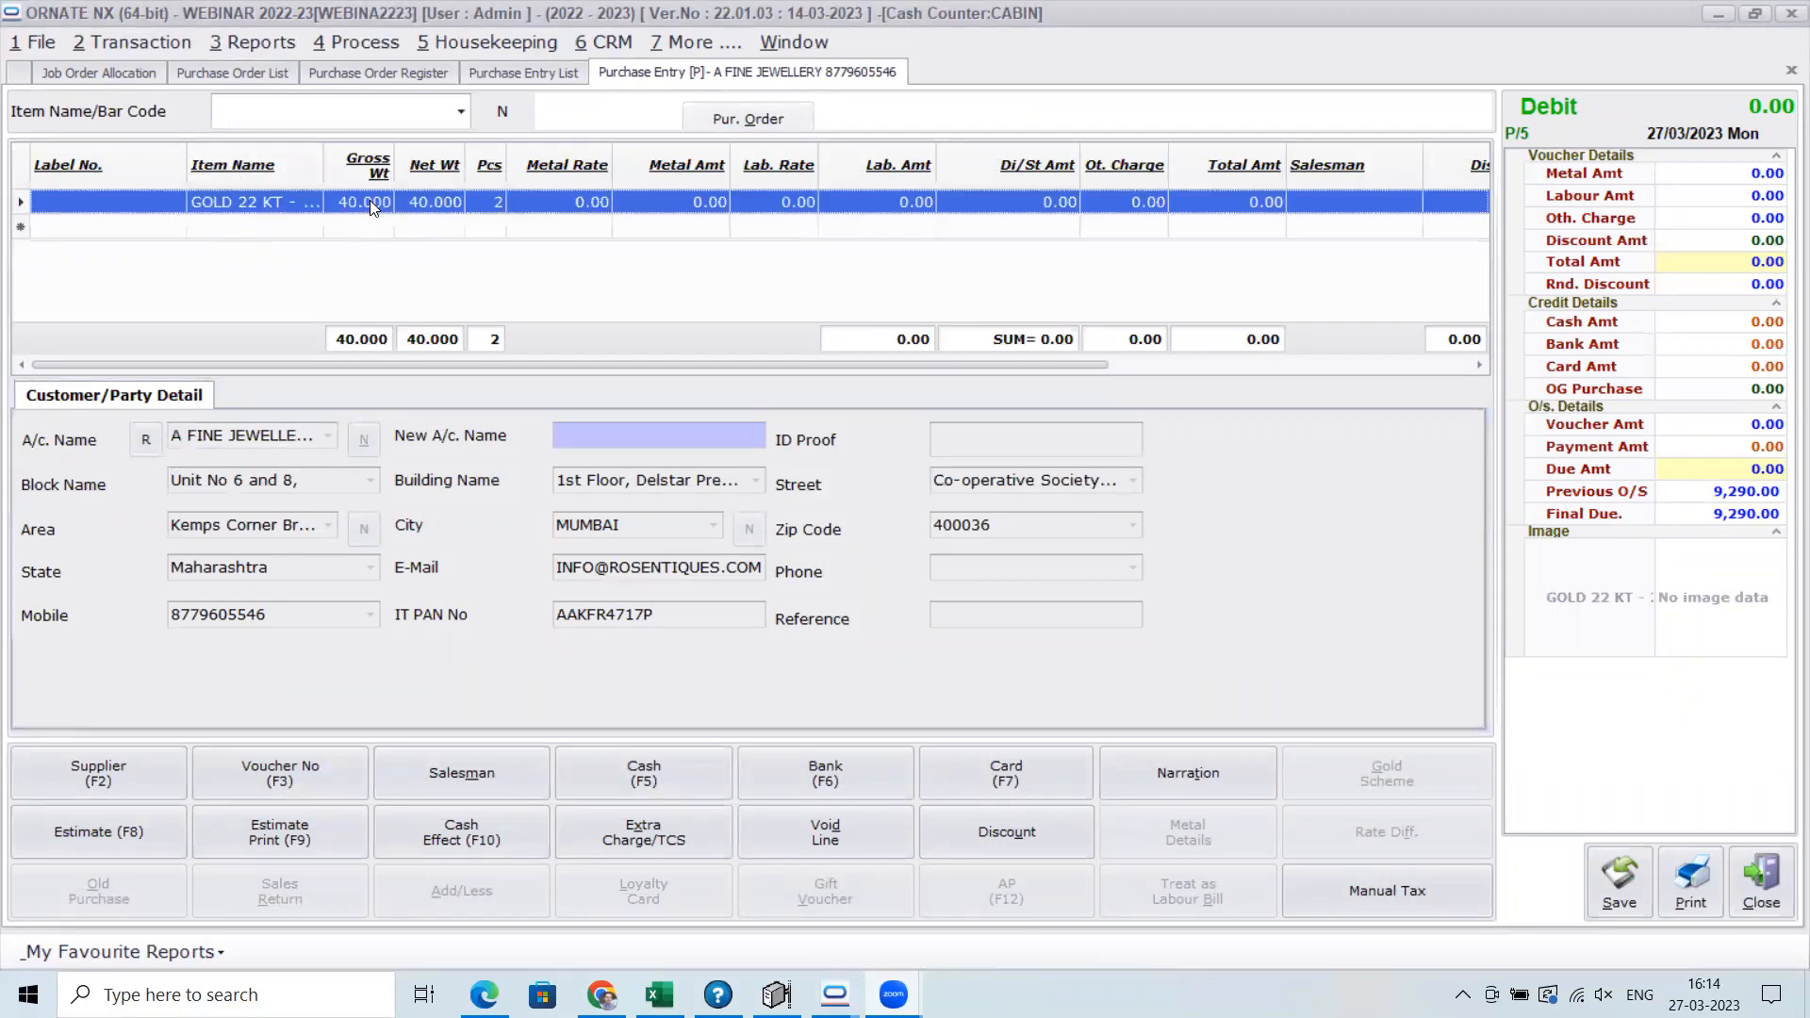
double_click(369, 200)
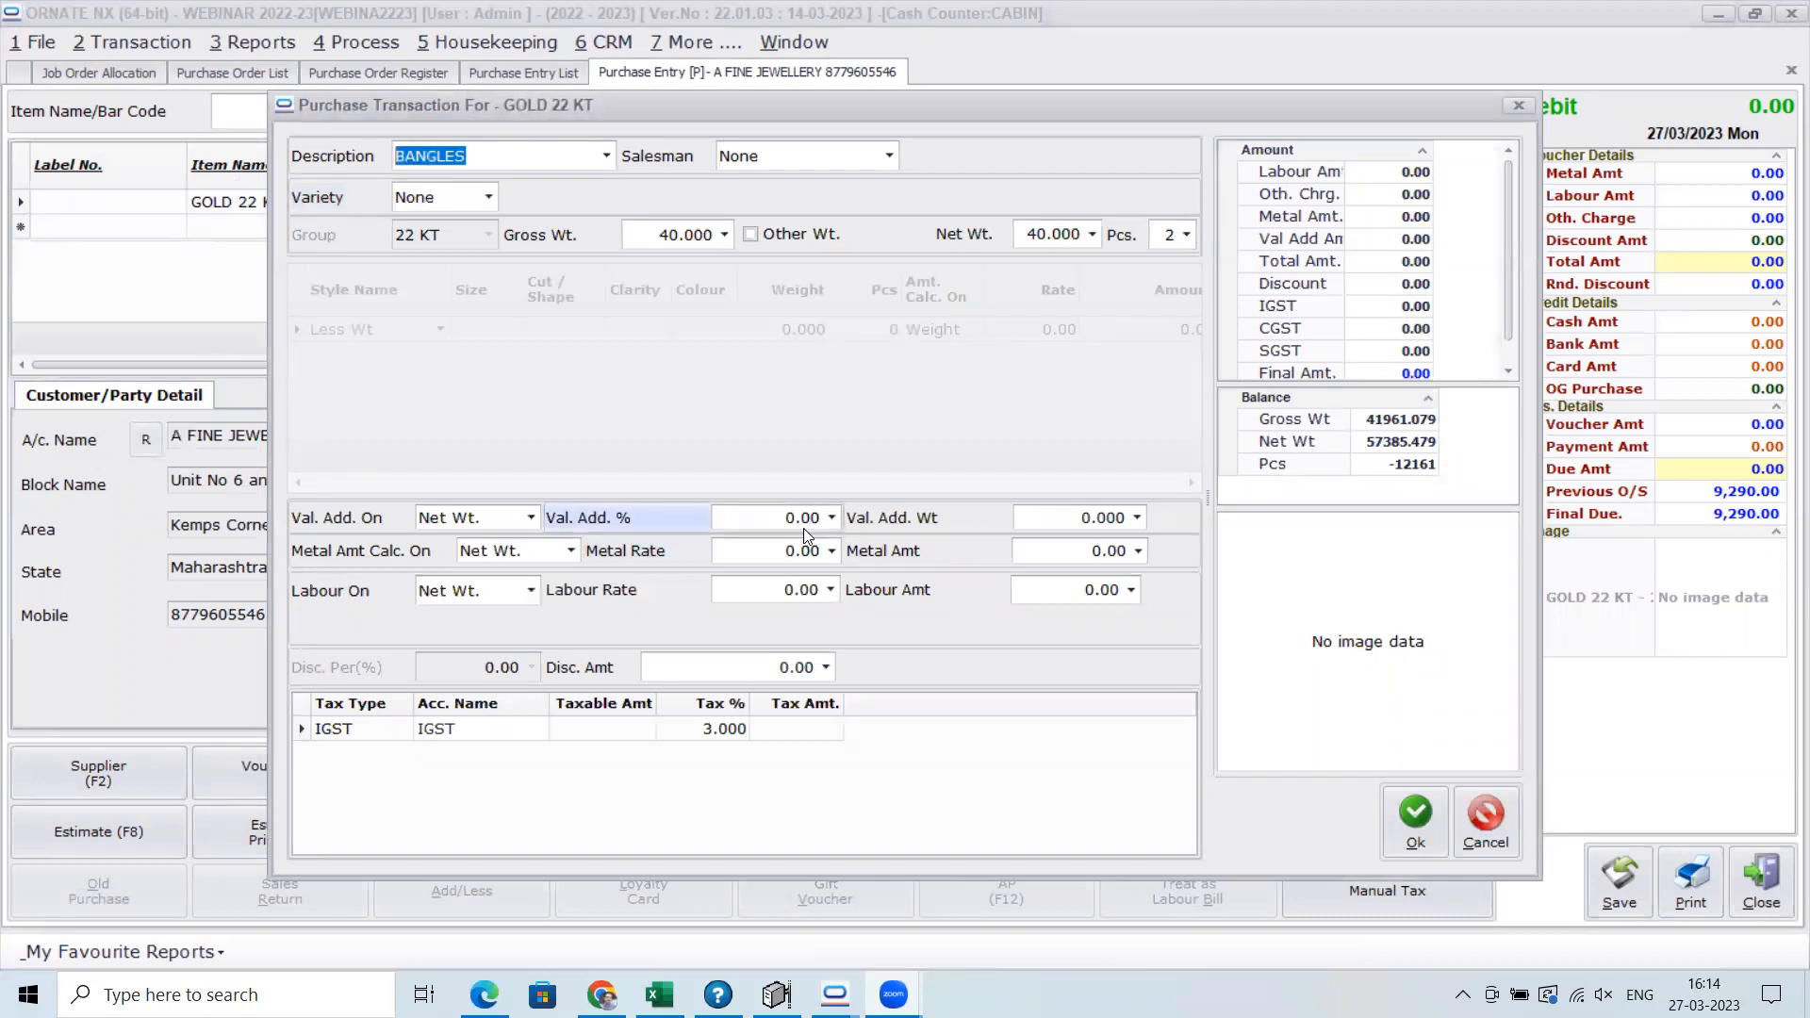
click(793, 668)
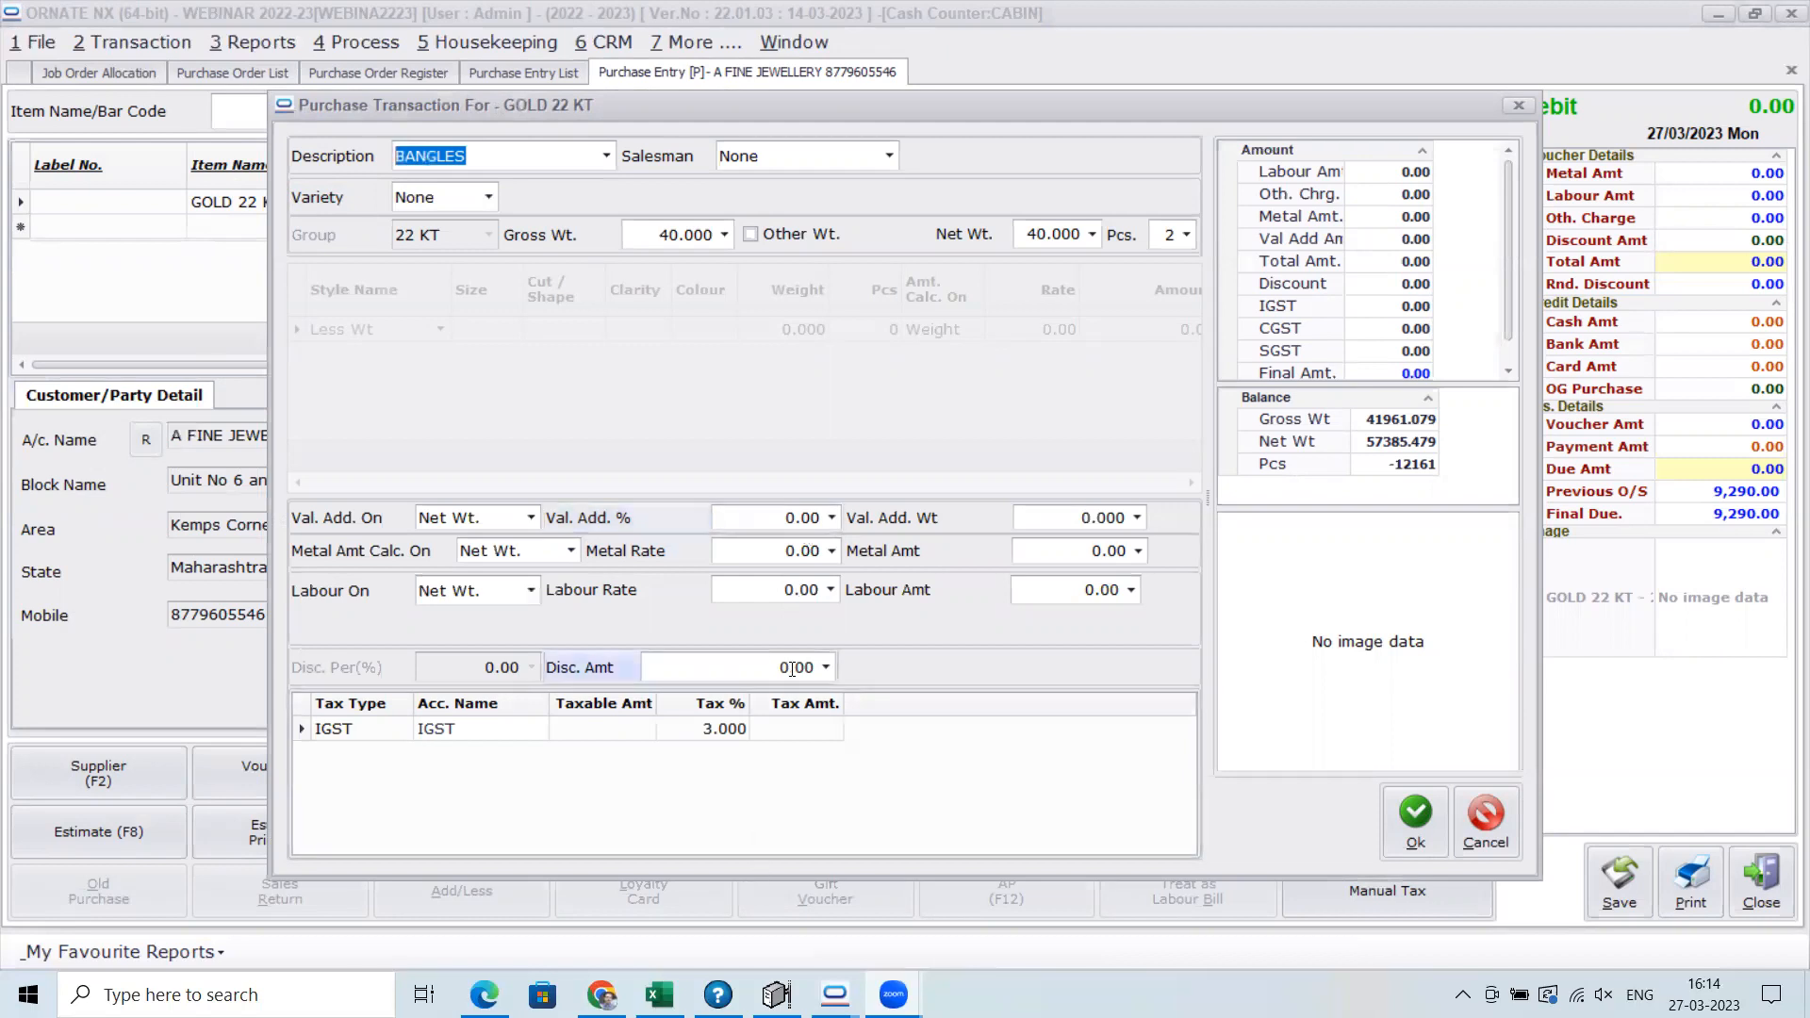
click(768, 551)
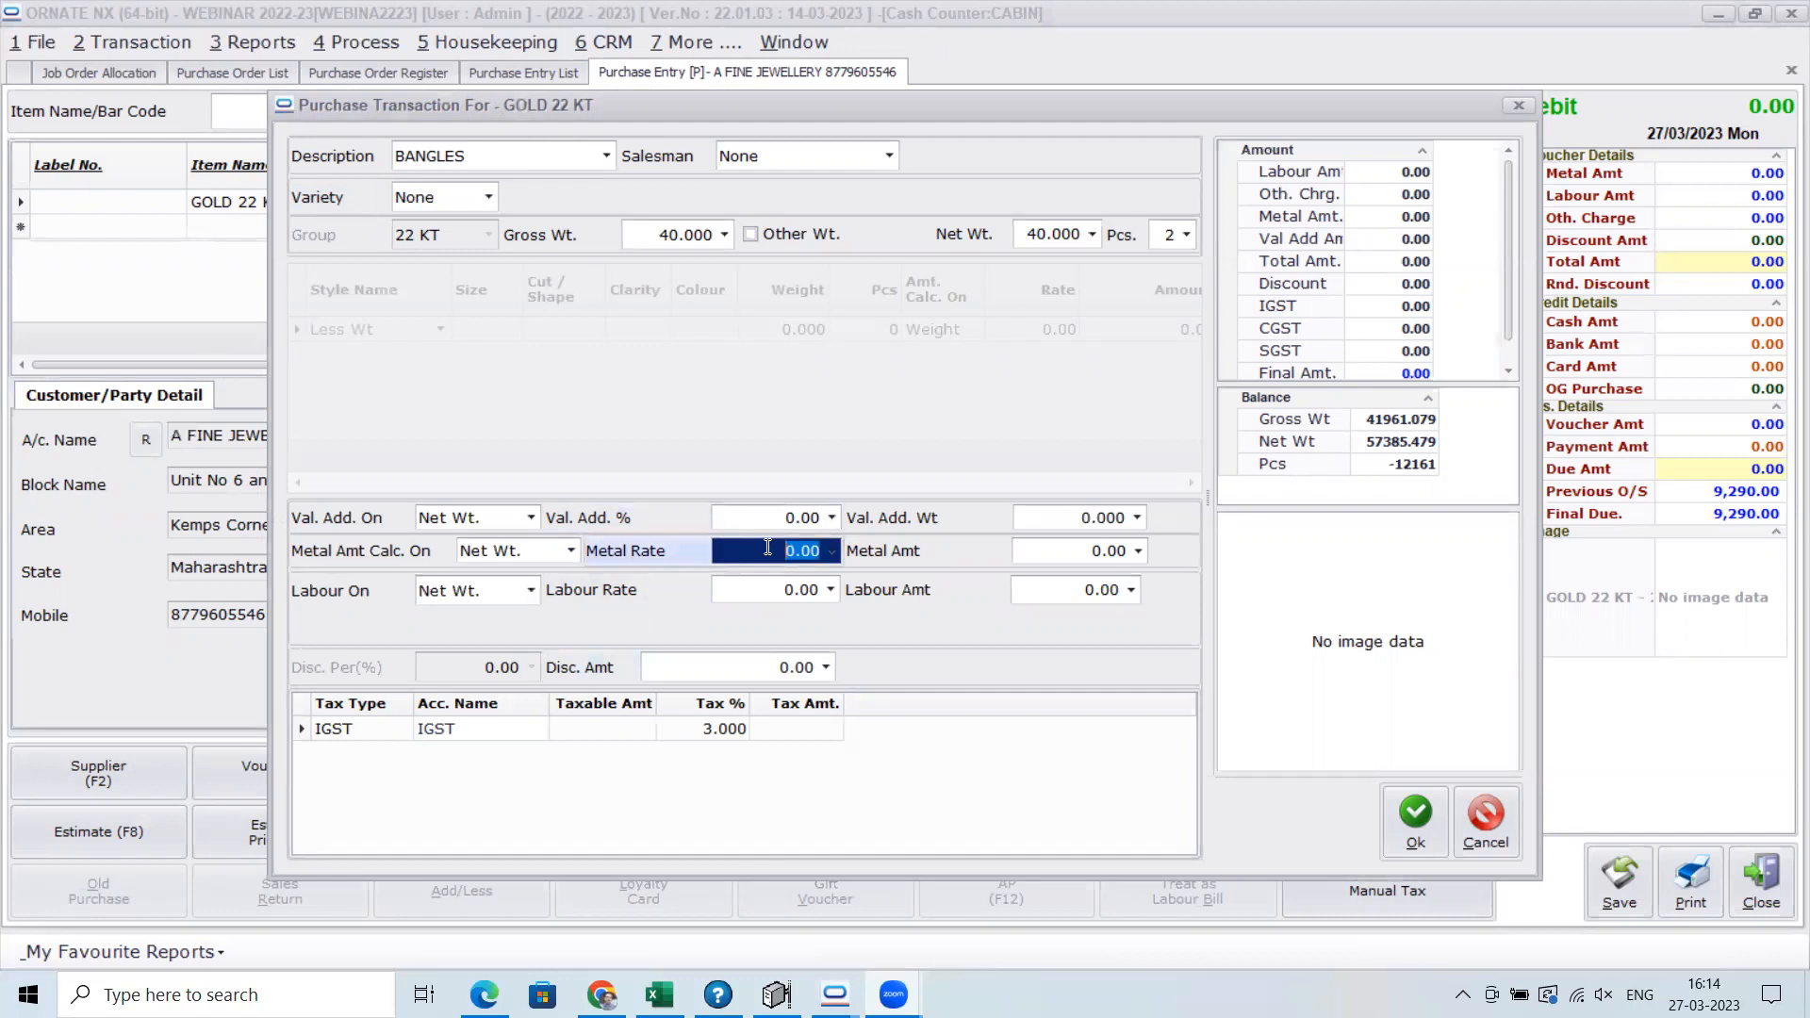
text(49000)
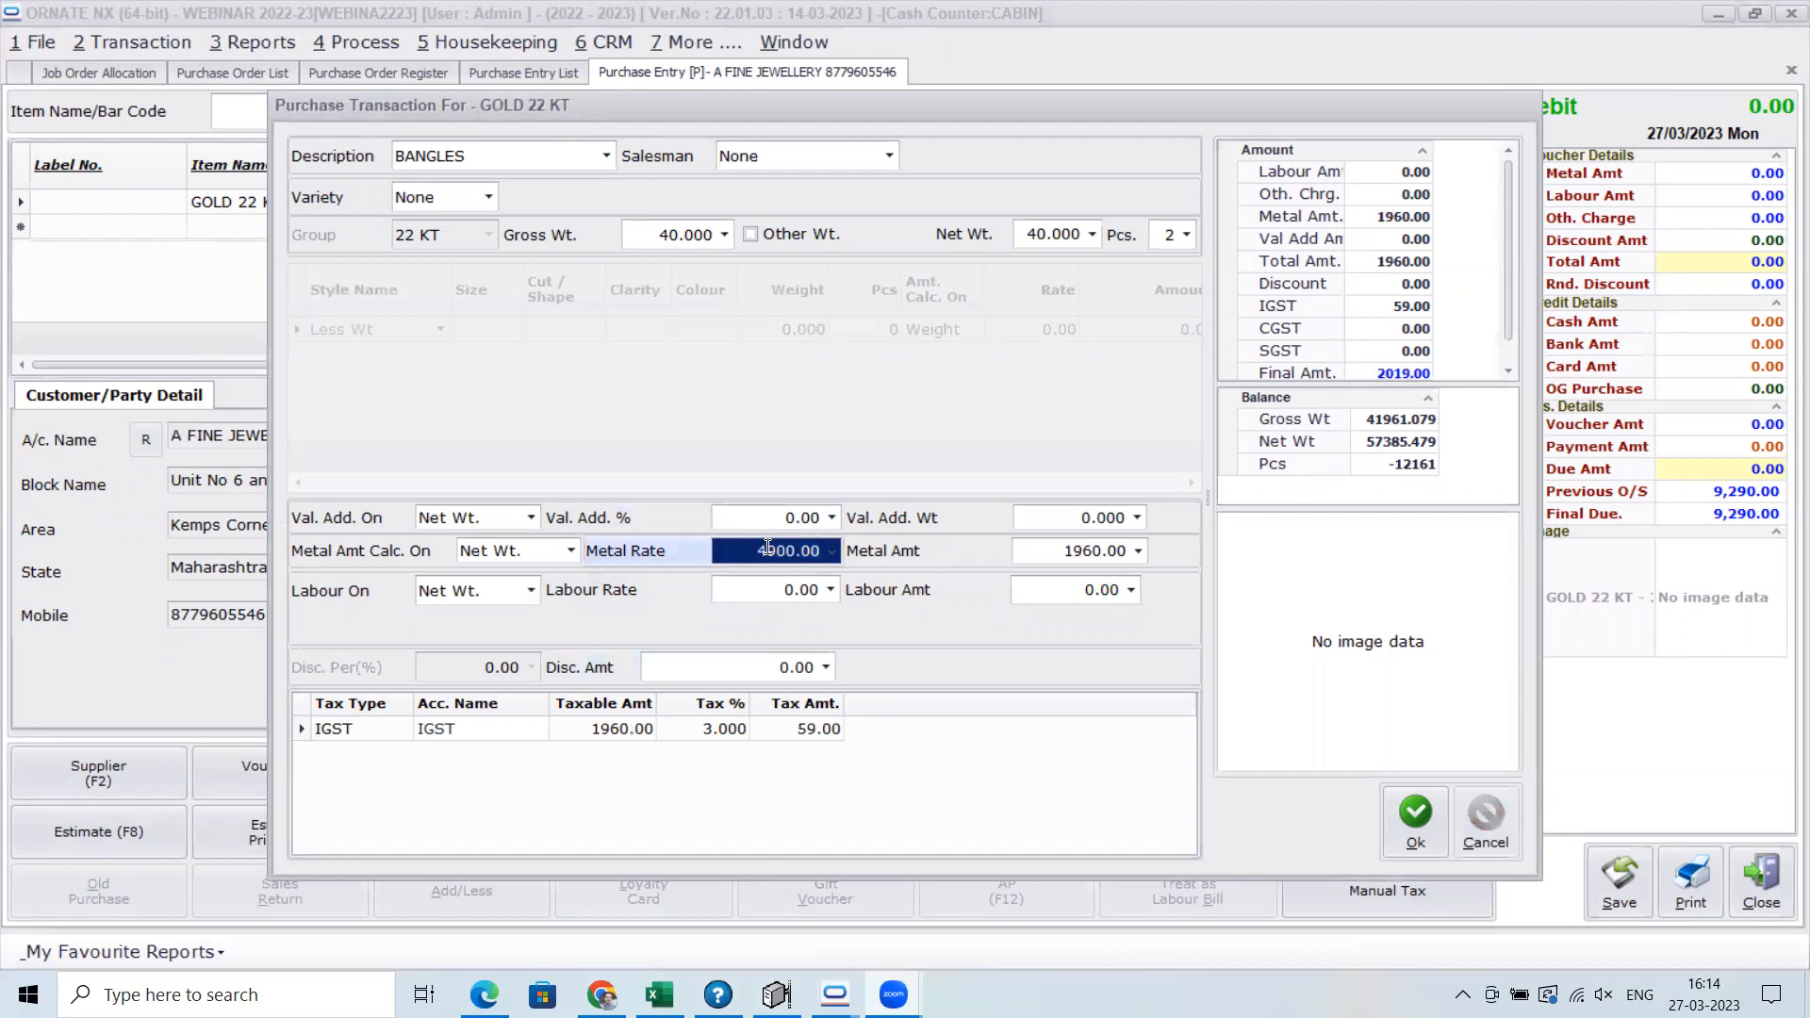
key(Tab)
key(Tab)
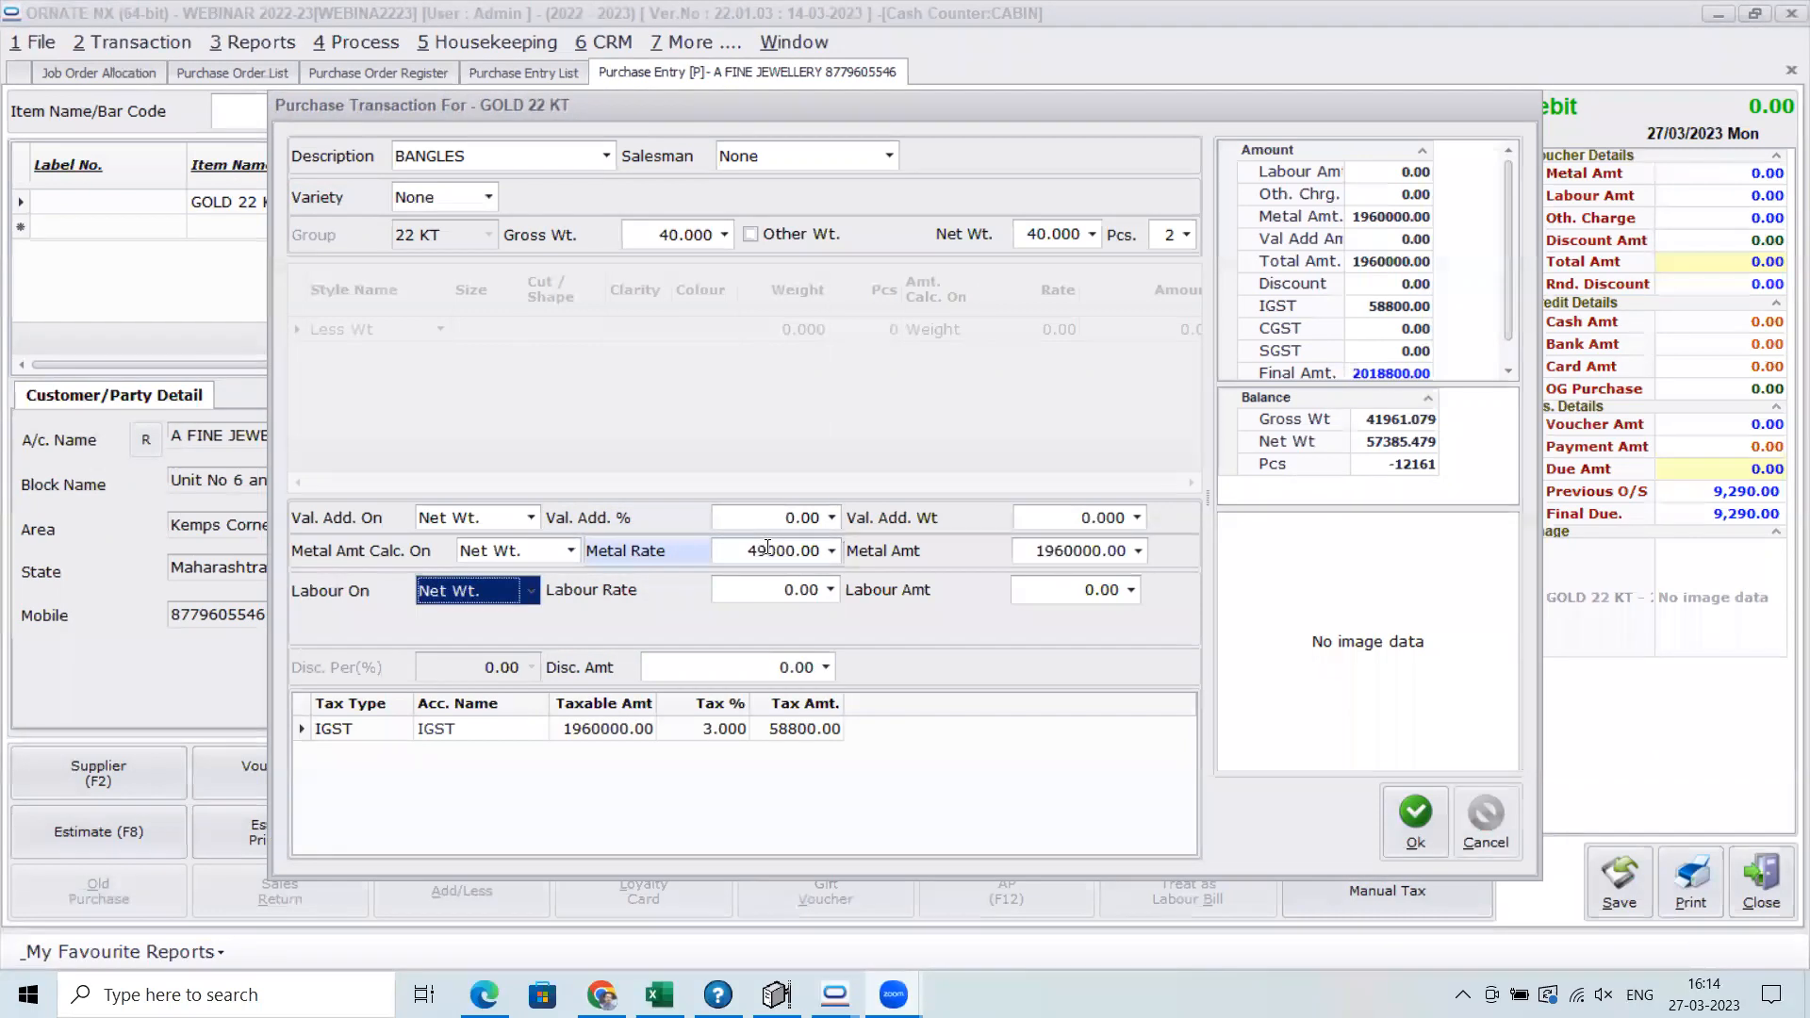
key(Tab)
text(300)
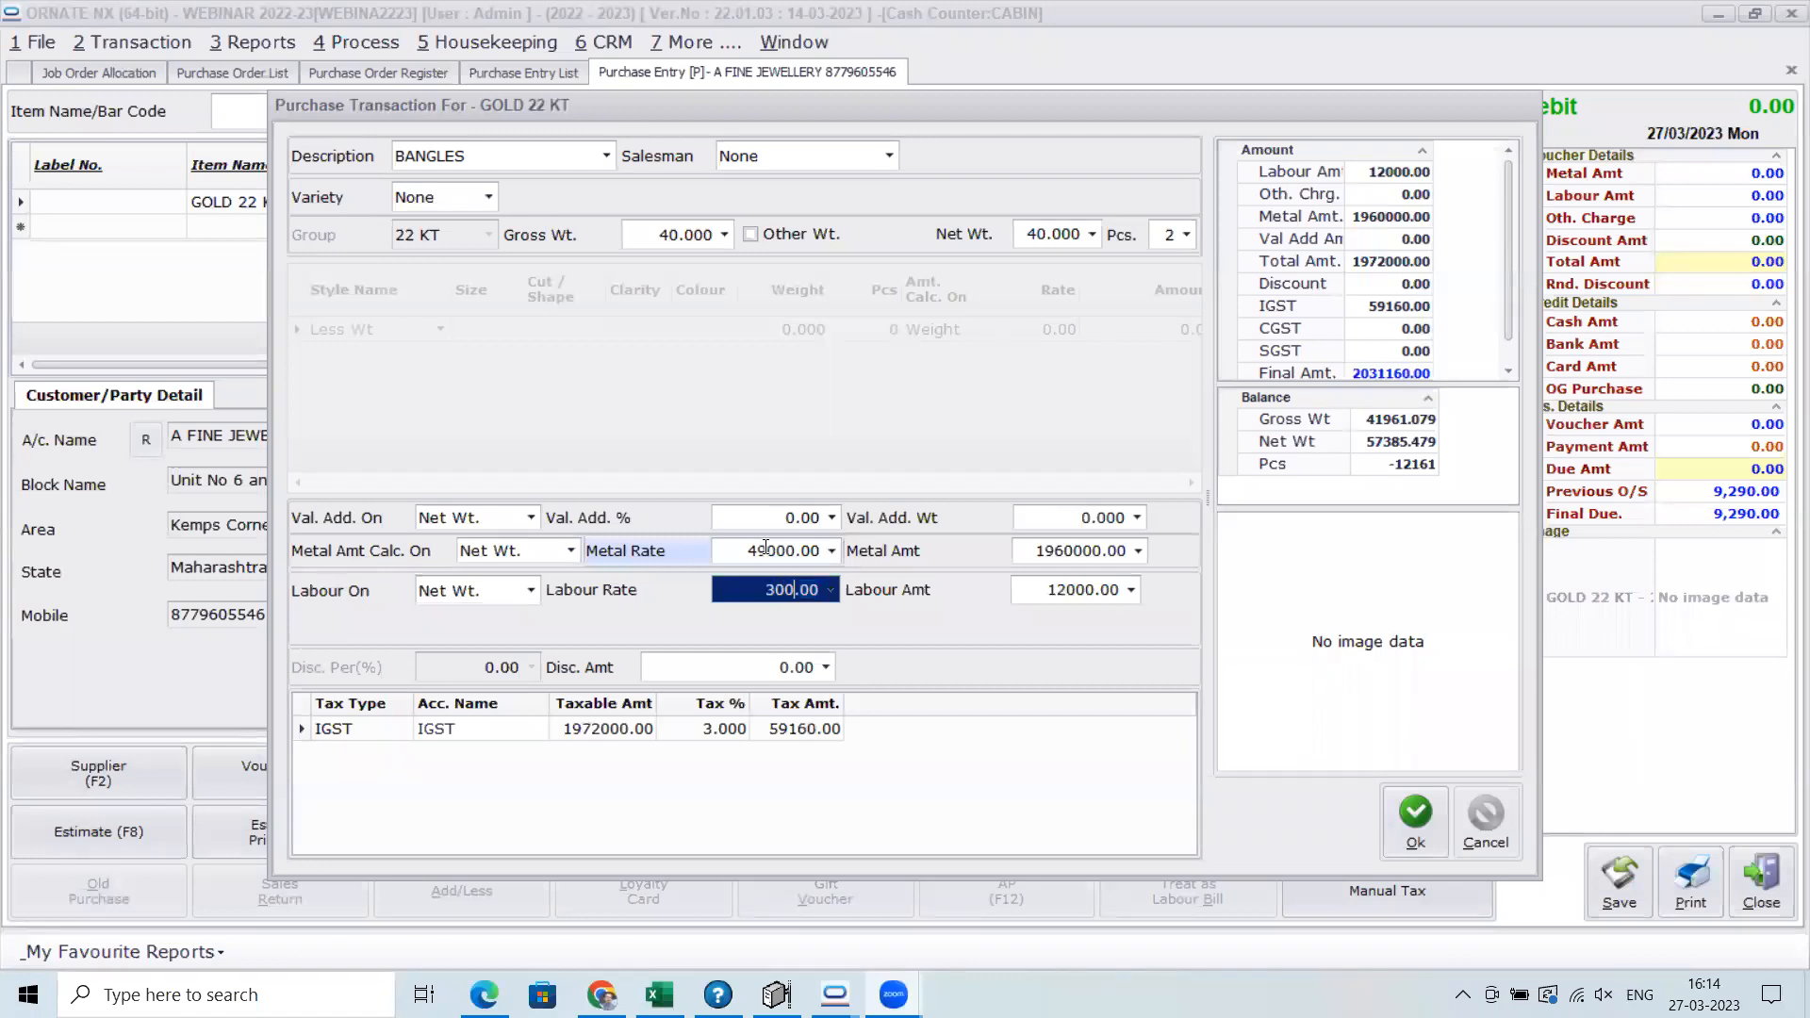
click(1401, 824)
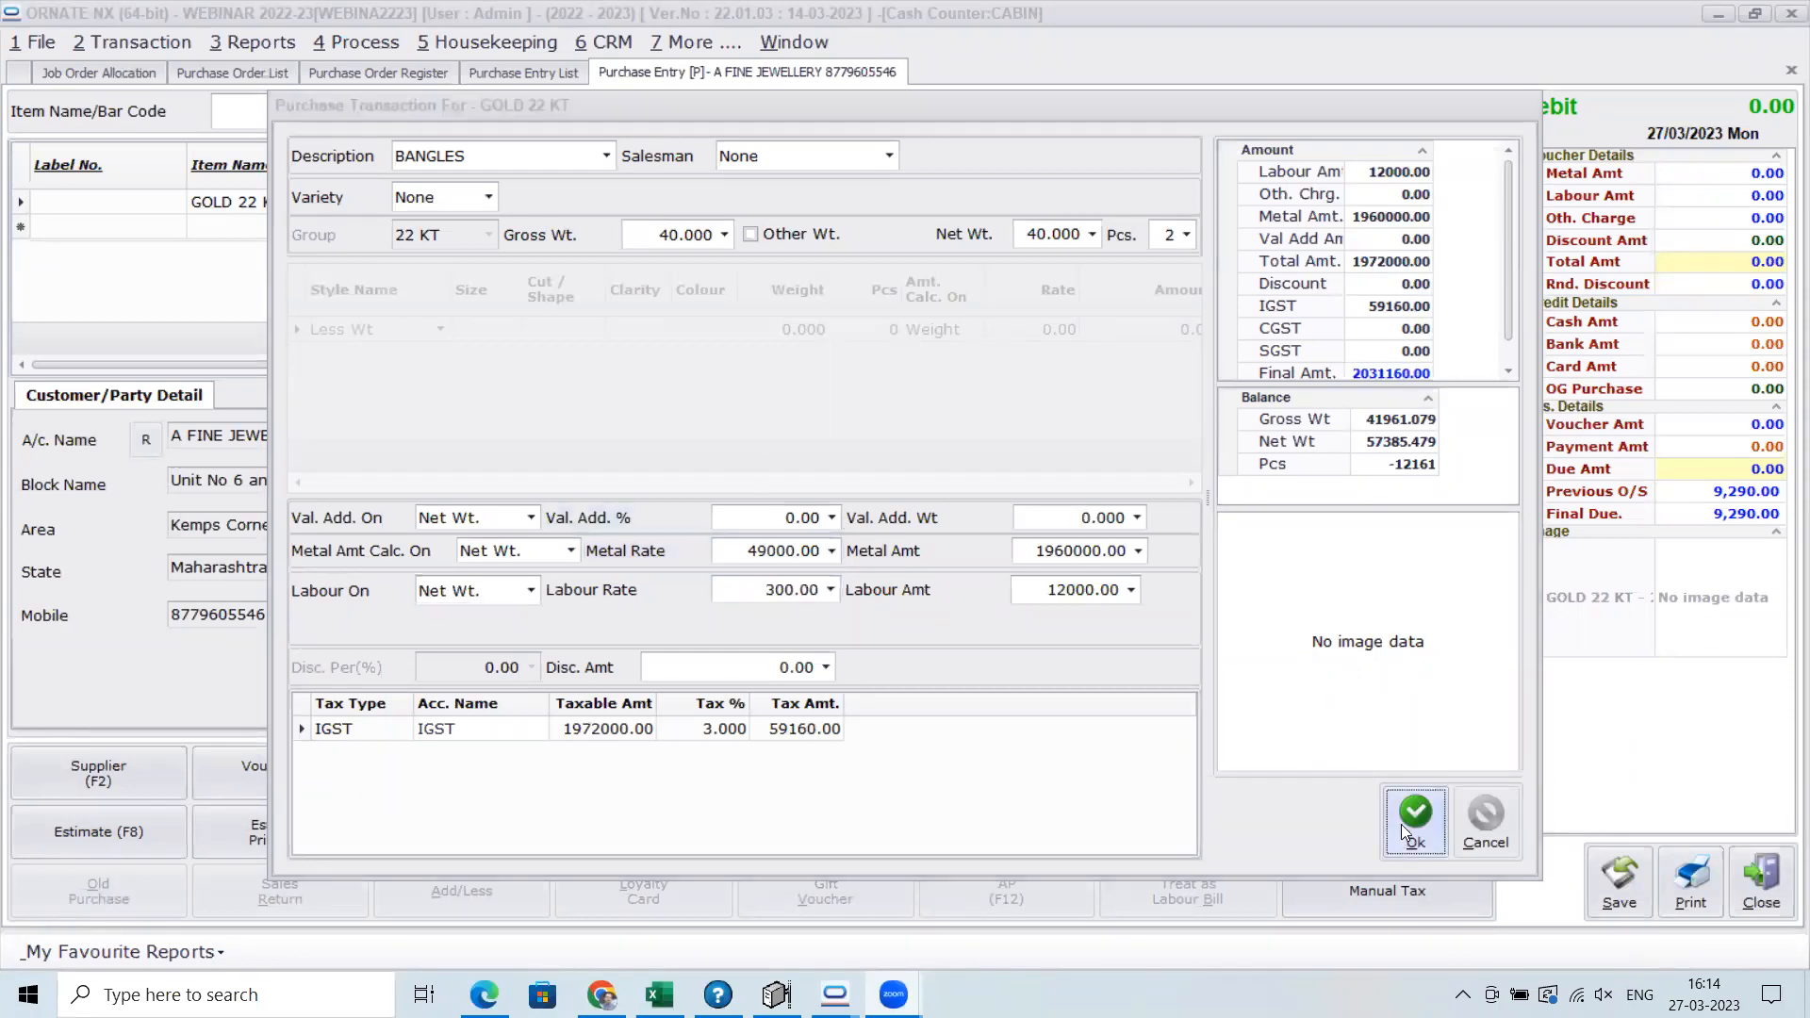
Save the purchase entry with the party voucher number left blank and TDS not applicable
click(1604, 903)
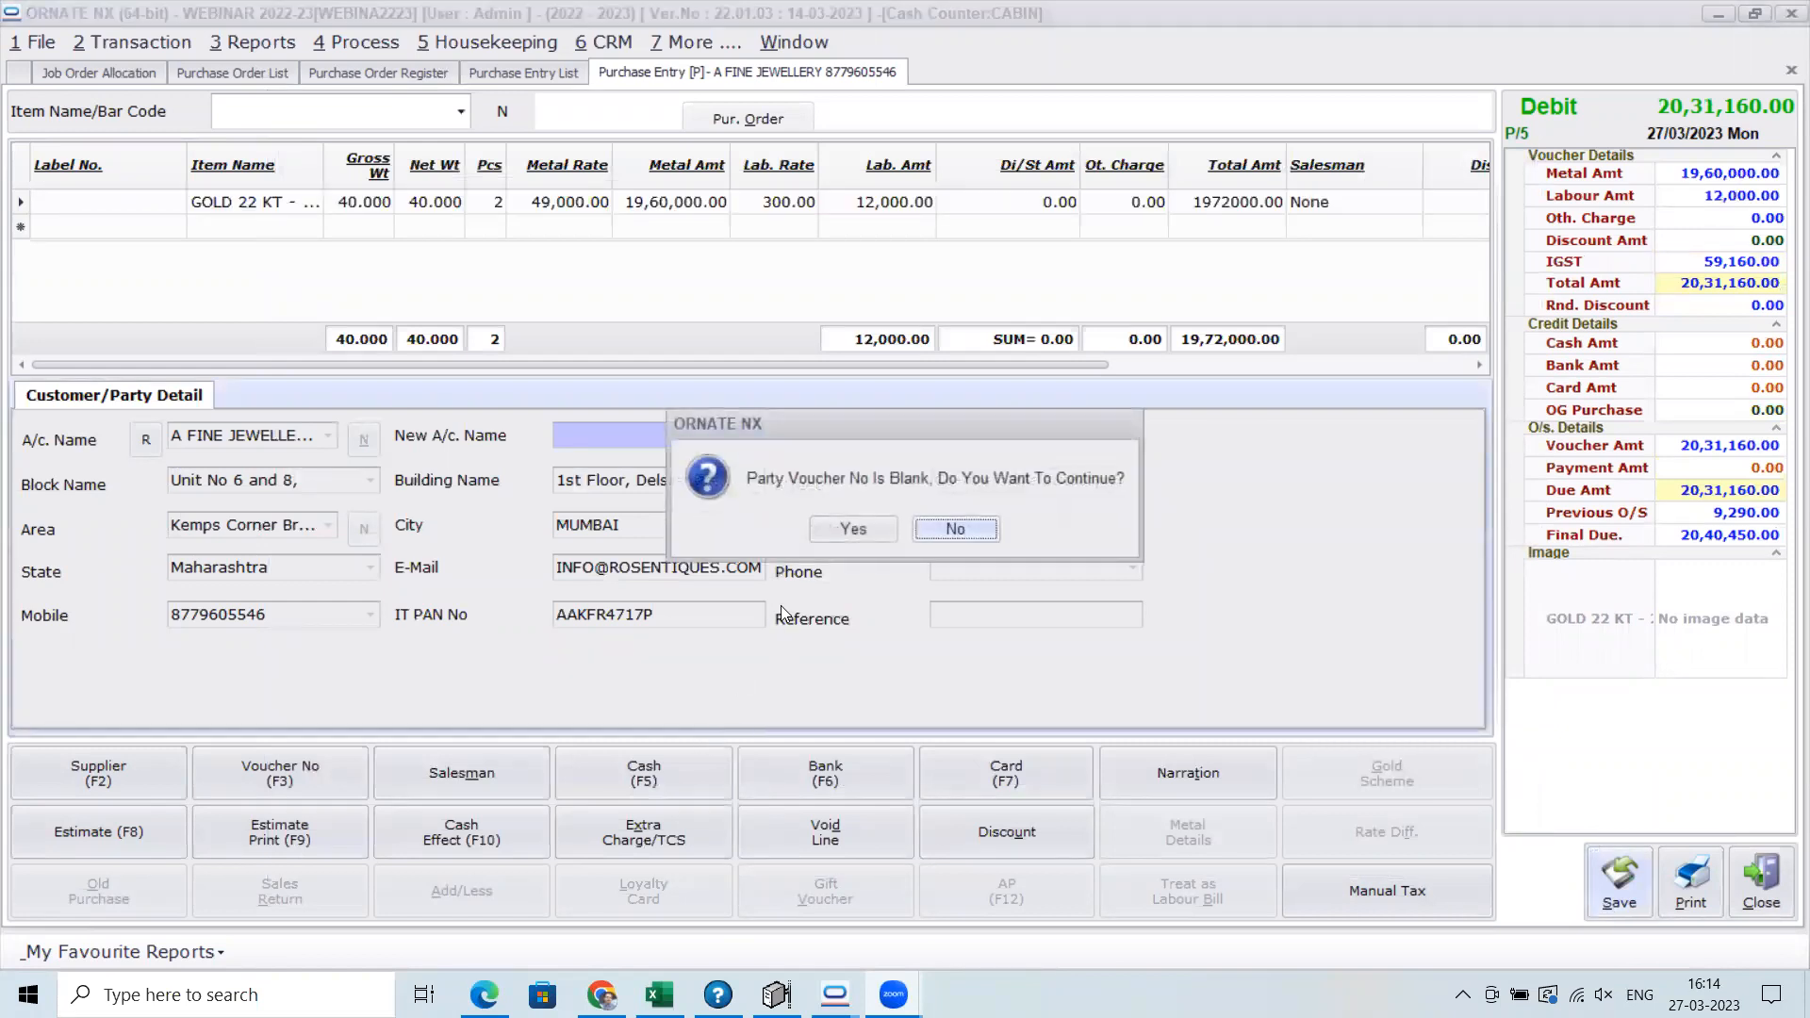
click(823, 529)
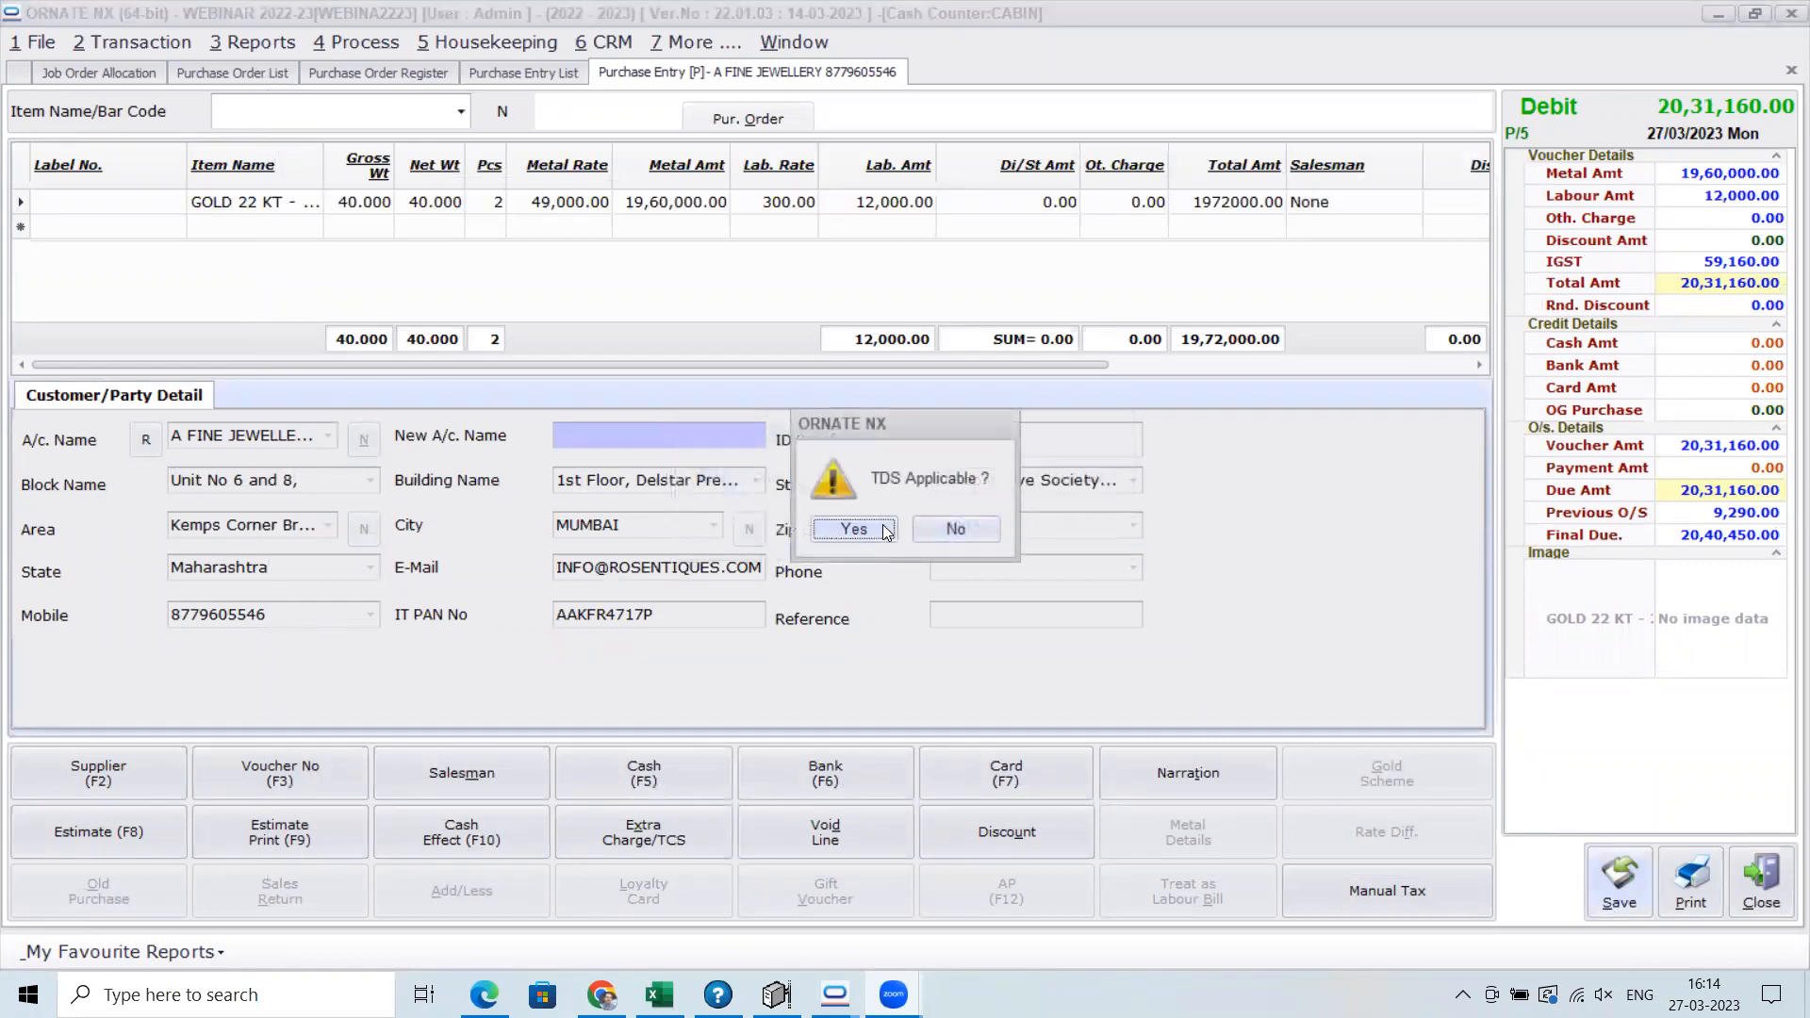
click(964, 528)
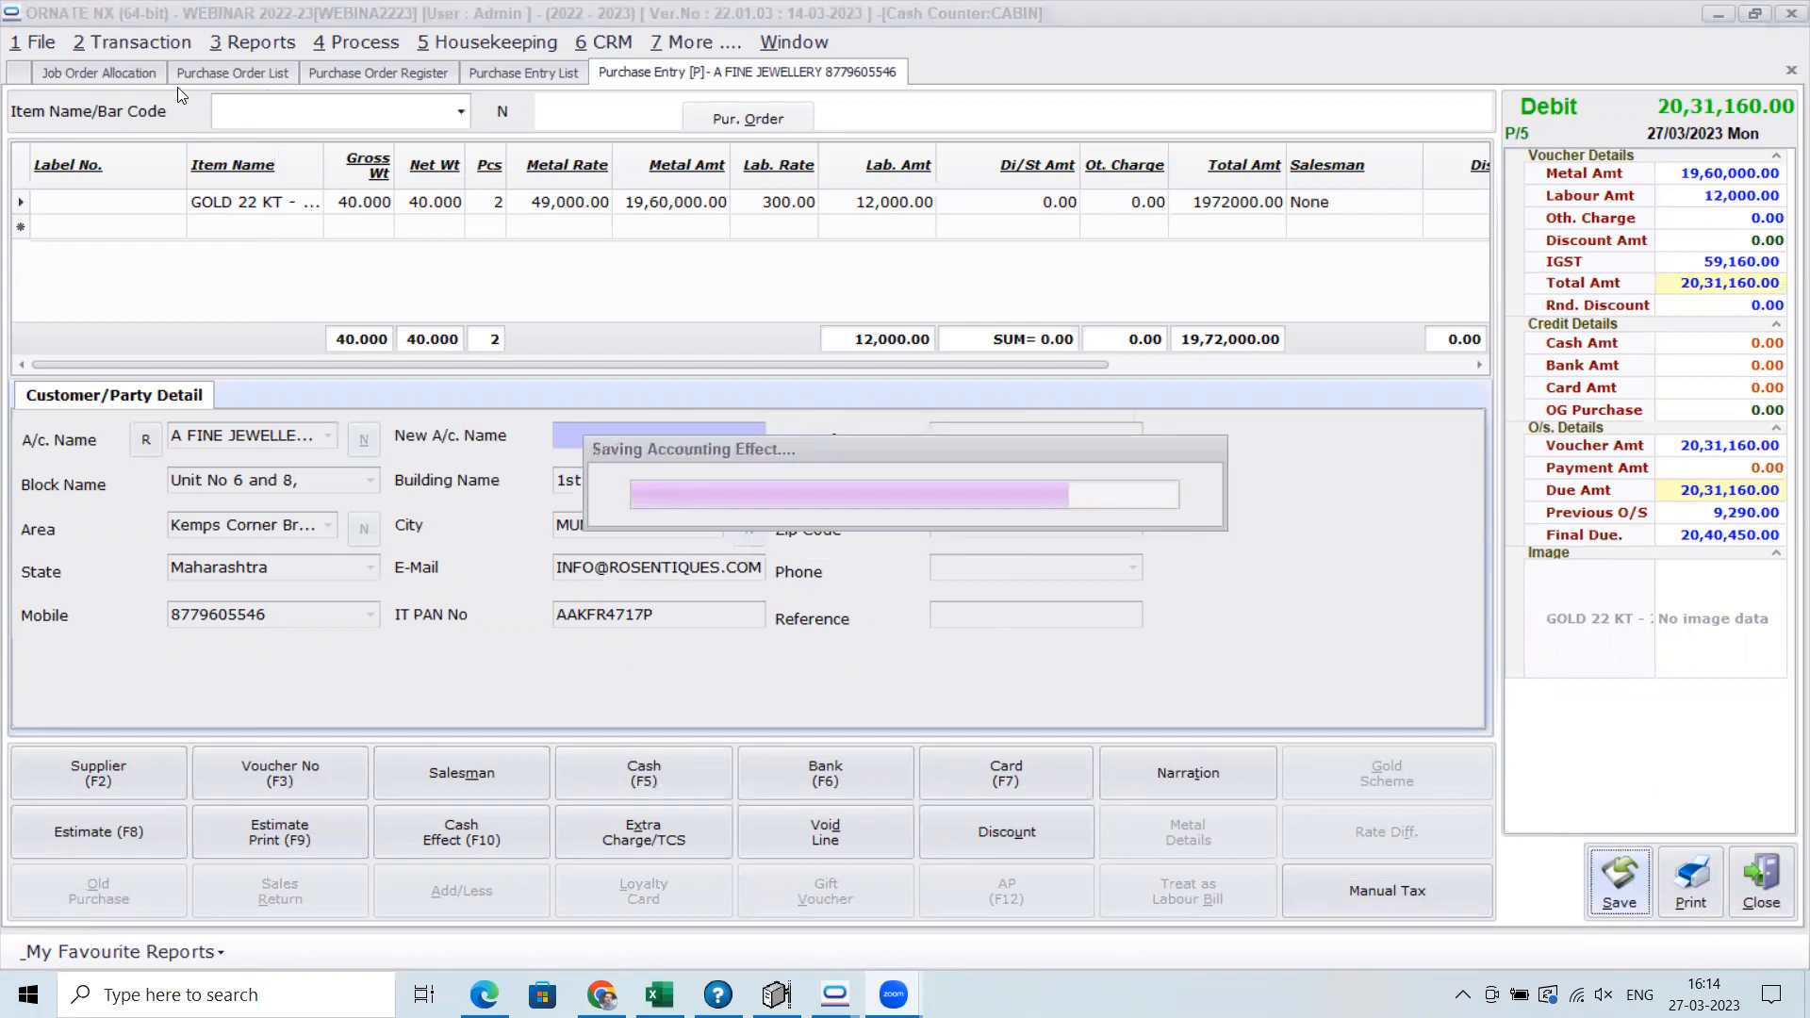
Check the Purchase Order Register under PO Completed and PO Pending, and close the blank purchase entry form
click(399, 83)
click(361, 122)
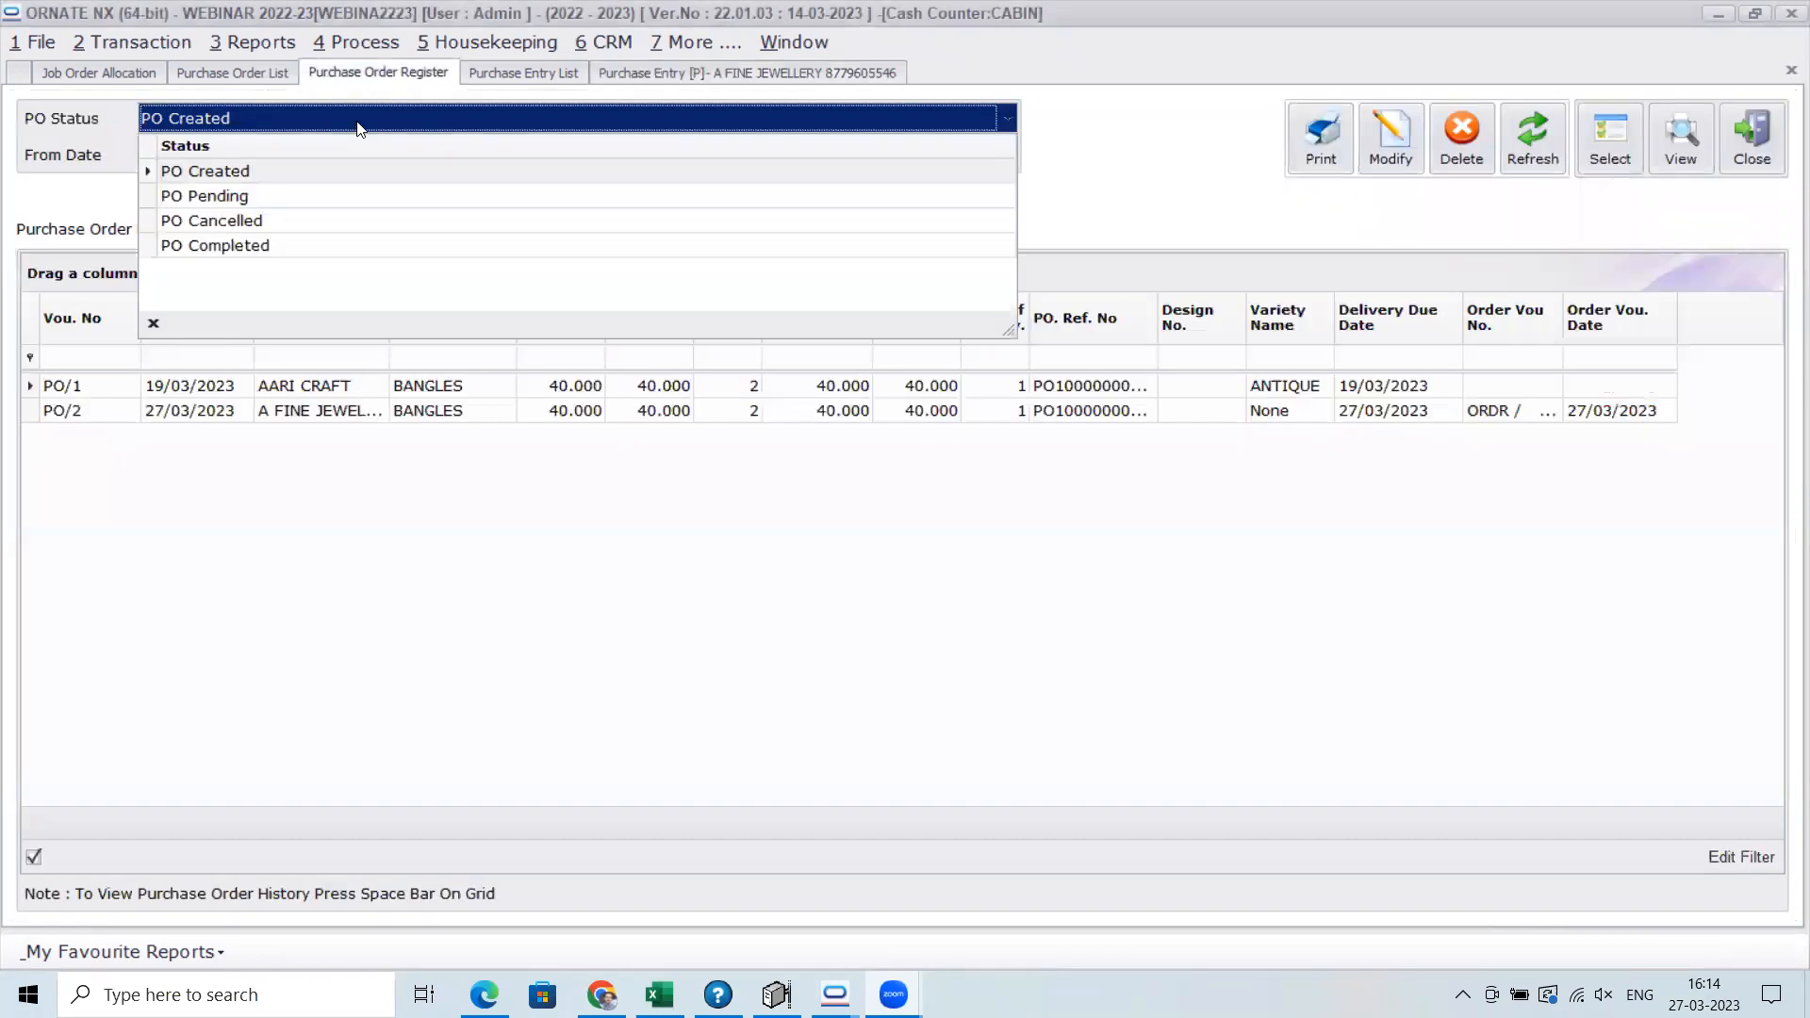
click(316, 245)
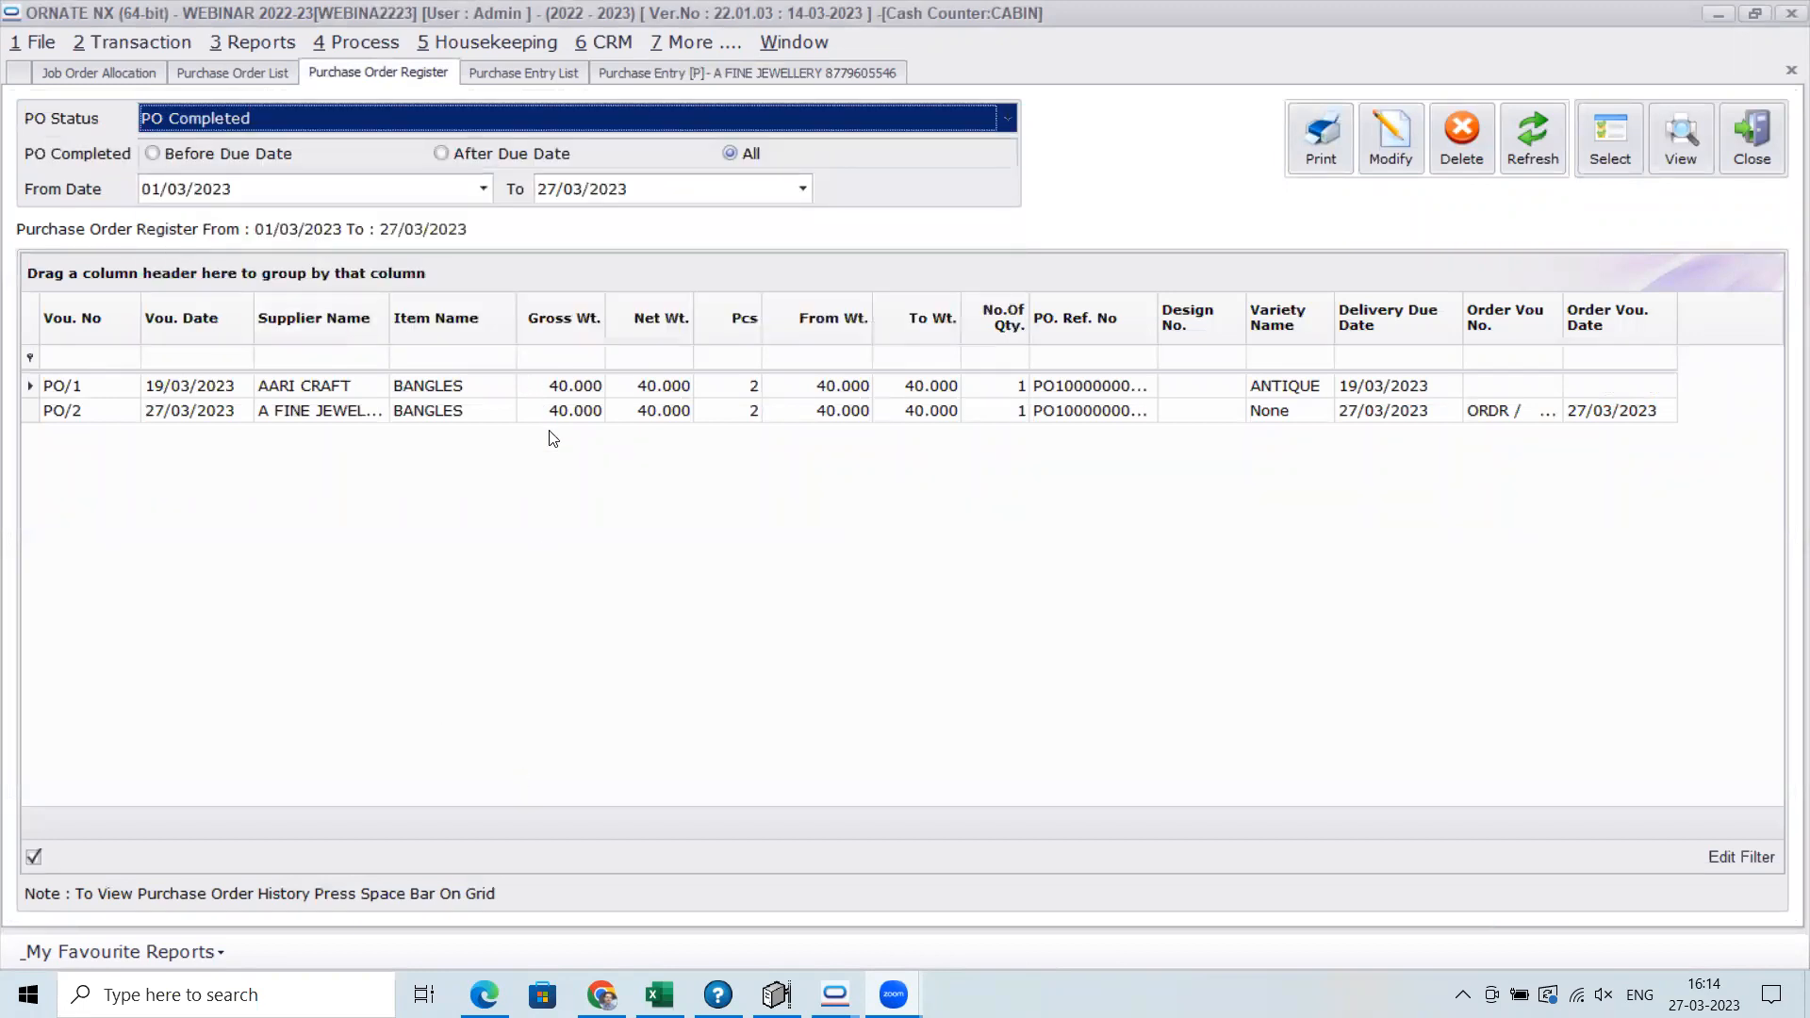
click(388, 123)
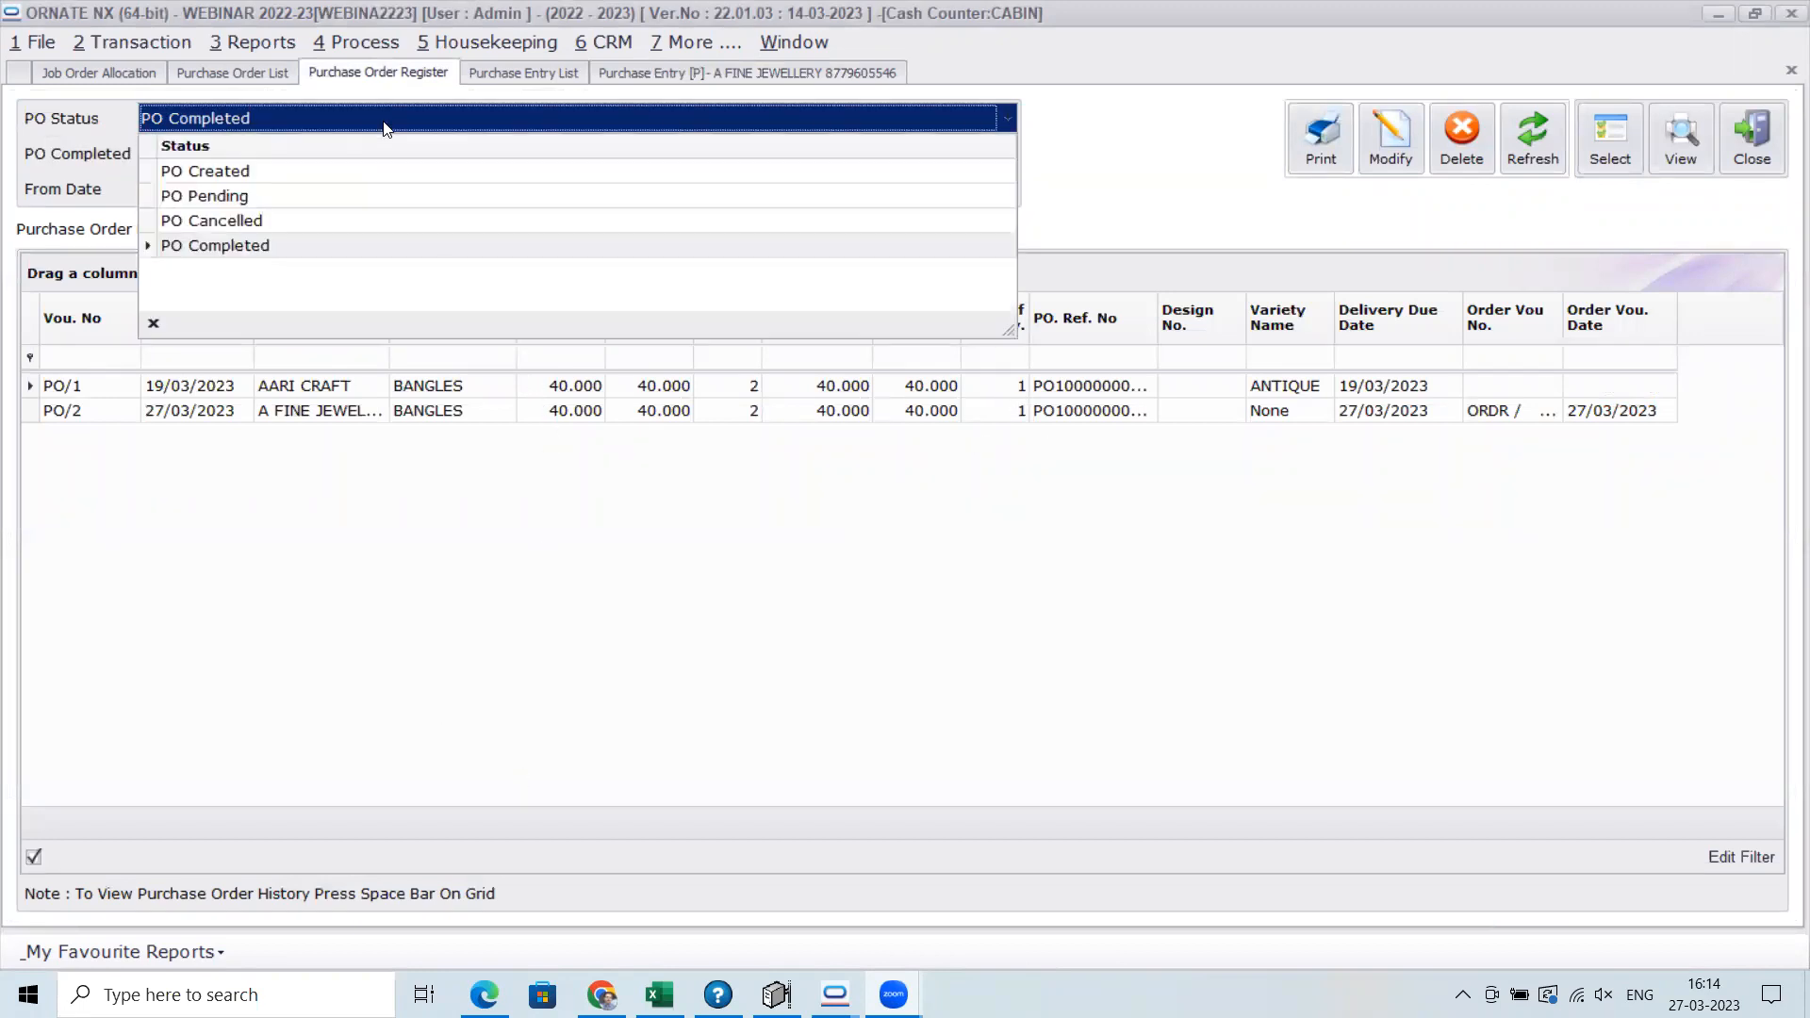
click(351, 196)
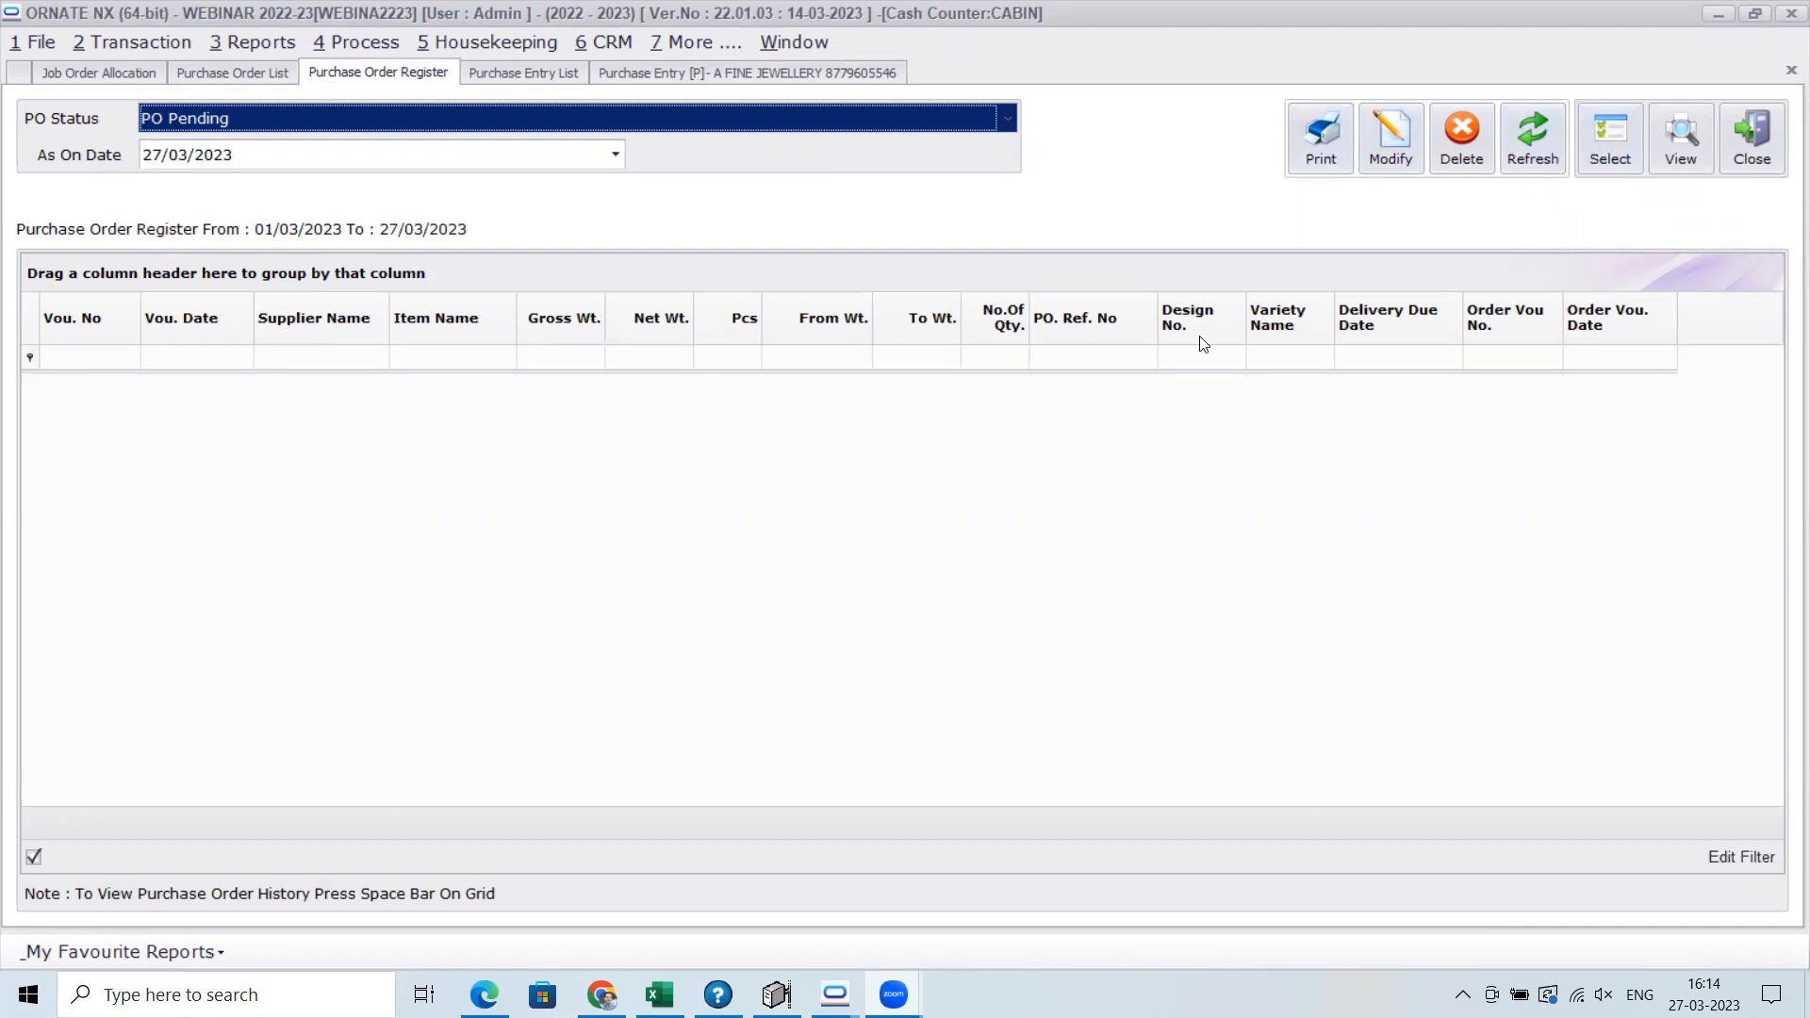
click(663, 72)
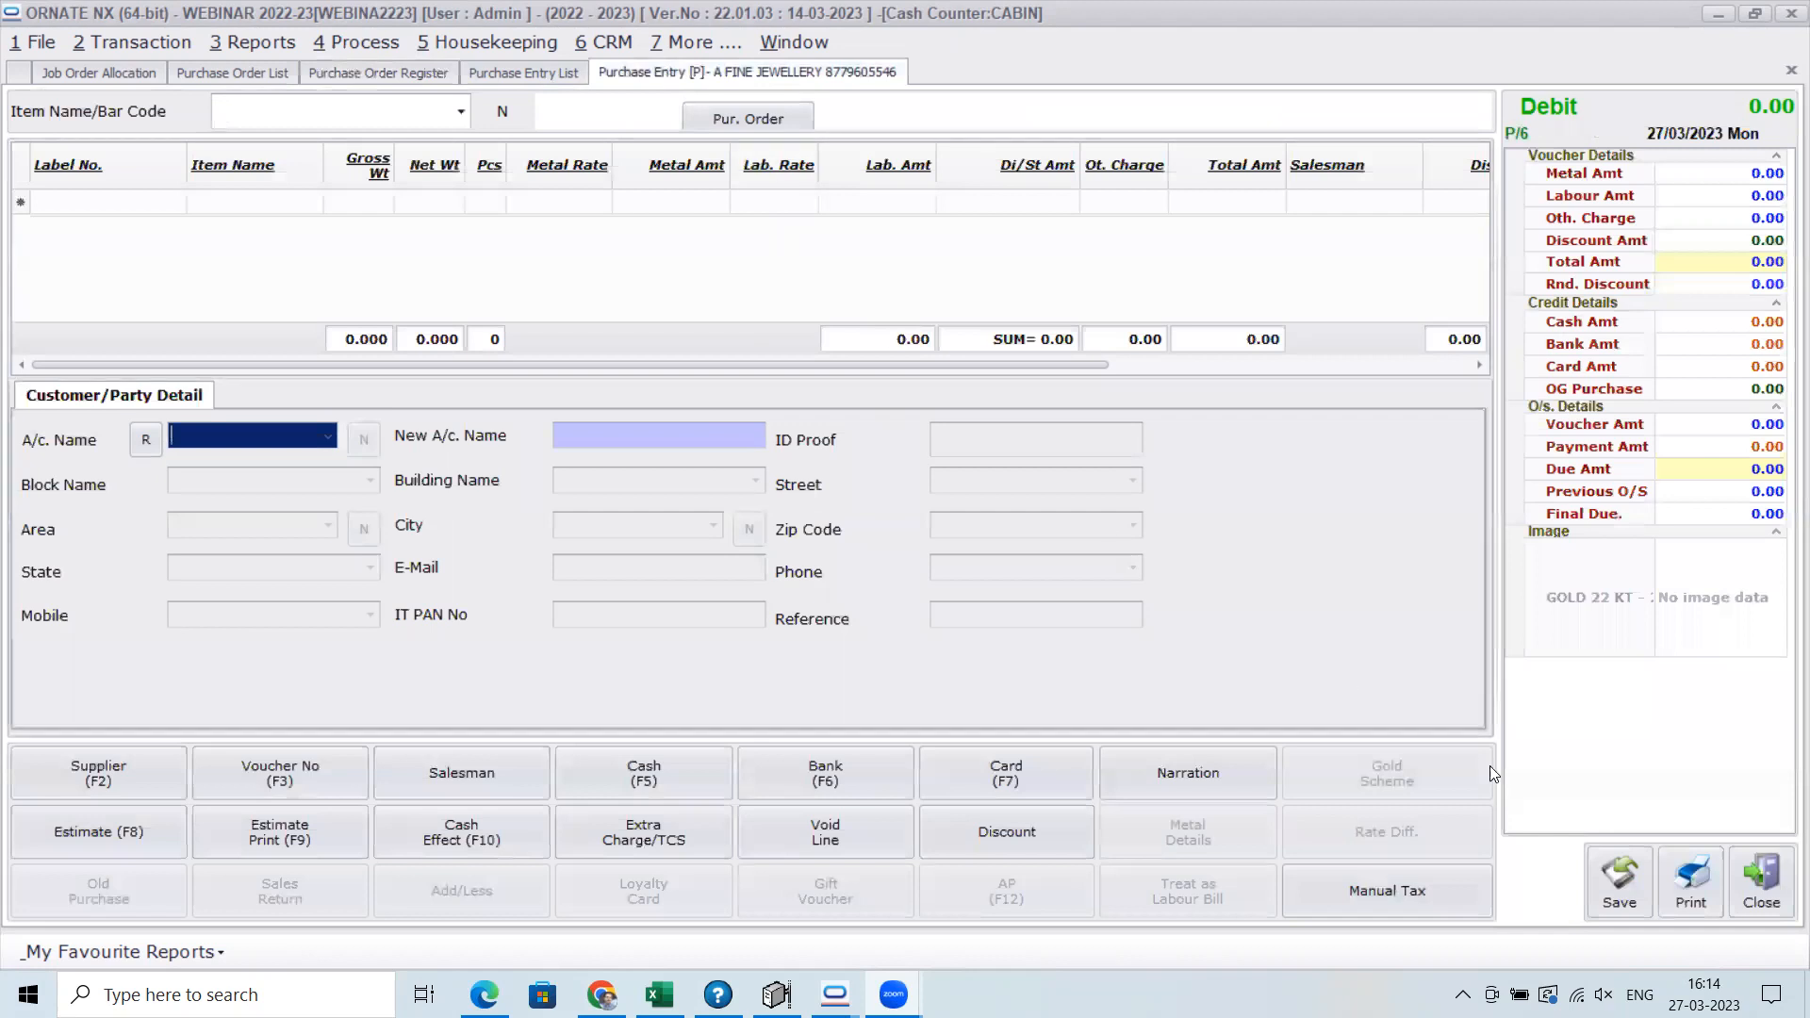
click(1780, 898)
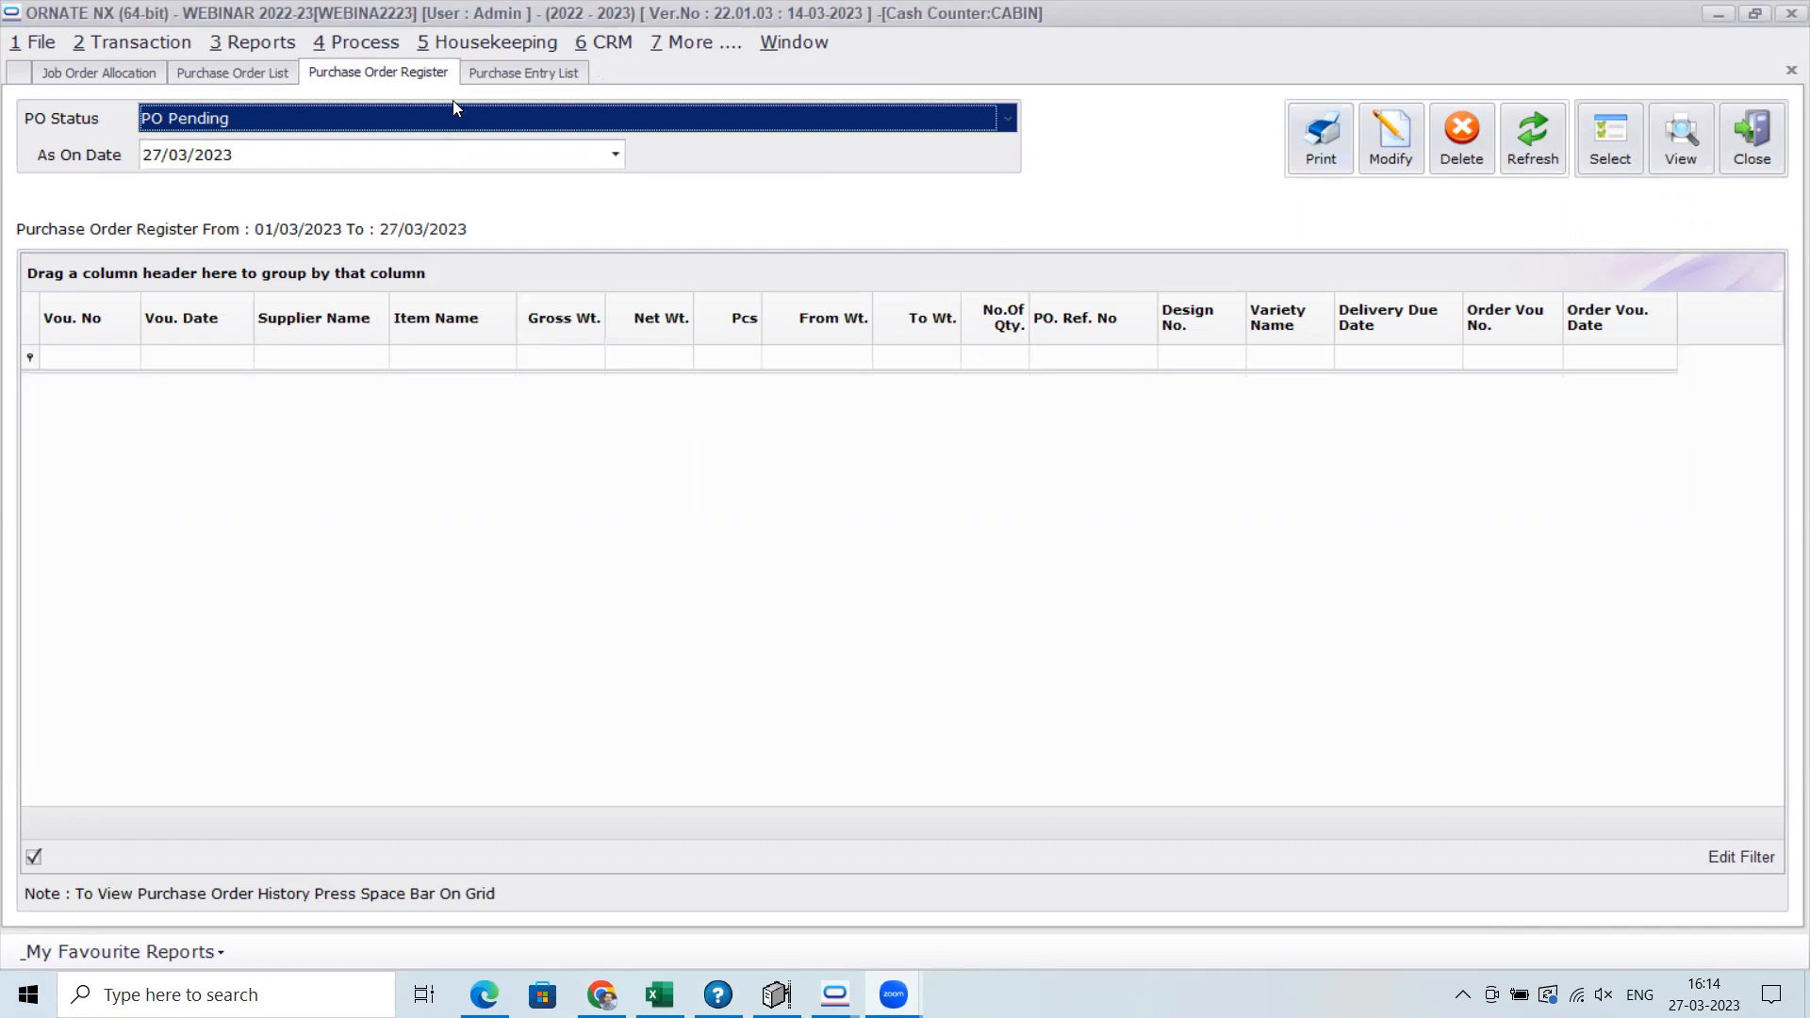
Start a new purchase order from the Purchase Order List with A FINE JEWELLERY as the supplier
click(271, 76)
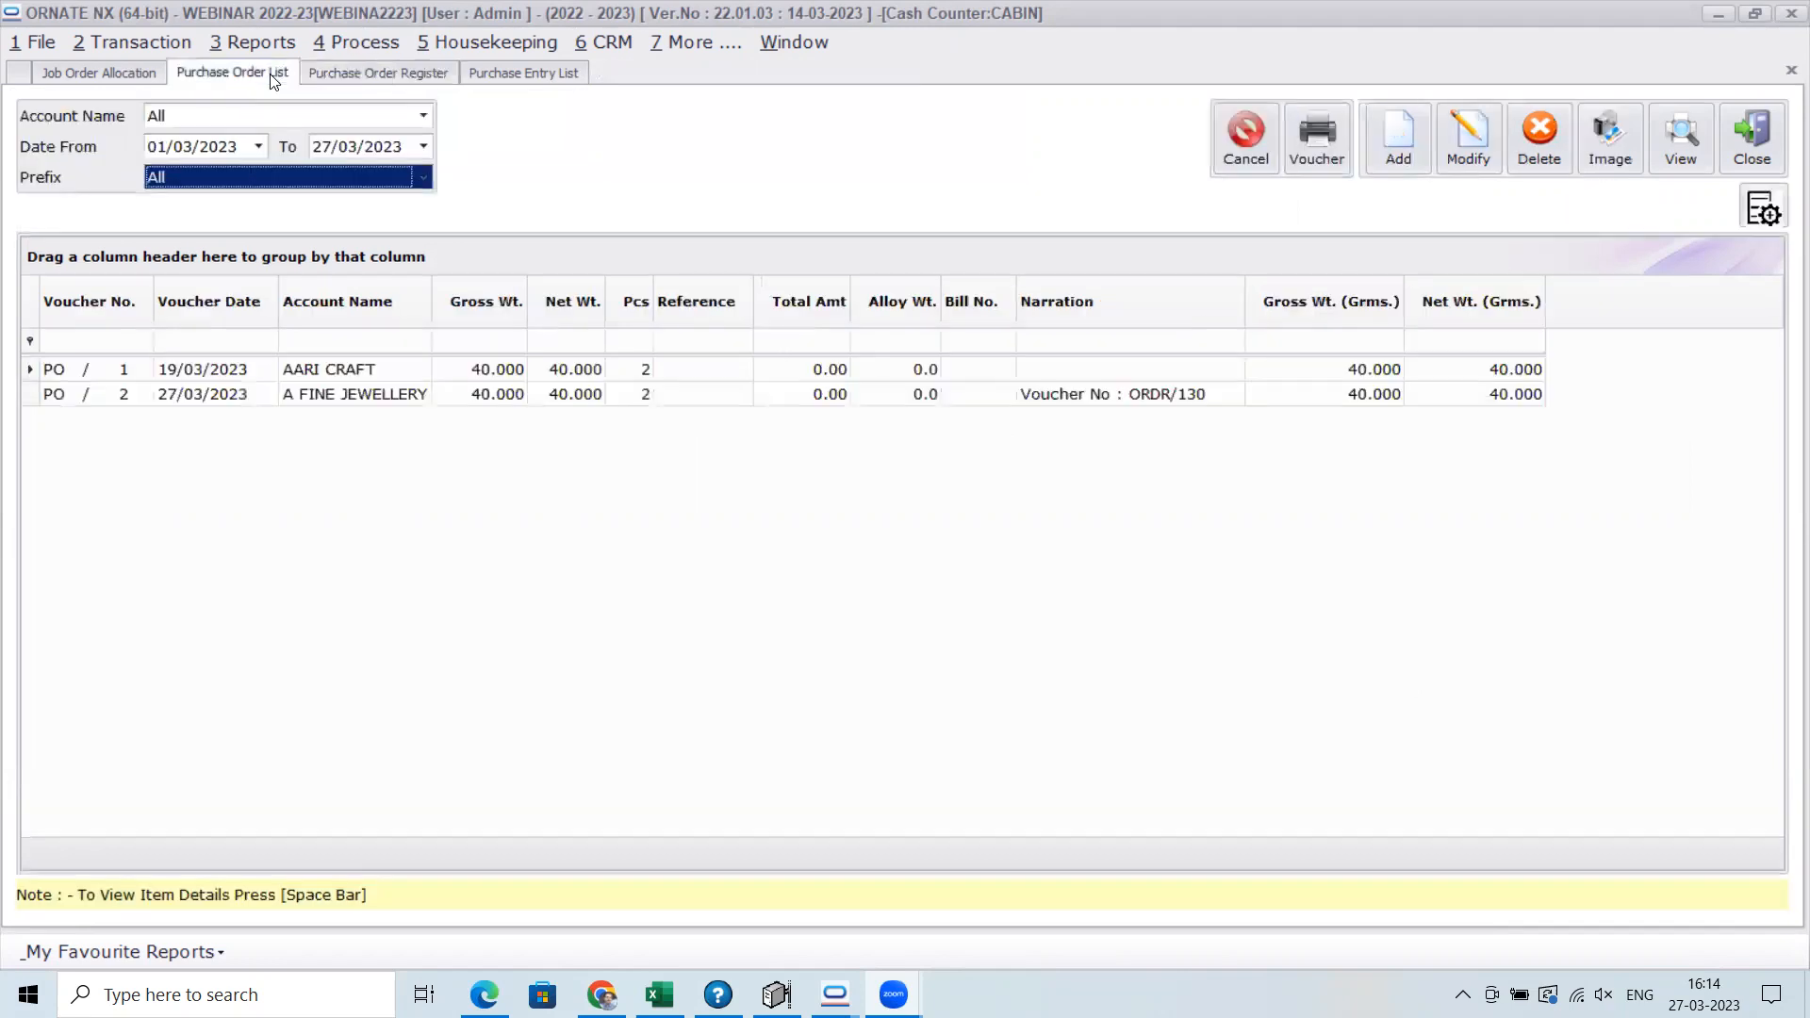
click(1382, 147)
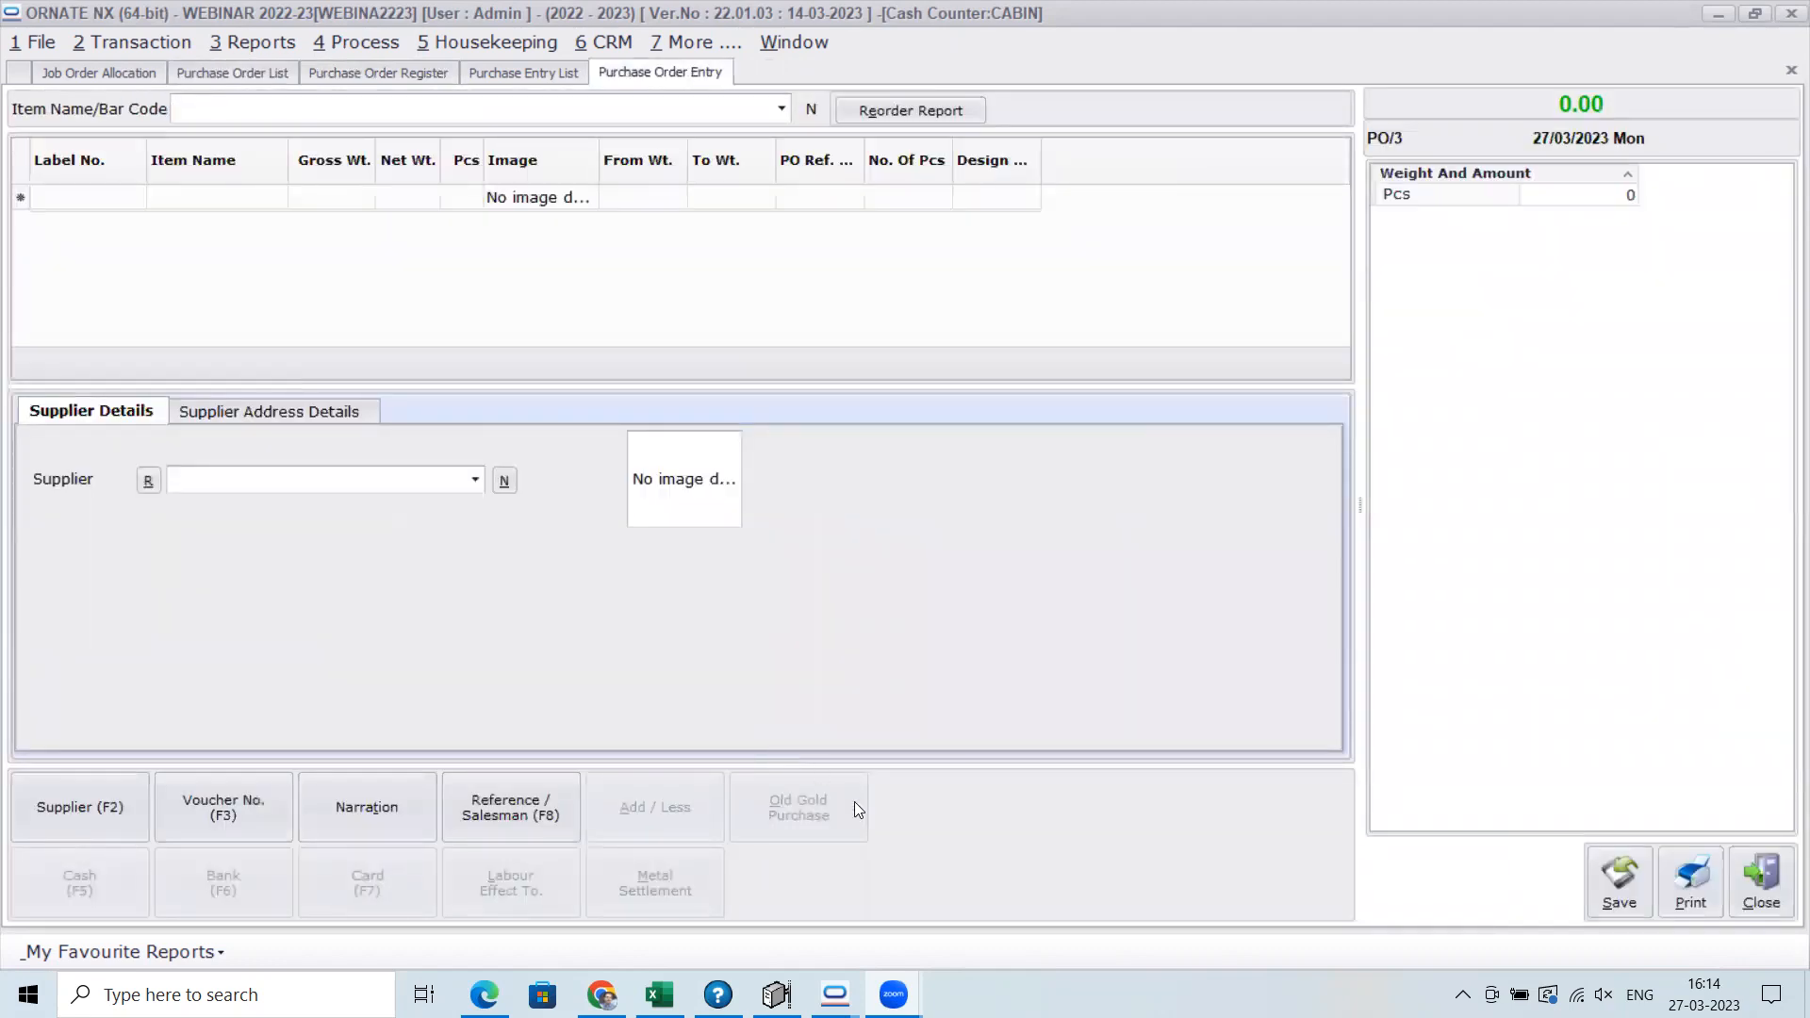
click(272, 481)
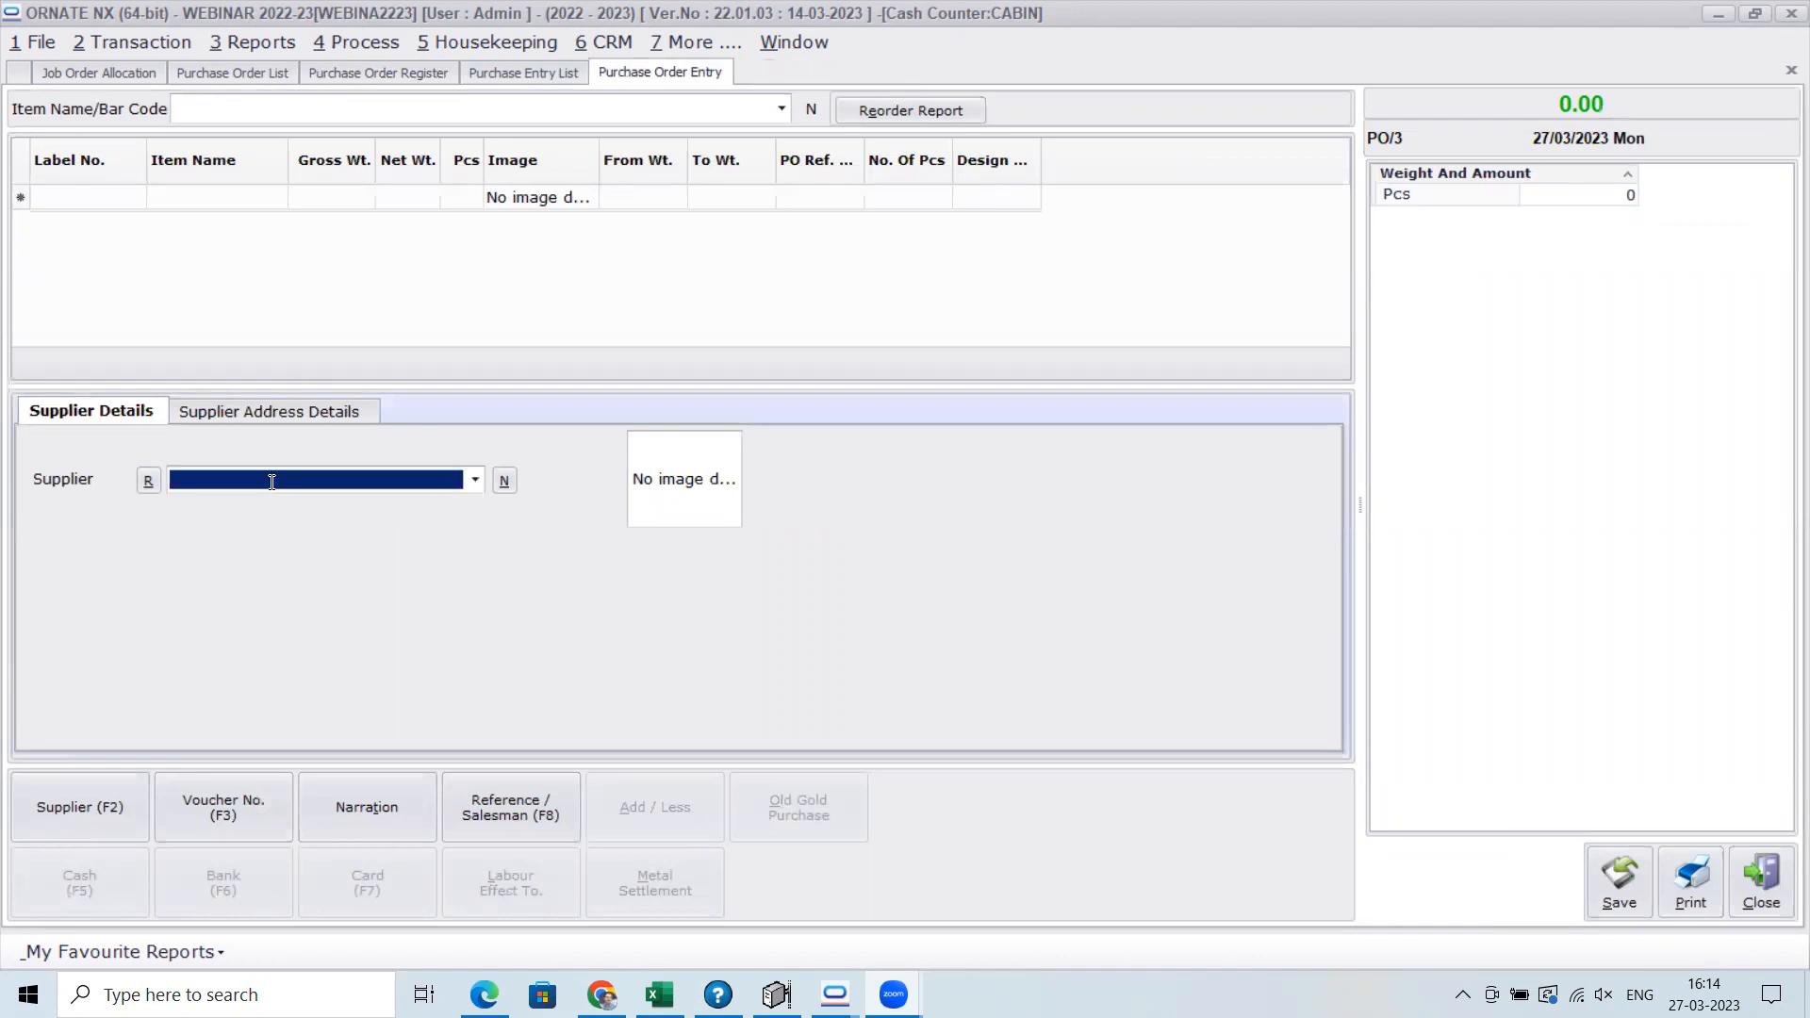
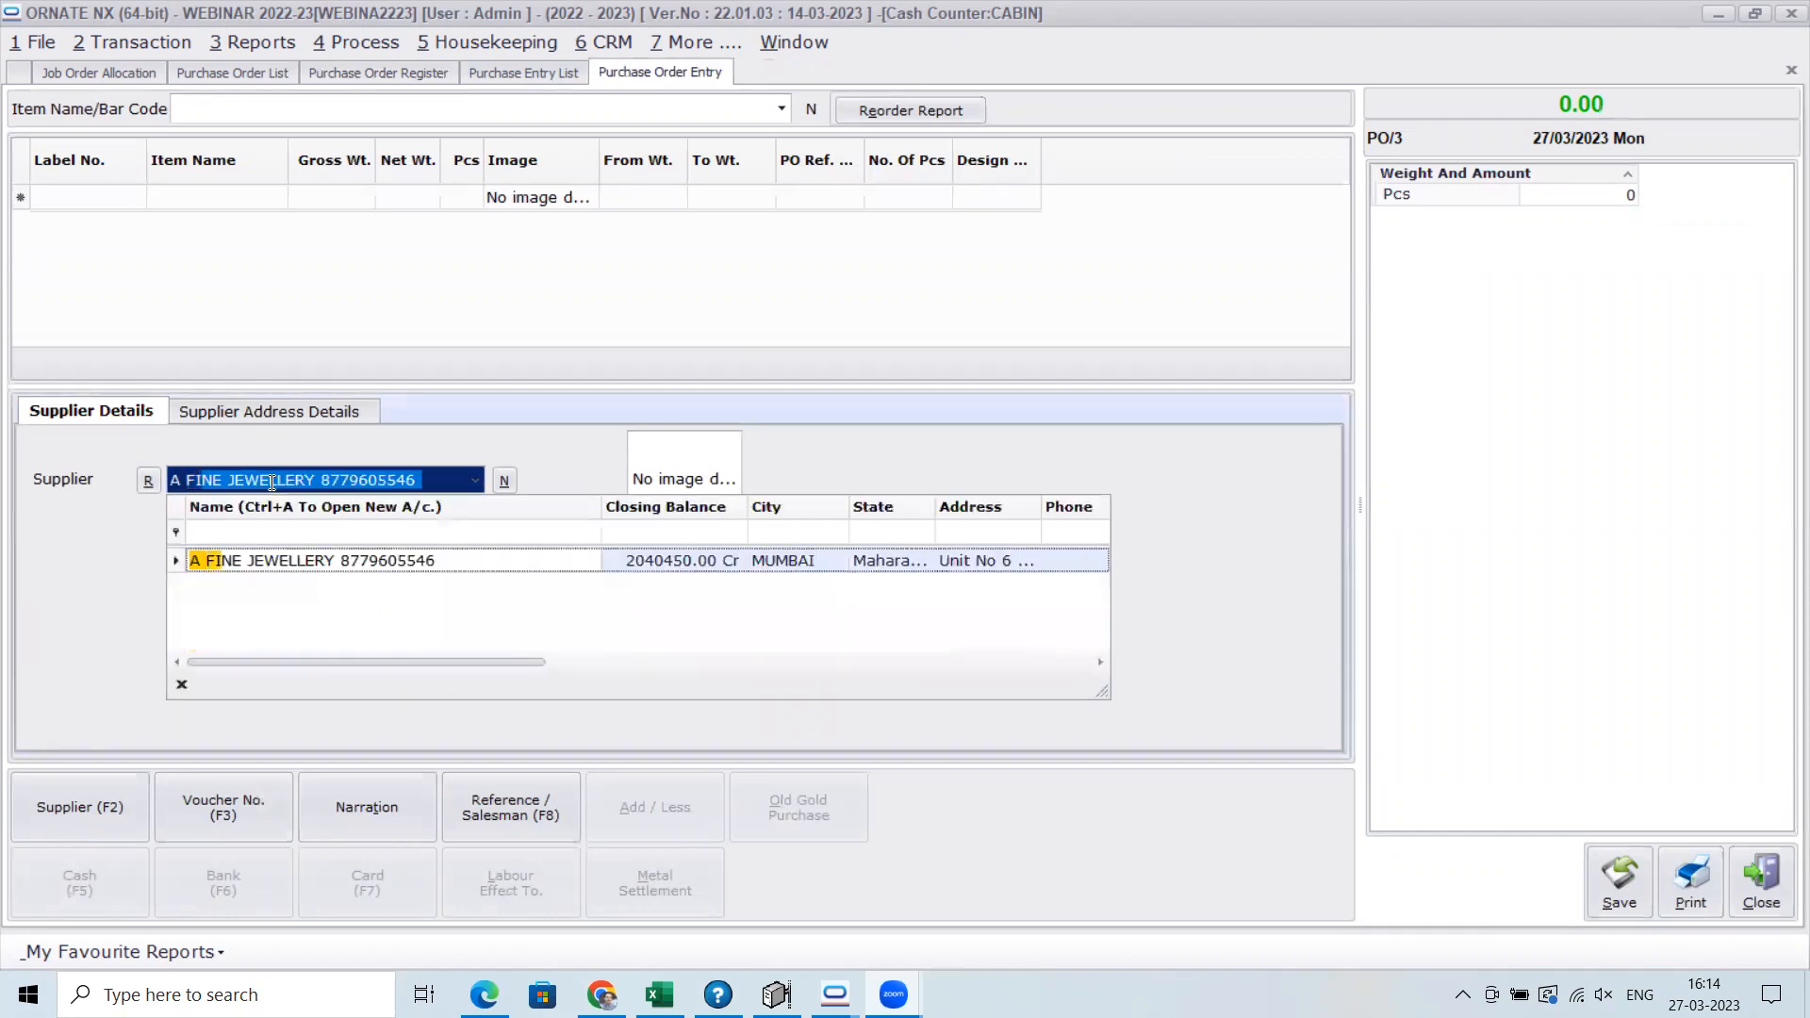
key(Return)
key(Return)
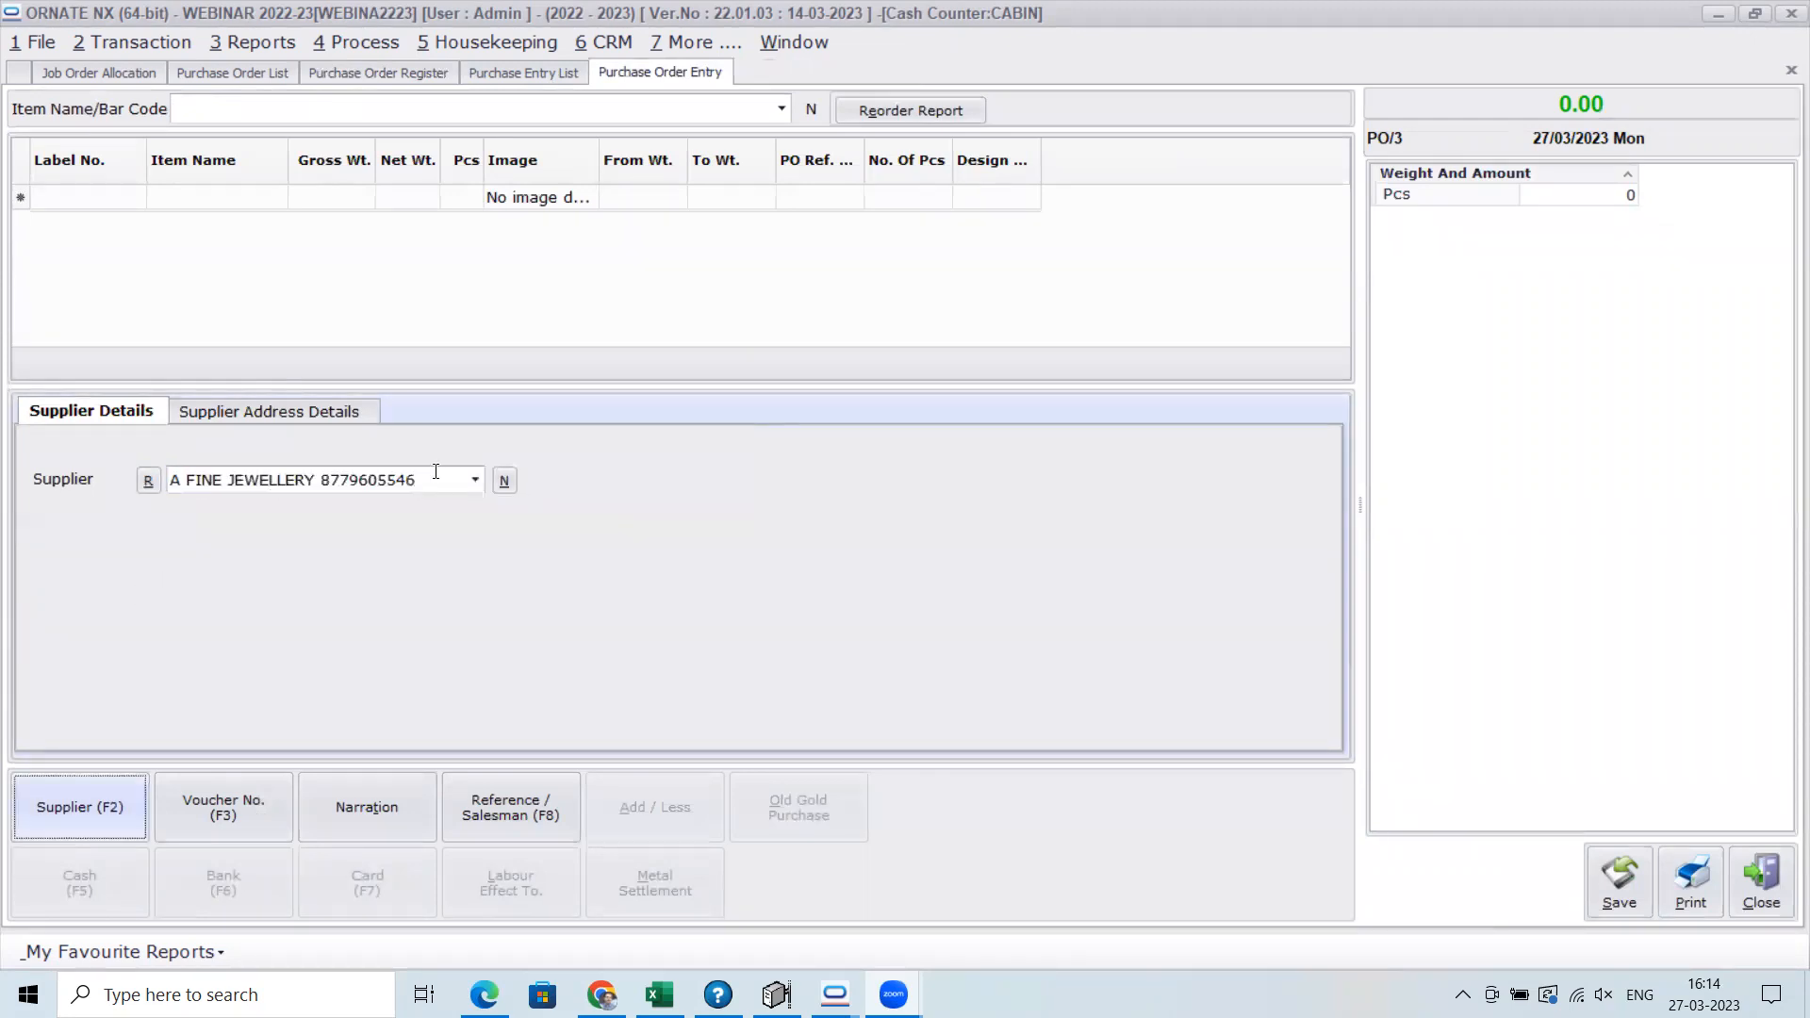
Load the 22 KT BANGLES item of weight range 0.001 to 30.000 from the reorder report into the order, continuing past the error
click(954, 112)
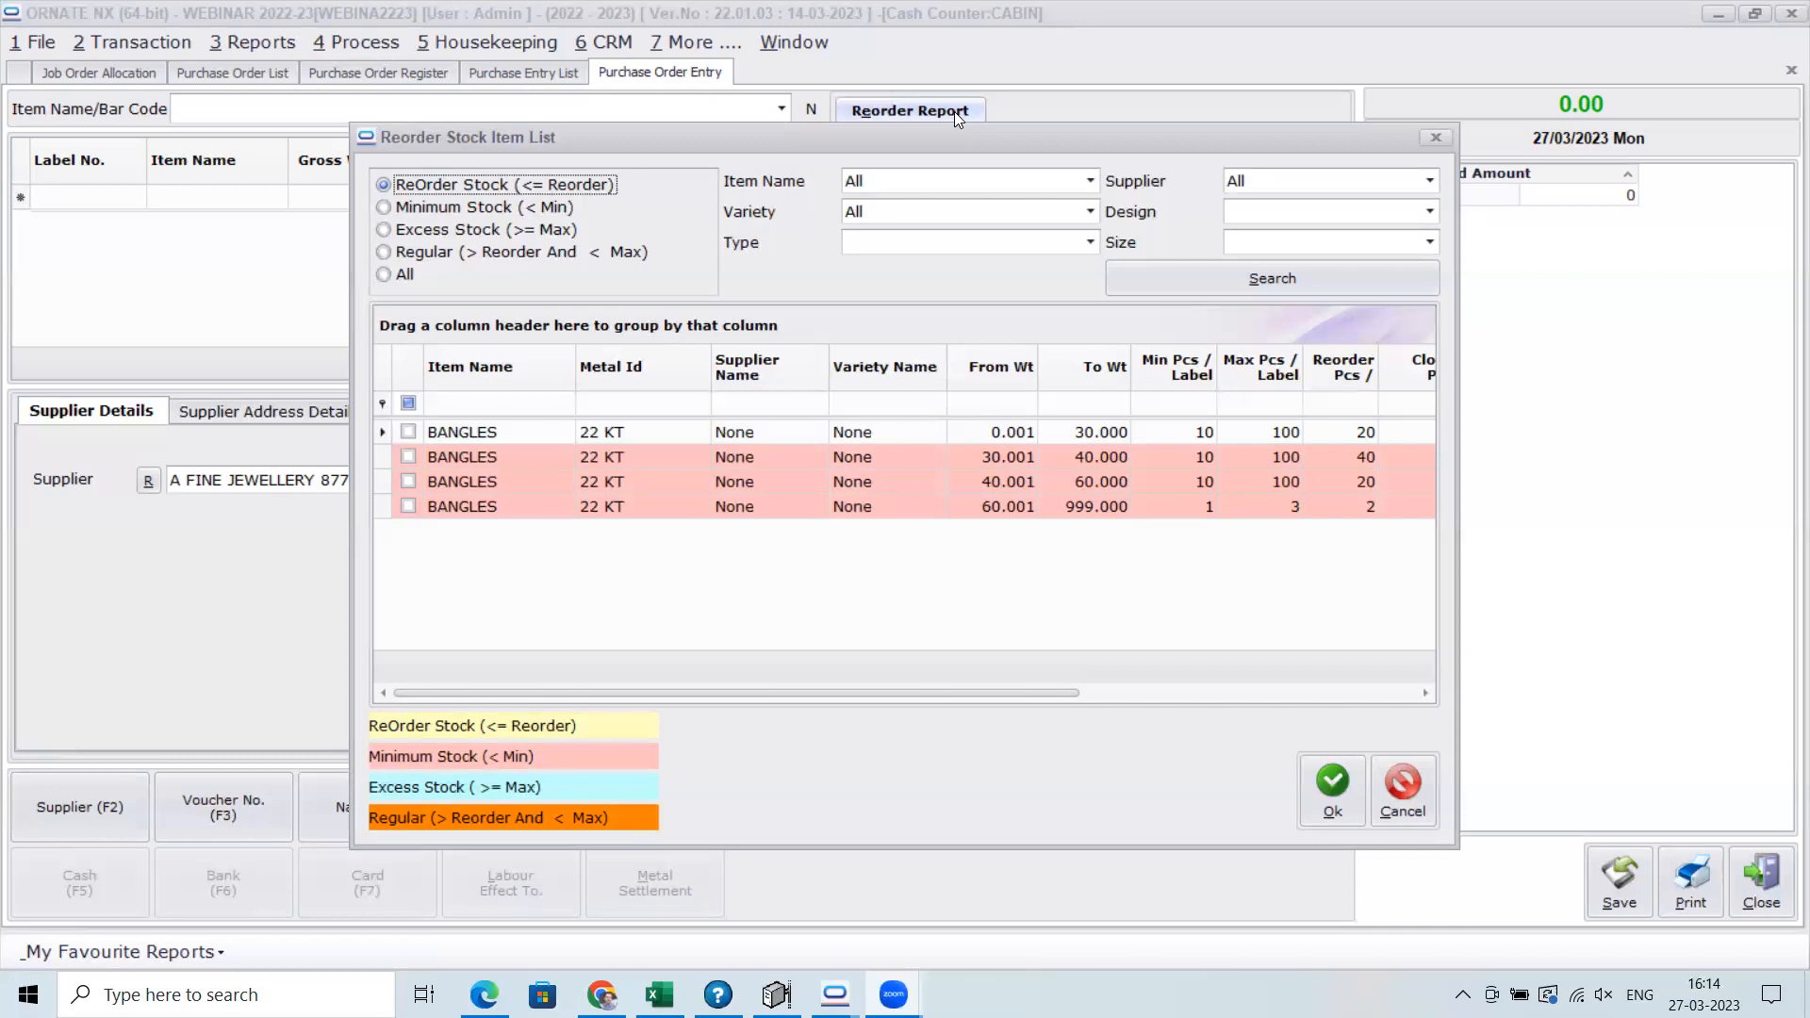
click(408, 432)
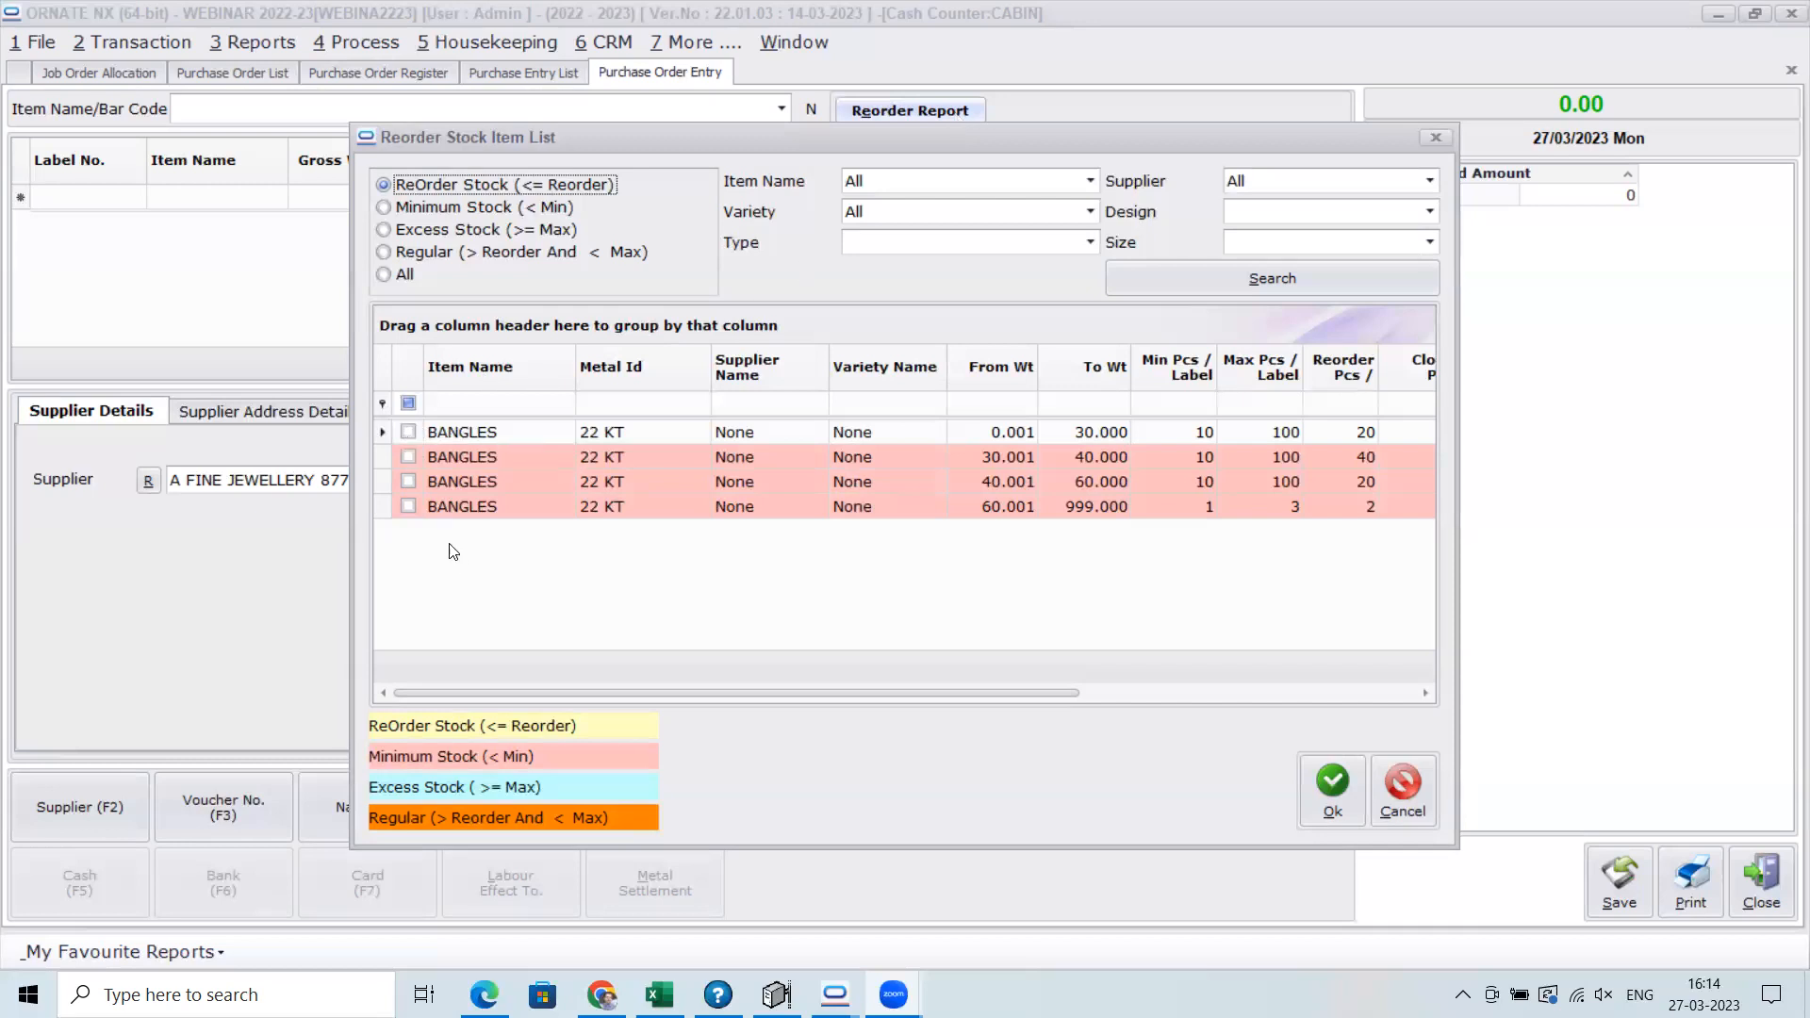
click(1332, 790)
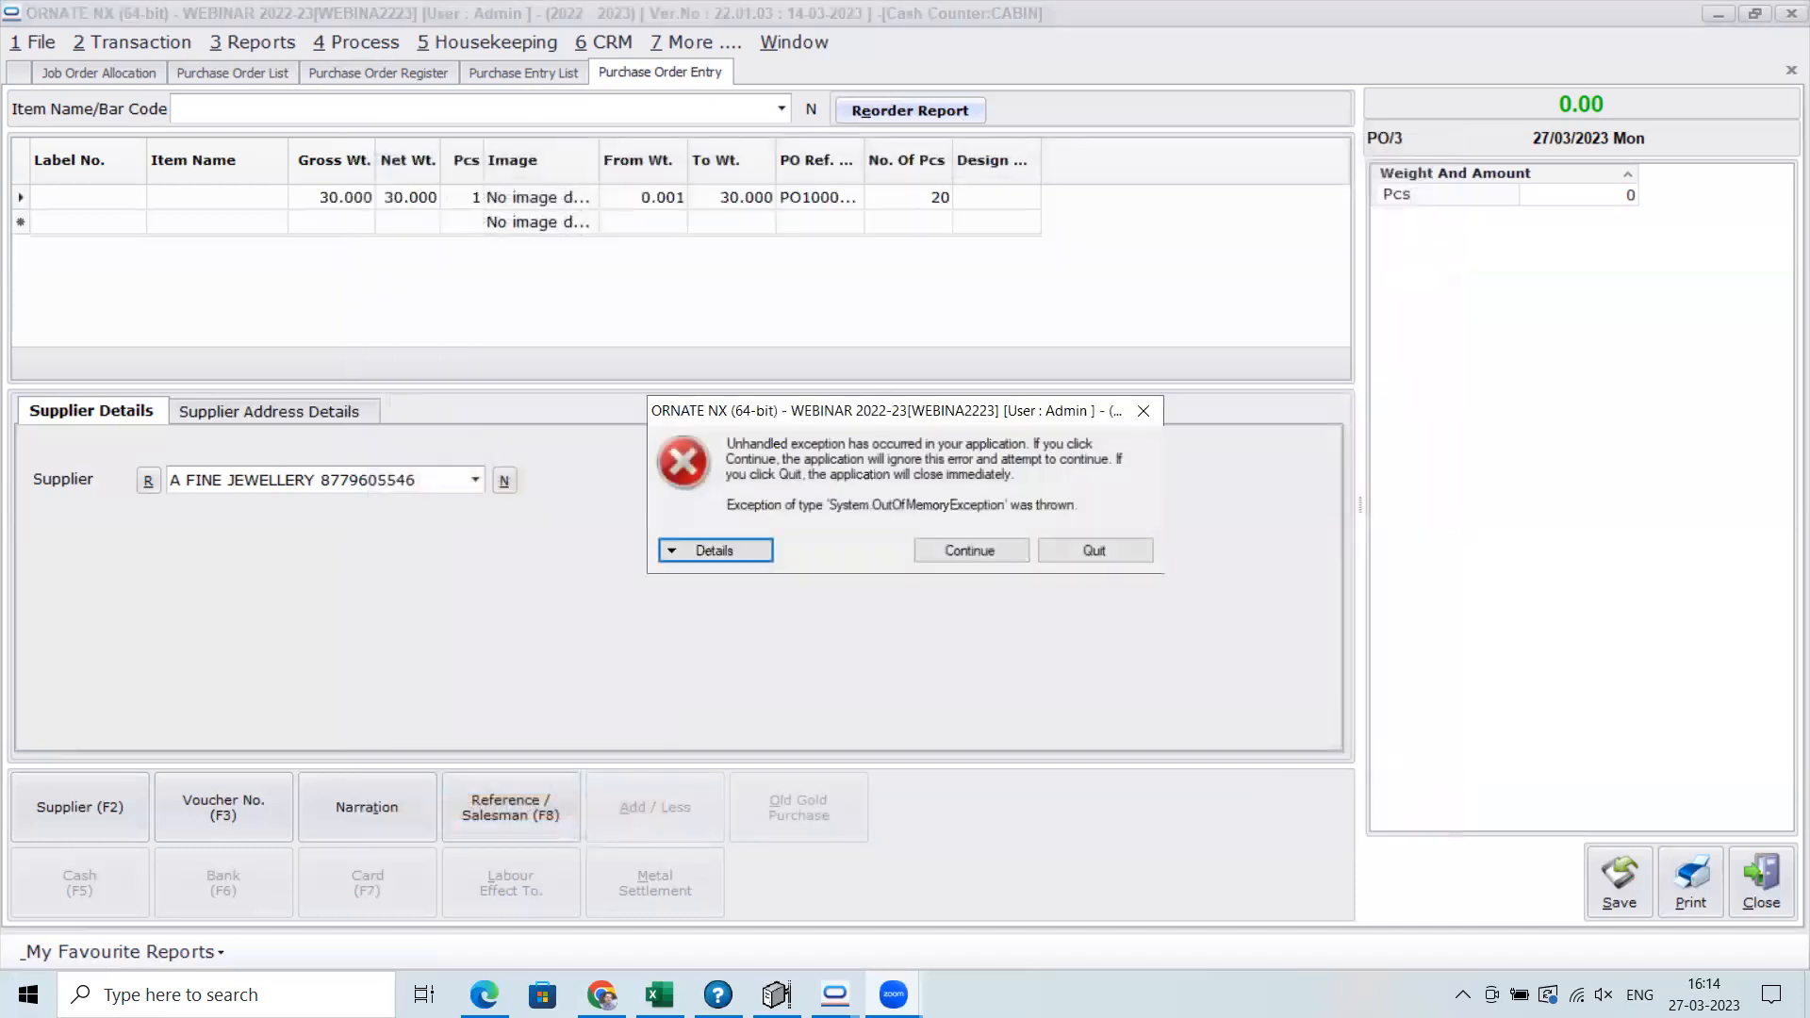
click(954, 553)
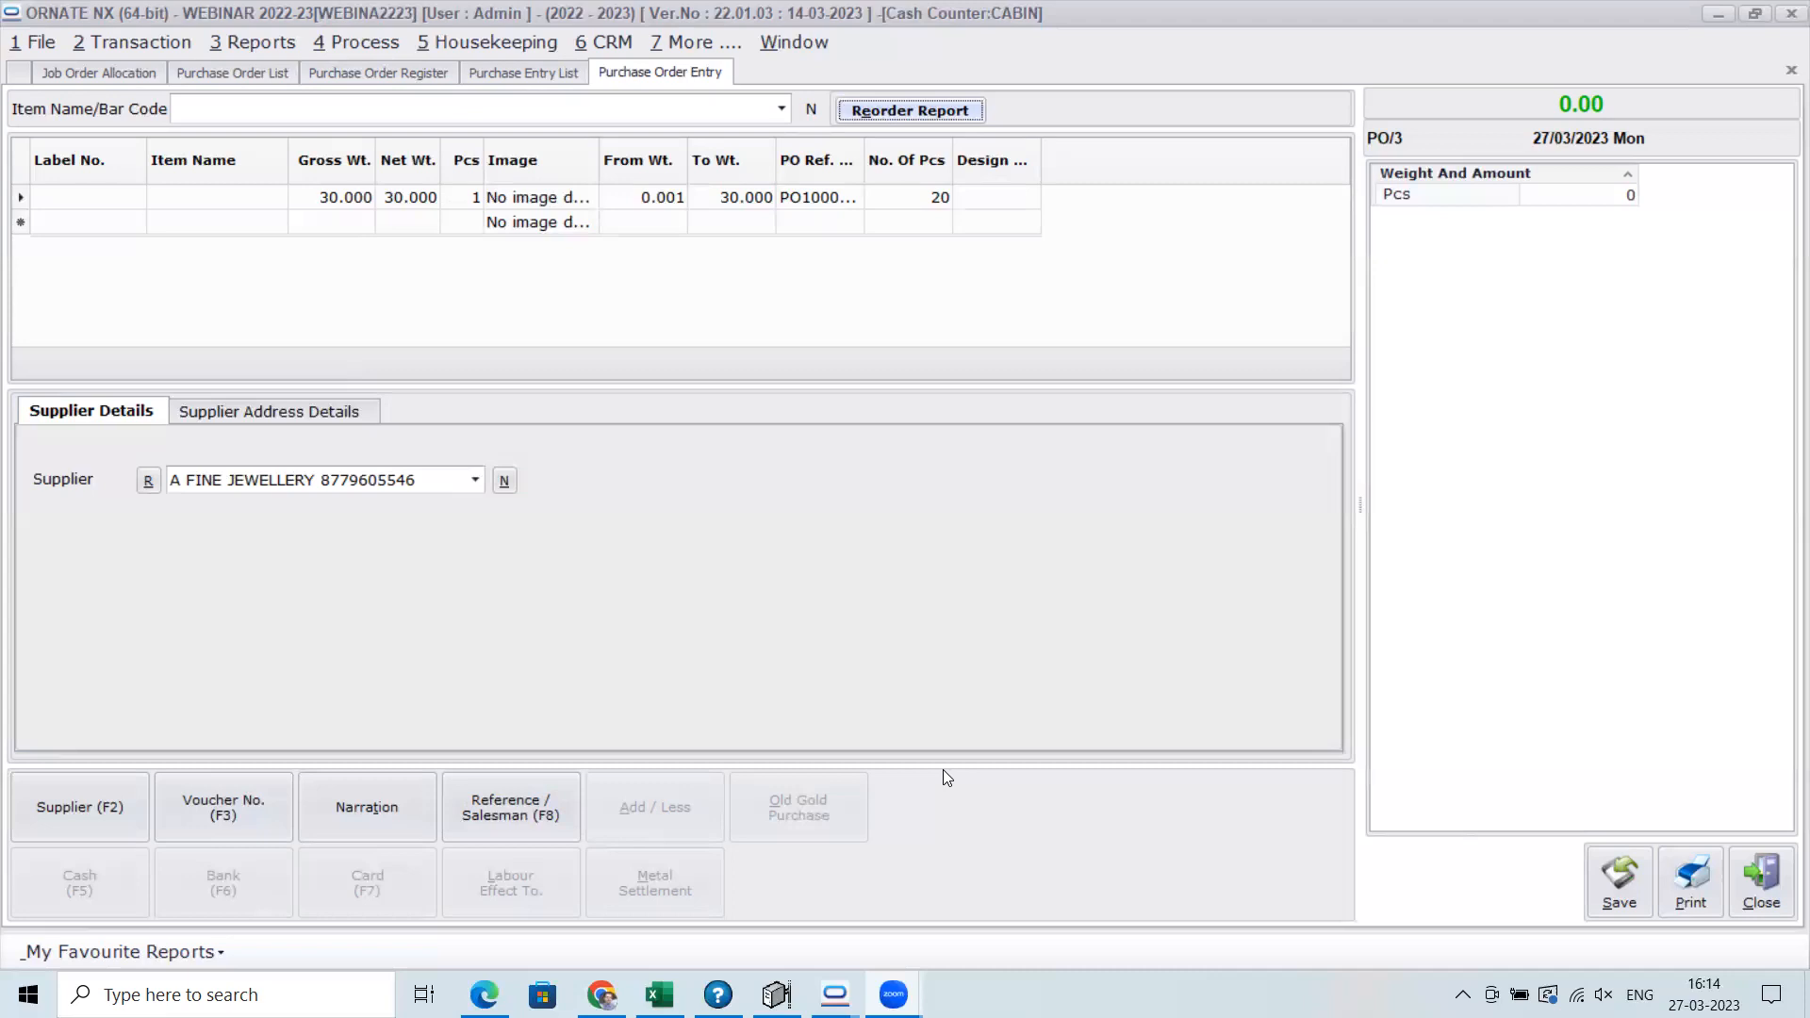
Close the purchase order entry without saving, and review the supplier and item reorder setup in the Daily Reorder Process
click(1767, 886)
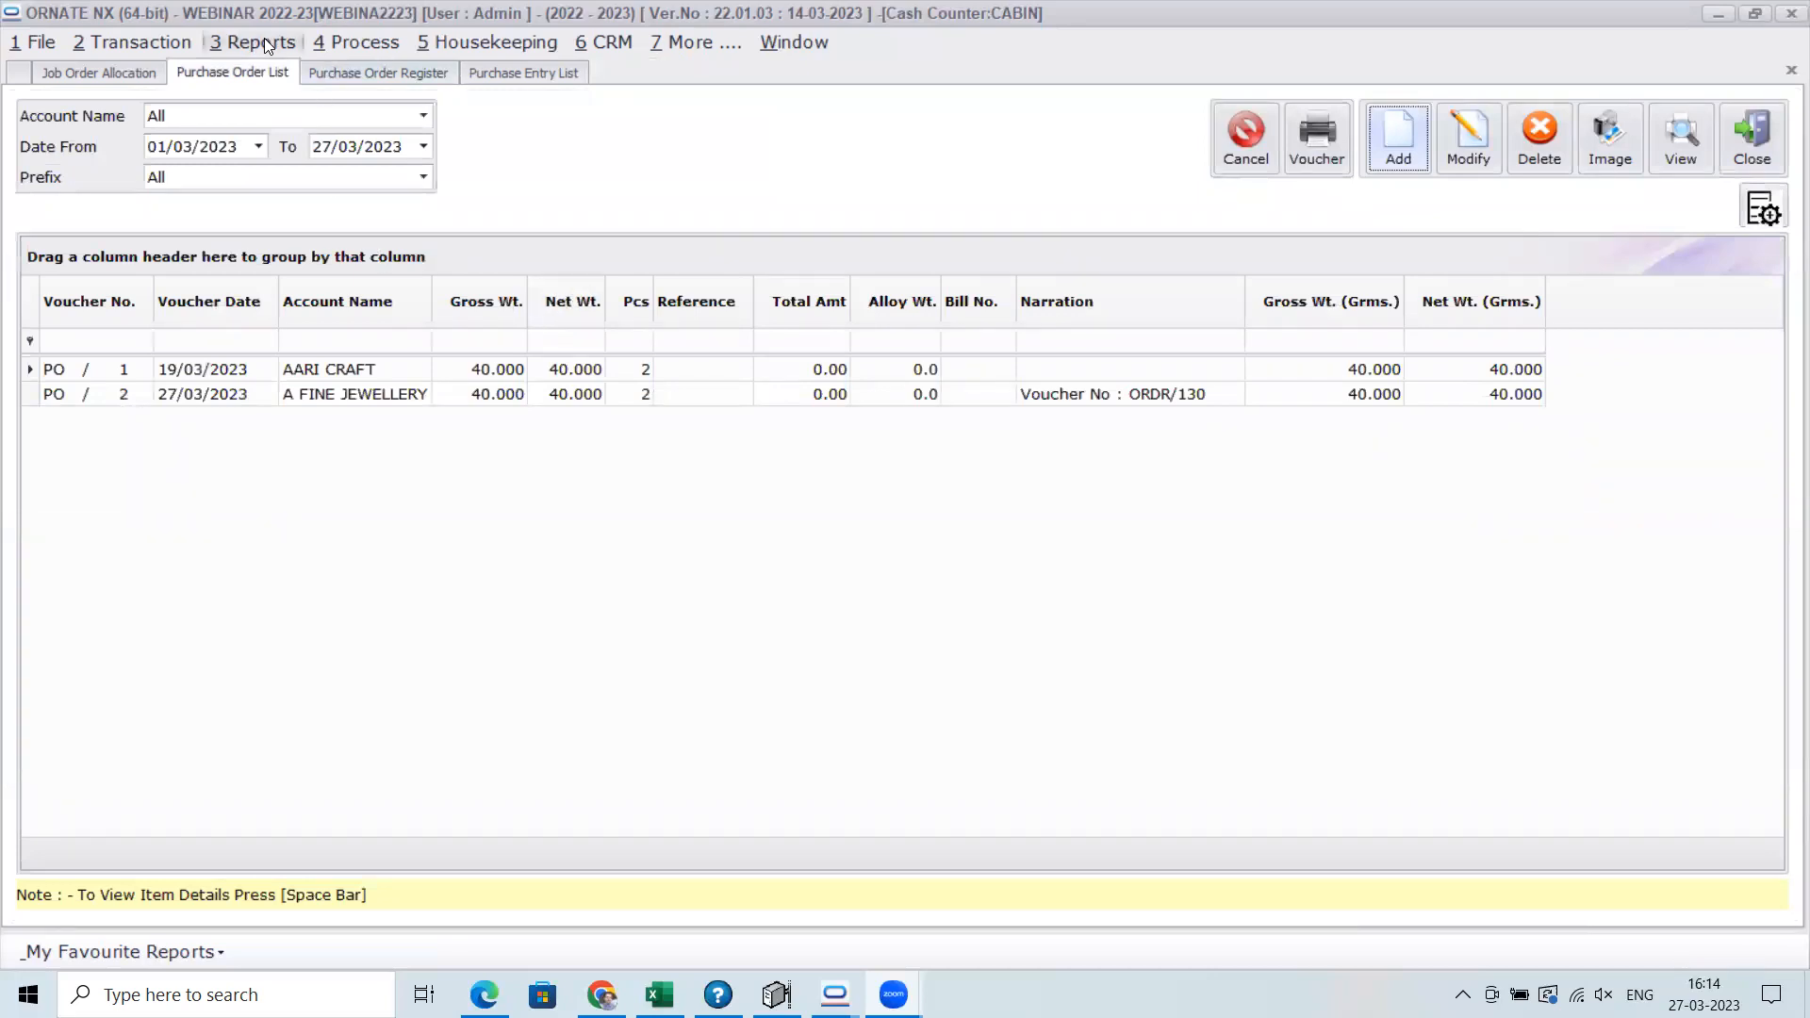
click(349, 42)
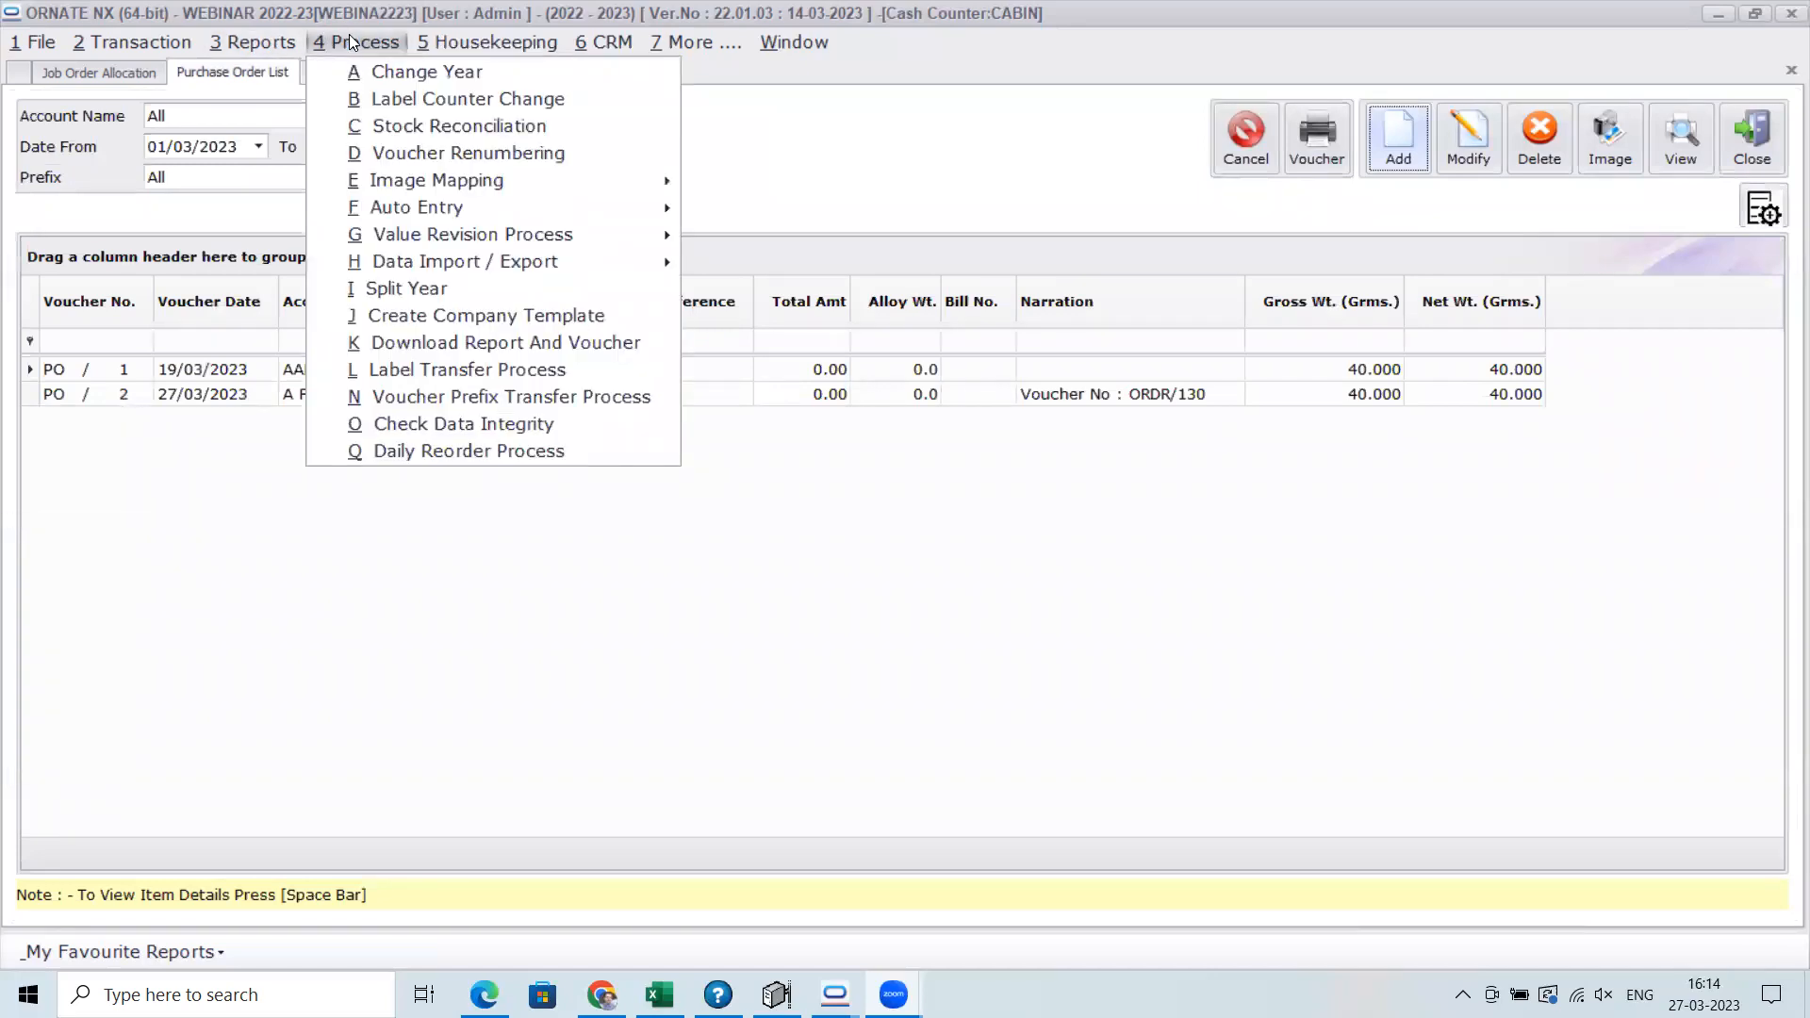
click(520, 451)
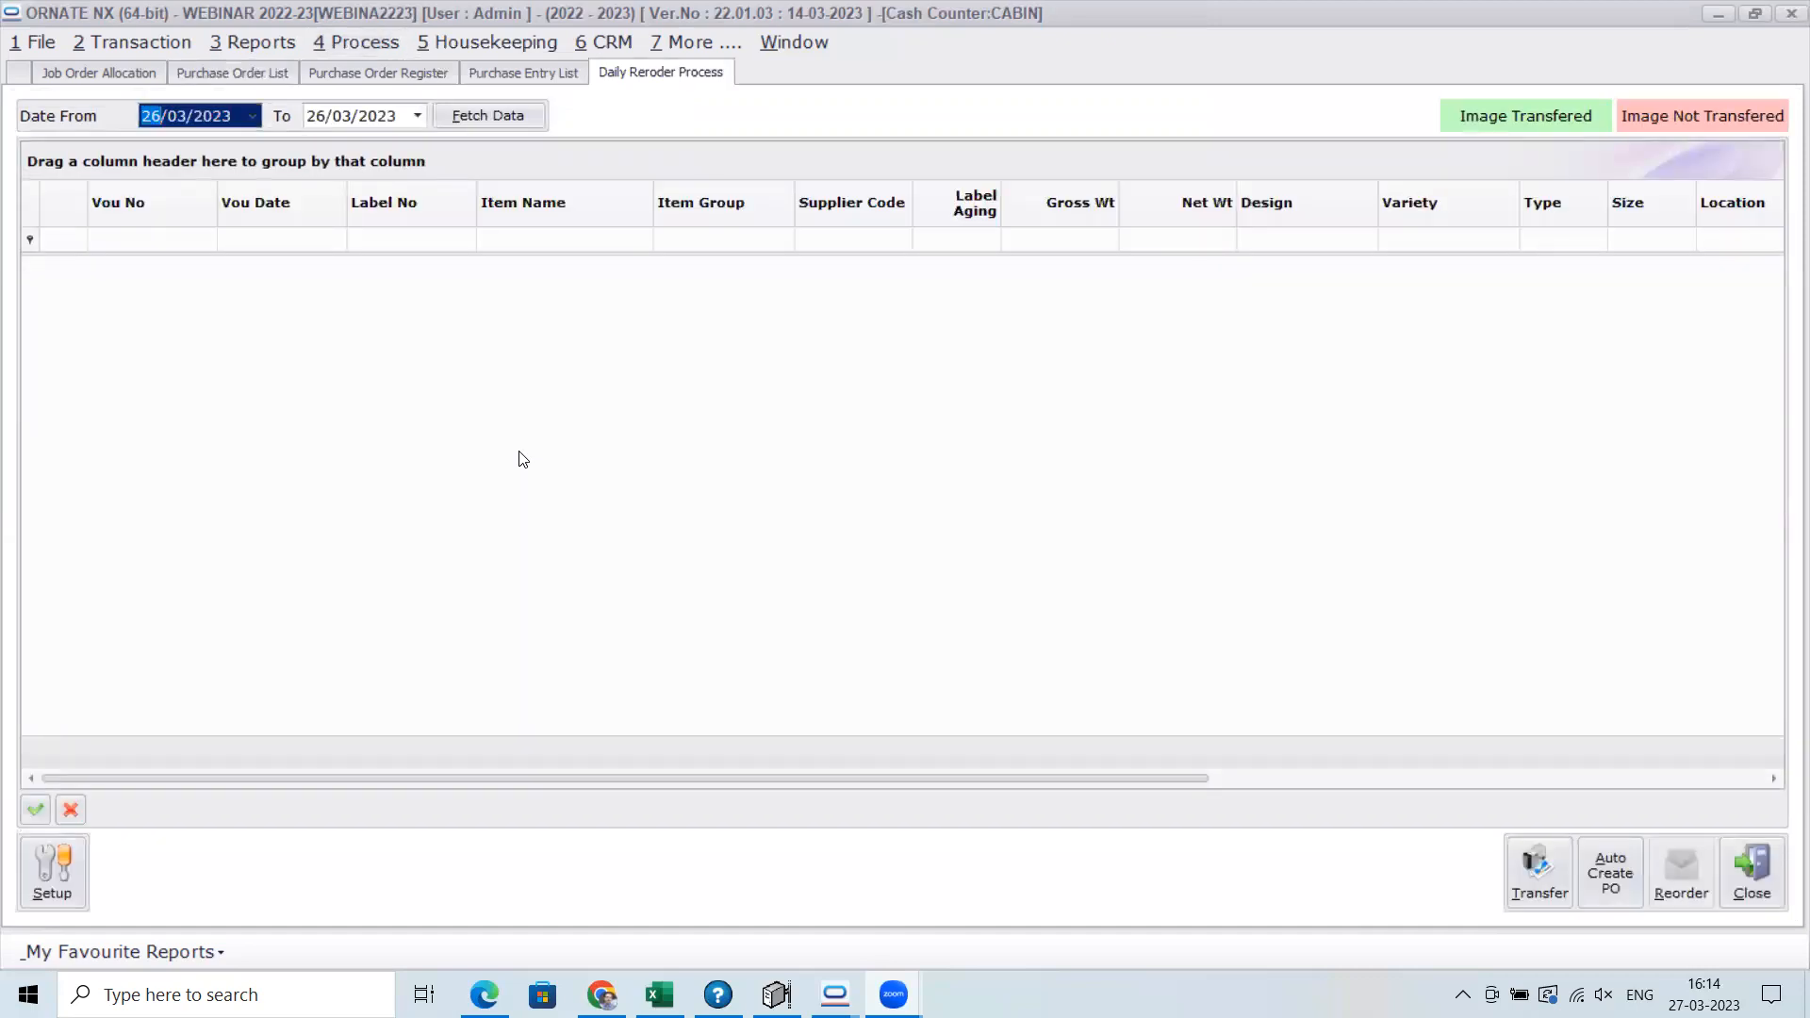
click(60, 877)
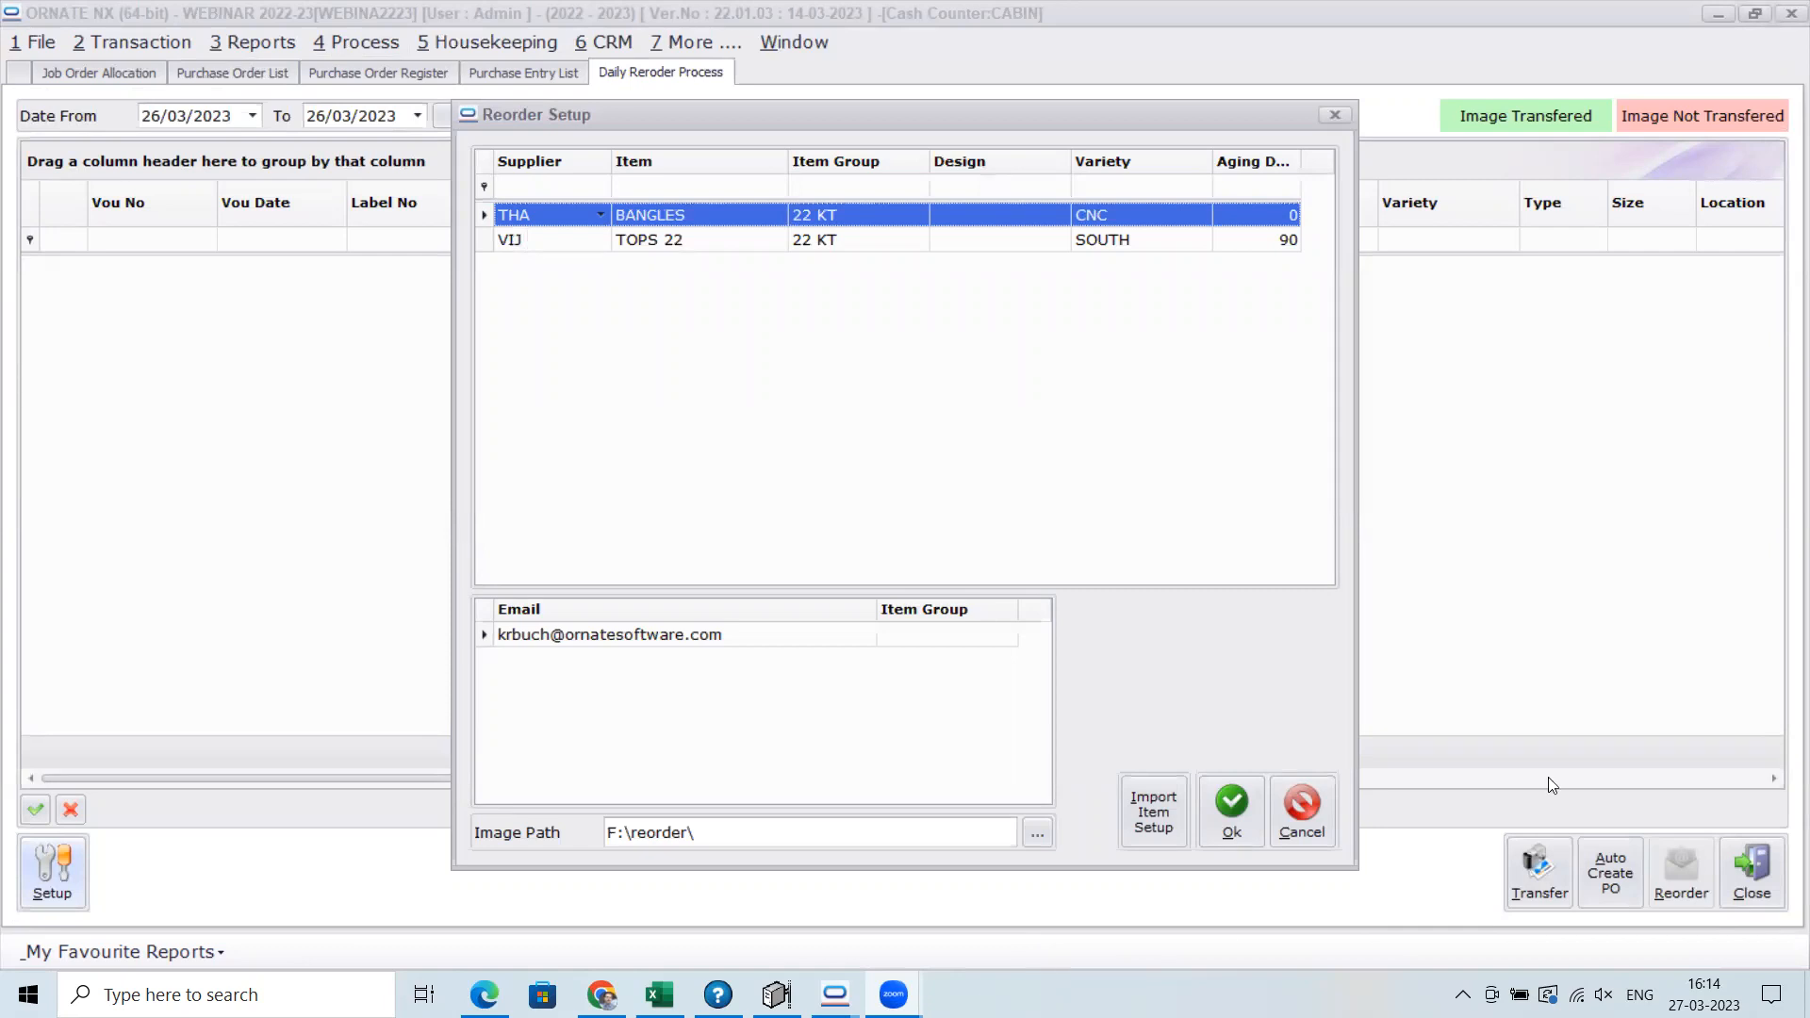
click(1233, 839)
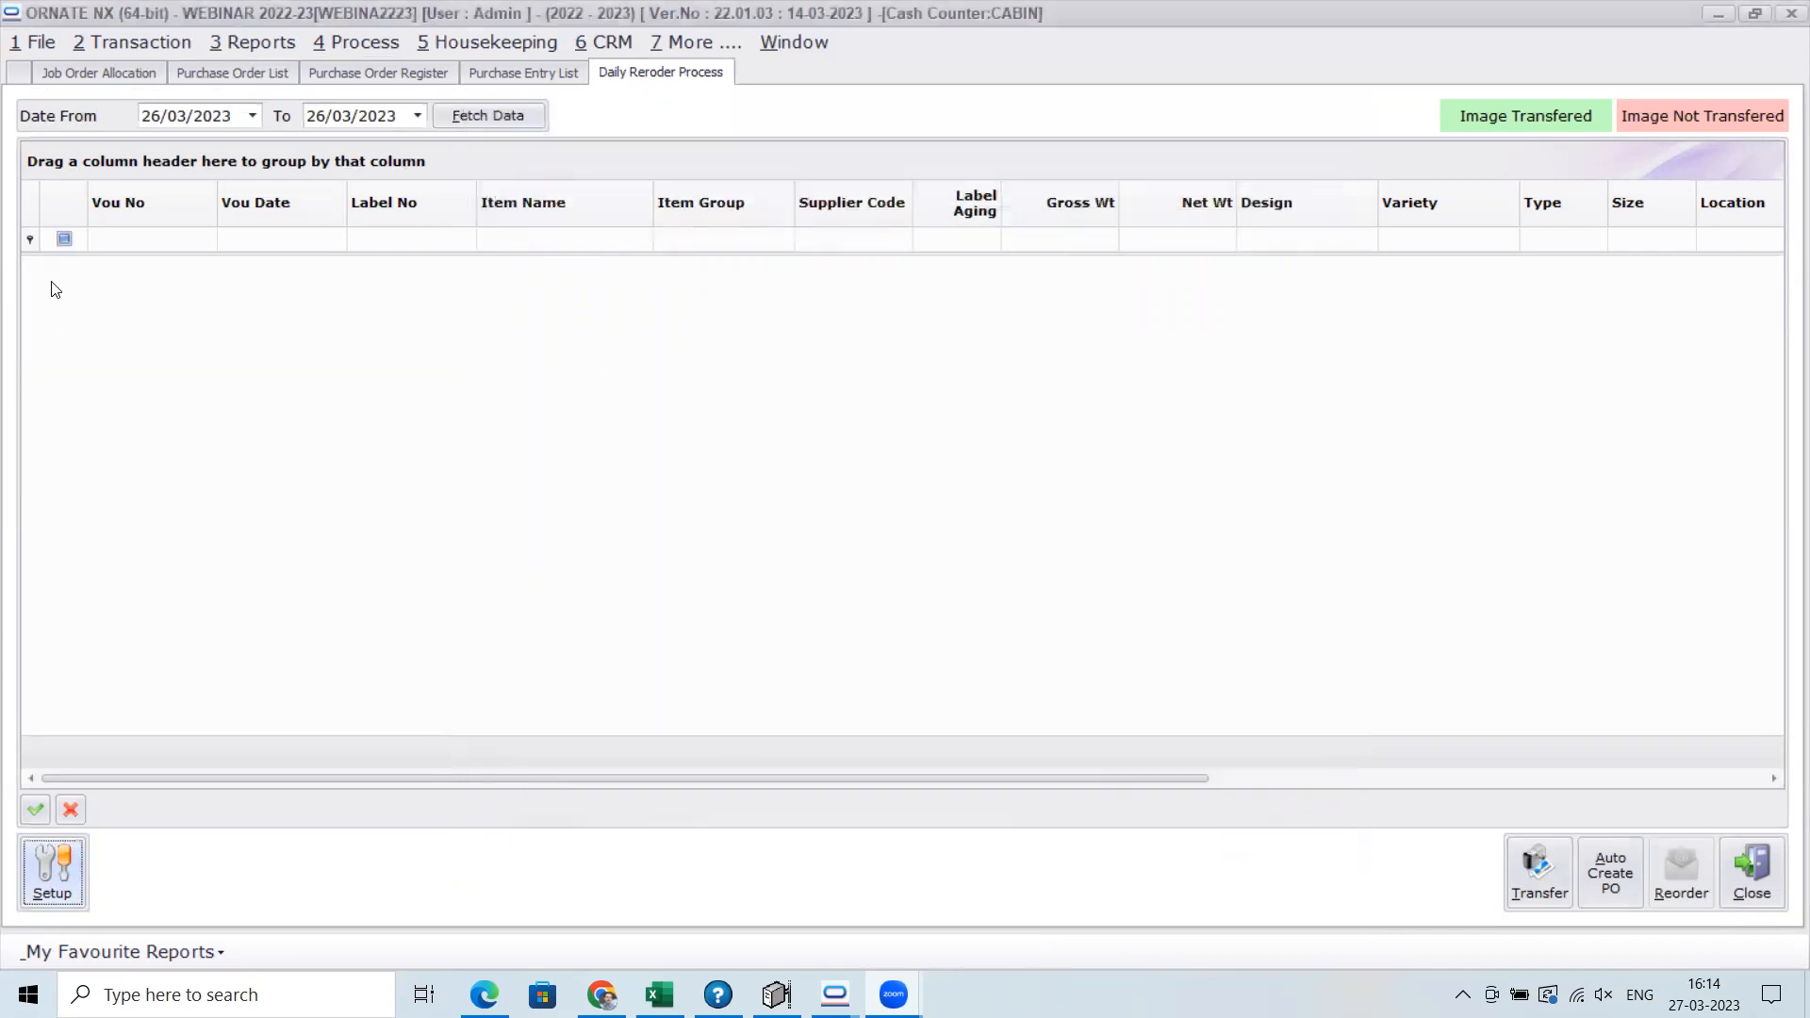
Fetch the daily reorder data with the start date set to 01/04/2022 and the end date left at 26/03/2023
click(151, 117)
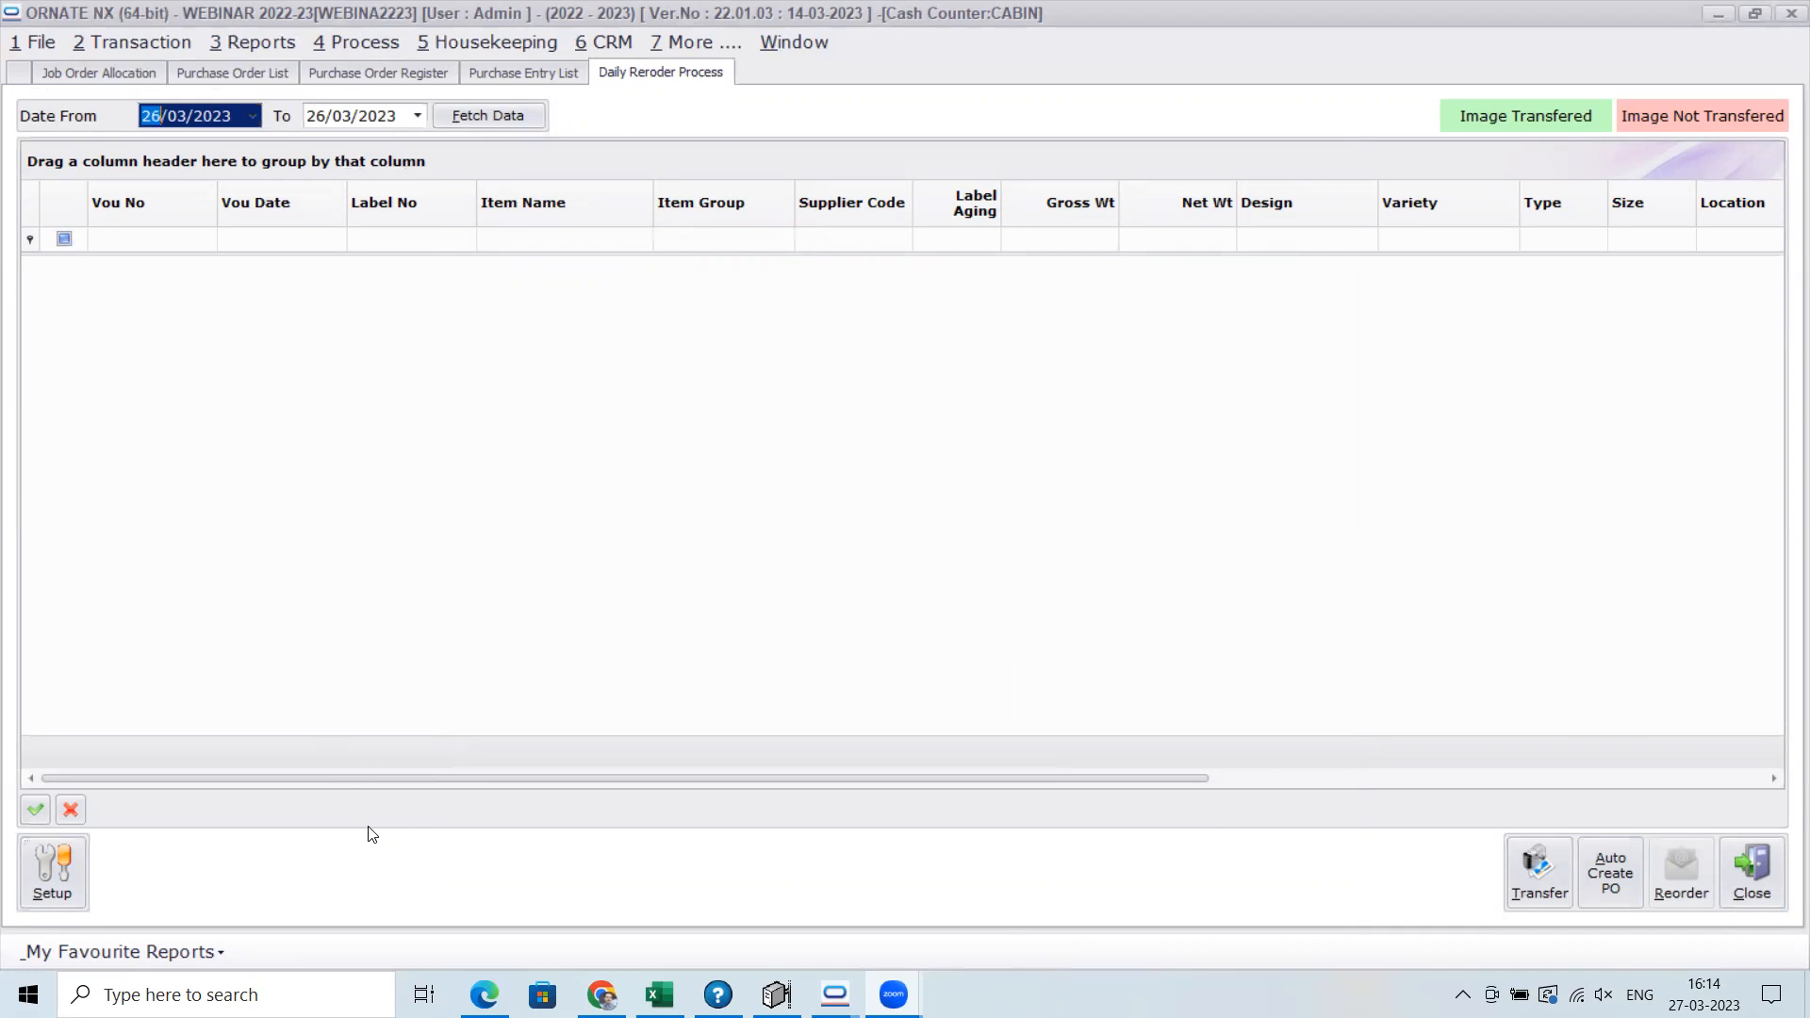
text(01/04/2022)
key(Tab)
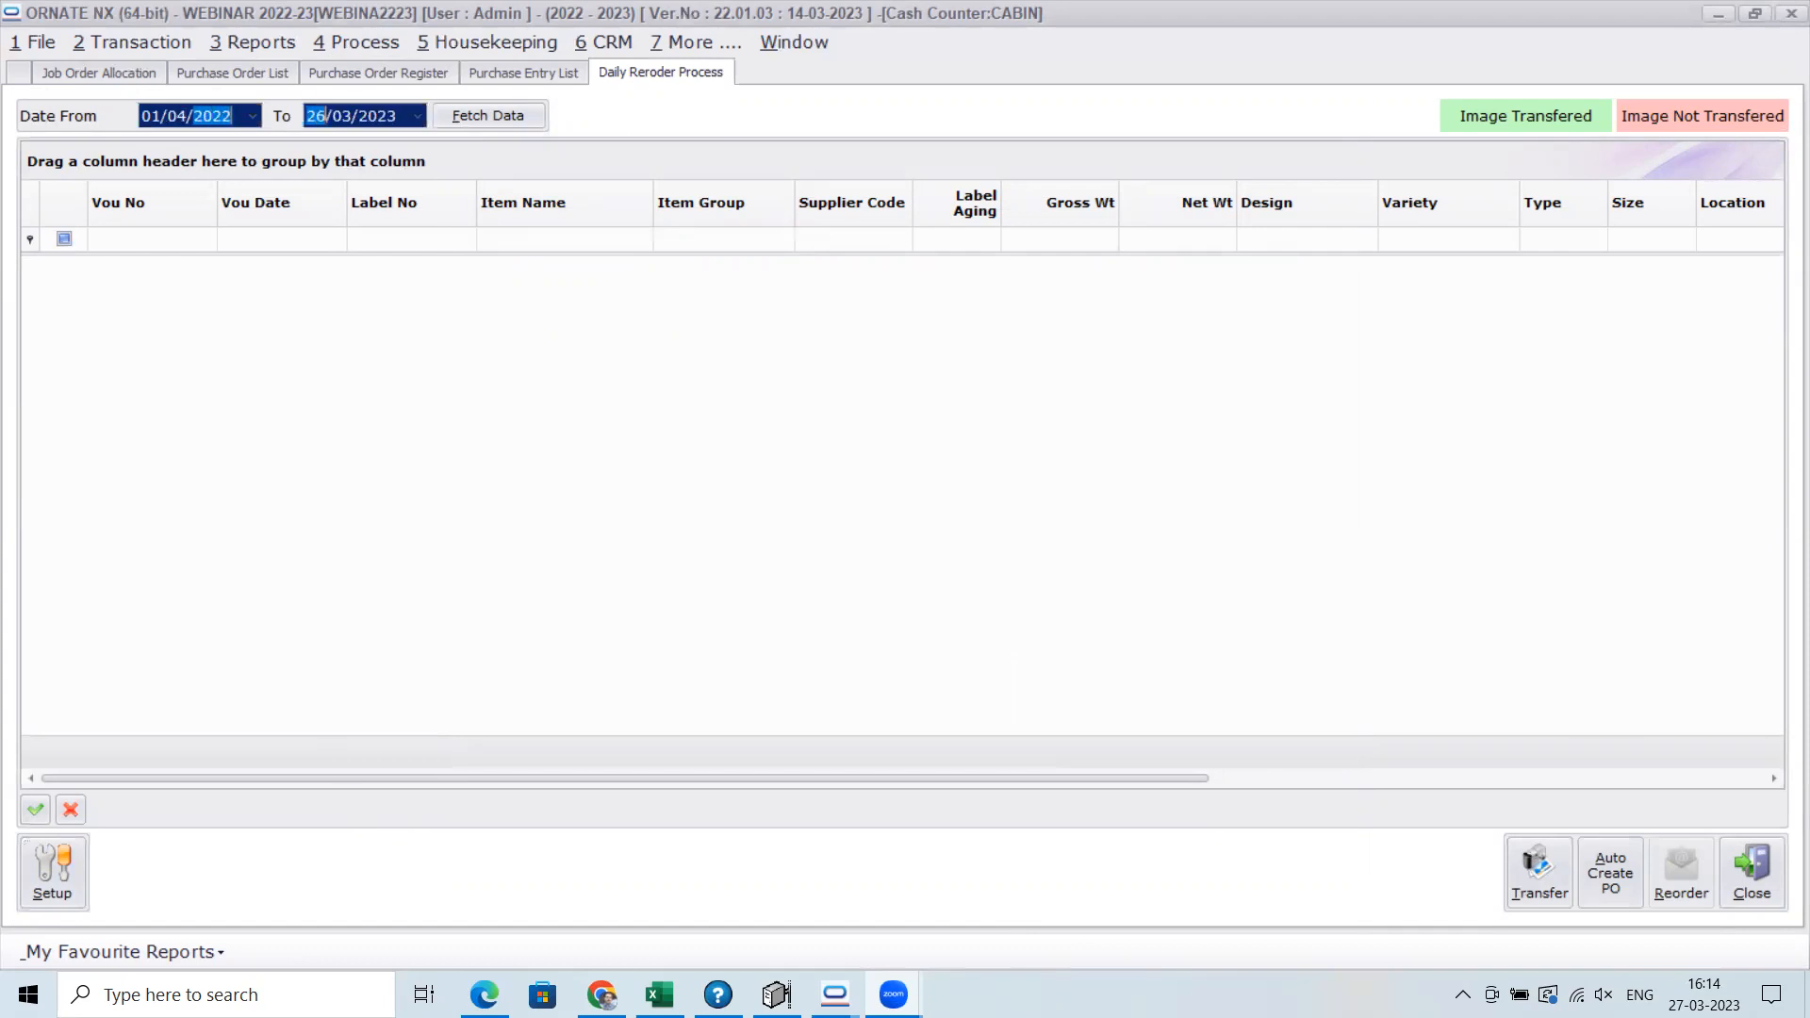
click(523, 114)
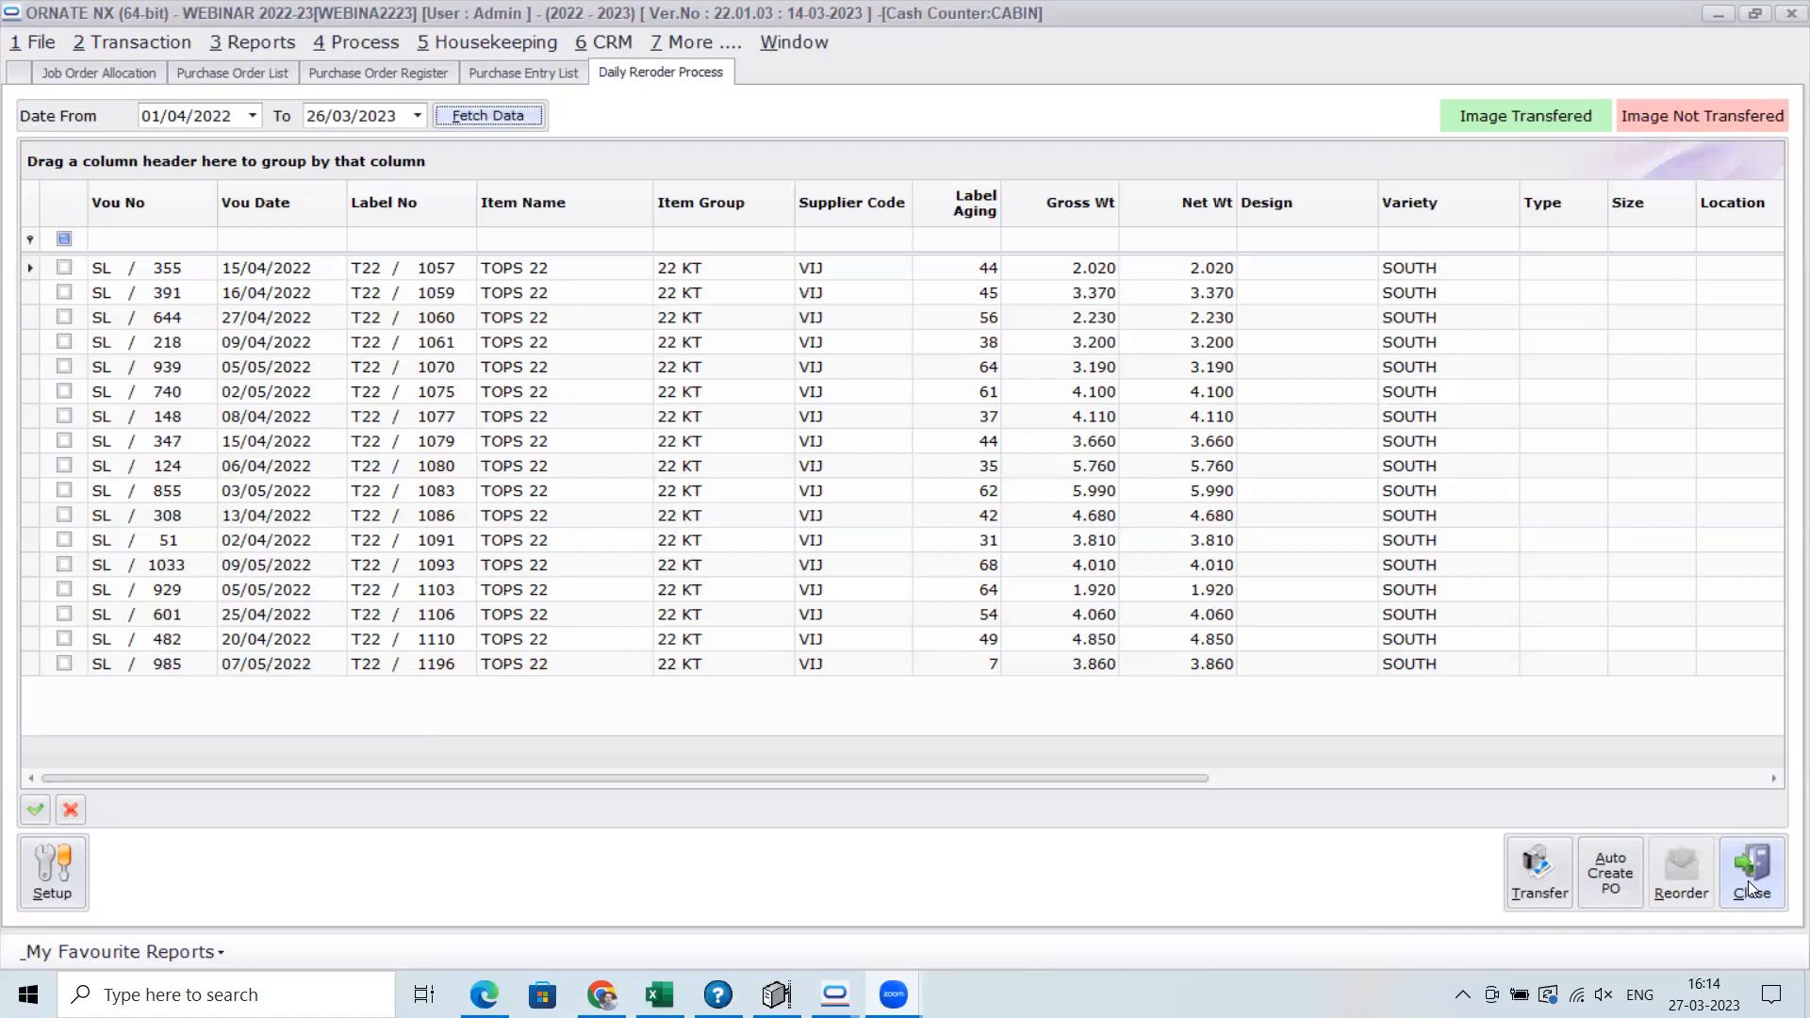
Try to open the BIS Setup of the Business Intelligence Service
click(698, 49)
mouse_move(716, 71)
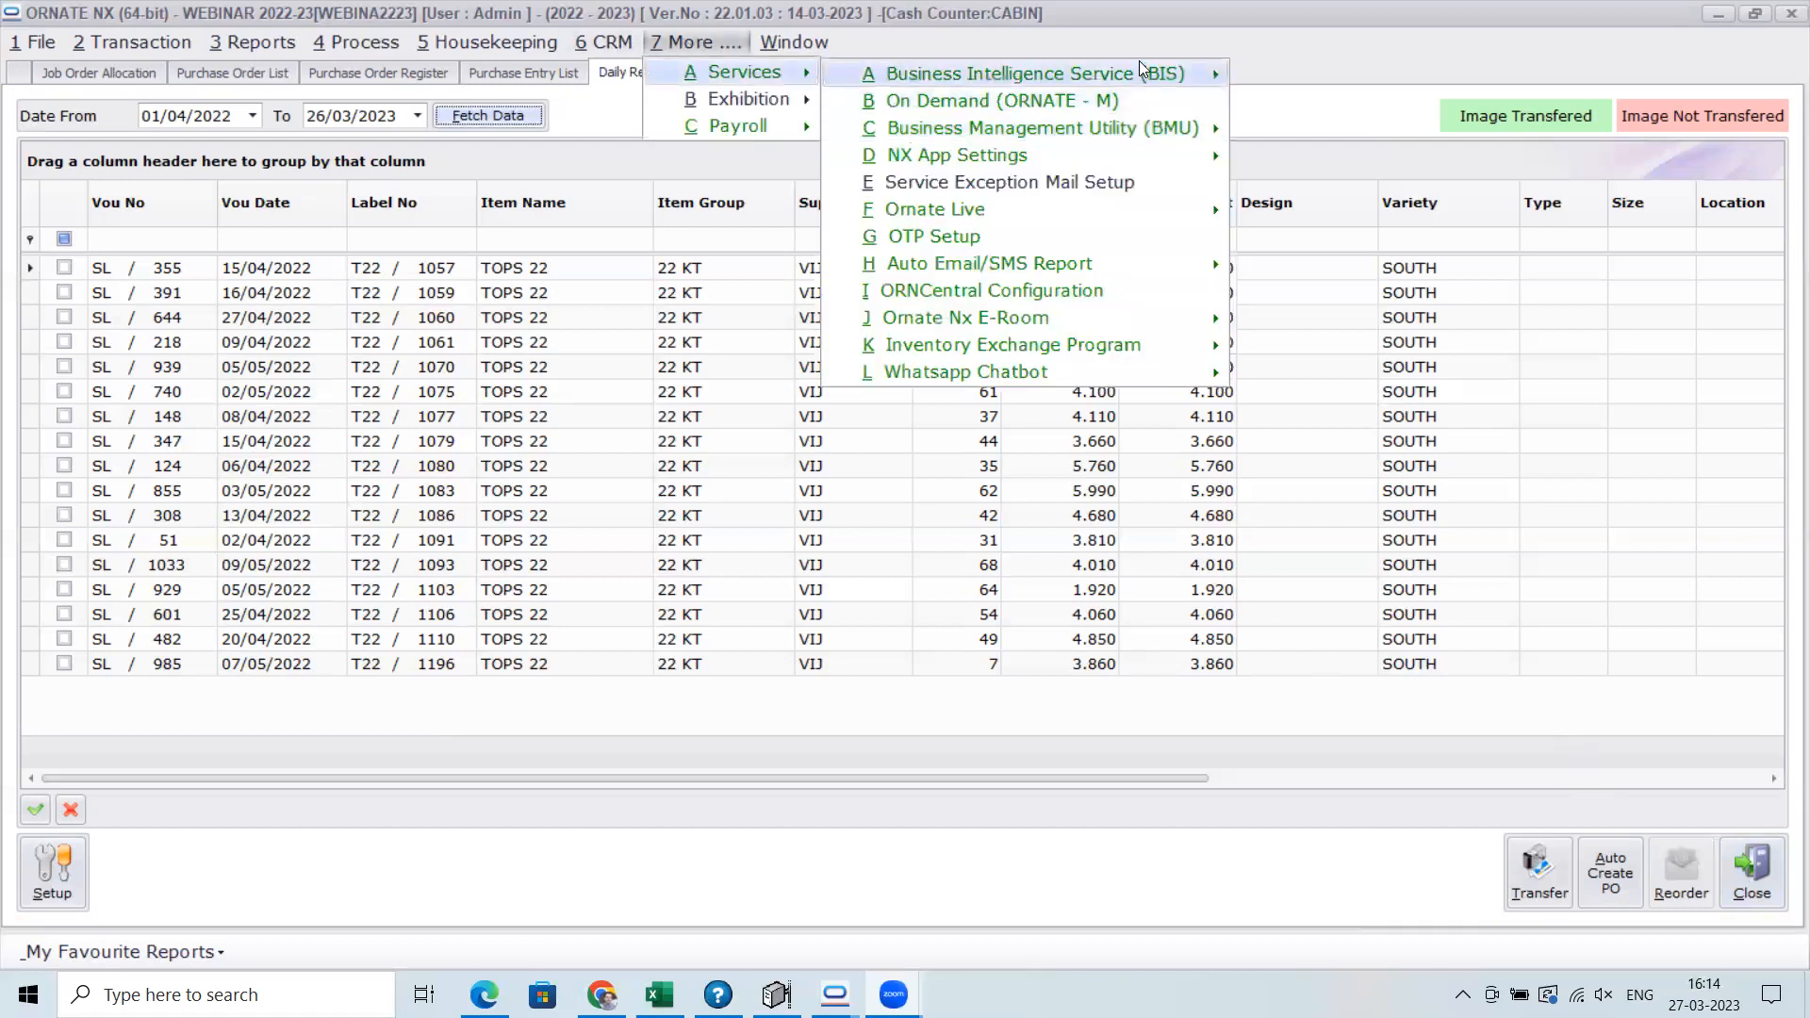
mouse_move(1144, 74)
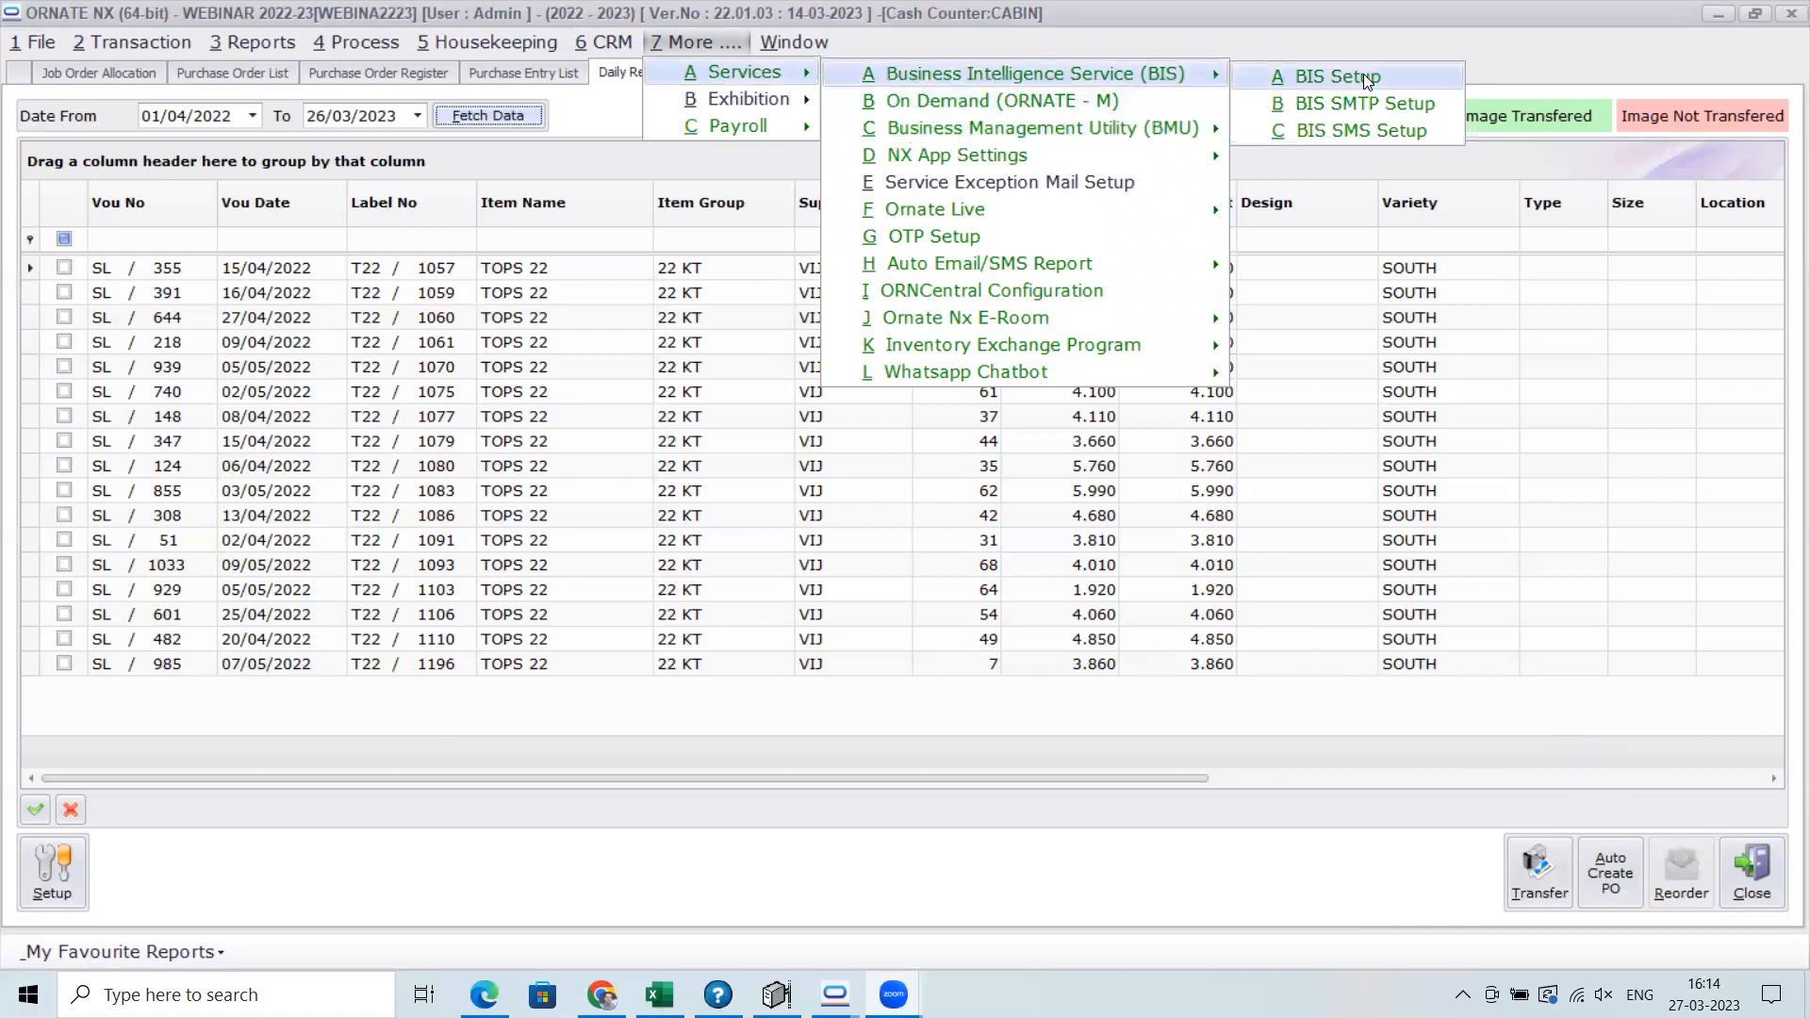
click(1363, 73)
click(979, 545)
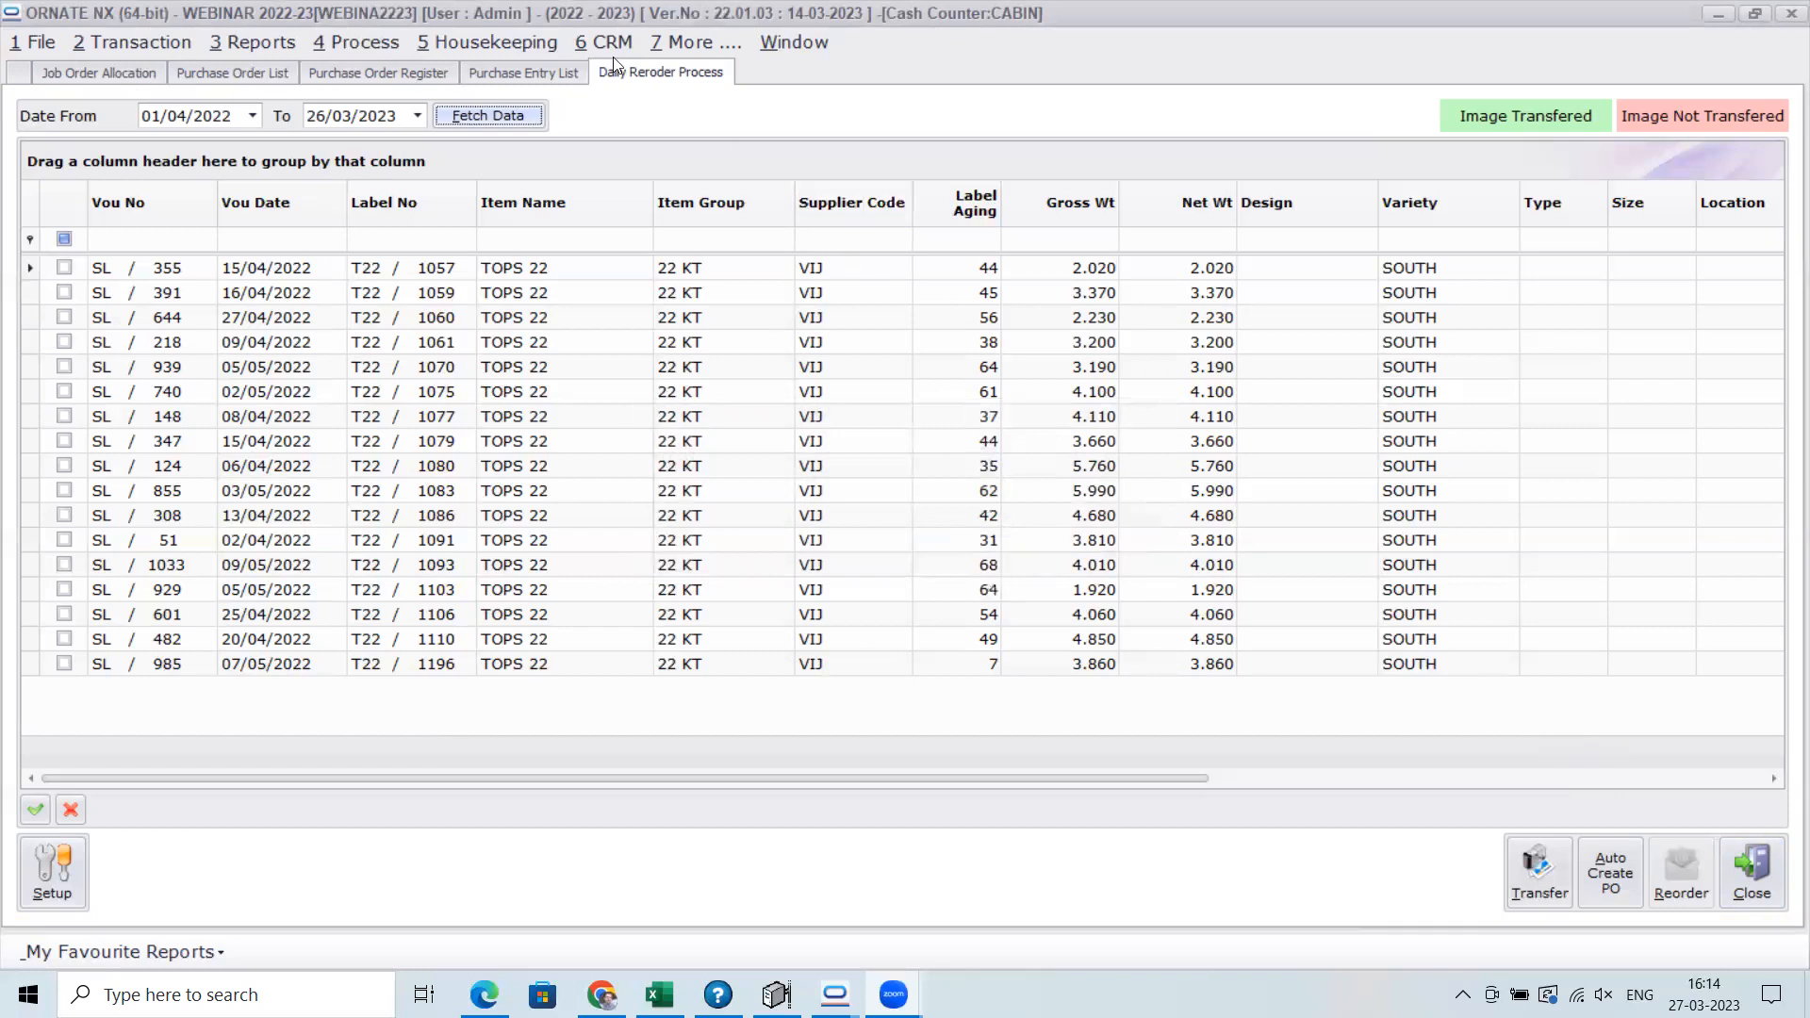
click(732, 55)
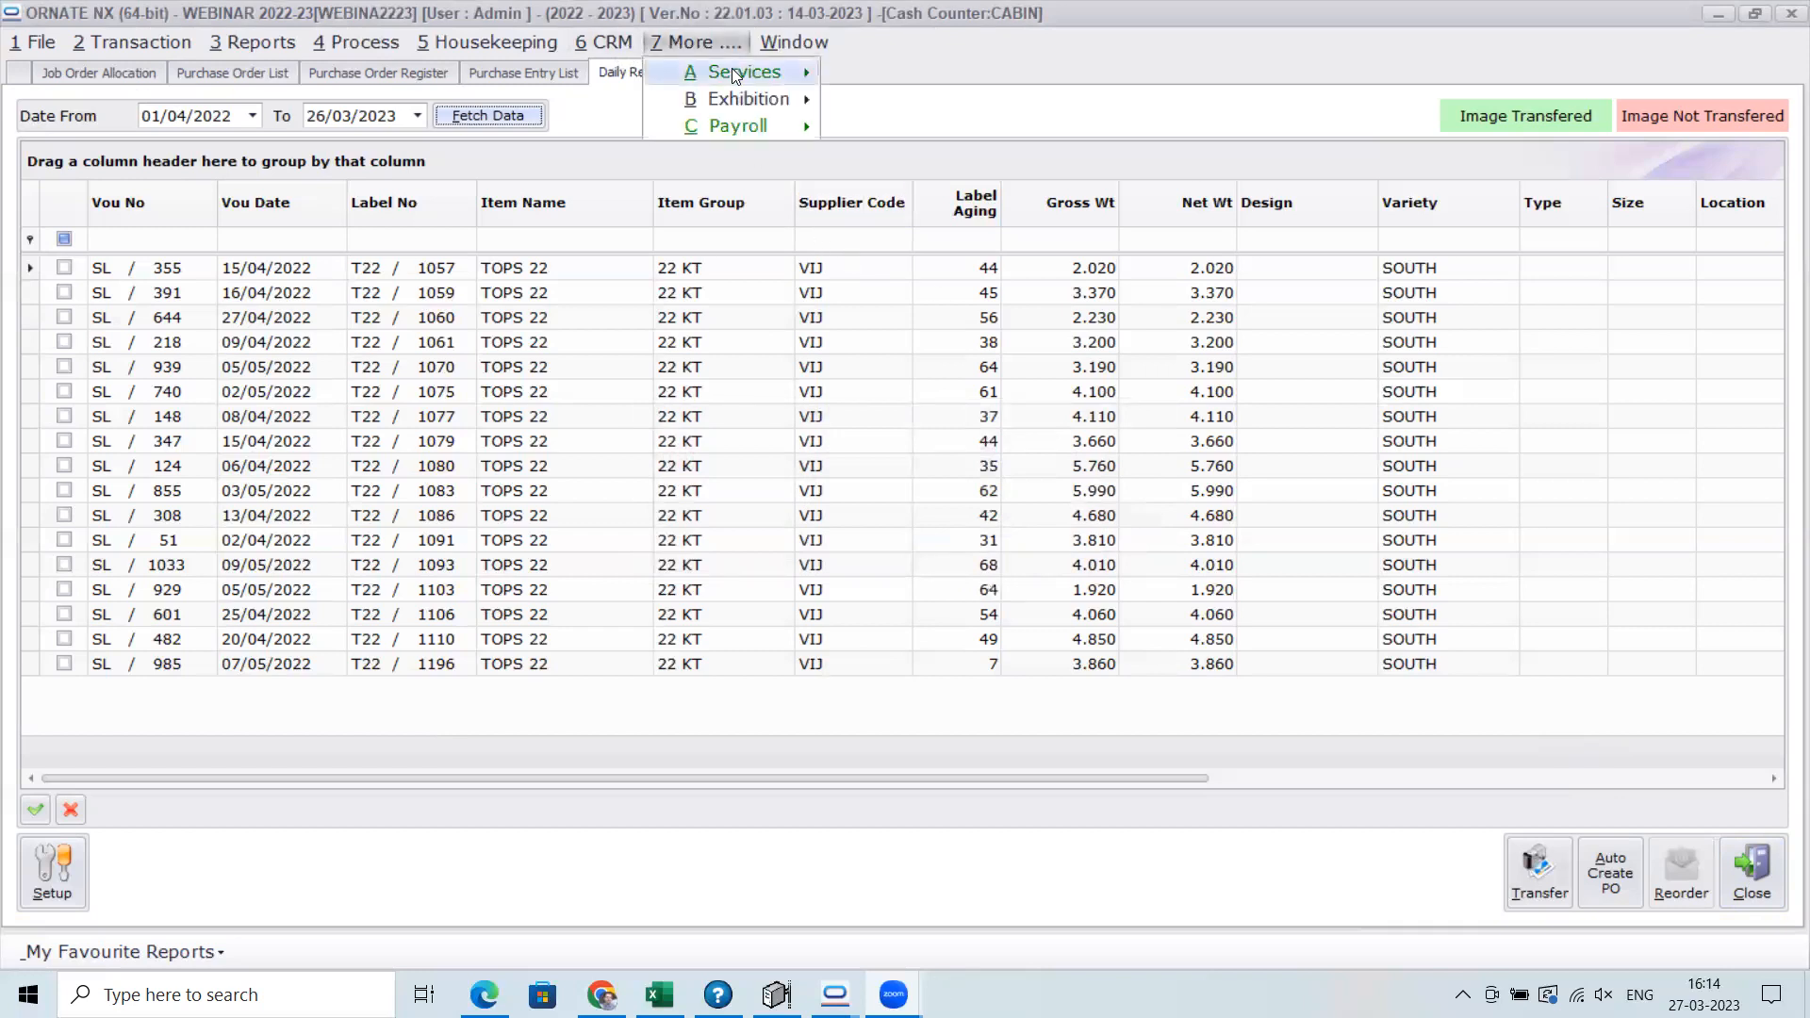
mouse_move(731, 68)
mouse_move(920, 78)
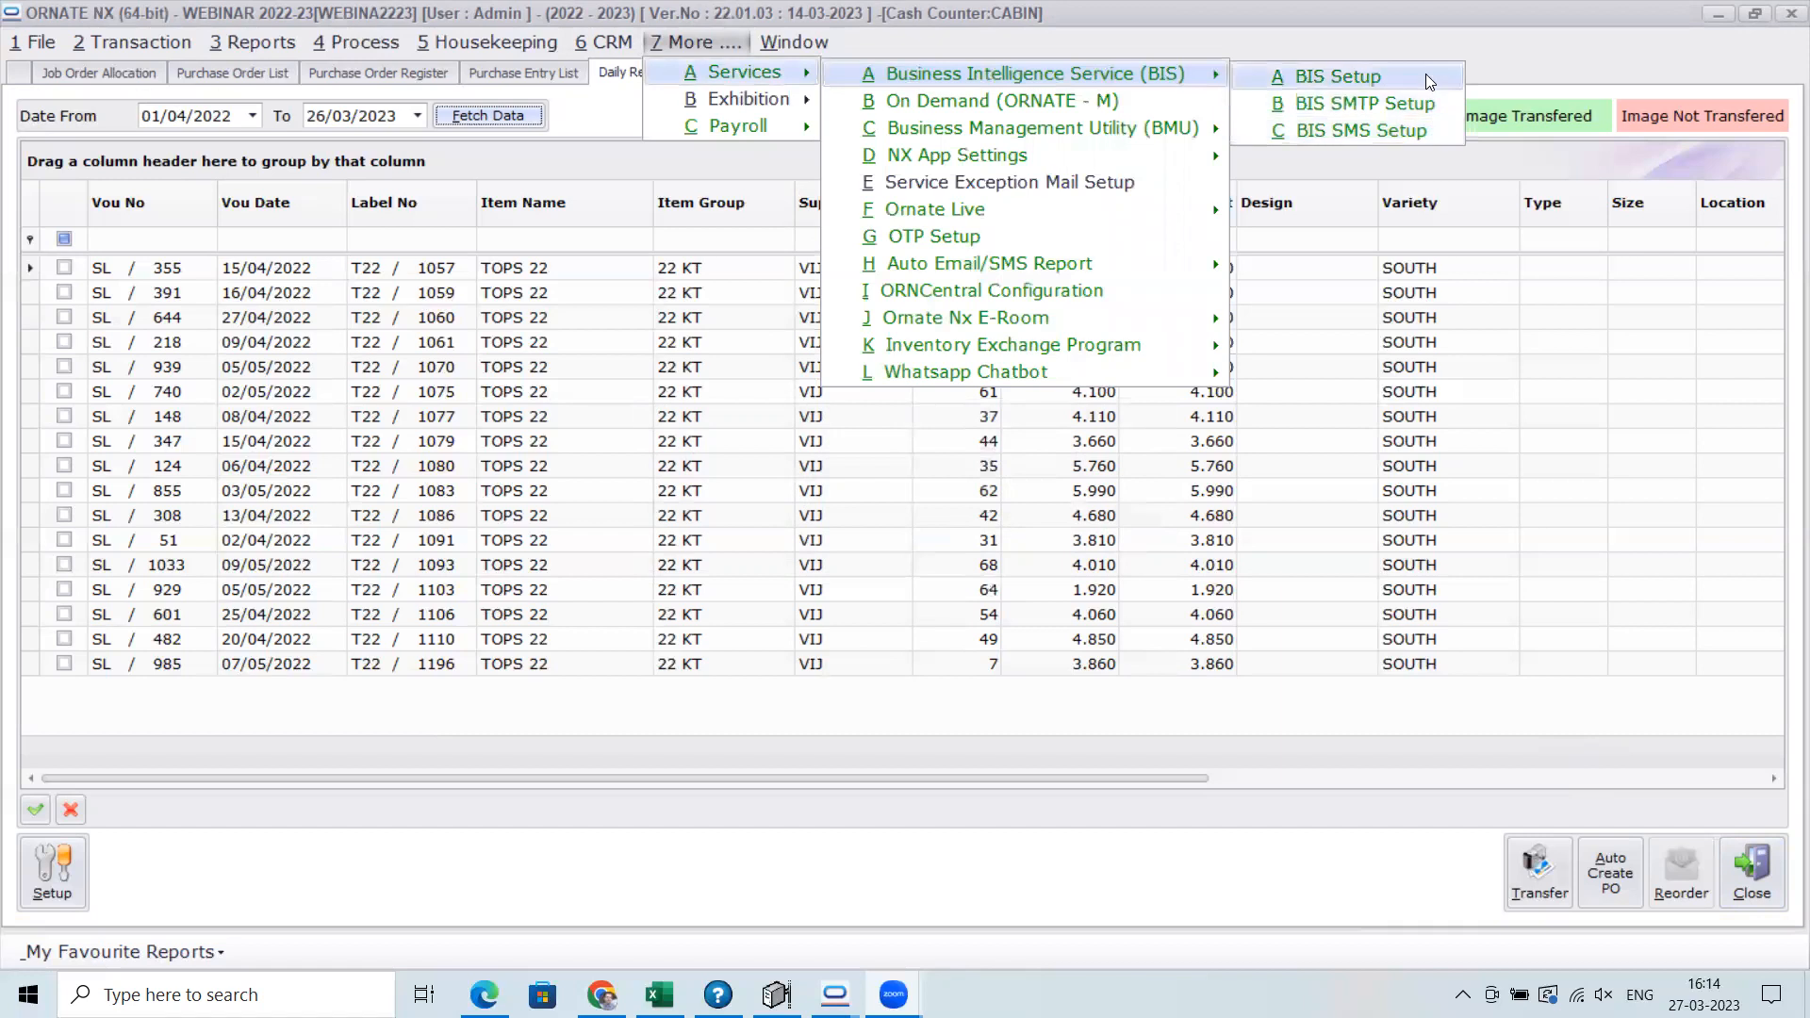
click(1431, 78)
click(988, 553)
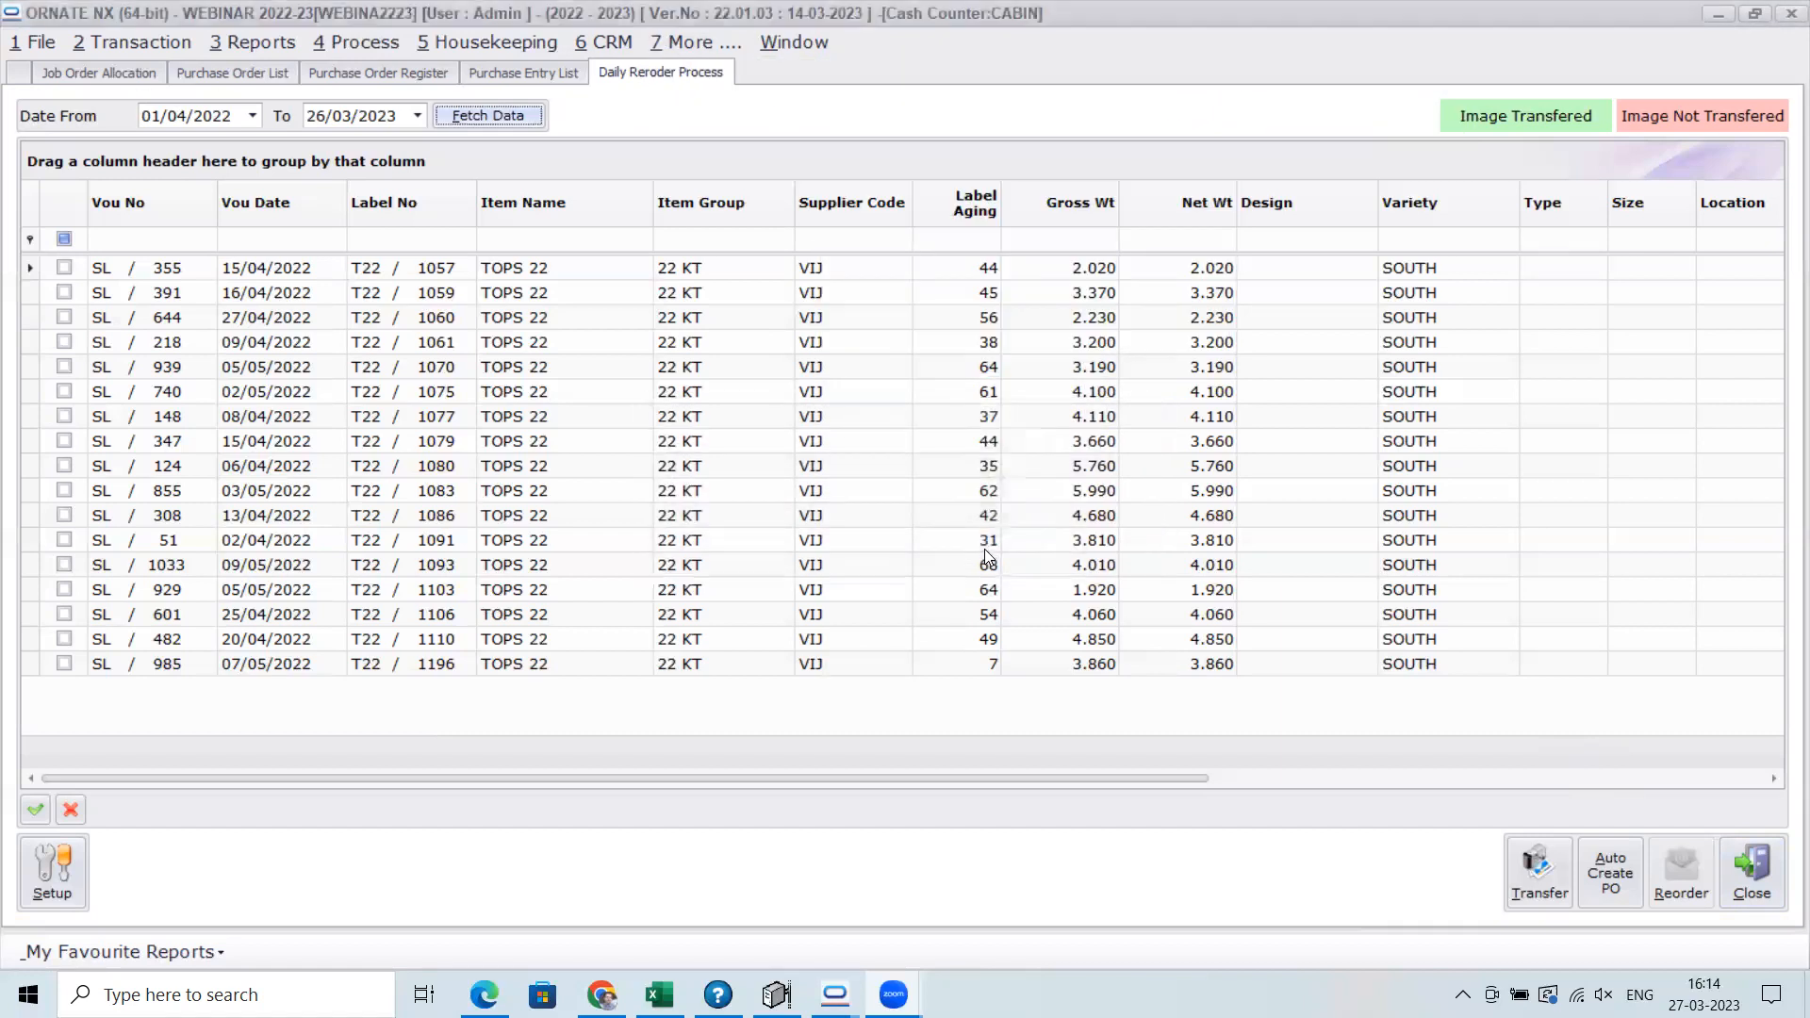
Close the Daily Reorder Process and all the remaining open purchase and job order windows
click(1759, 883)
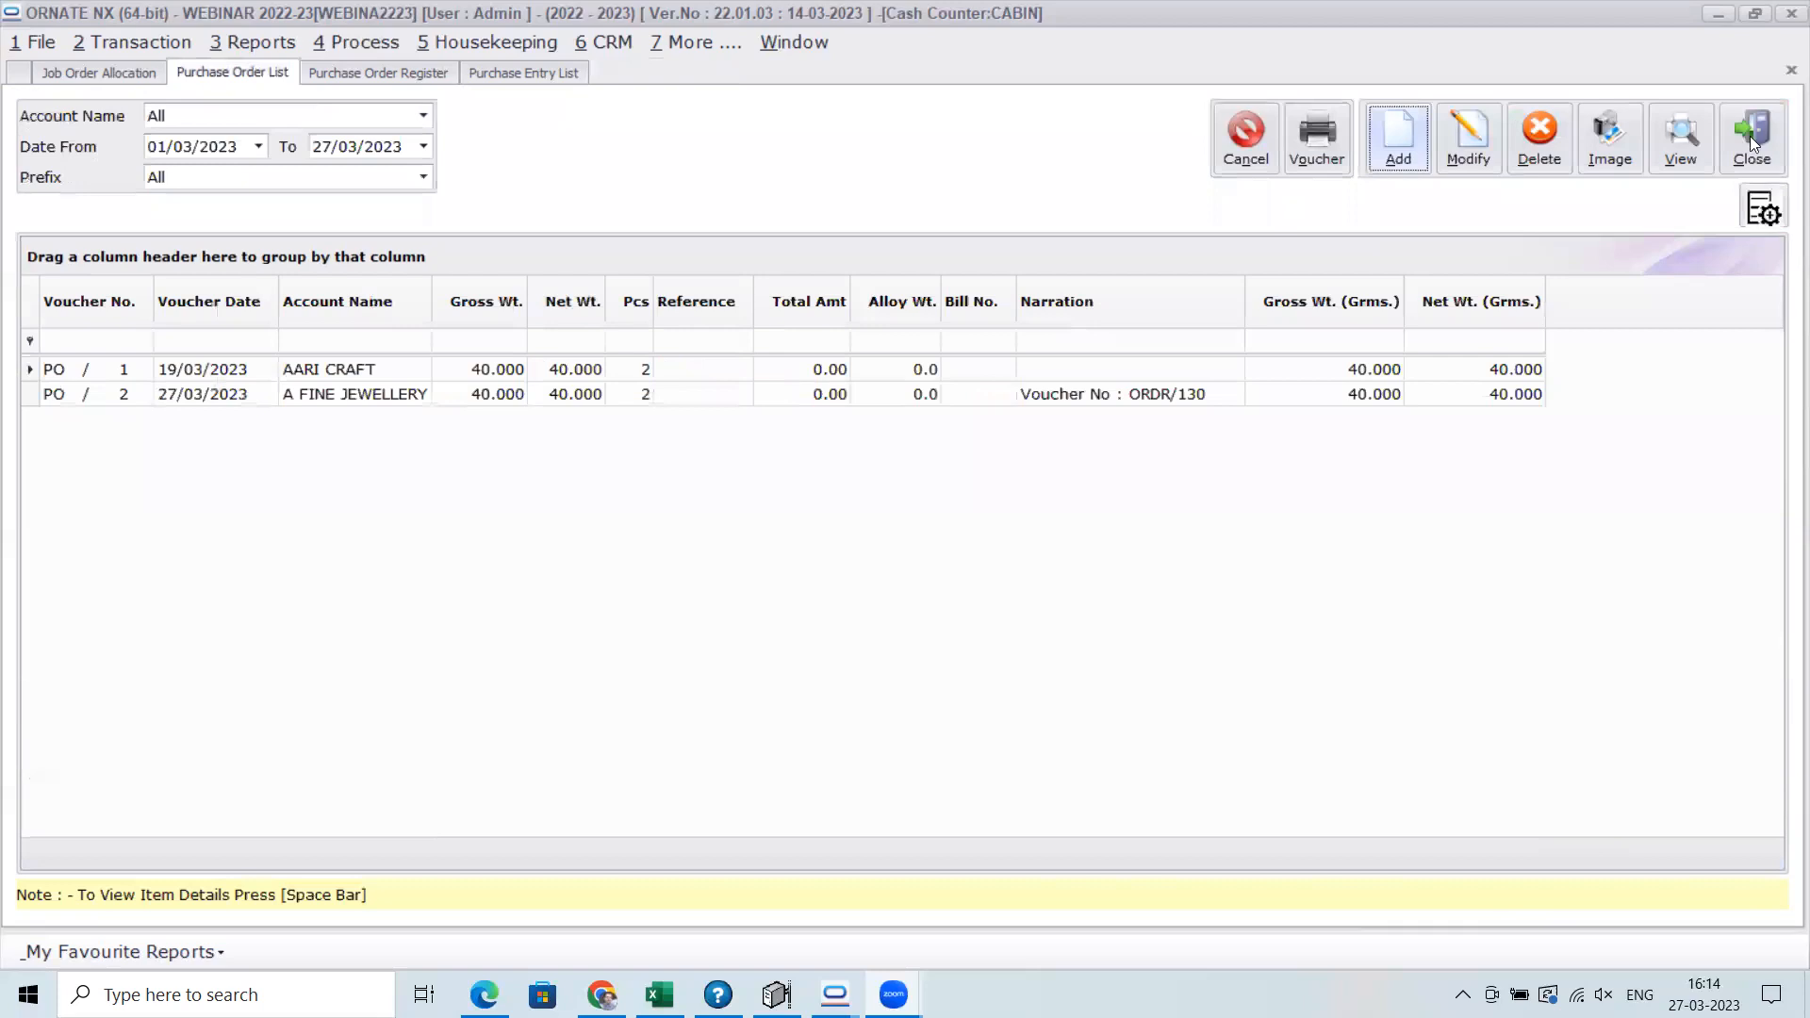
click(1748, 132)
click(1742, 156)
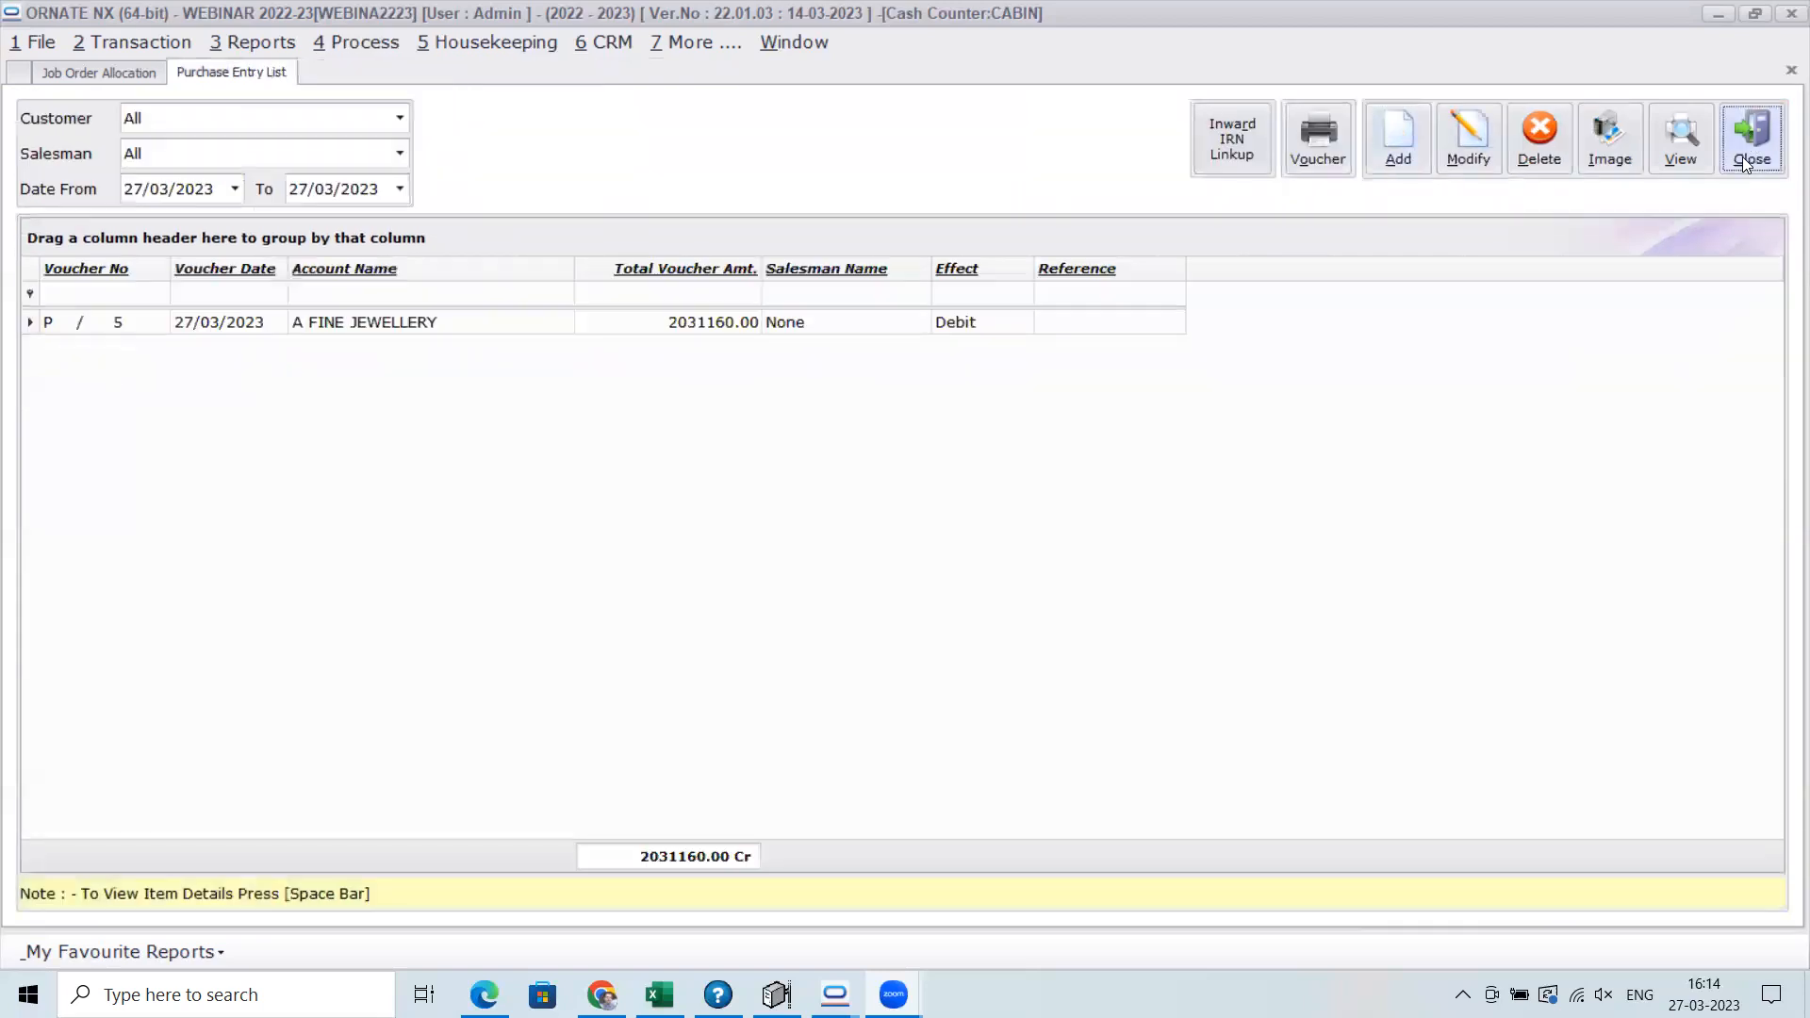
click(1742, 156)
click(1769, 884)
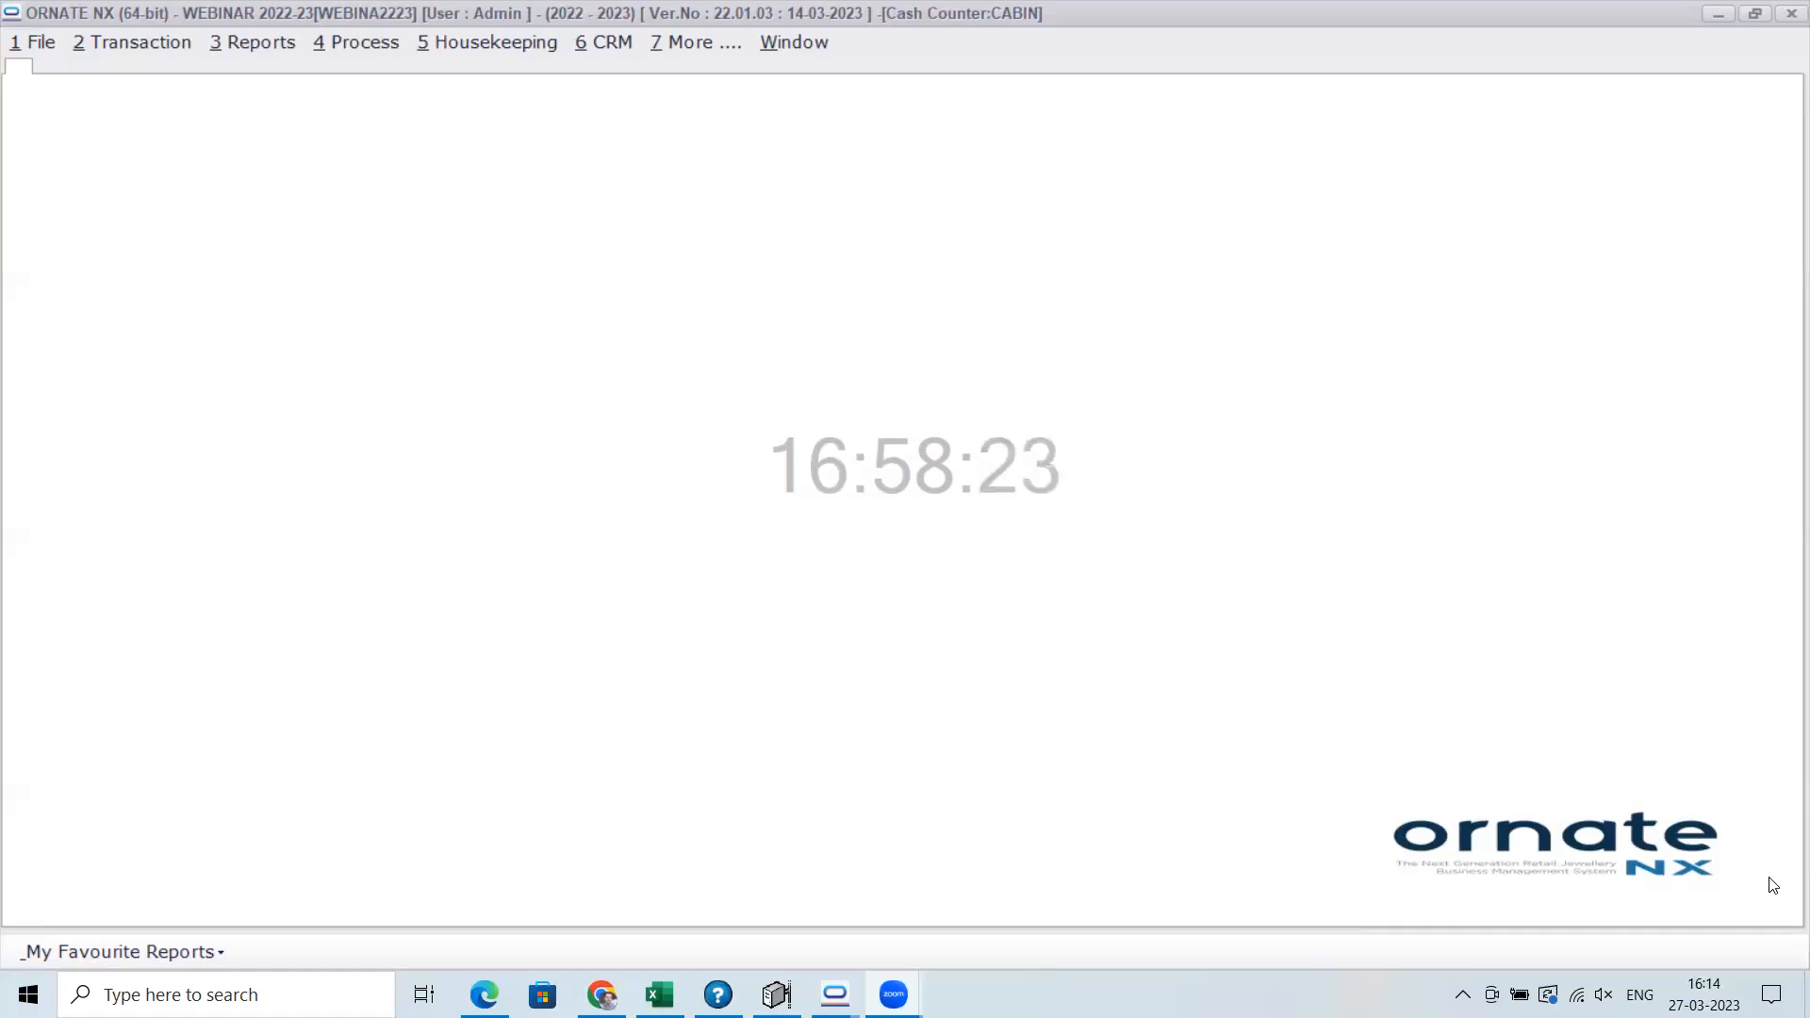
Review the design parameters and character limits in the Auto Design Generation Setup, and close it
click(463, 41)
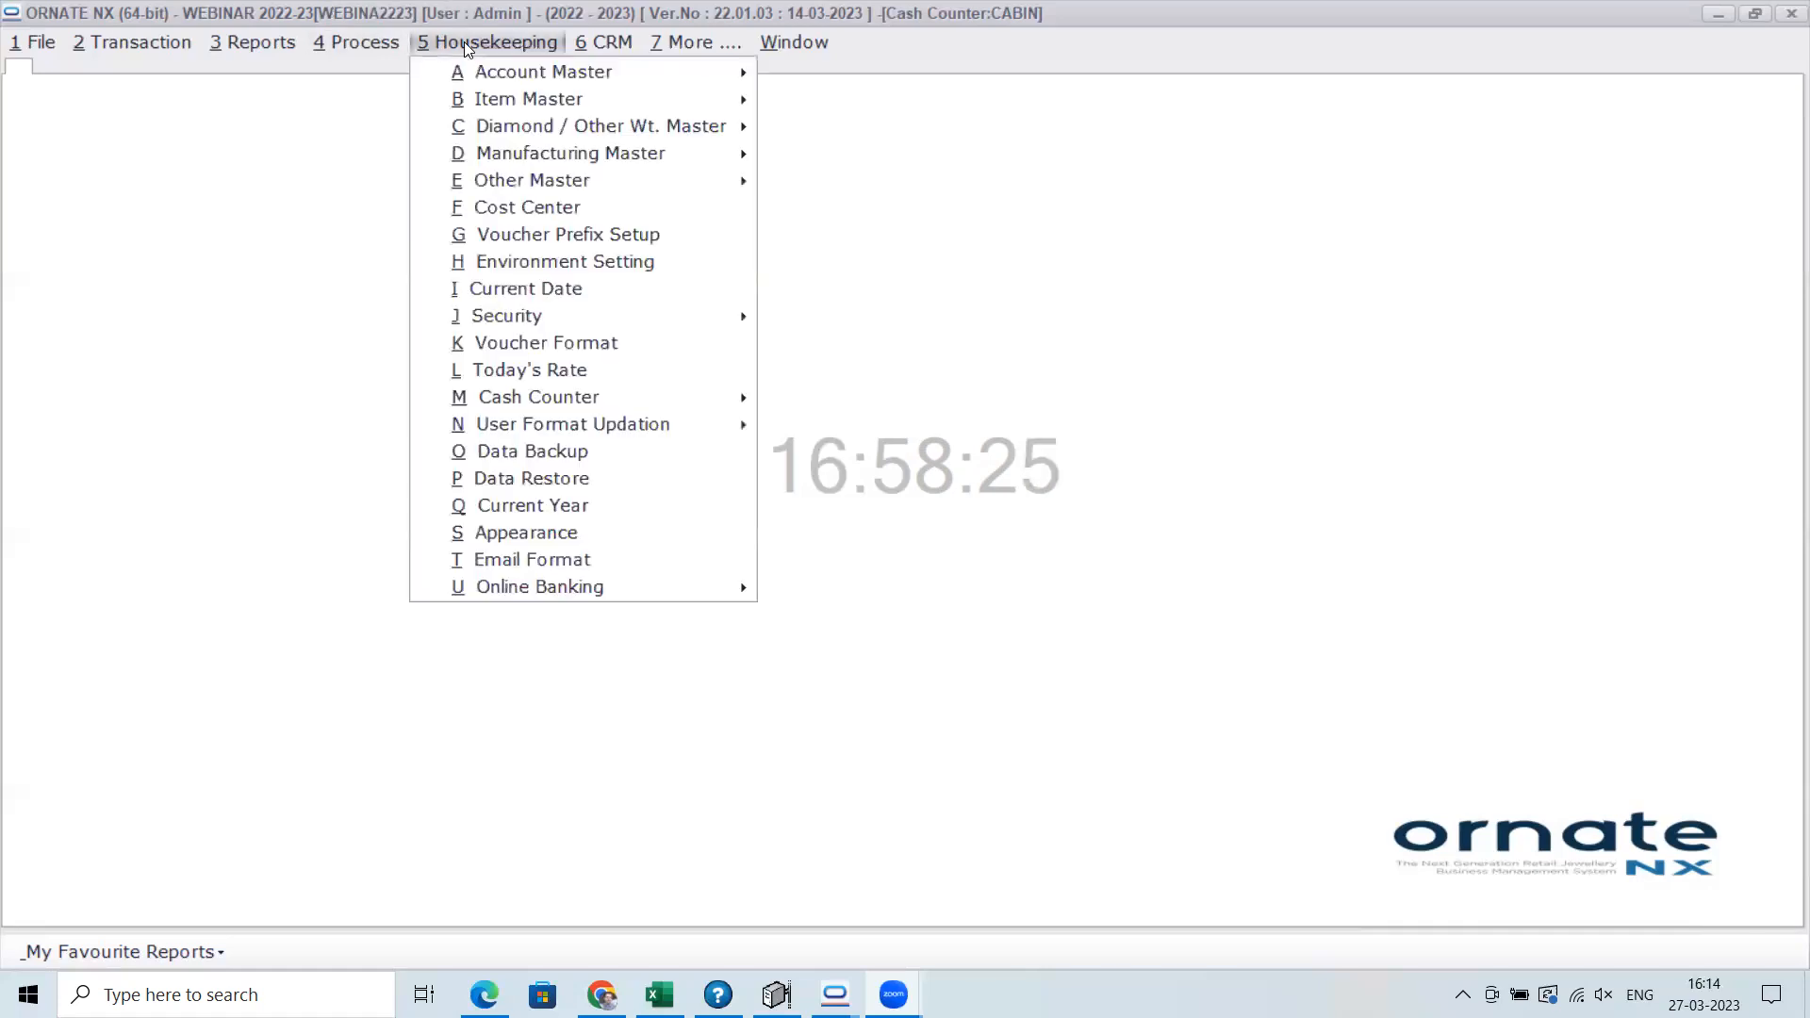
mouse_move(489, 101)
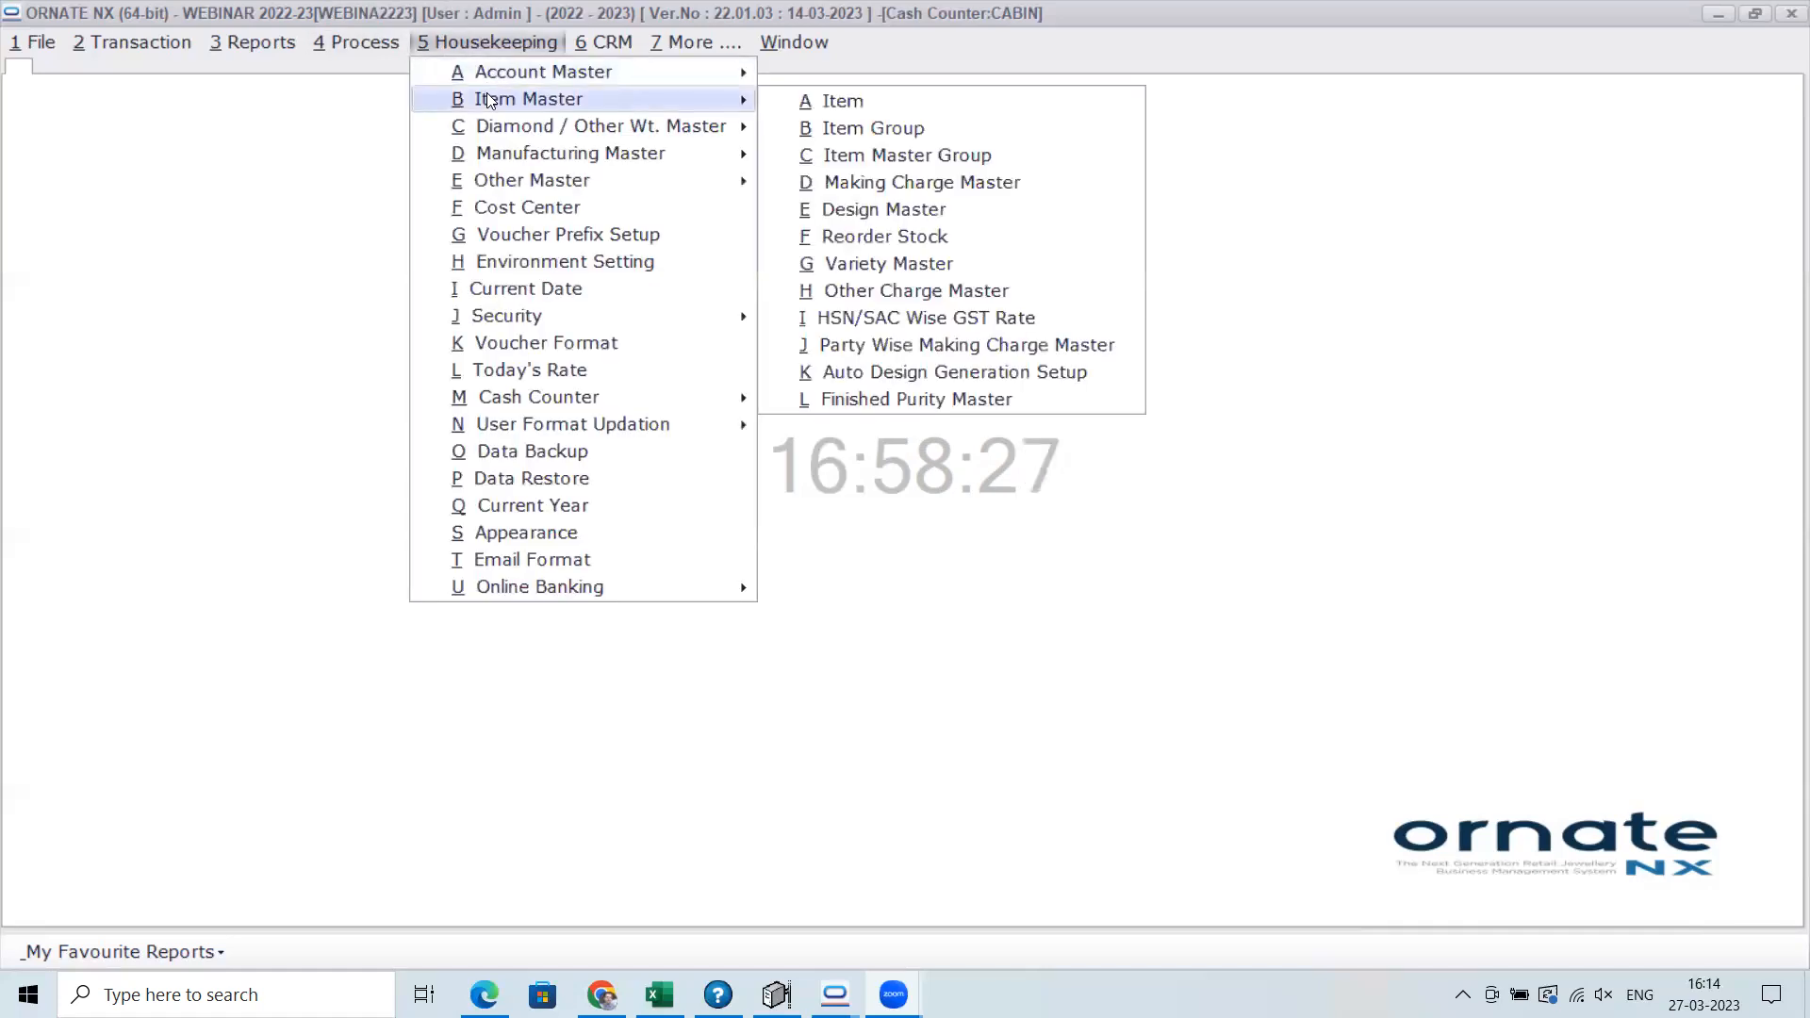
click(960, 375)
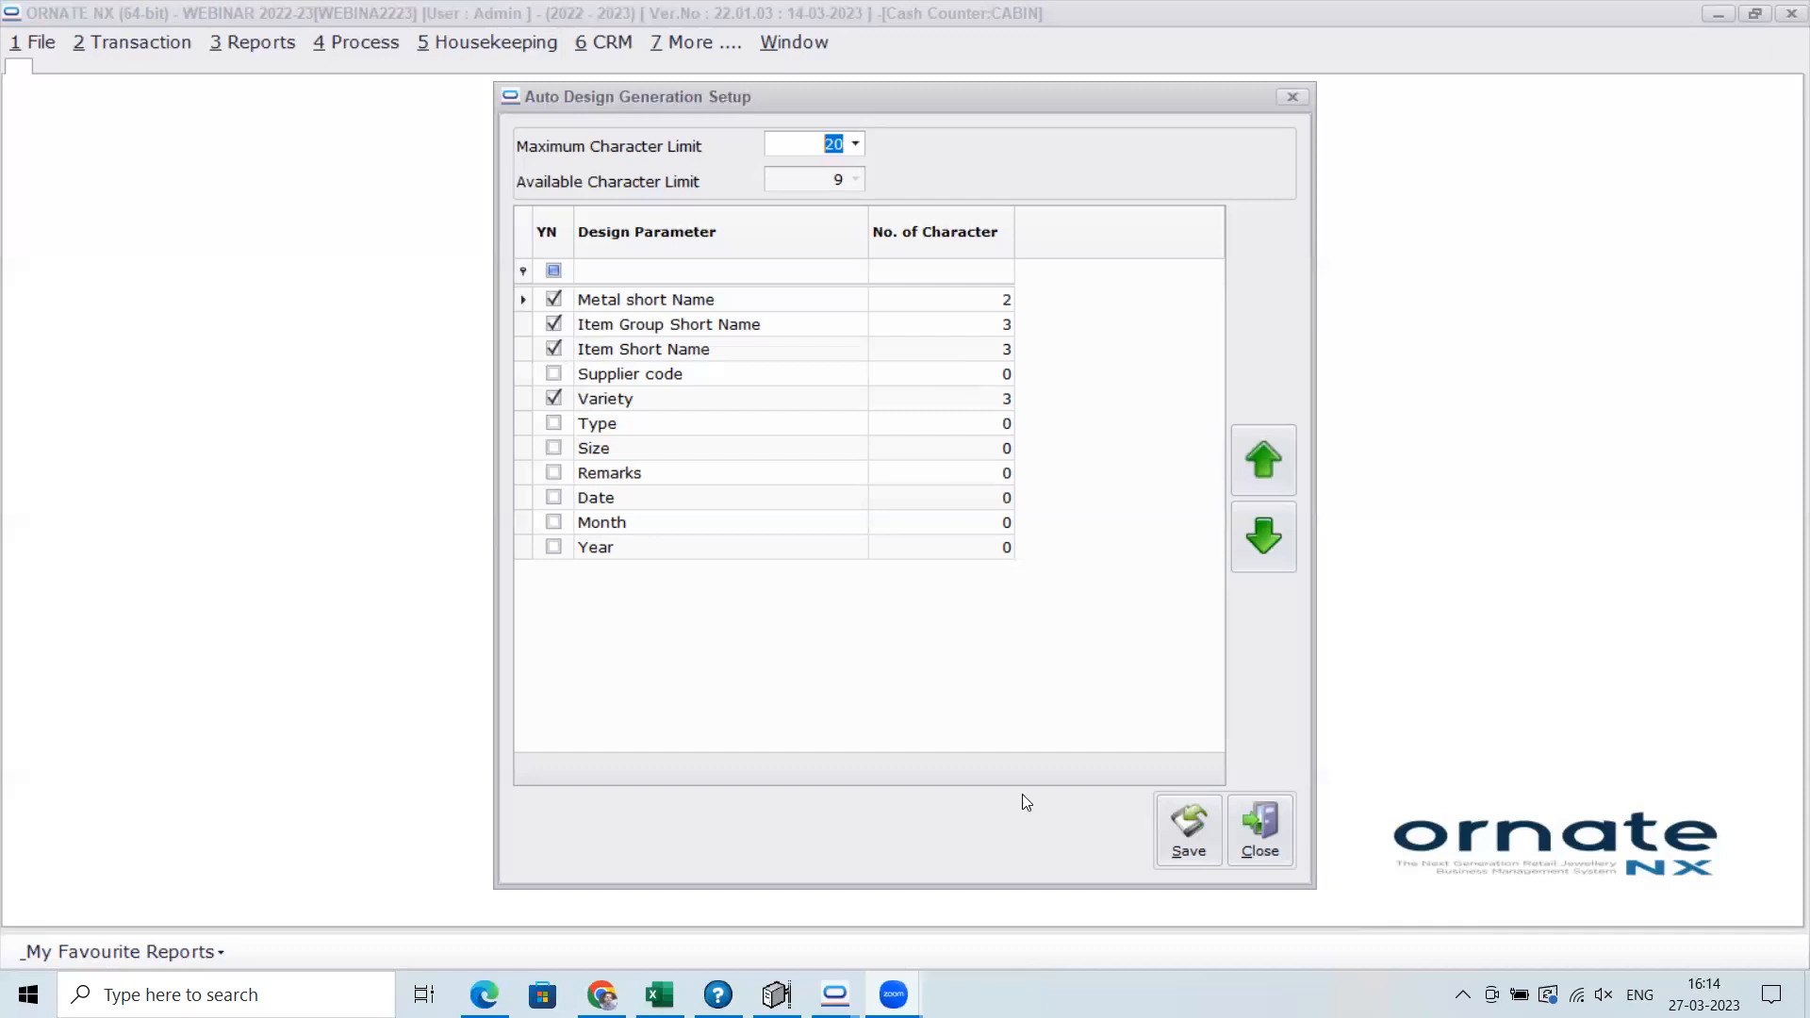
click(1259, 829)
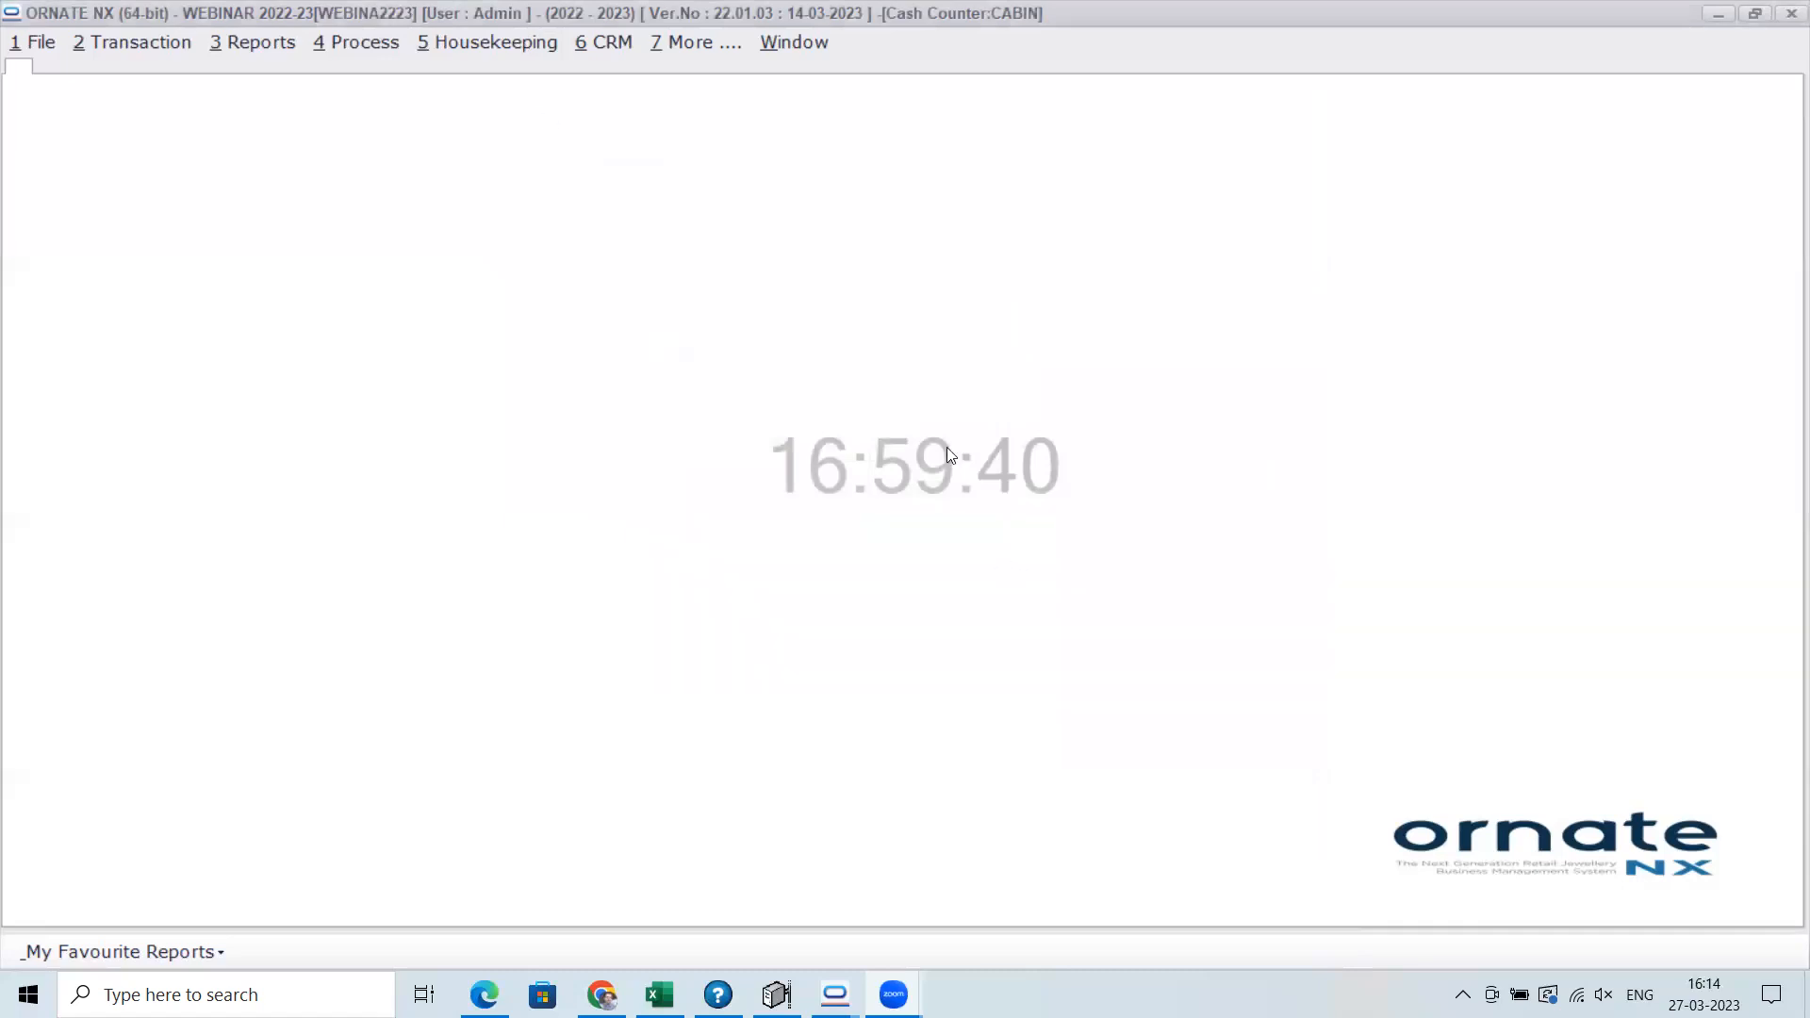
Try to open the Design (Job) Master from the manufacturing masters
key(alt+5)
mouse_move(542, 156)
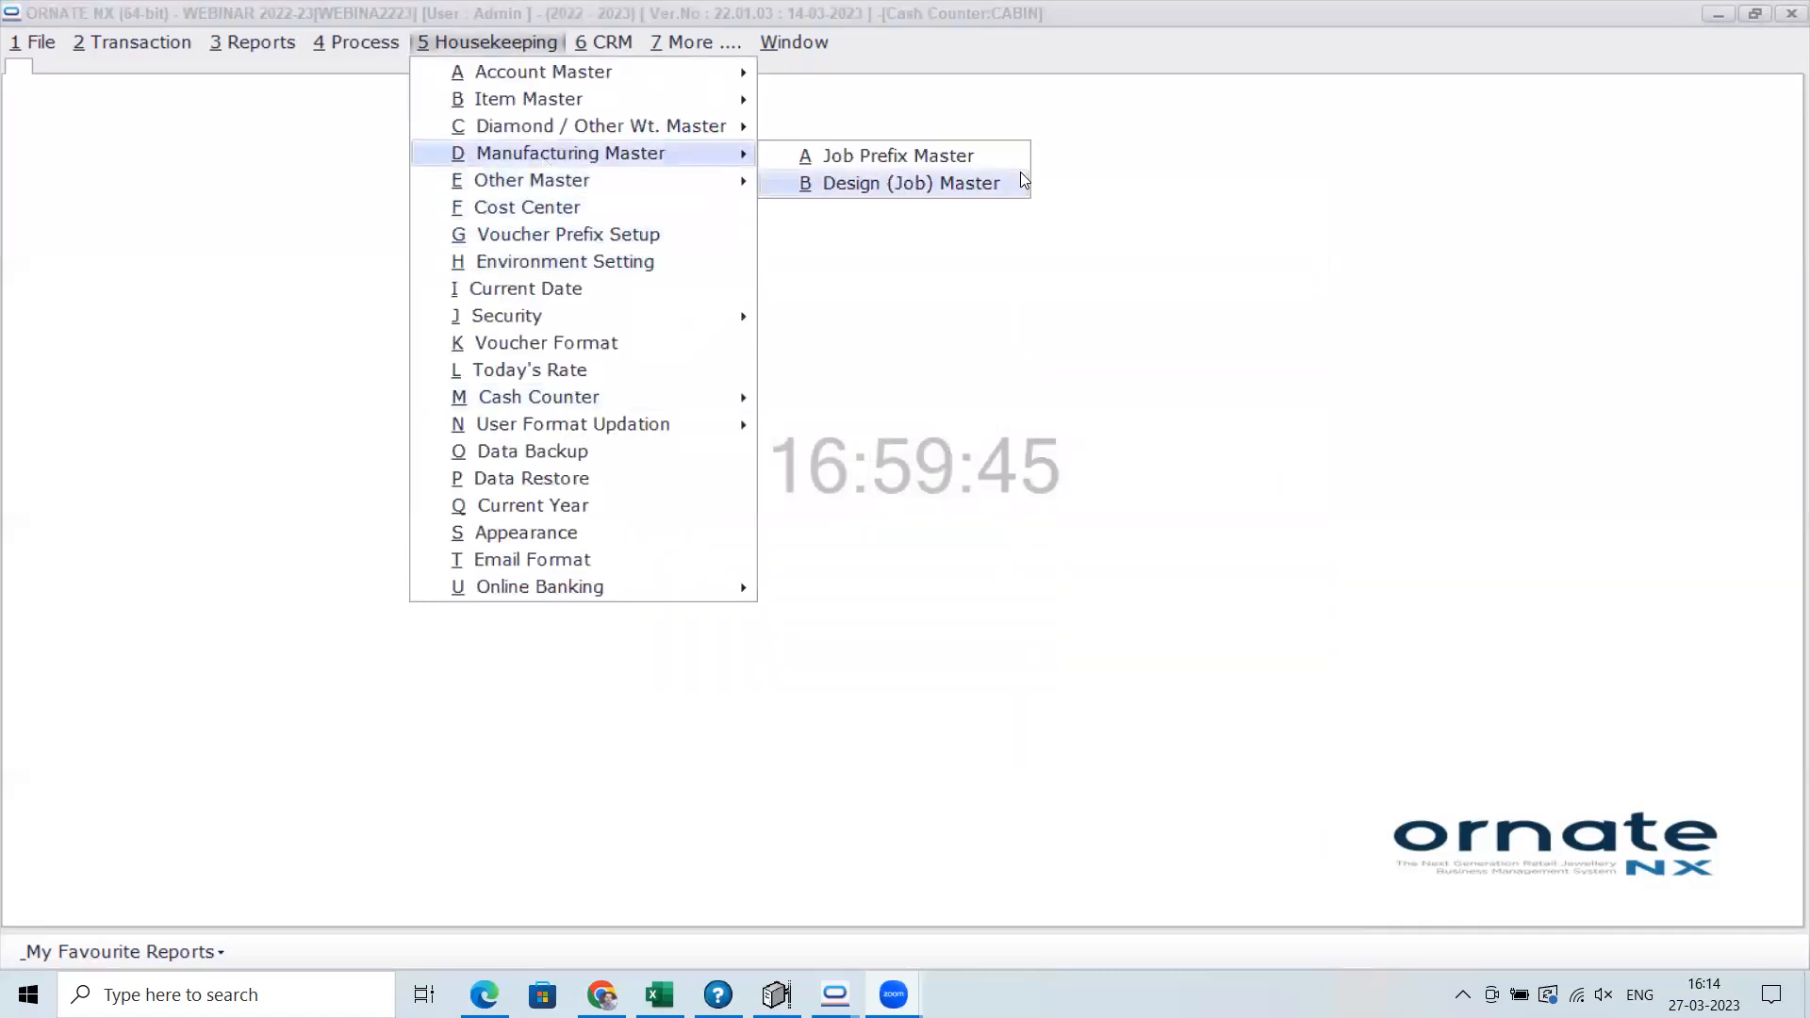
click(955, 183)
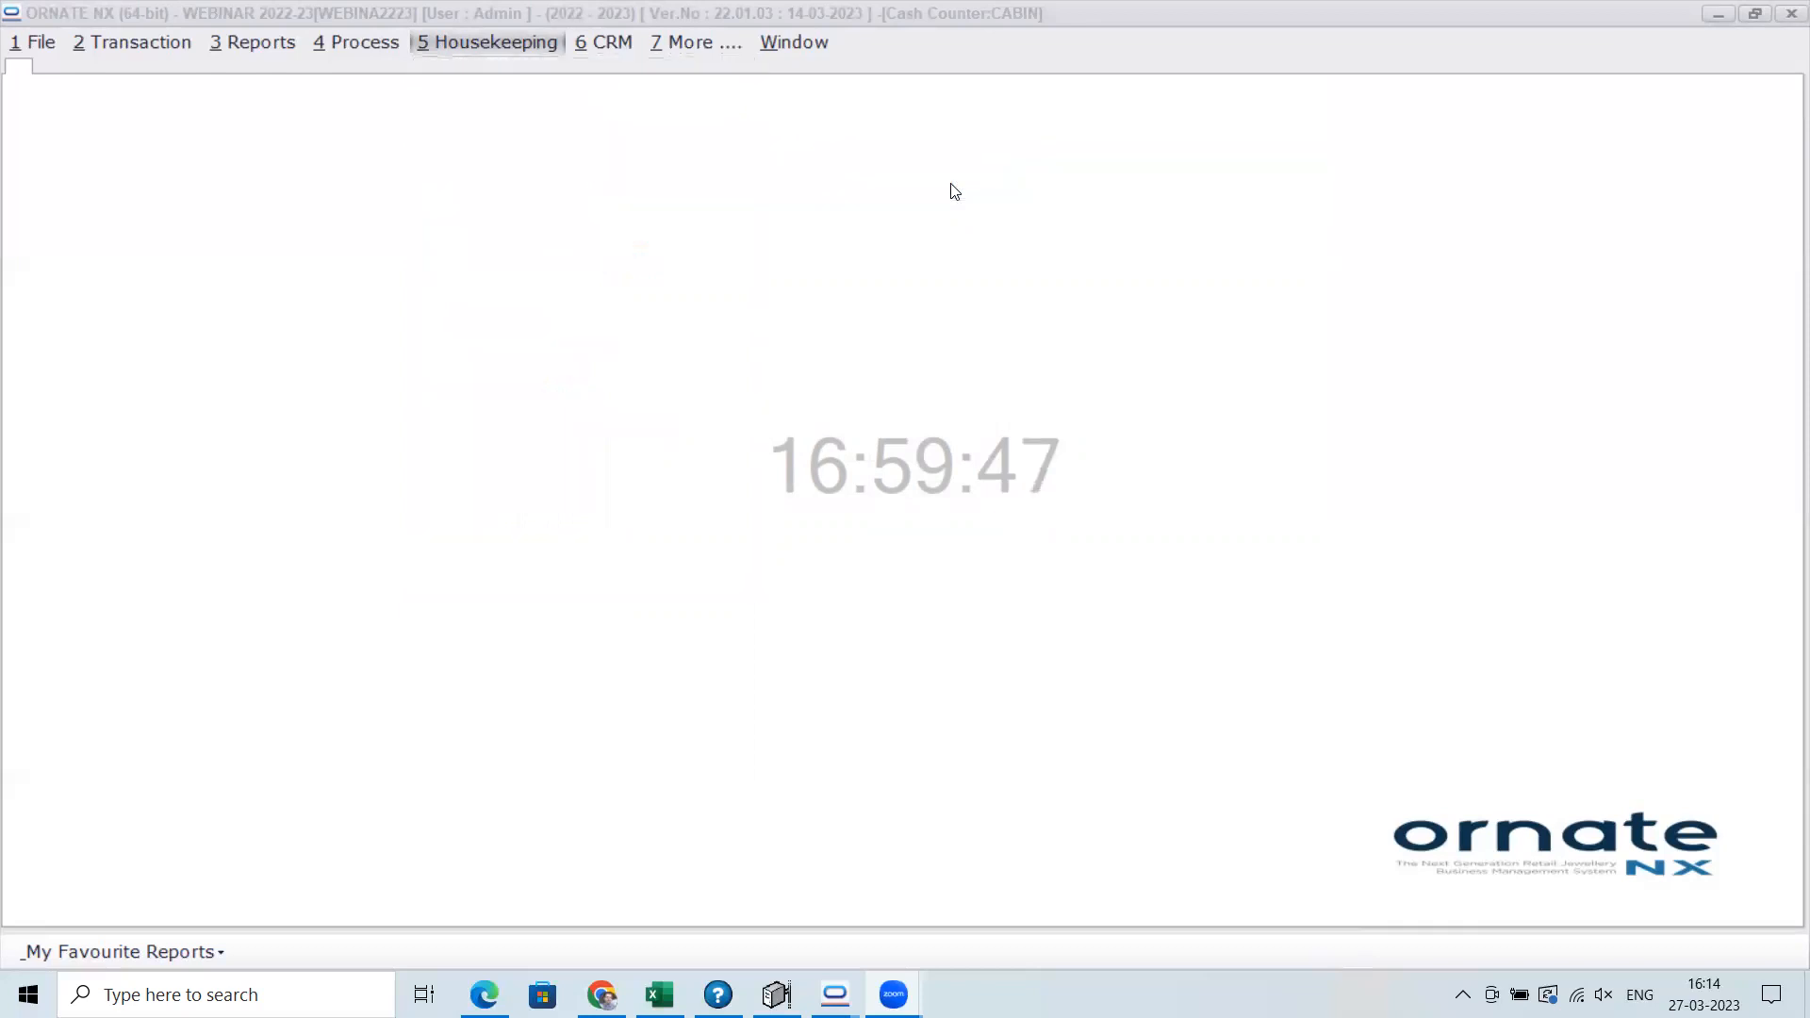
click(967, 553)
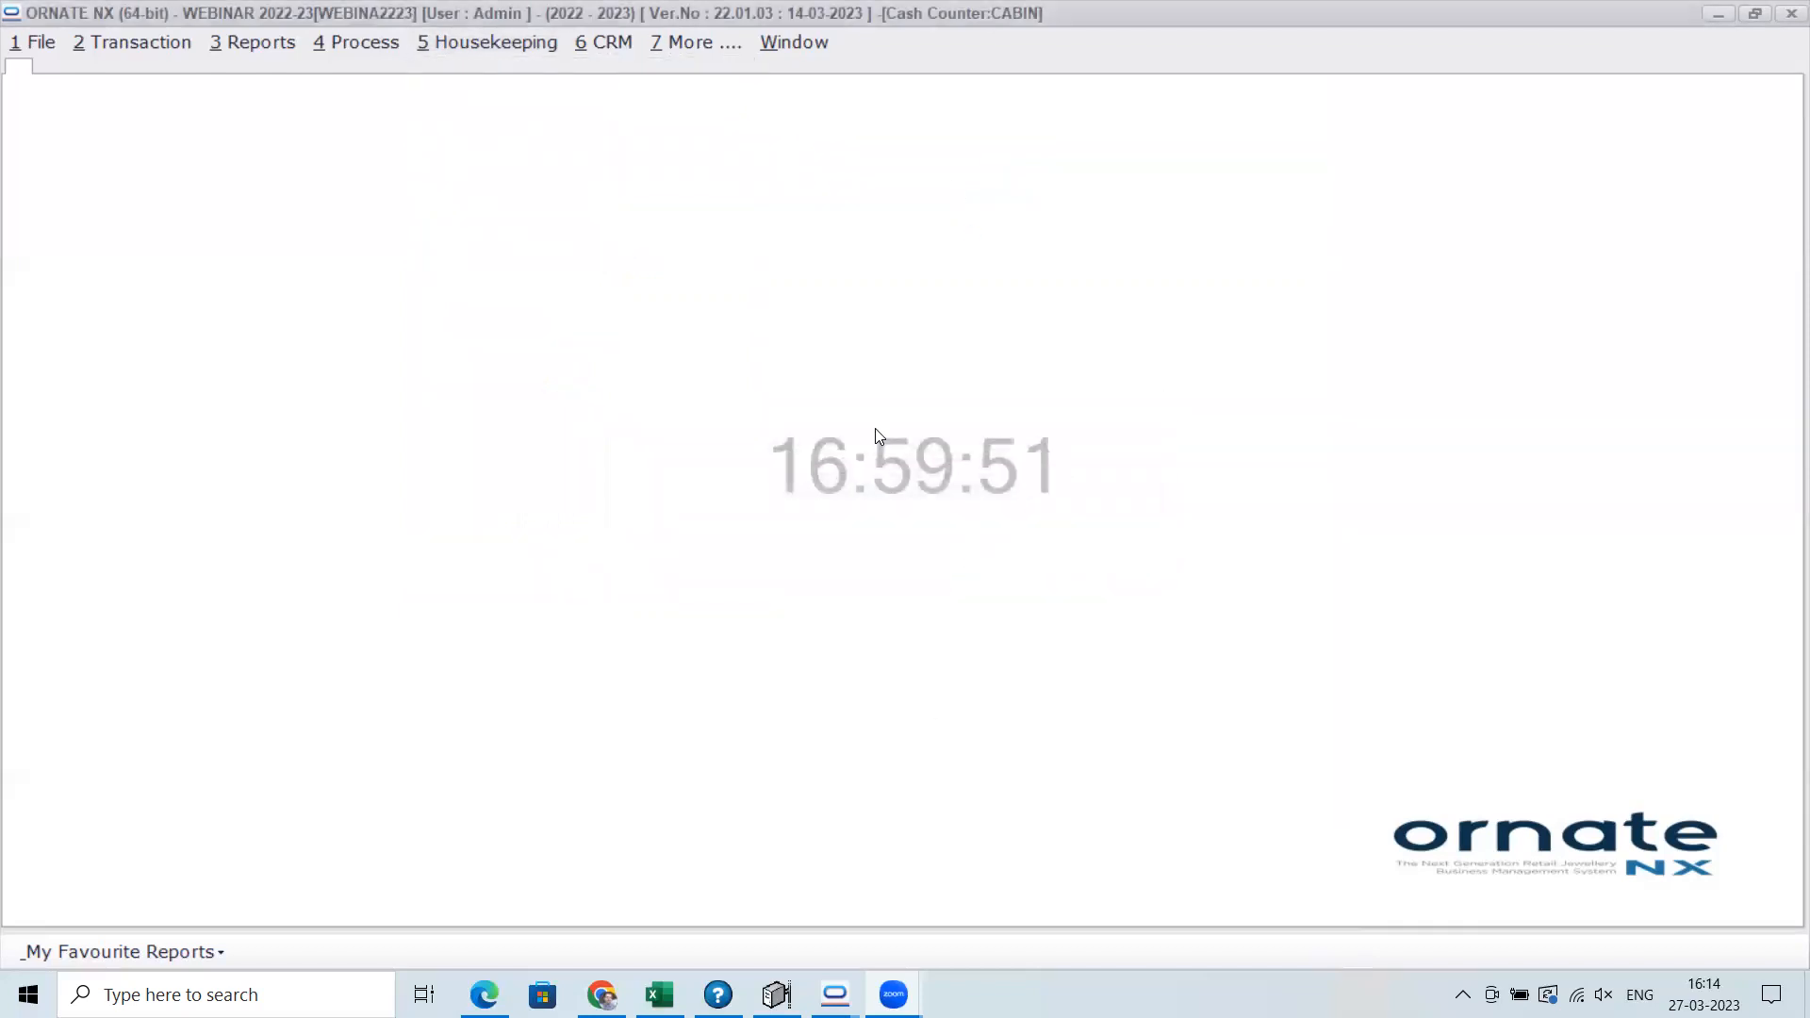
Switch from the MASTER company window to the BRANCH company window
click(33, 40)
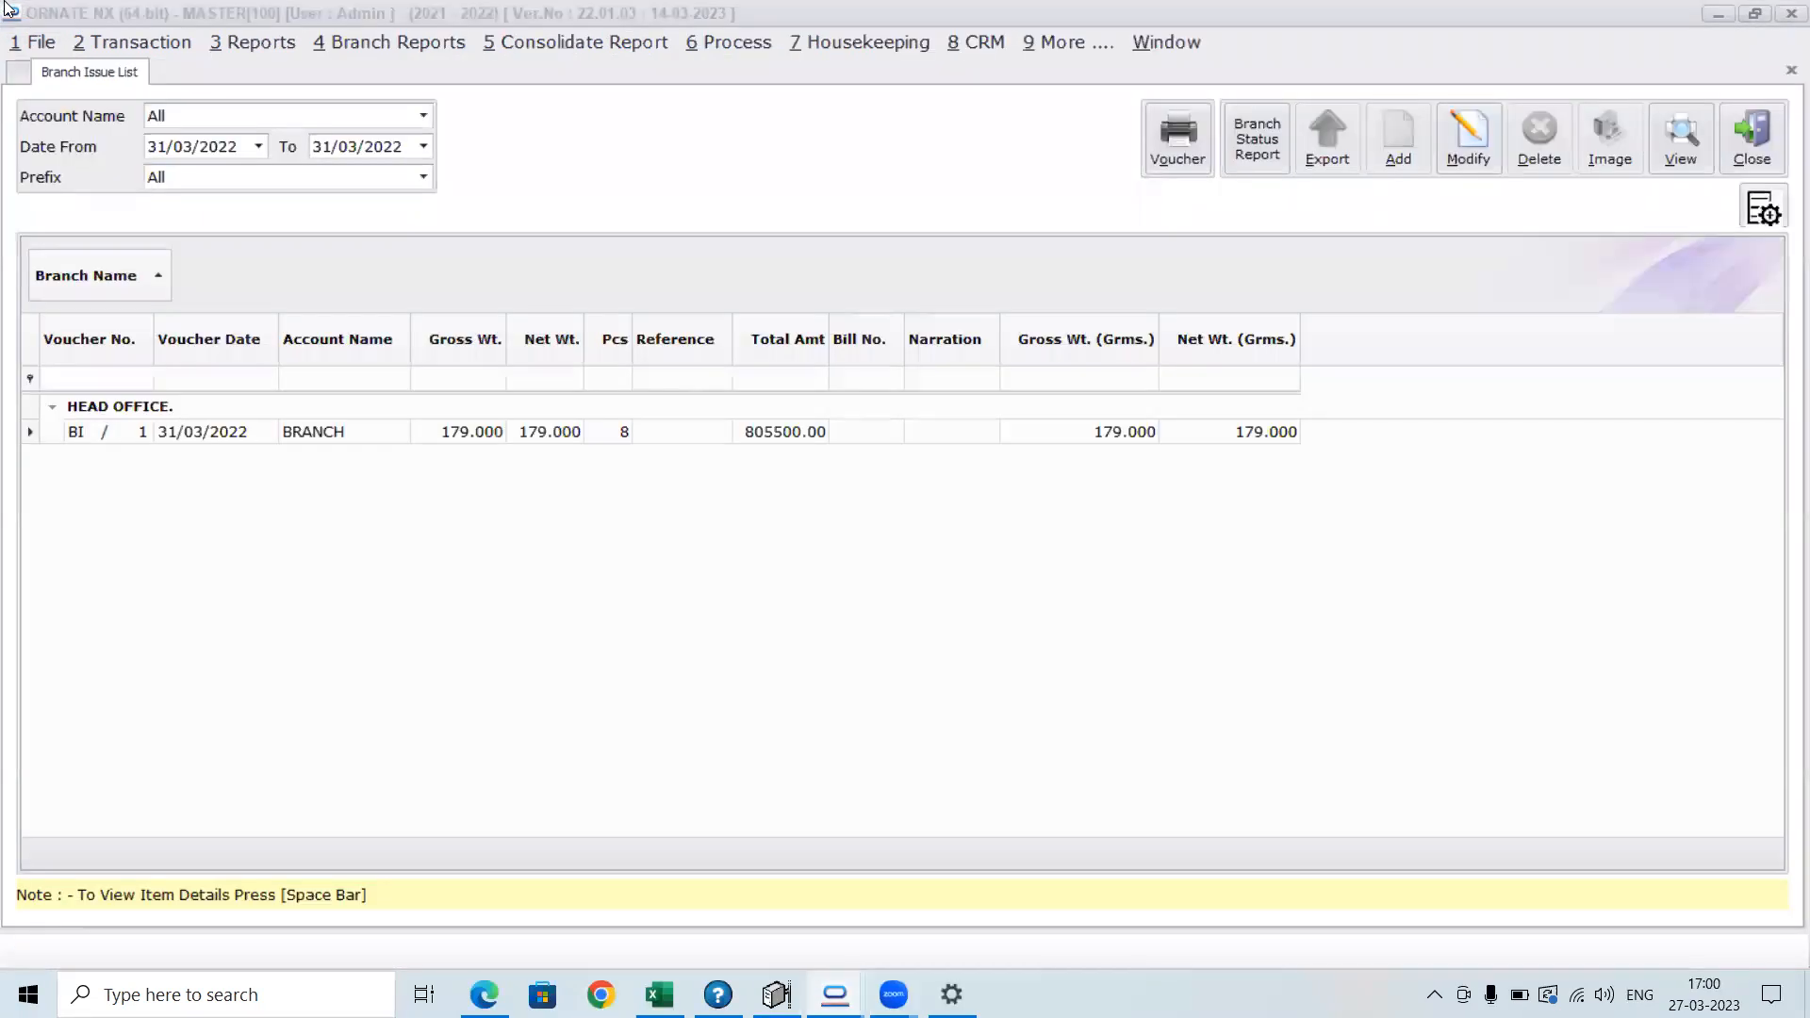
click(40, 44)
click(542, 602)
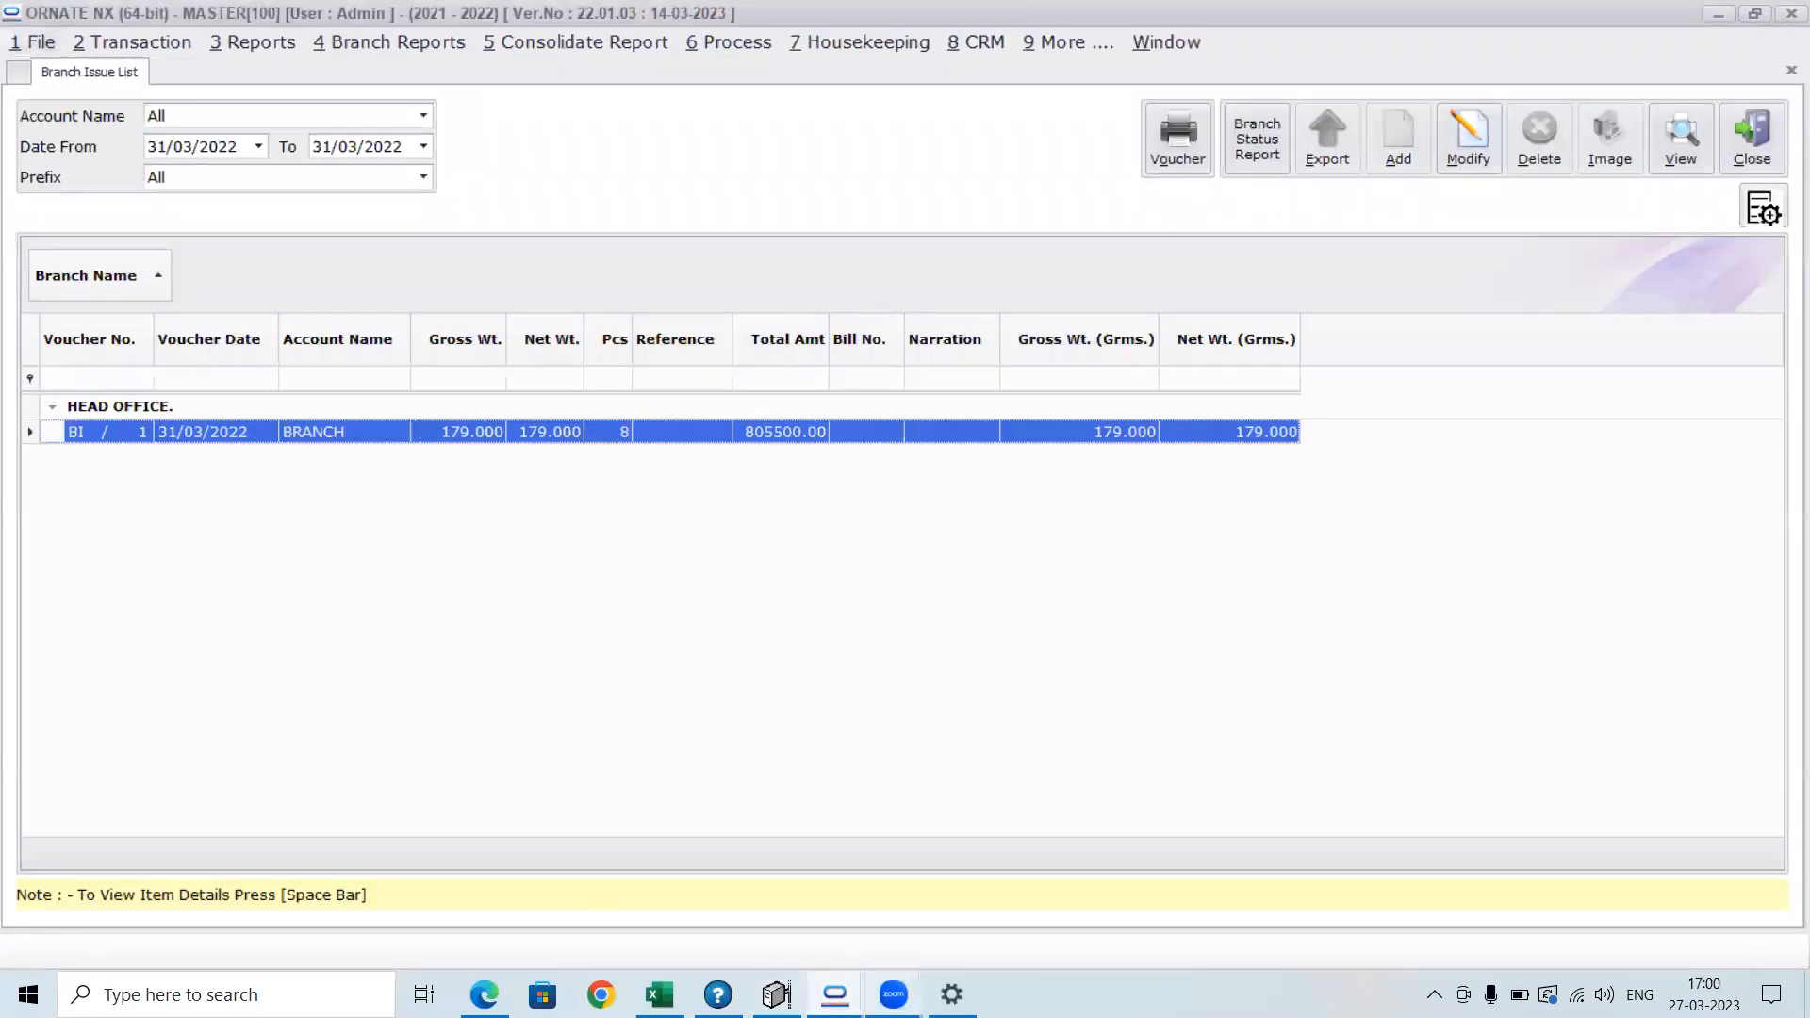
click(835, 994)
click(611, 900)
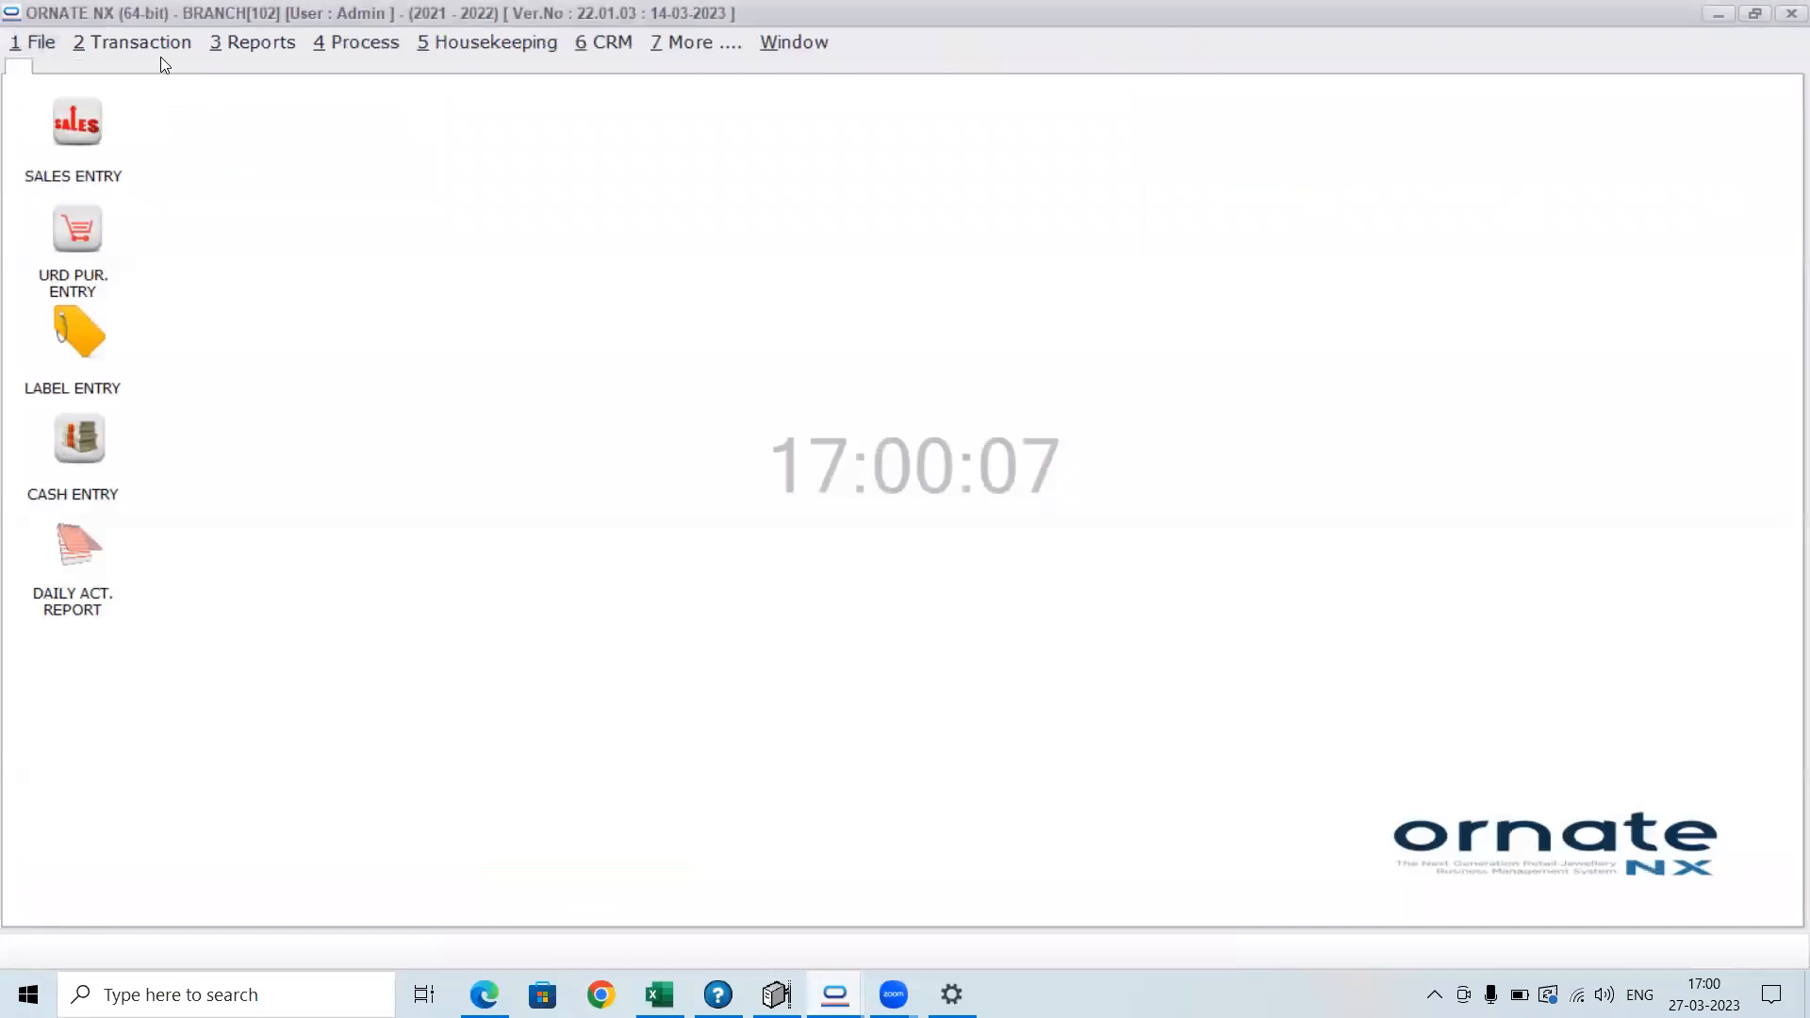
Open the WEBINAR 2022-23 company in place of BRANCH, with year 2022-2023, node None and current date 27/03/2023
click(47, 42)
click(104, 90)
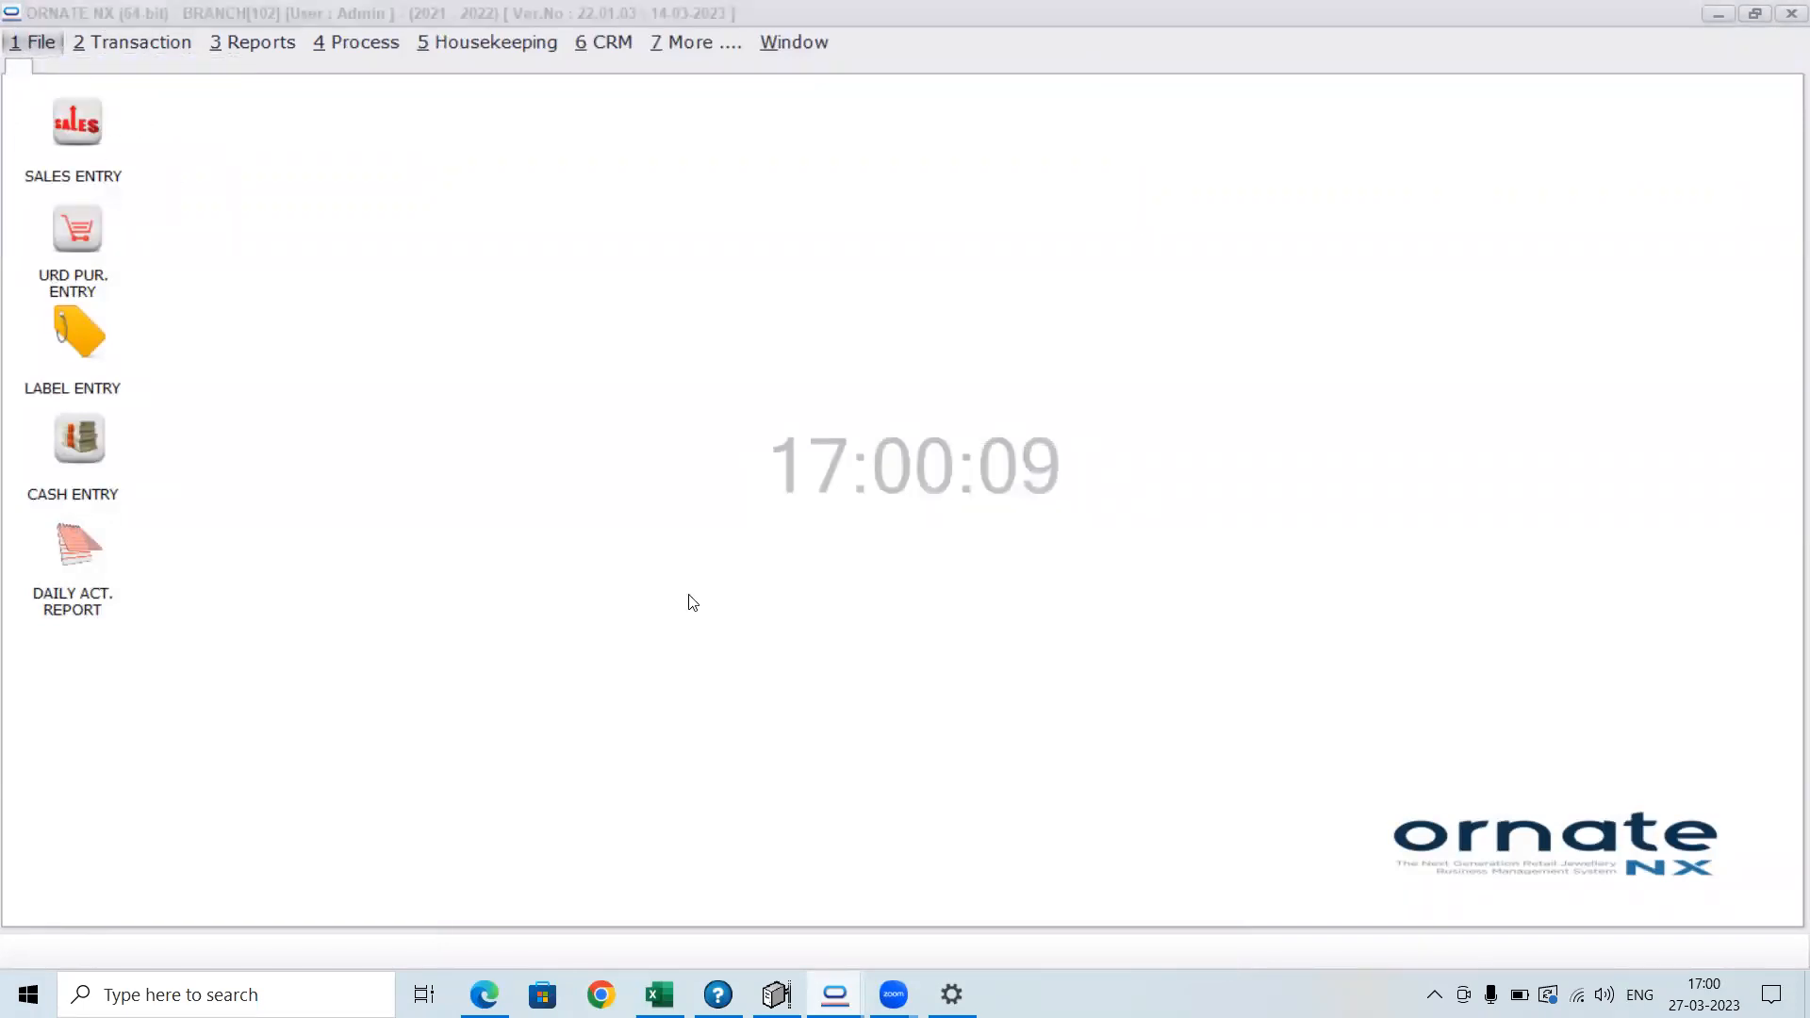
click(533, 431)
click(977, 834)
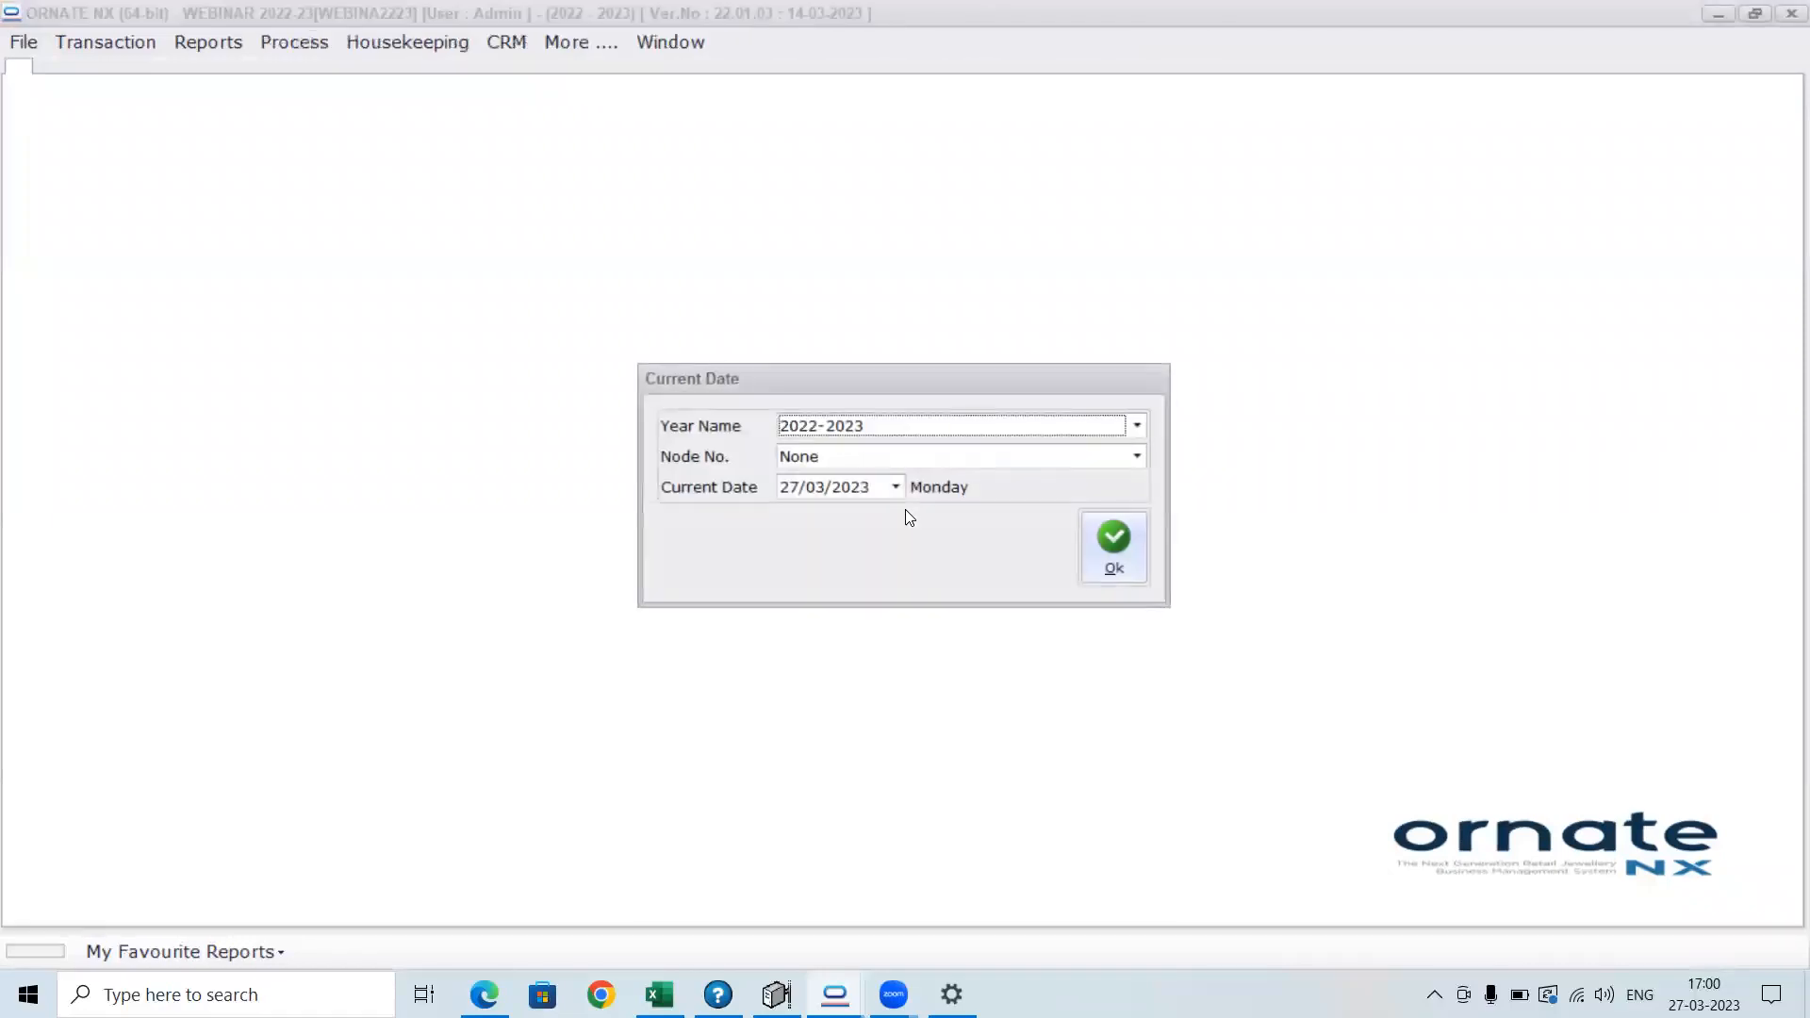
click(1112, 564)
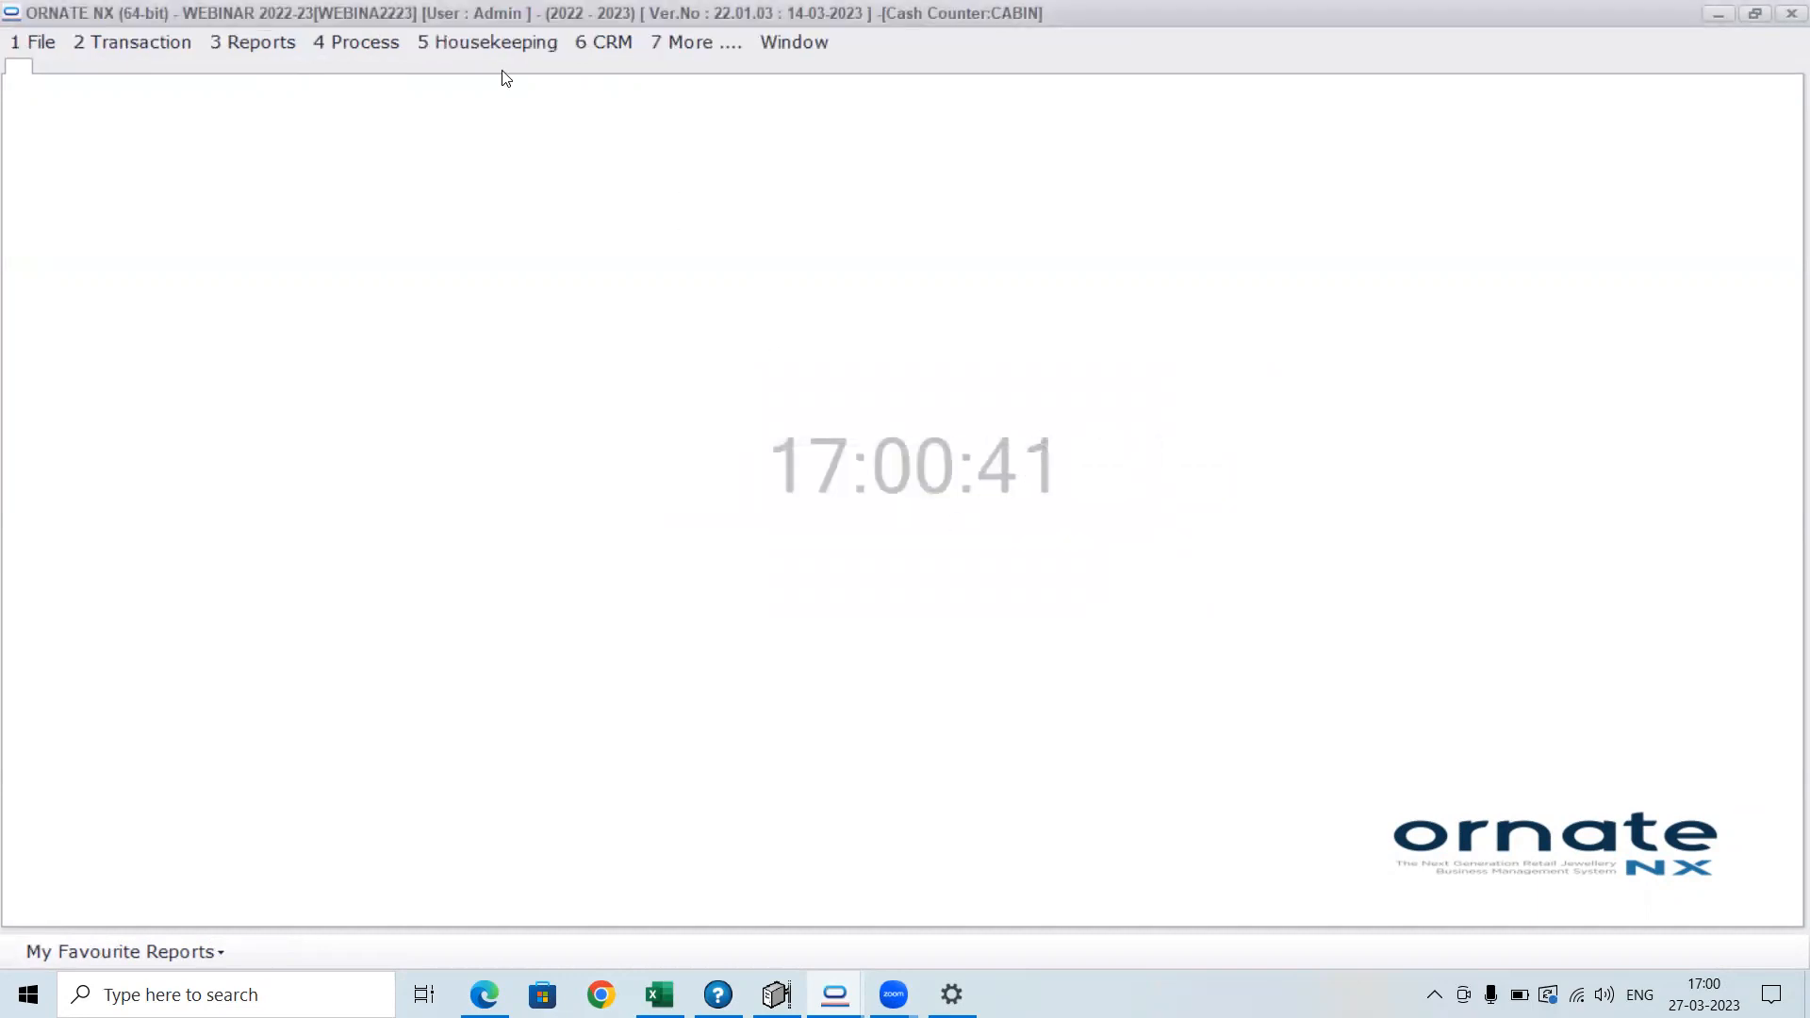
Open the Design (Job) Master from the manufacturing masters and start a new design
click(498, 43)
mouse_move(501, 160)
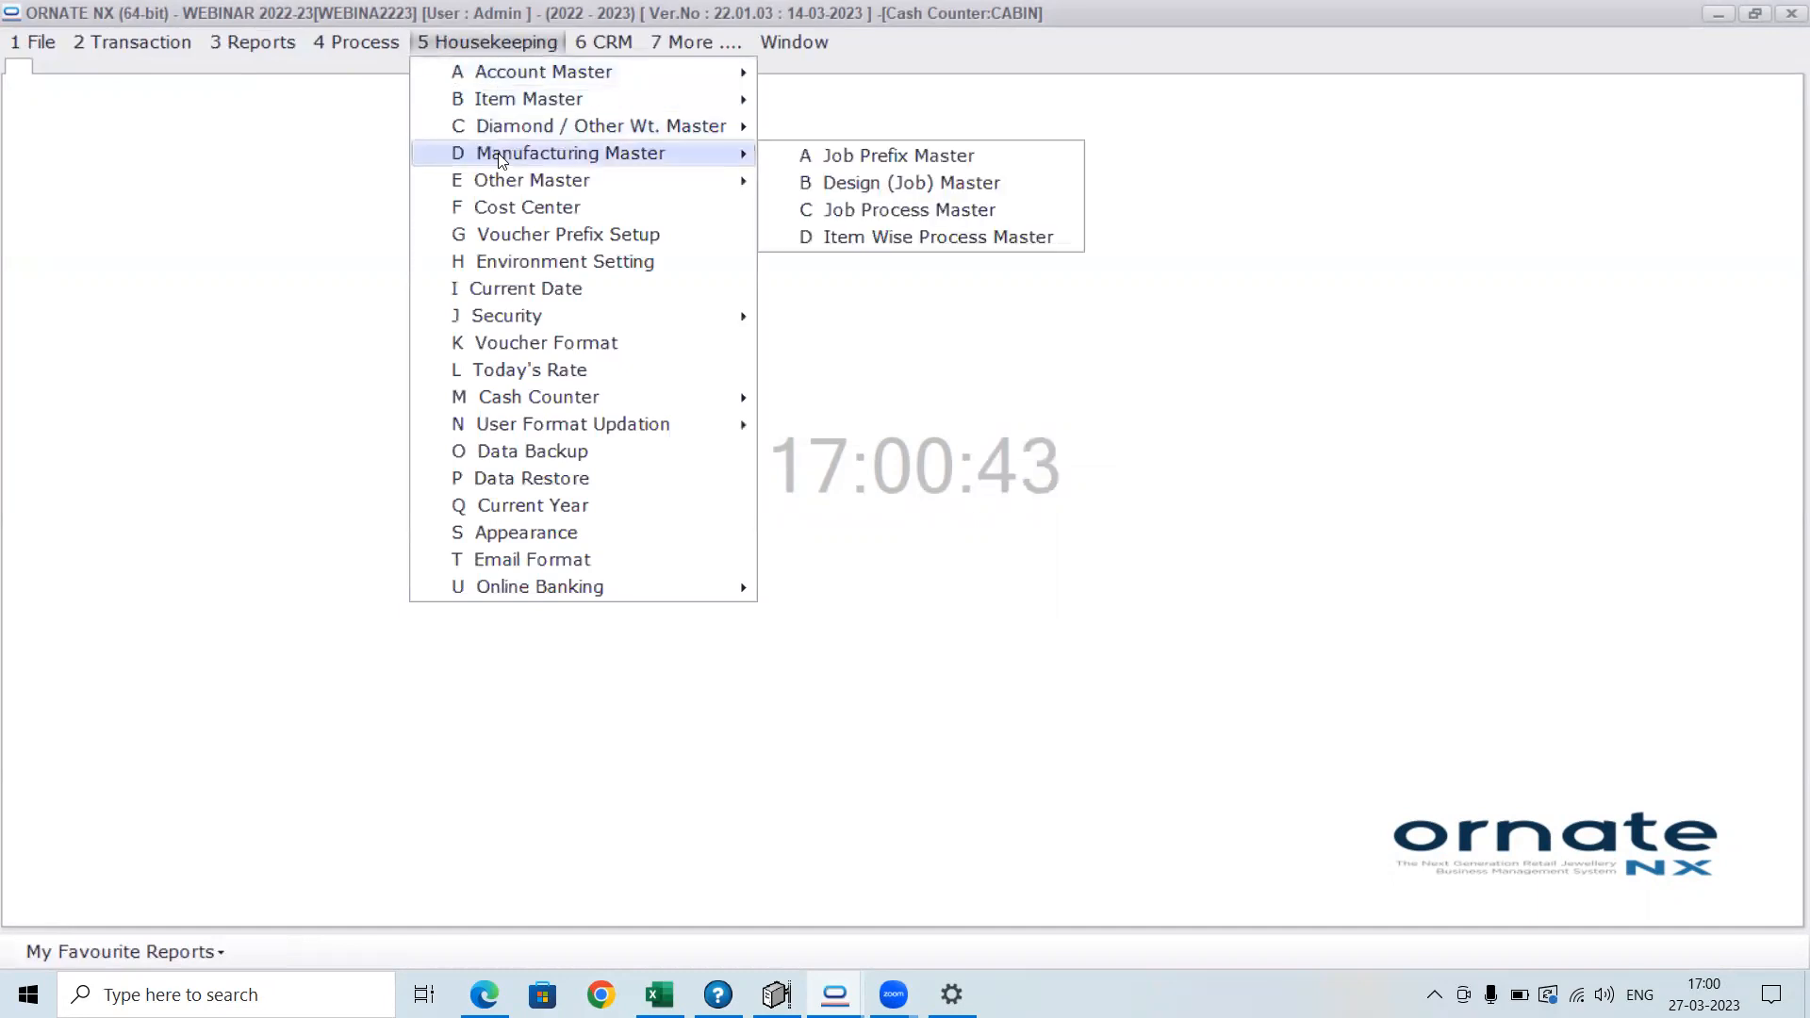
click(912, 185)
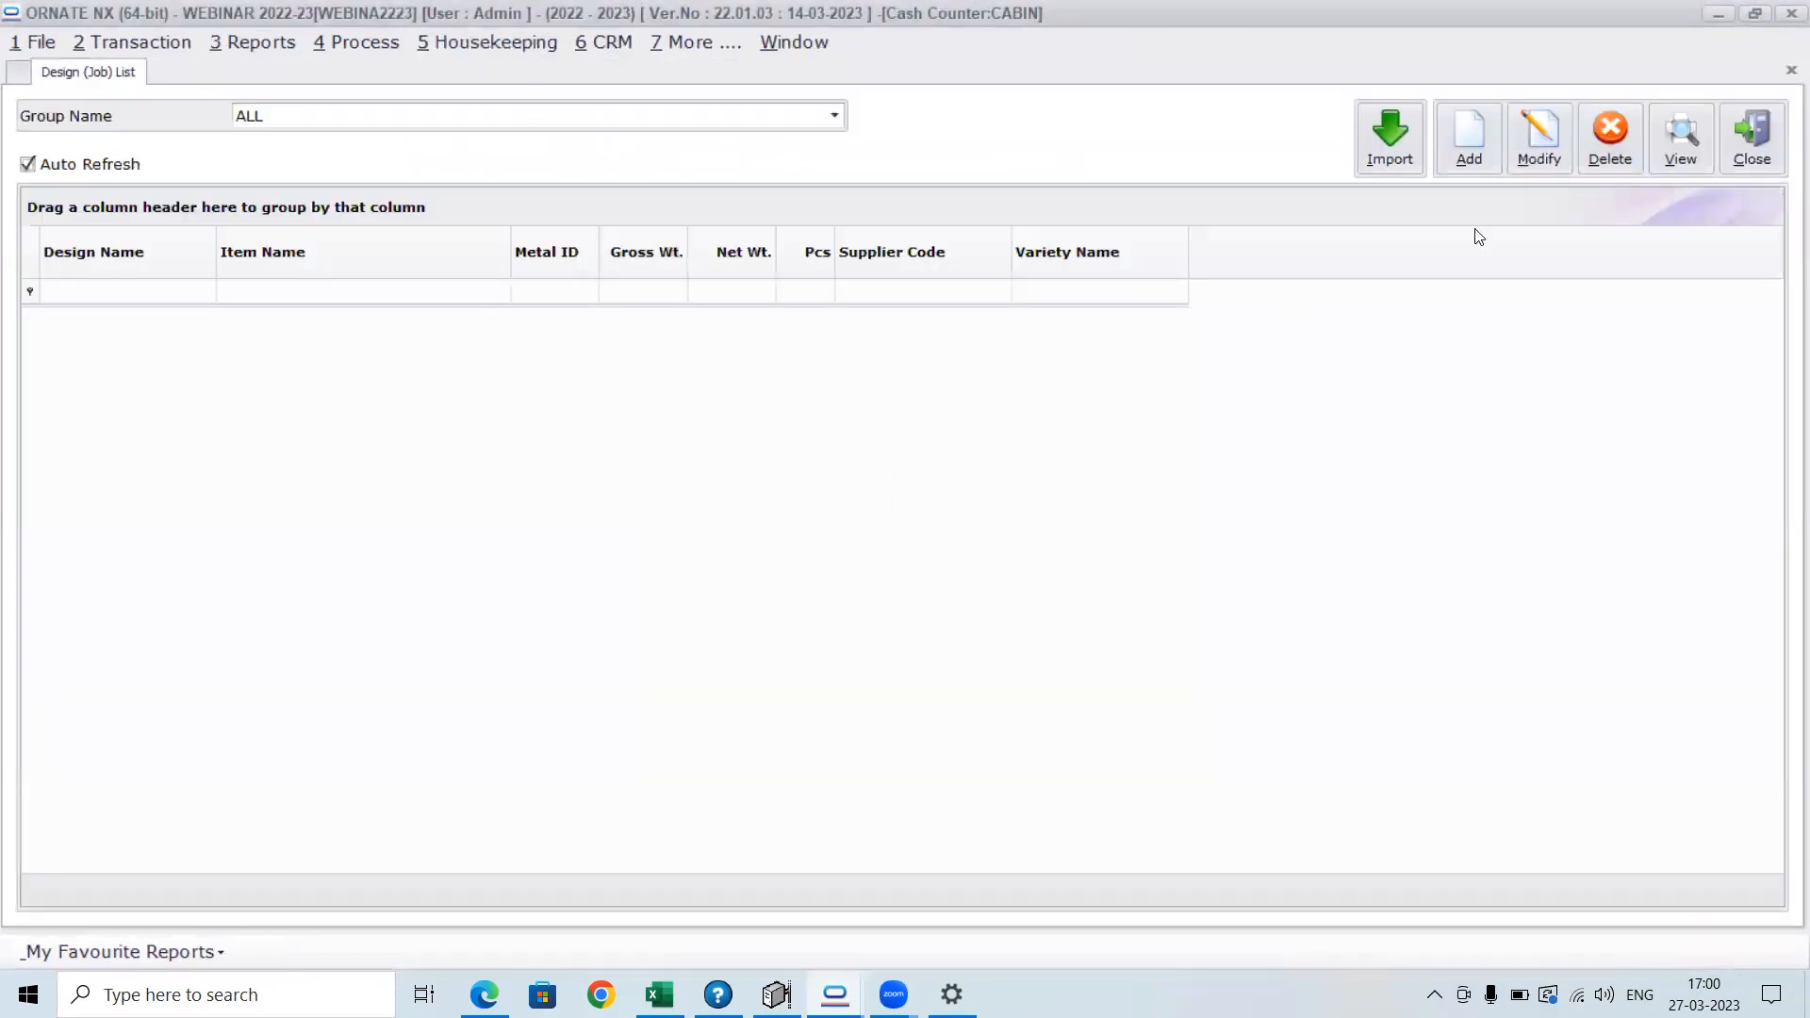
click(1482, 154)
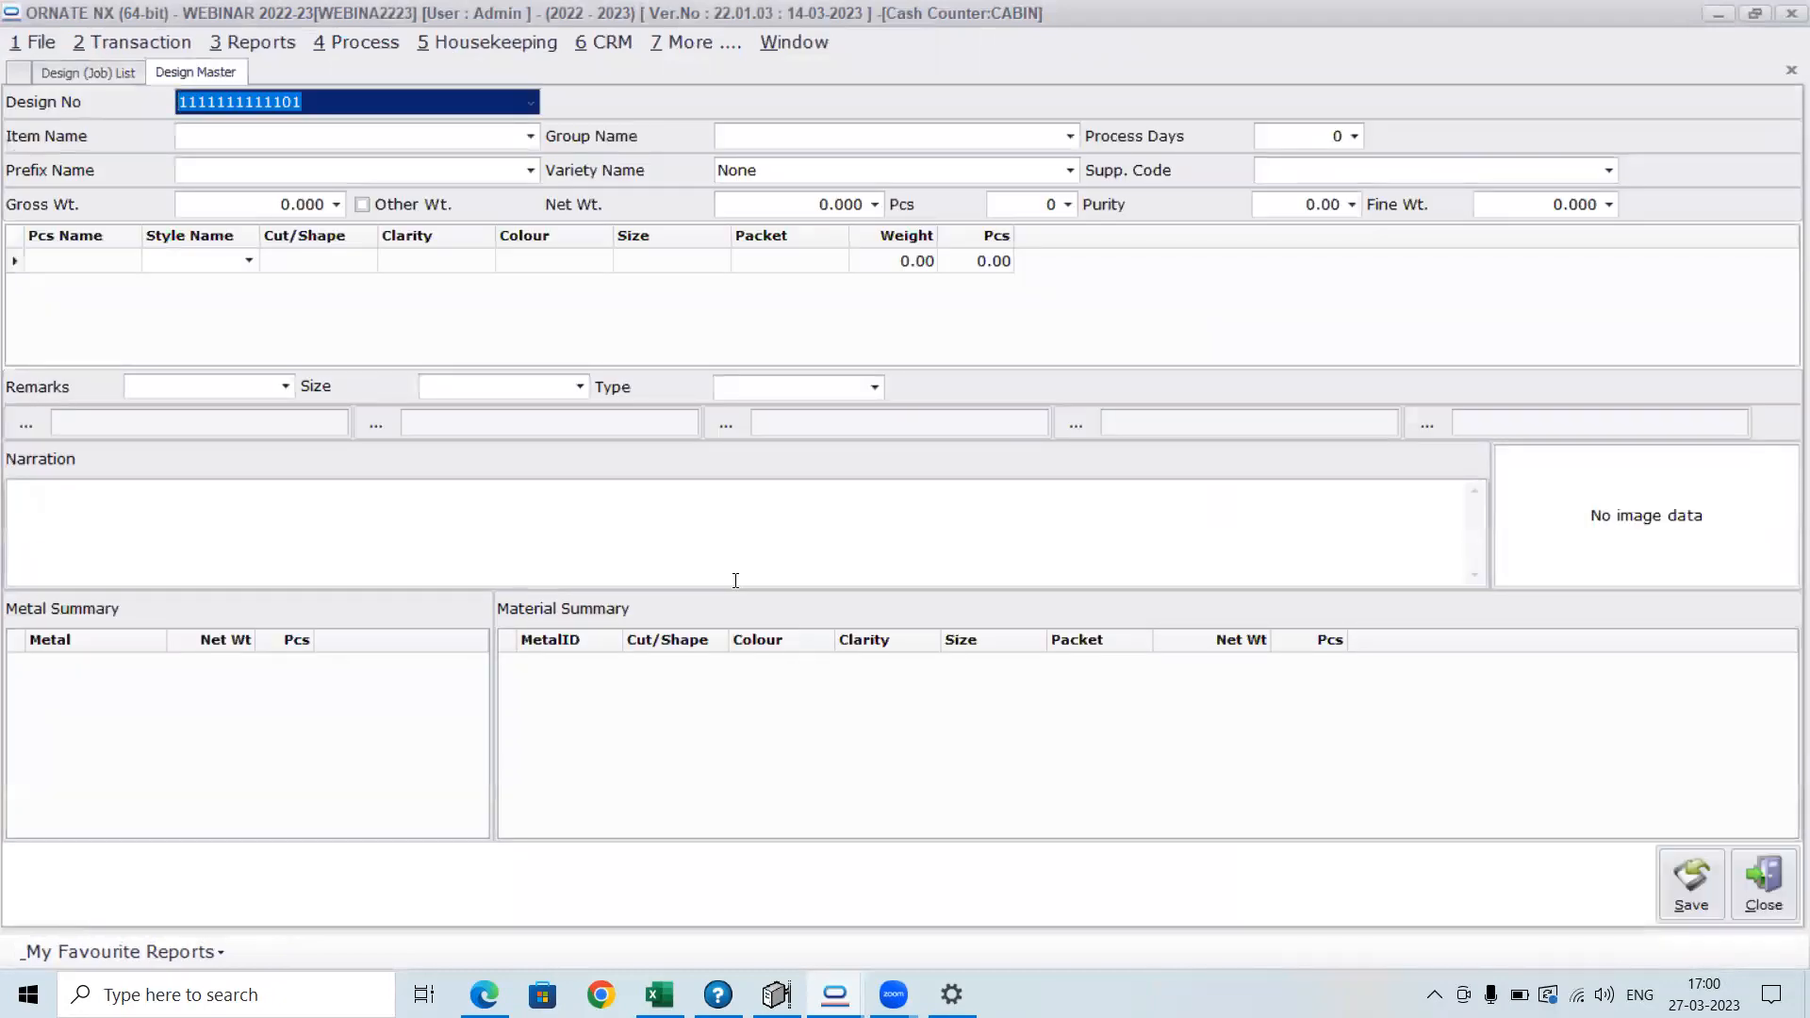
Set the new design's item name to BANGLES to generate its design number
click(330, 142)
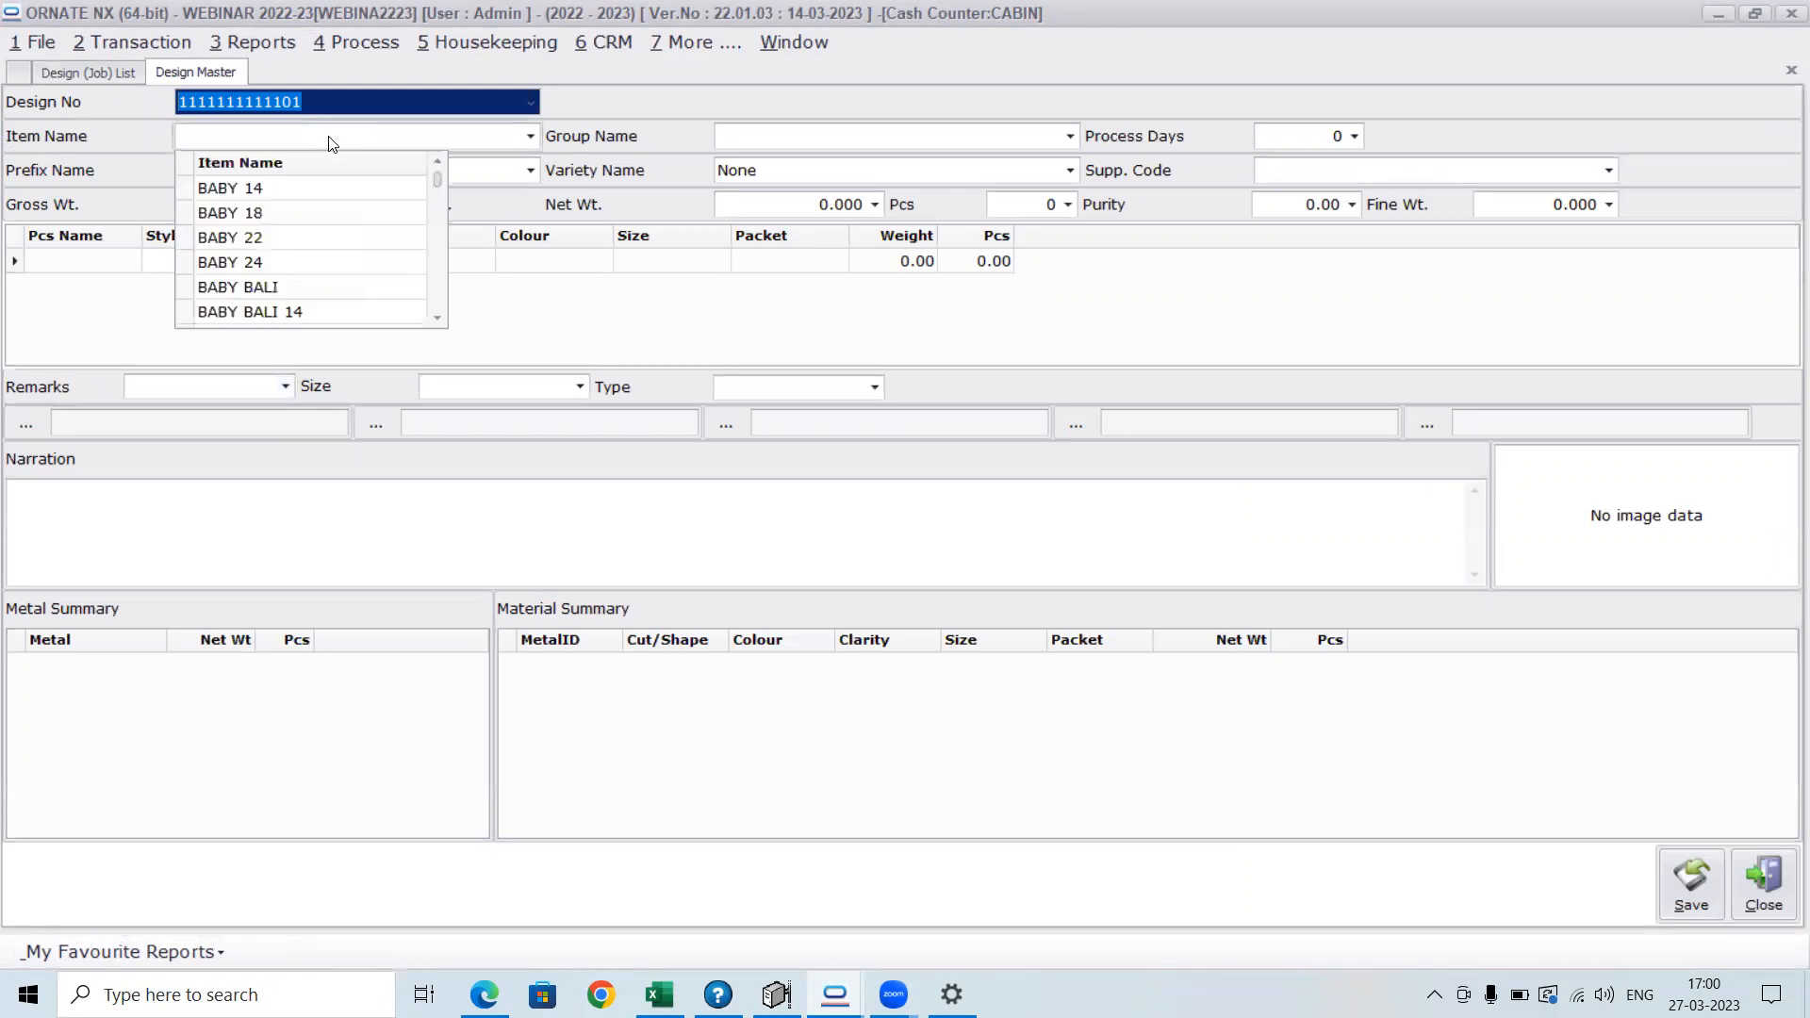
text(BANGLES)
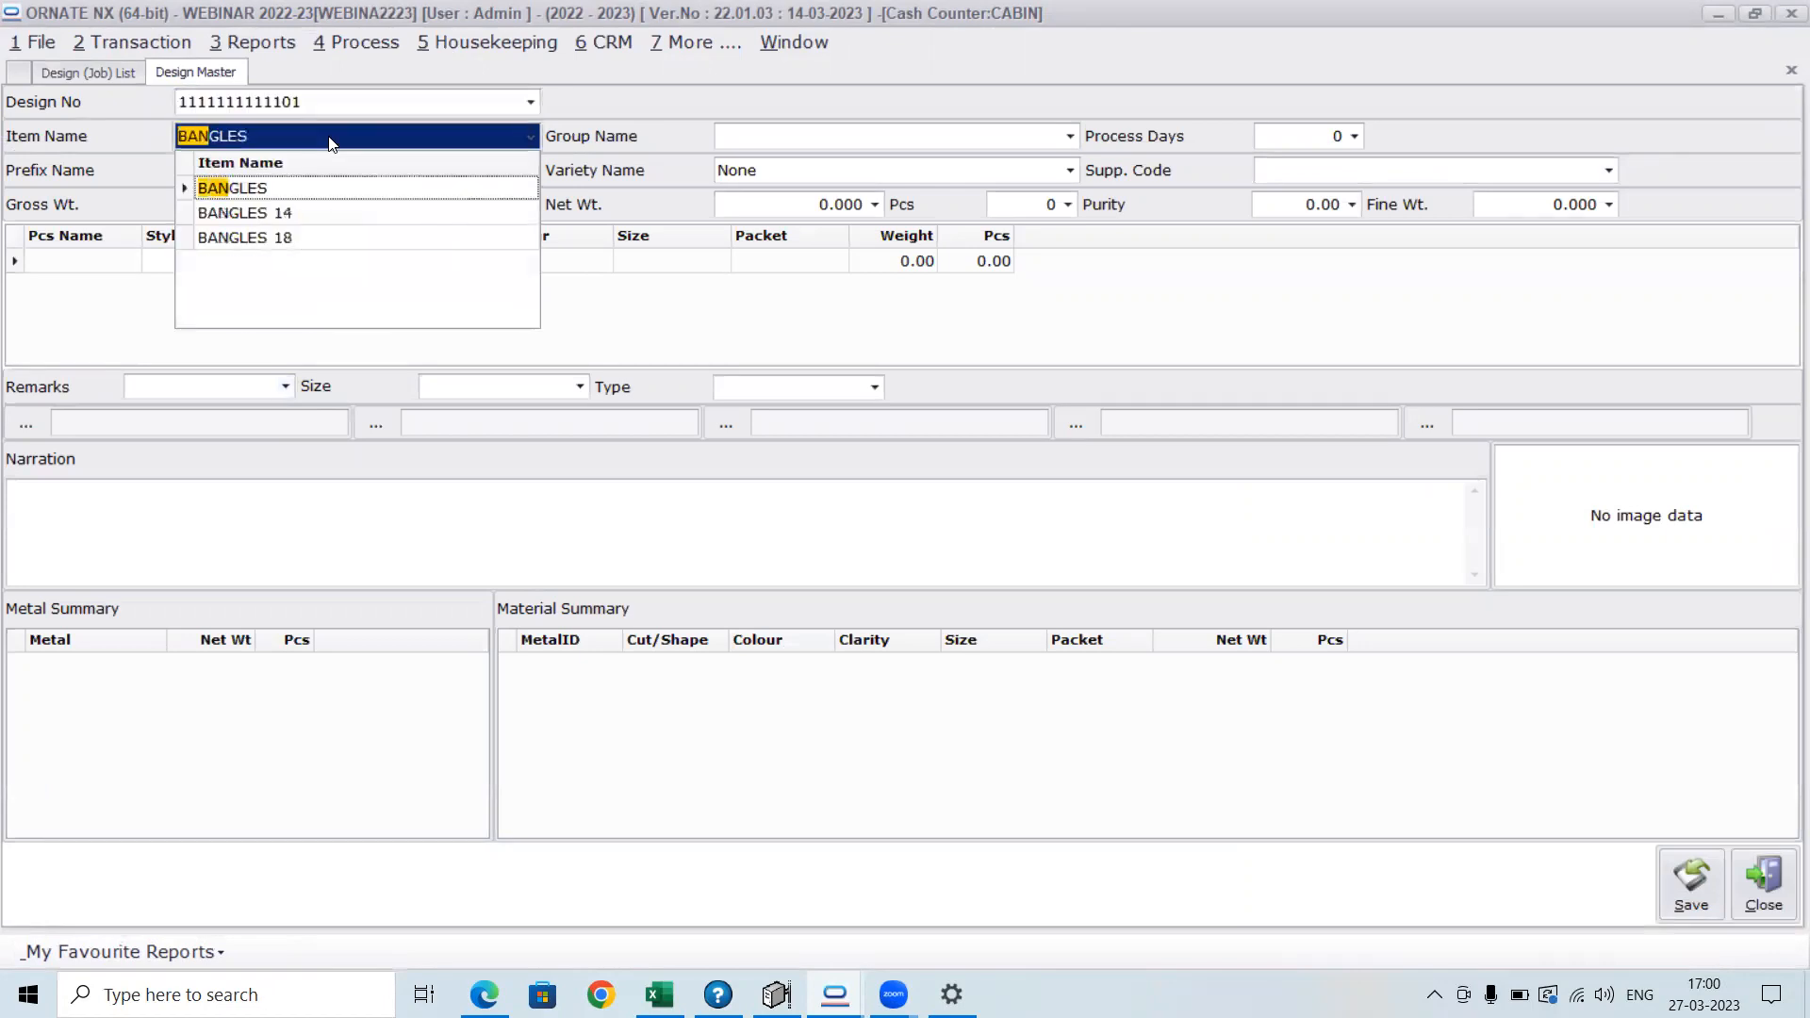
key(Return)
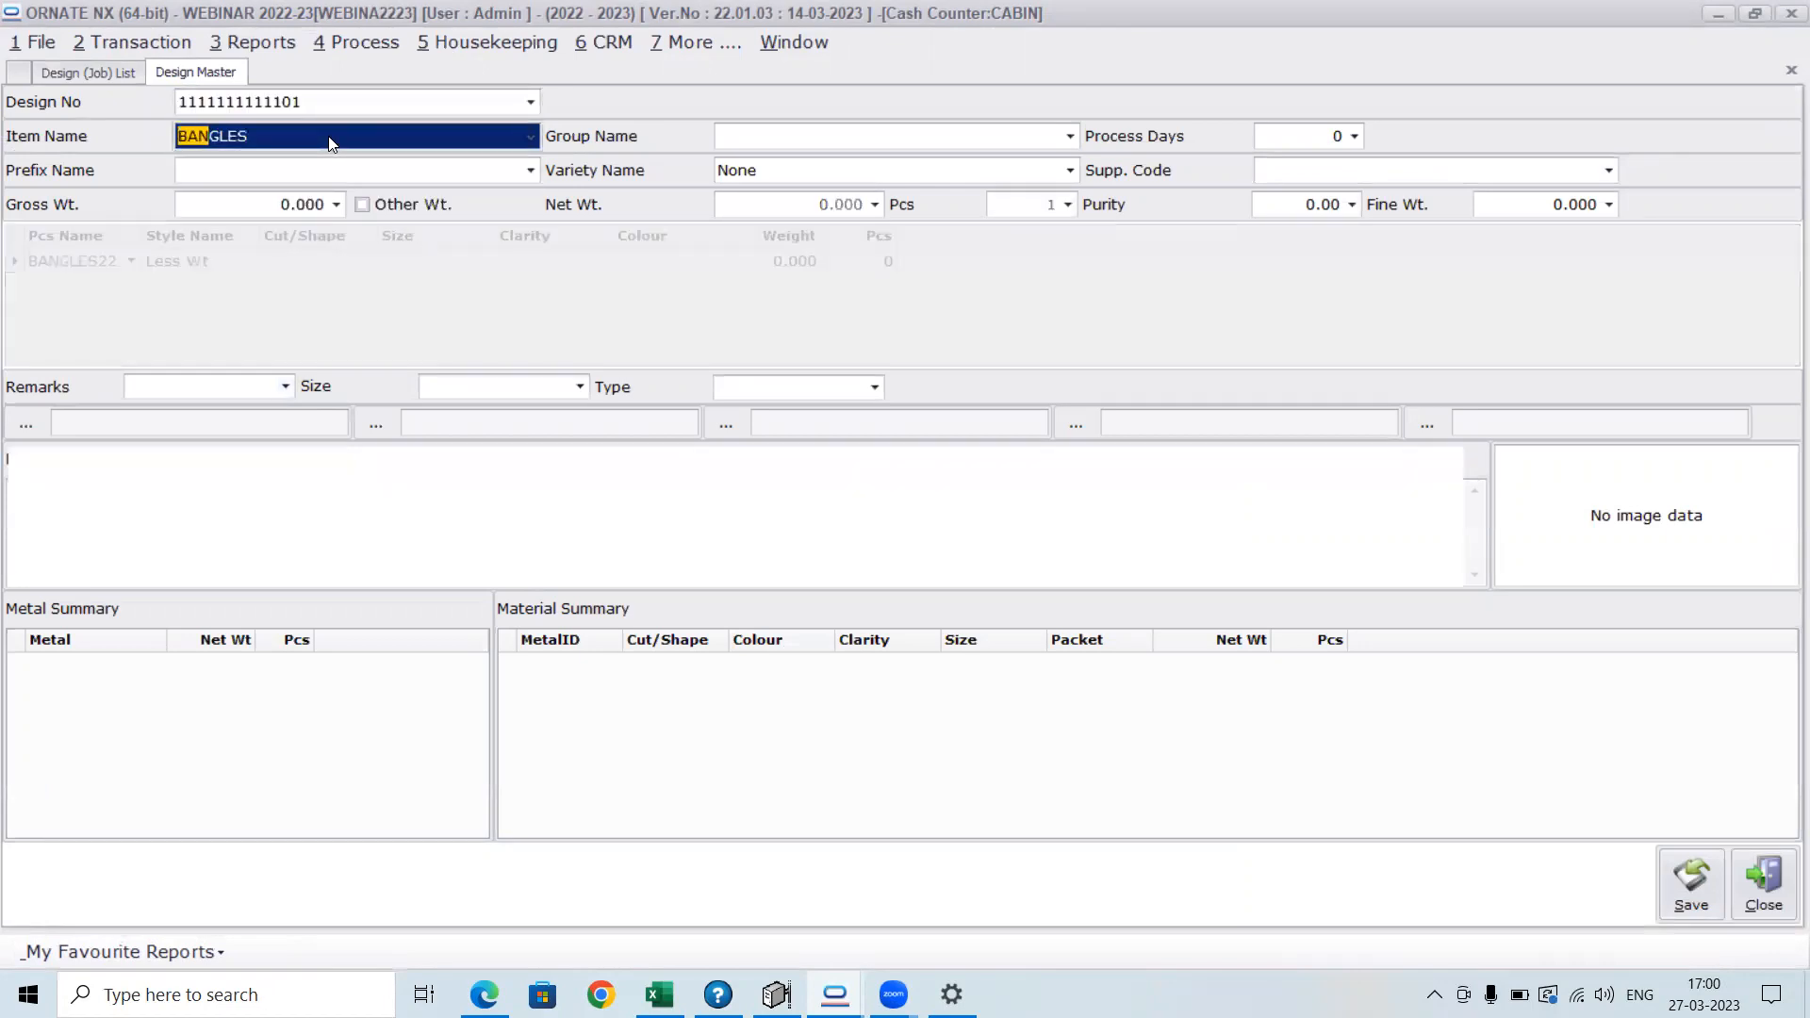
key(Return)
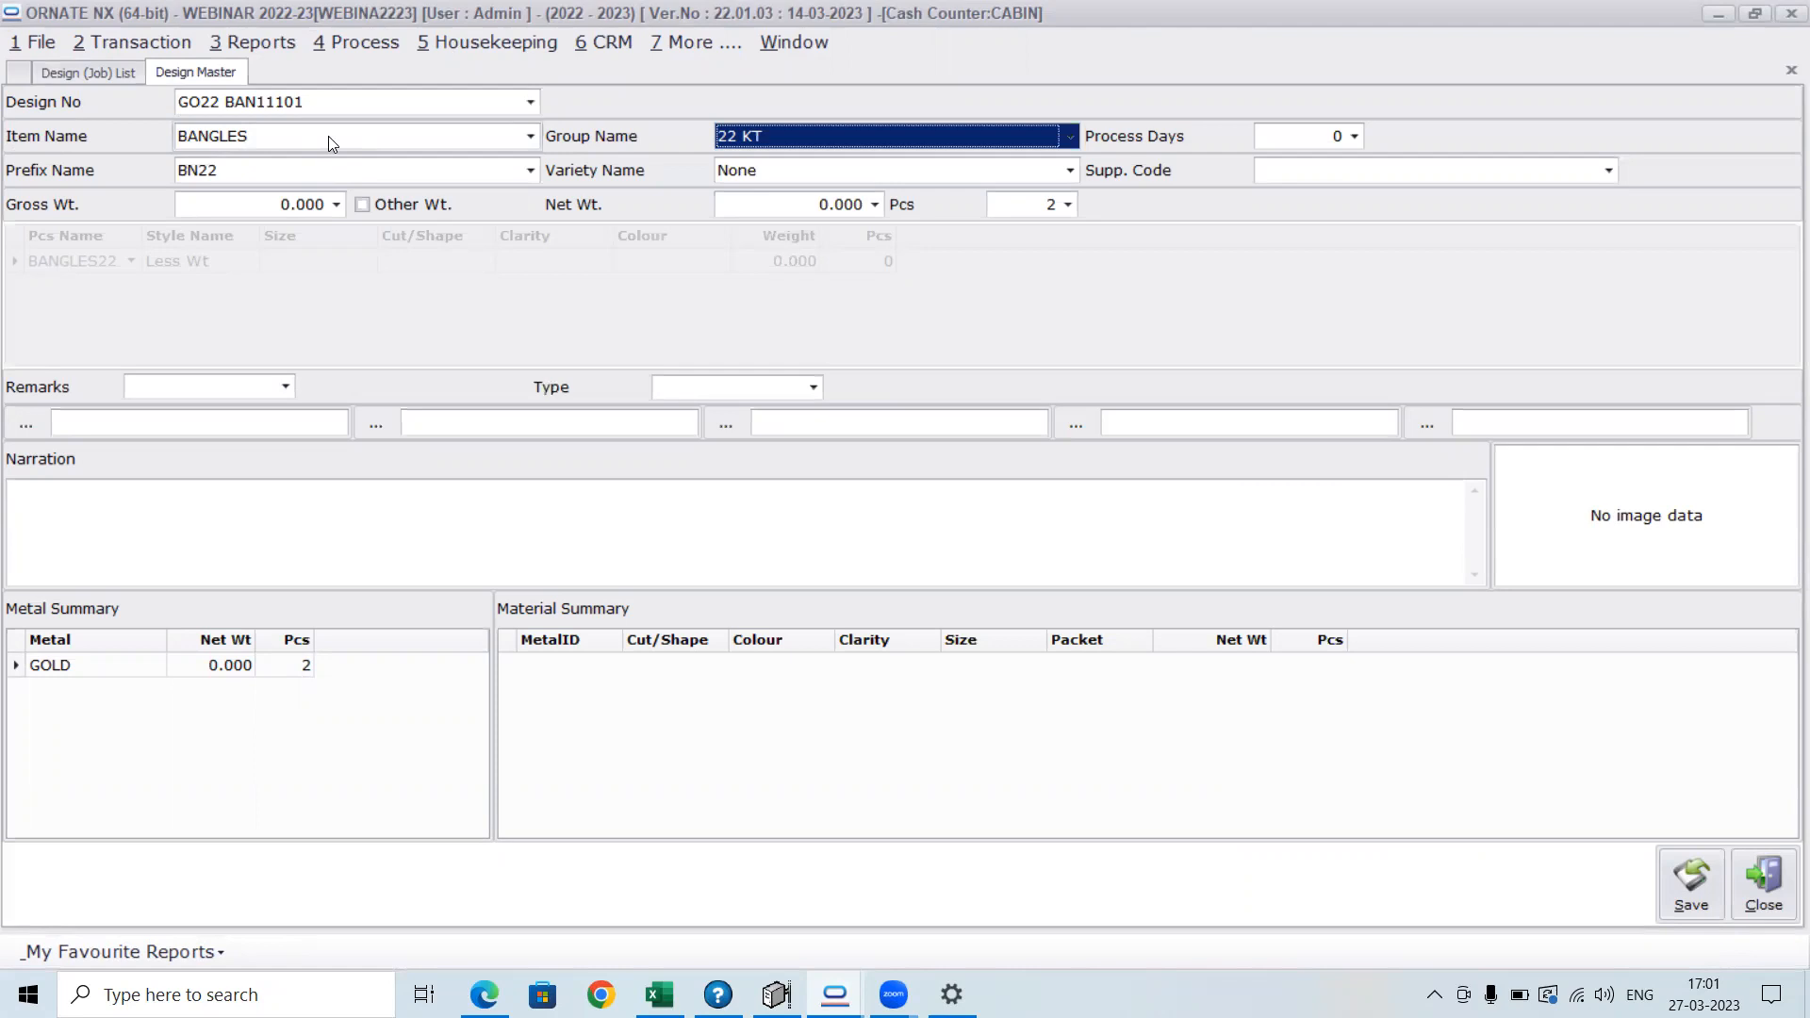
Change the design's item name to CHAIN 18 and variety to POLKI, and close the master without saving
click(531, 137)
text(CHAIN 14)
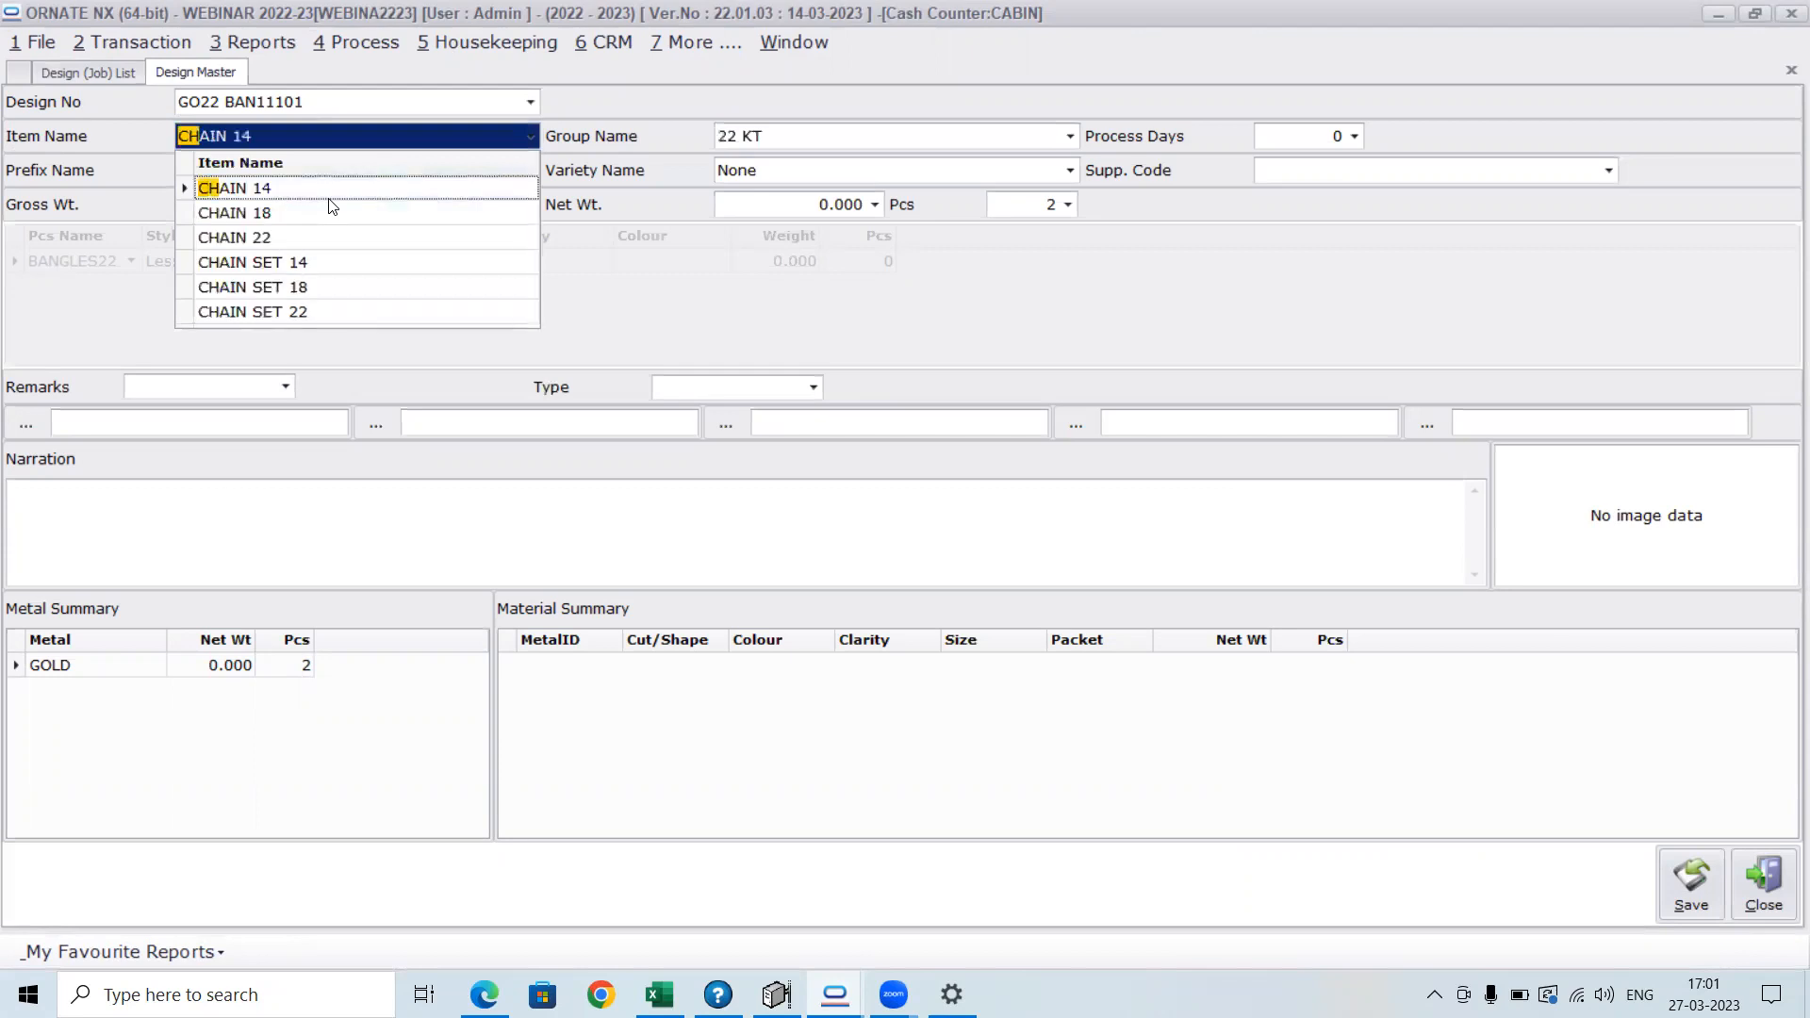
click(332, 211)
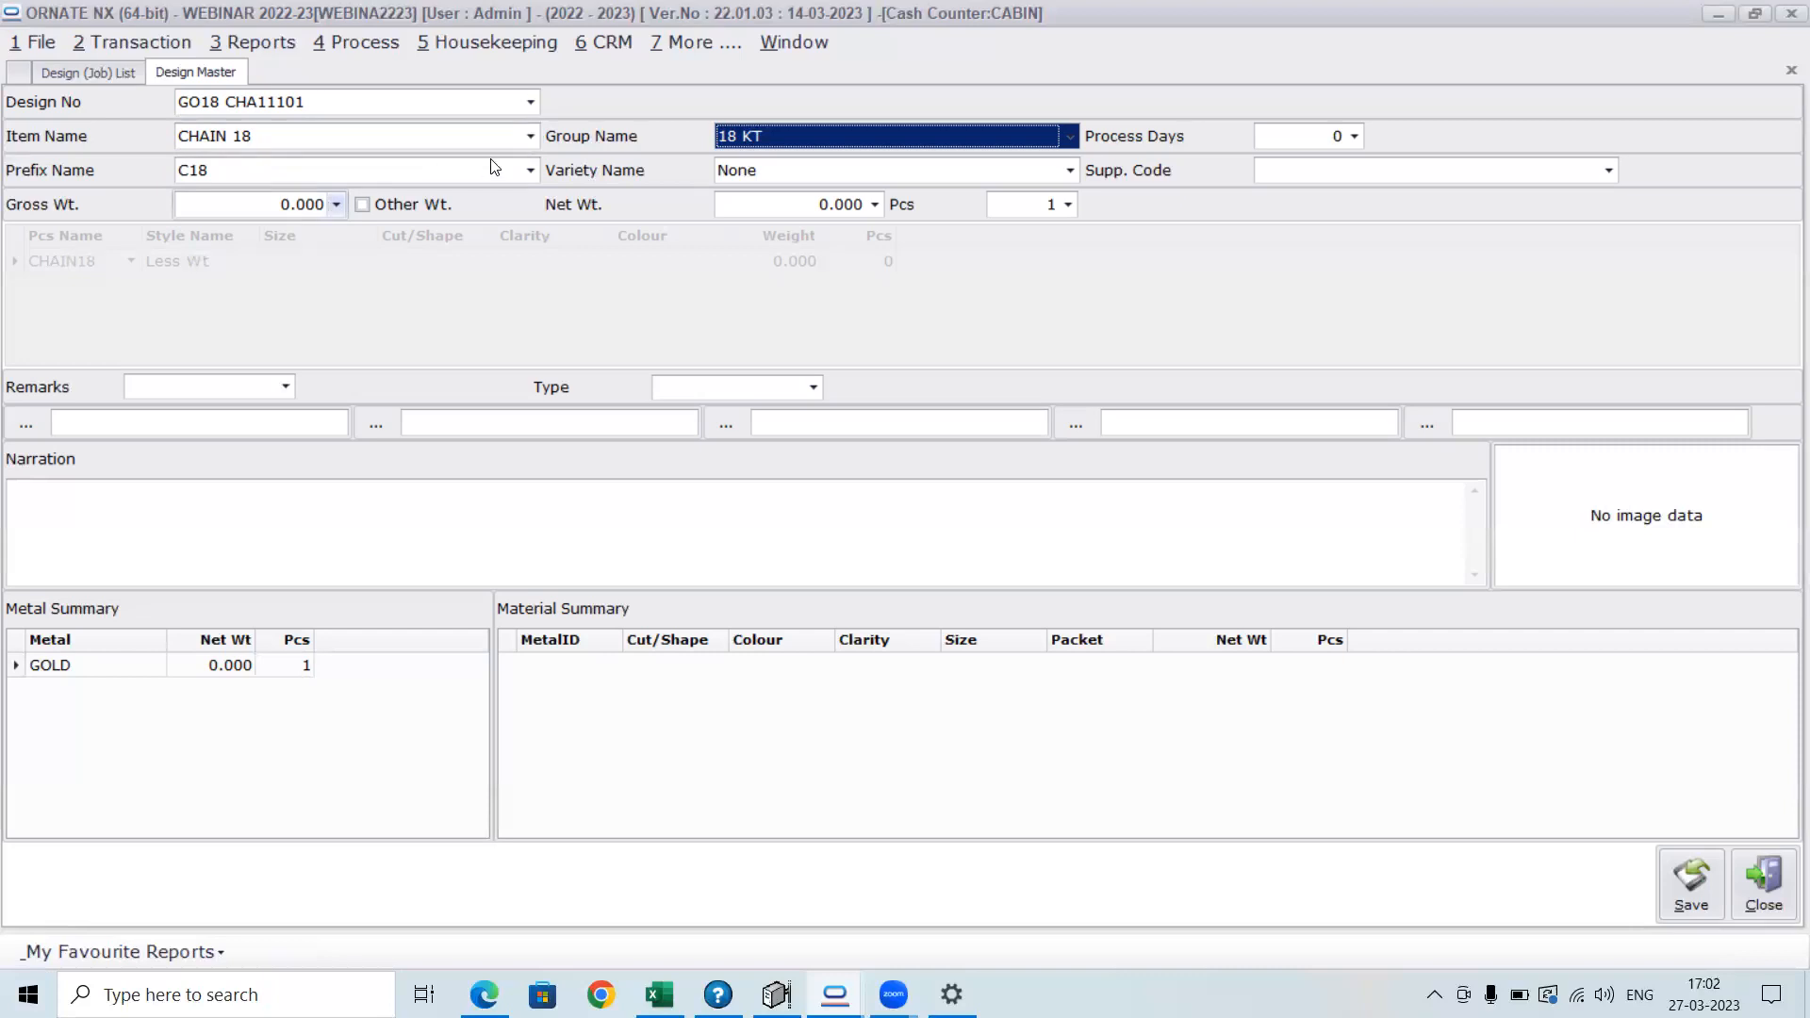
click(757, 174)
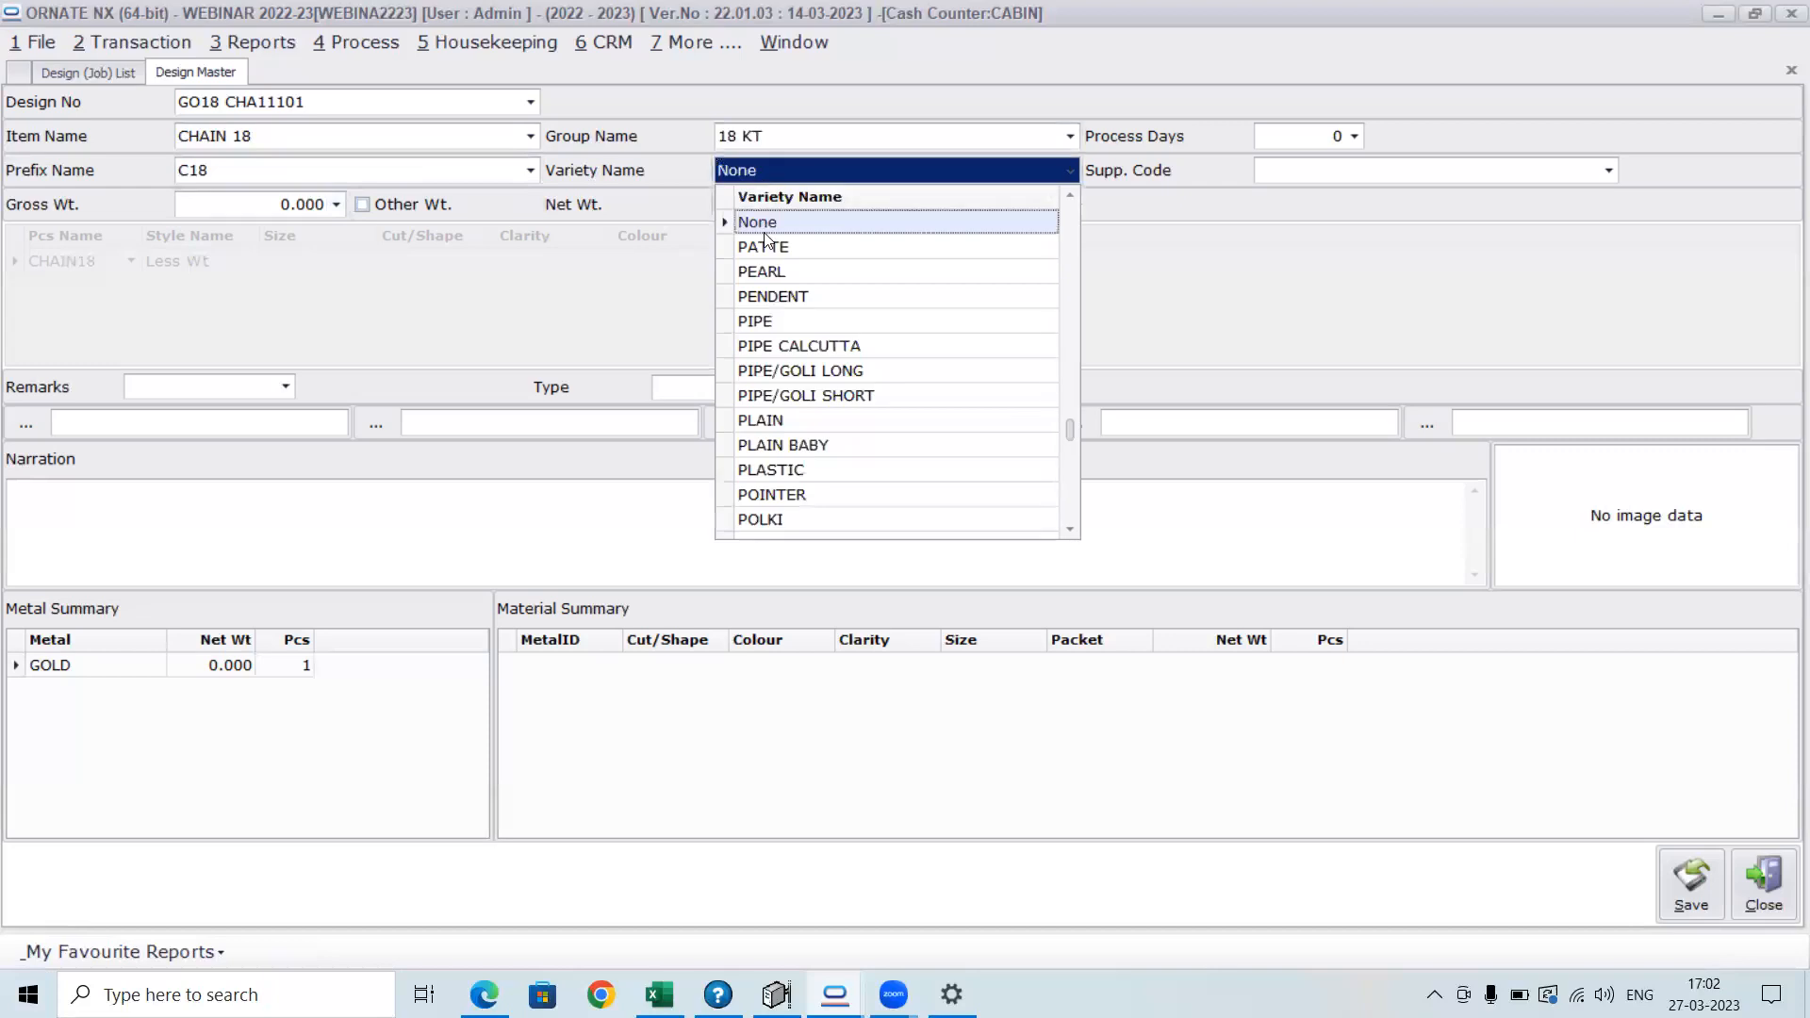
click(808, 521)
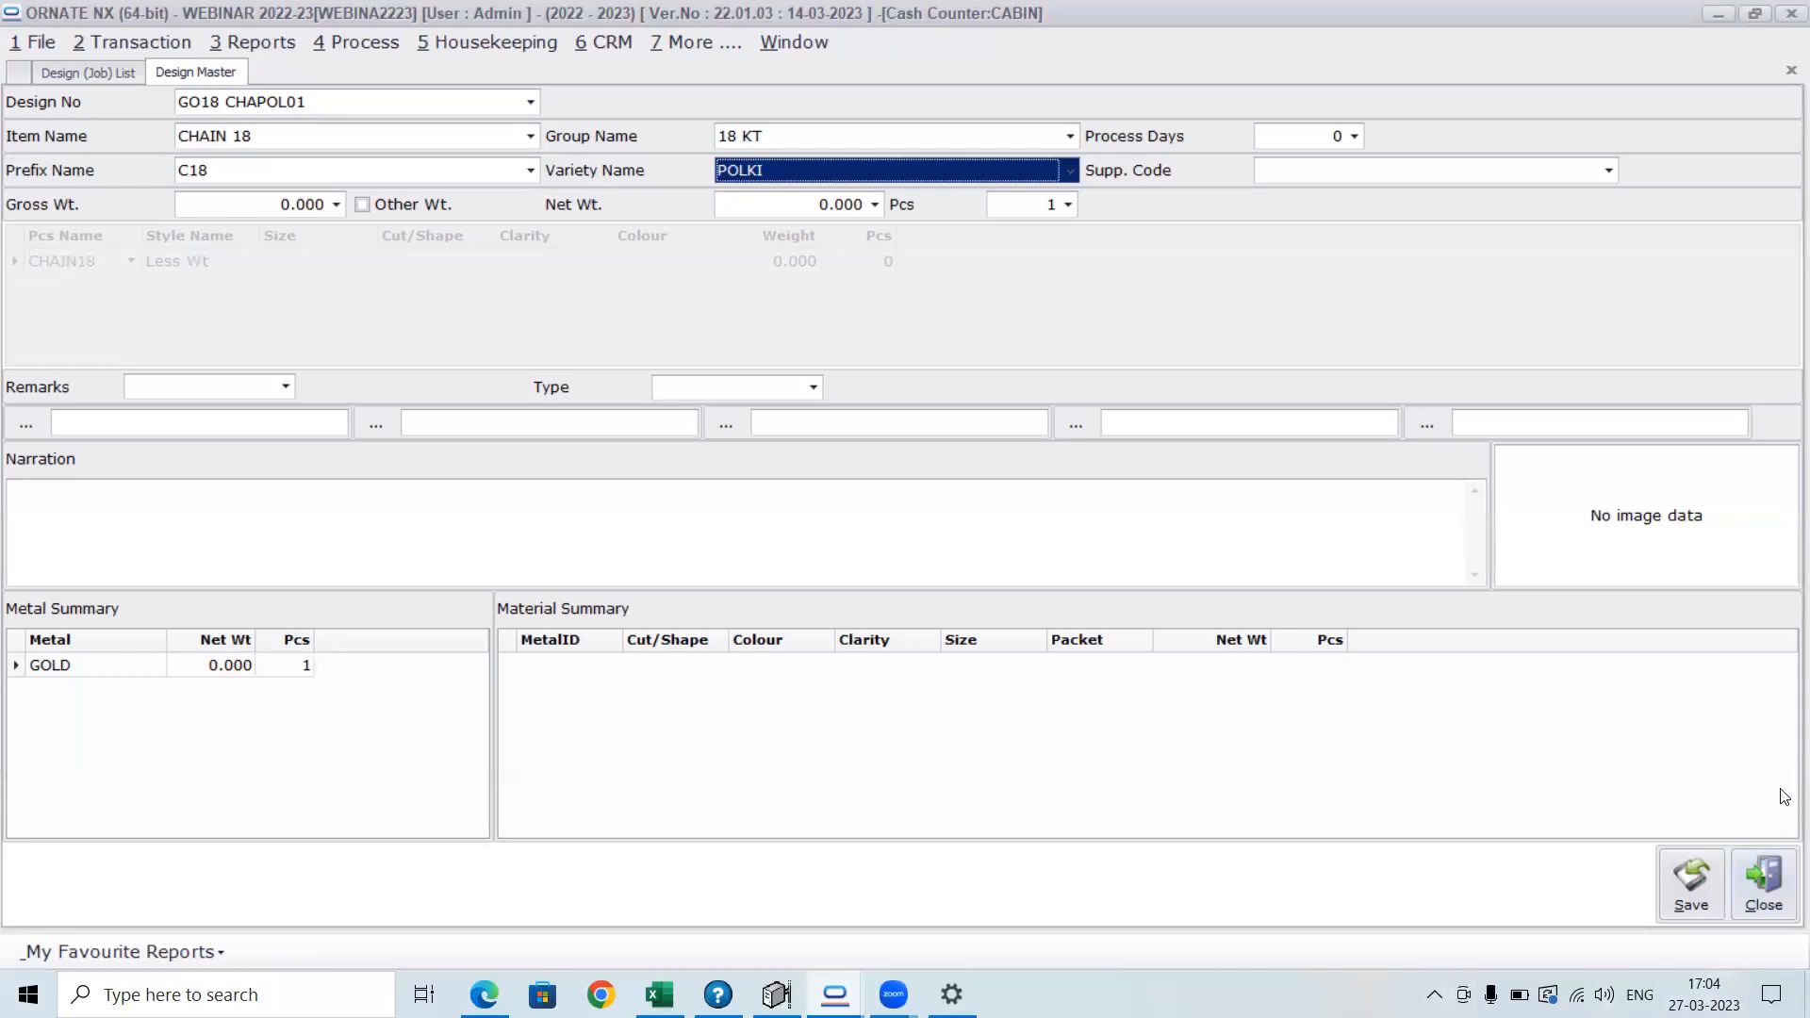
click(1753, 903)
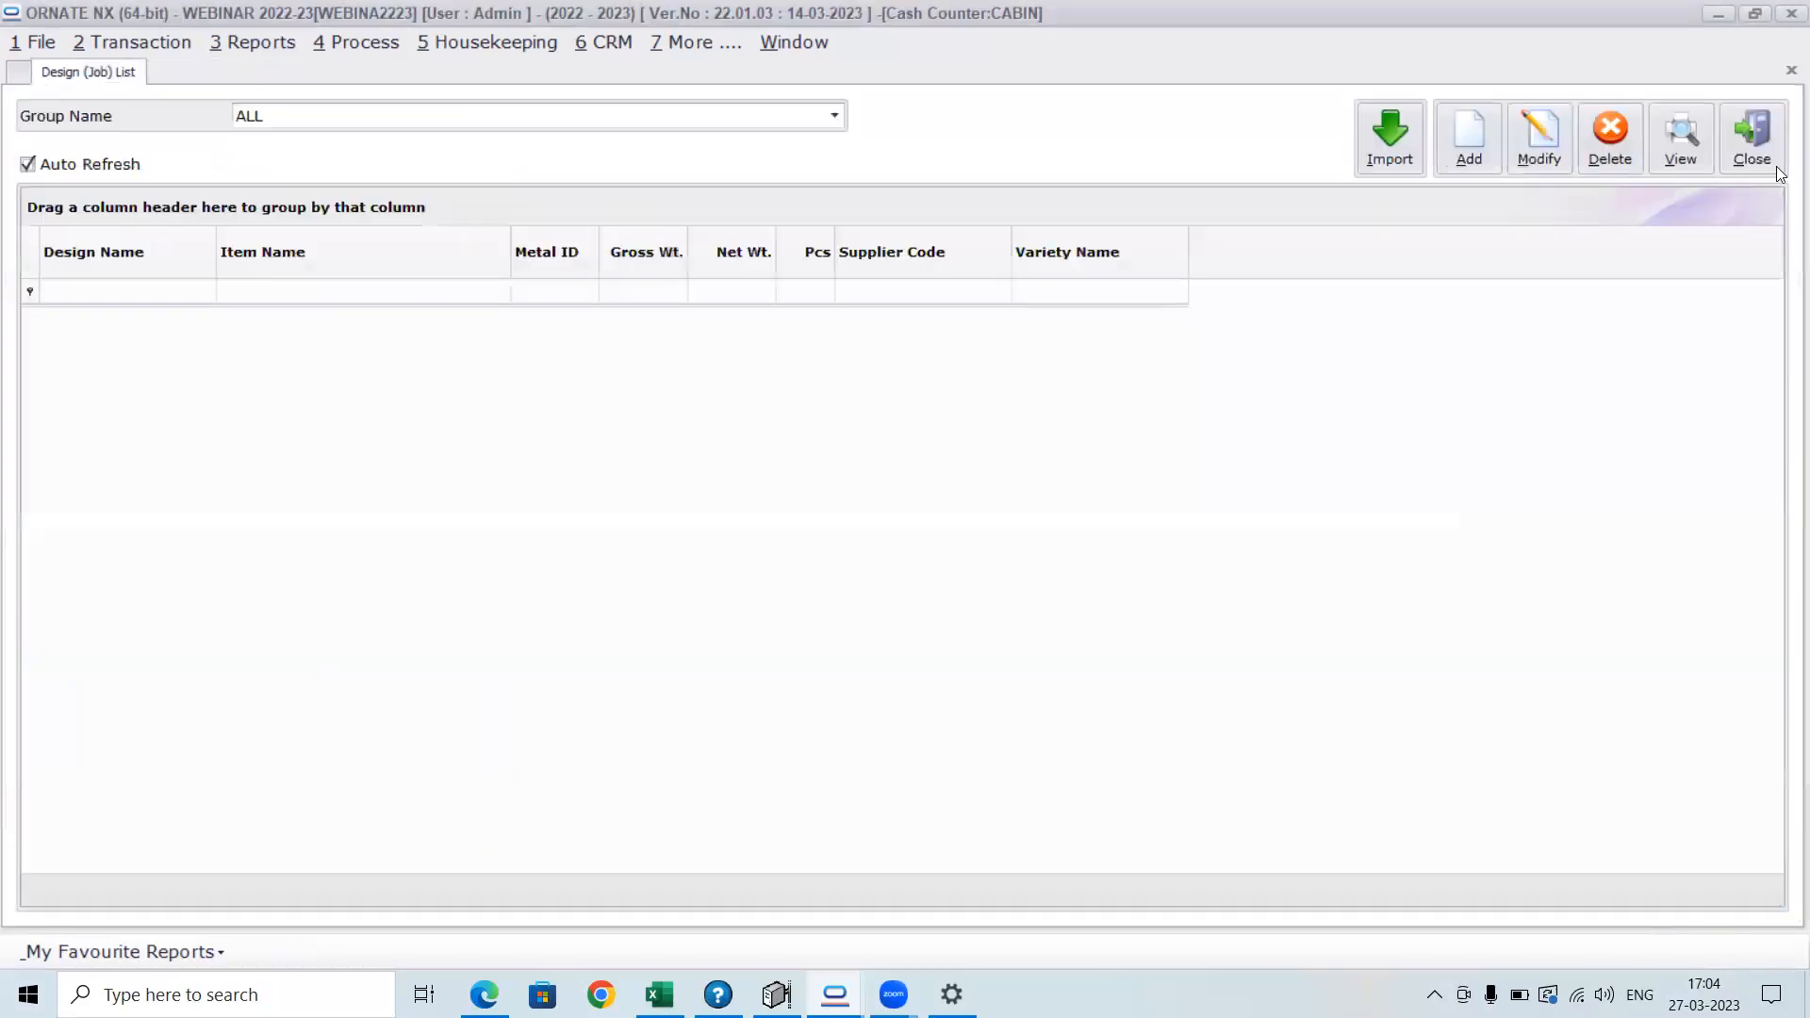
click(1743, 134)
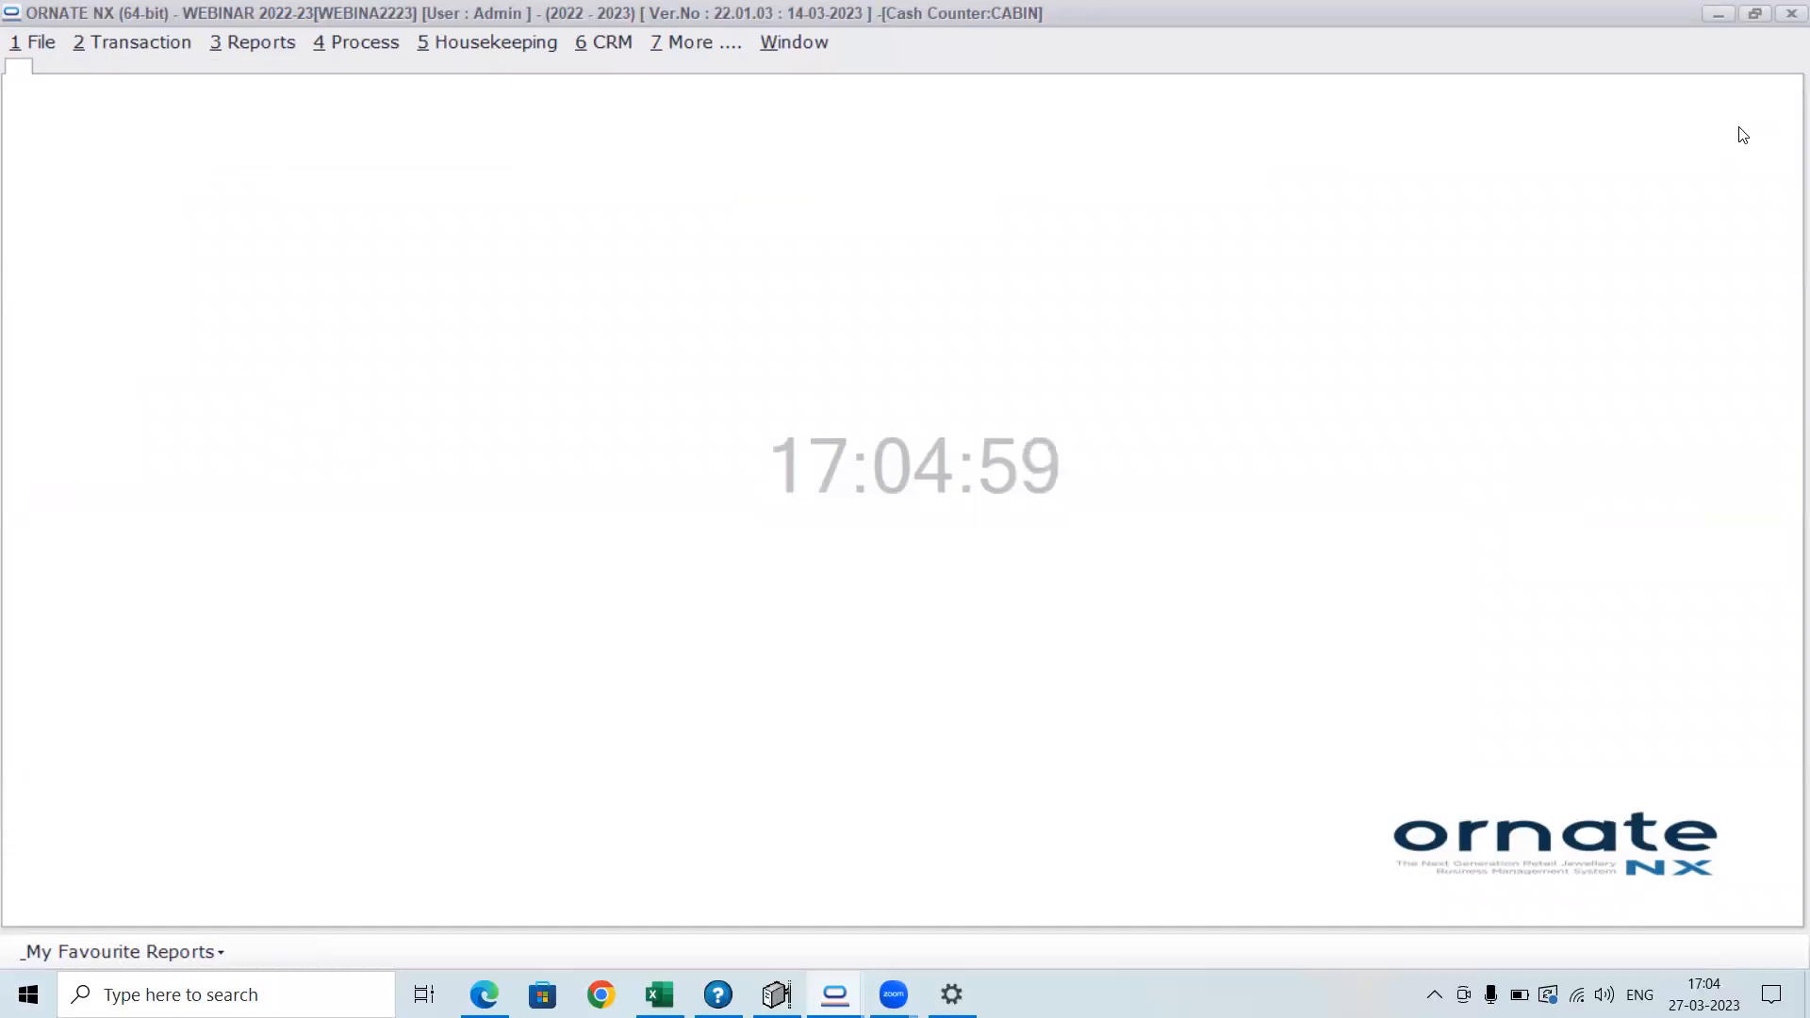
Open the Label Type Master from the other masters and bring up its import window
click(475, 44)
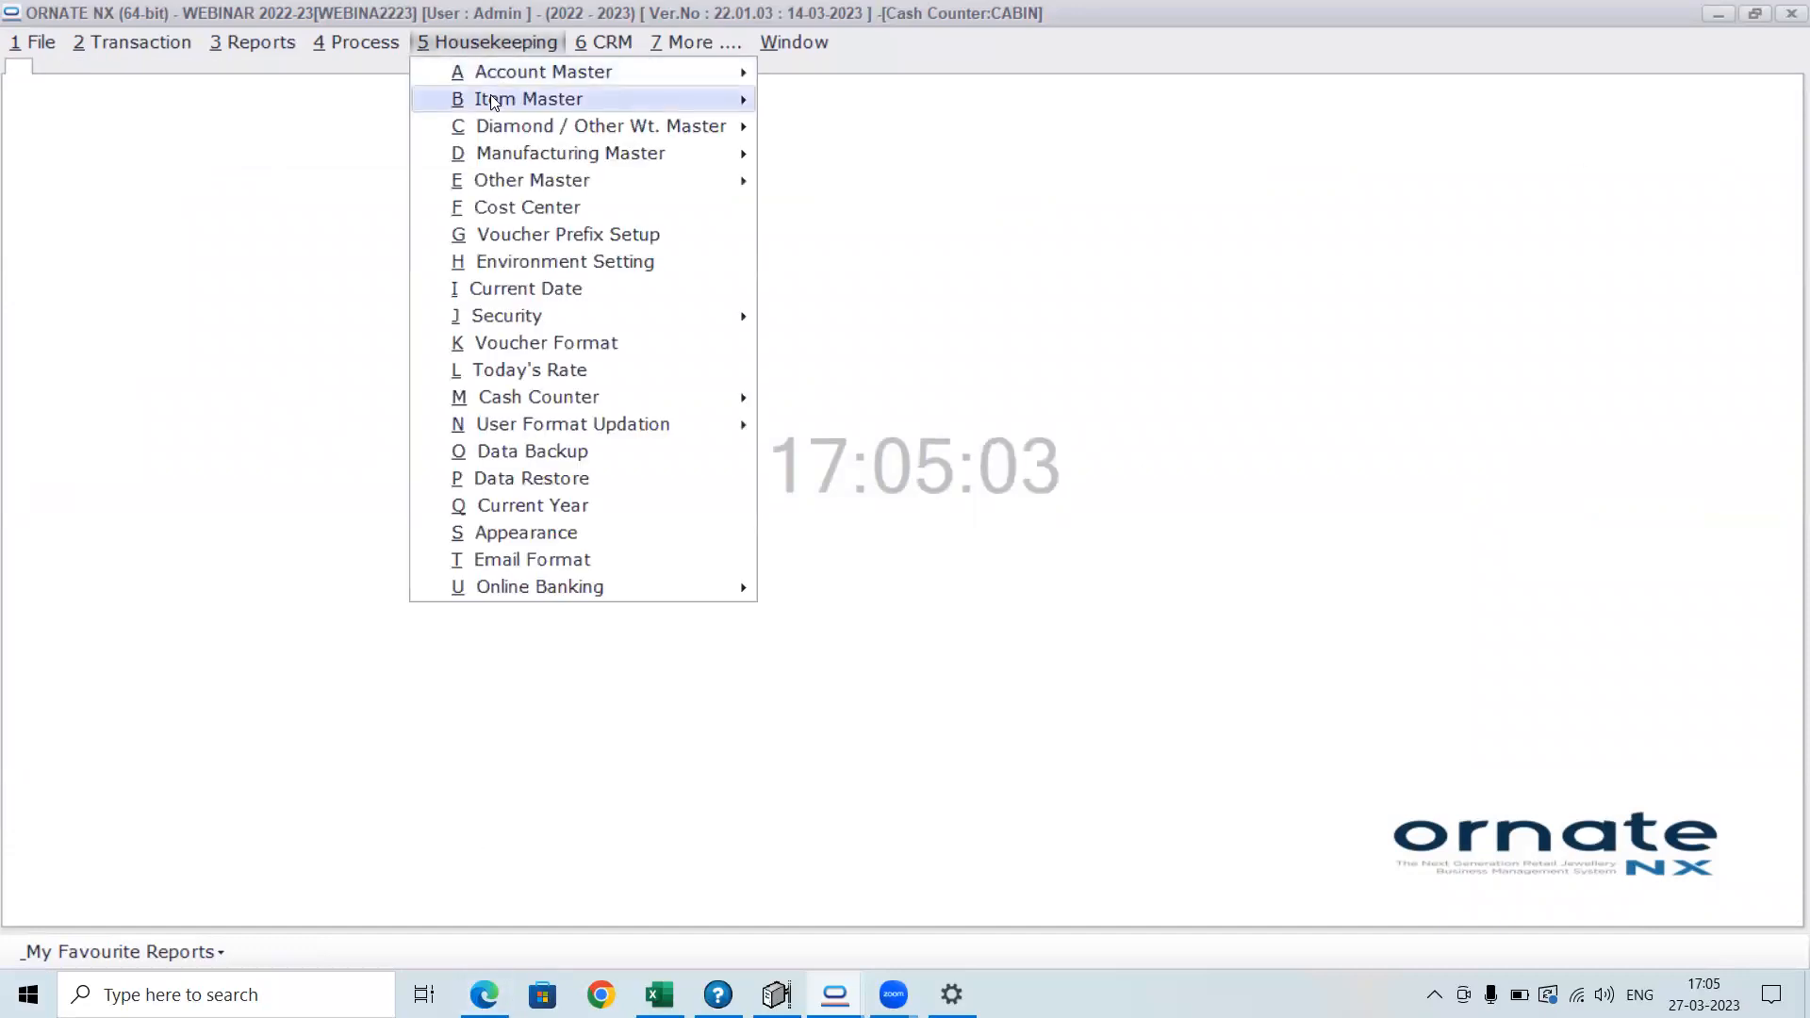
mouse_move(492, 101)
mouse_move(485, 142)
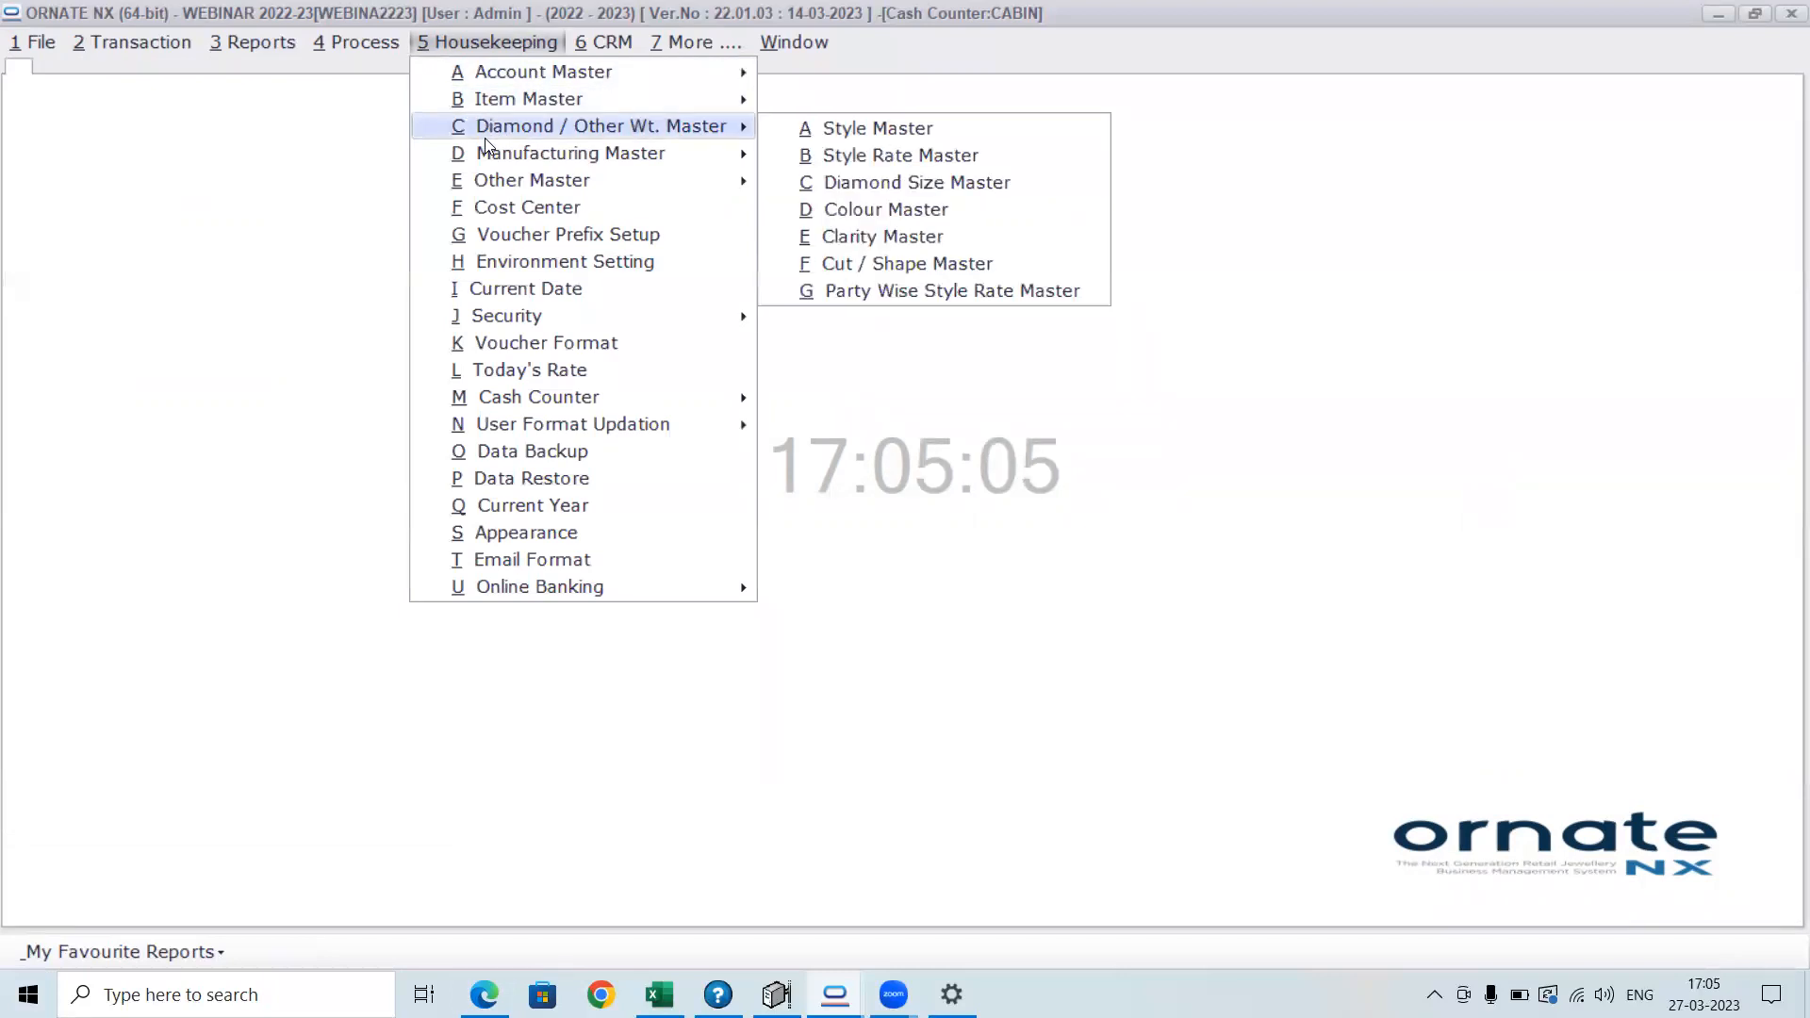
mouse_move(500, 183)
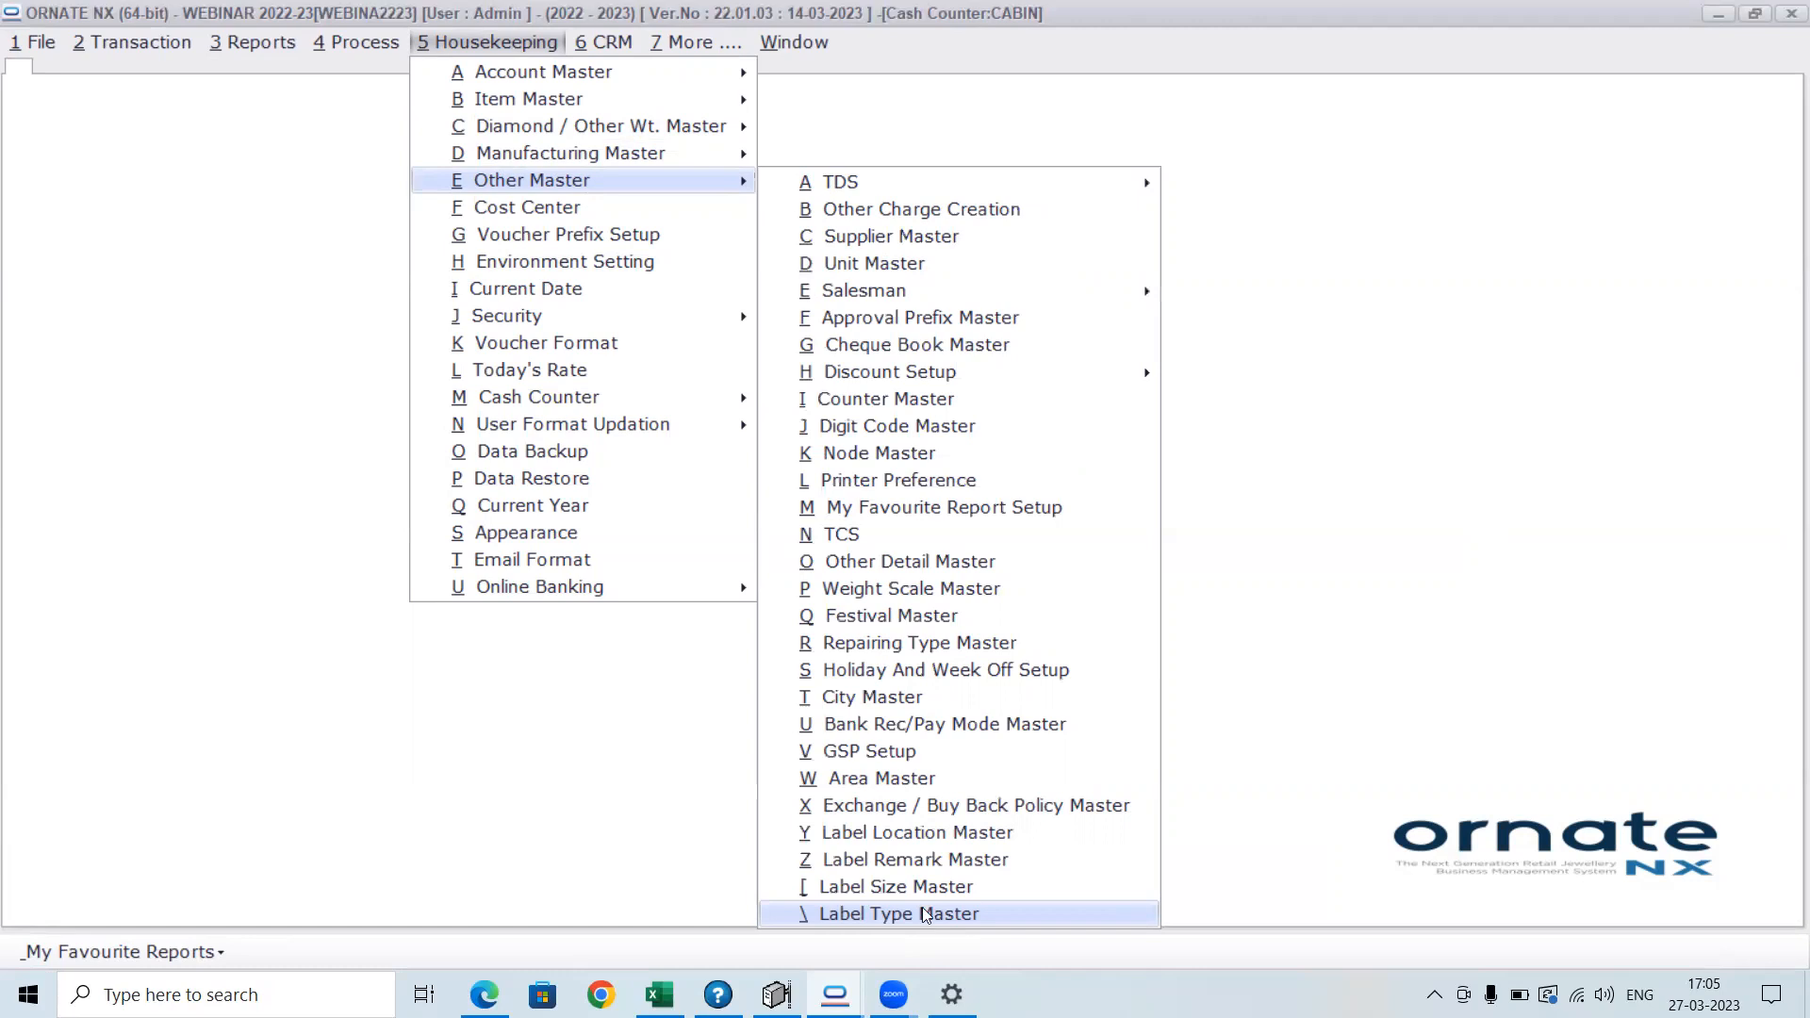
click(926, 915)
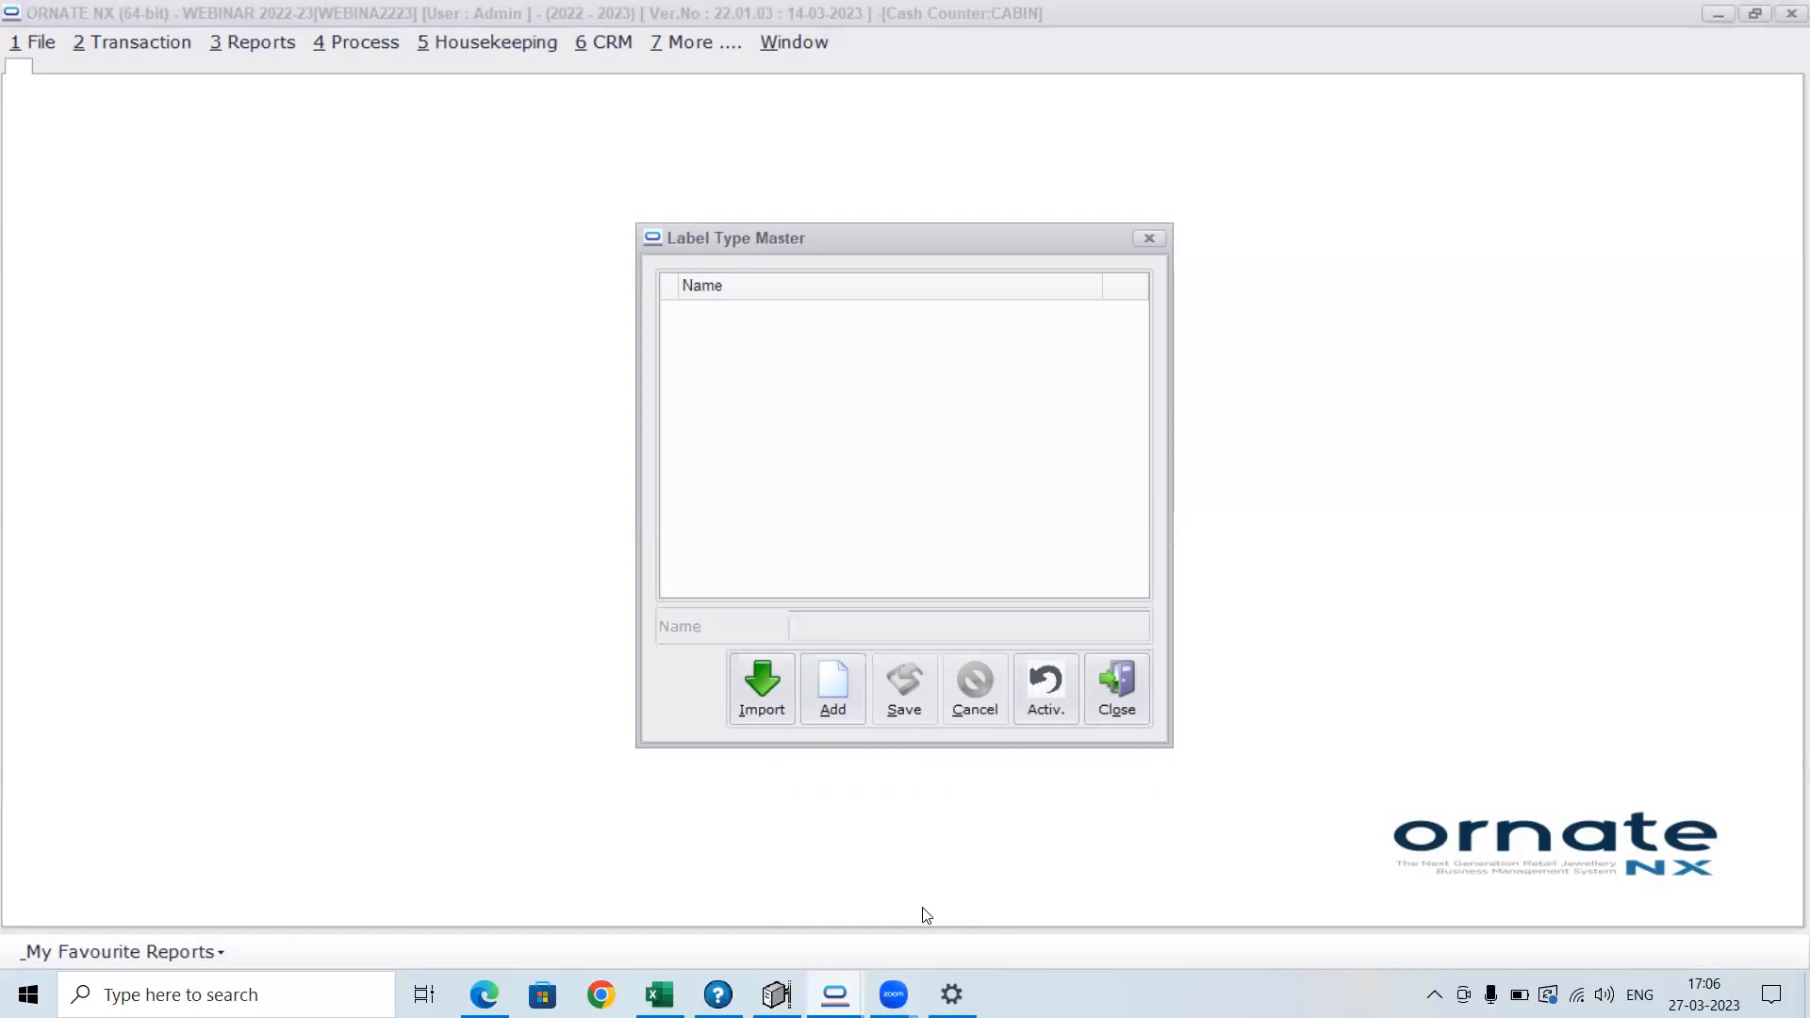
click(761, 698)
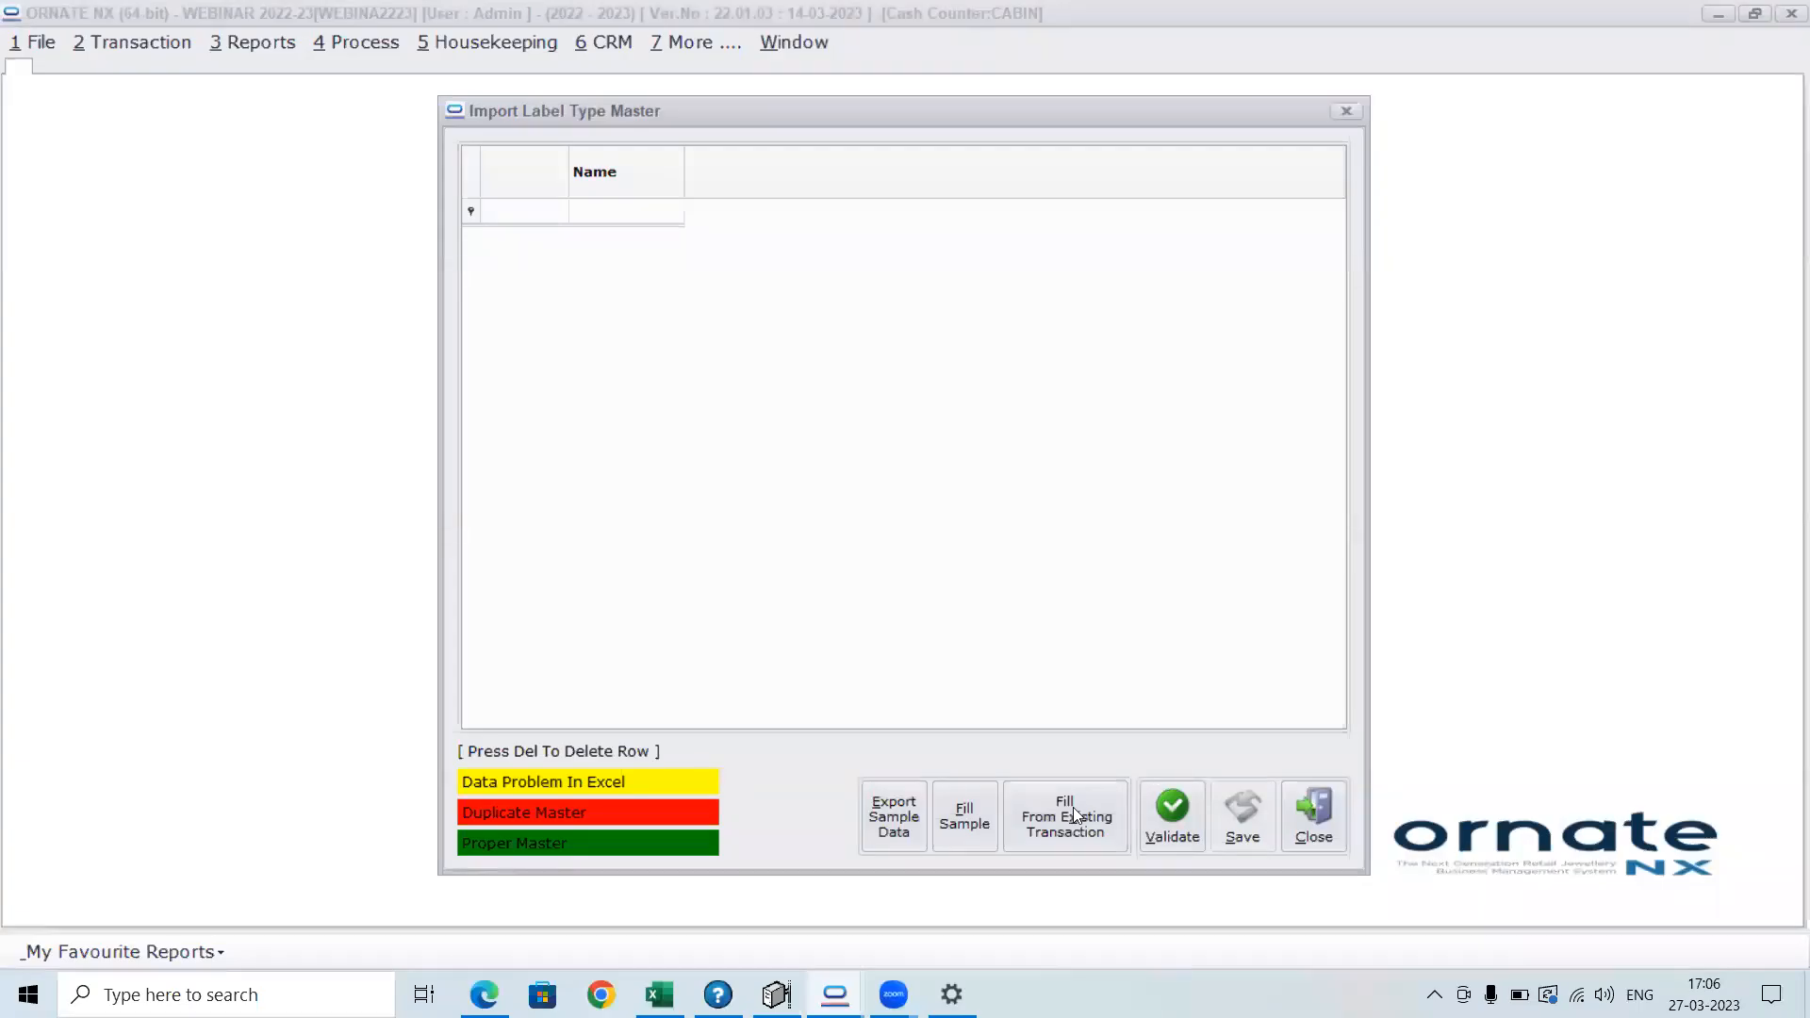
Switch from ORNATE NX to the Zoom meeting
key(alt+Tab)
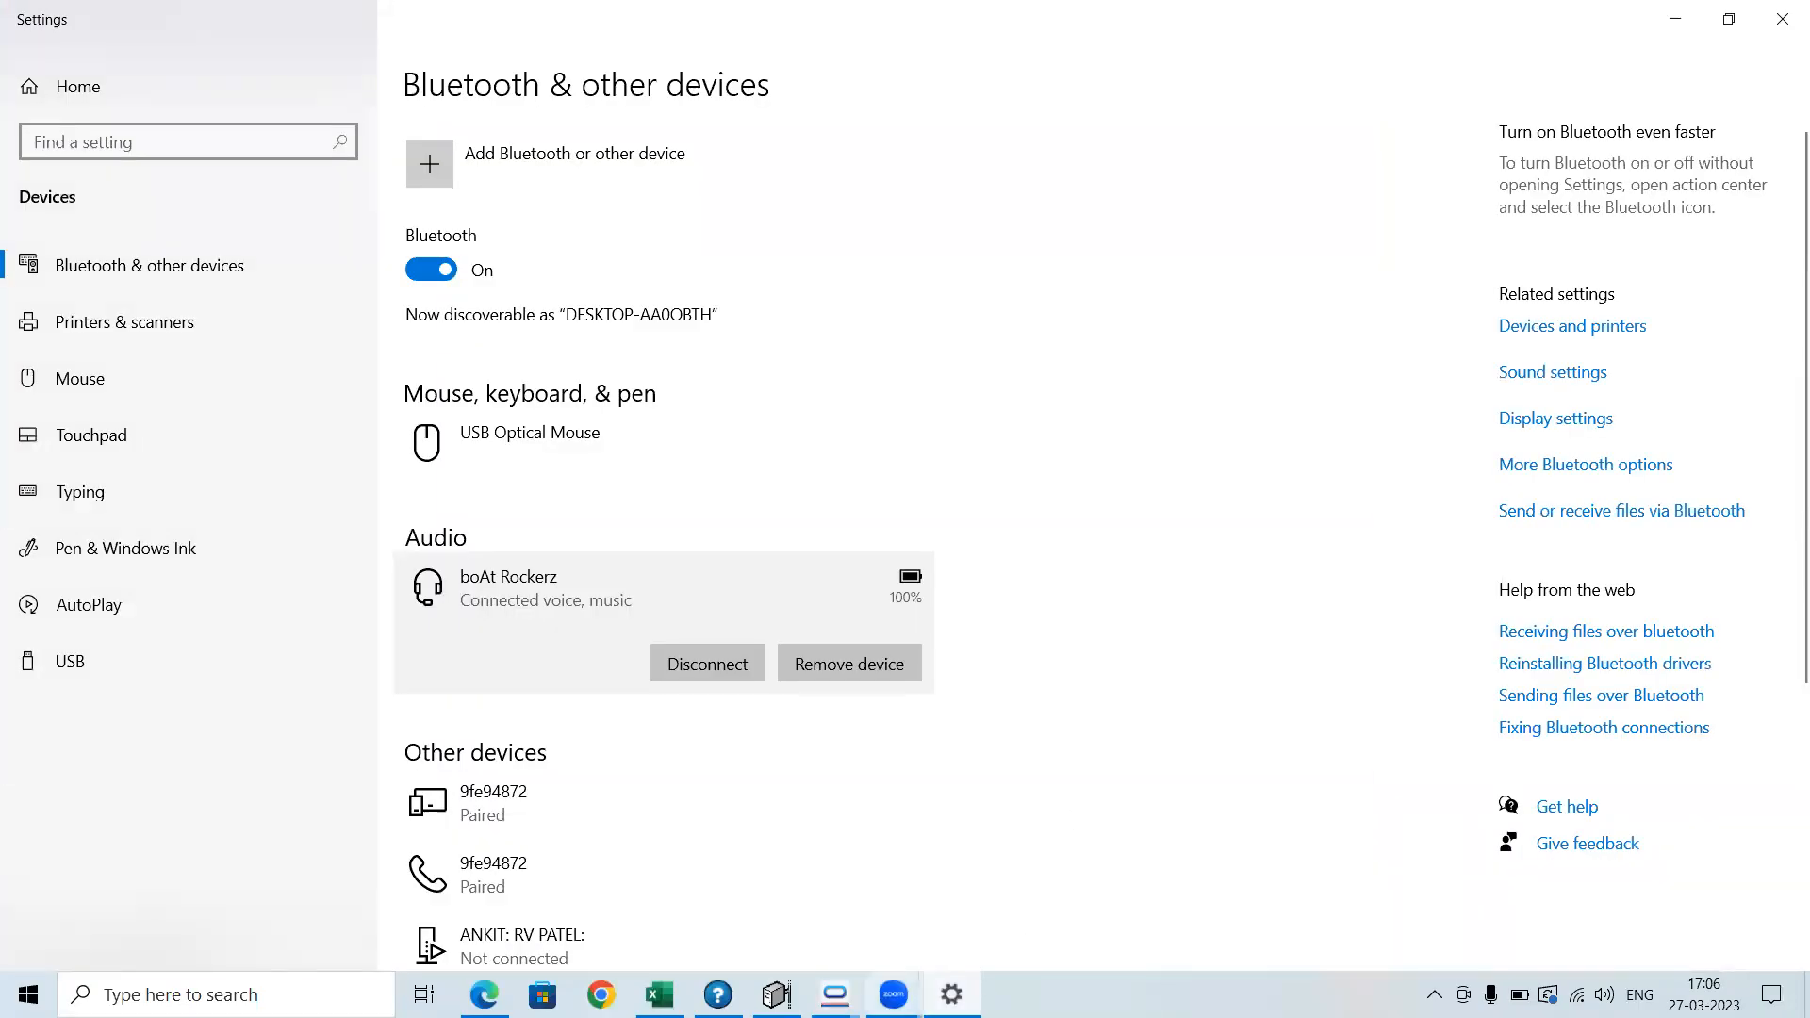
click(894, 995)
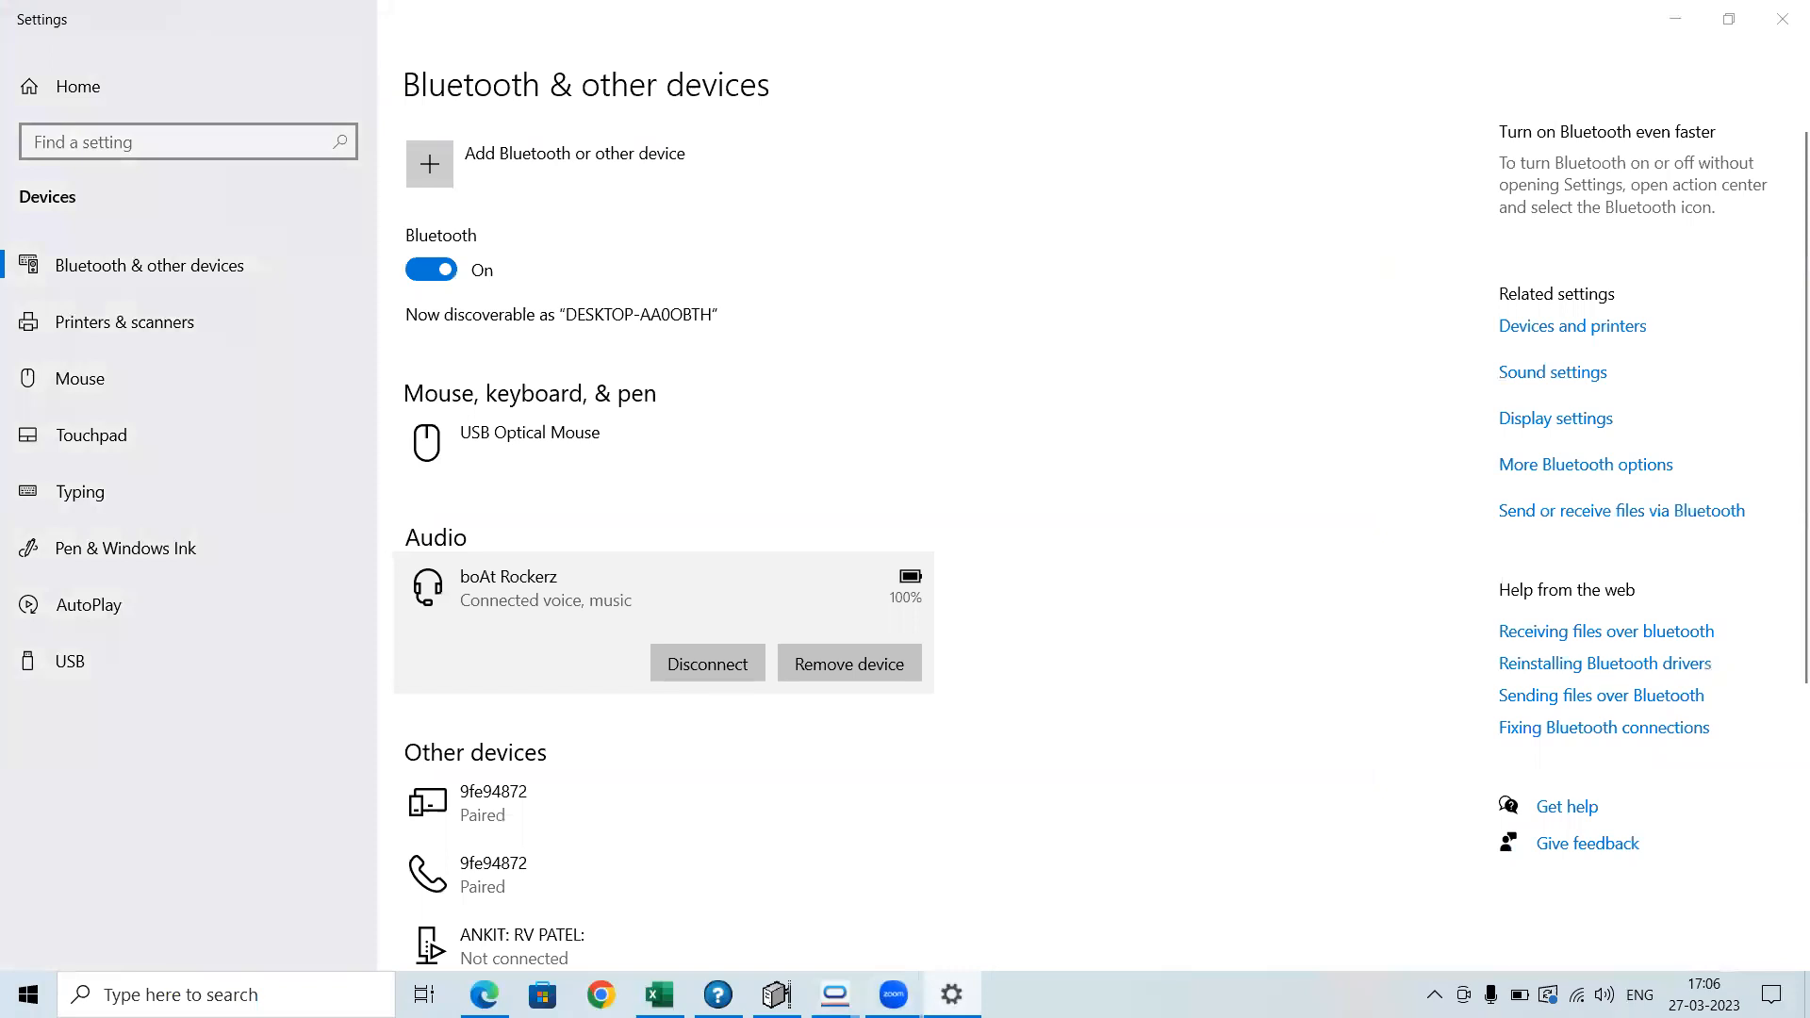
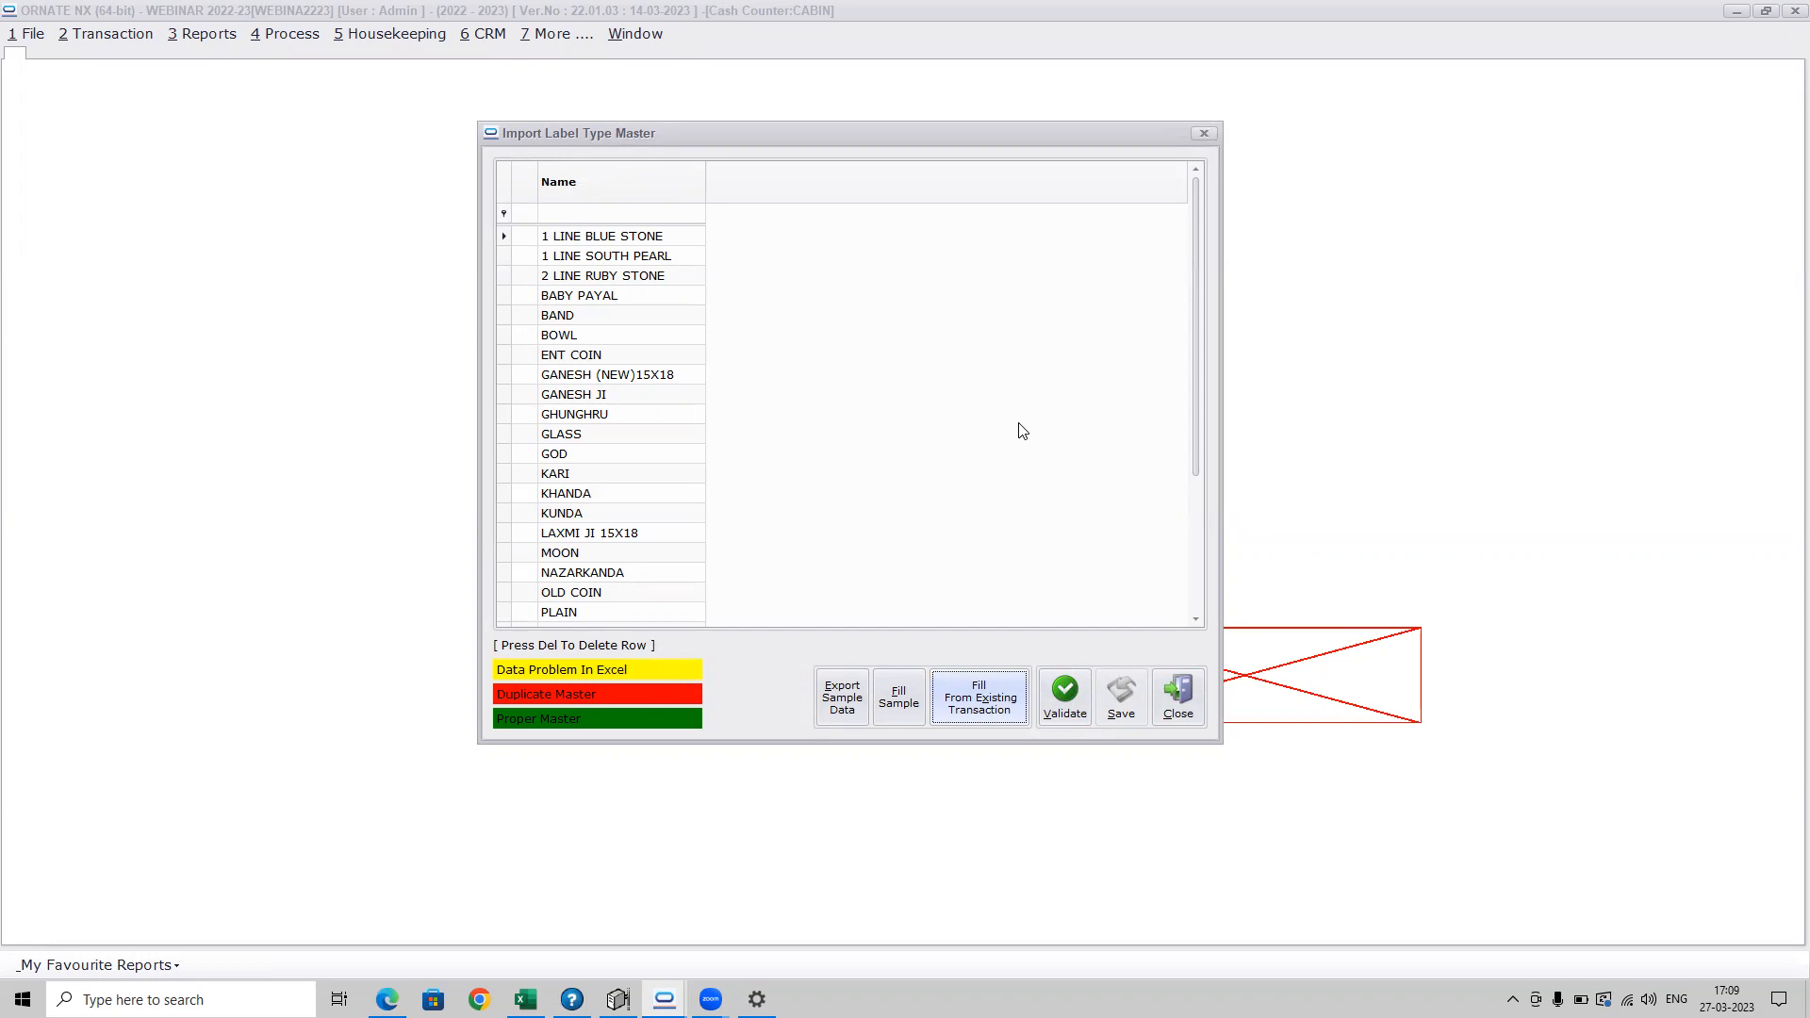
Validate and save the label types filled from existing transactions, and close the Label Type Master
click(1065, 698)
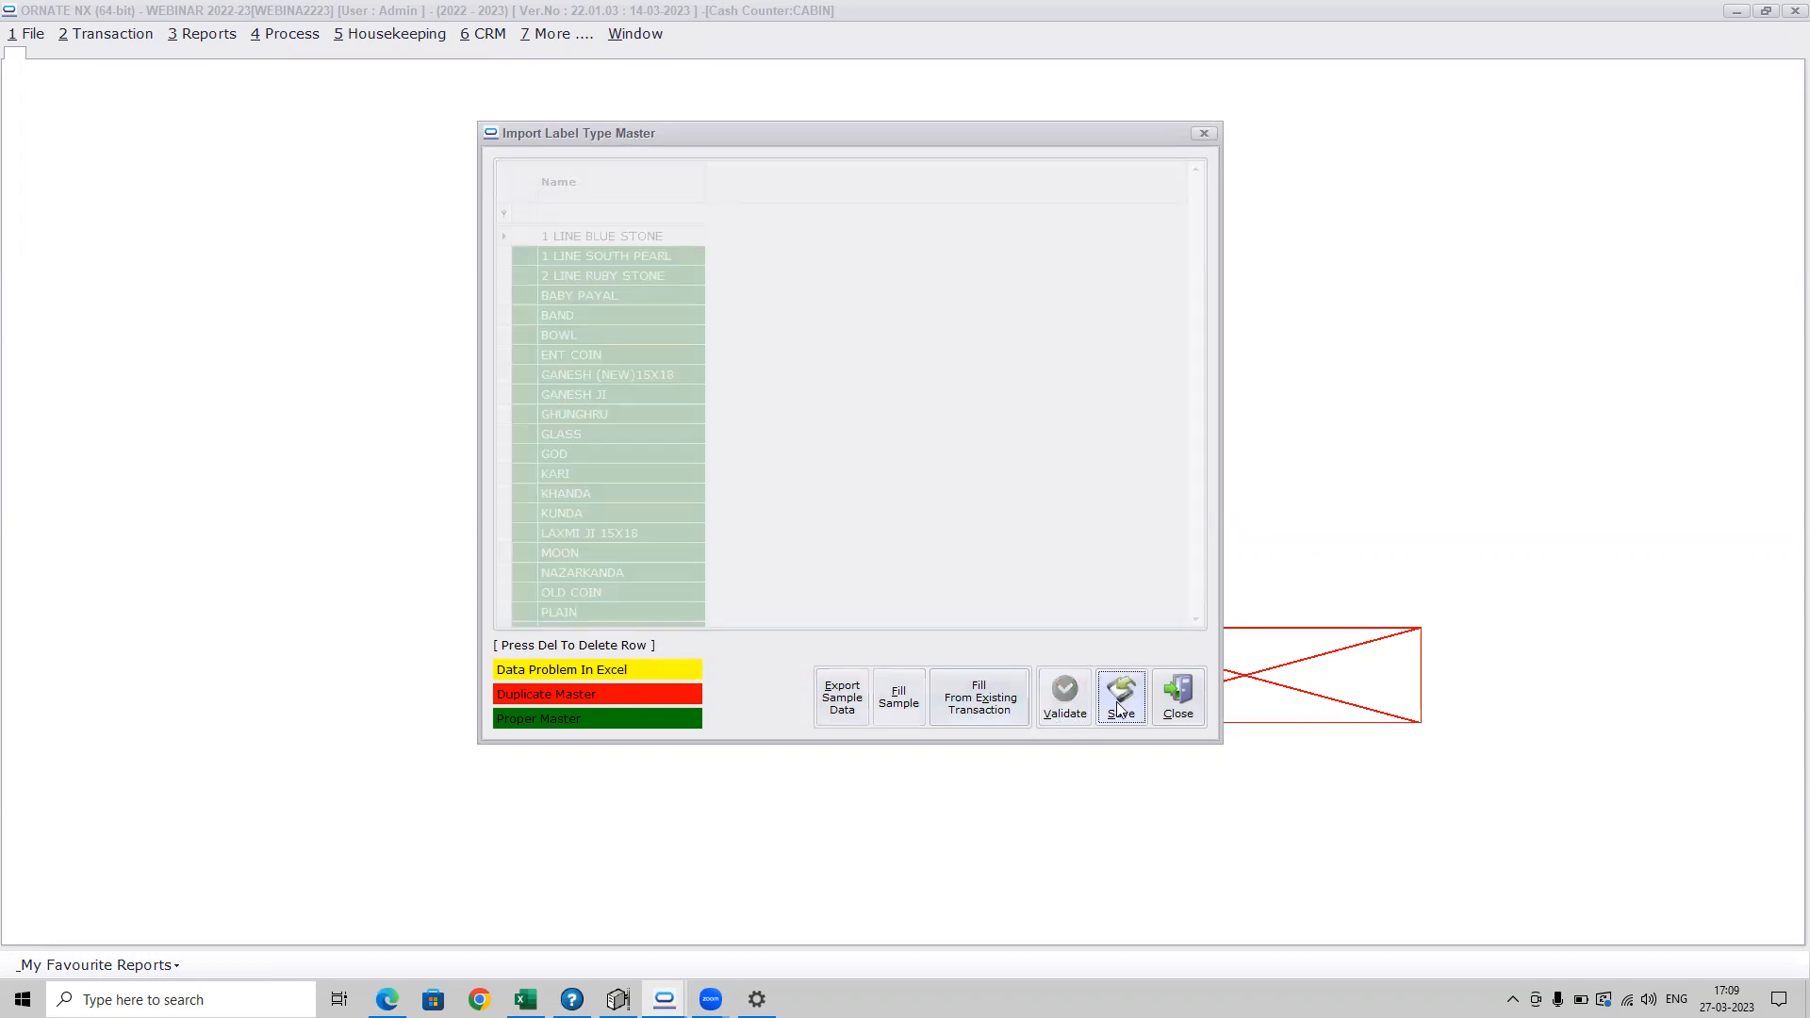
click(1118, 708)
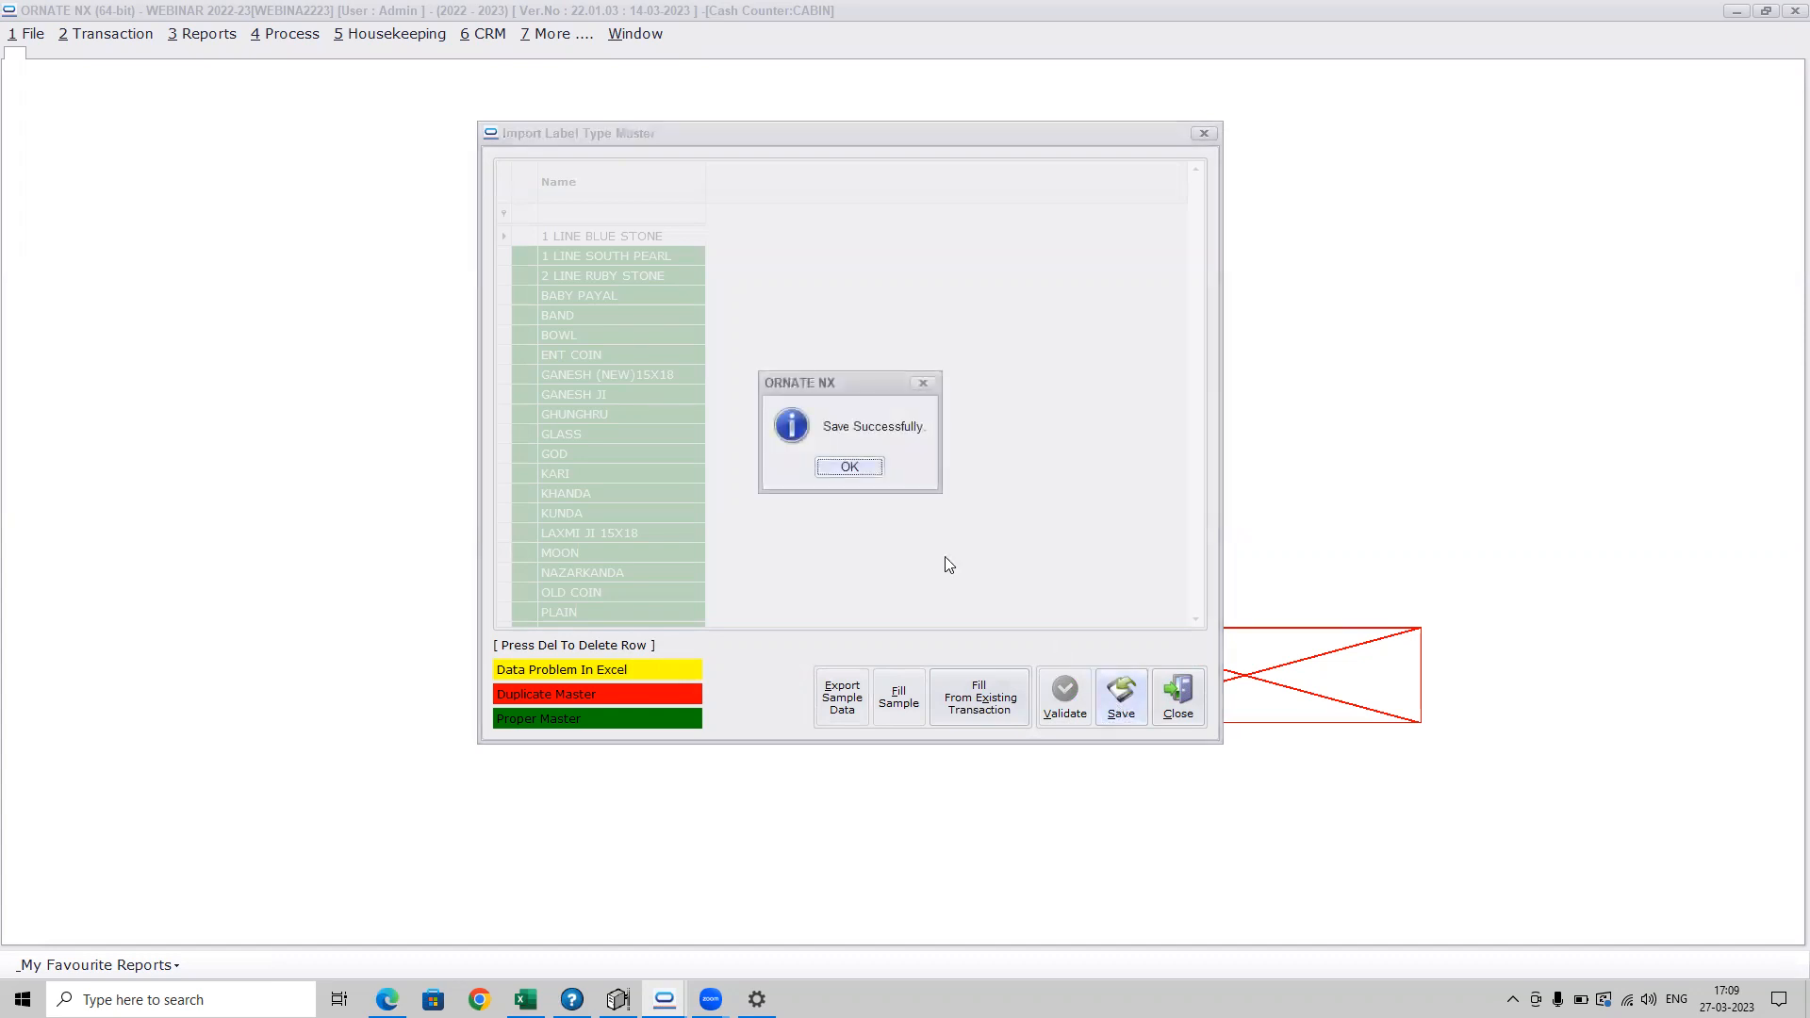
click(860, 466)
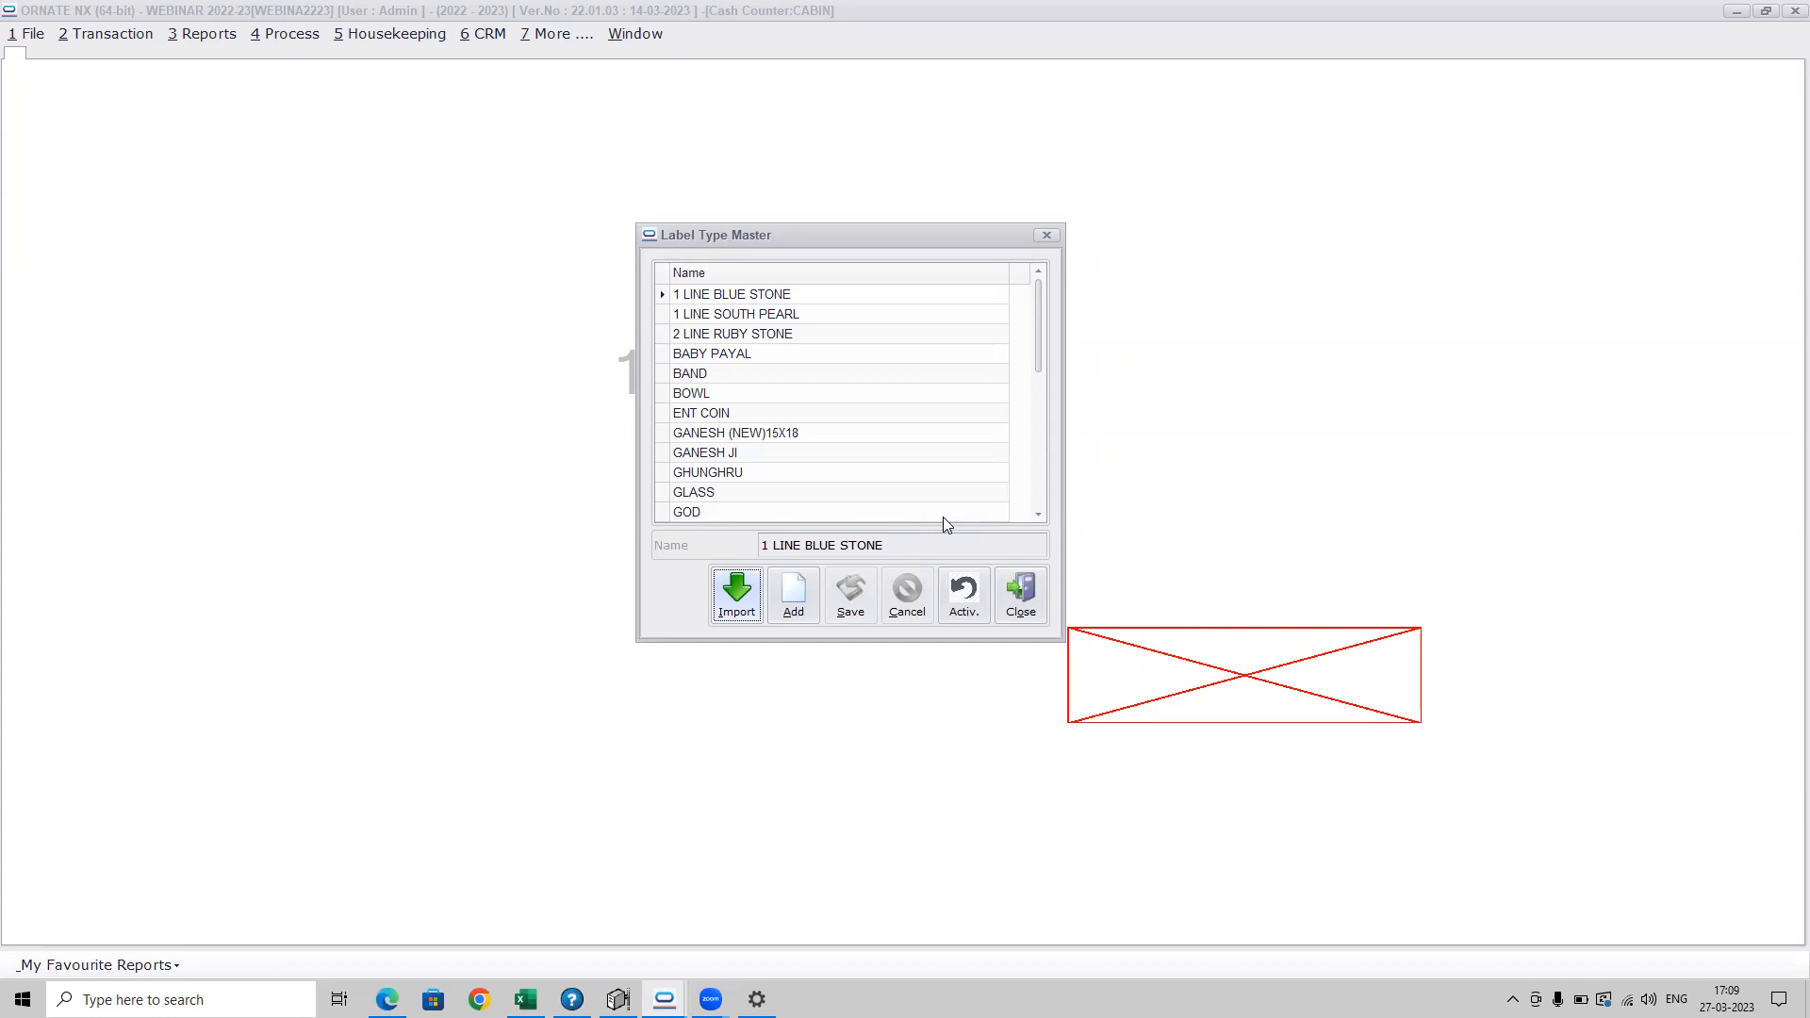
click(1020, 603)
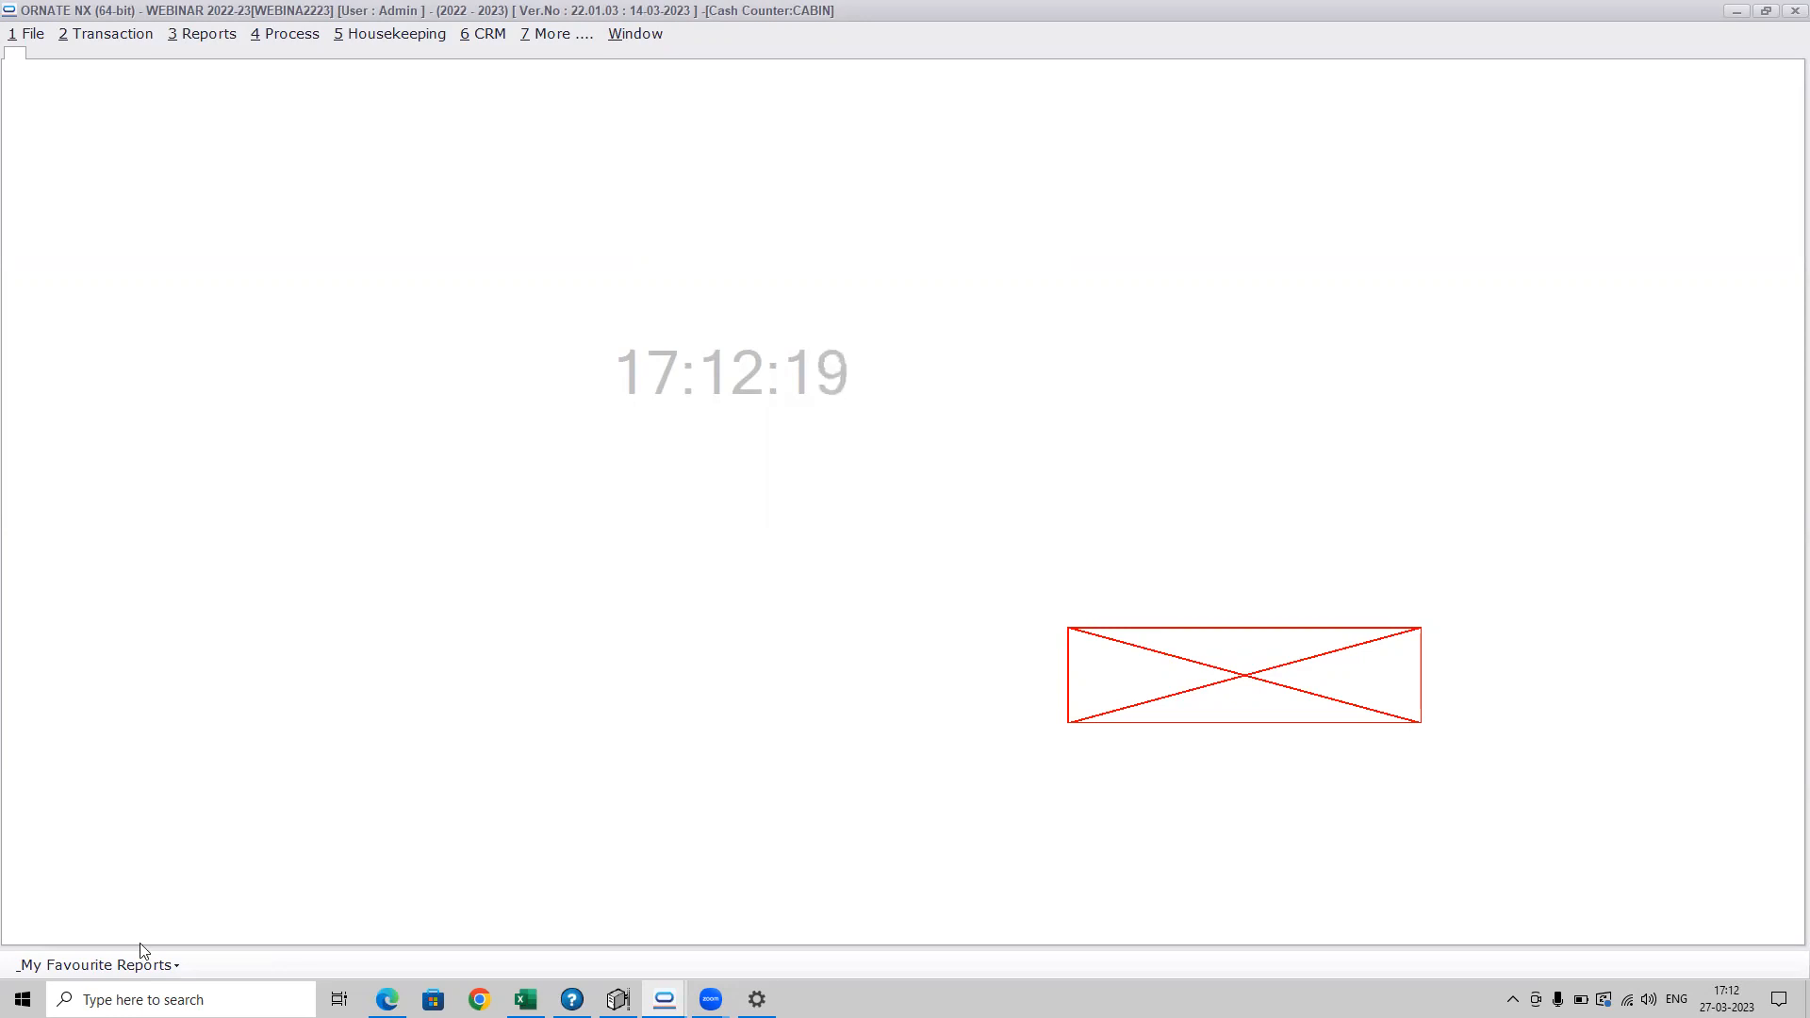
Open the Customer Wise Detail Report from the MIS customer reports and examine the selected customer's address, family and other details
click(212, 38)
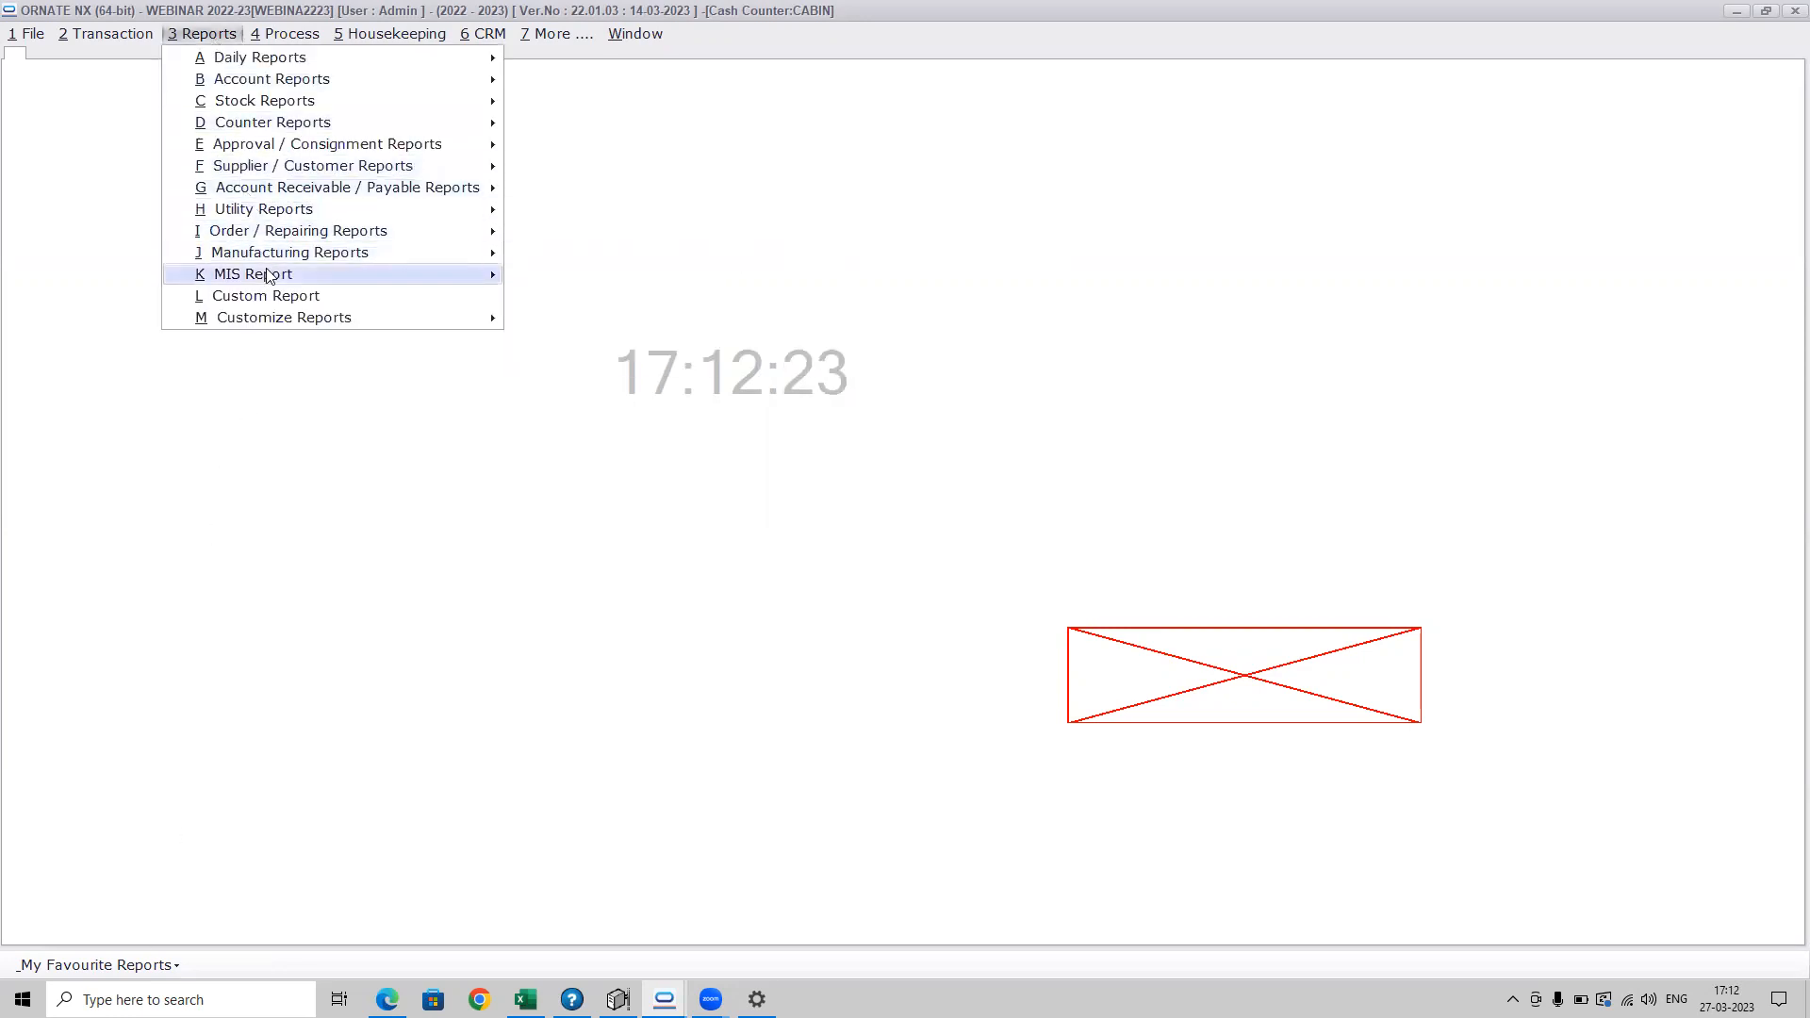
mouse_move(412, 283)
mouse_move(594, 322)
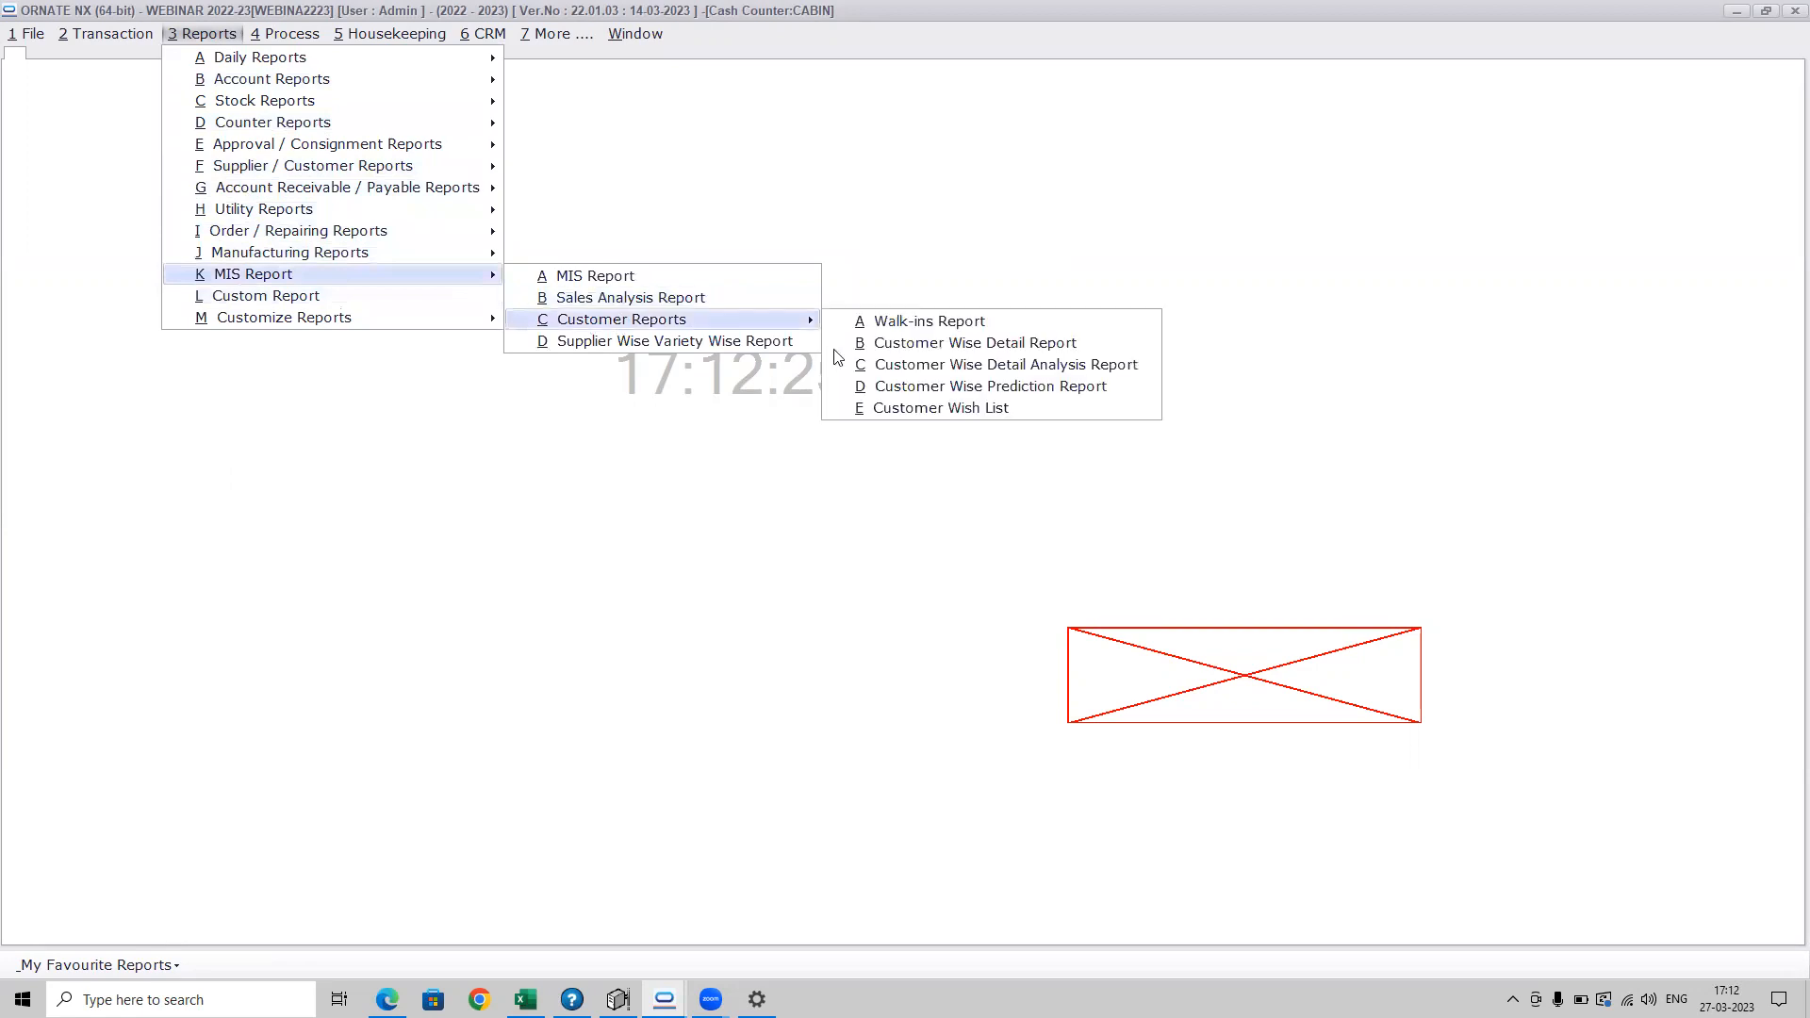
click(919, 344)
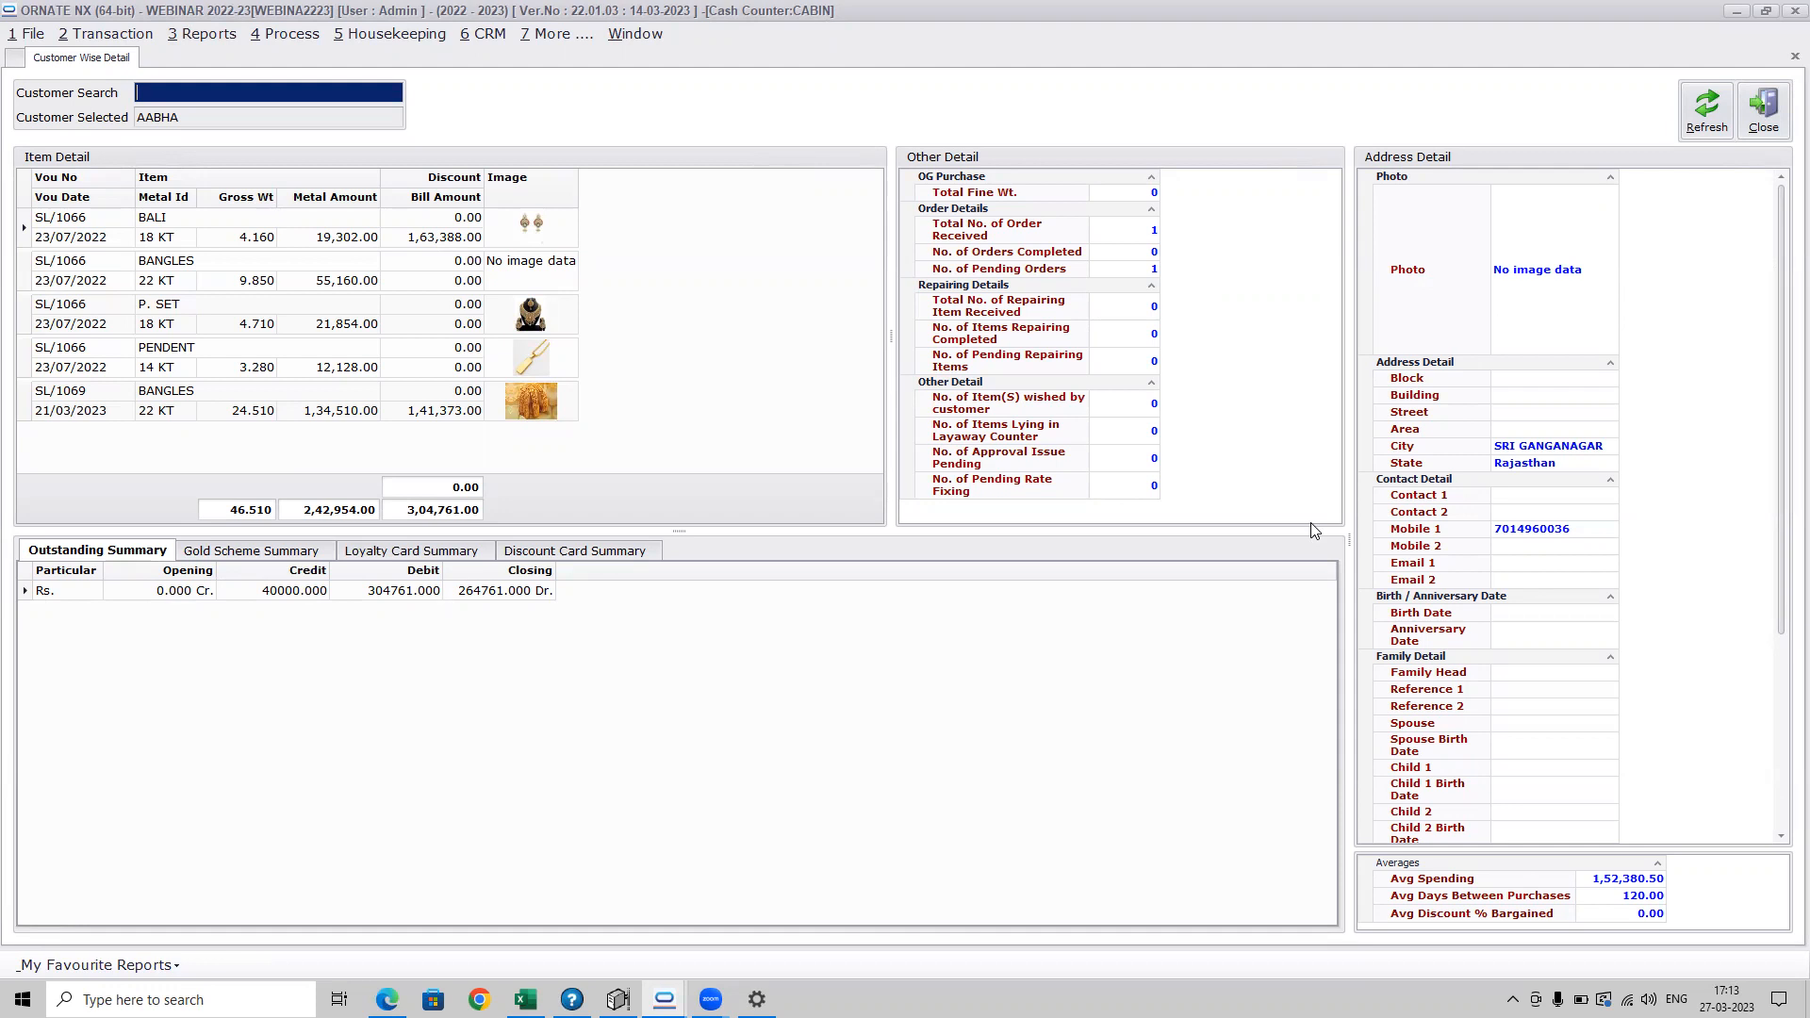
drag(1783, 463, 1784, 676)
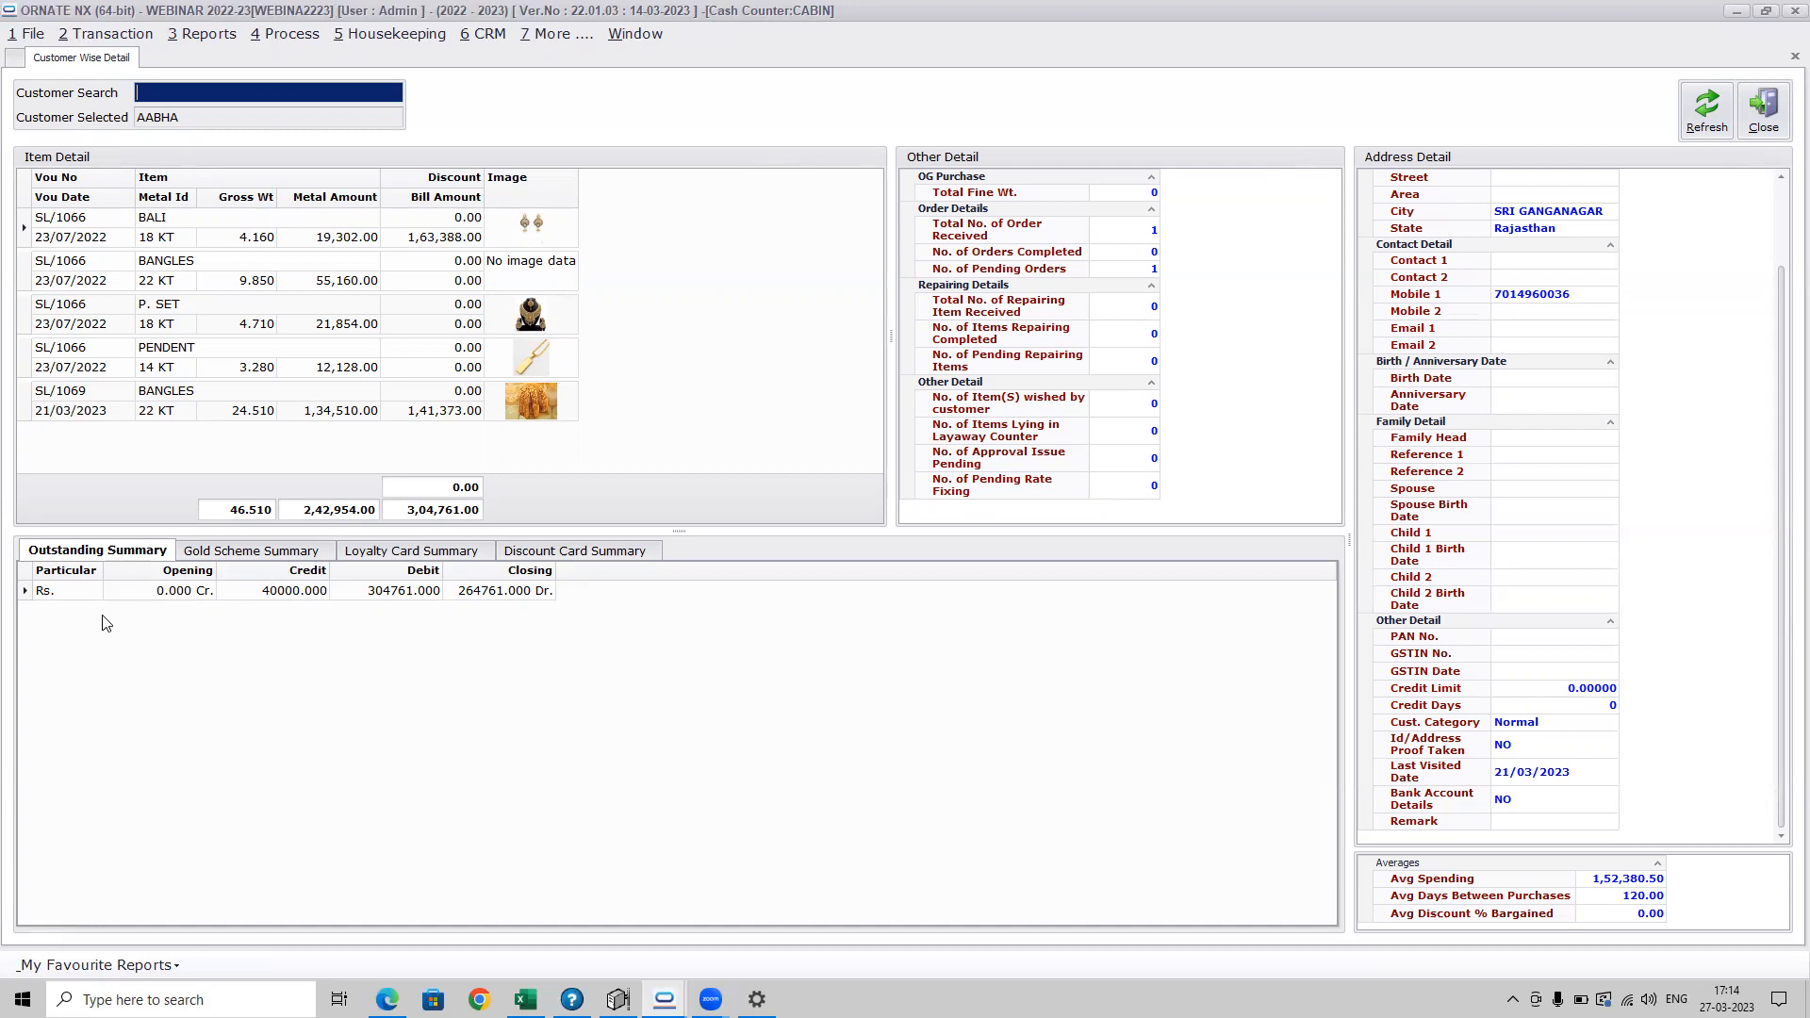
Review the customer's Gold Scheme, Loyalty Card and Discount Card summaries, and close the report
click(228, 563)
click(233, 558)
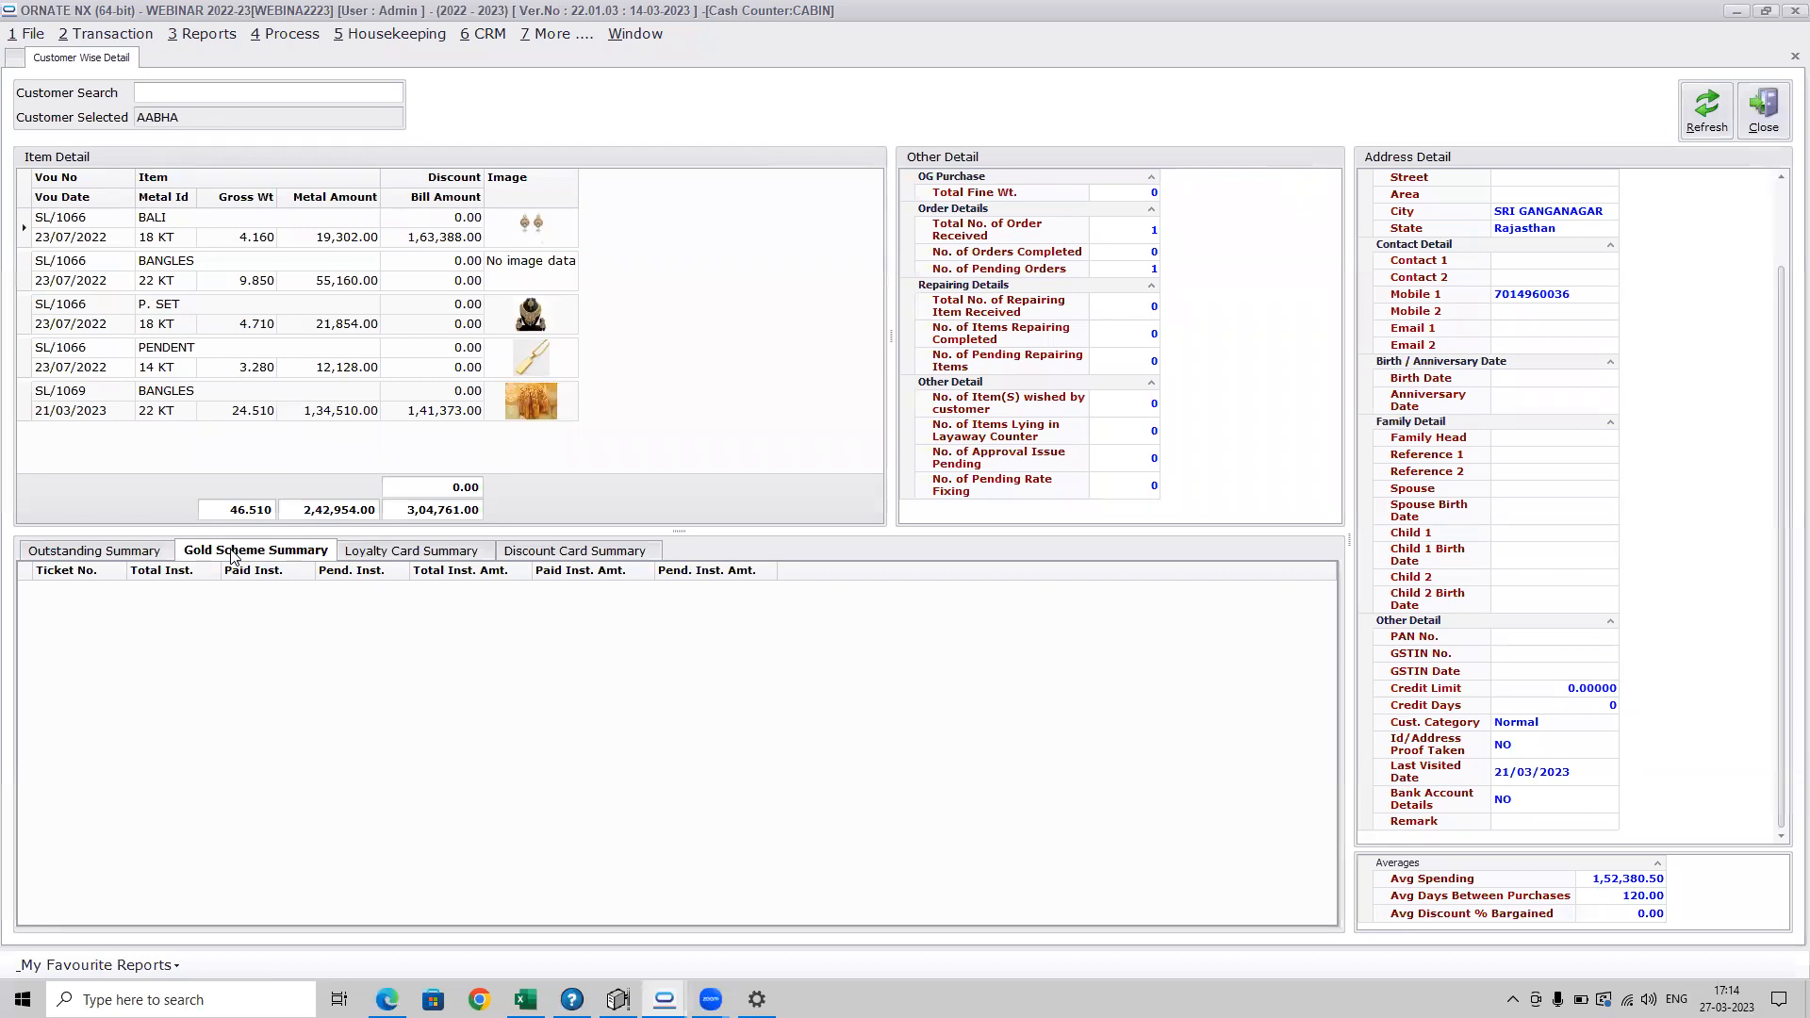
click(392, 554)
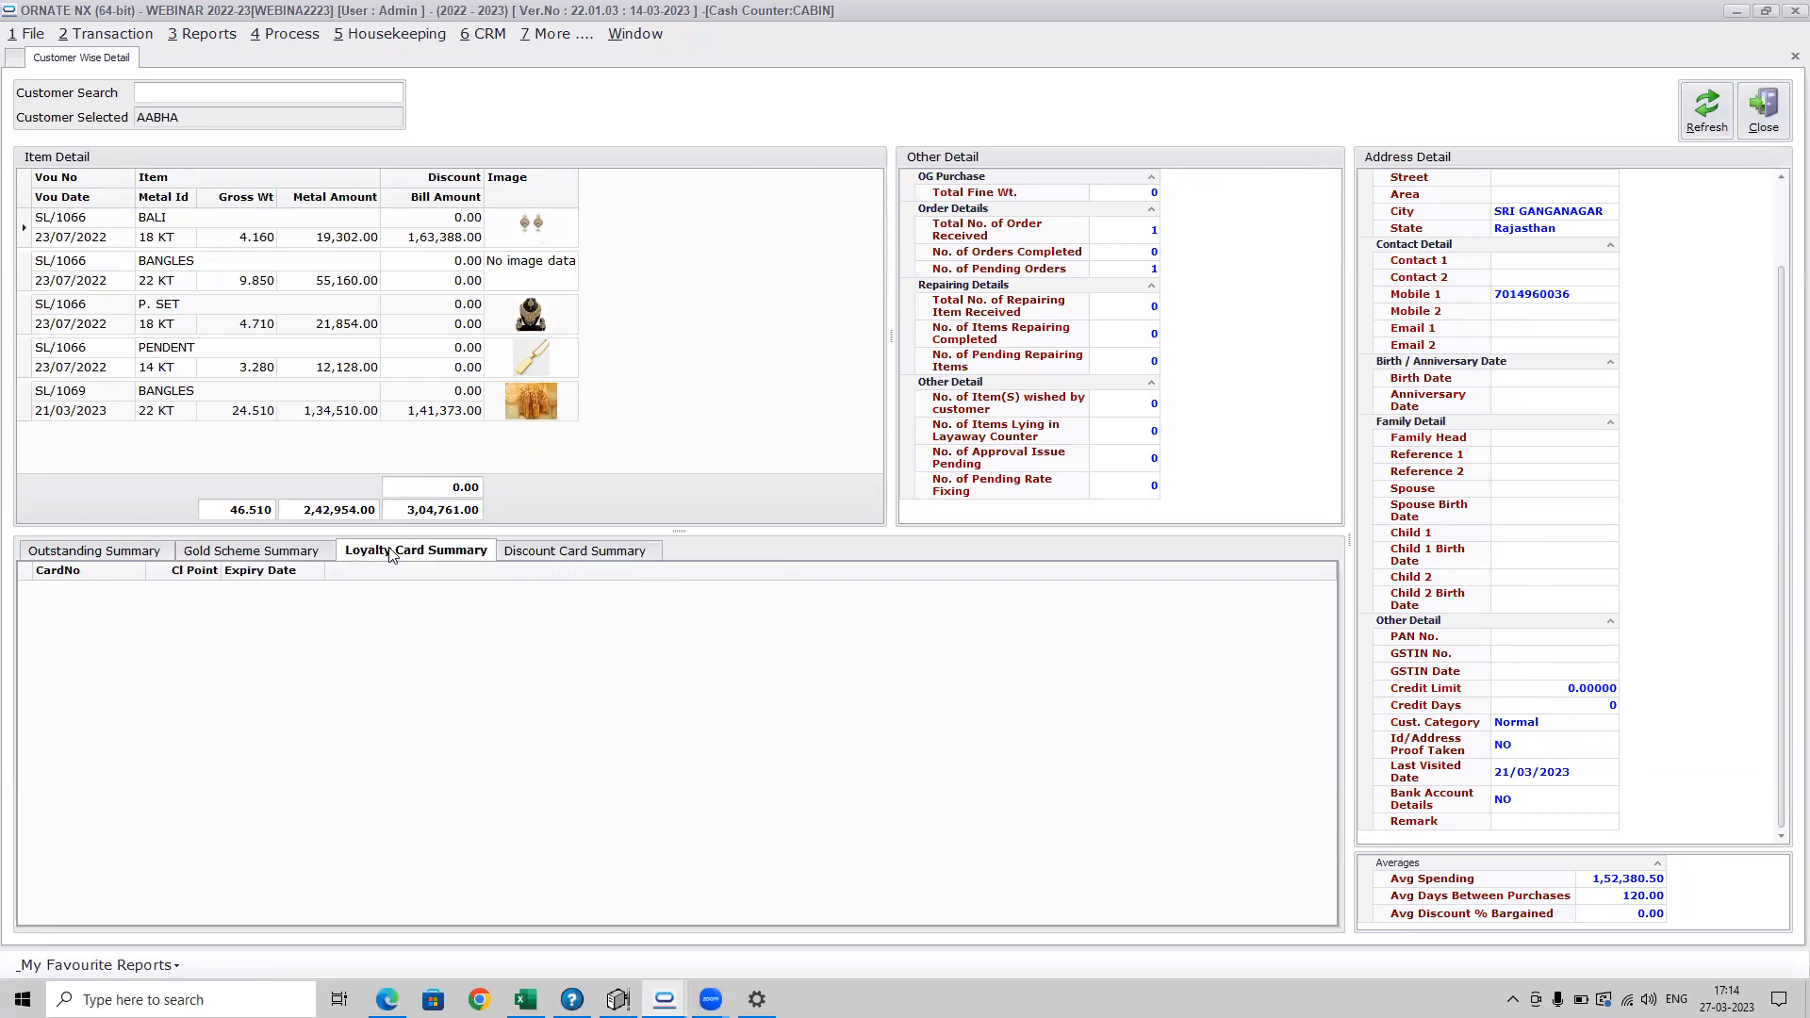
click(518, 559)
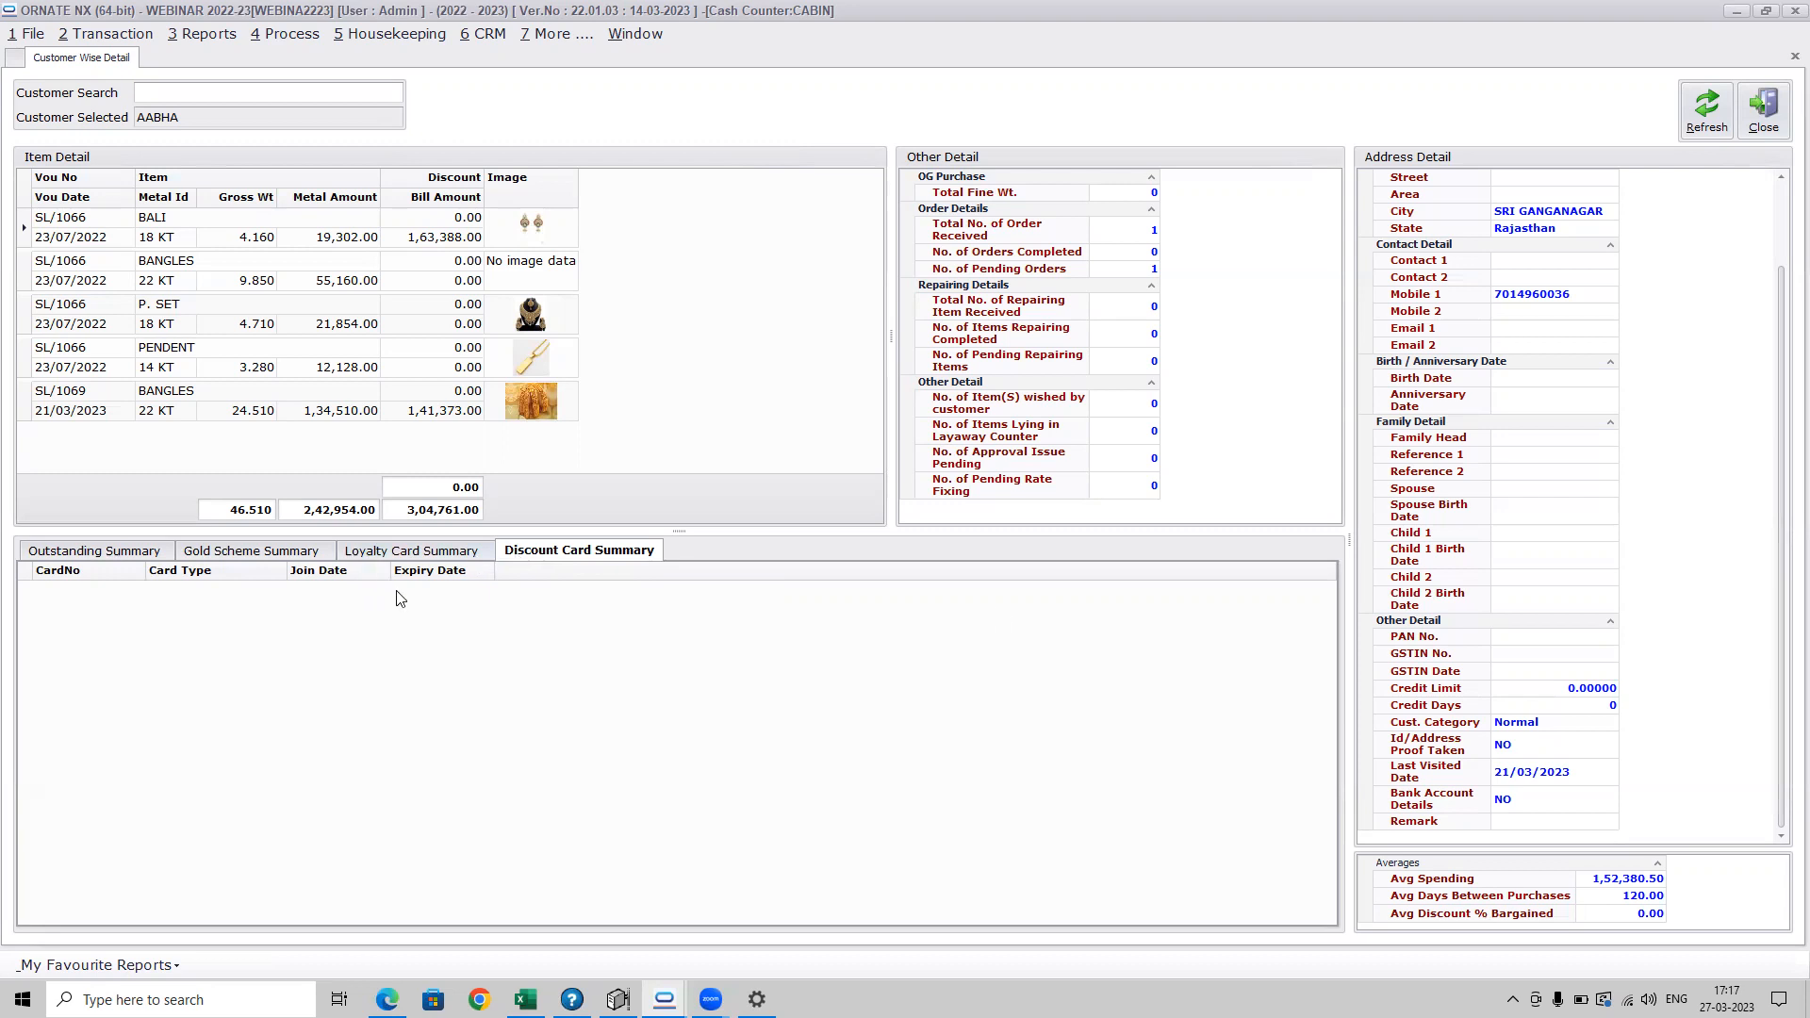
click(1763, 112)
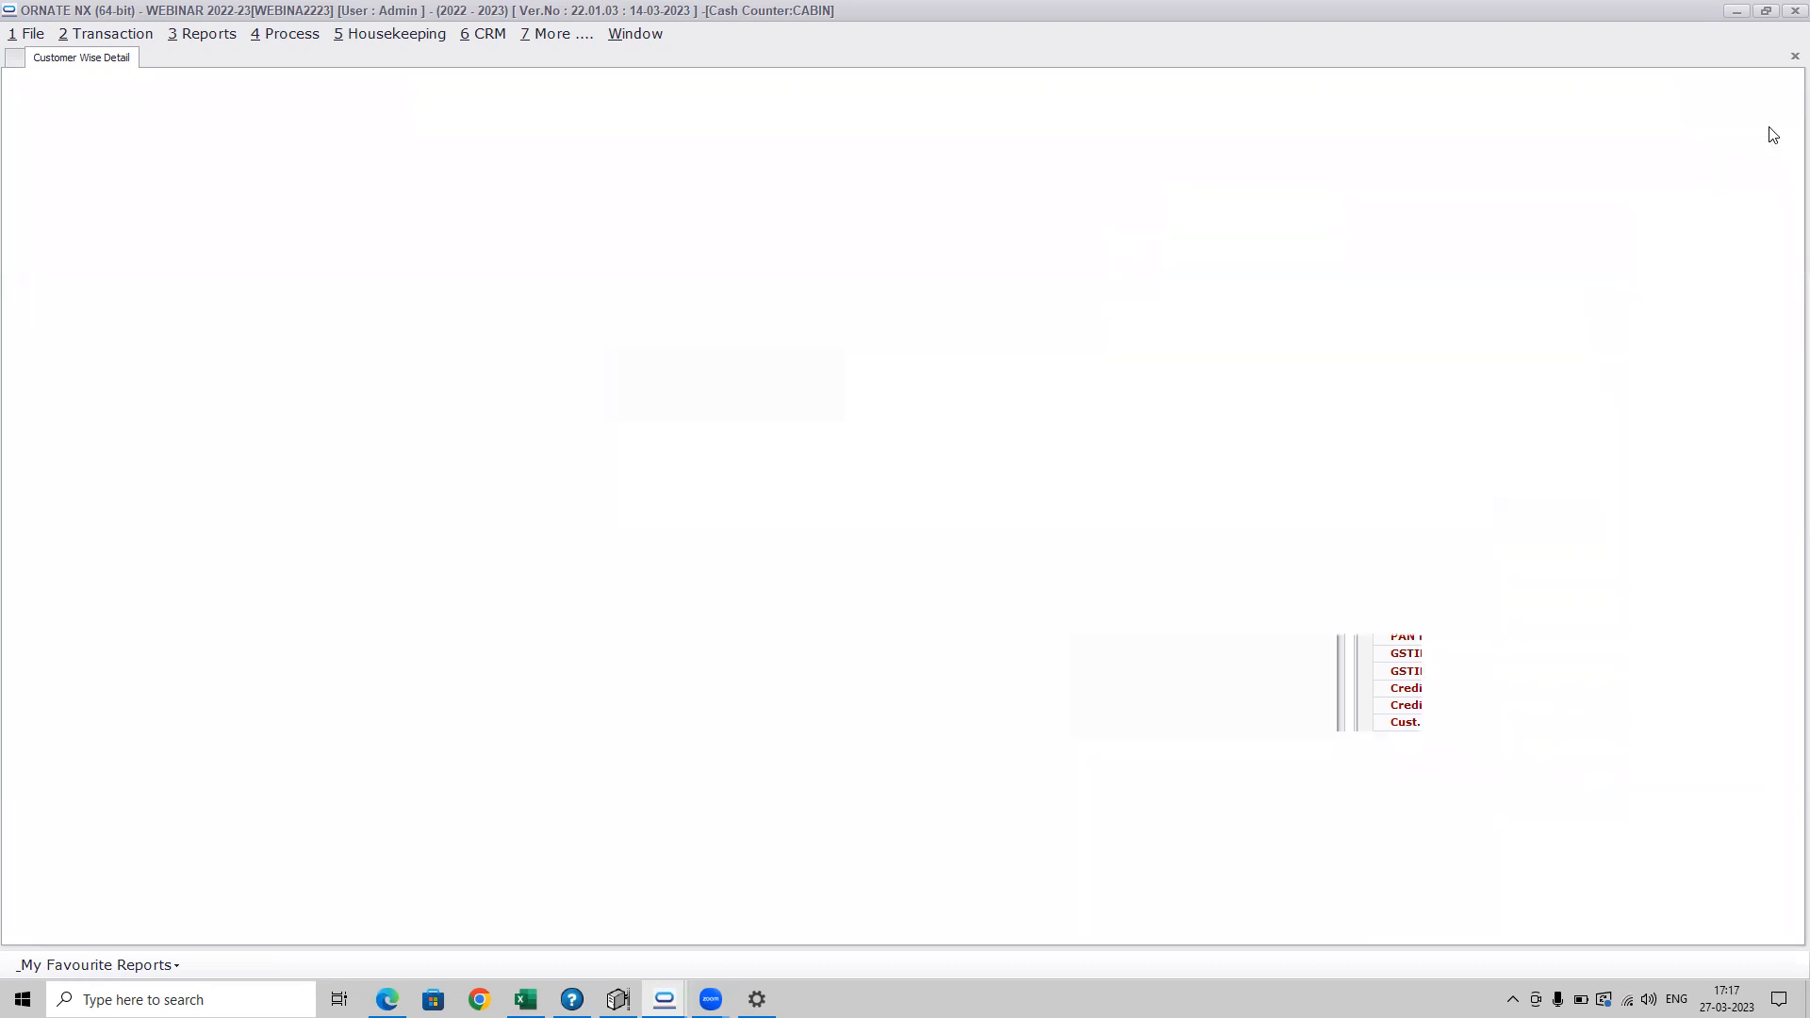
Open the Account List from the account masters
click(394, 35)
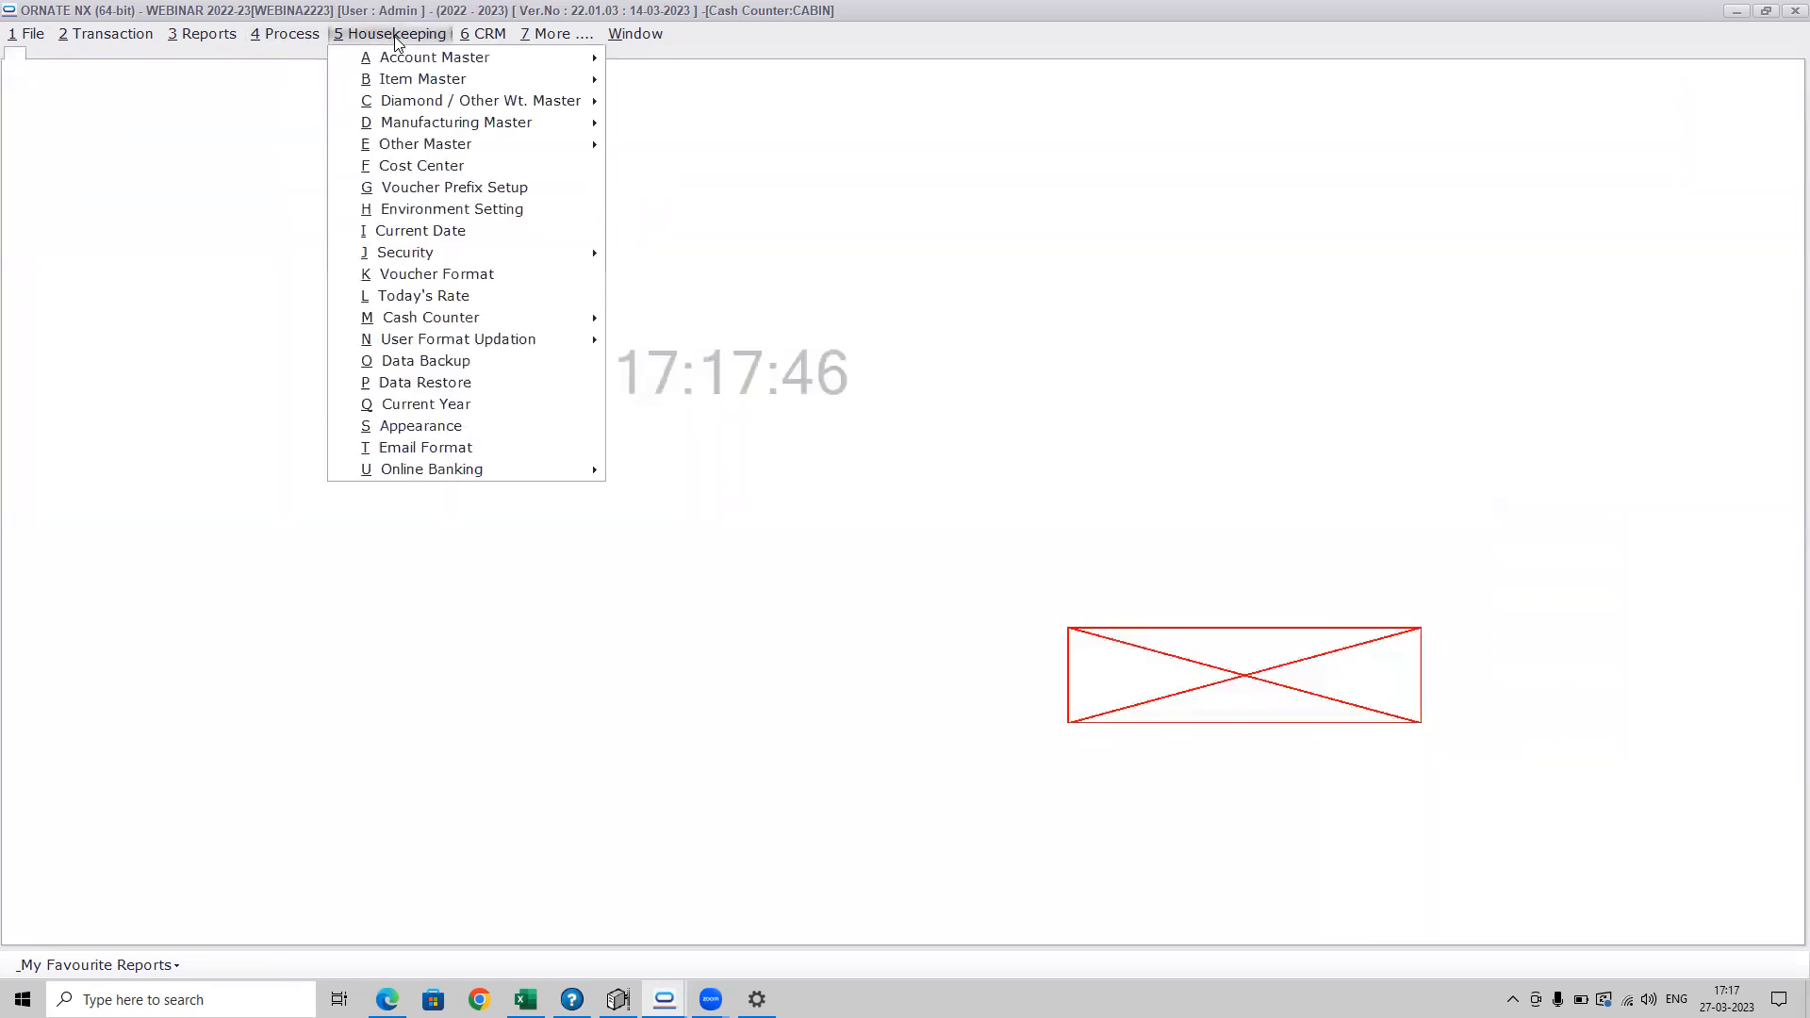
click(750, 62)
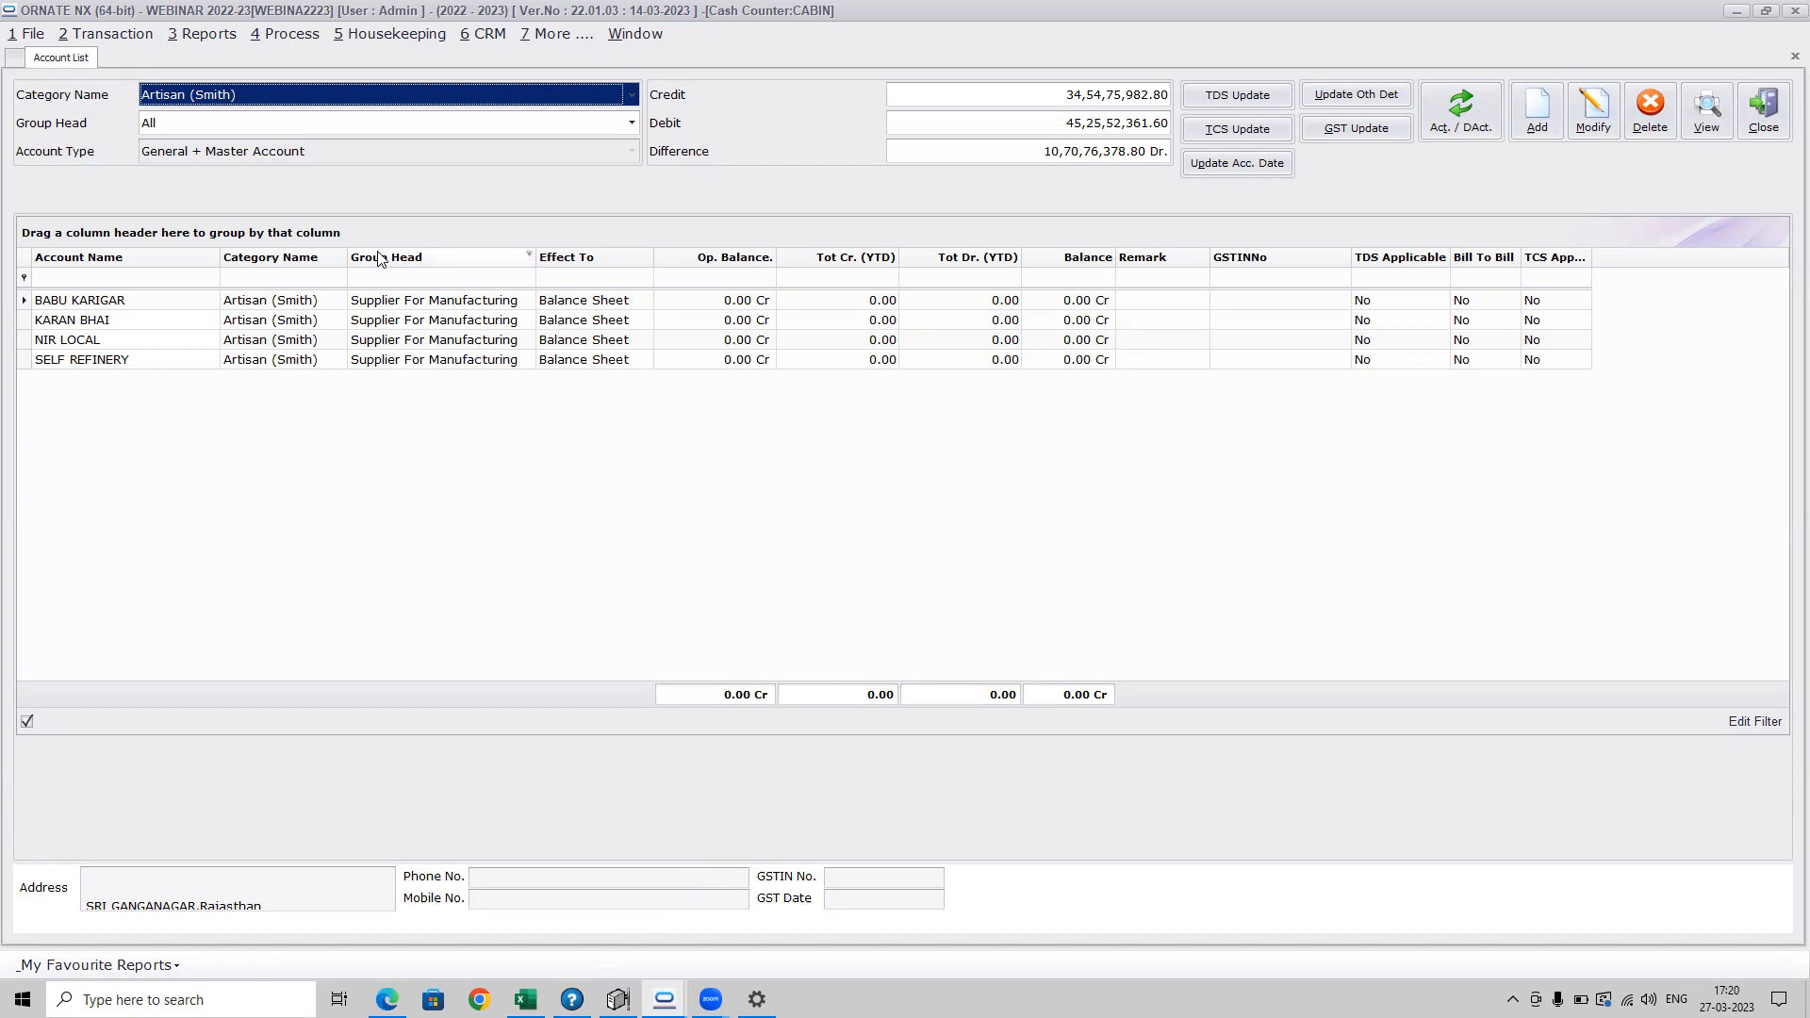
Bring up the available Value Revision Process options
click(301, 34)
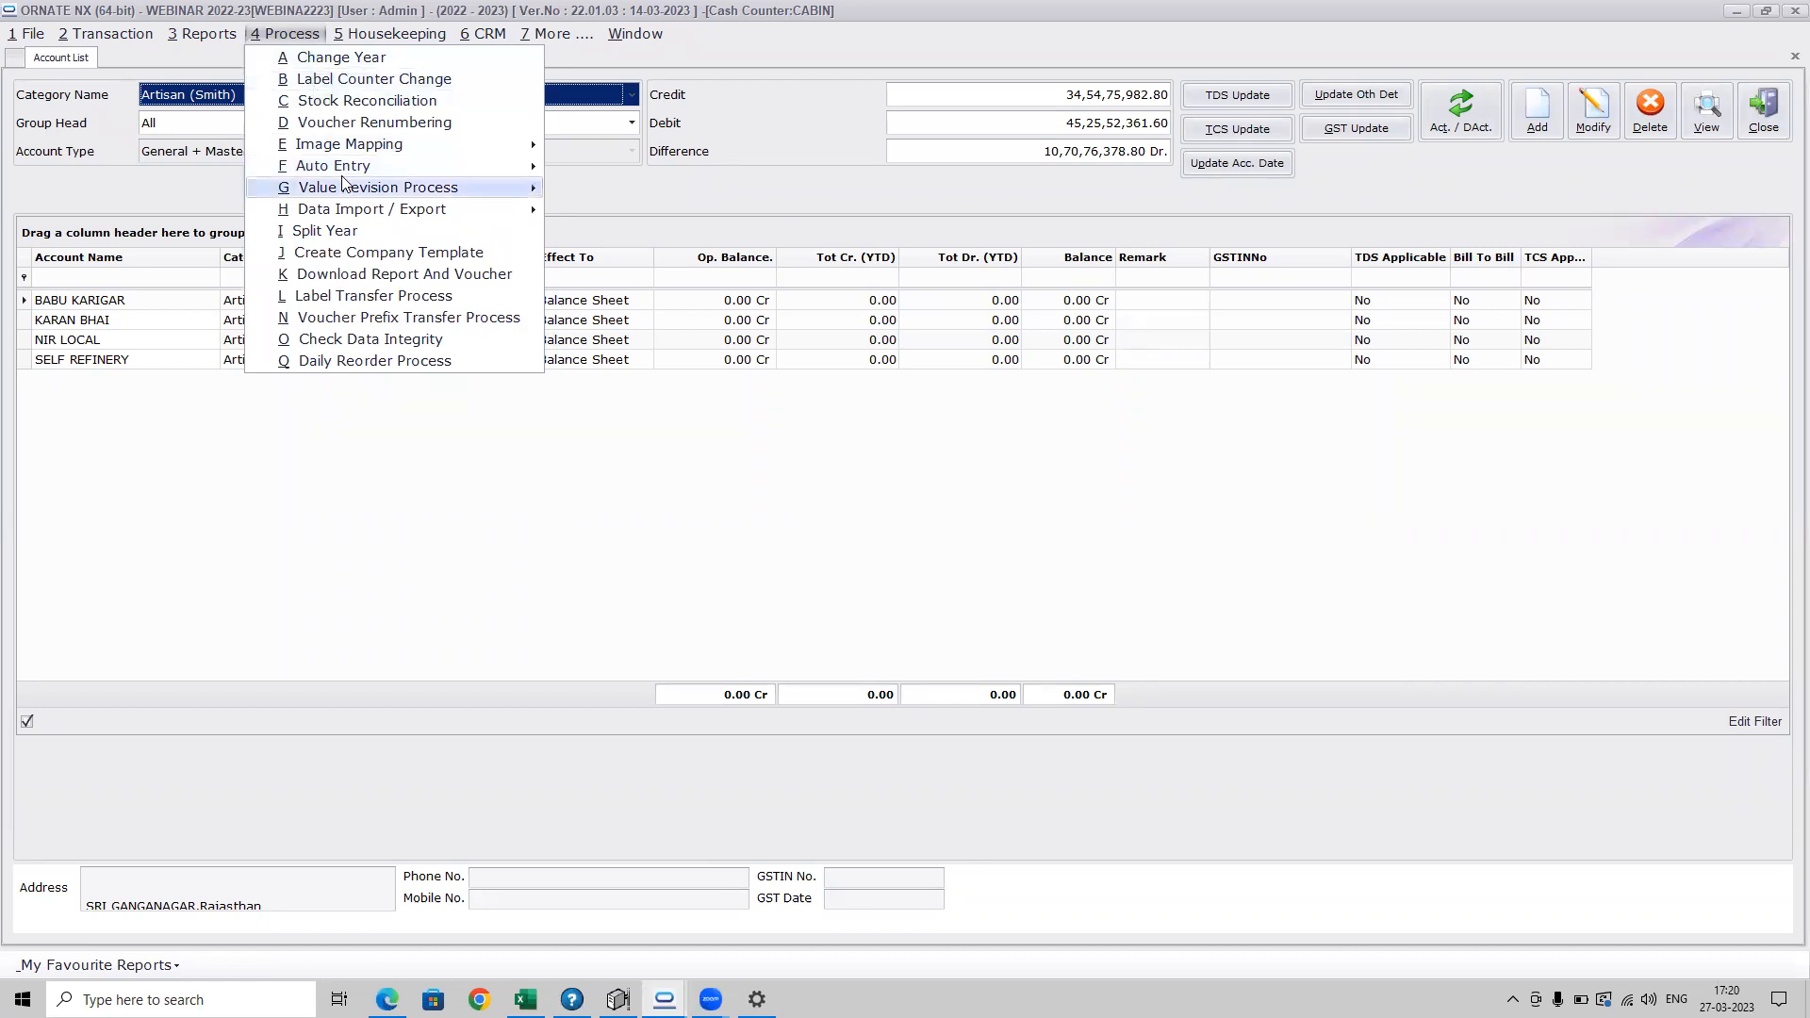
mouse_move(344, 182)
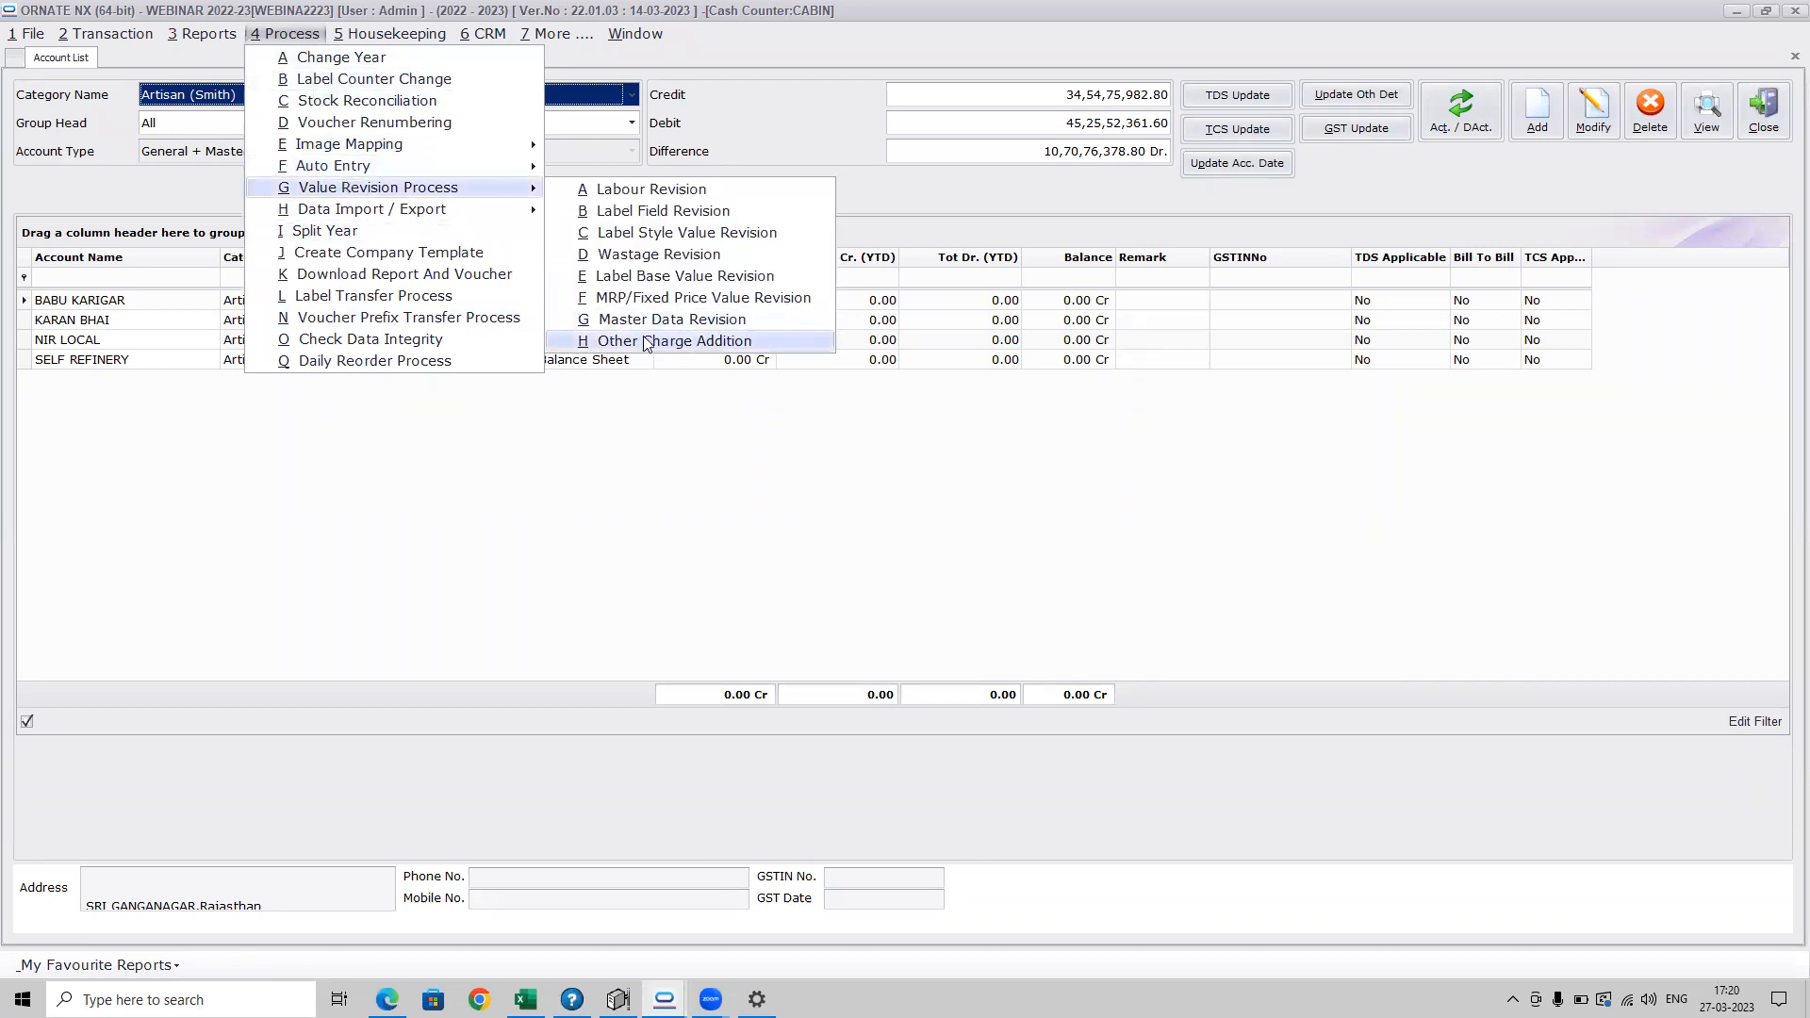